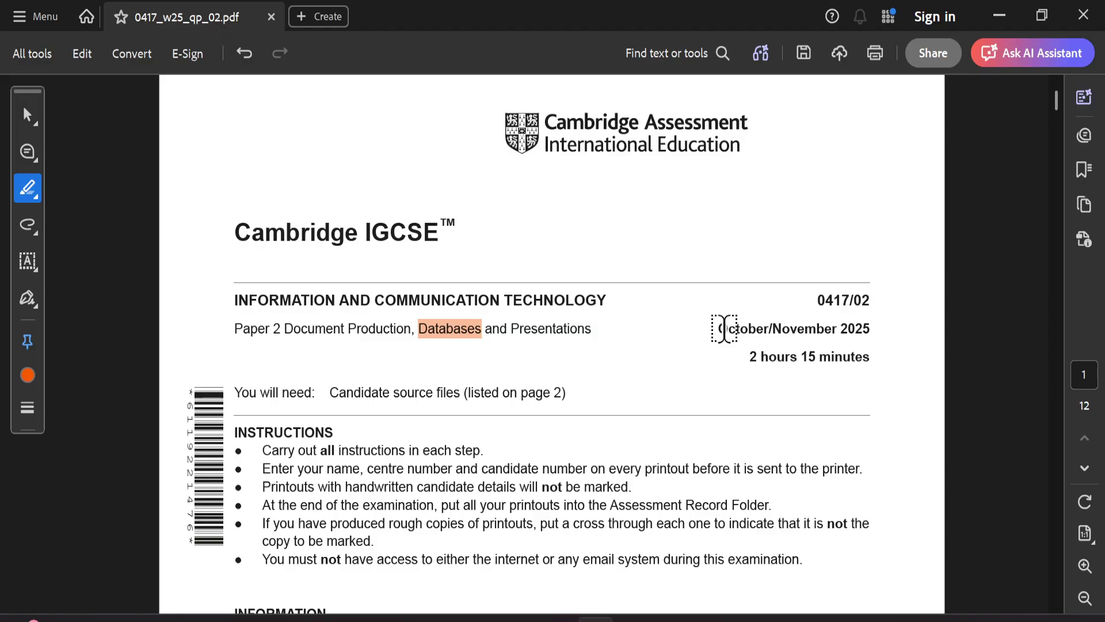
# Step: Highlight "October/November 2025" on the question paper's cover and the "Task 3 – Database" heading on page 5
pyautogui.moveTo(711, 338); pyautogui.dragTo(872, 340)
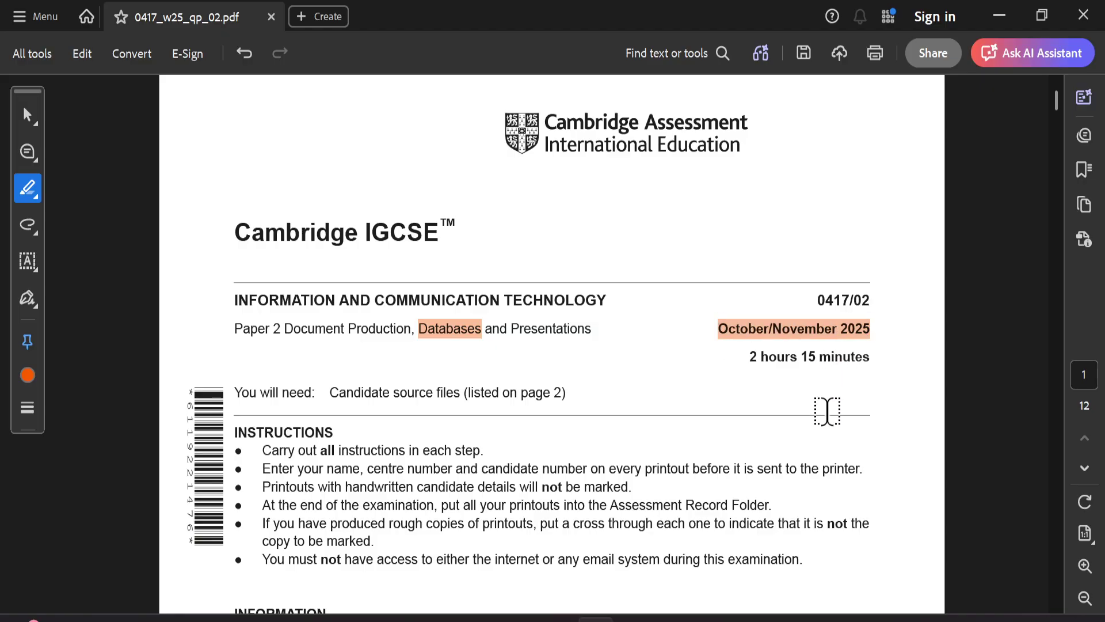
pyautogui.scroll(-7, 616, 348)
pyautogui.scroll(-15, 619, 350)
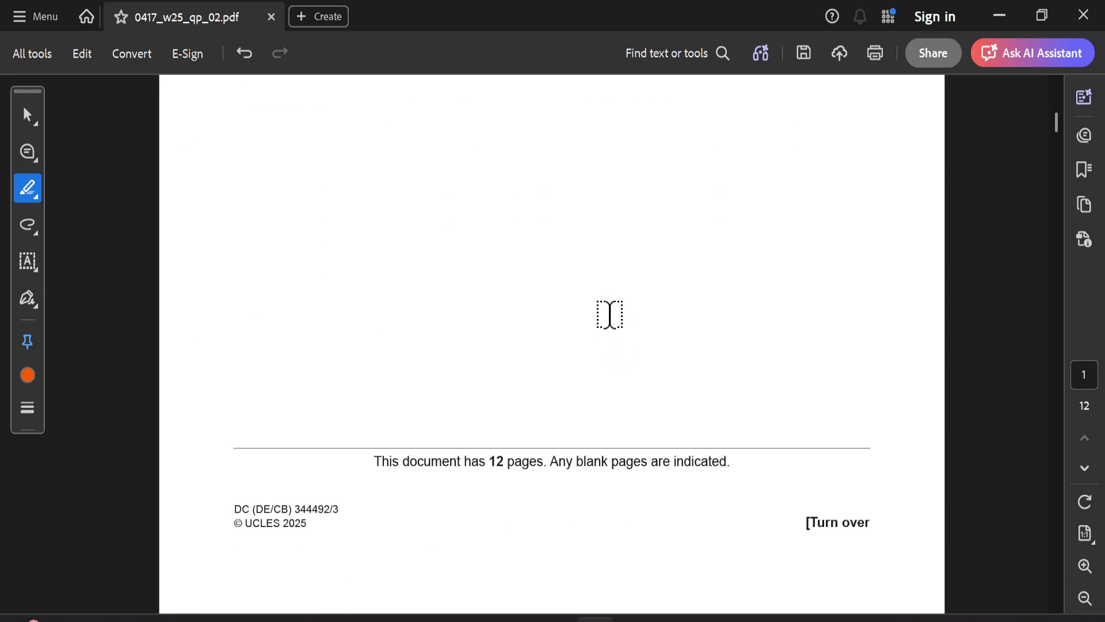
pyautogui.scroll(-20, 601, 313)
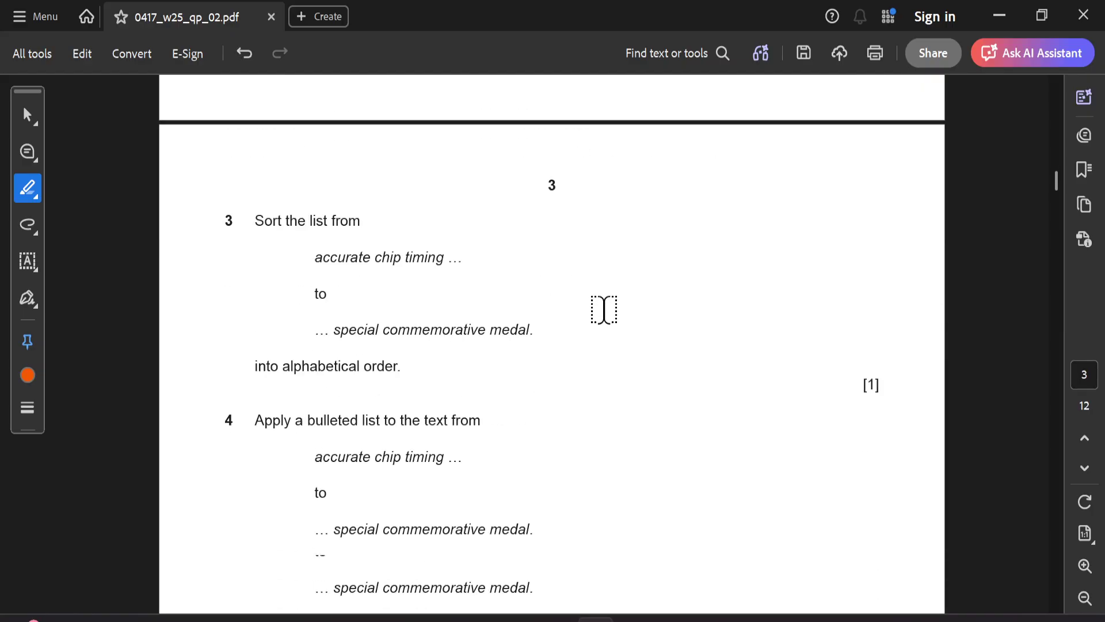
pyautogui.scroll(-15, 599, 334)
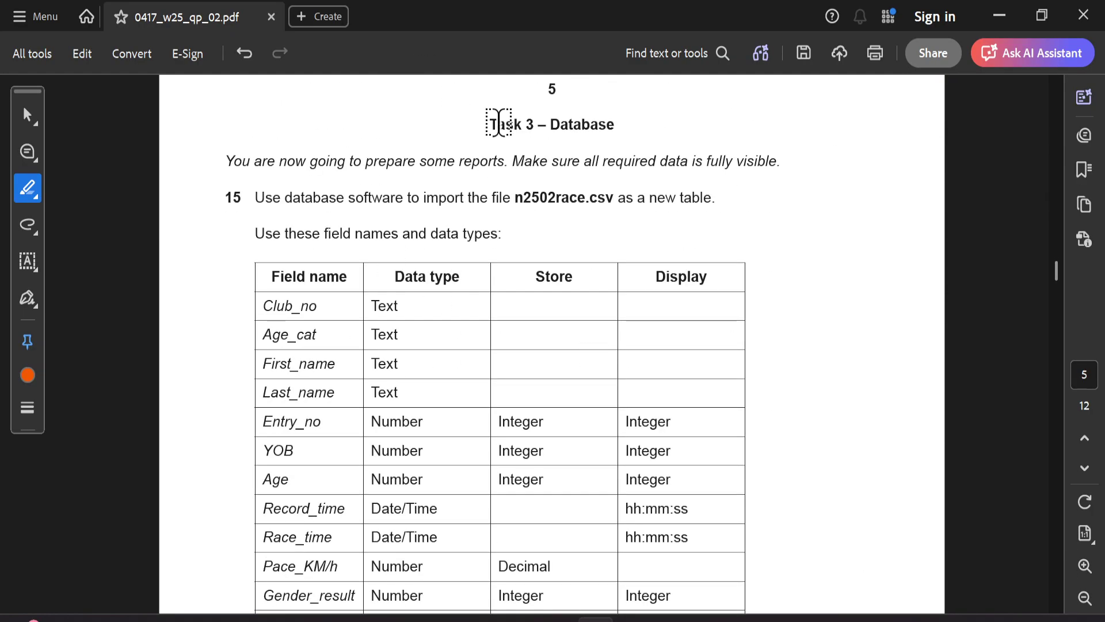
pyautogui.moveTo(487, 124); pyautogui.dragTo(612, 124)
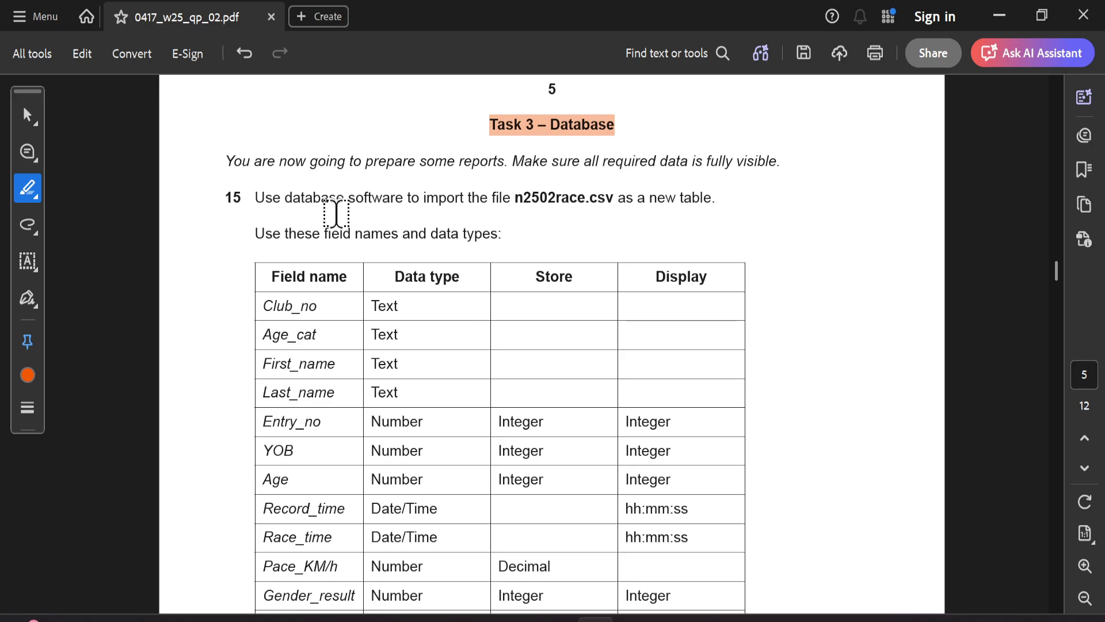
# Step: In question 15, highlight the file name n2502race.csv and the instruction "Use these field names and data types"
pyautogui.doubleClick(523, 196)
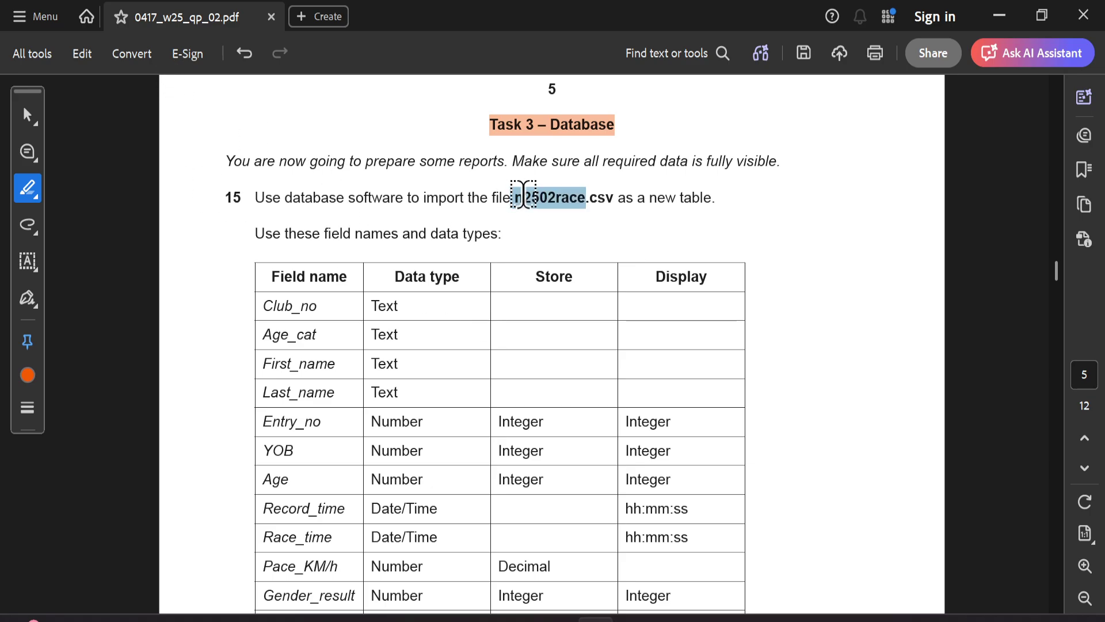
pyautogui.moveTo(523, 195); pyautogui.dragTo(602, 193)
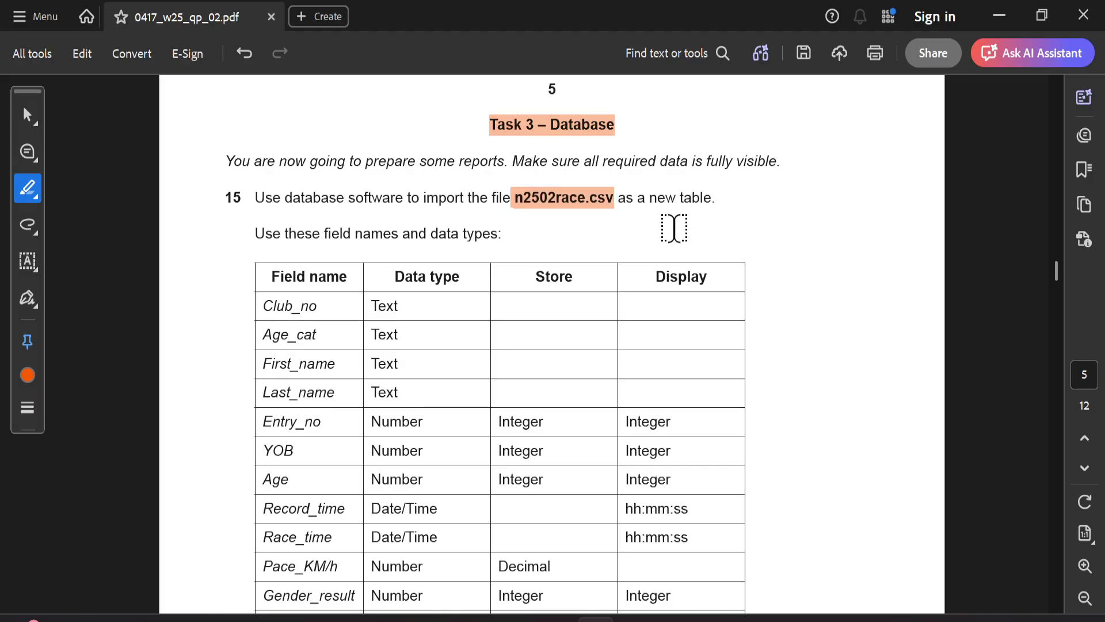
pyautogui.moveTo(251, 232); pyautogui.dragTo(477, 233)
pyautogui.scroll(-1, 572, 279)
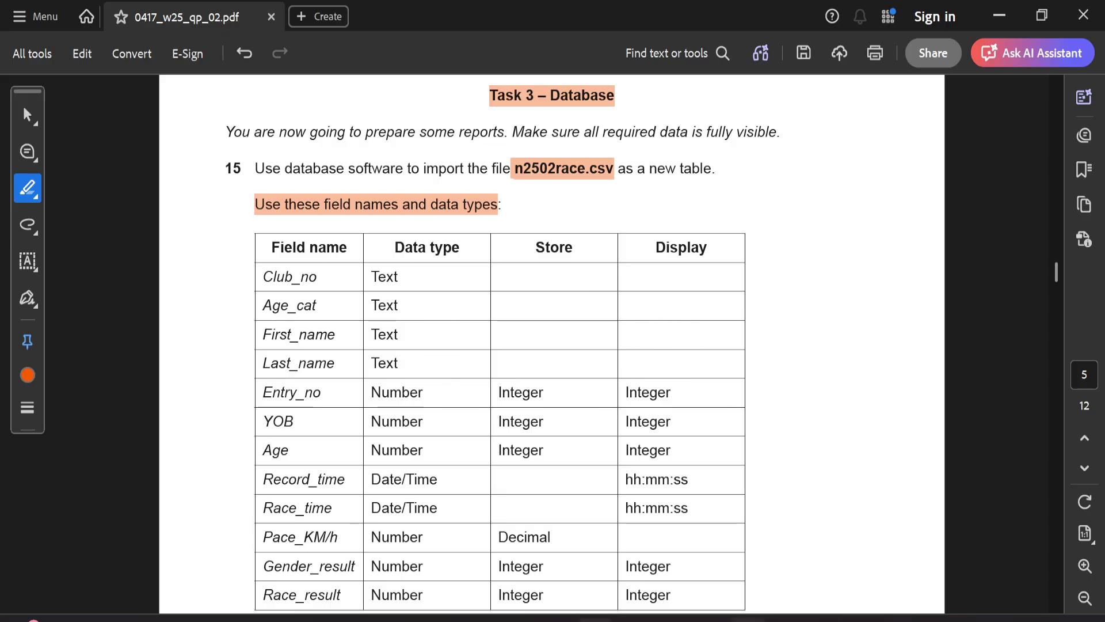
# Step: Switch to Access and close the empty Table1 without keeping it
pyautogui.hotkey('alt', 'Tab')
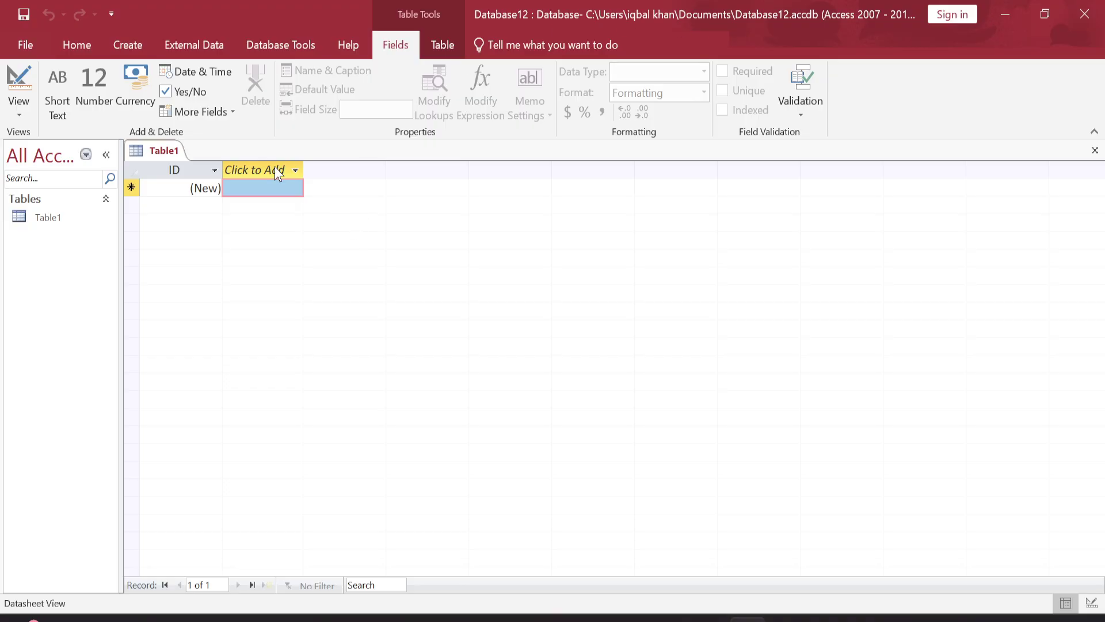
pyautogui.rightClick(155, 154)
pyautogui.click(185, 178)
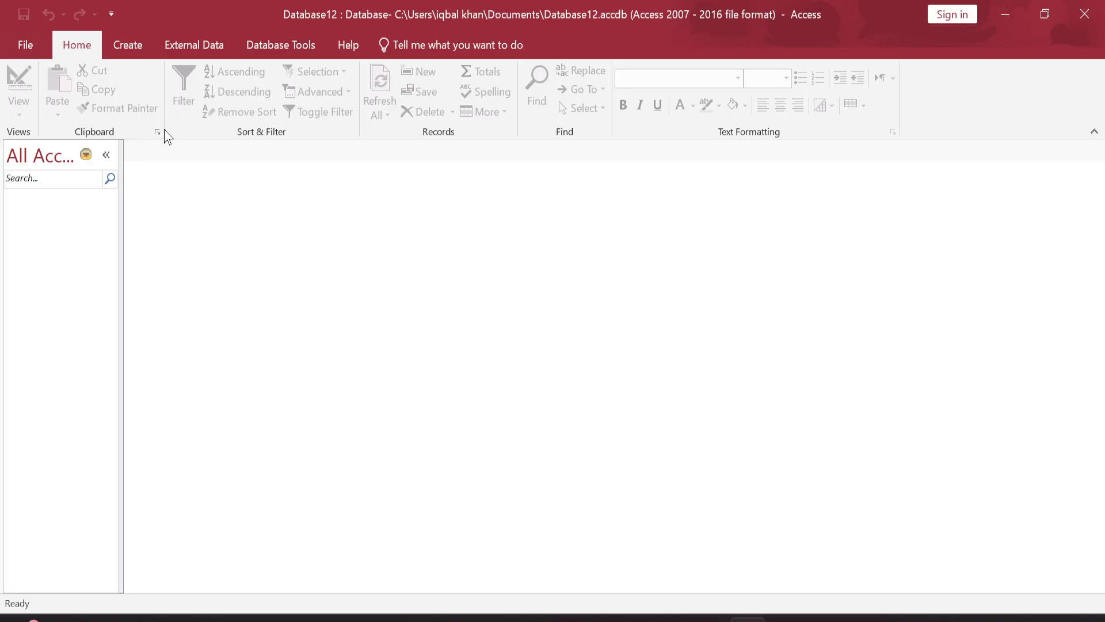
# Step: Start importing external data from a text file into the current database
pyautogui.click(205, 42)
pyautogui.click(37, 112)
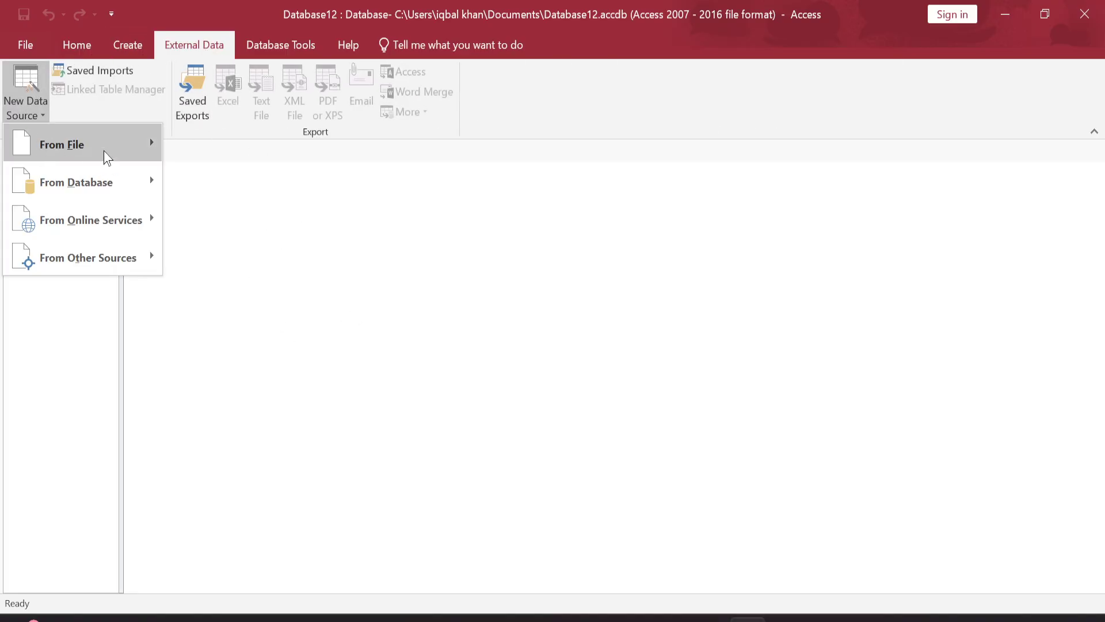
pyautogui.moveTo(125, 144)
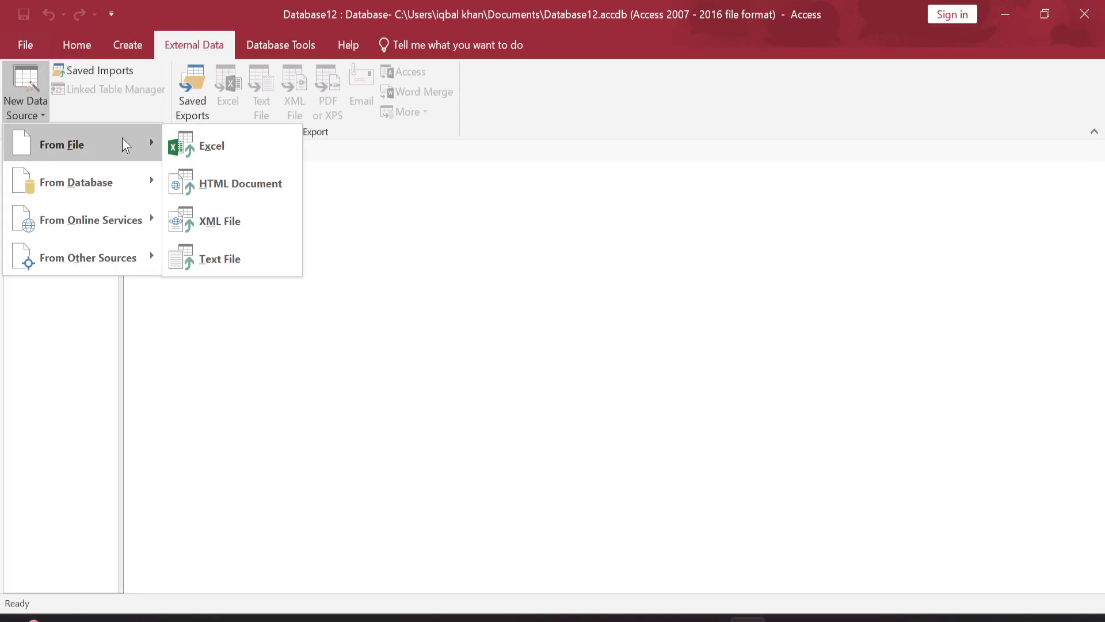
pyautogui.click(238, 255)
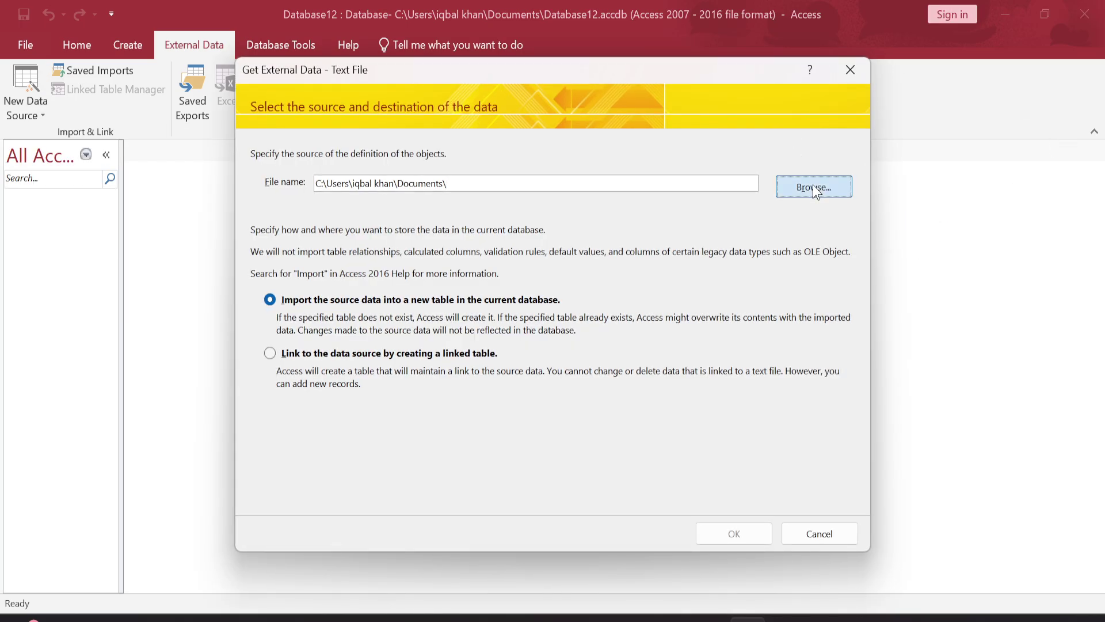
# Step: Browse for the import source on the Desktop, opening OCT_2025, 0417_w25_sf_02 and the confidential source files folder inside it
pyautogui.click(813, 190)
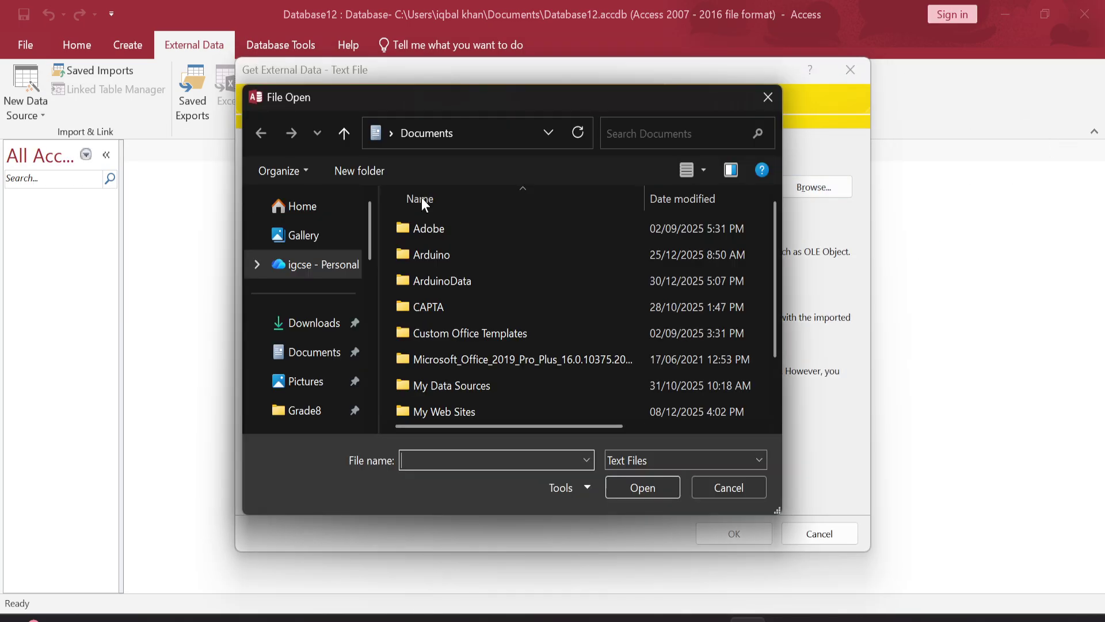
pyautogui.click(547, 132)
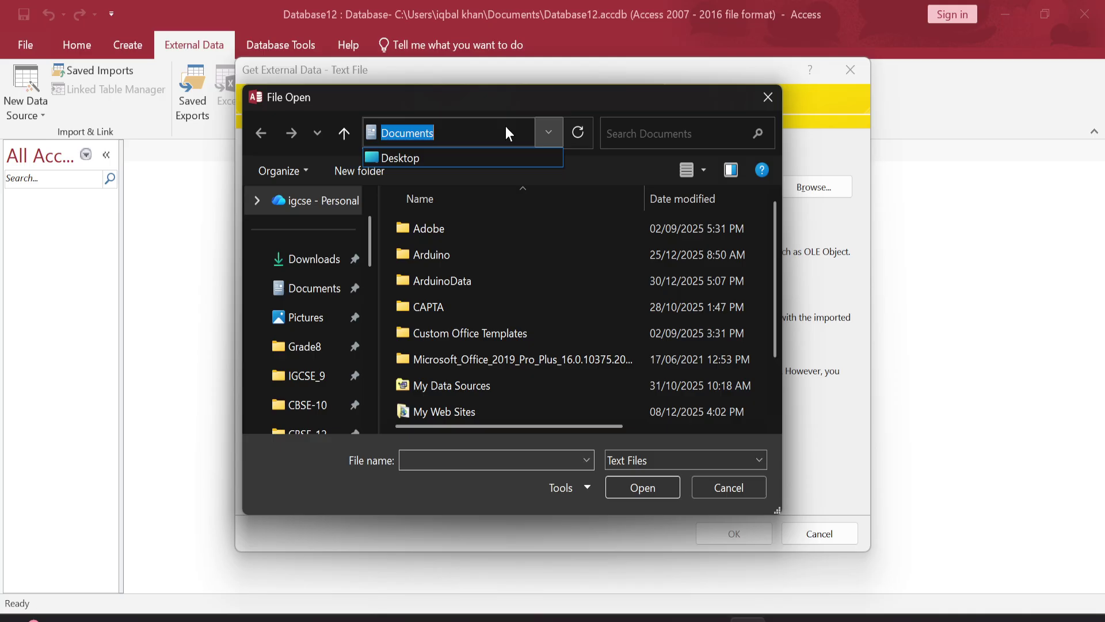
pyautogui.click(431, 156)
pyautogui.scroll(-3, 605, 348)
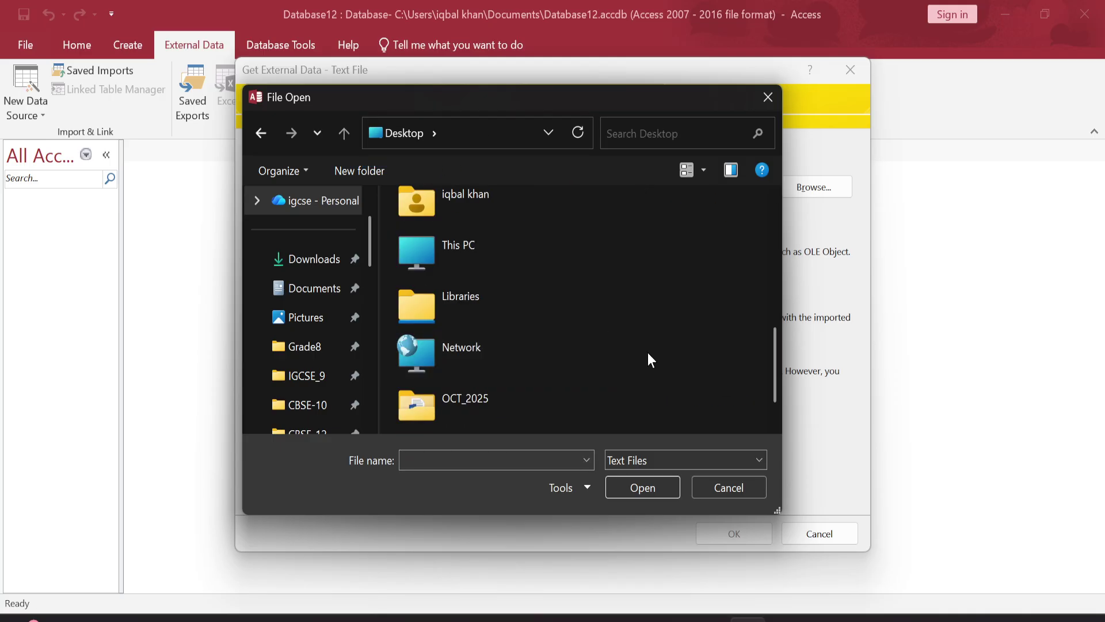
pyautogui.doubleClick(488, 397)
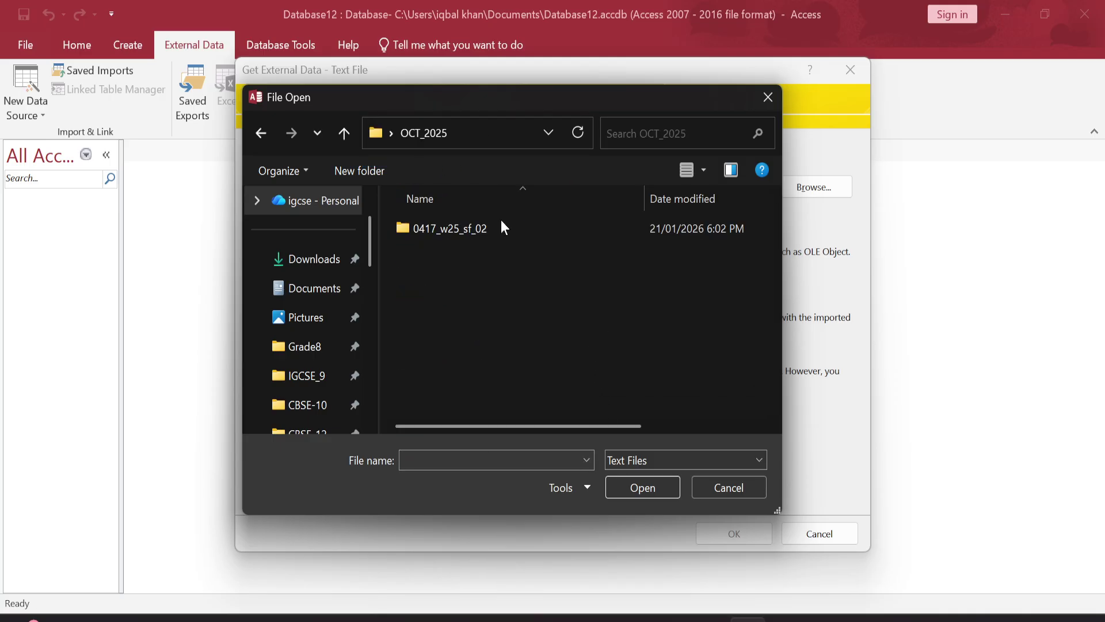
pyautogui.doubleClick(455, 229)
pyautogui.doubleClick(460, 227)
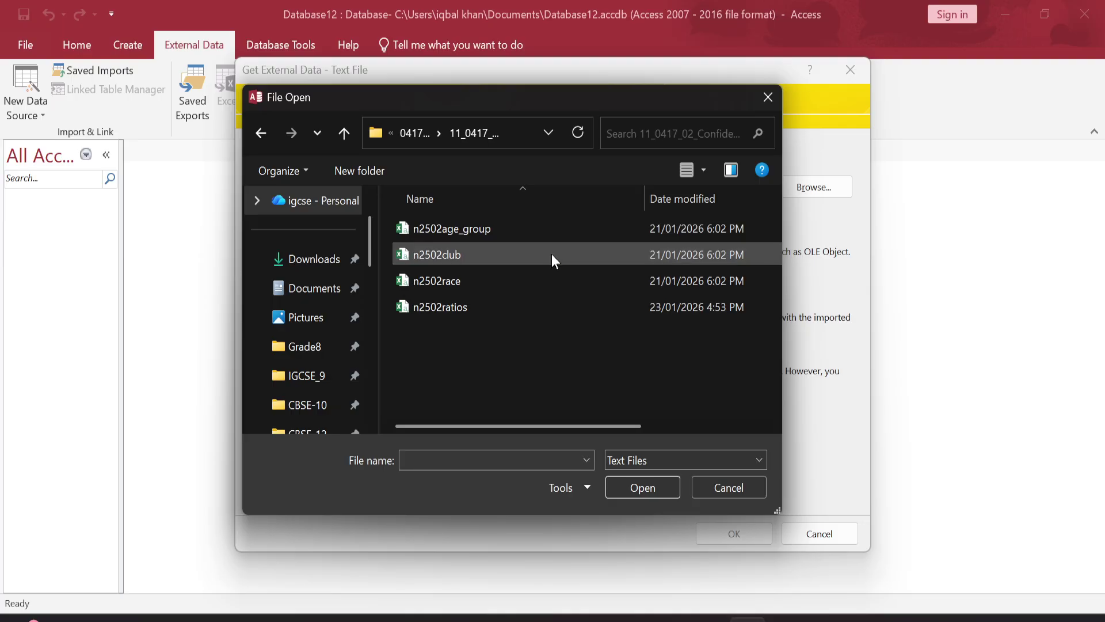
# Step: Check the required file name in the question paper, choose n2502race as the source, and import it into a new table
pyautogui.click(594, 616)
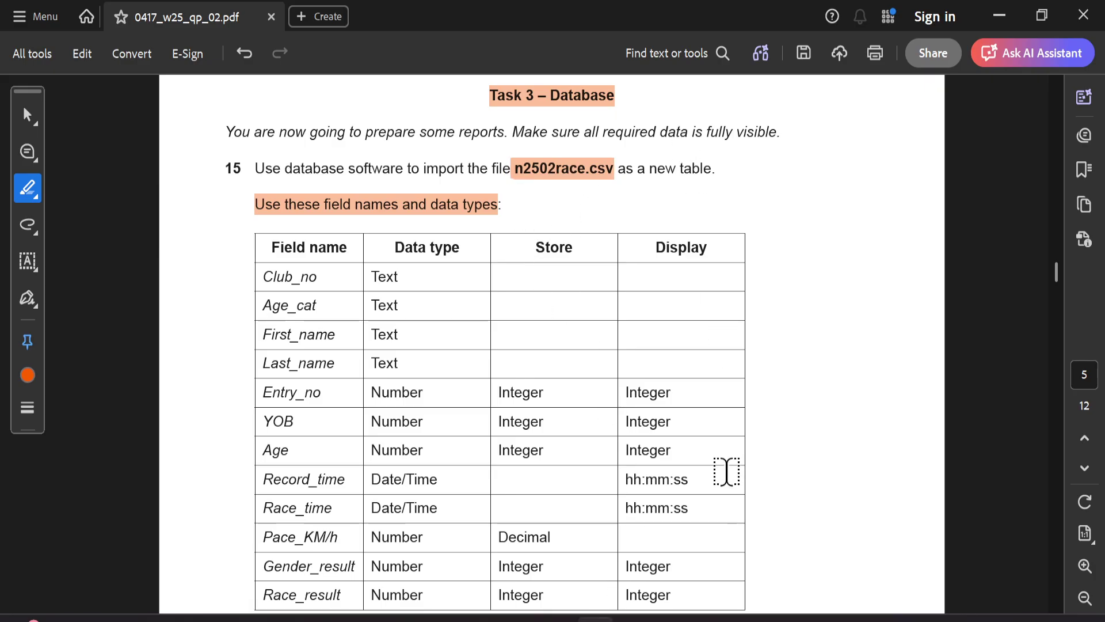
pyautogui.click(748, 618)
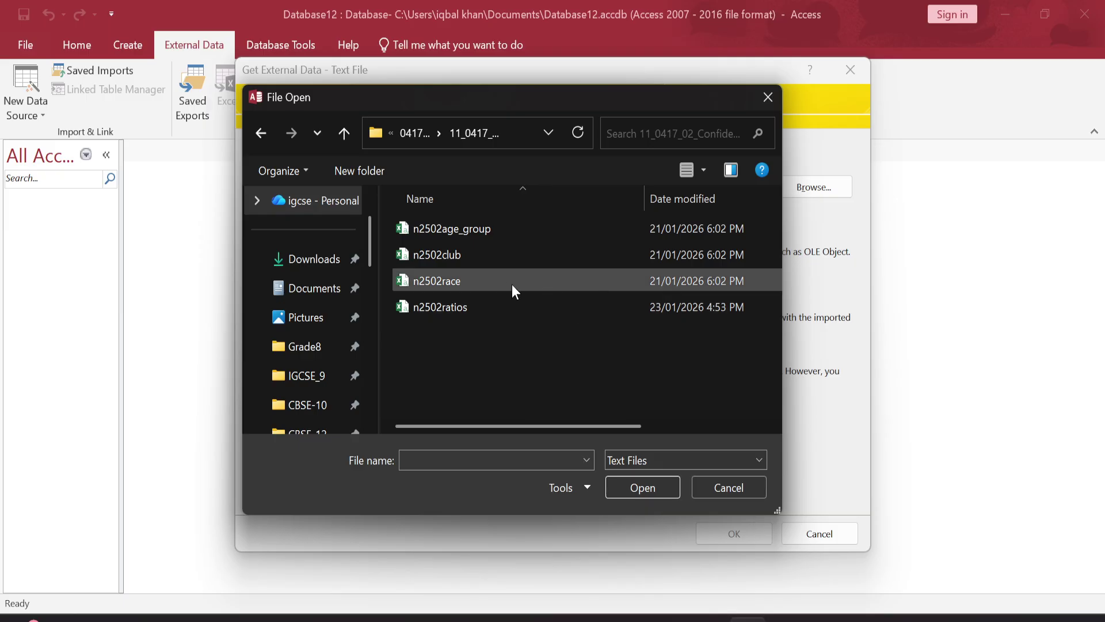
pyautogui.click(449, 282)
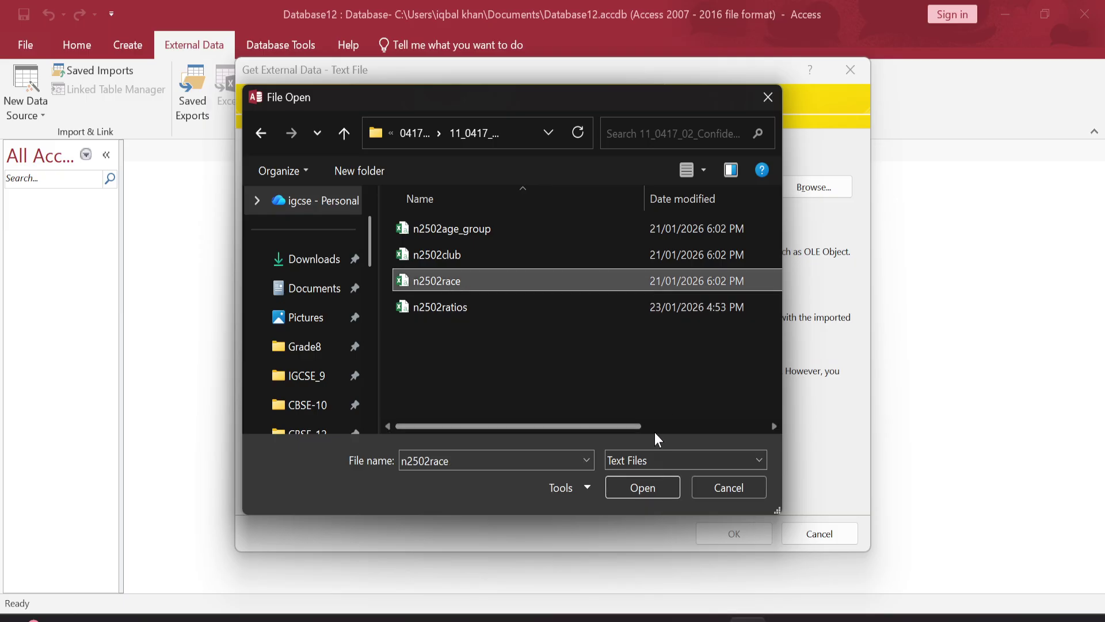
pyautogui.click(643, 487)
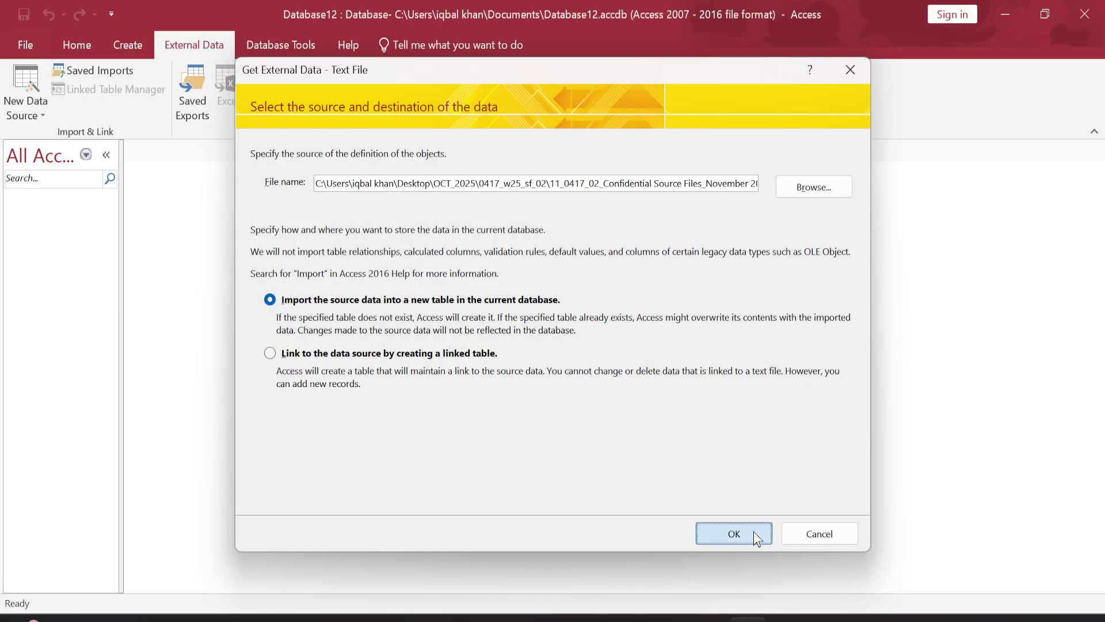
pyautogui.click(754, 530)
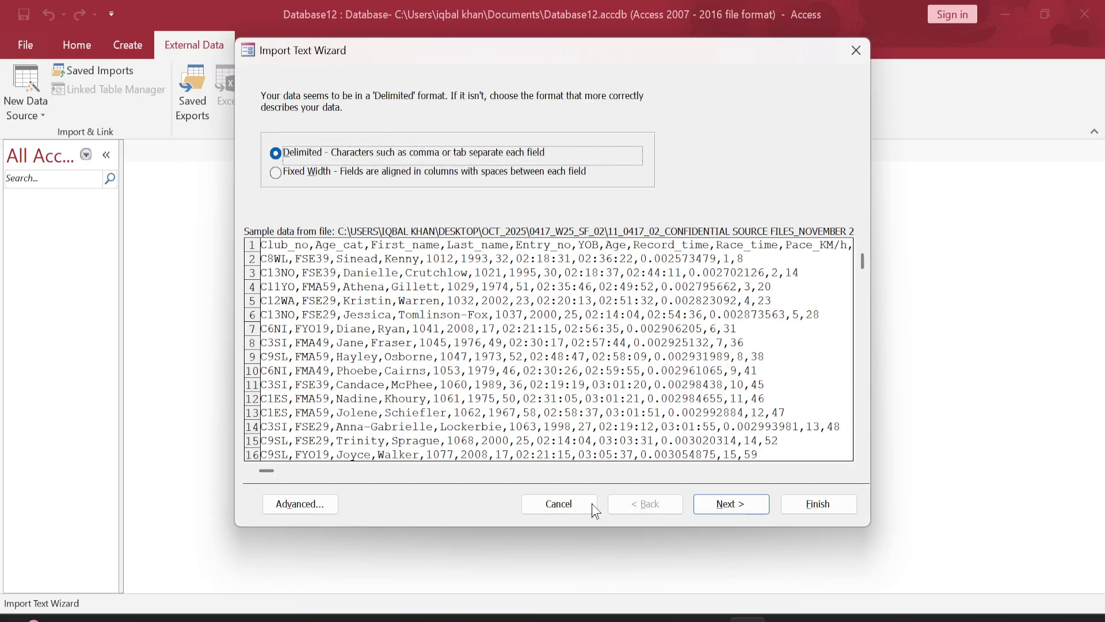
# Step: Keep the data comma-delimited, treat the first row as field names, and choose DMY date order in the import specification
pyautogui.click(742, 504)
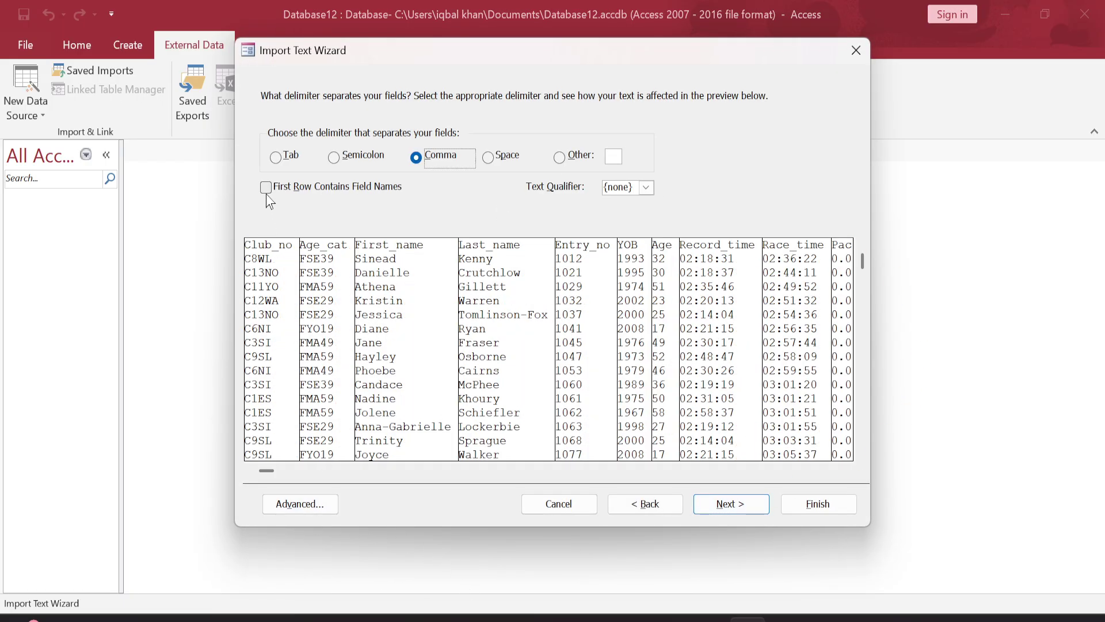
pyautogui.click(266, 187)
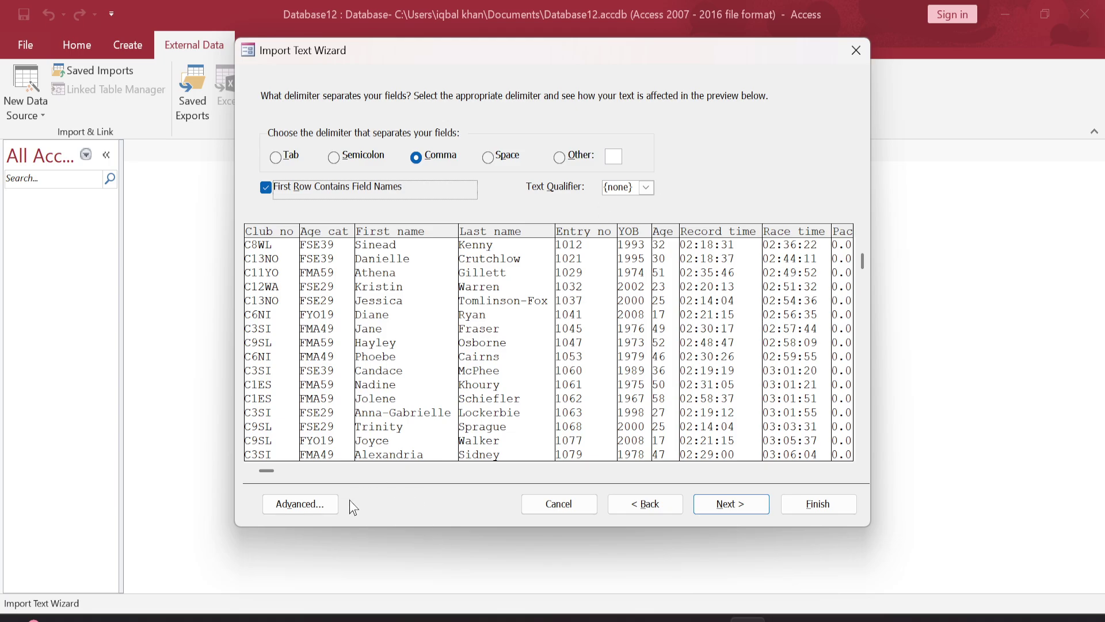
pyautogui.click(326, 502)
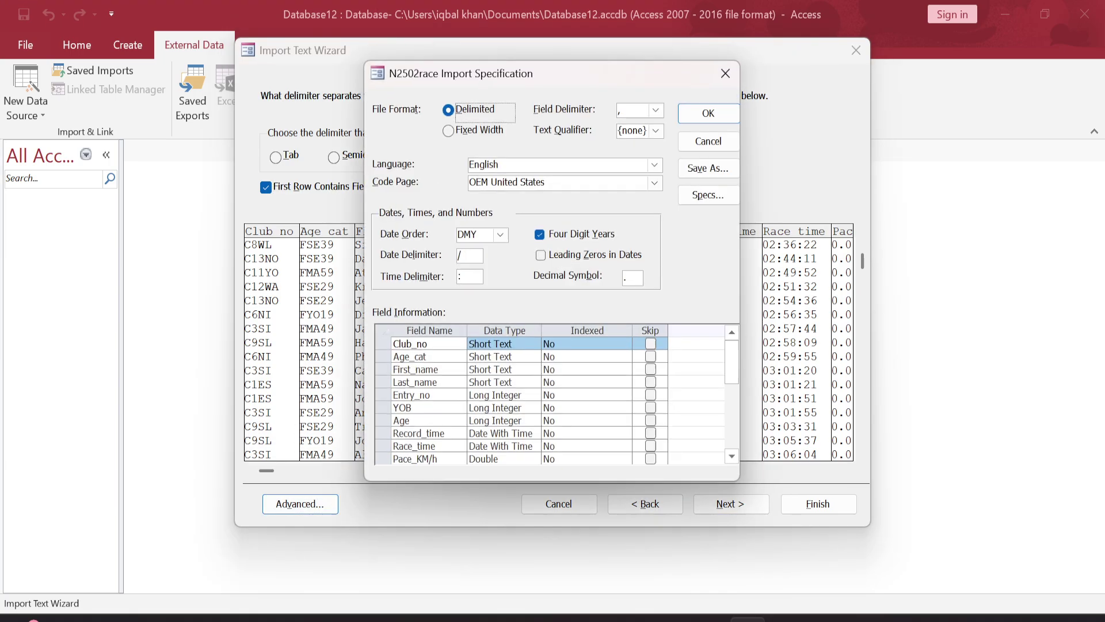
pyautogui.click(501, 234)
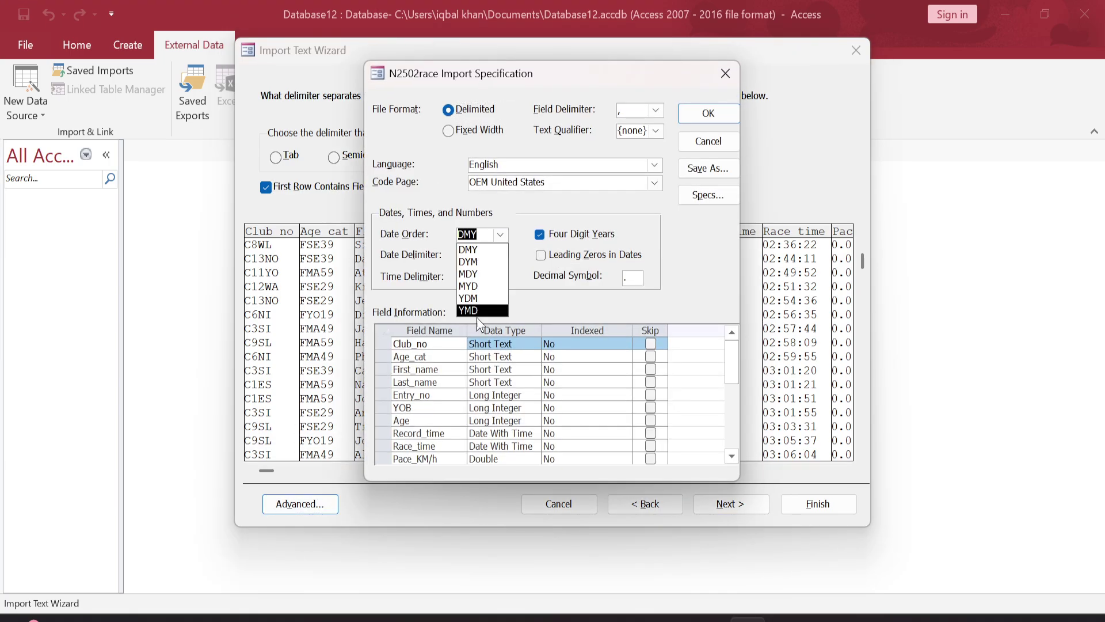
pyautogui.click(472, 245)
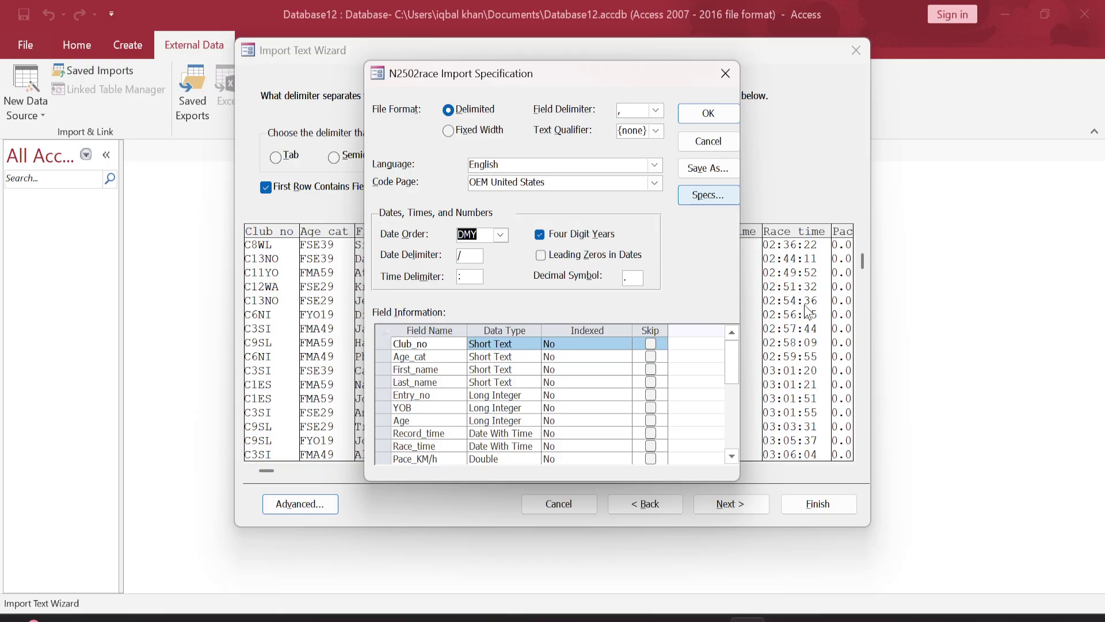
# Step: Compare the specification's field names and data types with the question 15 table and accept the import specification
pyautogui.hotkey('alt', 'Tab')
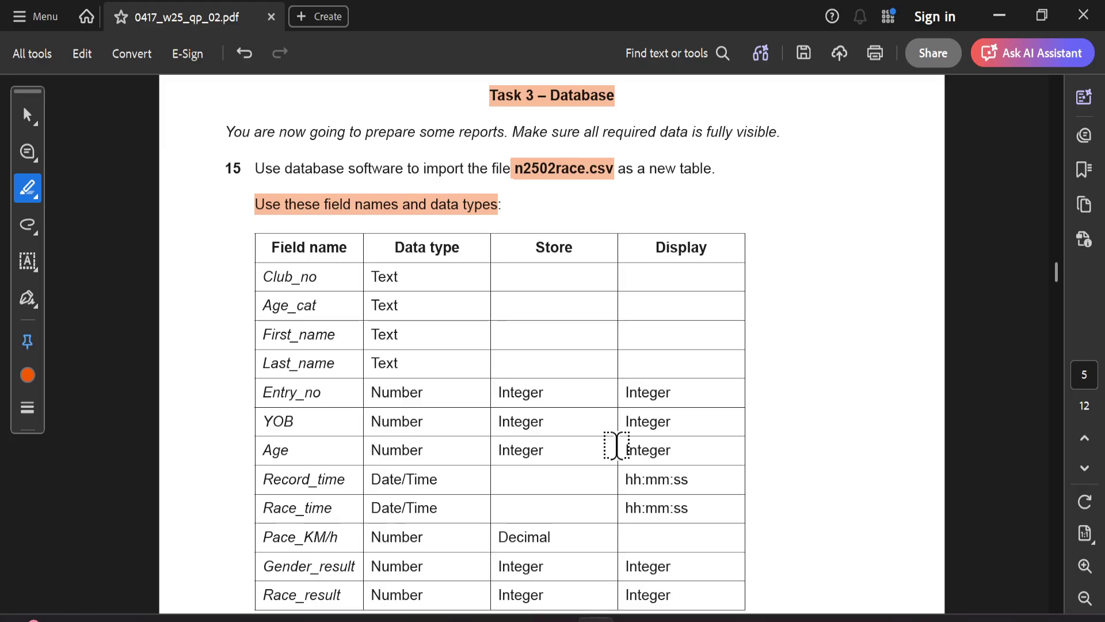
pyautogui.scroll(-2, 599, 429)
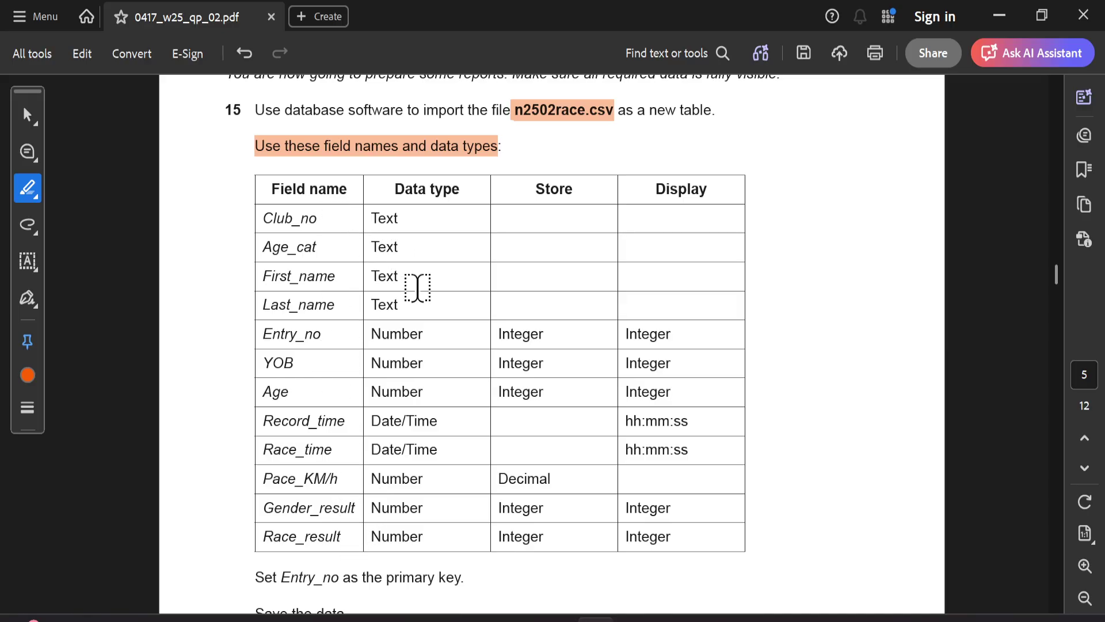
pyautogui.click(747, 620)
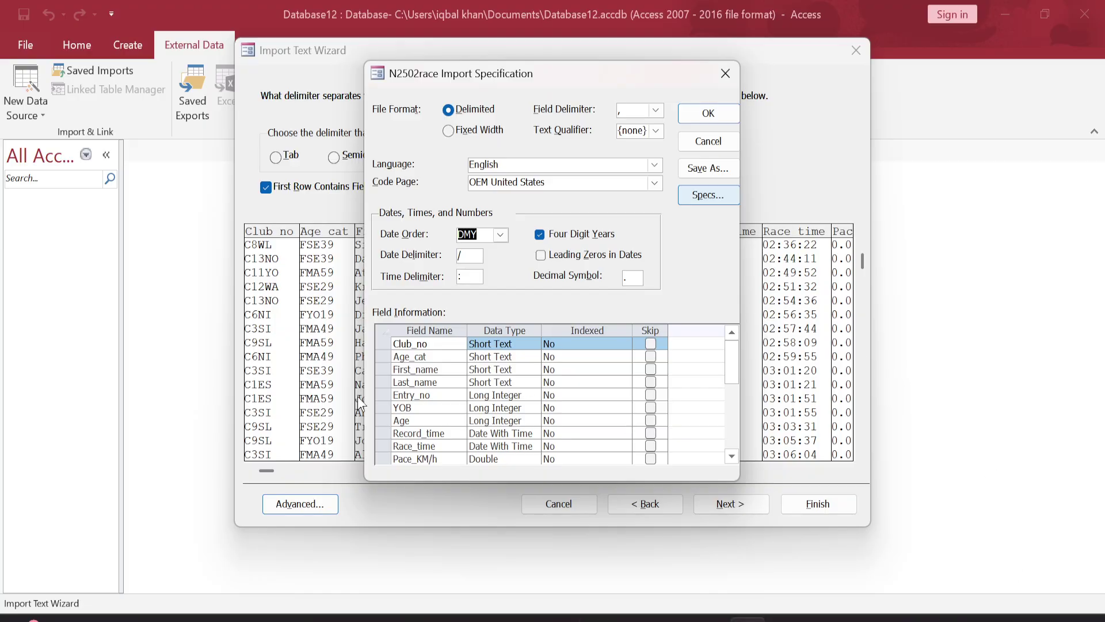
pyautogui.scroll(-2, 650, 403)
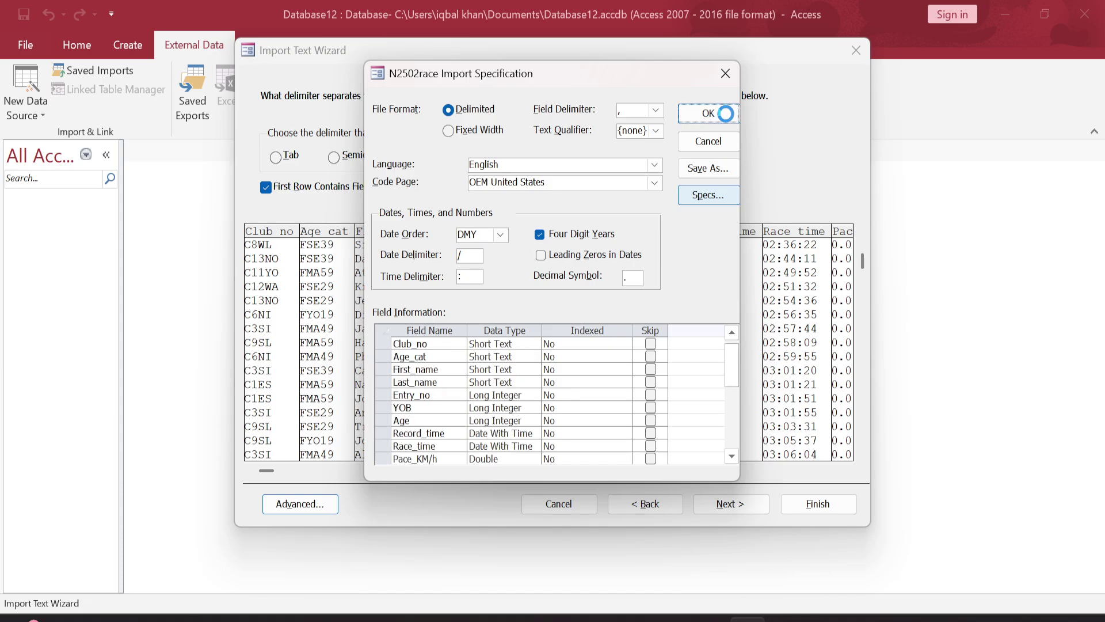
pyautogui.hotkey('alt', 'Tab')
pyautogui.hotkey('alt', 'Tab')
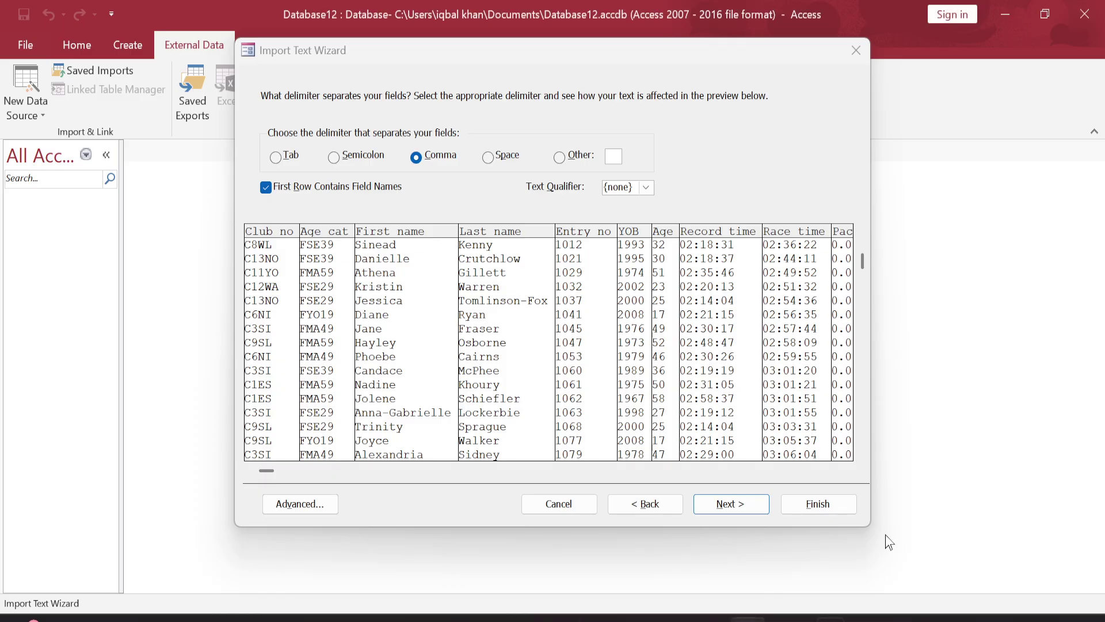
# Step: Advance the import to the primary key choice and highlight the required key field Entry_no in the question paper
pyautogui.click(746, 498)
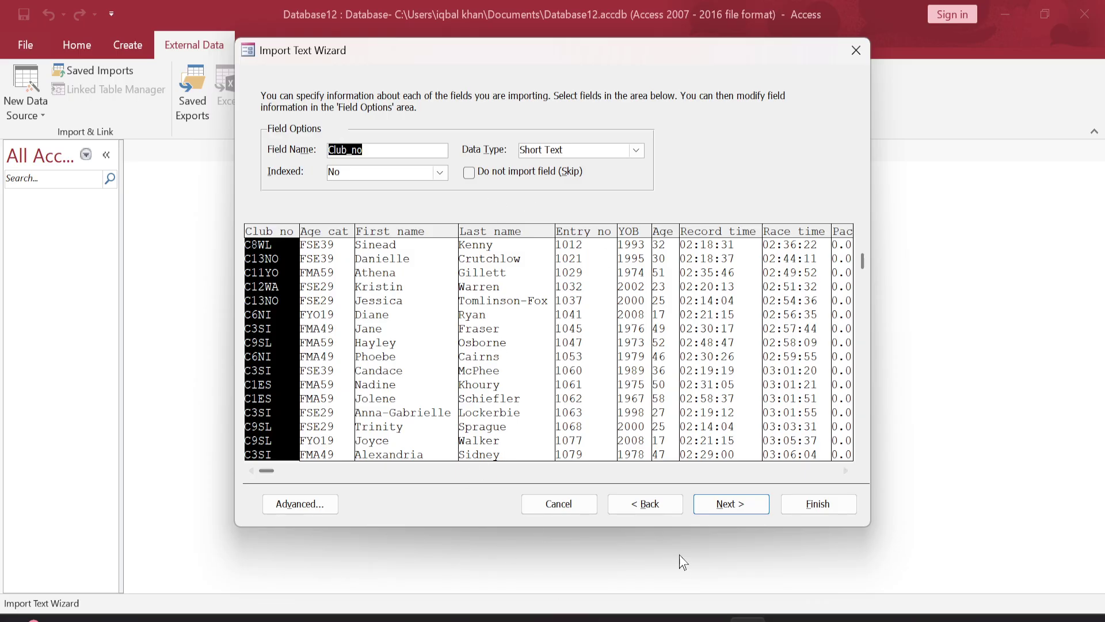
pyautogui.click(730, 510)
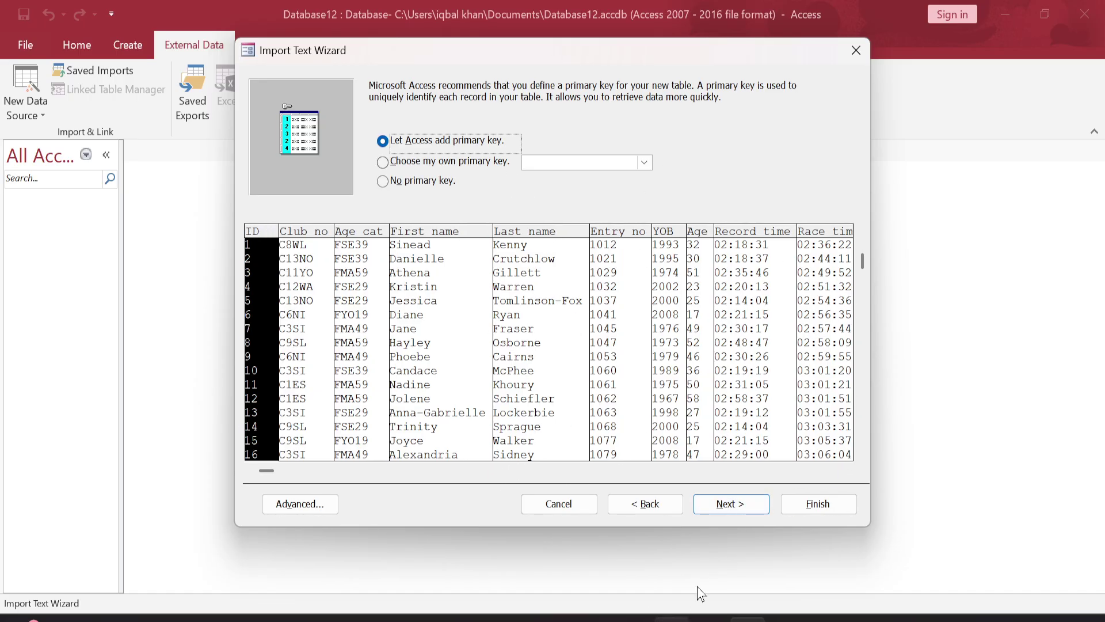
pyautogui.click(748, 618)
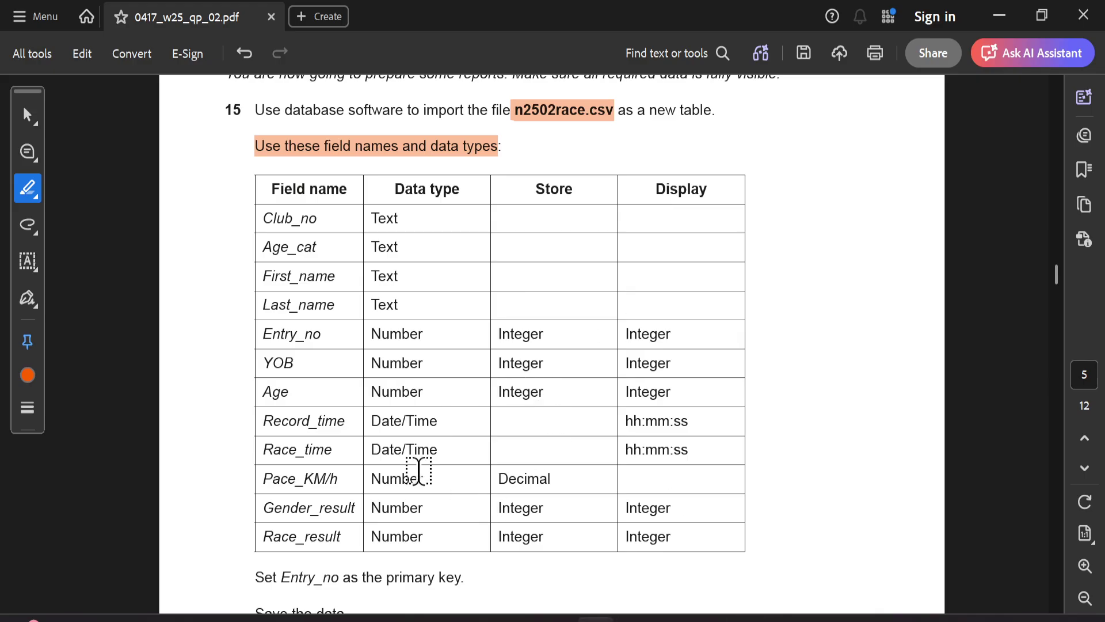
pyautogui.scroll(-3, 419, 471)
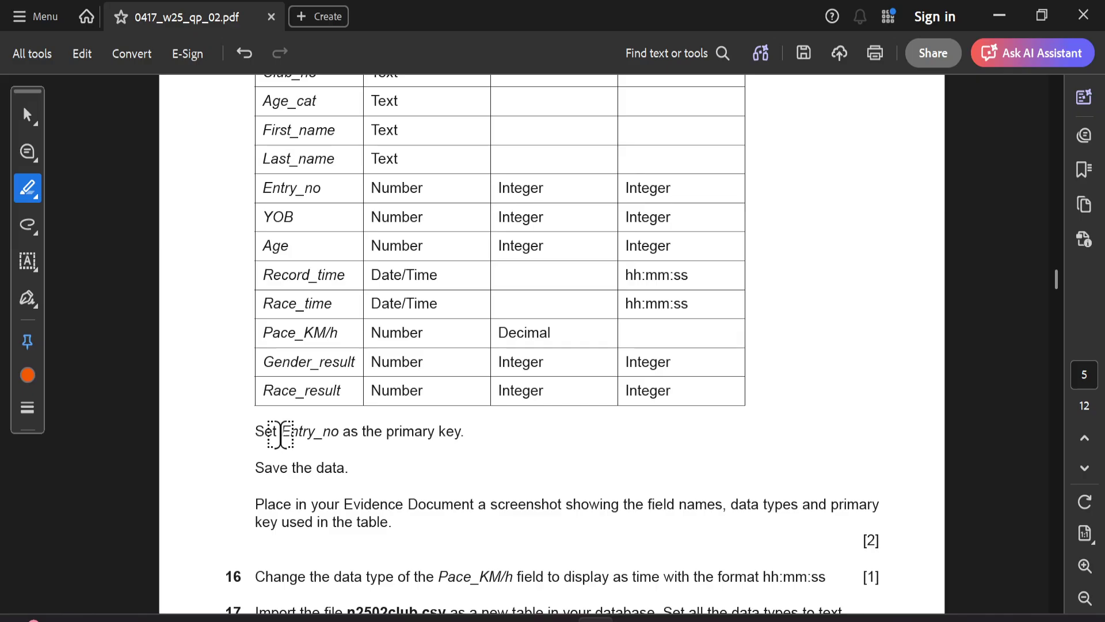
pyautogui.moveTo(280, 433); pyautogui.dragTo(340, 430)
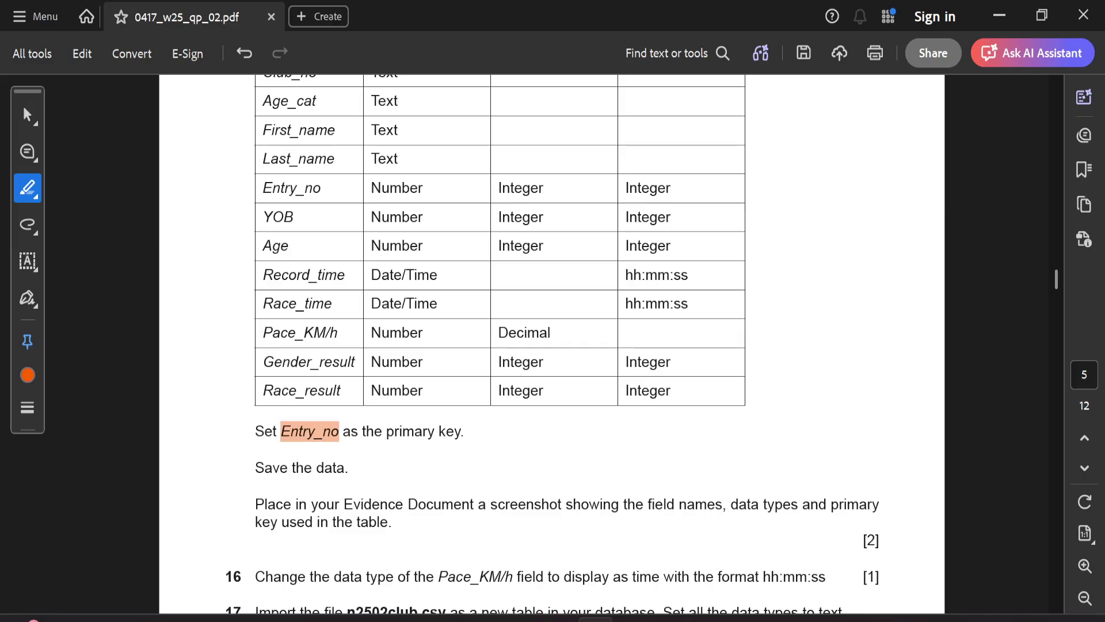
pyautogui.hotkey('alt', 'Tab')
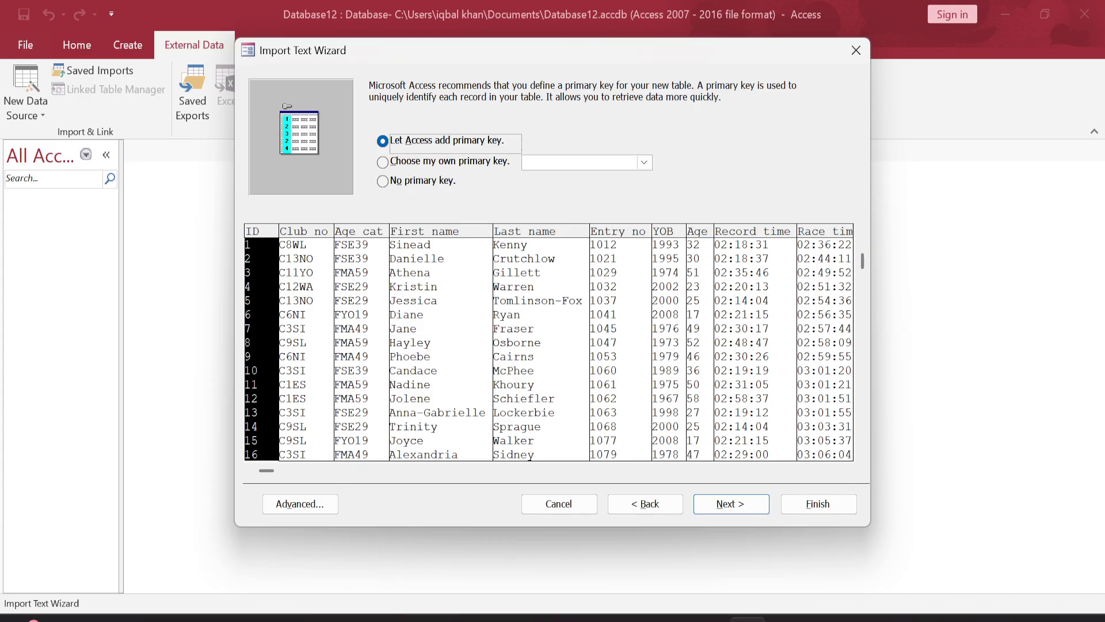
# Step: Choose Entry_no as the primary key and finish the import into table N2502race without saving the import steps
pyautogui.click(456, 165)
pyautogui.click(644, 163)
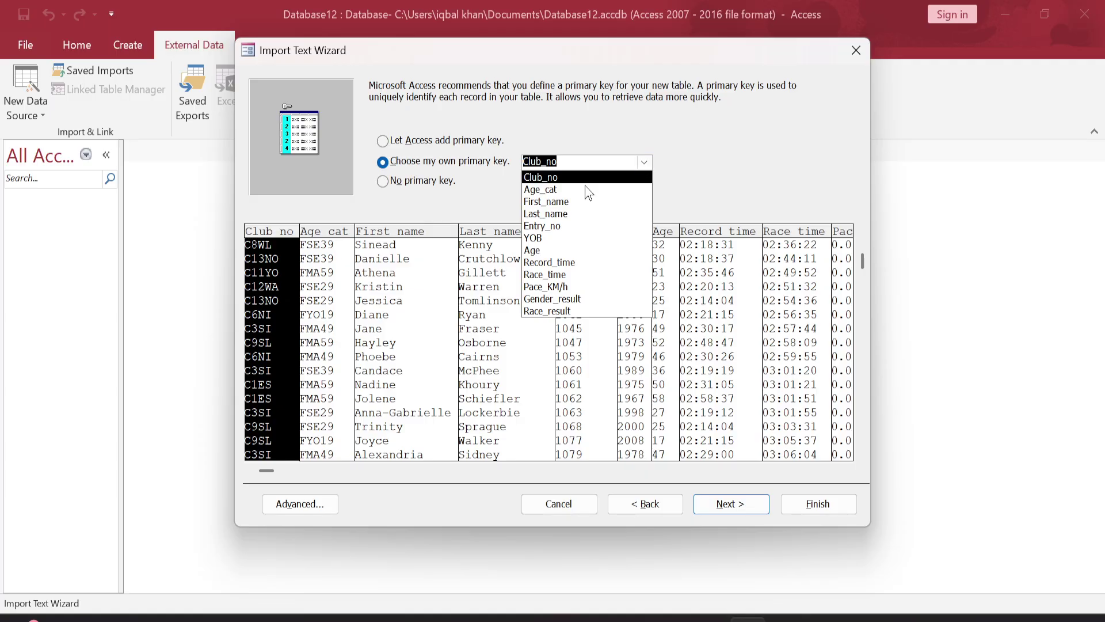
pyautogui.click(569, 225)
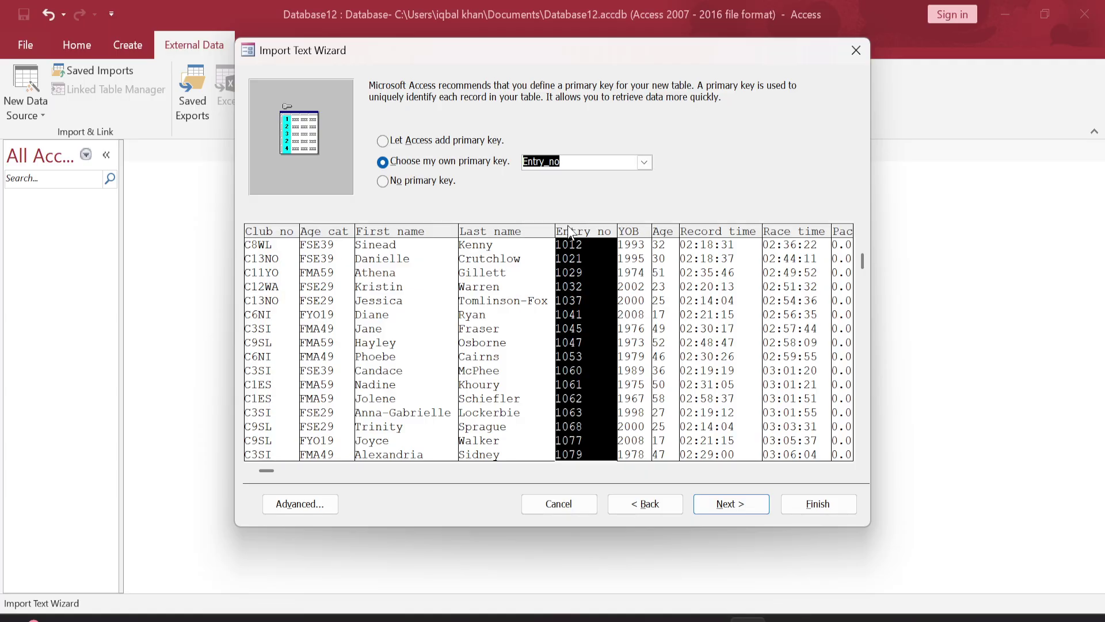
pyautogui.click(741, 500)
pyautogui.click(818, 504)
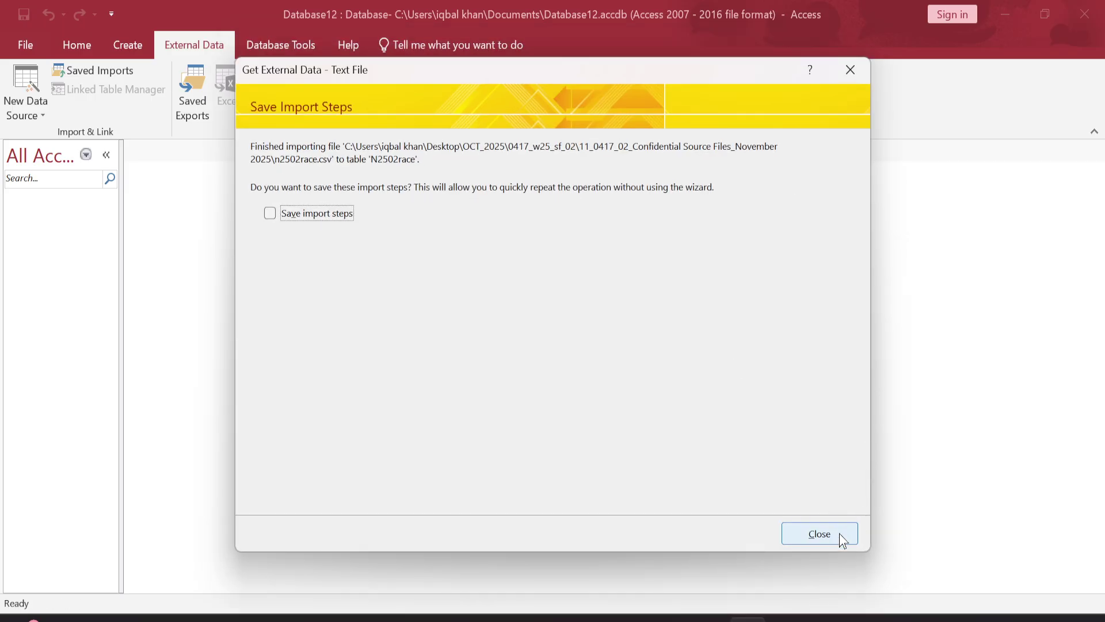
pyautogui.click(819, 534)
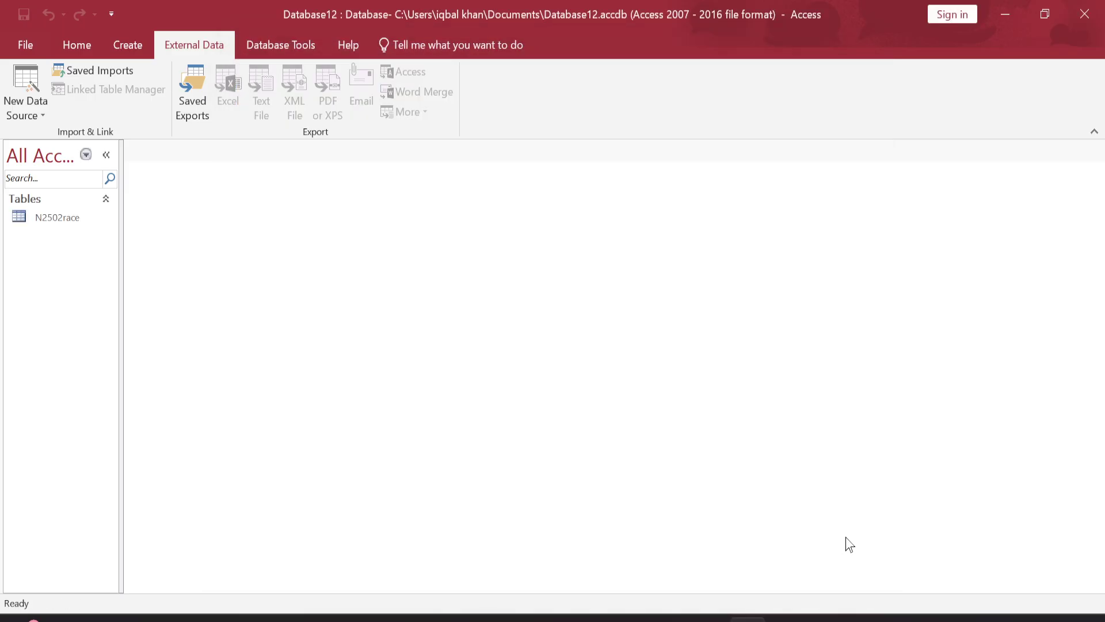
# Step: Open the N2502race table in Design View
pyautogui.rightClick(79, 218)
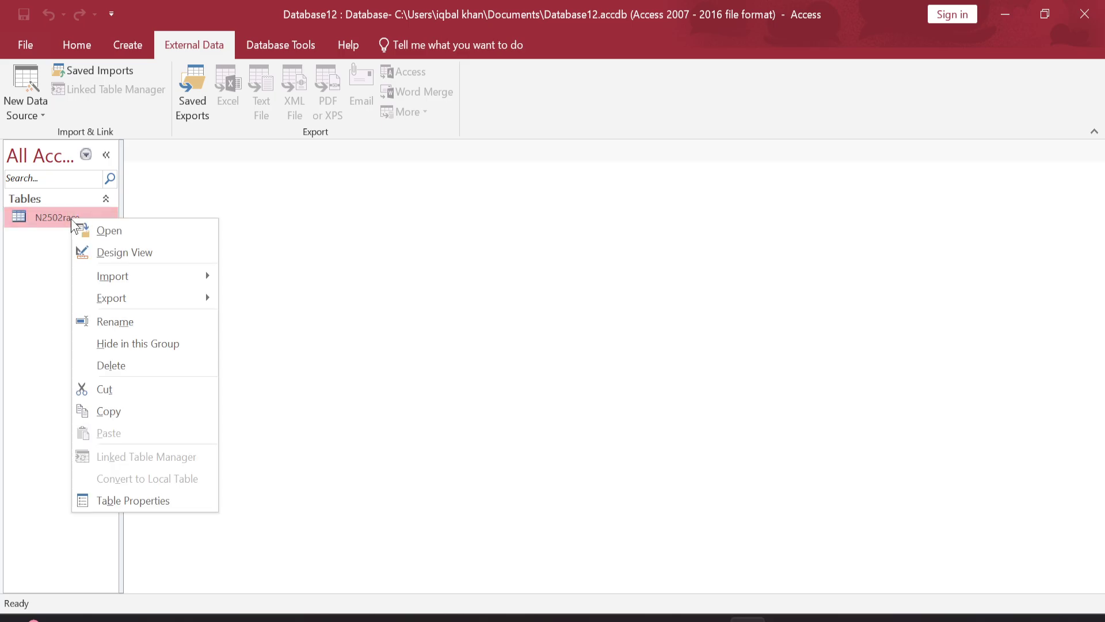
pyautogui.click(124, 251)
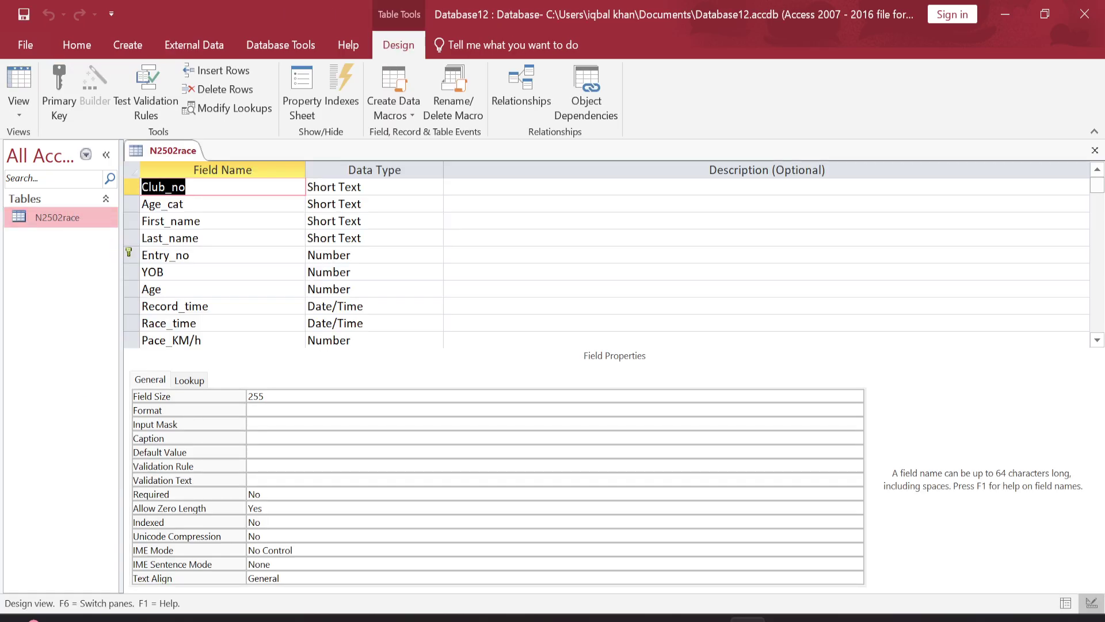
pyautogui.rightClick(74, 219)
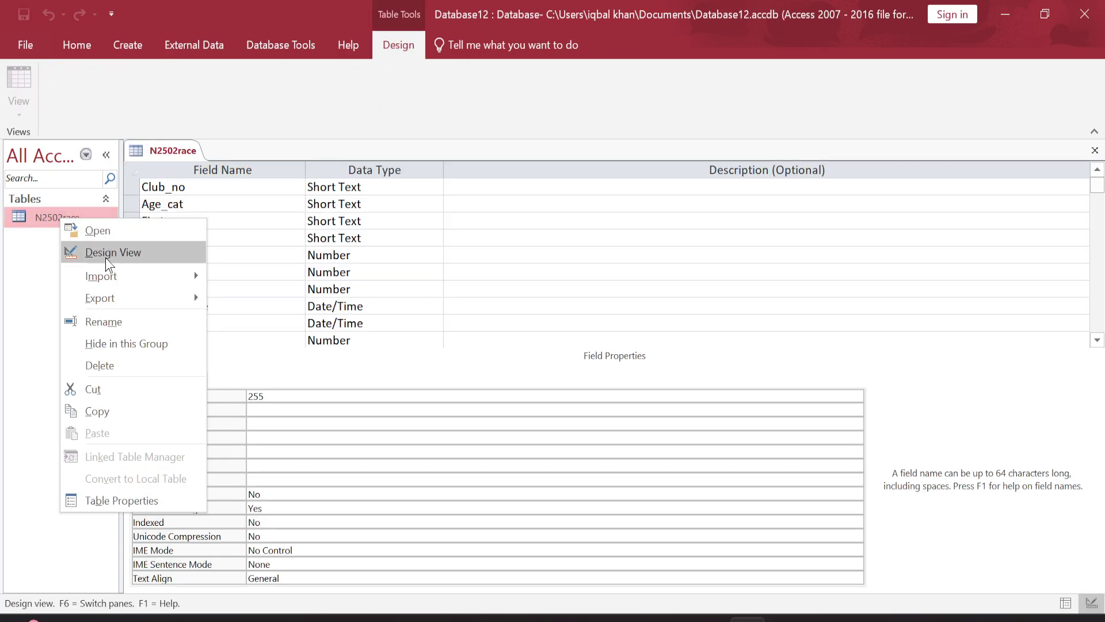
pyautogui.click(115, 251)
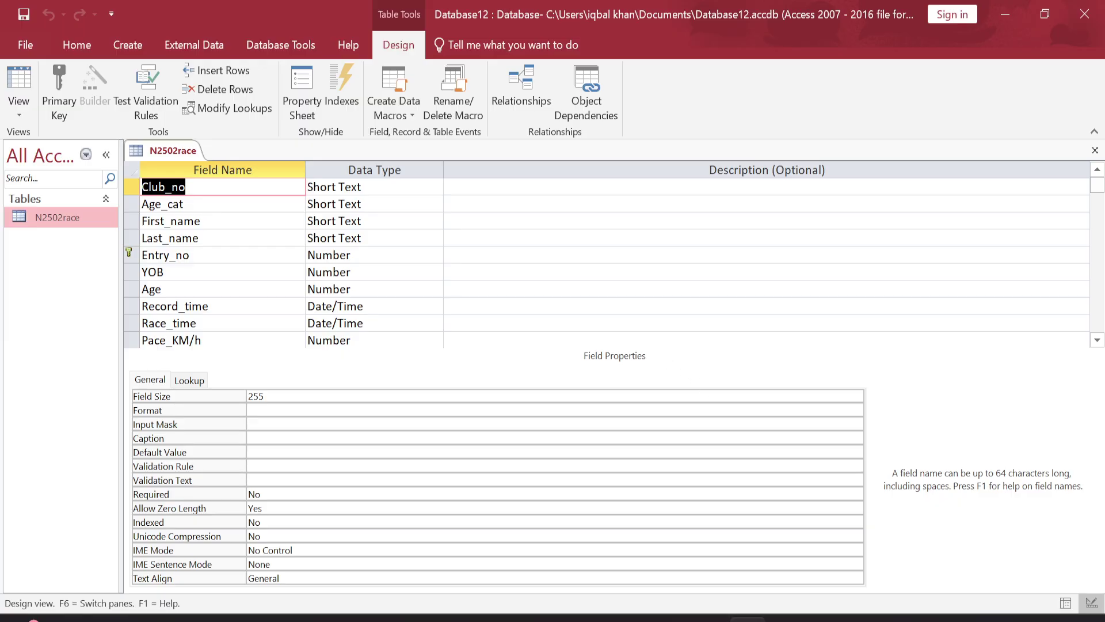
# Step: Compare the table design's field names and data types with the question 15 table in the question paper
pyautogui.hotkey('alt', 'Tab')
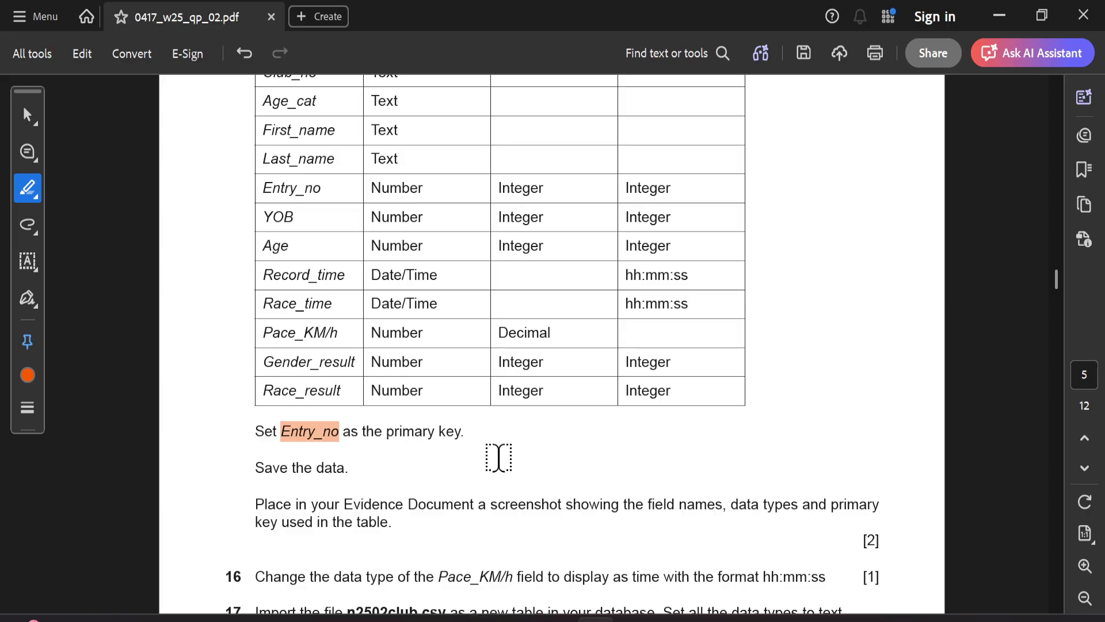
pyautogui.scroll(3, 498, 457)
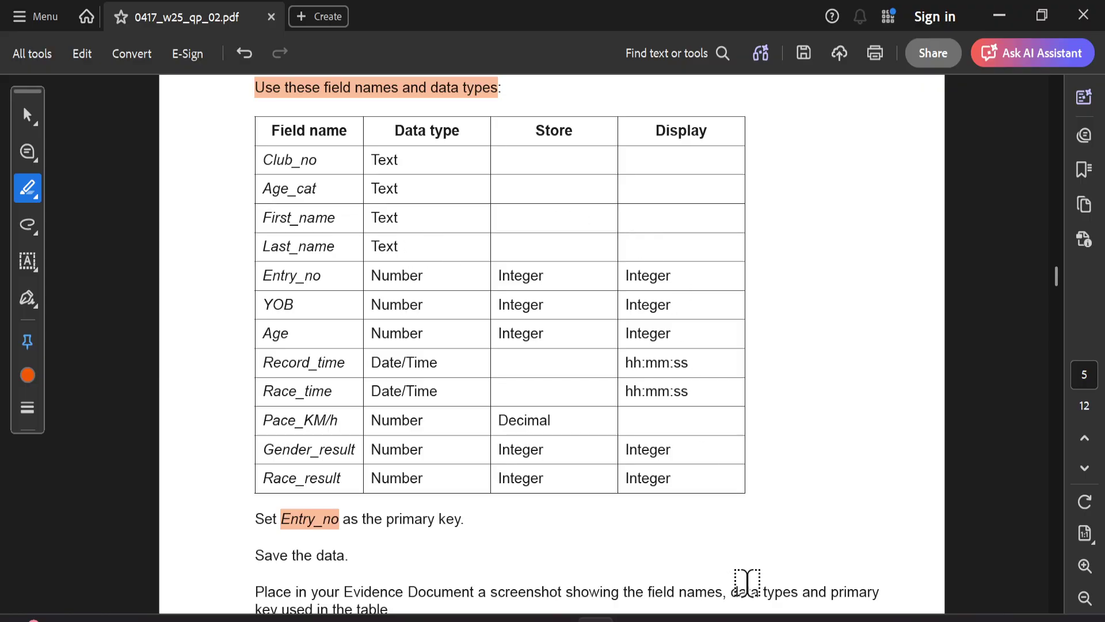
pyautogui.click(748, 619)
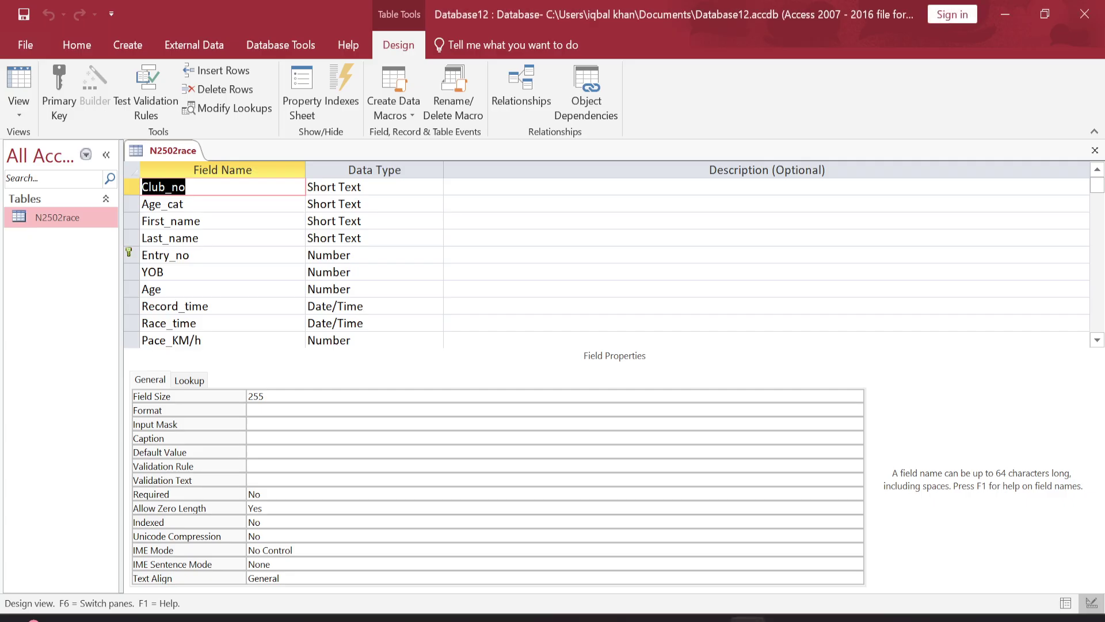
pyautogui.click(595, 619)
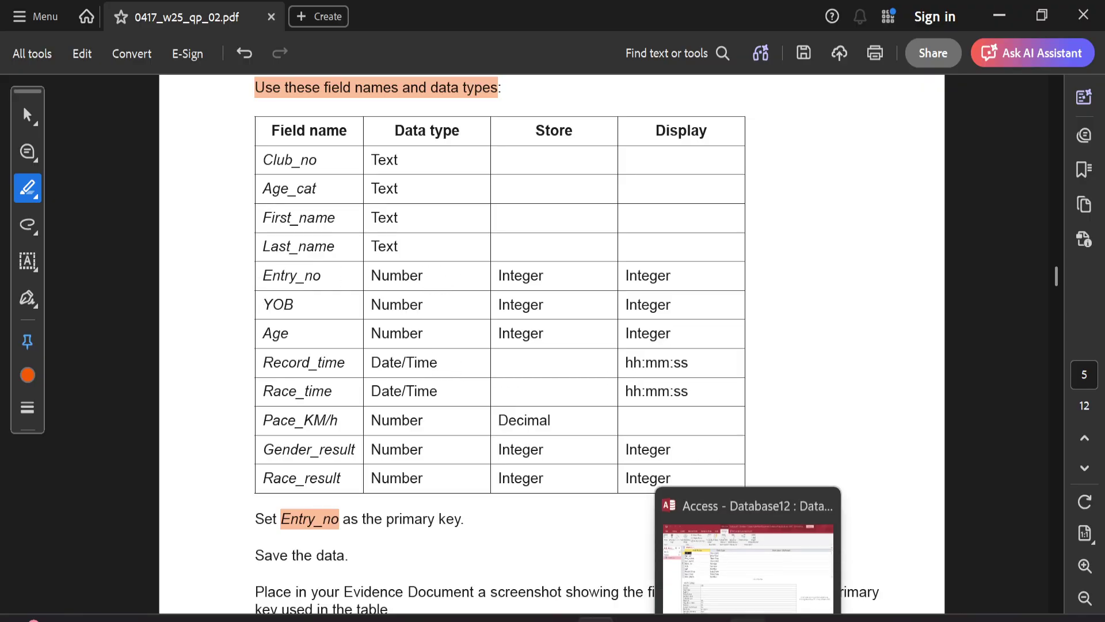
pyautogui.click(748, 619)
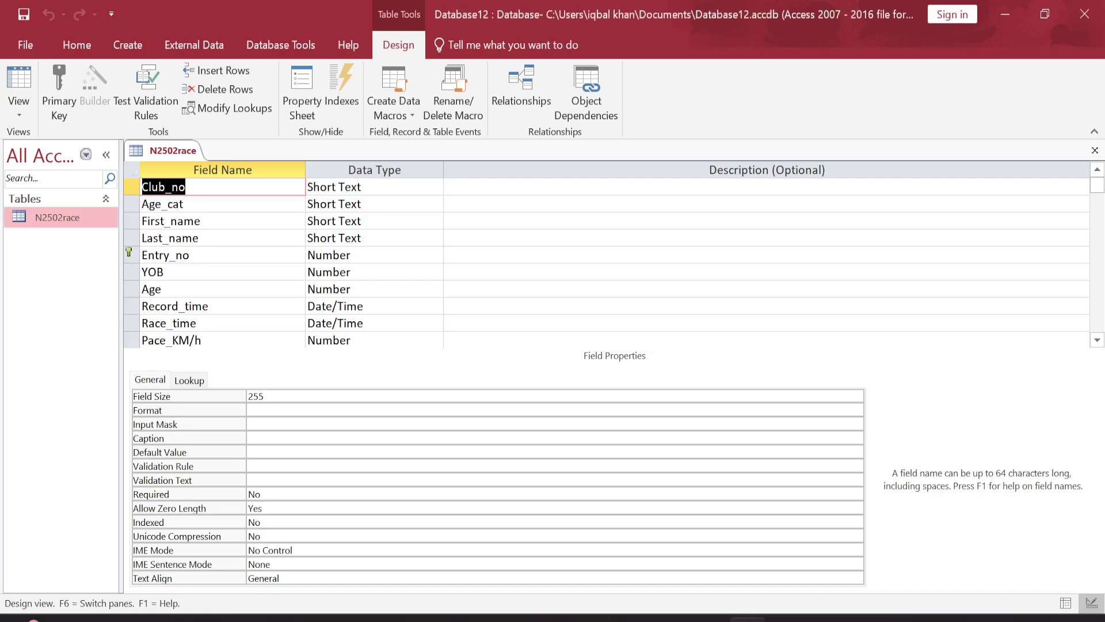
# Step: In the question paper, highlight the Date/Time data types and hh:mm:ss display formats of Record_time and Race_time
pyautogui.click(598, 619)
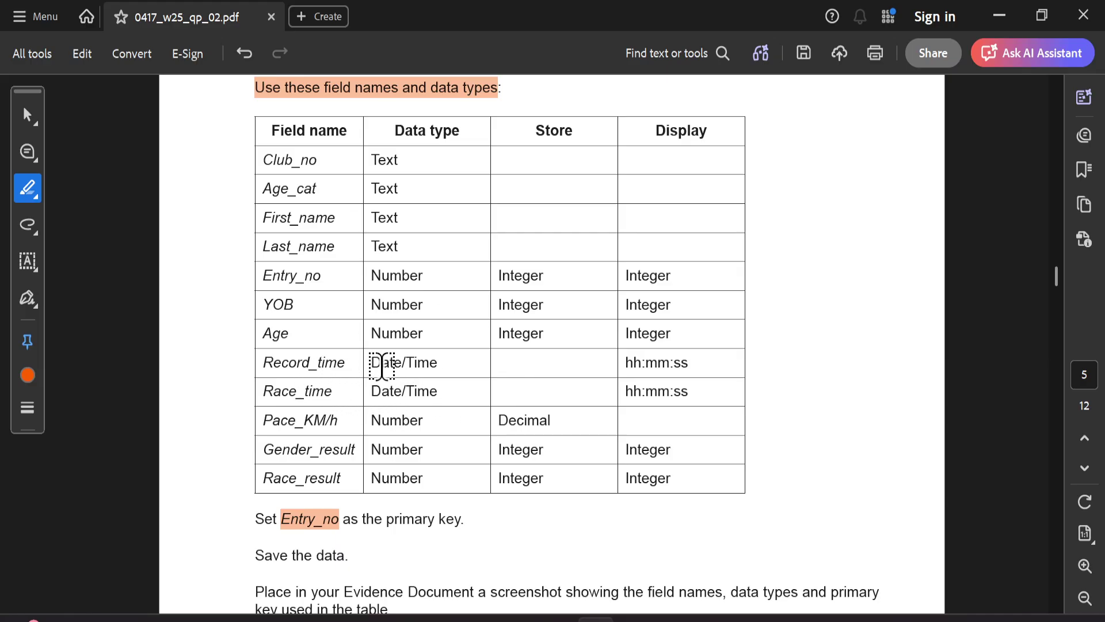
pyautogui.moveTo(381, 363); pyautogui.dragTo(437, 391)
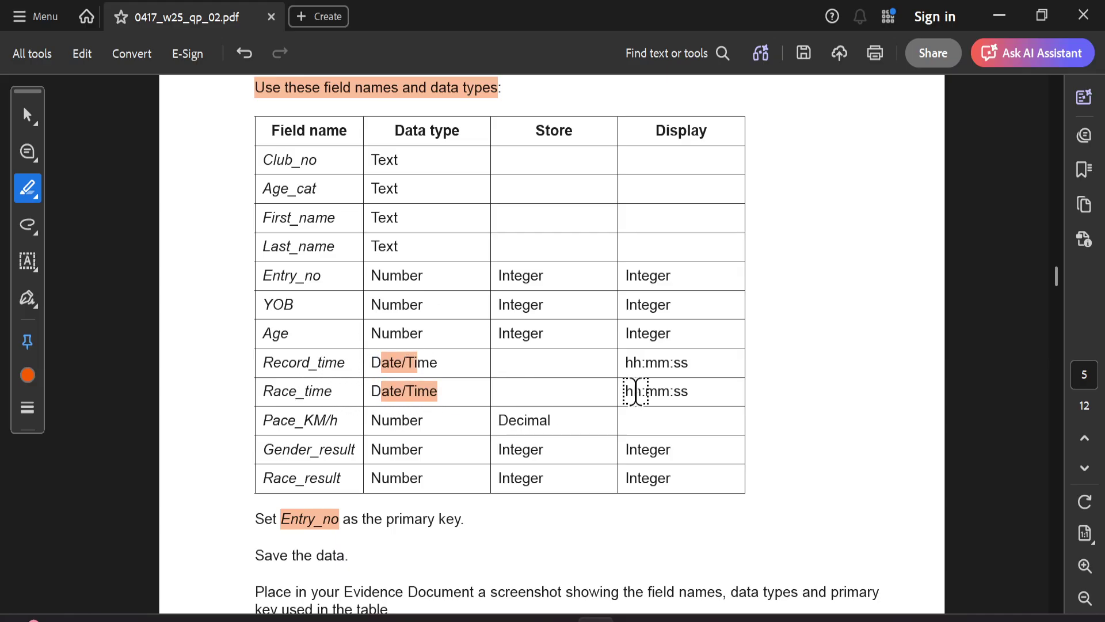
pyautogui.moveTo(633, 362); pyautogui.dragTo(690, 363)
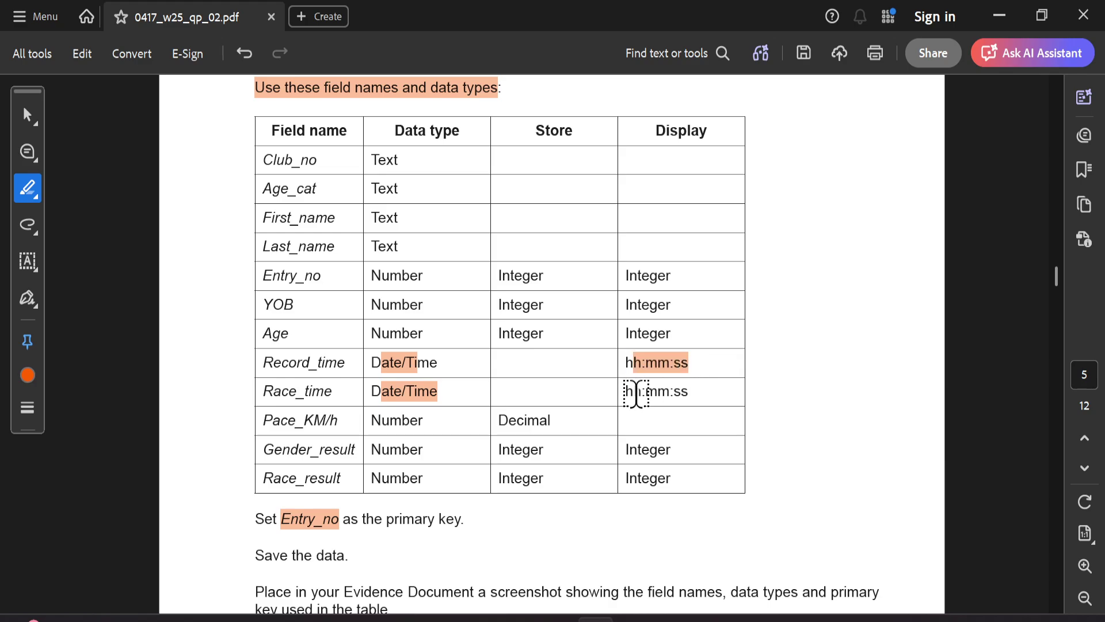
pyautogui.moveTo(634, 391); pyautogui.dragTo(698, 389)
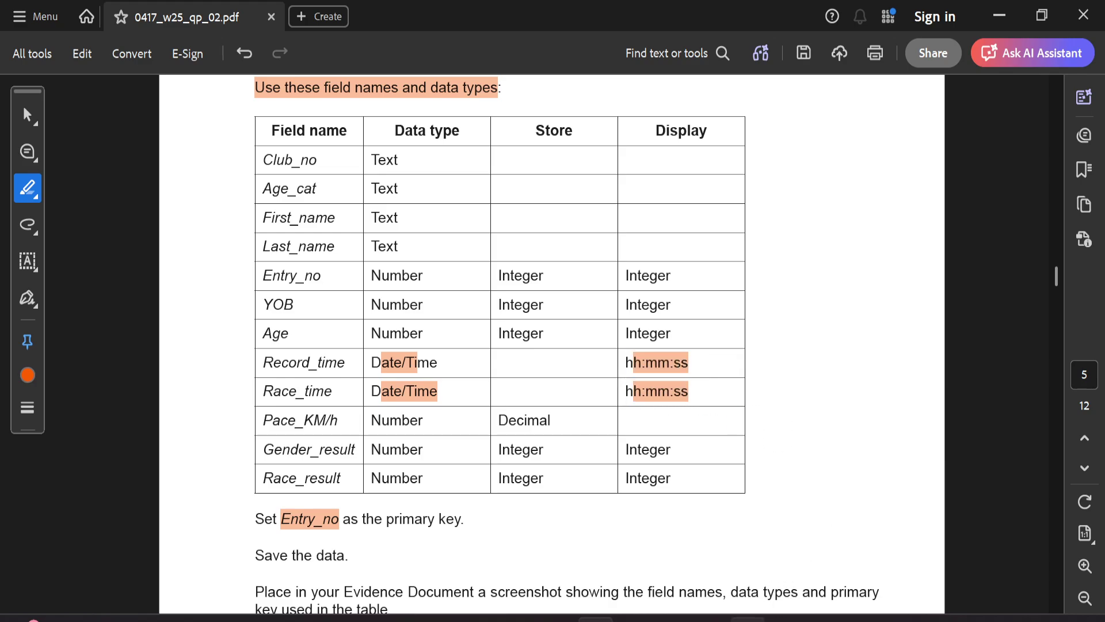
# Step: Return to Access and set the display format of the Record_time field to Long Time
pyautogui.click(748, 619)
pyautogui.click(363, 305)
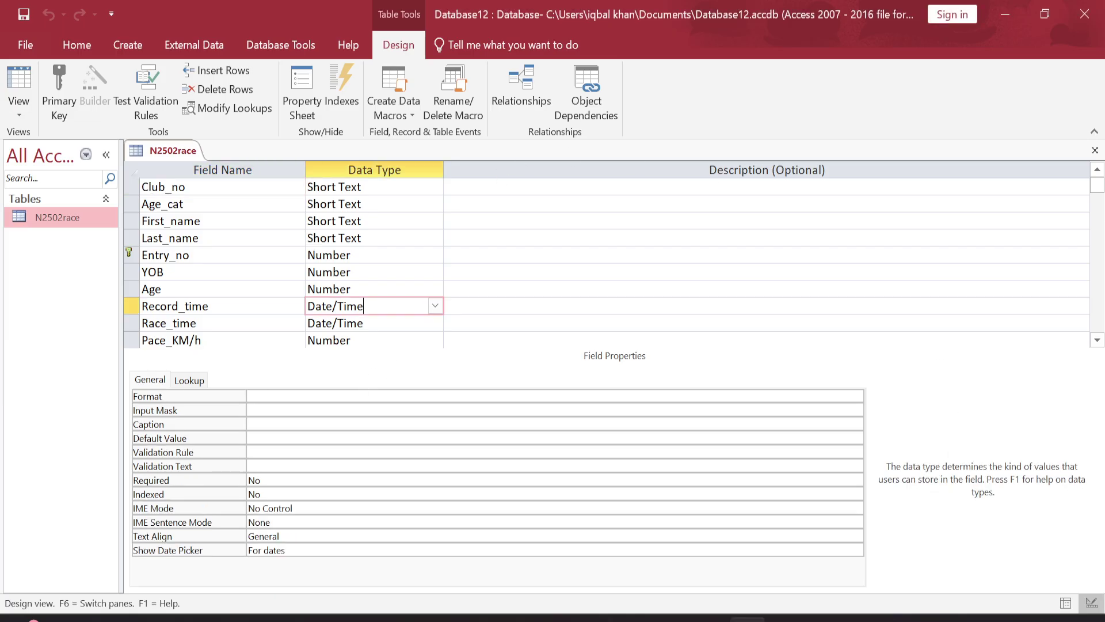
pyautogui.click(403, 395)
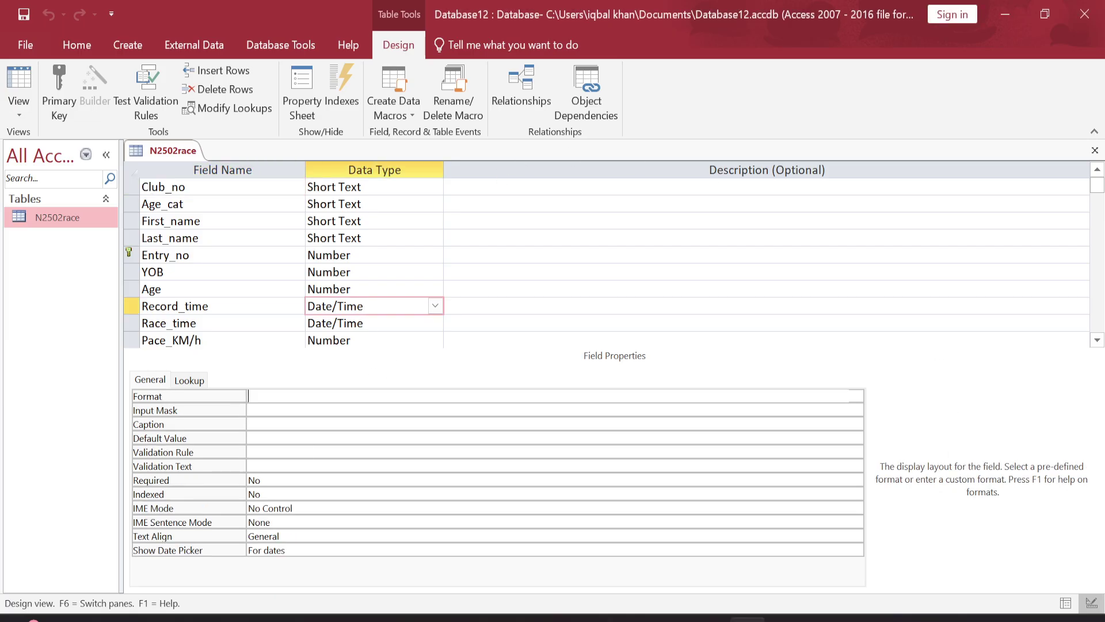
pyautogui.click(855, 396)
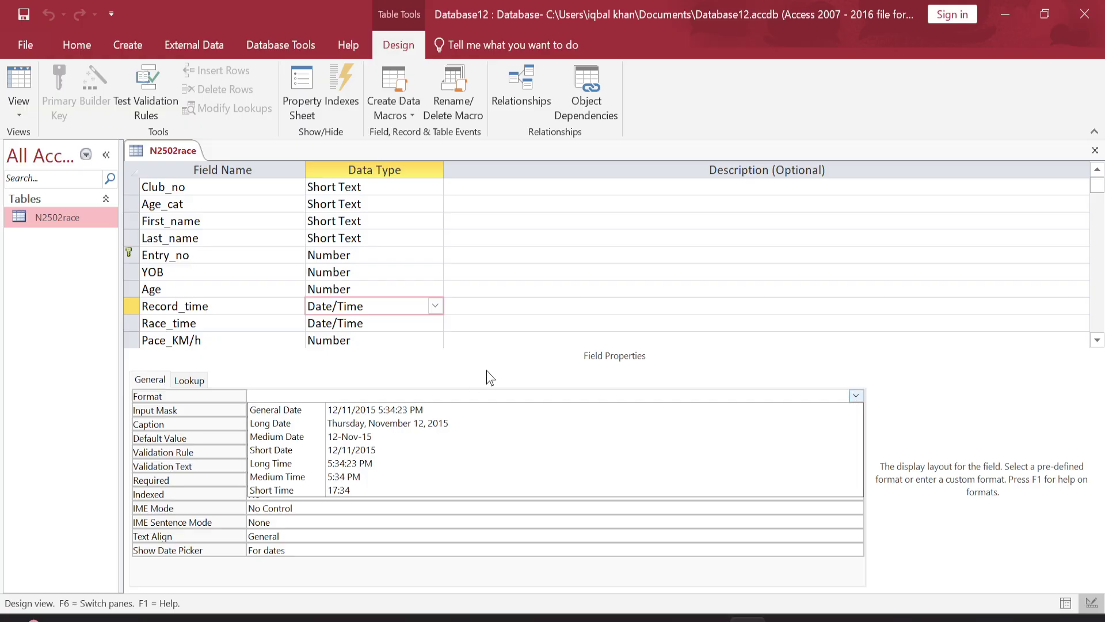
pyautogui.press('Escape')
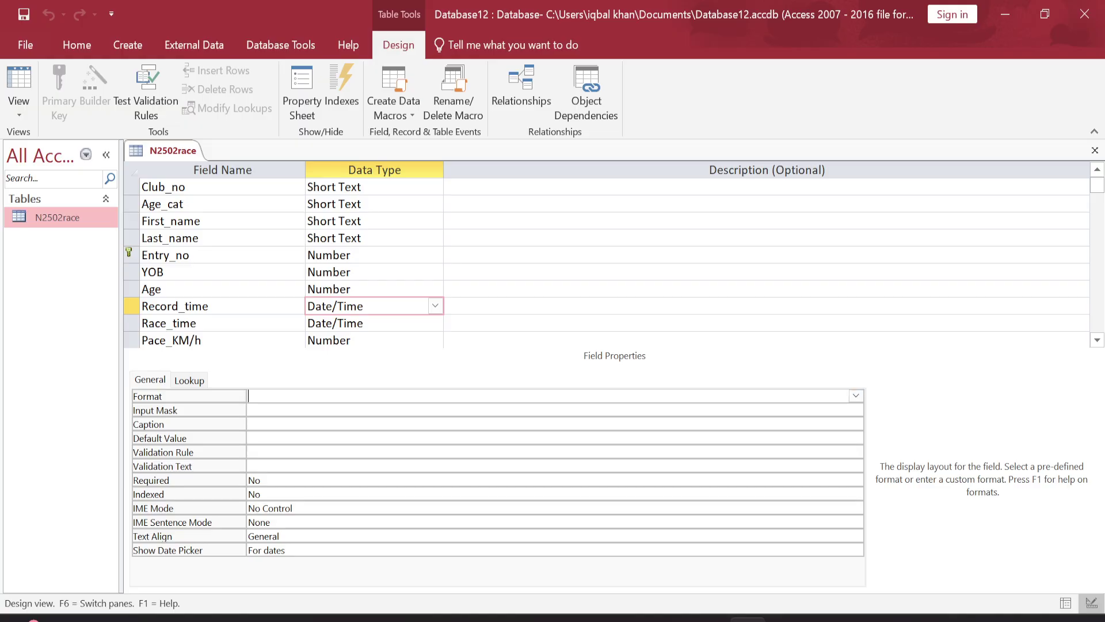
pyautogui.click(856, 397)
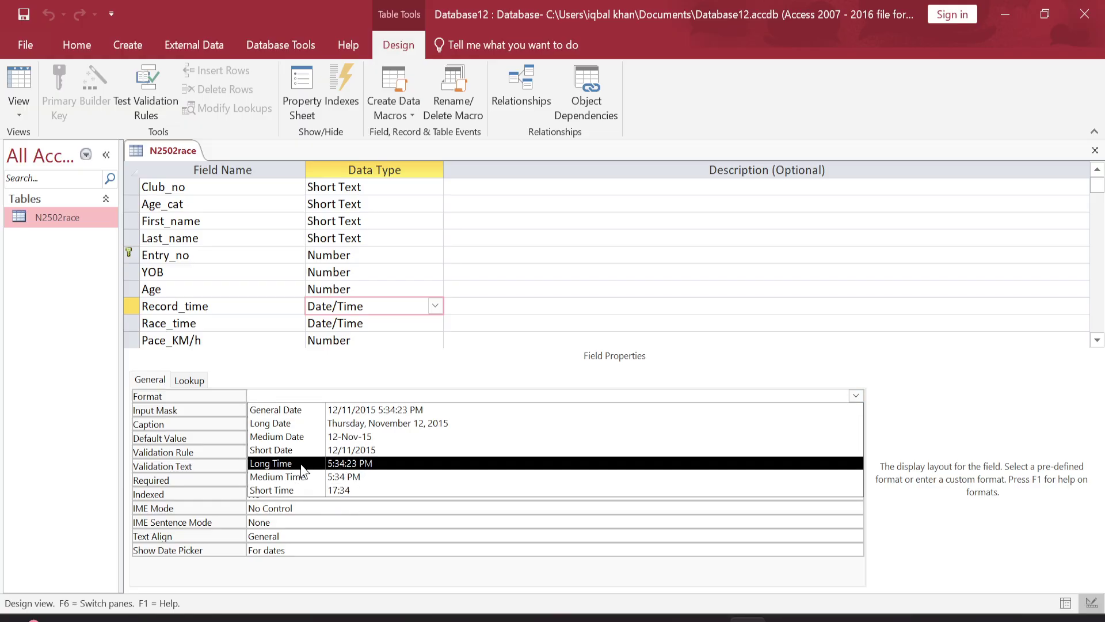
pyautogui.click(342, 464)
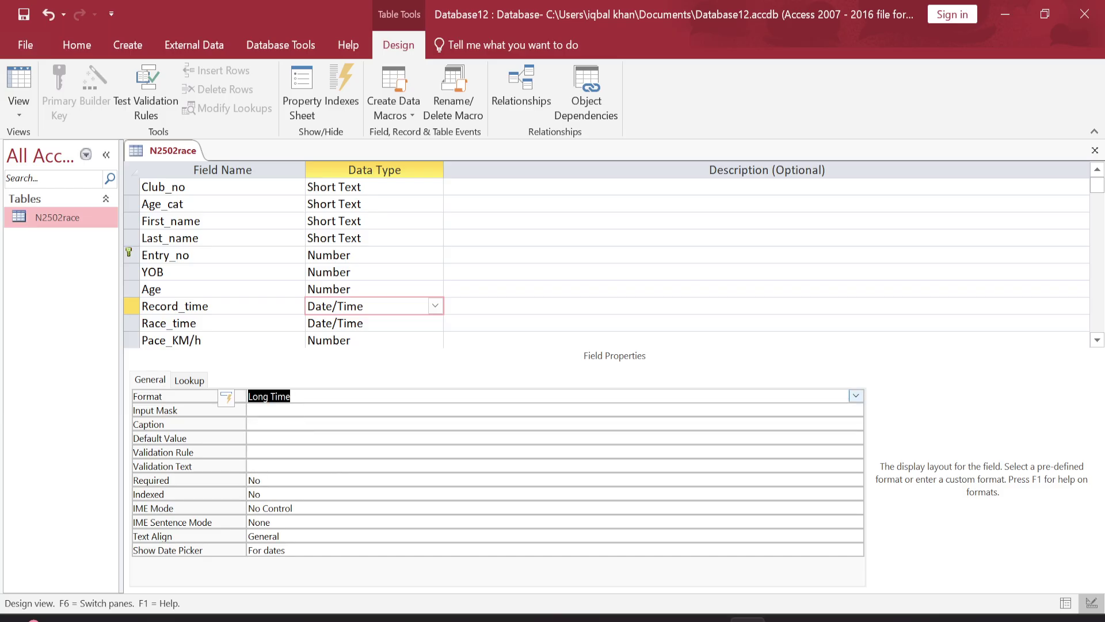
# Step: Set the display format of the Race_time field to Long Time
pyautogui.click(374, 322)
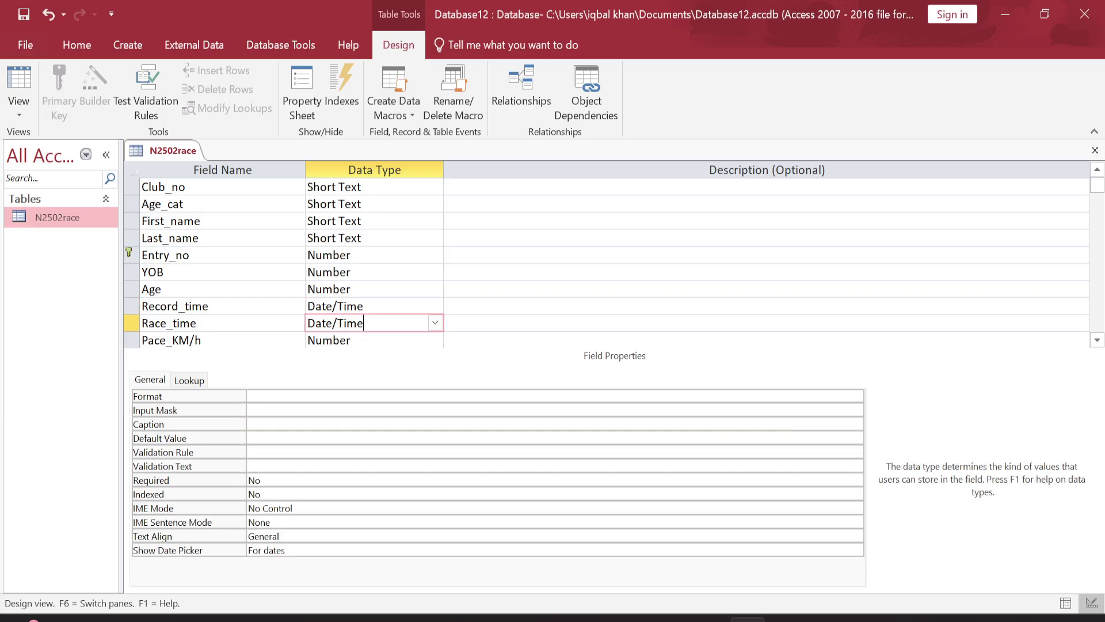
pyautogui.click(249, 396)
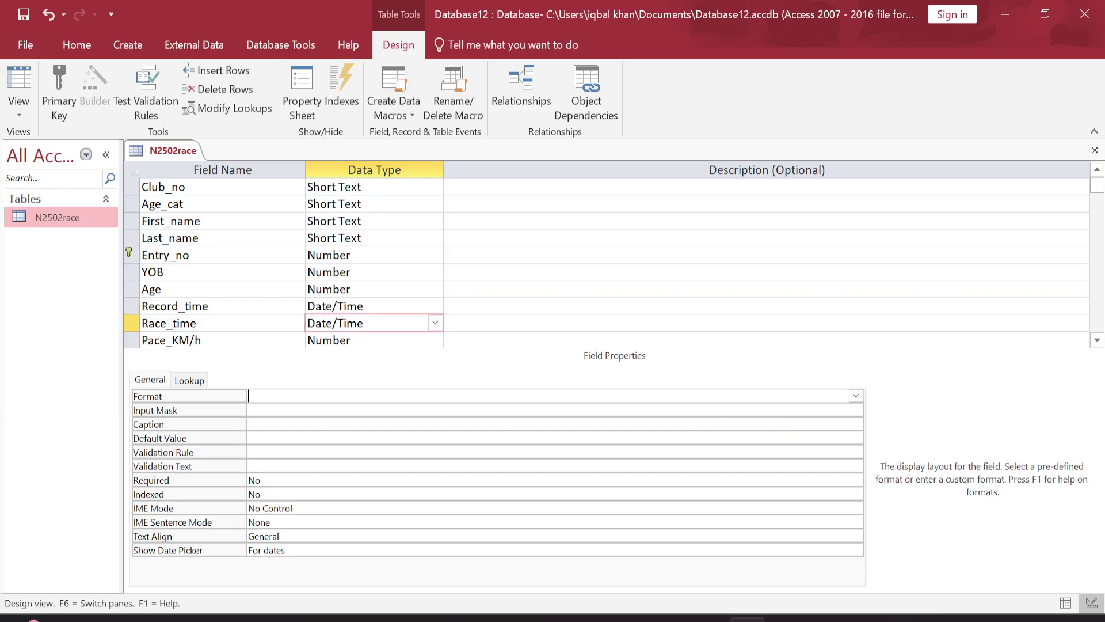
pyautogui.click(855, 395)
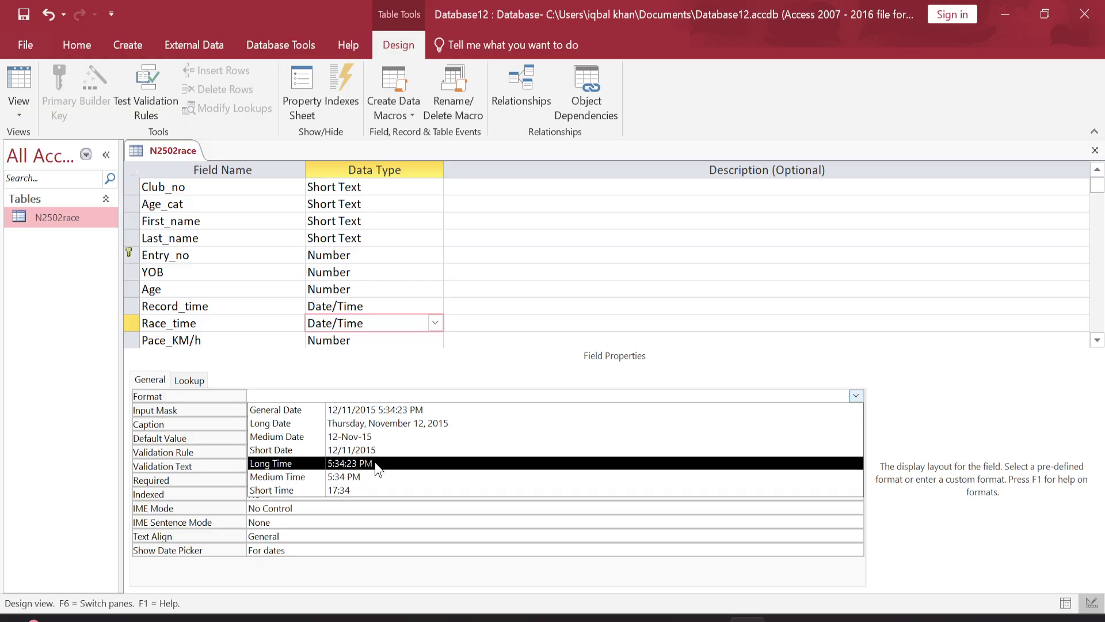
pyautogui.click(377, 463)
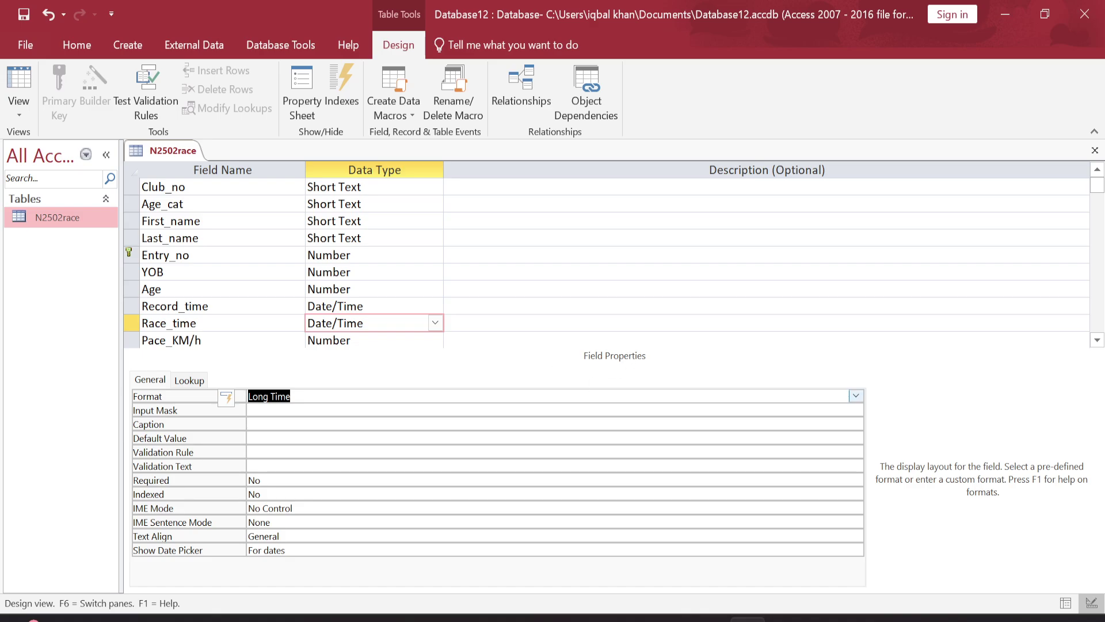
# Step: Check the Pace_KM/h field's properties against the question 15 table in the question paper, and return to Access
pyautogui.click(369, 340)
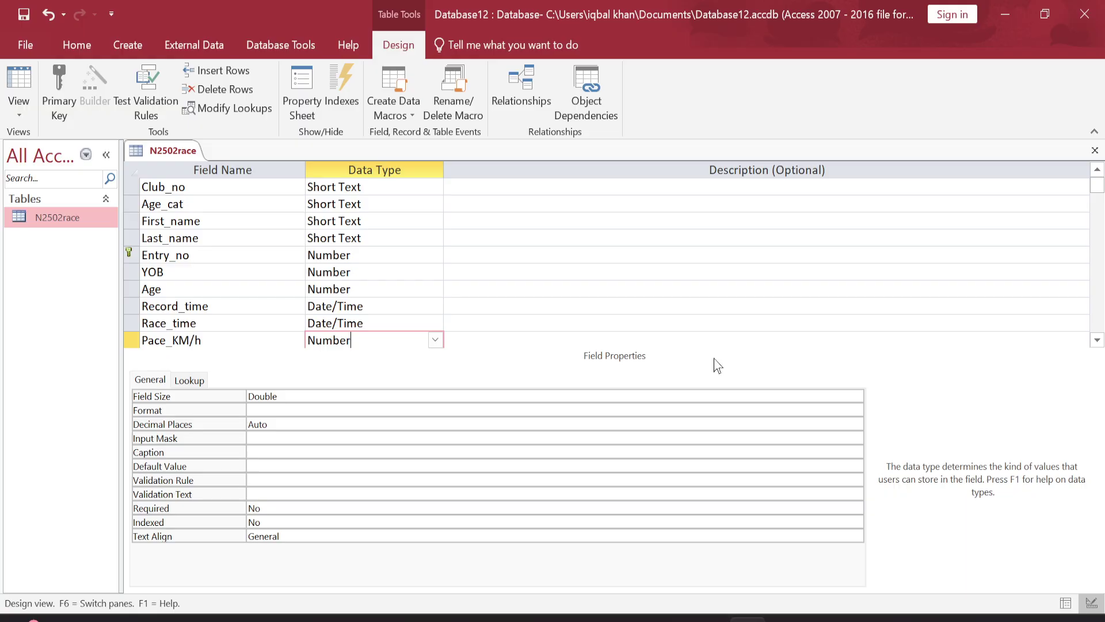
pyautogui.hotkey('alt', 'Tab')
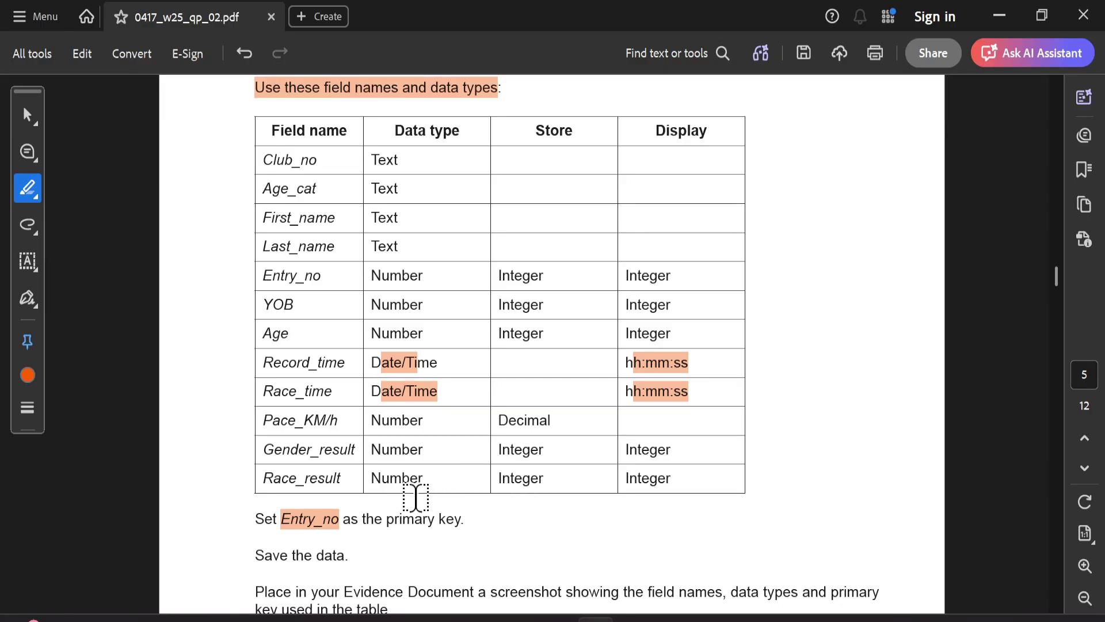
pyautogui.click(721, 619)
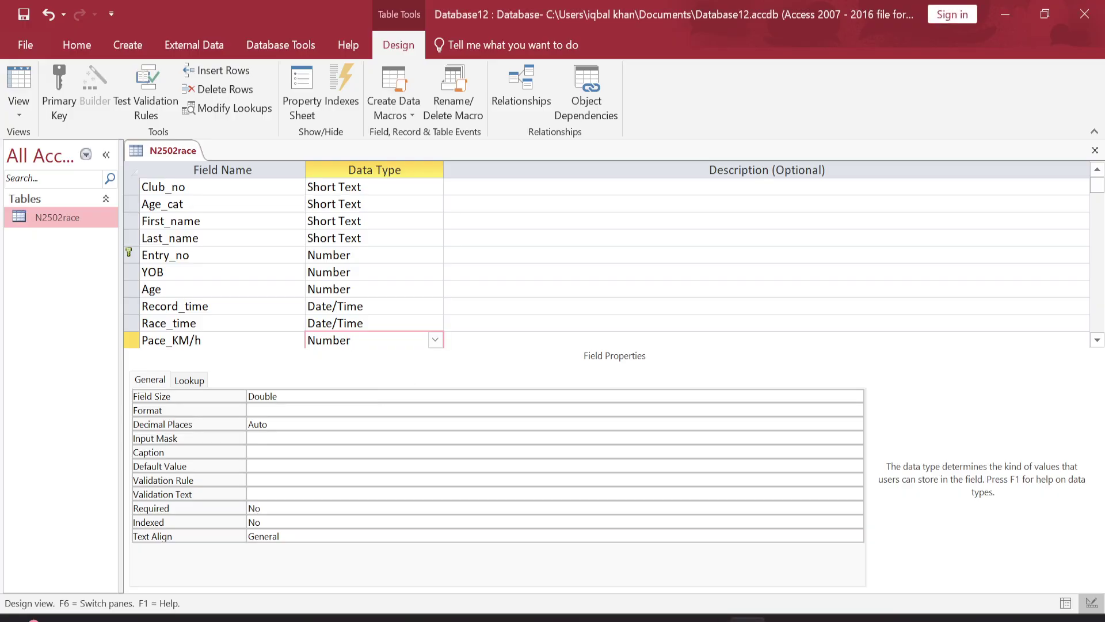
pyautogui.click(363, 305)
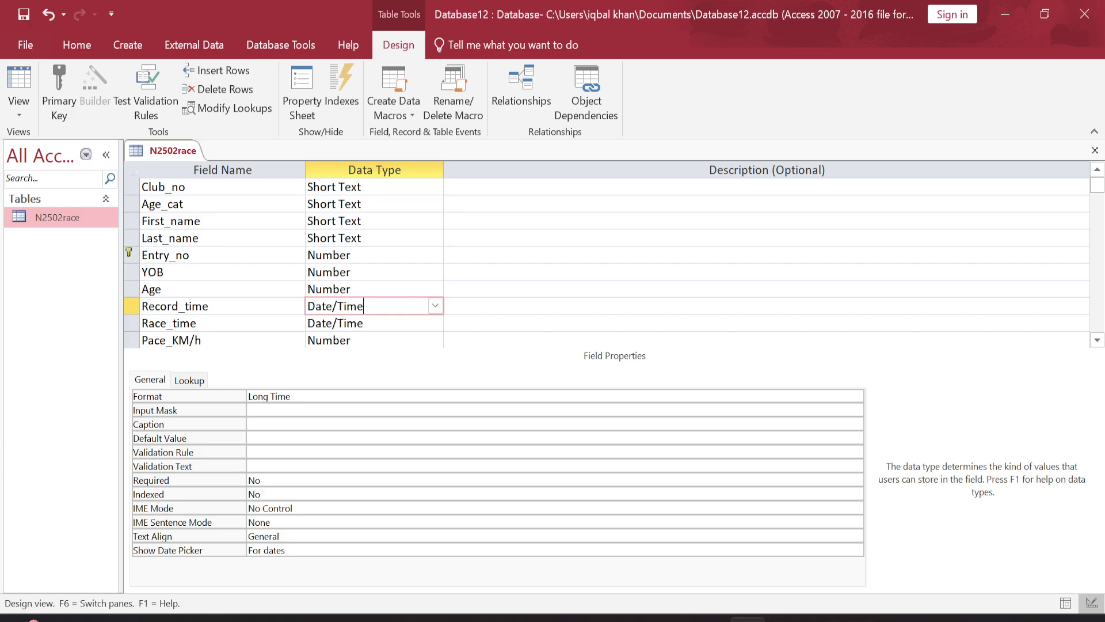
# Step: Save the design changes to the N2502race table and close it
pyautogui.rightClick(177, 153)
pyautogui.click(210, 163)
pyautogui.rightClick(176, 151)
pyautogui.click(213, 184)
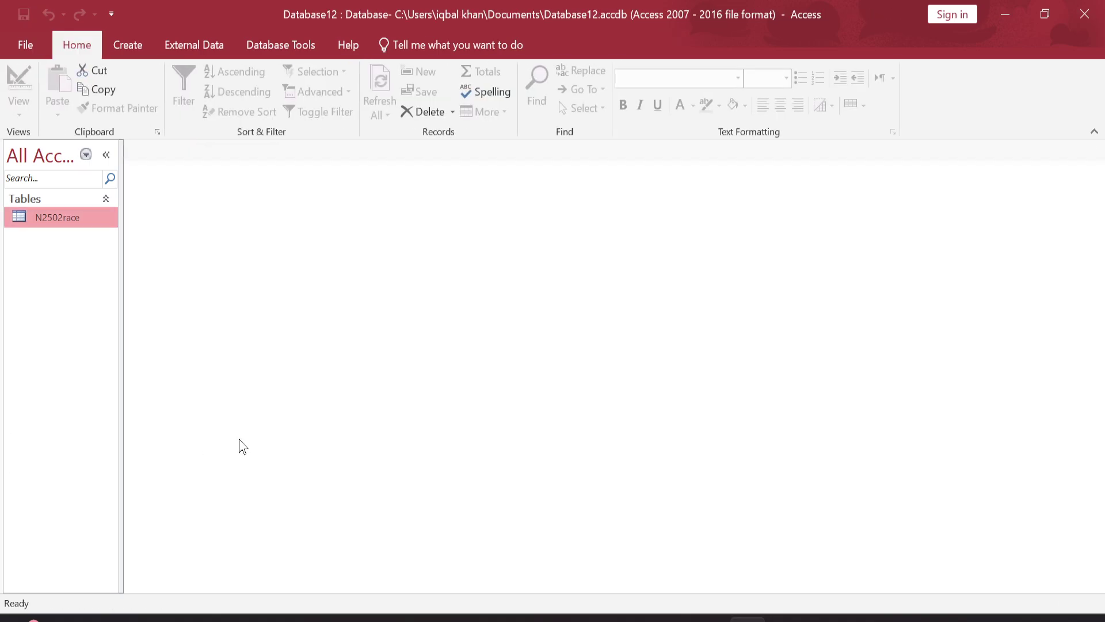
# Step: Switch to the question paper and highlight question 16's Pace_KM/h time format instruction and question 17's n2502club.csv import instruction
pyautogui.click(596, 618)
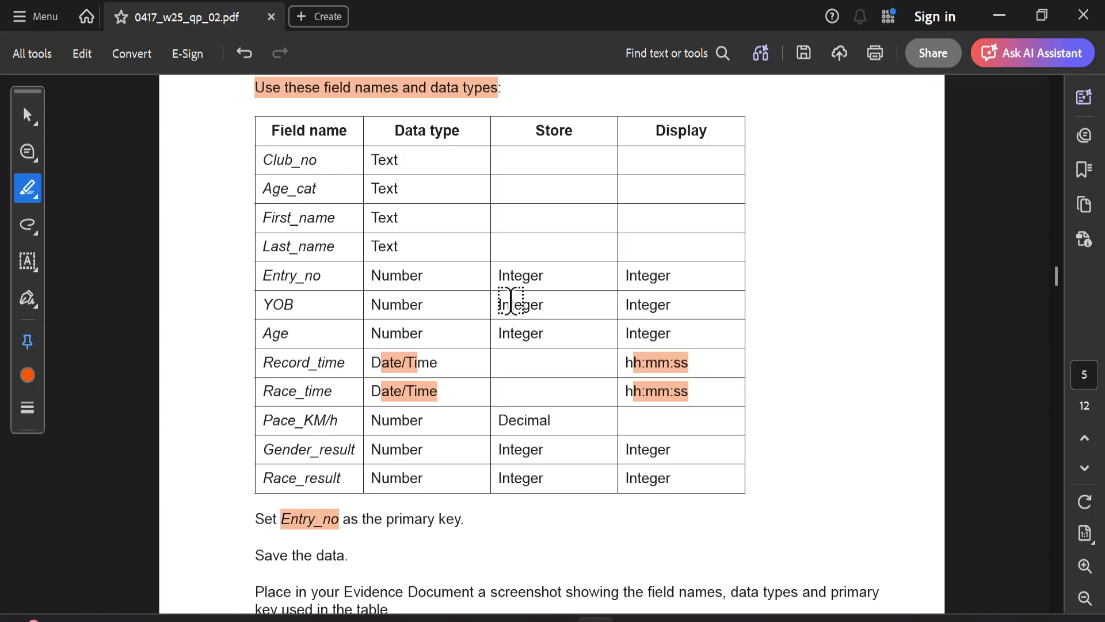
pyautogui.scroll(-10, 472, 475)
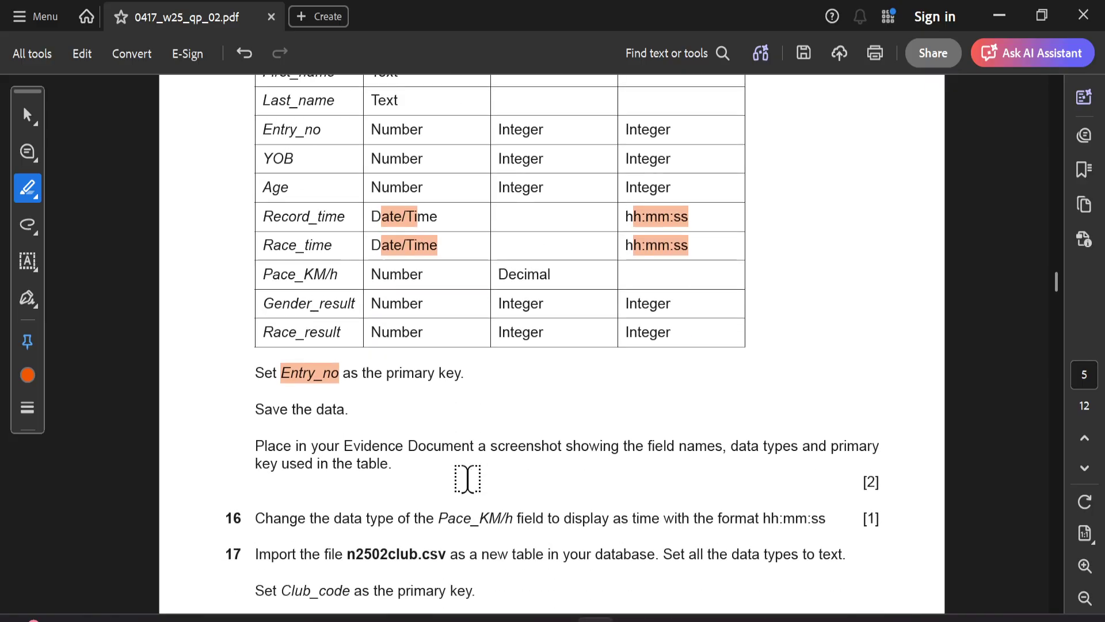
pyautogui.scroll(-1, 467, 477)
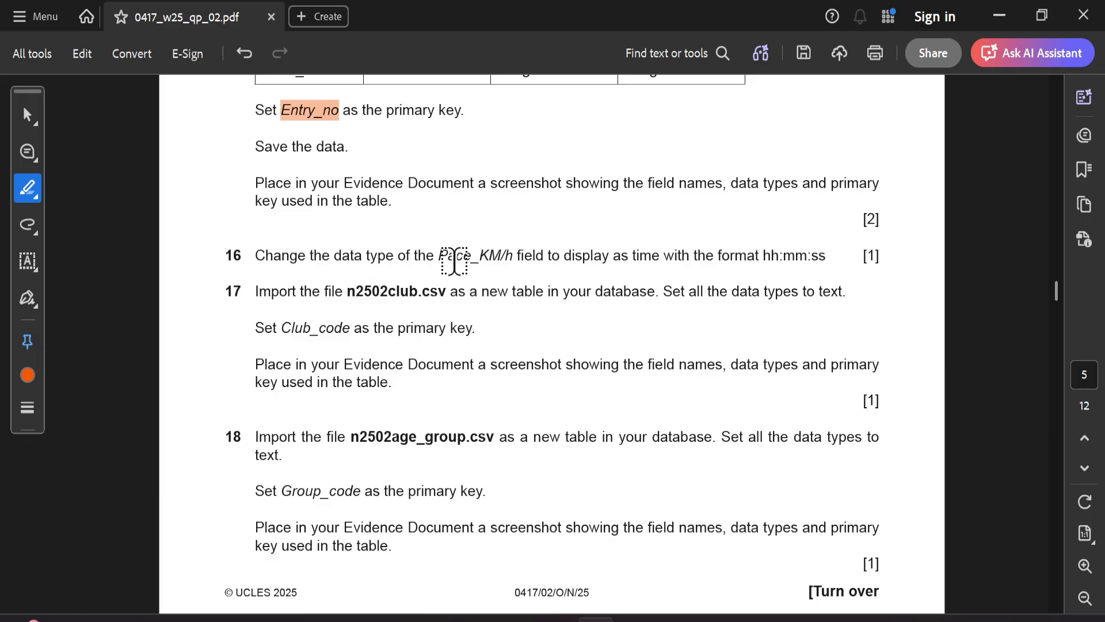
pyautogui.moveTo(446, 254); pyautogui.dragTo(829, 255)
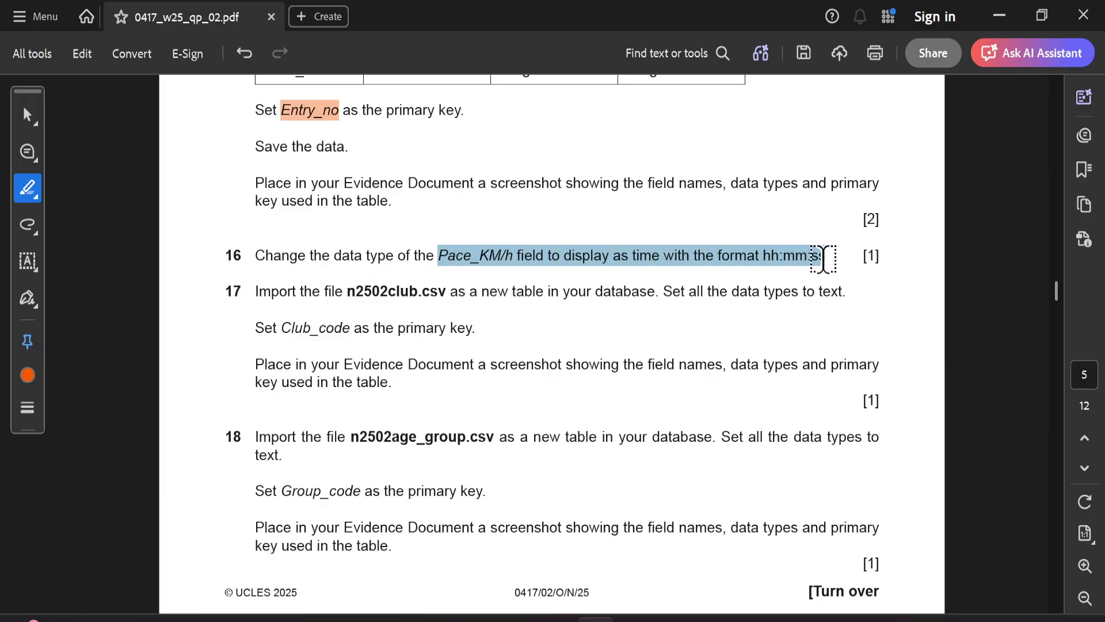
pyautogui.scroll(4, 567, 278)
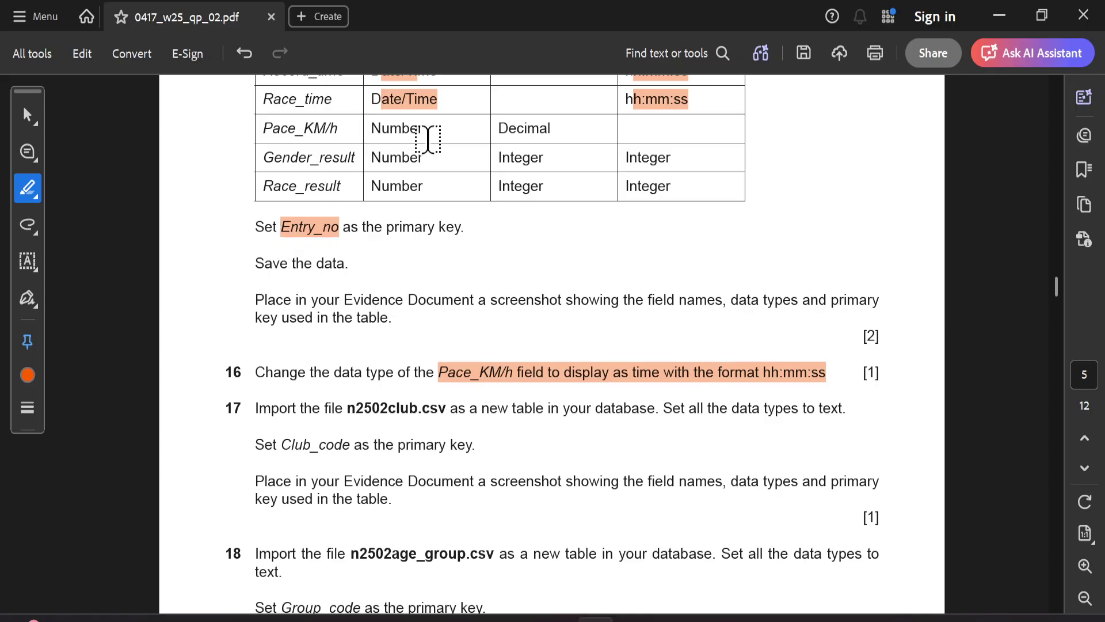
pyautogui.click(604, 371)
pyautogui.scroll(-1, 606, 363)
pyautogui.scroll(-1, 607, 360)
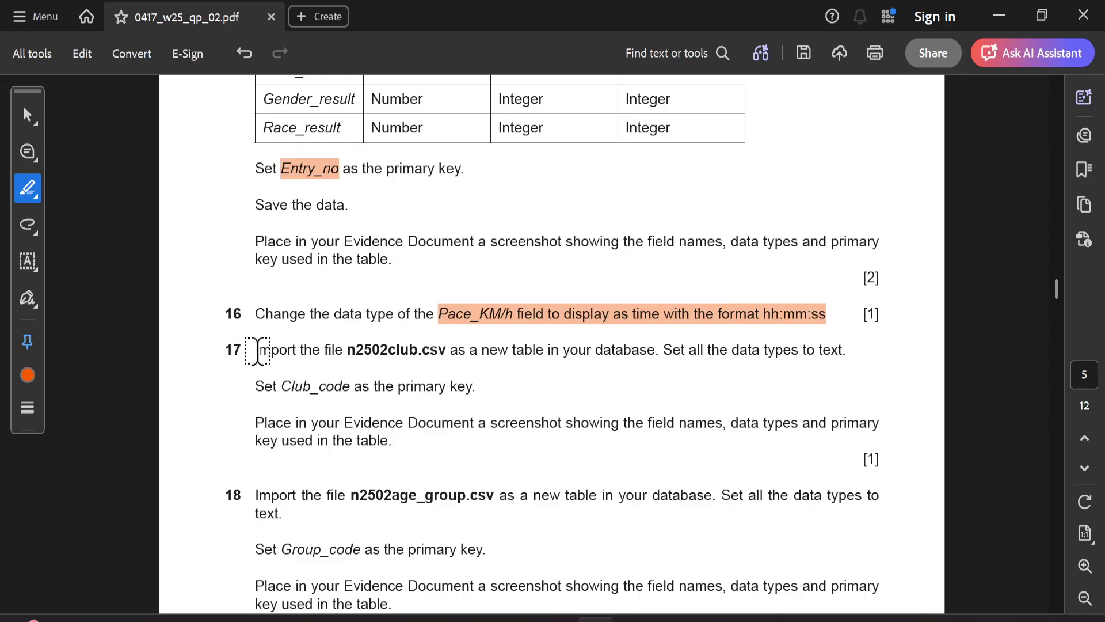
pyautogui.moveTo(257, 350); pyautogui.dragTo(845, 347)
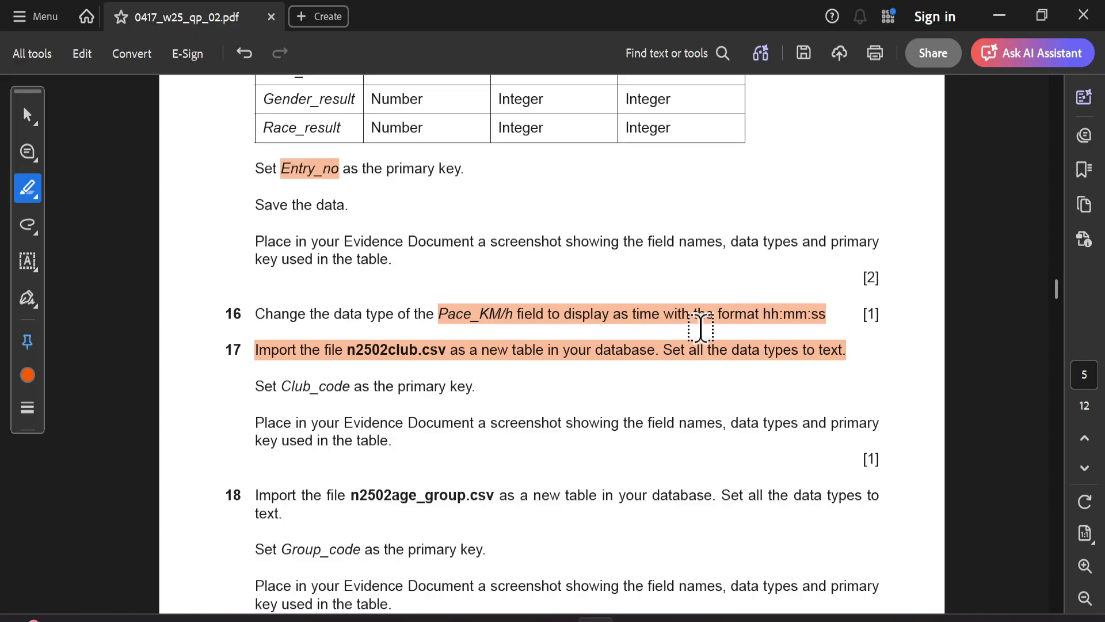
# Step: Switch to Access and open the N2502race table to view its imported records
pyautogui.click(748, 619)
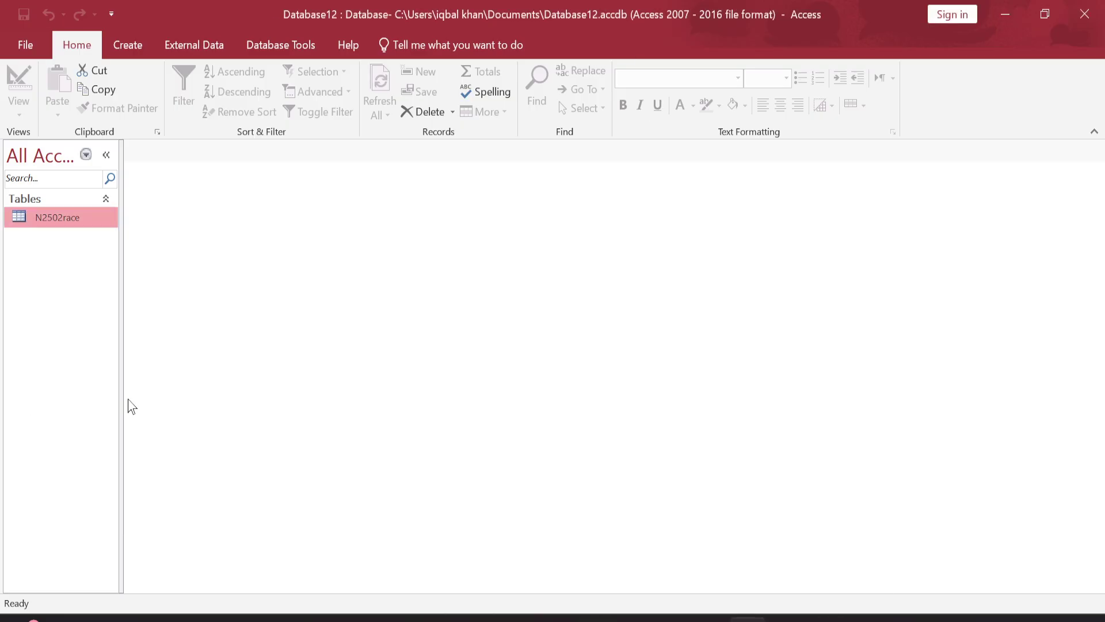
pyautogui.doubleClick(63, 221)
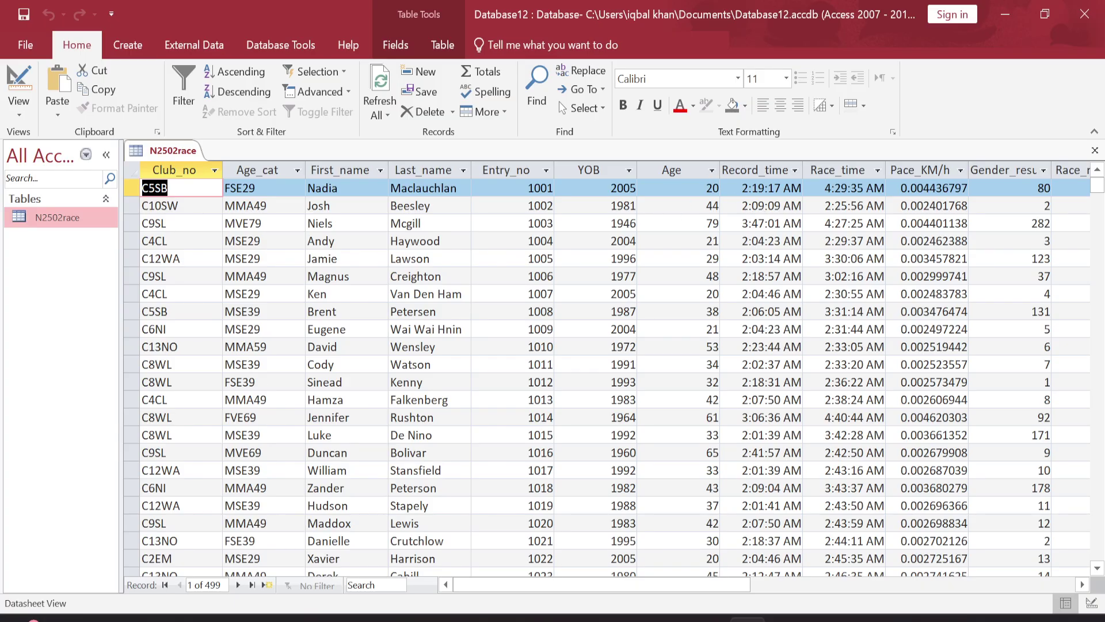
# Step: Return to the question paper and highlight question 17's instruction to set Club_code as the primary key
pyautogui.click(636, 617)
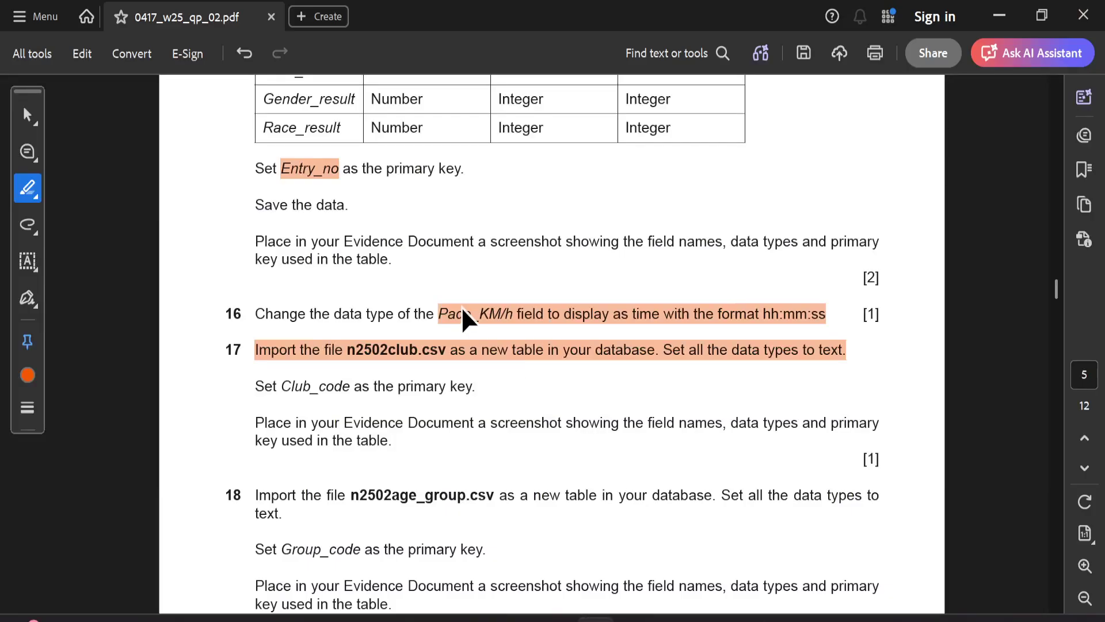
pyautogui.scroll(-1, 359, 456)
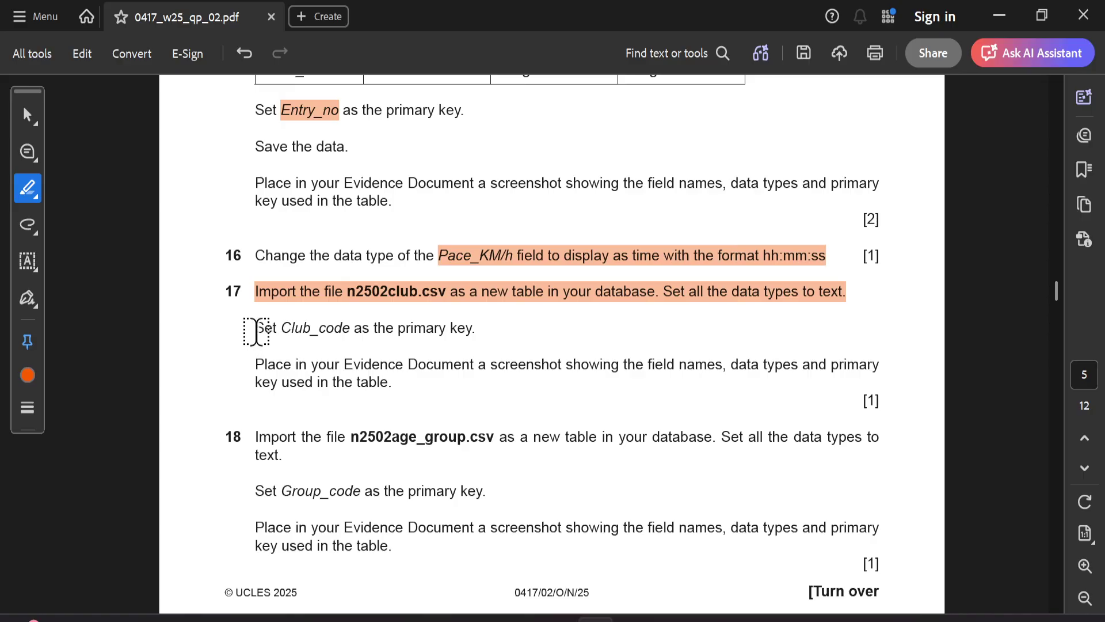
pyautogui.moveTo(255, 328)
pyautogui.mouseDown()
pyautogui.moveTo(471, 331)
pyautogui.moveTo(513, 348)
pyautogui.mouseUp()
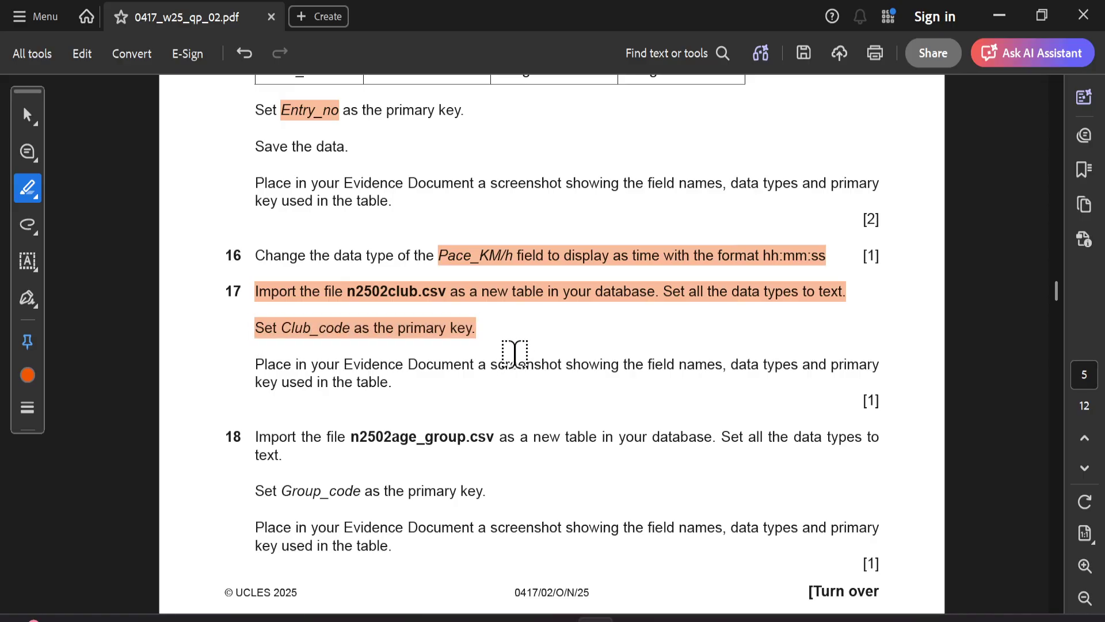
pyautogui.click(340, 337)
pyautogui.click(375, 298)
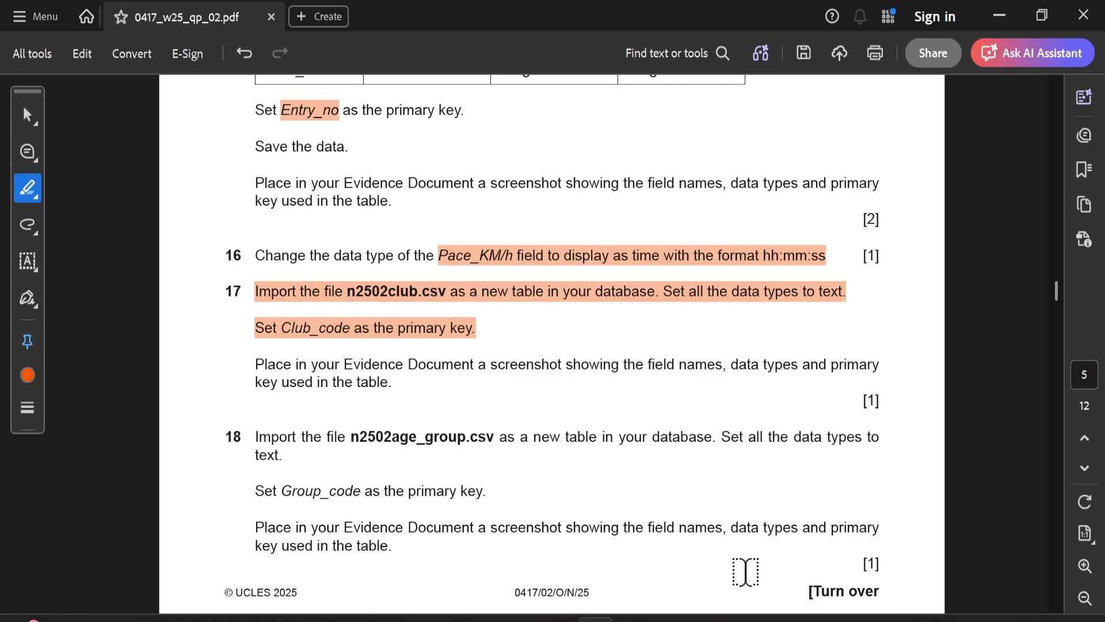
# Step: Switch back to Access and close the N2502race table
pyautogui.click(596, 618)
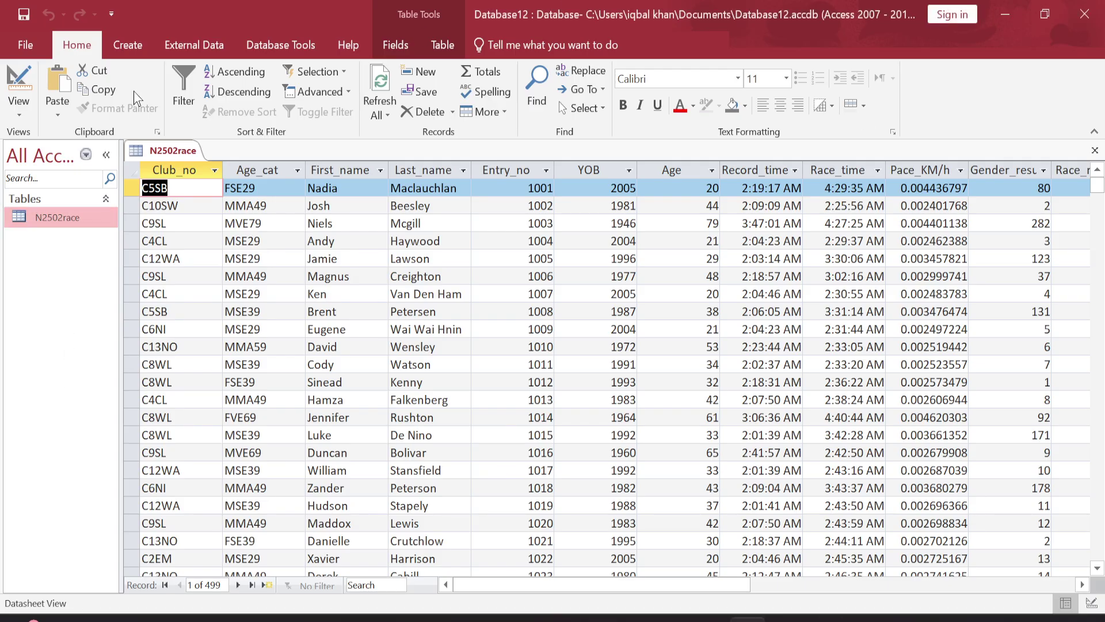
pyautogui.rightClick(167, 158)
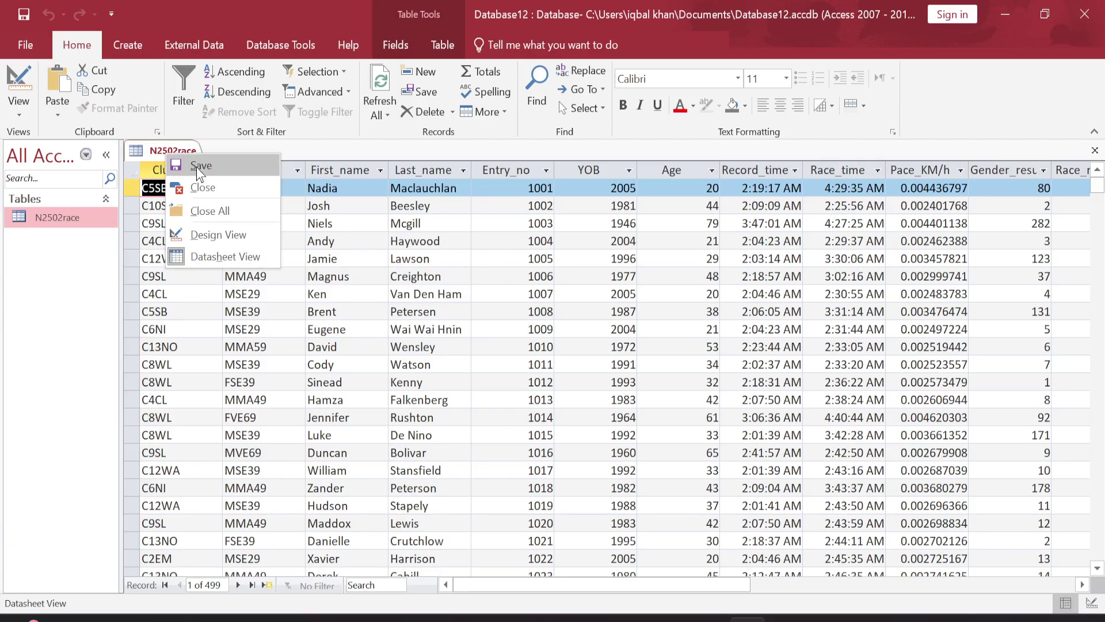
pyautogui.click(204, 185)
# Step: Start a text file import of n2502club from the source files folder into a new table in the current database
pyautogui.click(129, 46)
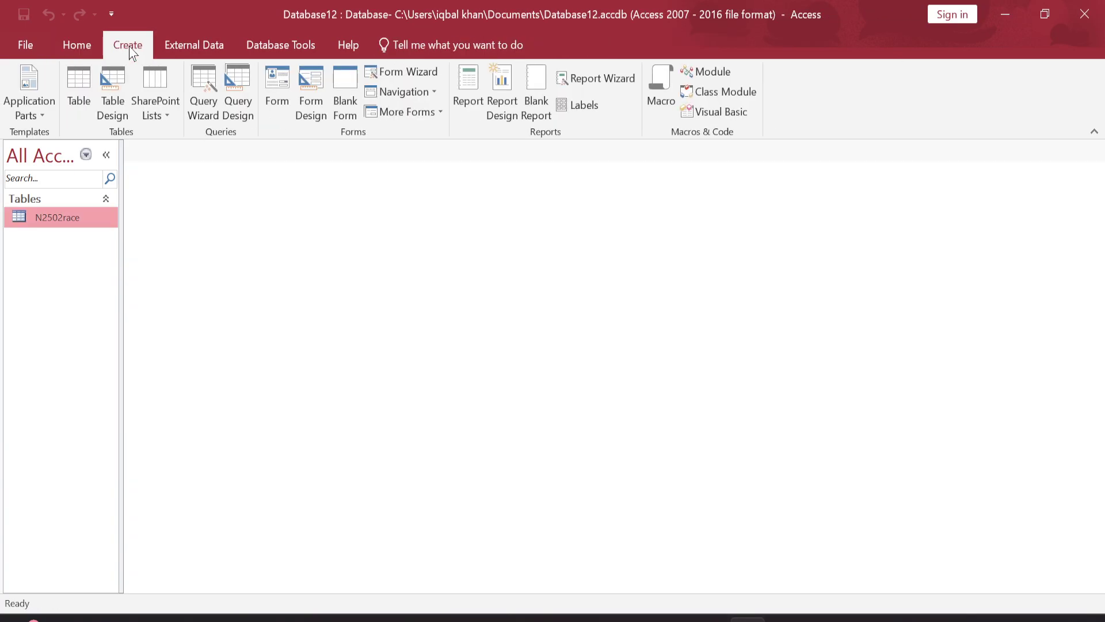
pyautogui.click(167, 45)
pyautogui.click(43, 114)
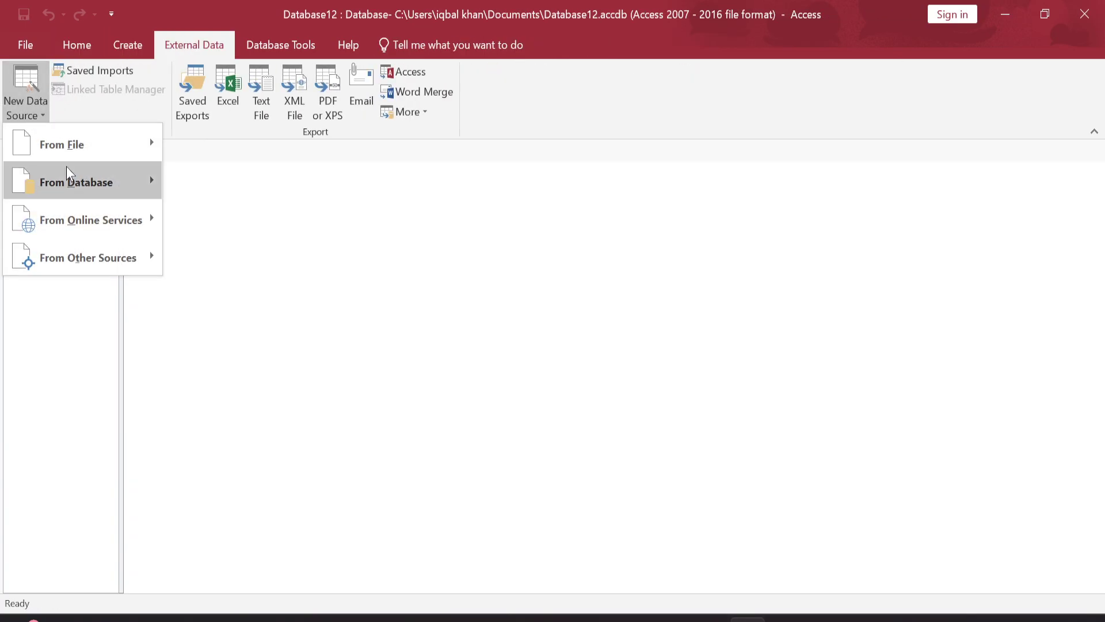
pyautogui.moveTo(83, 144)
pyautogui.click(230, 256)
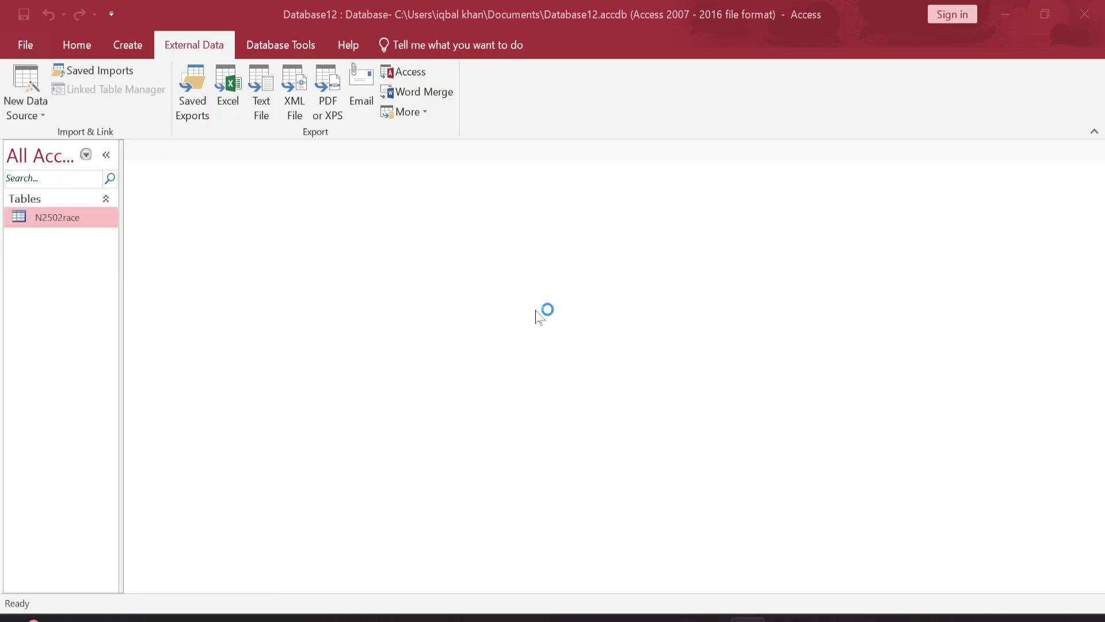
pyautogui.click(795, 187)
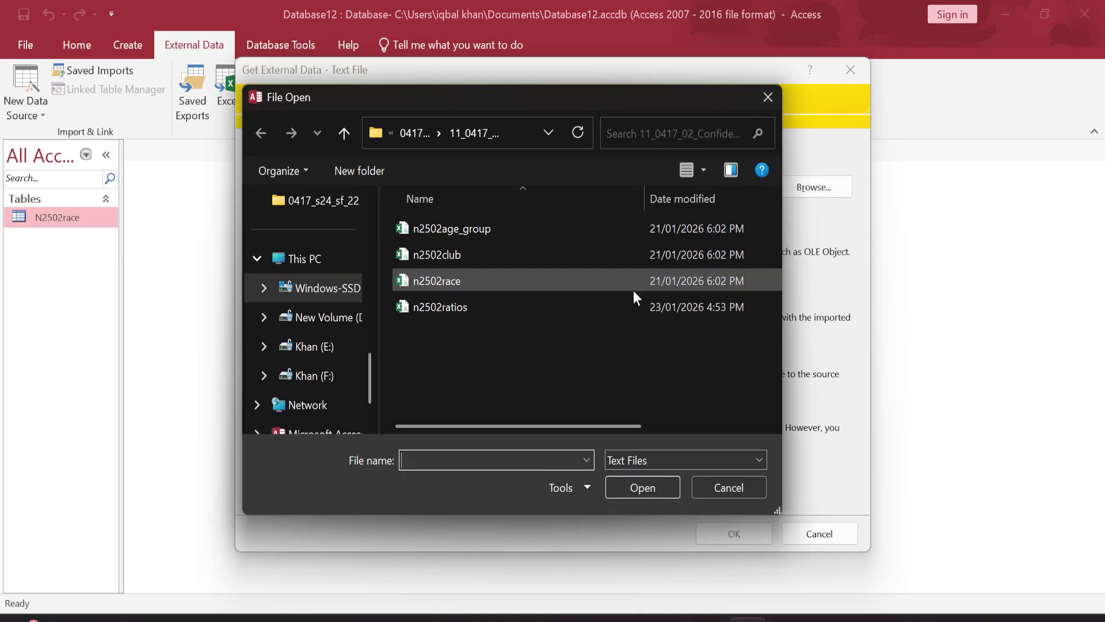
pyautogui.click(748, 619)
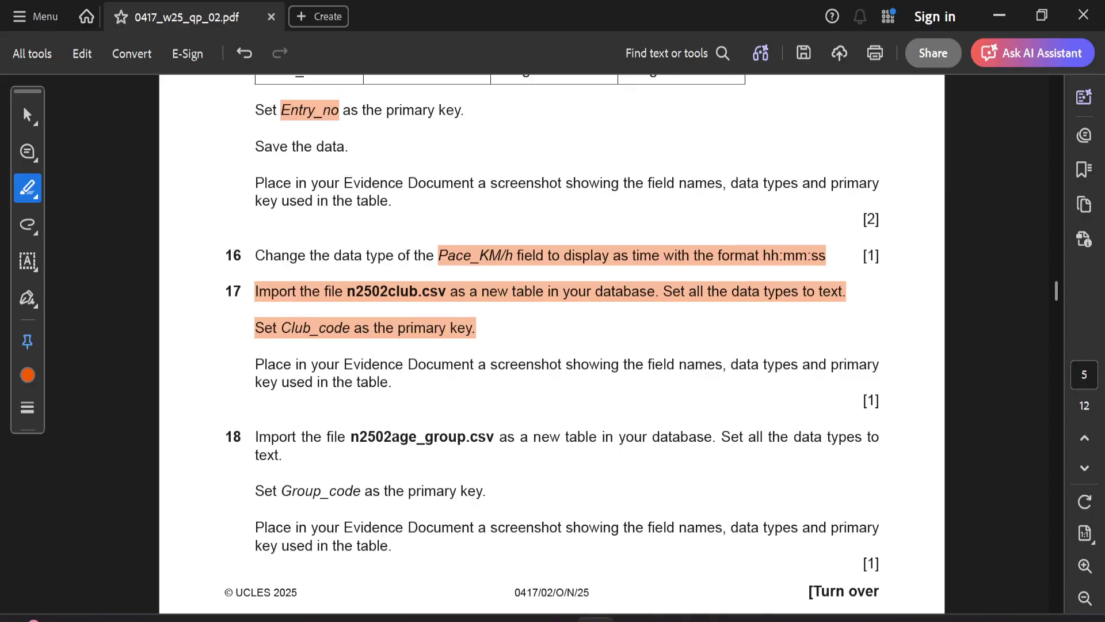
pyautogui.click(595, 619)
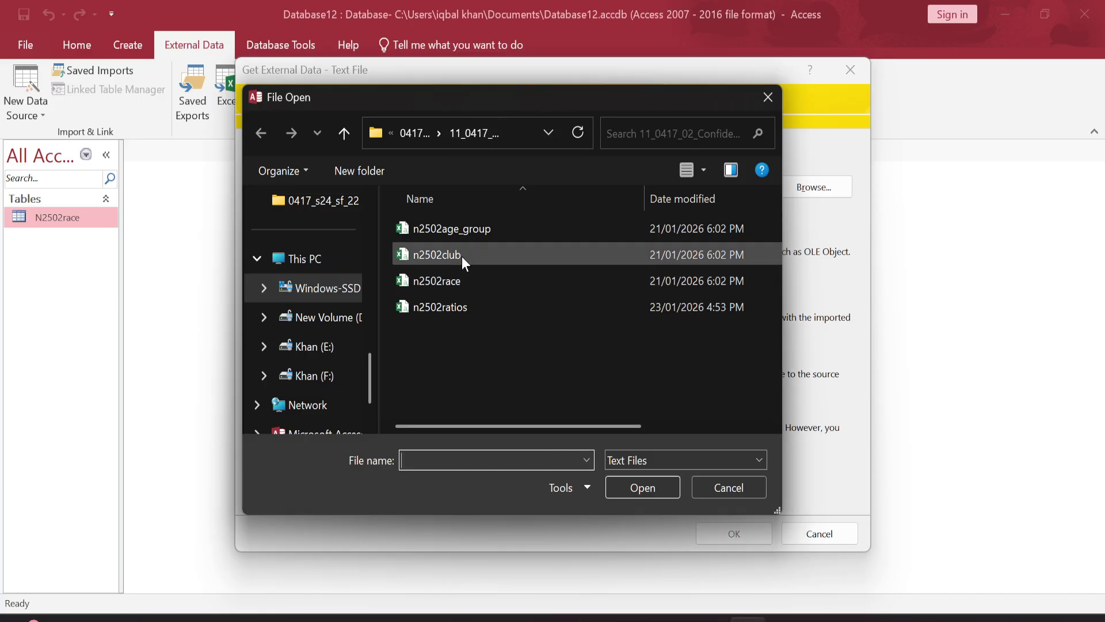
pyautogui.click(461, 254)
pyautogui.click(643, 483)
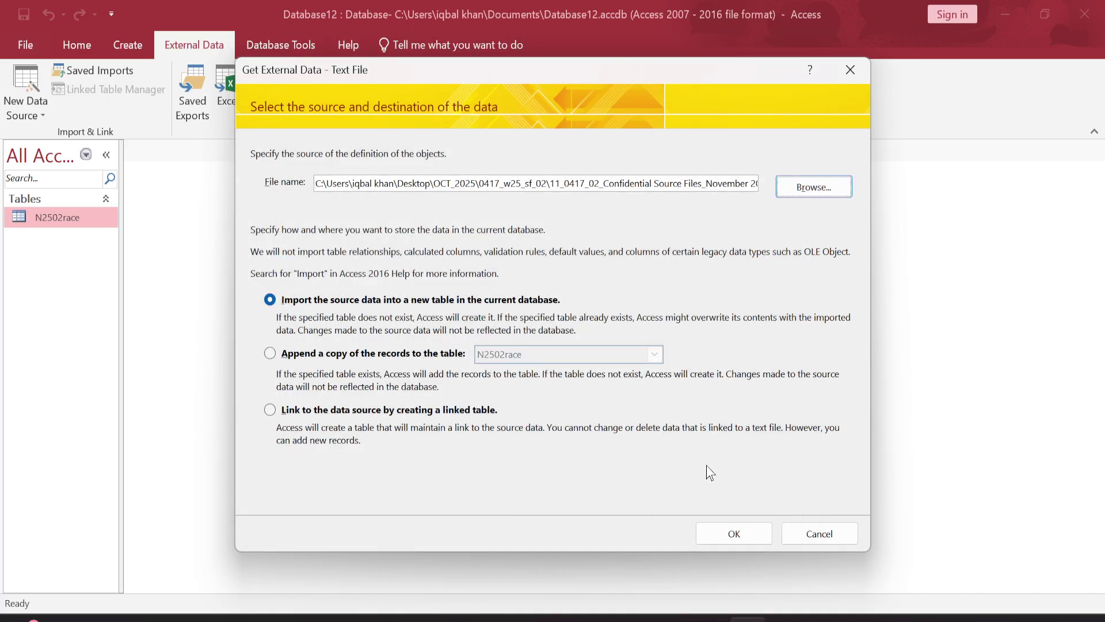
pyautogui.click(734, 532)
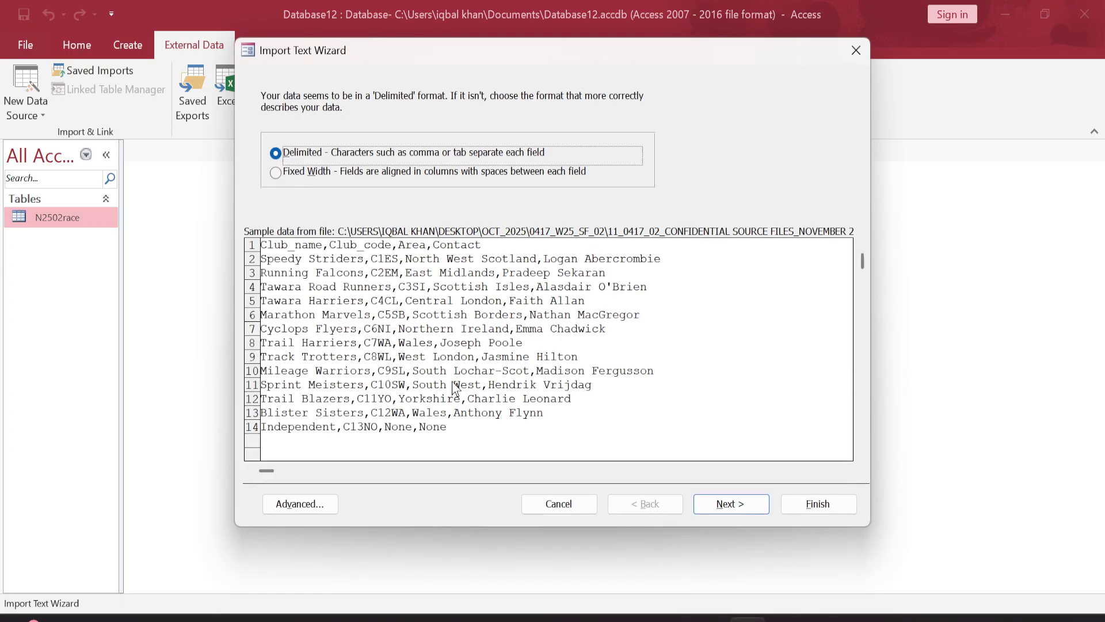
# Step: Keep the delimited format with comma separators and use the first row as field names for the n2502club import
pyautogui.click(730, 505)
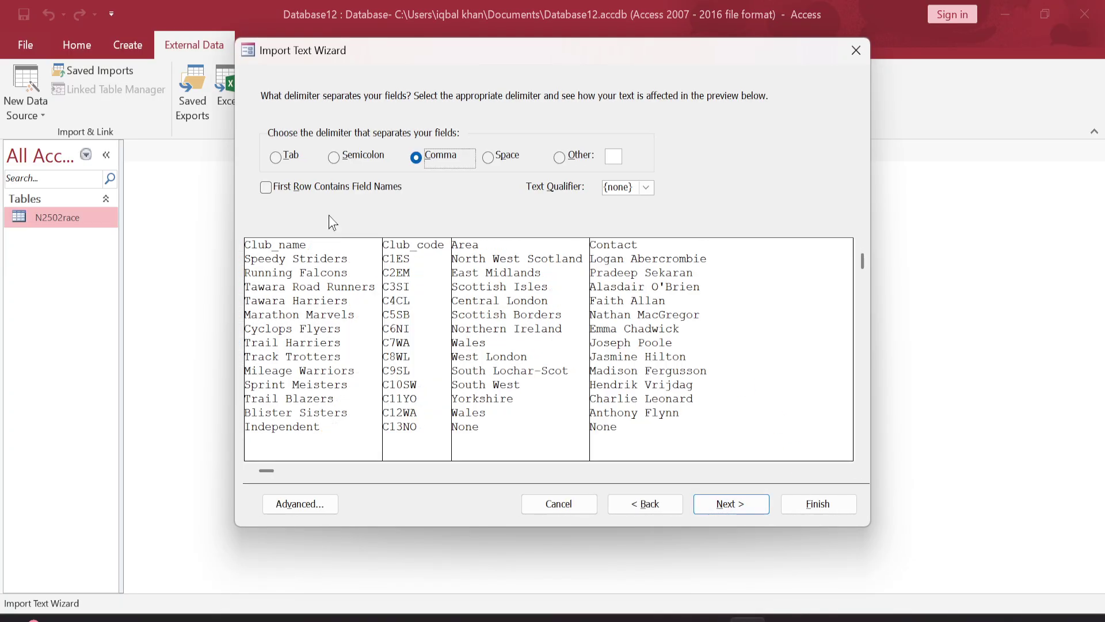
pyautogui.click(278, 188)
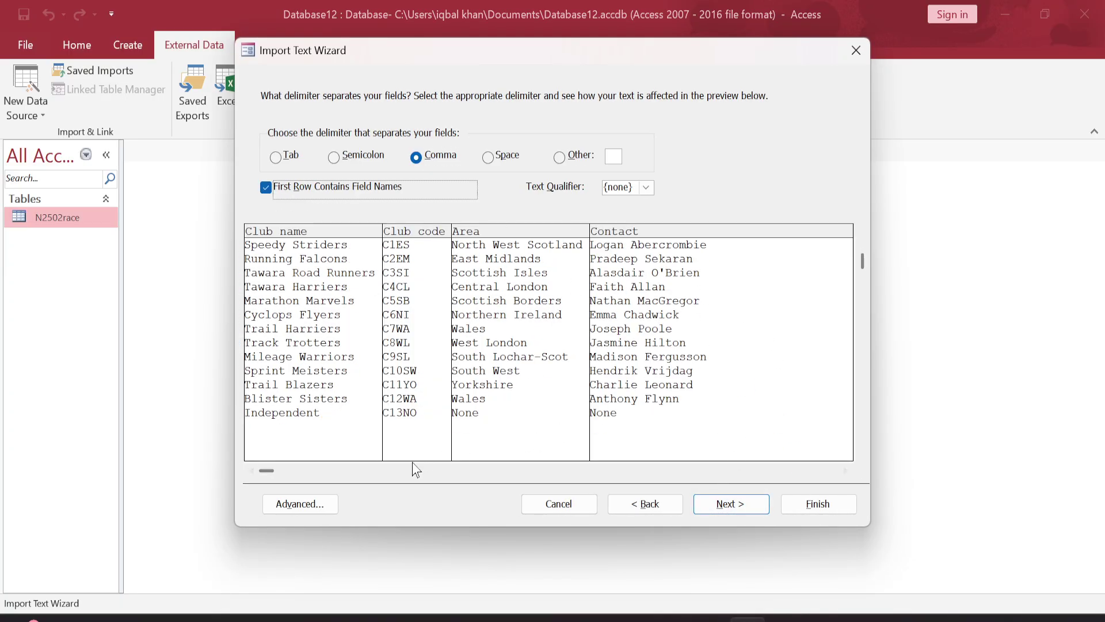
pyautogui.moveTo(266, 471); pyautogui.dragTo(496, 476)
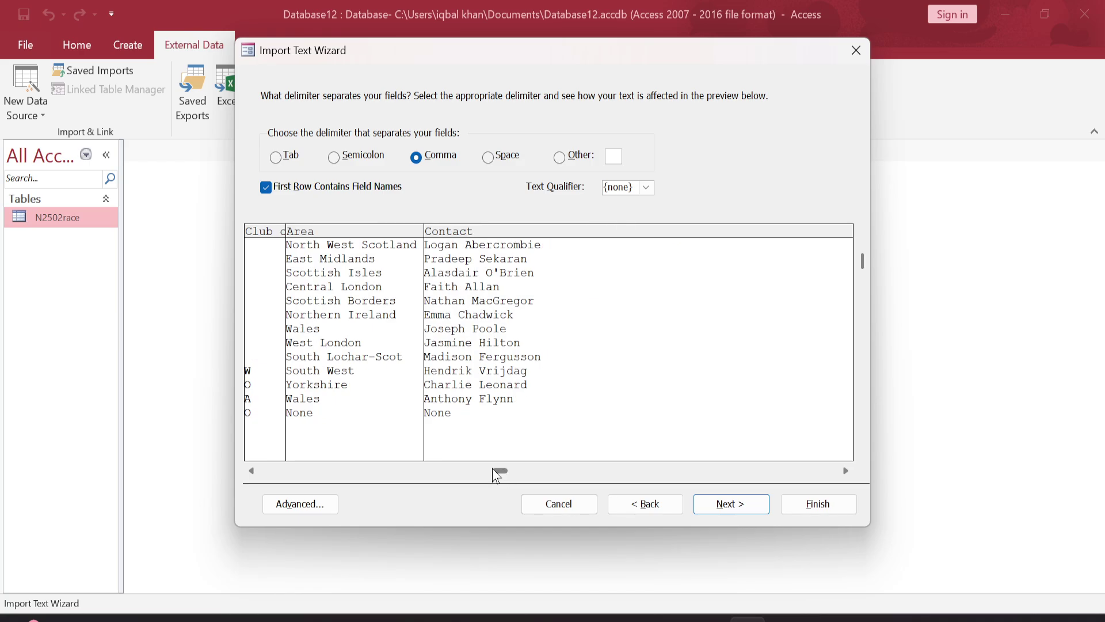
pyautogui.moveTo(693, 471); pyautogui.dragTo(713, 470)
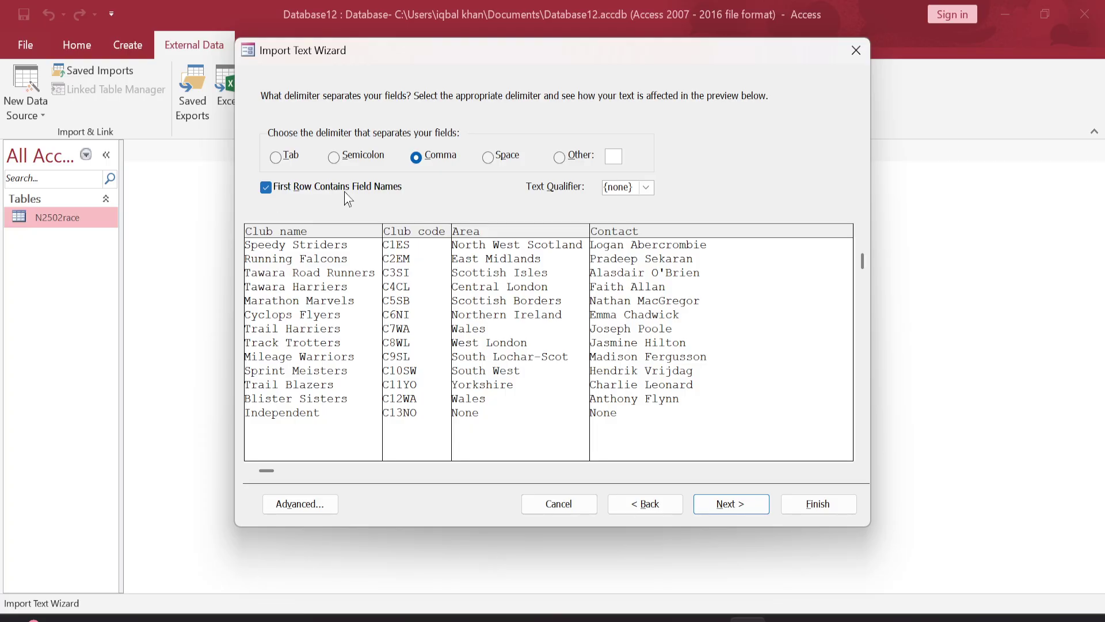
pyautogui.click(743, 504)
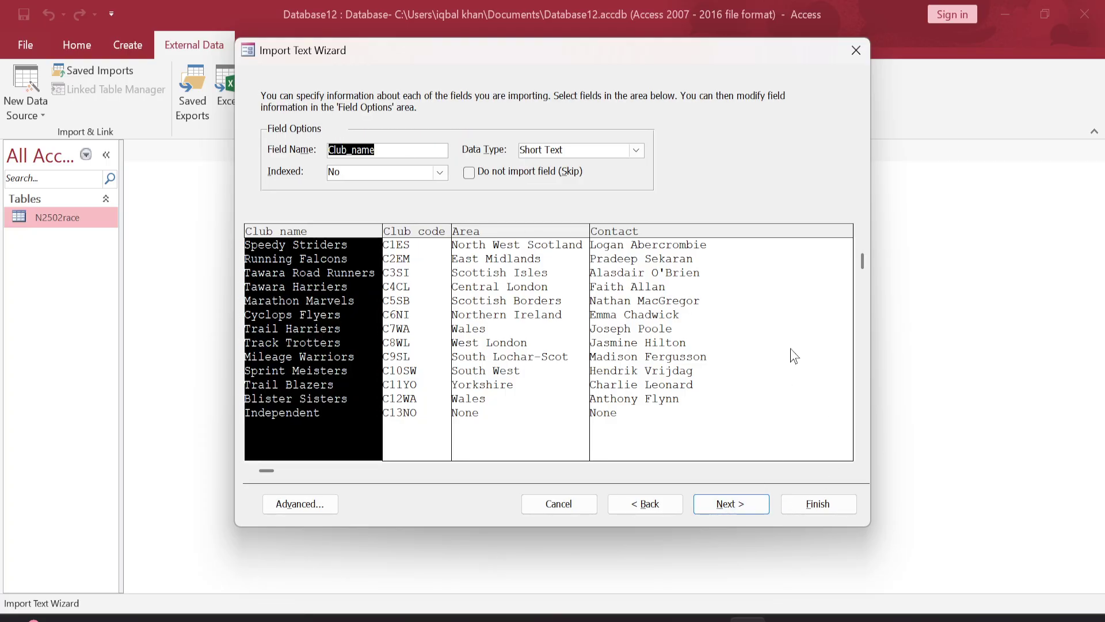
# Step: Open the advanced import specification for n2502club and set the date order to DMY
pyautogui.click(301, 503)
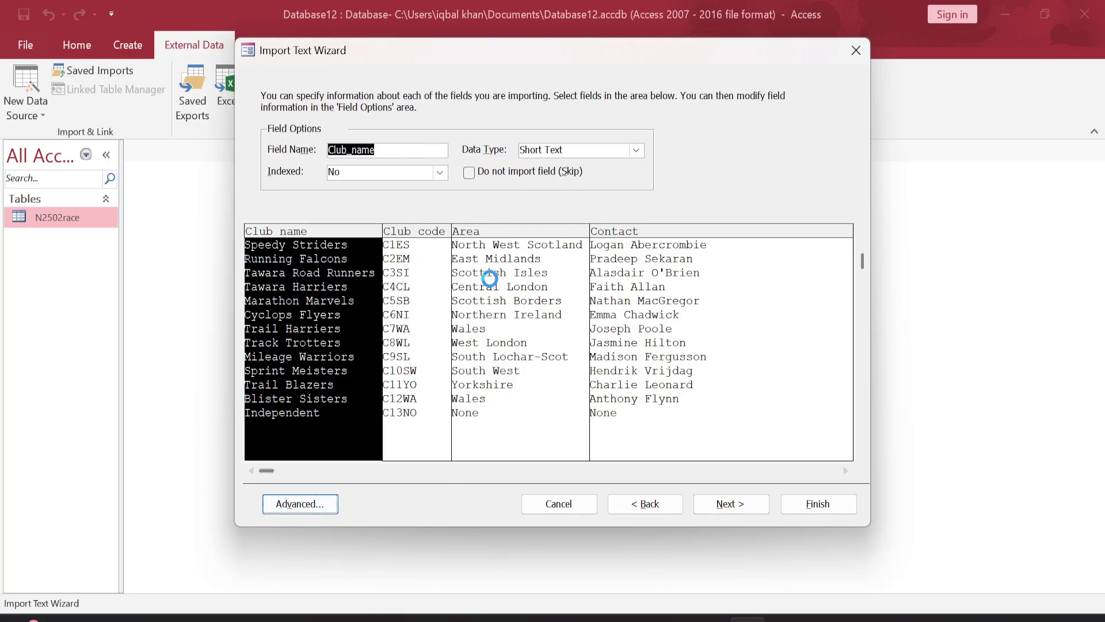
pyautogui.click(500, 233)
pyautogui.click(484, 249)
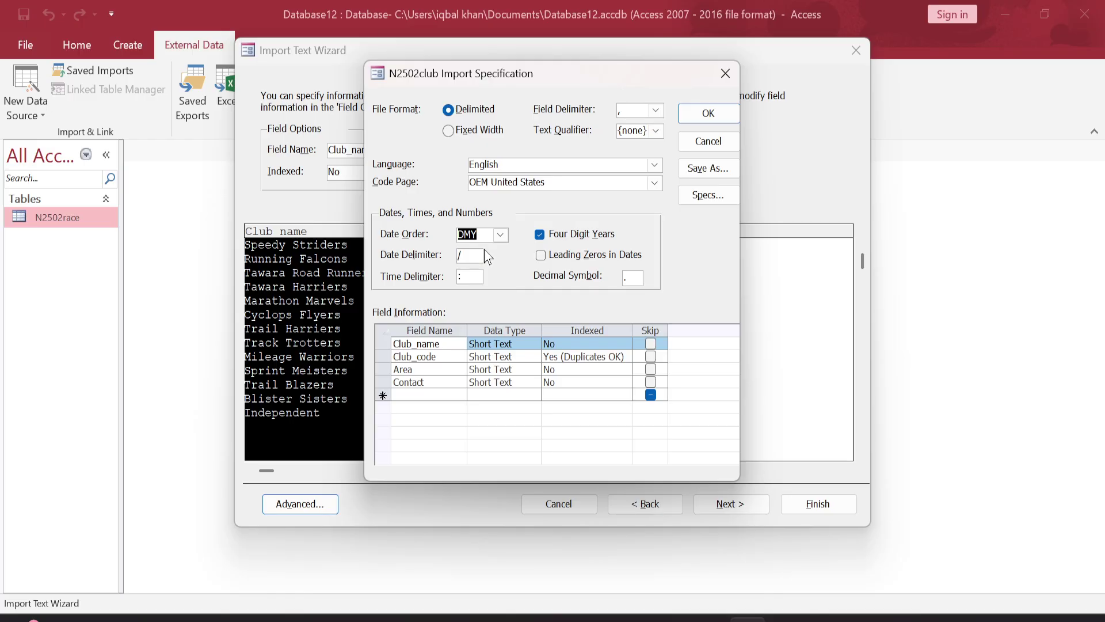
# Step: Accept the n2502club import specification and choose Club_code as the table's own primary key, checking the key in the question paper
pyautogui.click(711, 113)
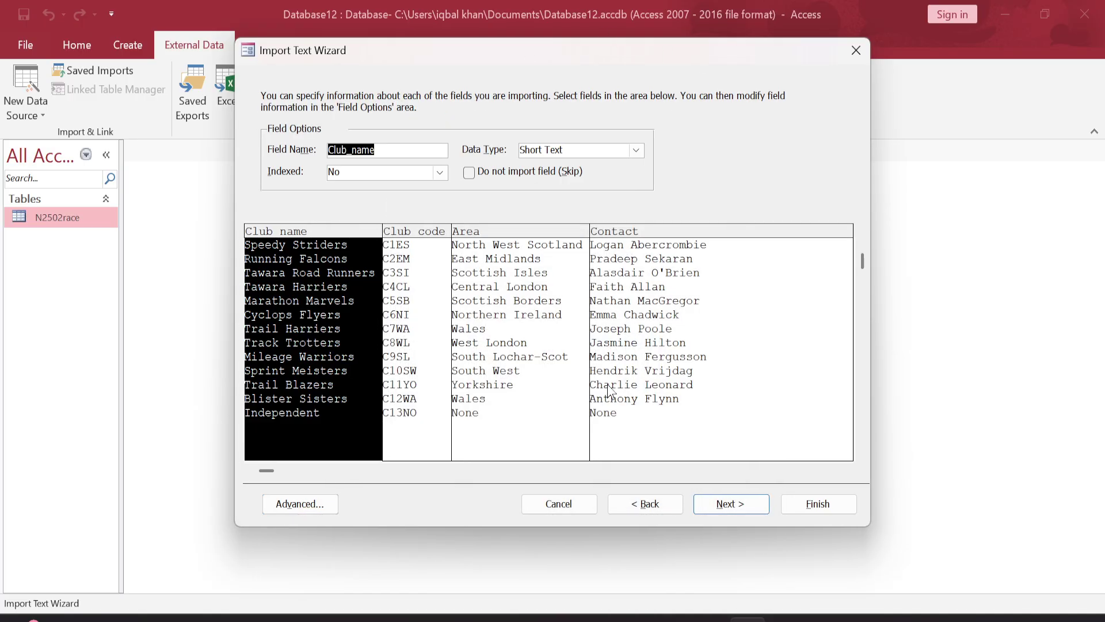
pyautogui.click(727, 500)
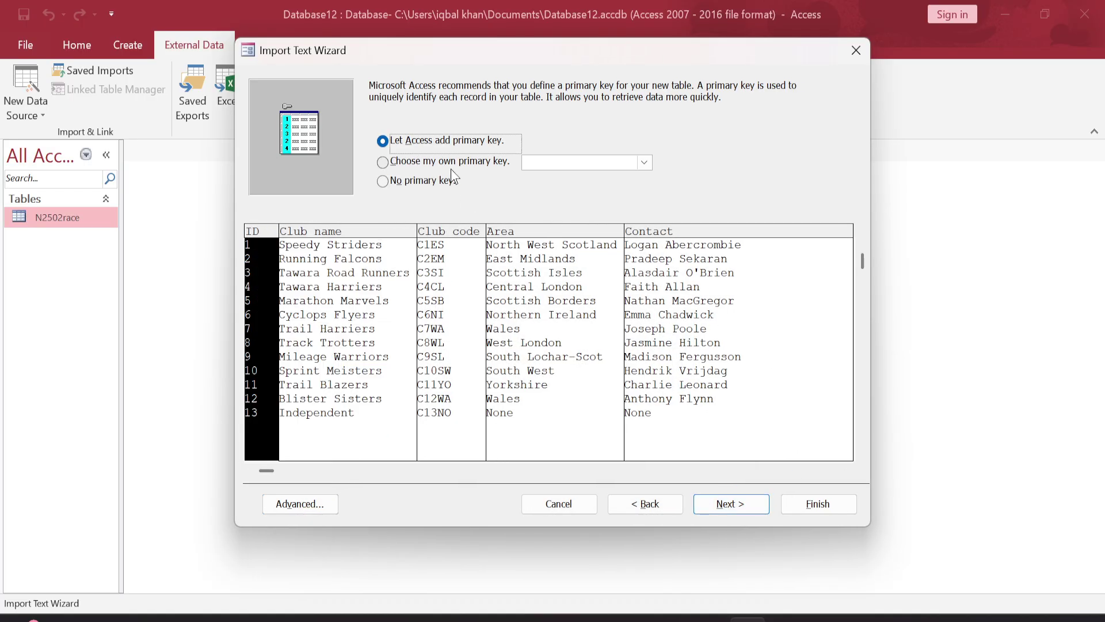
pyautogui.click(450, 163)
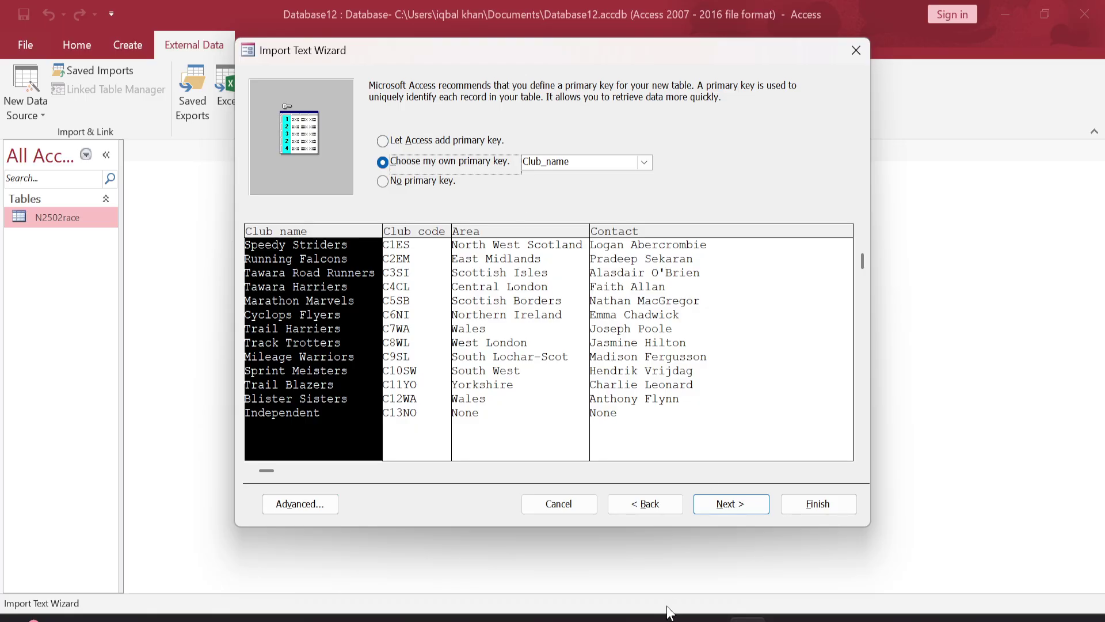
pyautogui.moveTo(596, 618)
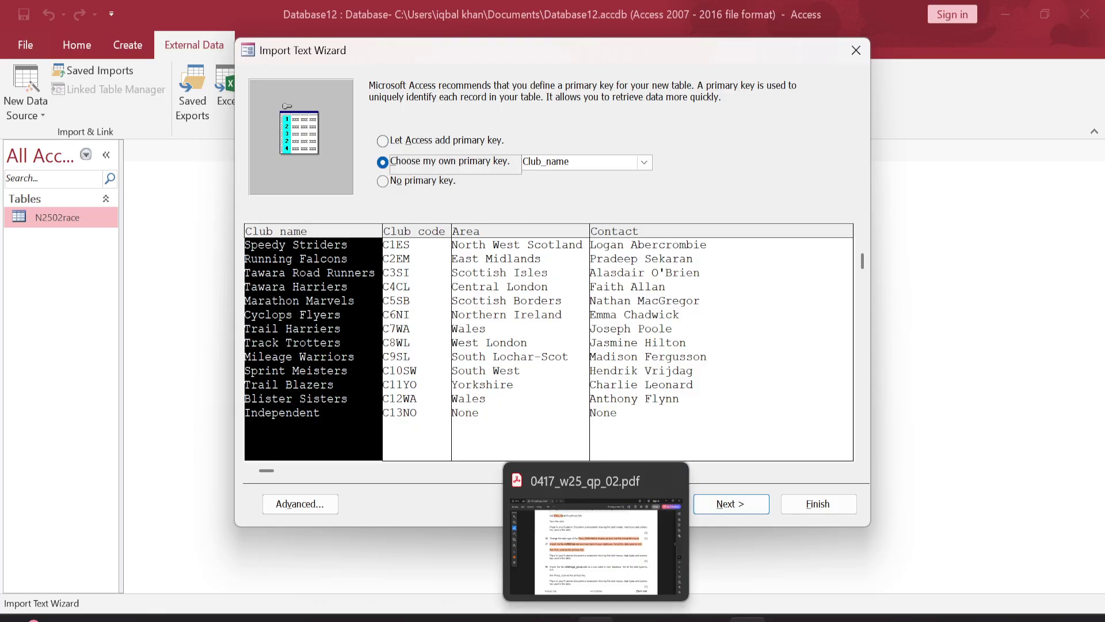
pyautogui.click(592, 546)
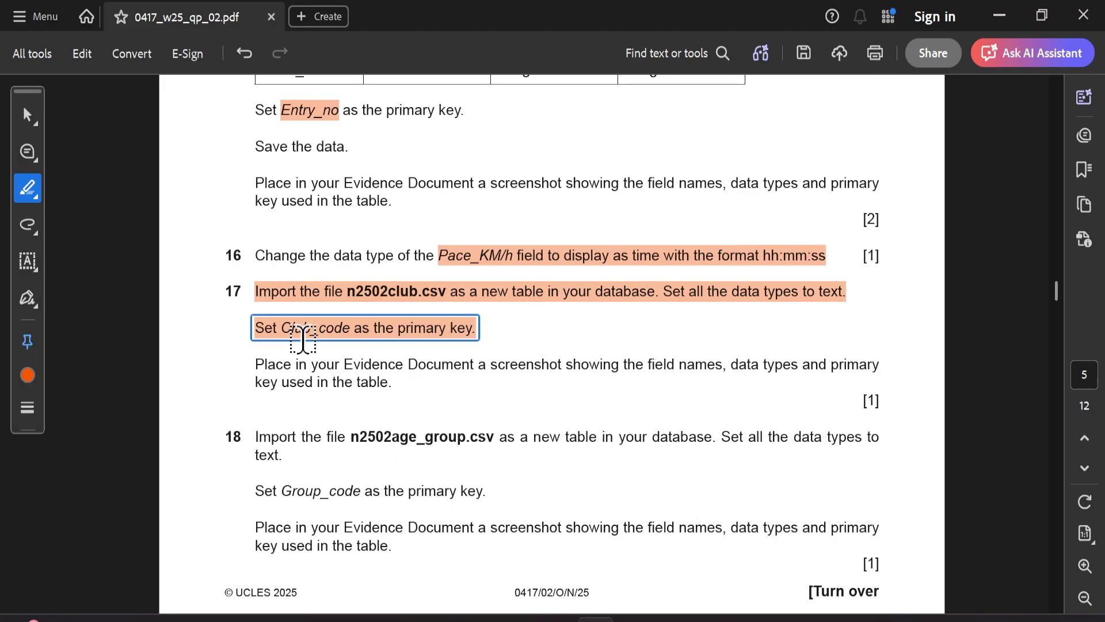
pyautogui.click(748, 618)
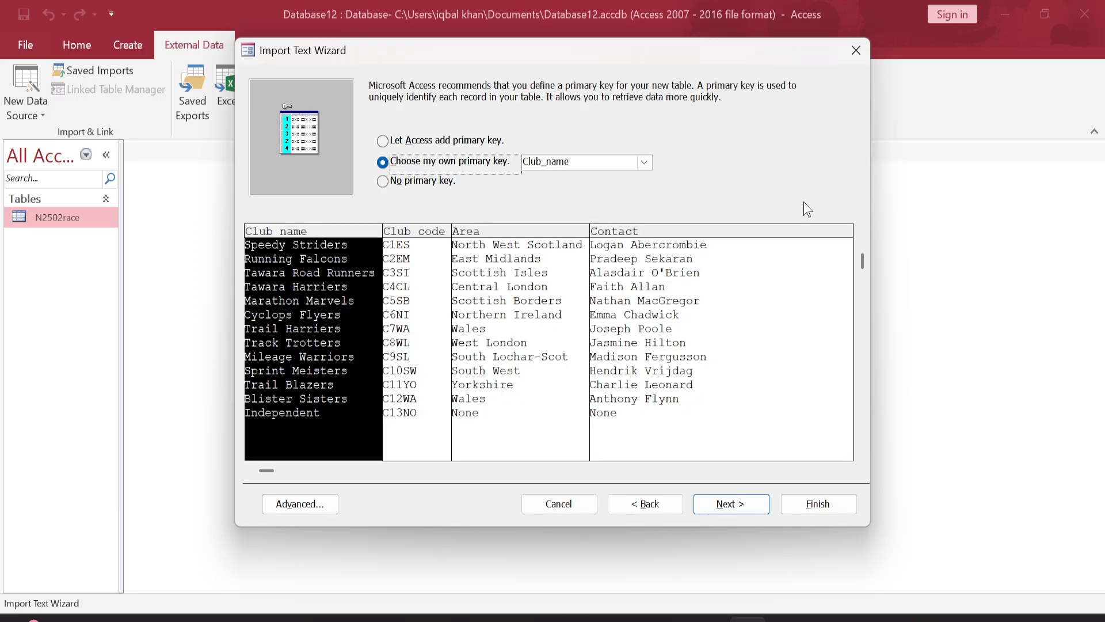
pyautogui.click(644, 162)
pyautogui.click(570, 182)
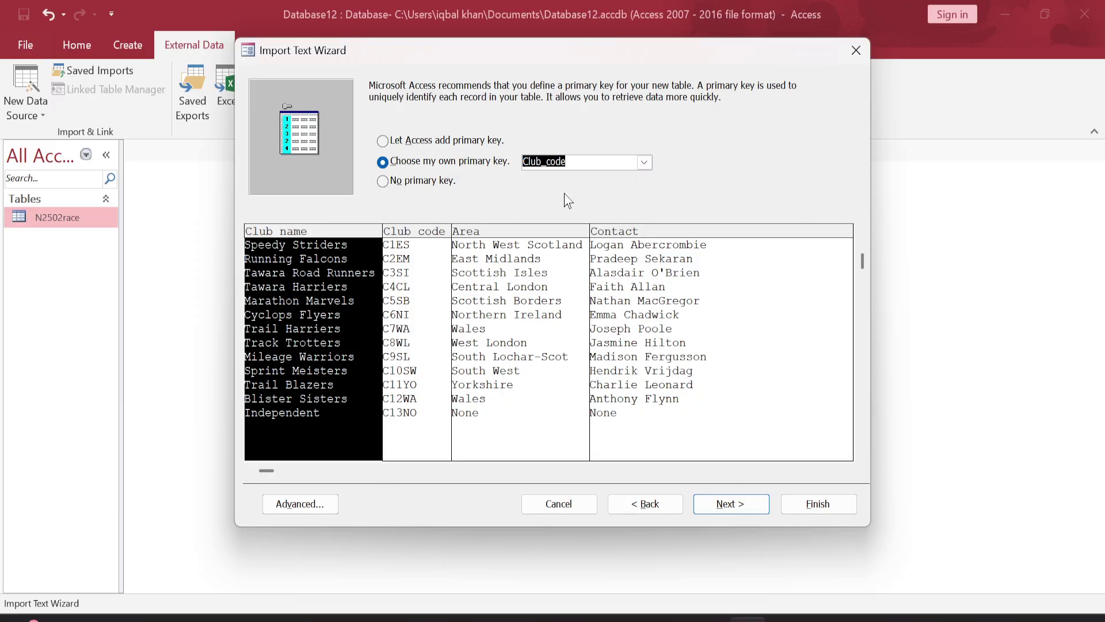
# Step: Finish importing n2502club into the N2502club table without saving the import steps
pyautogui.click(745, 508)
pyautogui.click(828, 502)
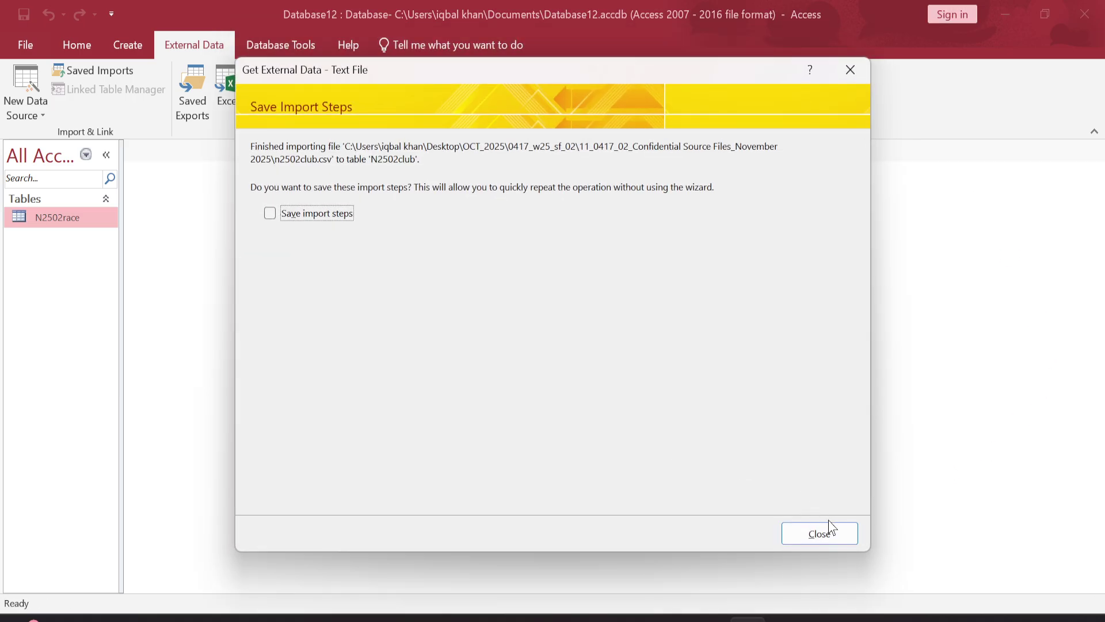
pyautogui.click(824, 534)
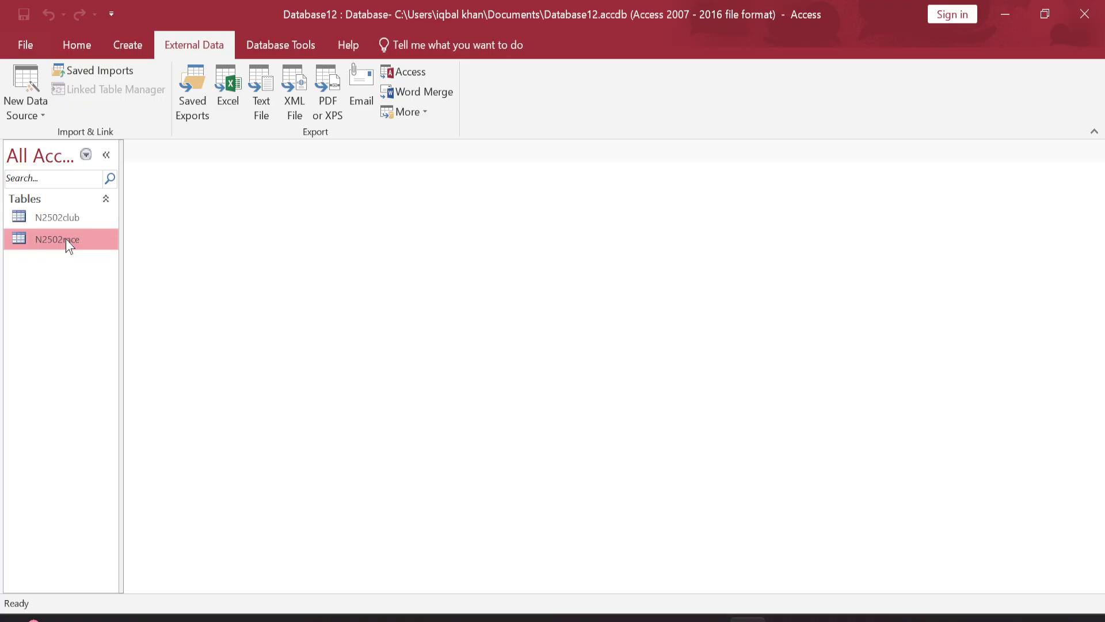
# Step: Open the N2502race and N2502club tables in Design View
pyautogui.rightClick(66, 240)
pyautogui.click(135, 282)
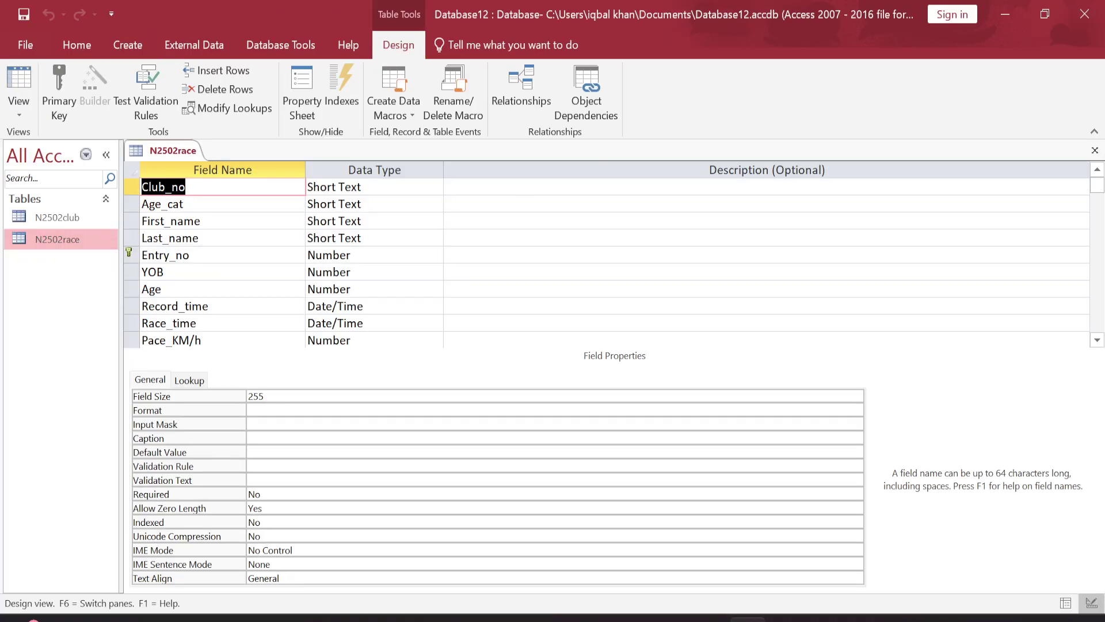
pyautogui.rightClick(82, 219)
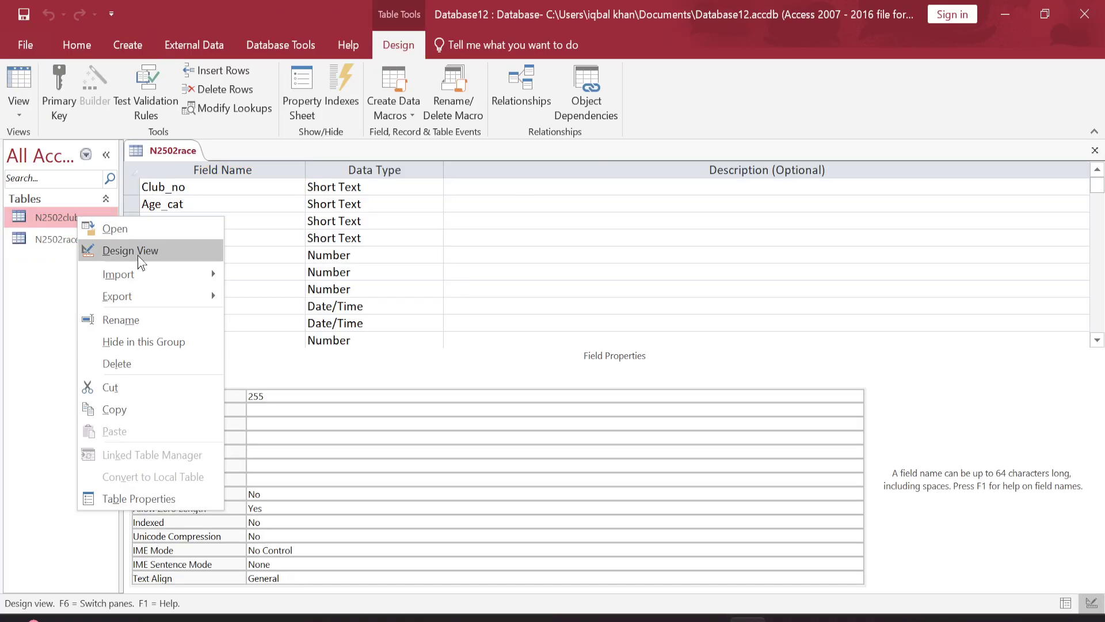
pyautogui.click(139, 255)
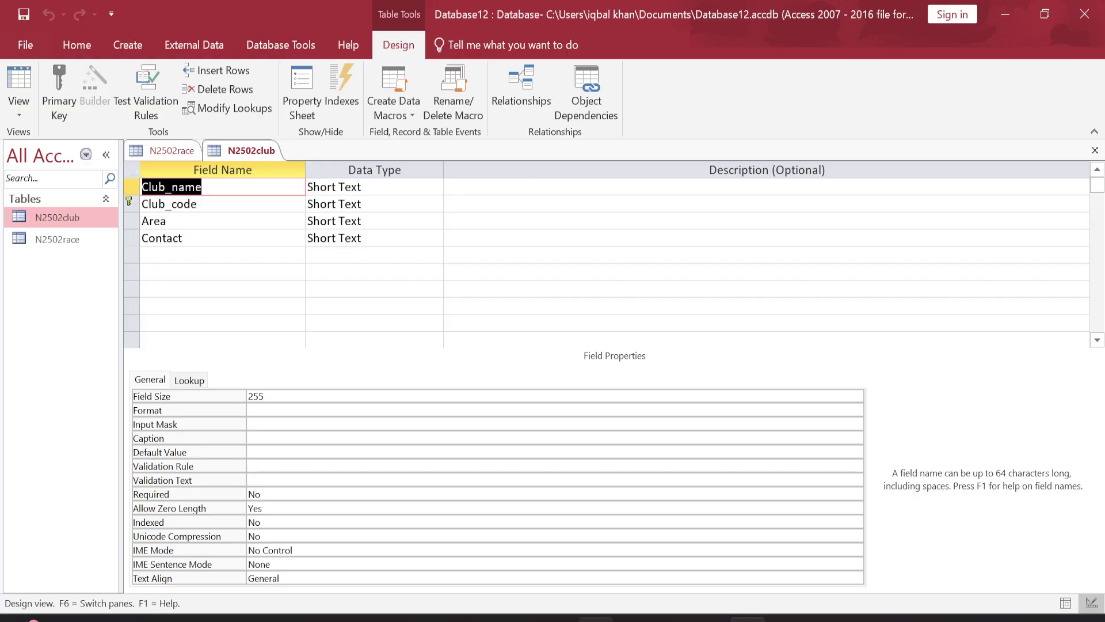
# Step: Highlight question 17's evidence screenshot instruction in the 0417_w25_qp_02.pdf question paper, and select N2502club's Club_code field back in Access
pyautogui.click(595, 619)
pyautogui.scroll(-3, 363, 421)
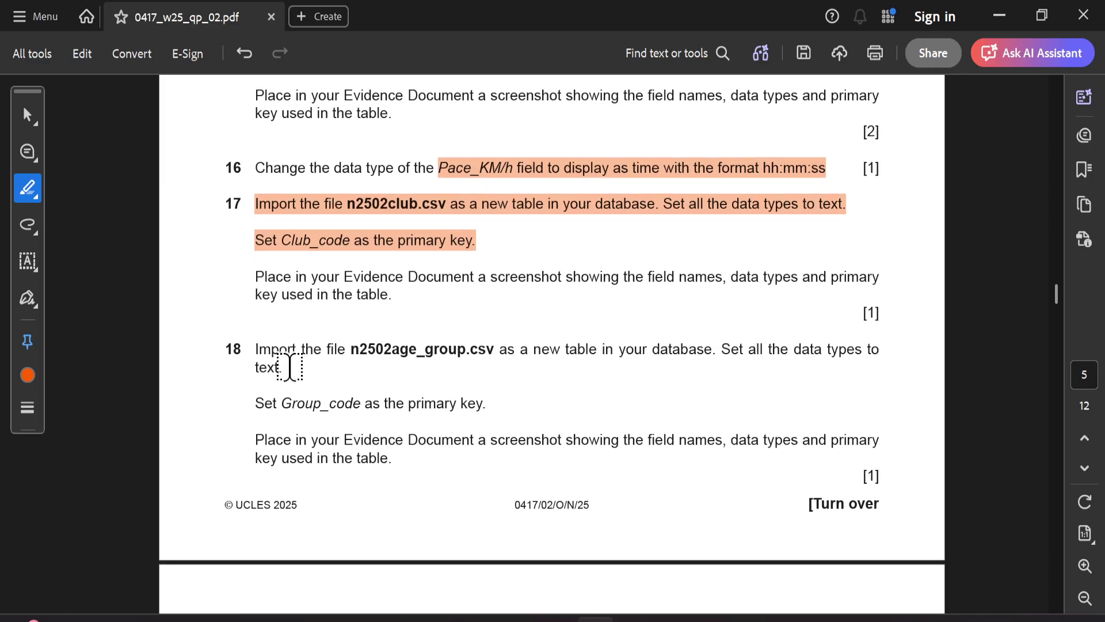
pyautogui.moveTo(267, 282); pyautogui.dragTo(852, 282)
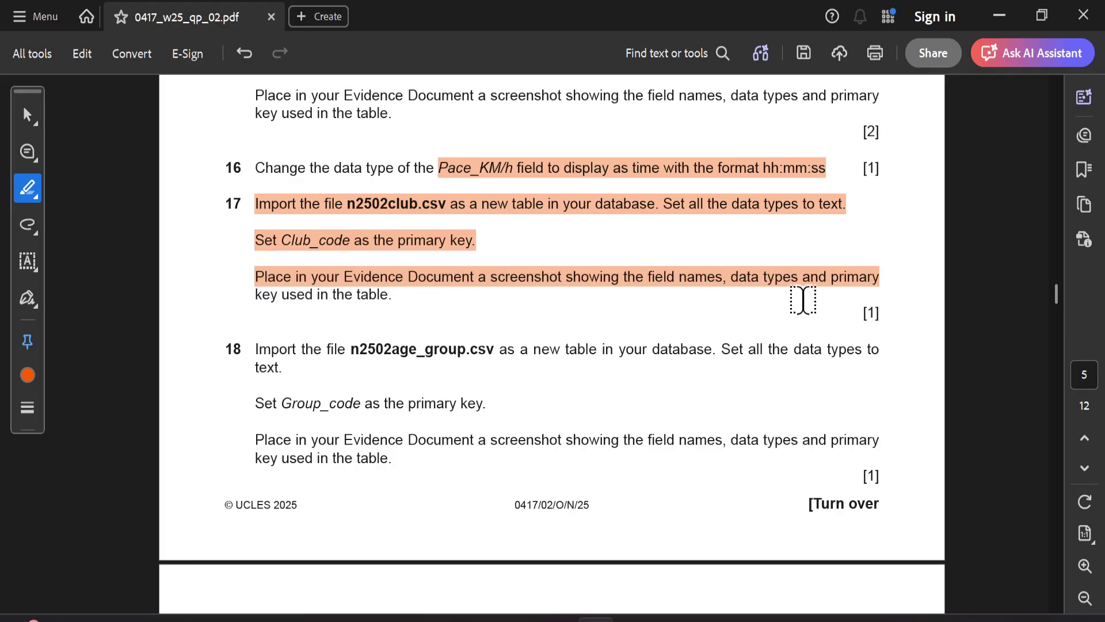
pyautogui.click(748, 619)
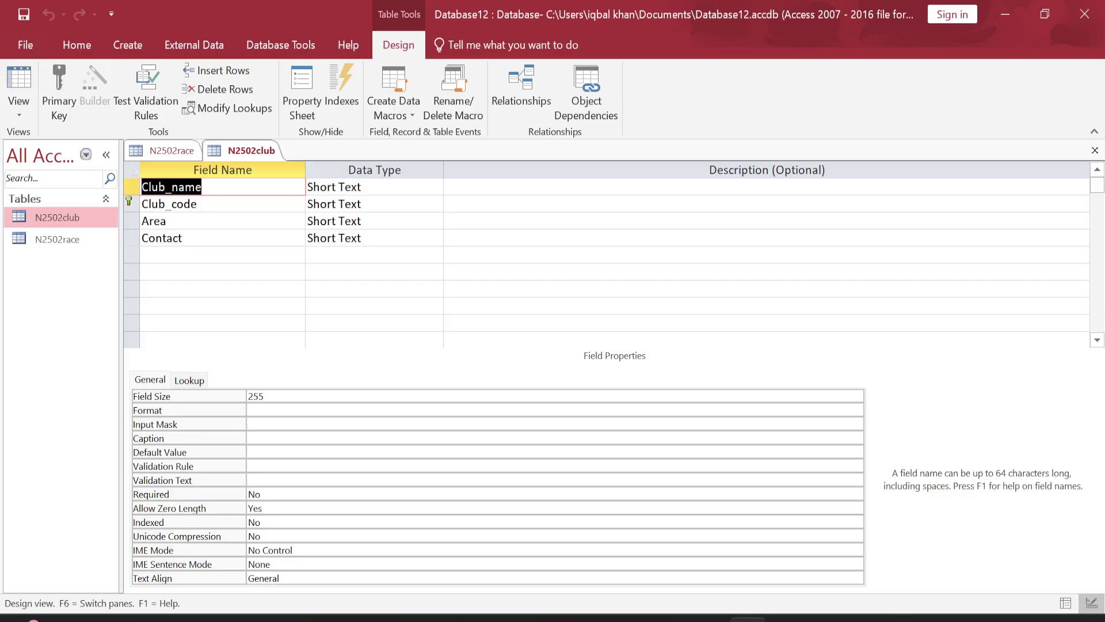
pyautogui.click(196, 204)
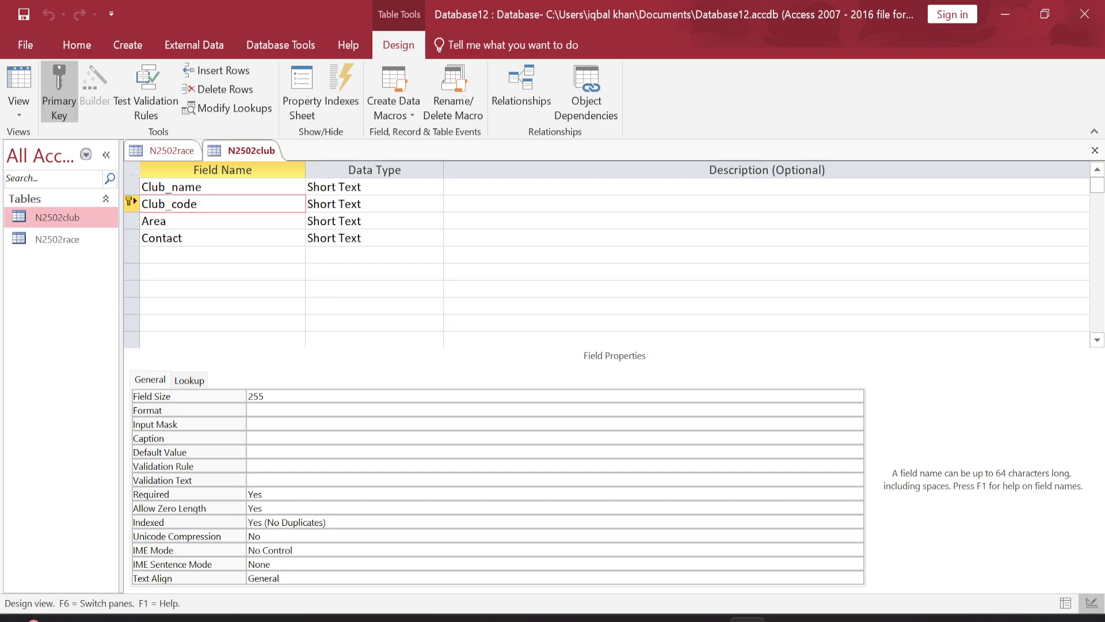
# Step: Switch to the question paper PDF and highlight the file name n2502age_group.csv in question 18
pyautogui.hotkey('alt', 'Tab')
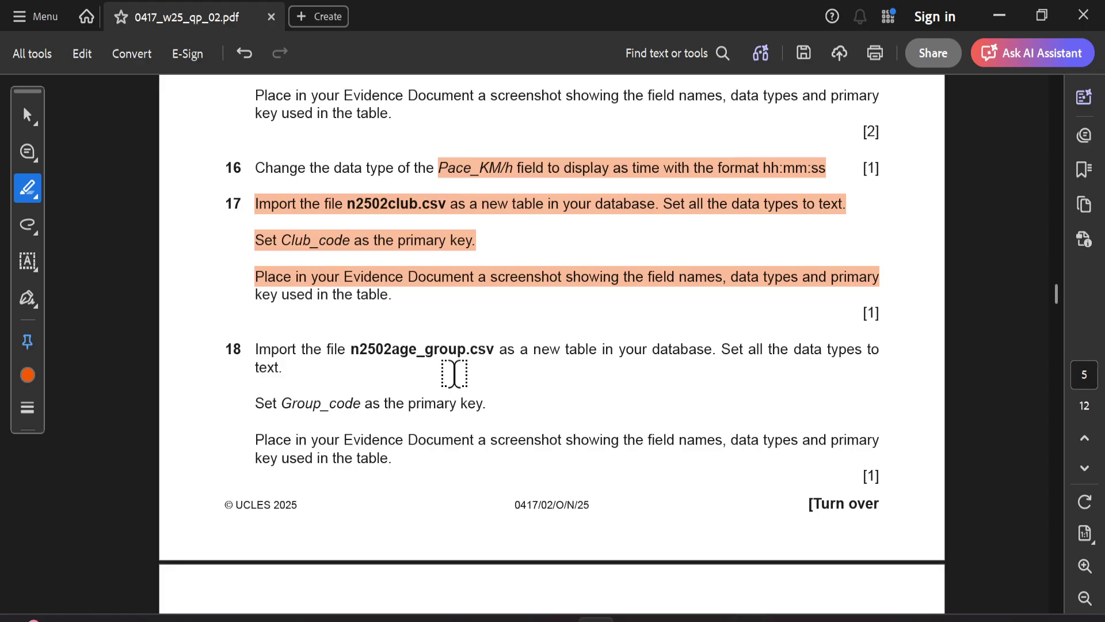
pyautogui.scroll(-2, 454, 374)
pyautogui.moveTo(345, 261); pyautogui.dragTo(494, 262)
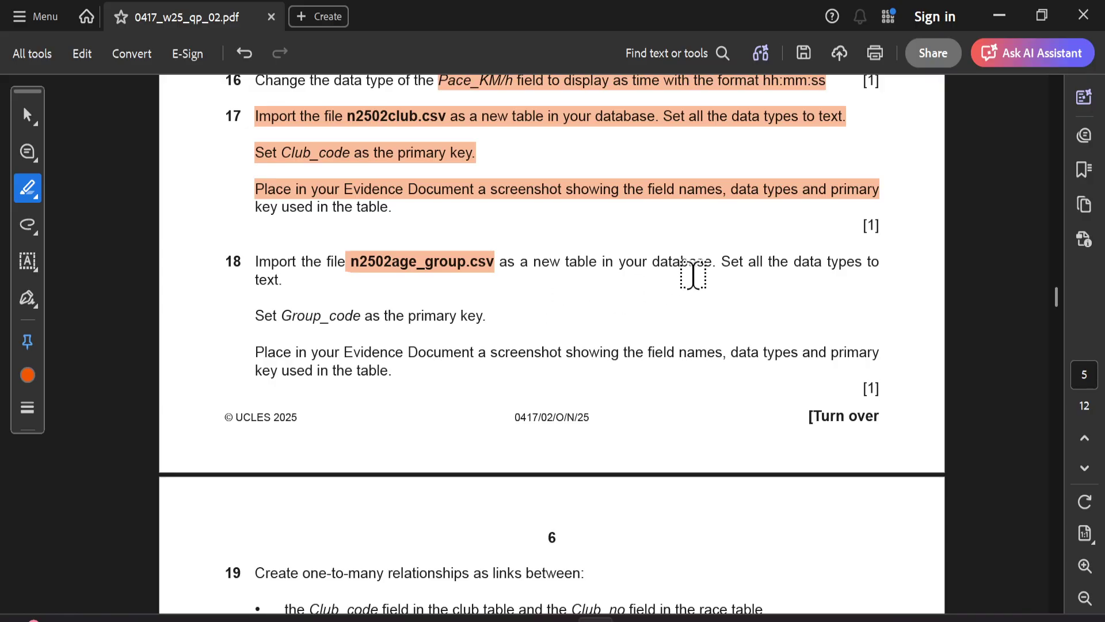
pyautogui.scroll(4, 588, 374)
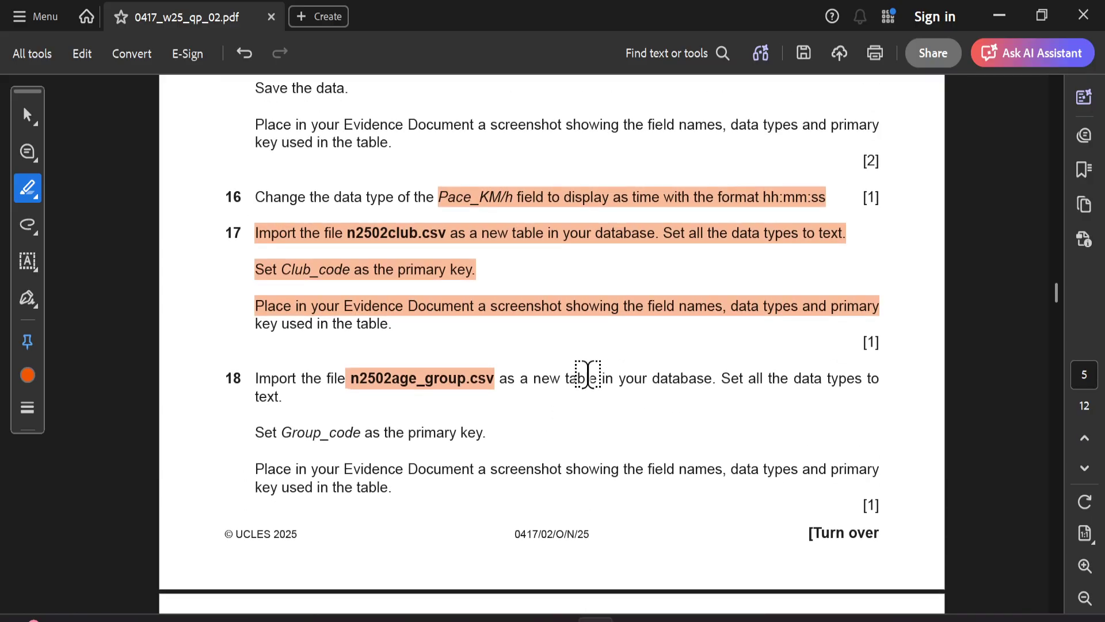
pyautogui.scroll(1, 587, 375)
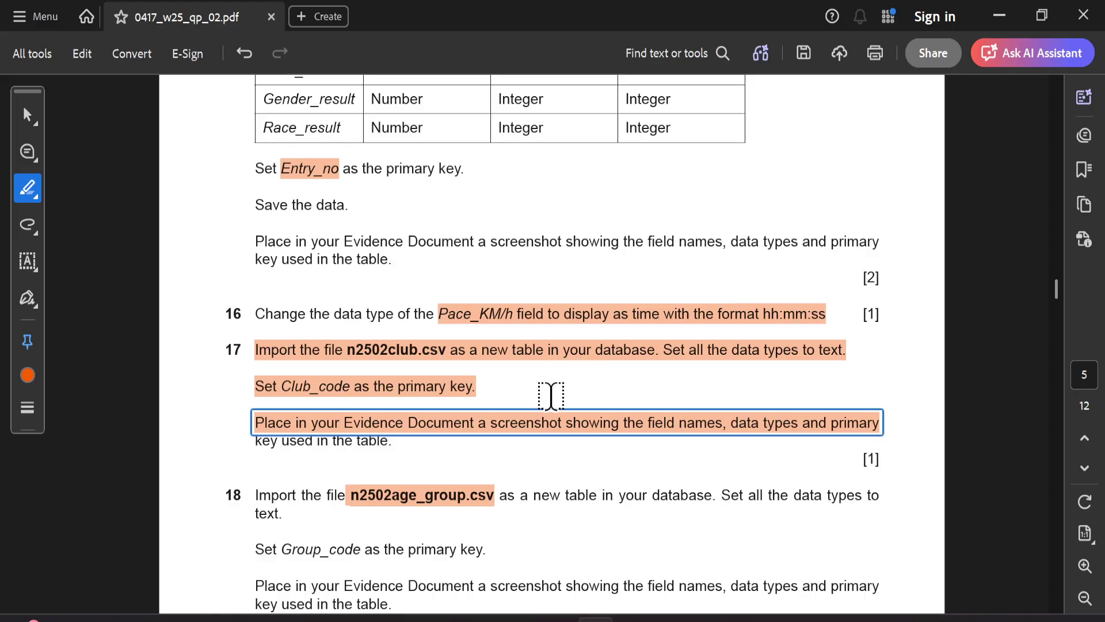
pyautogui.scroll(4, 550, 396)
pyautogui.scroll(-5, 551, 396)
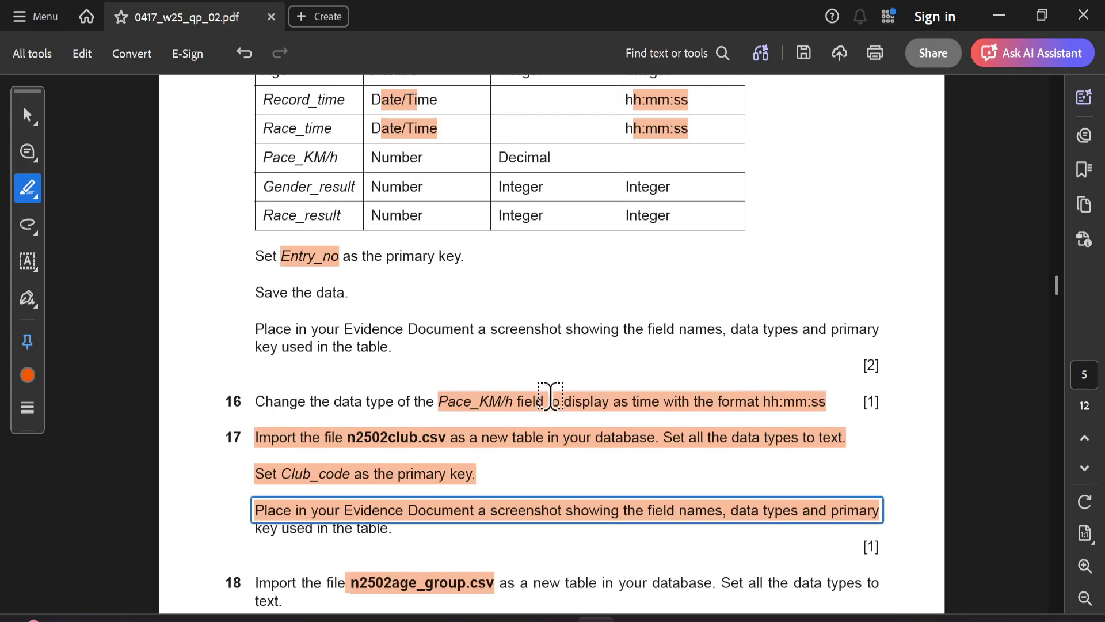
pyautogui.scroll(-2, 398, 457)
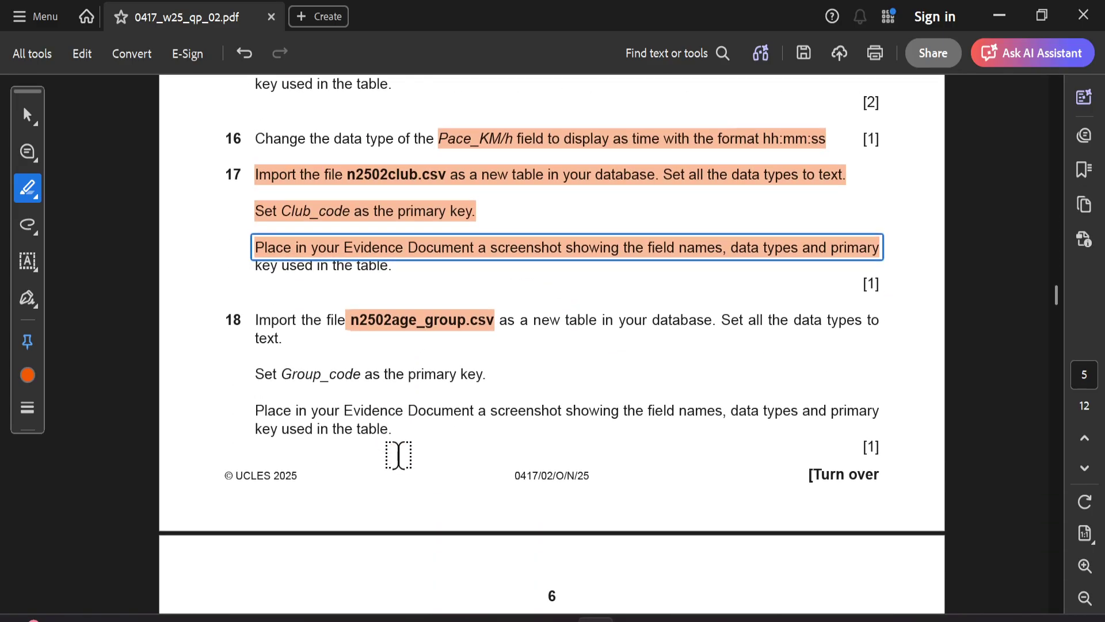
# Step: Switch back to Access and start a text file import of n2502age_group into a new table in the current database
pyautogui.click(748, 619)
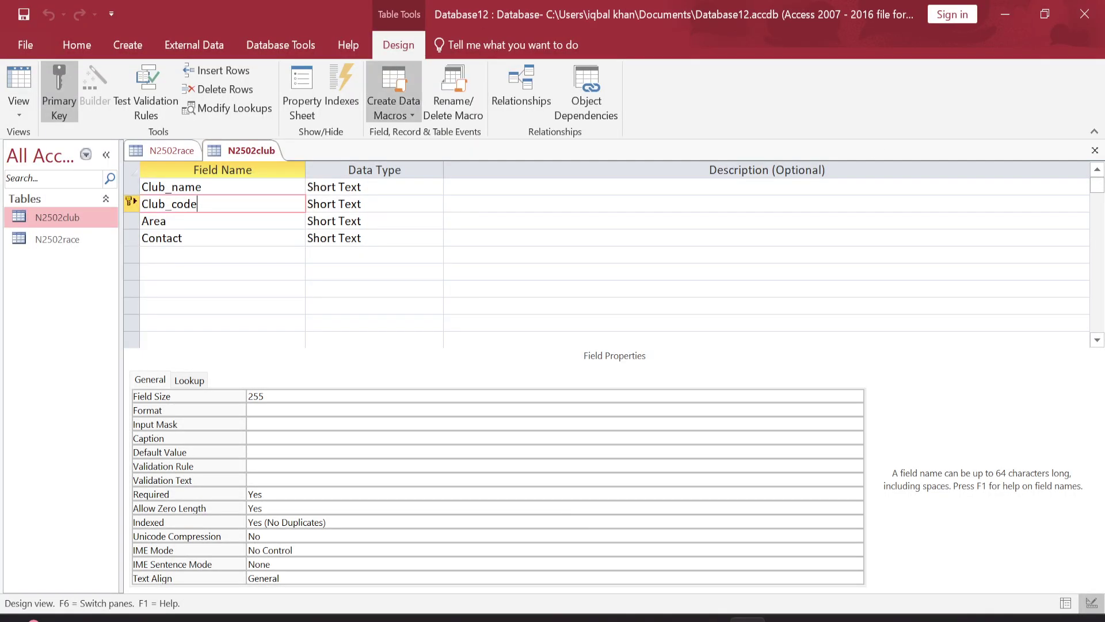
pyautogui.click(181, 46)
pyautogui.click(43, 118)
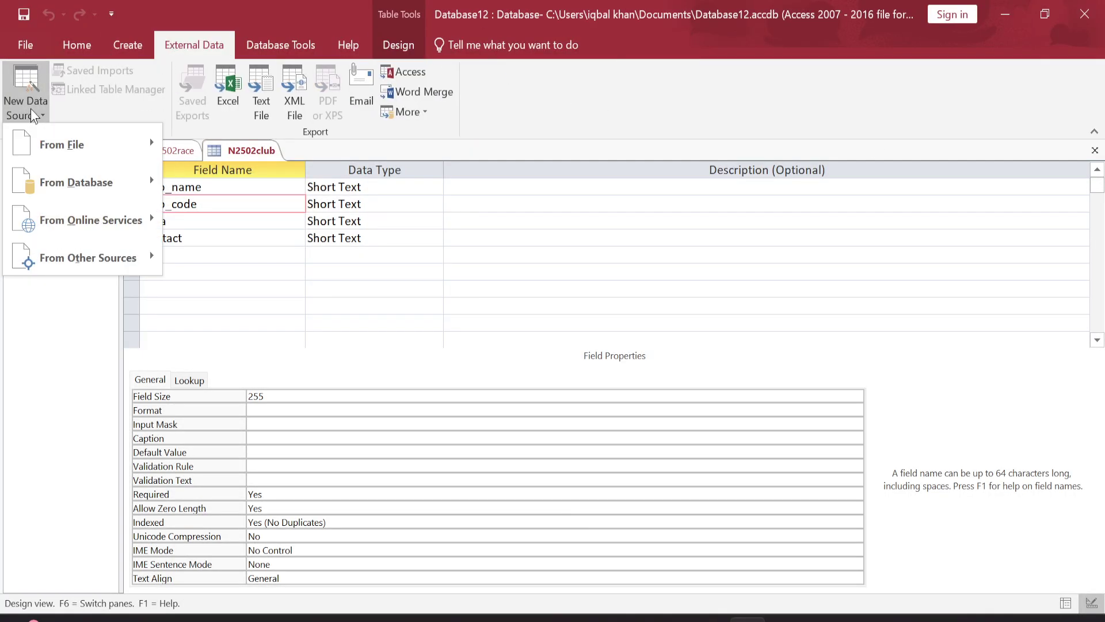
pyautogui.moveTo(81, 145)
pyautogui.click(256, 263)
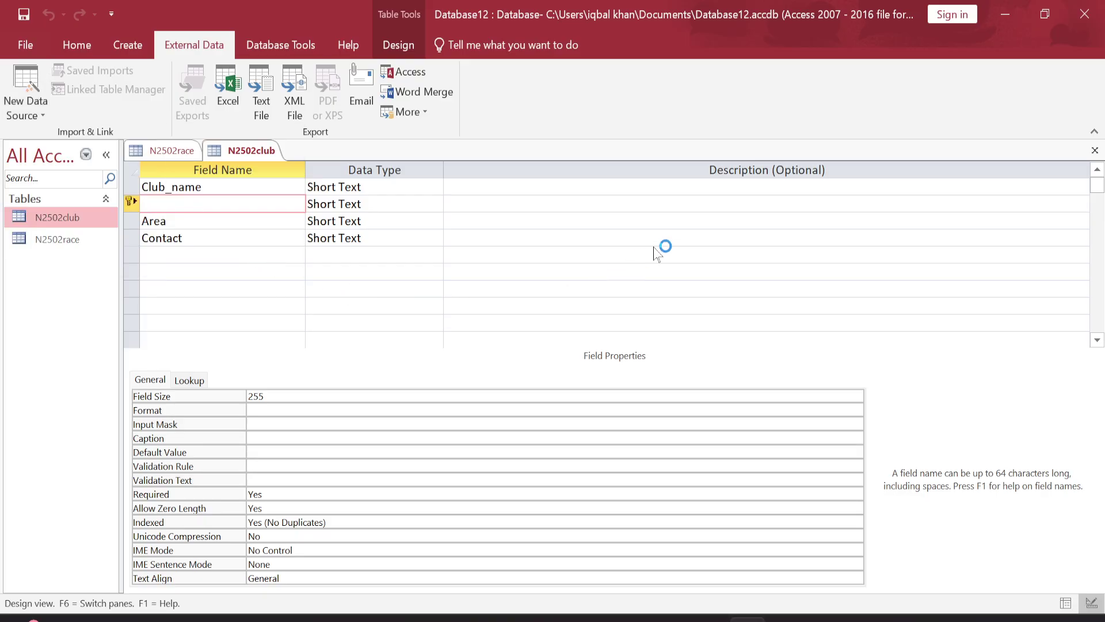
pyautogui.click(829, 190)
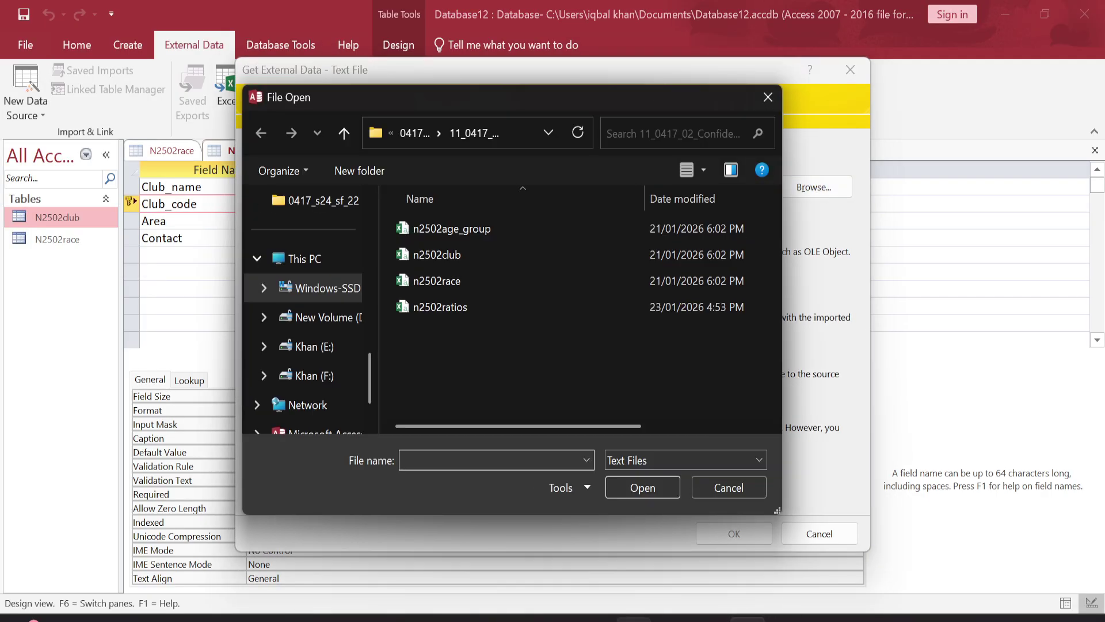
pyautogui.click(597, 618)
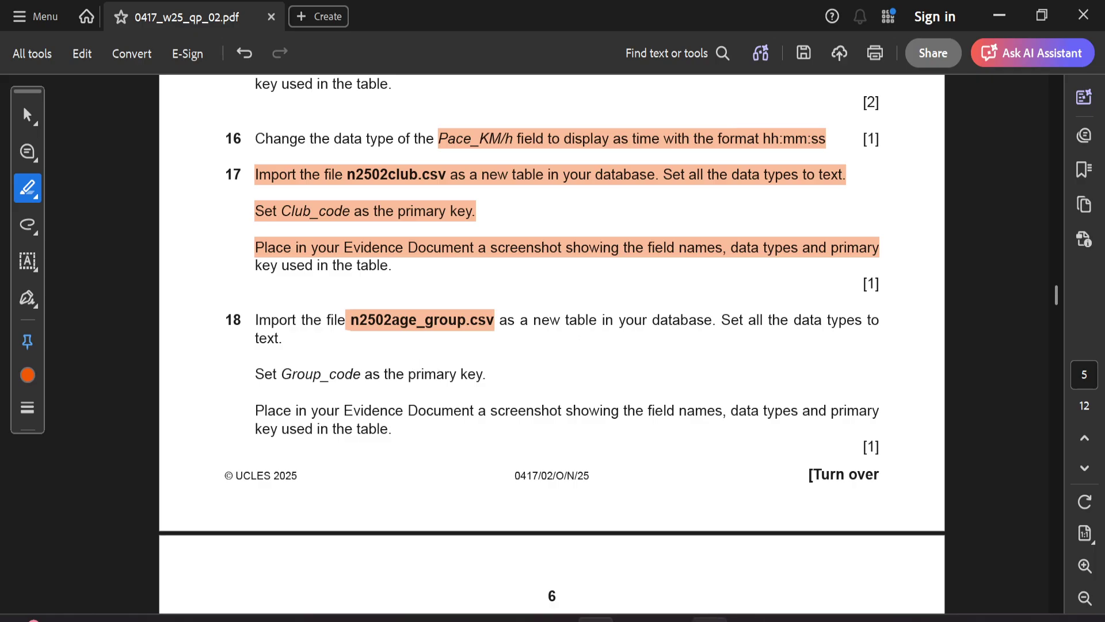
pyautogui.click(748, 618)
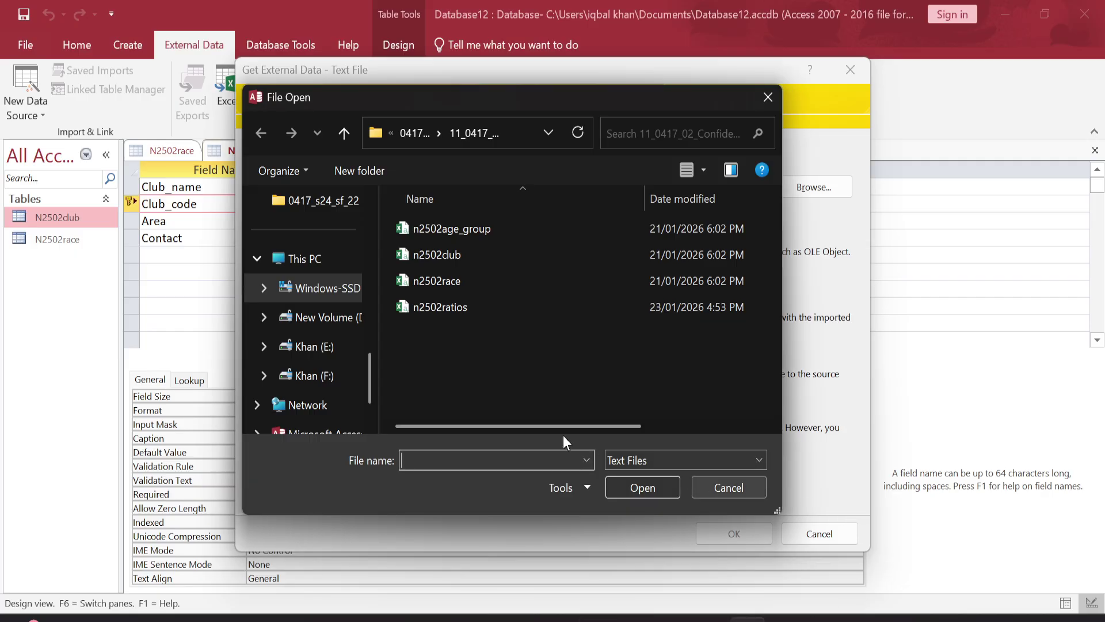
pyautogui.click(471, 230)
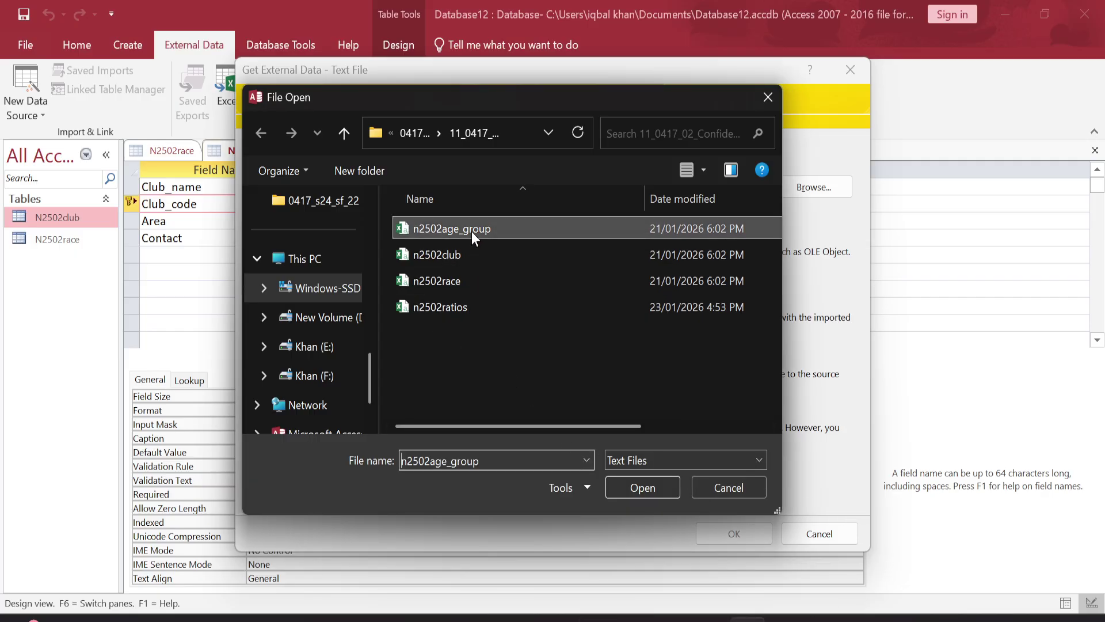
pyautogui.click(643, 486)
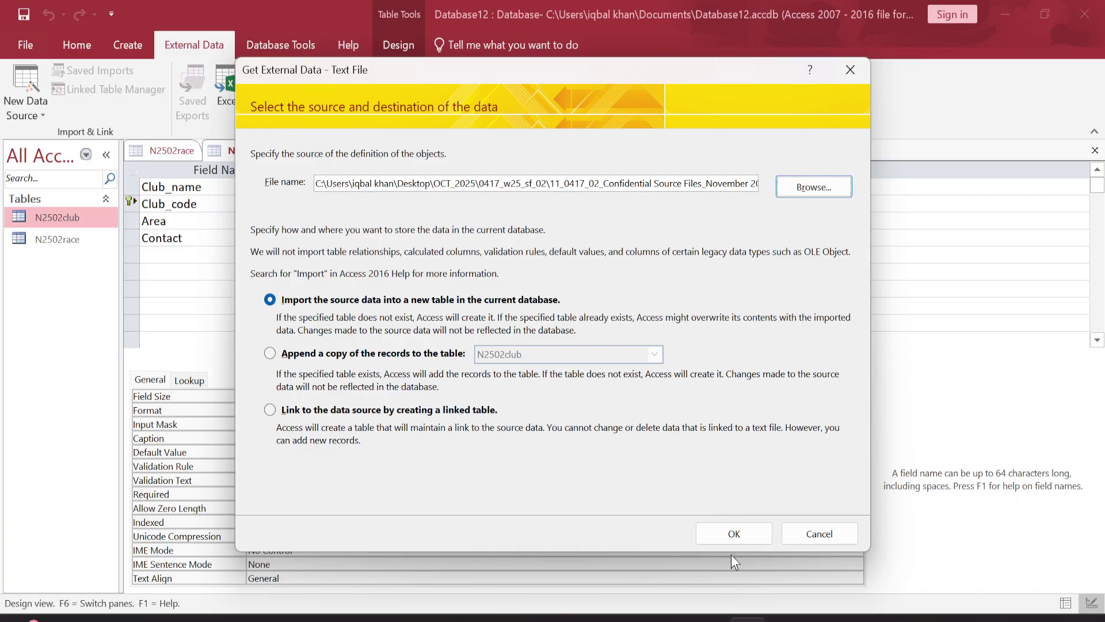
pyautogui.click(740, 534)
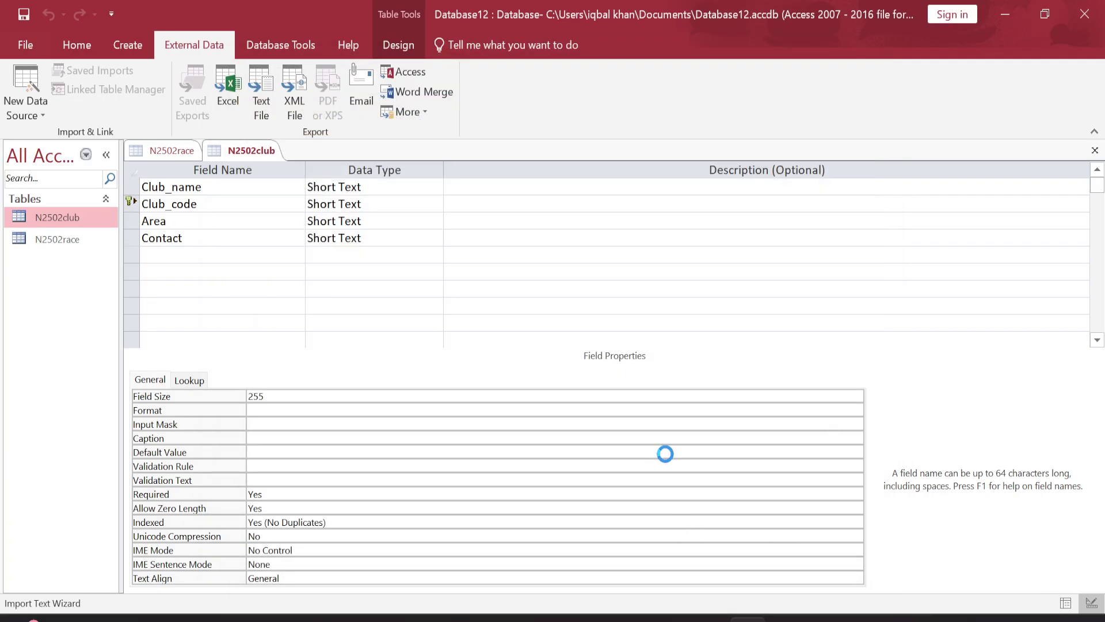
# Step: Keep the comma-delimited format with first-row field names for n2502age_group, and open its advanced import specification
pyautogui.click(730, 504)
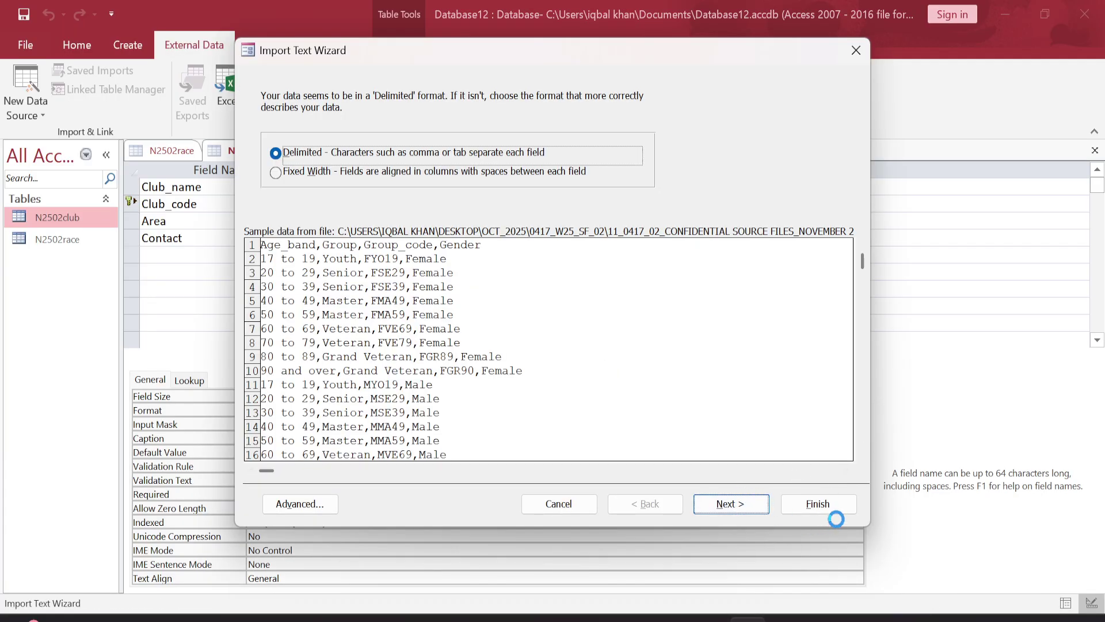
pyautogui.click(265, 187)
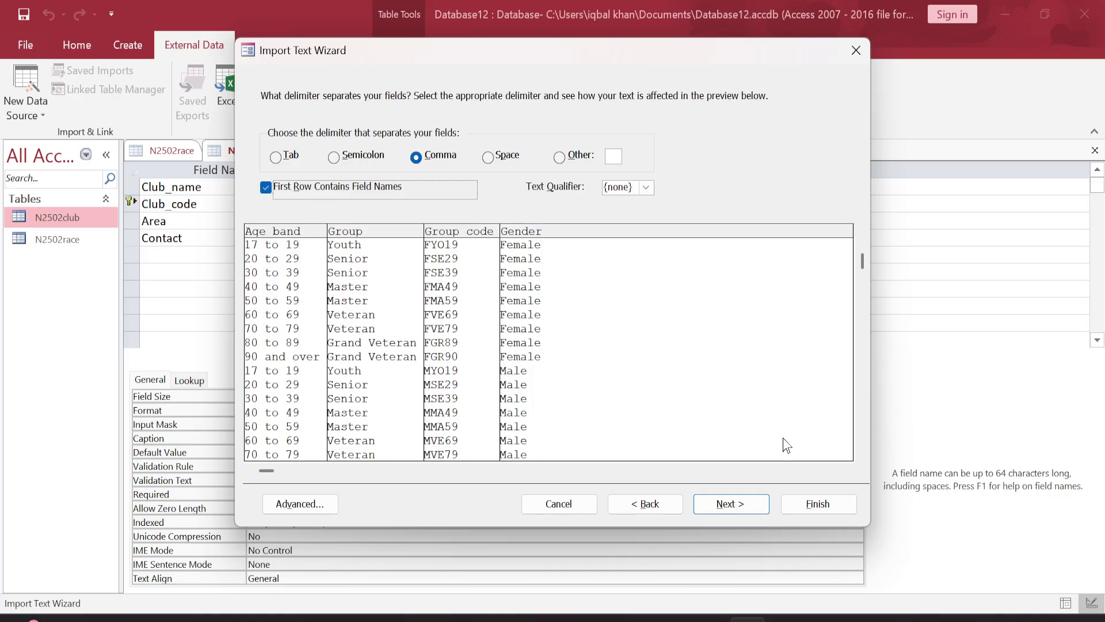
pyautogui.click(742, 505)
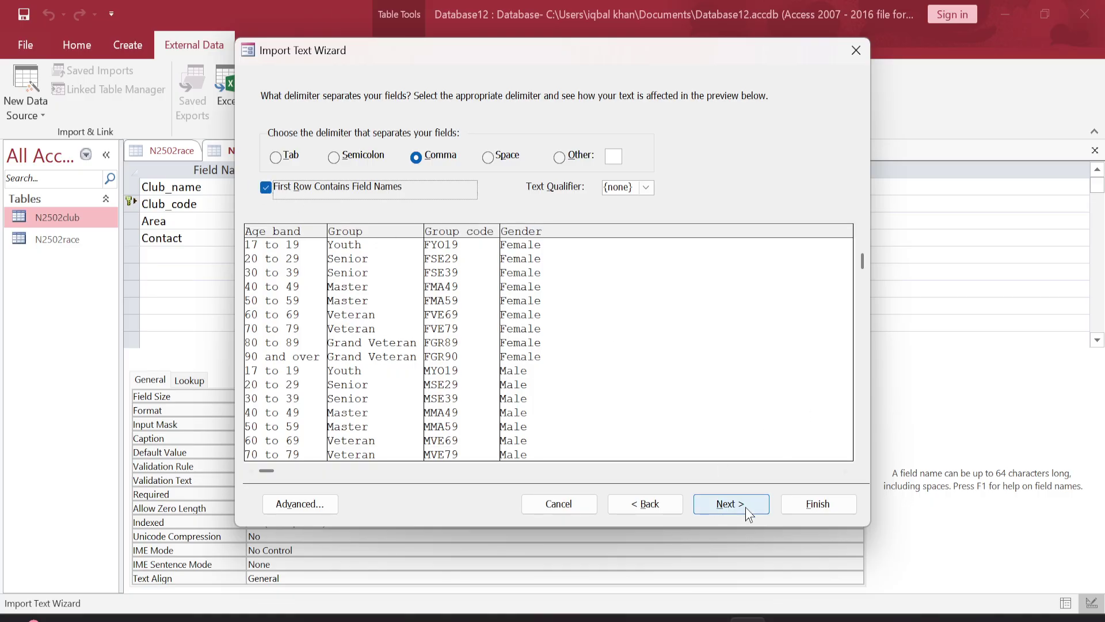
pyautogui.click(274, 505)
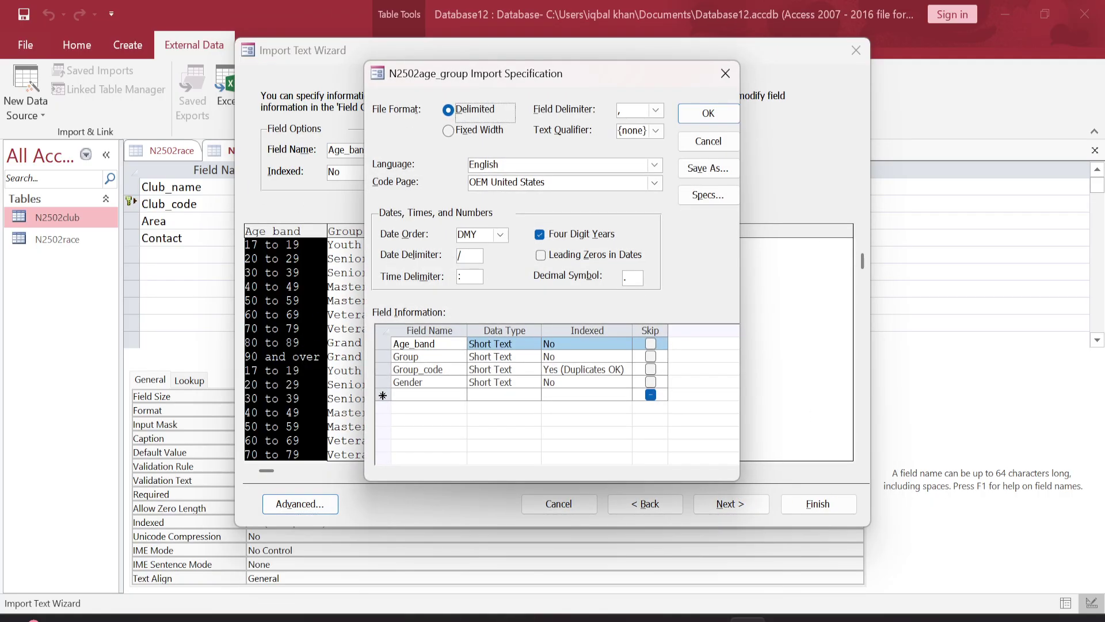
# Step: Keep the DMY date order in the n2502age_group import specification, accept it and continue to the primary key options
pyautogui.click(501, 235)
pyautogui.click(475, 251)
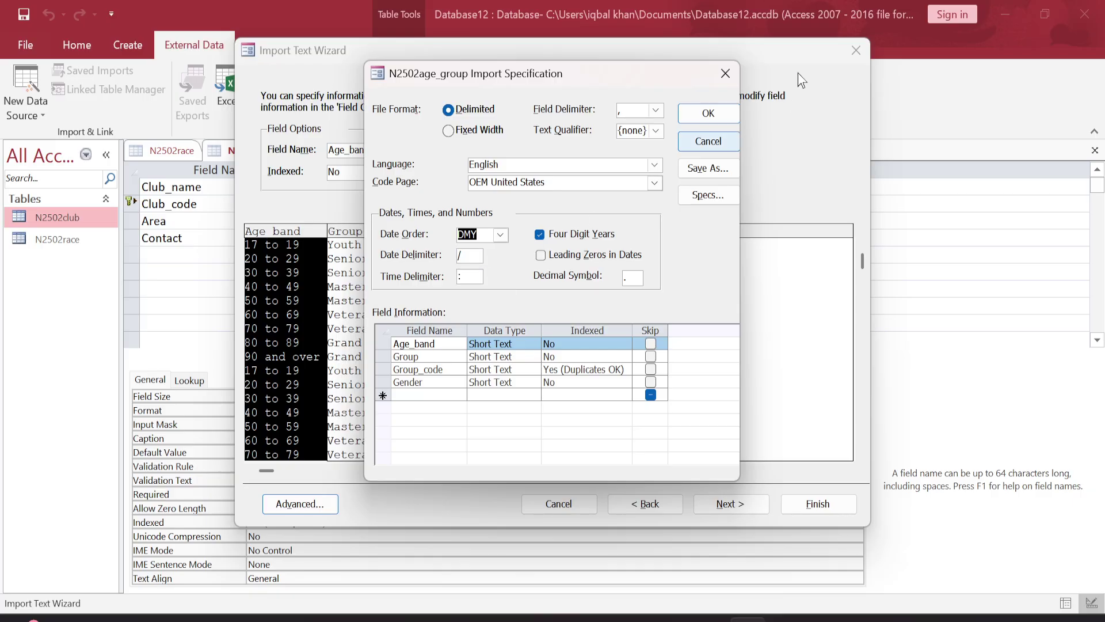
pyautogui.click(708, 113)
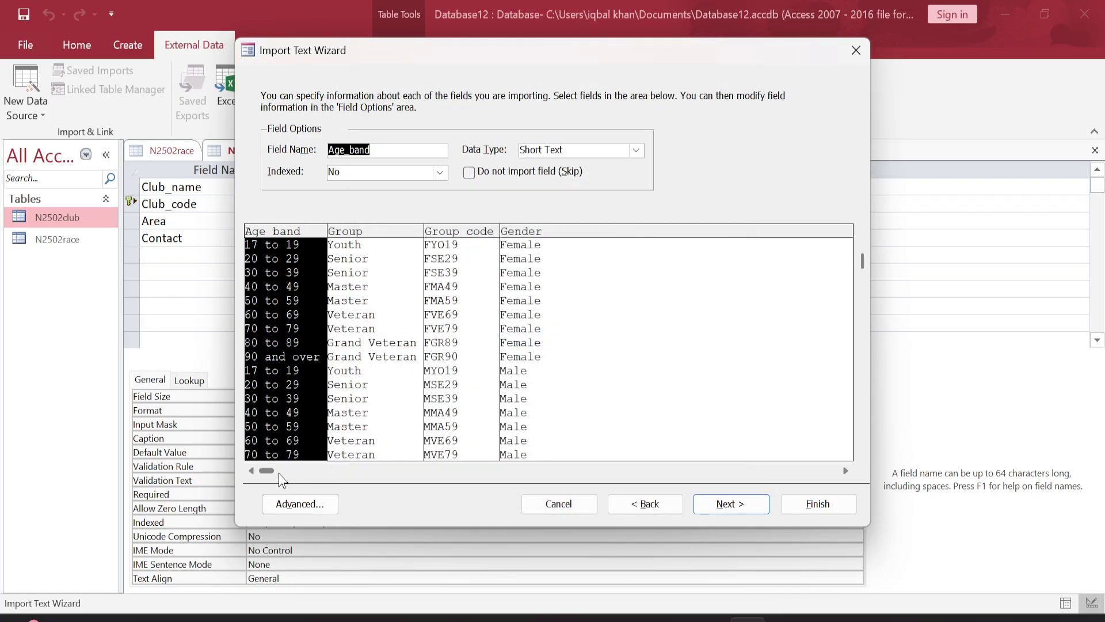
pyautogui.moveTo(490, 470); pyautogui.dragTo(230, 471)
pyautogui.click(735, 504)
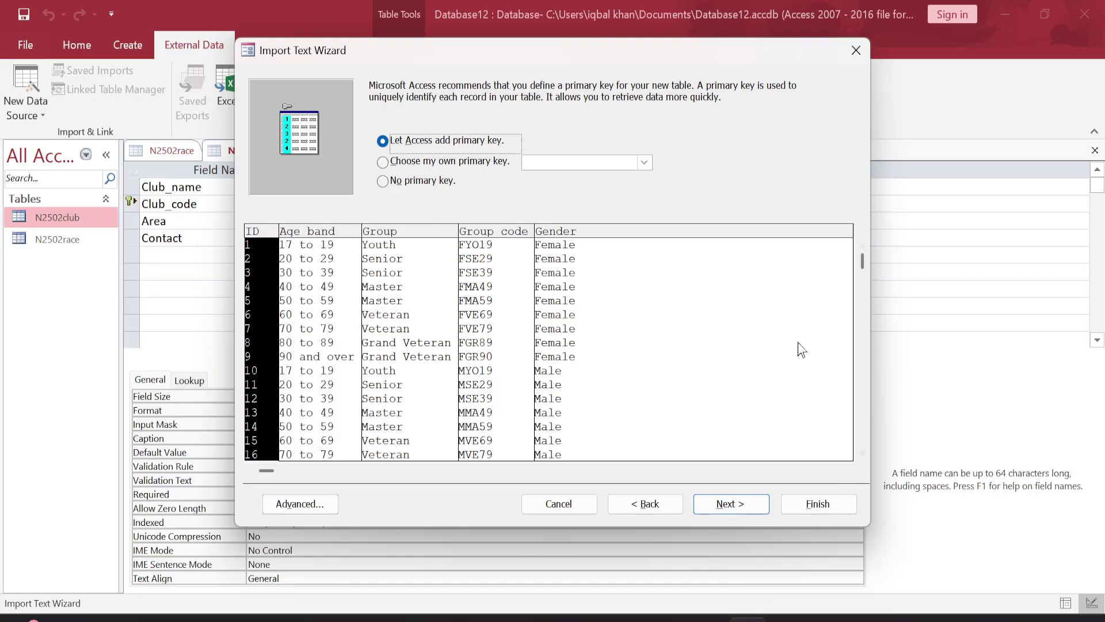
# Step: Choose to define a custom primary key for n2502age_group, and highlight Group_code in question 18 of the question paper PDF
pyautogui.click(423, 166)
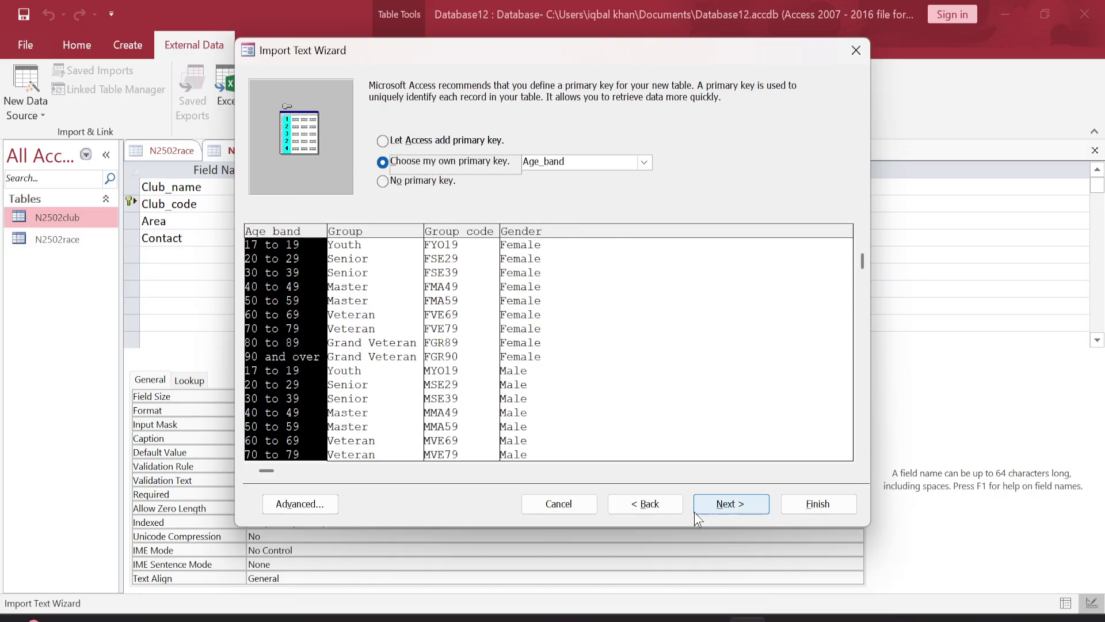
pyautogui.hotkey('alt', 'Tab')
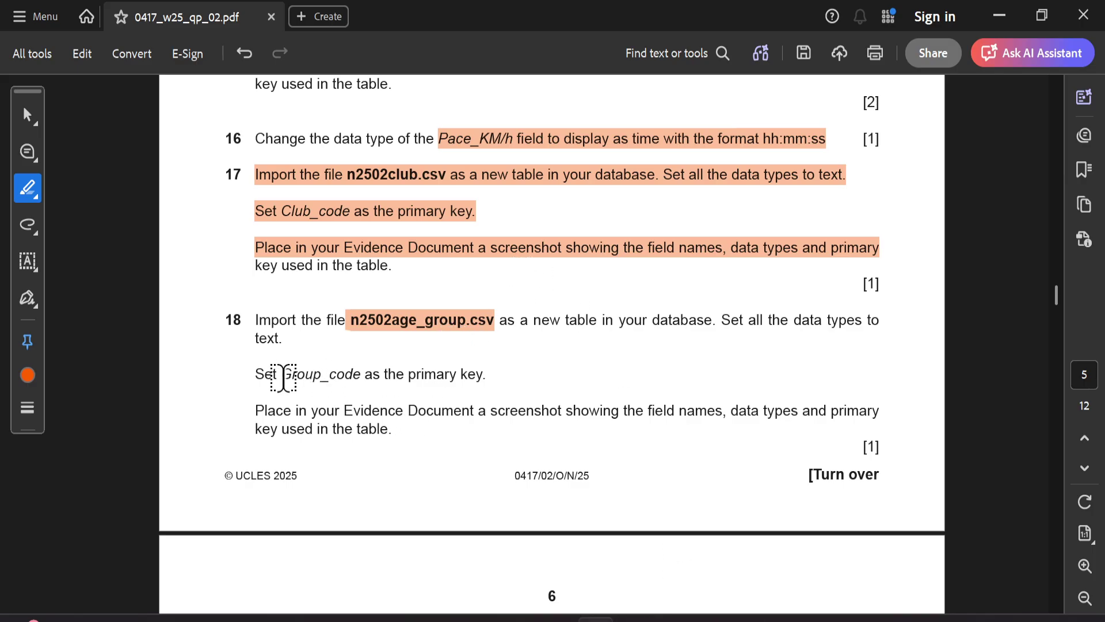
pyautogui.moveTo(281, 375); pyautogui.dragTo(352, 376)
pyautogui.hotkey('alt', 'Tab')
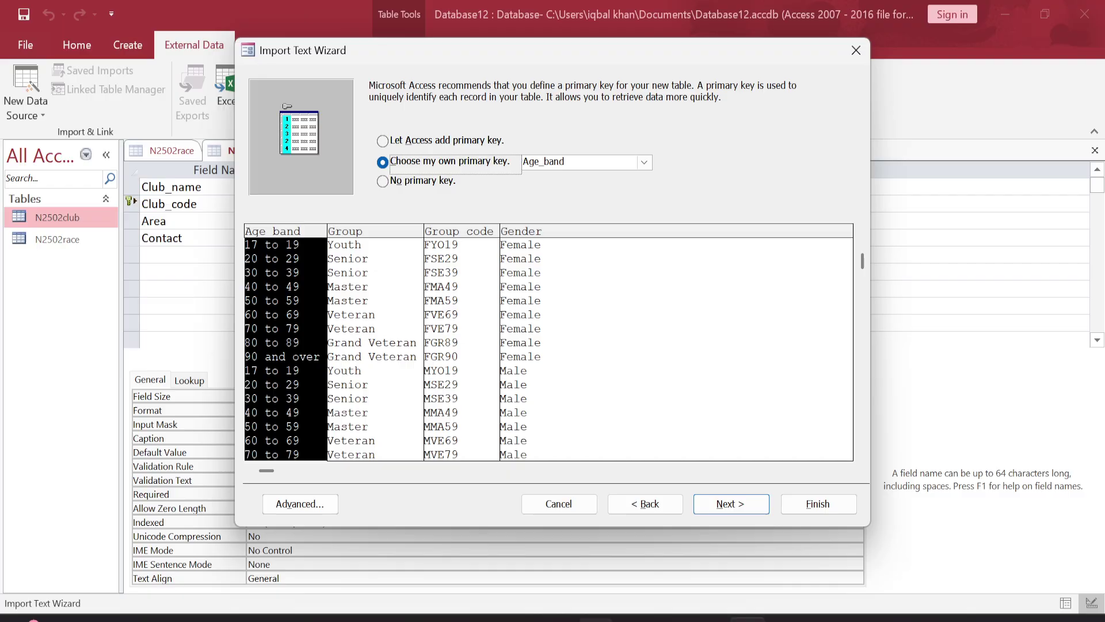
# Step: Set Group_code as the primary key and finish importing into the N2502age_group table without saving the import steps
pyautogui.click(644, 163)
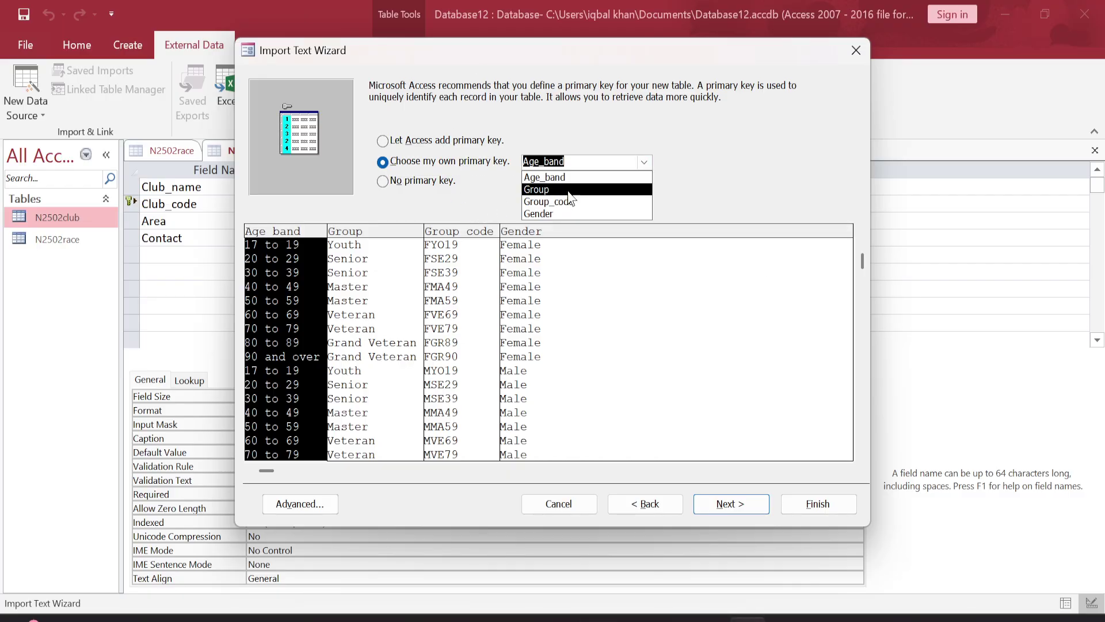
pyautogui.click(566, 200)
pyautogui.click(734, 509)
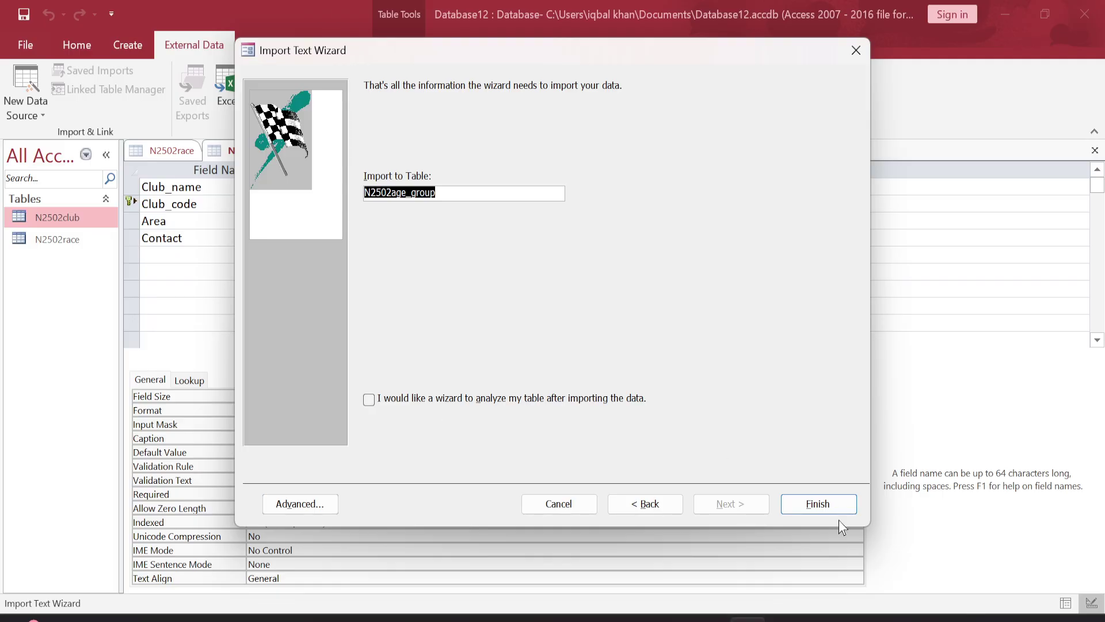
pyautogui.click(824, 509)
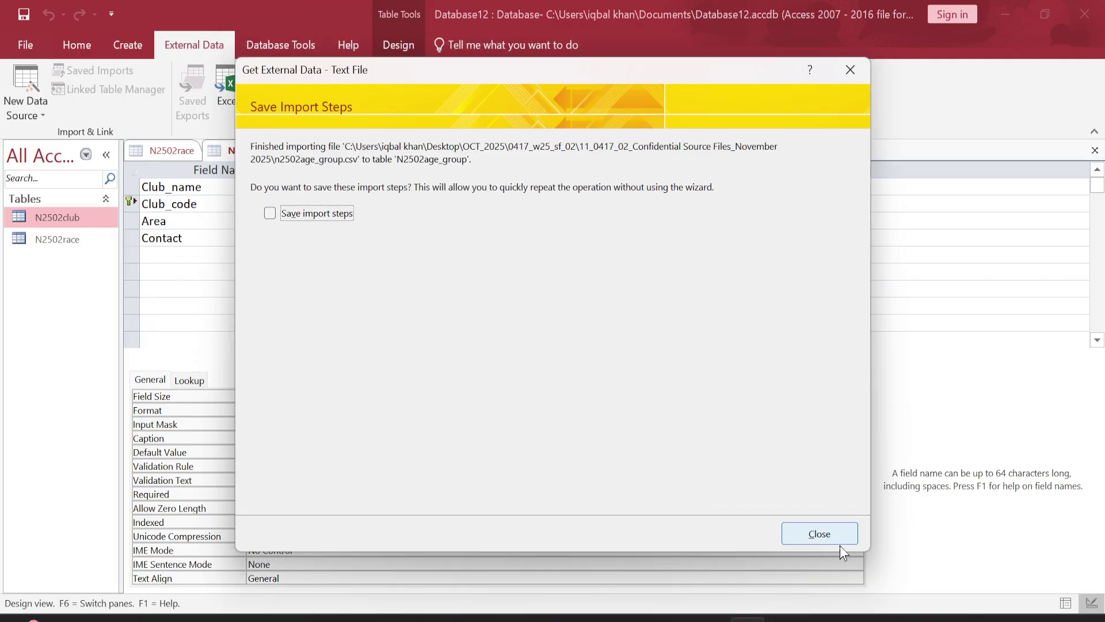
pyautogui.click(839, 542)
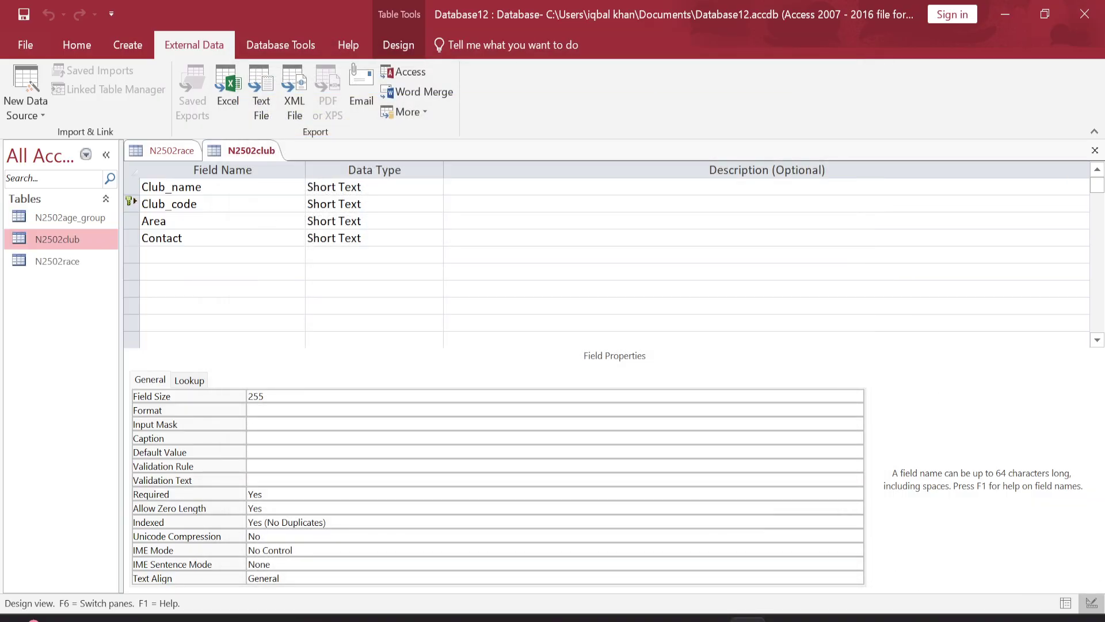
# Step: Open the N2502age_group table in Design View to check its field names, data types and primary key
pyautogui.click(57, 218)
pyautogui.rightClick(80, 219)
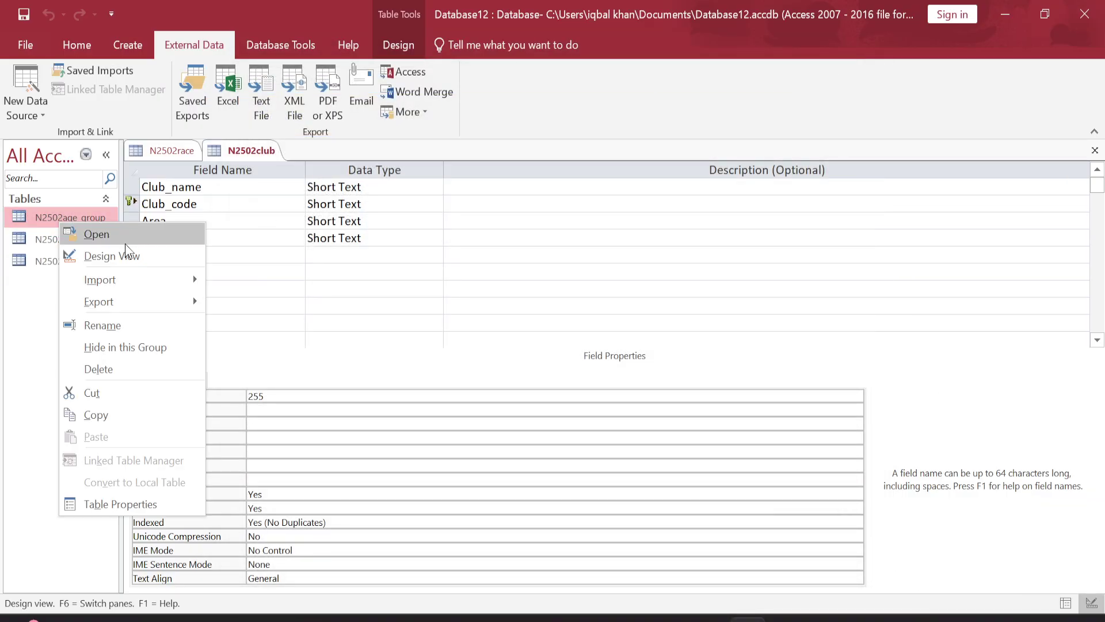
pyautogui.click(117, 255)
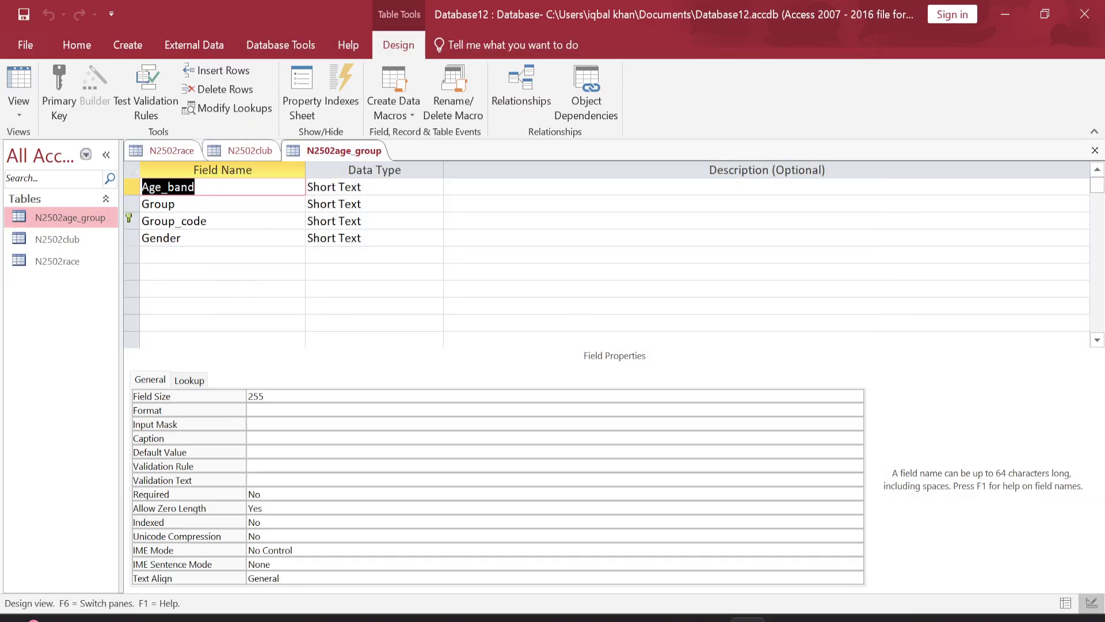
# Step: Close the open N2502race, N2502age_group and N2502club tables
pyautogui.rightClick(158, 153)
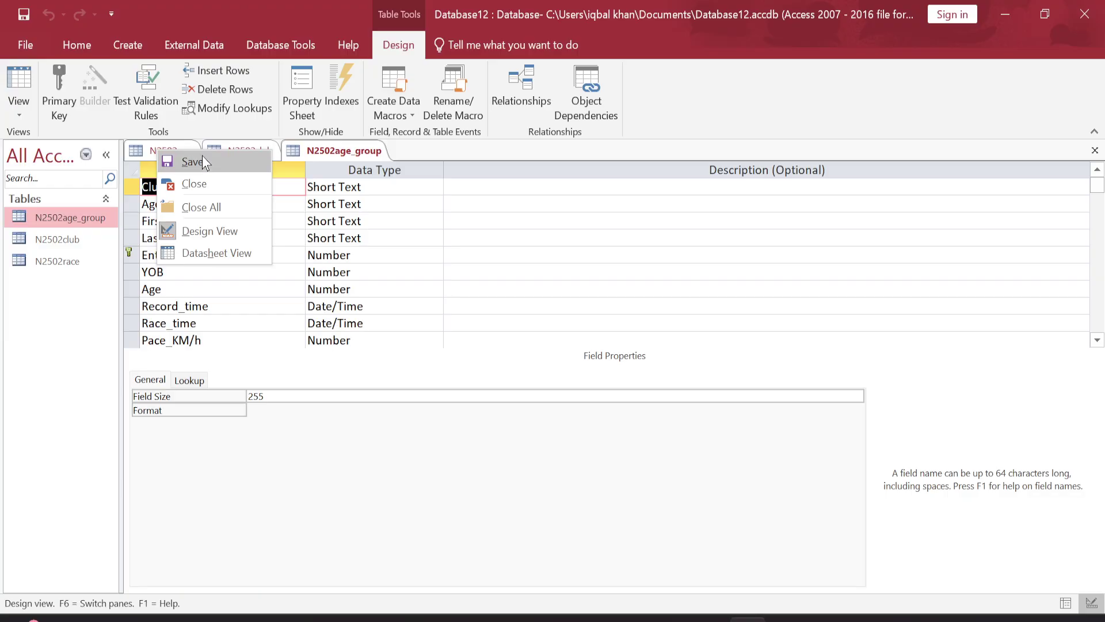
pyautogui.click(174, 158)
pyautogui.rightClick(174, 159)
pyautogui.click(217, 191)
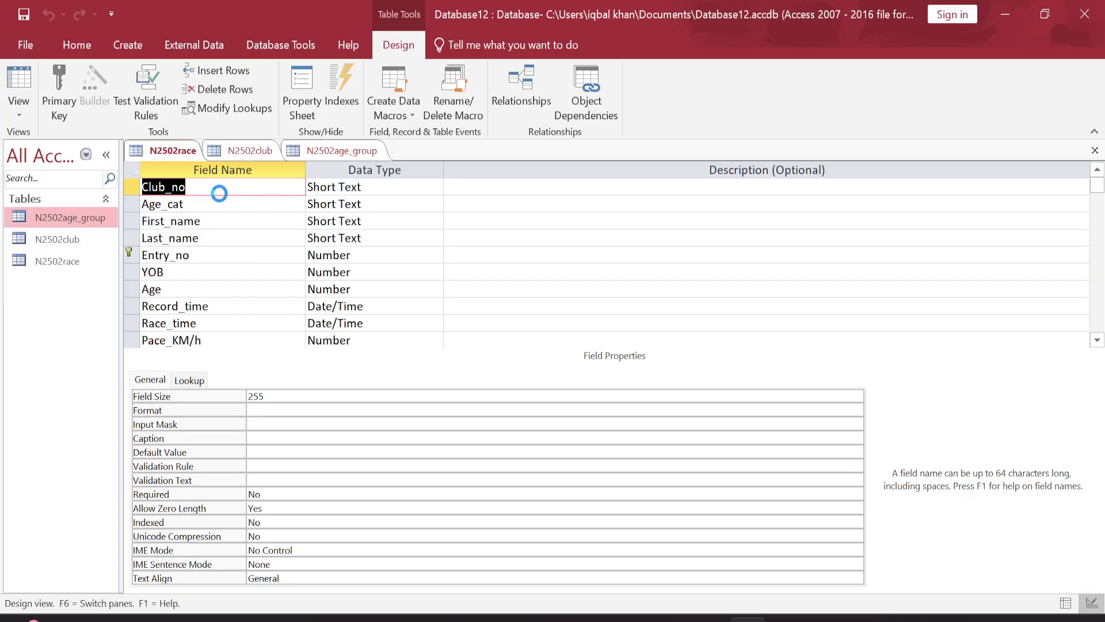
pyautogui.rightClick(264, 148)
pyautogui.click(287, 154)
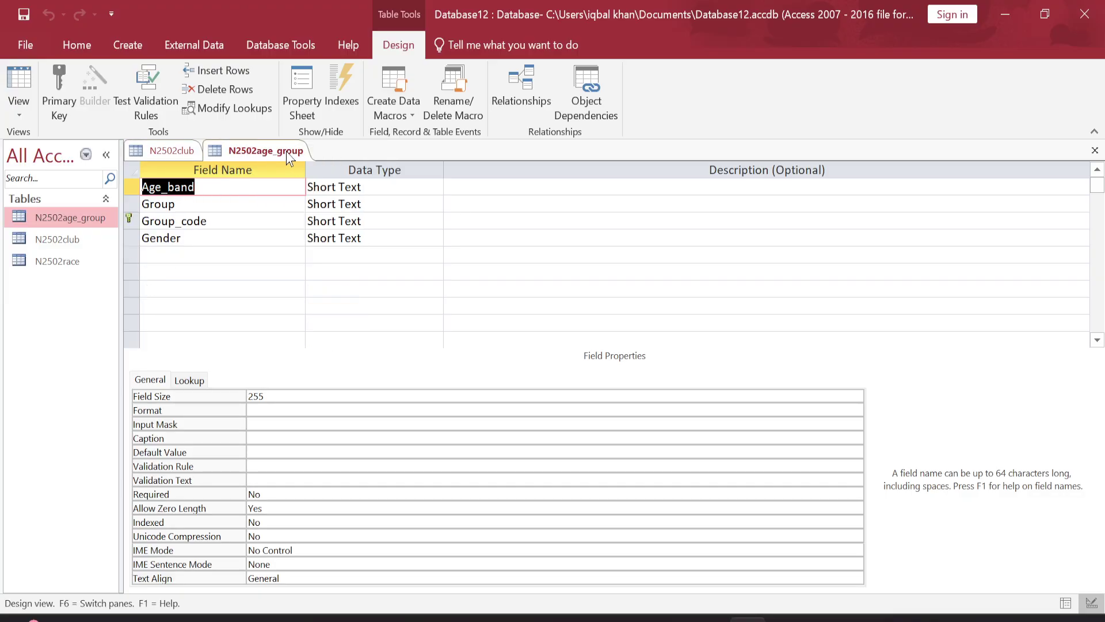
pyautogui.rightClick(287, 155)
pyautogui.click(316, 179)
pyautogui.rightClick(183, 150)
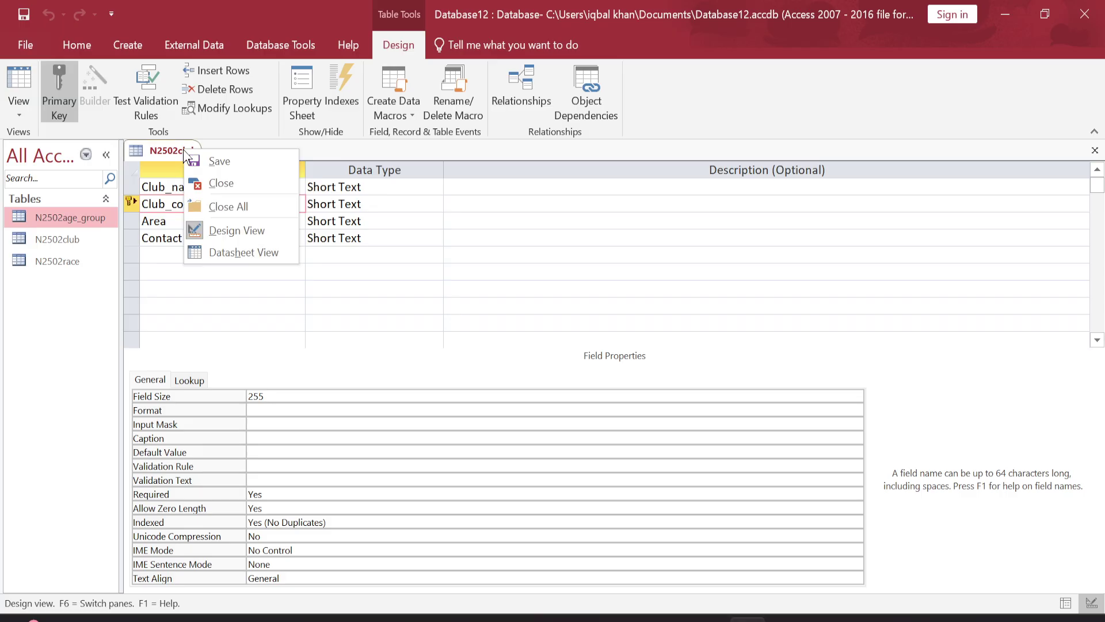
pyautogui.click(233, 185)
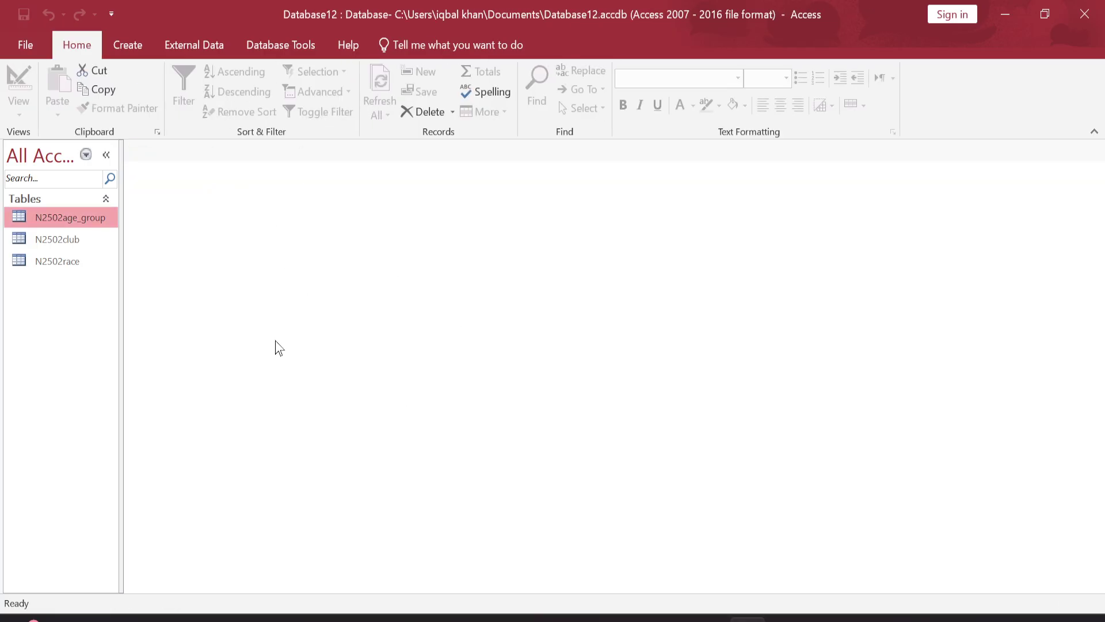
# Step: Switch to the question paper PDF and highlight "field names, data types and primary" in question 18's evidence instruction
pyautogui.click(592, 619)
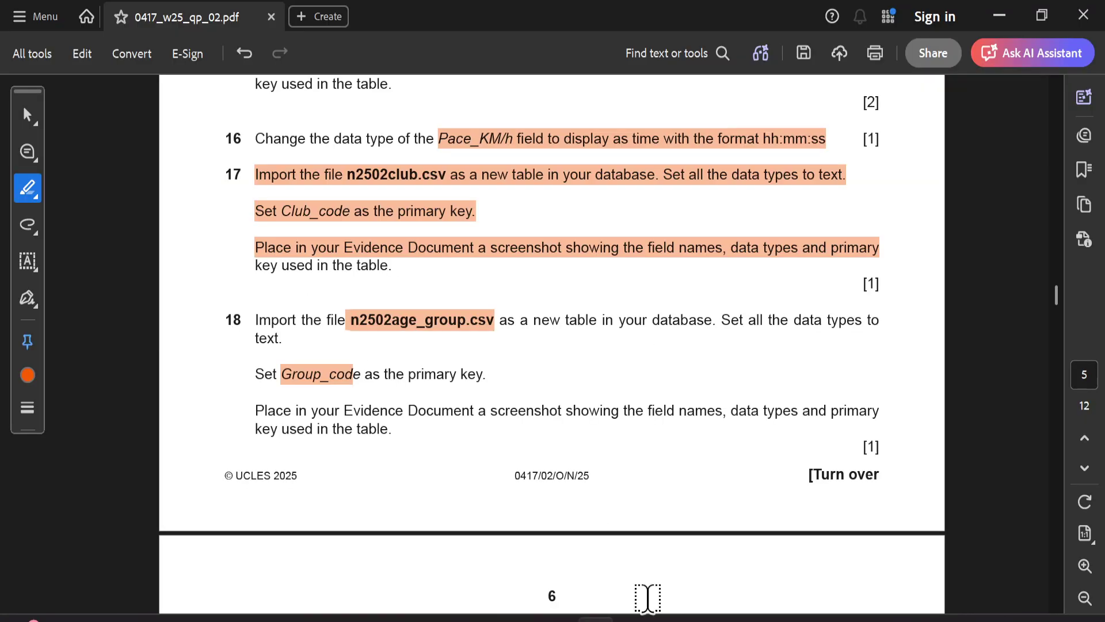
pyautogui.scroll(-3, 414, 340)
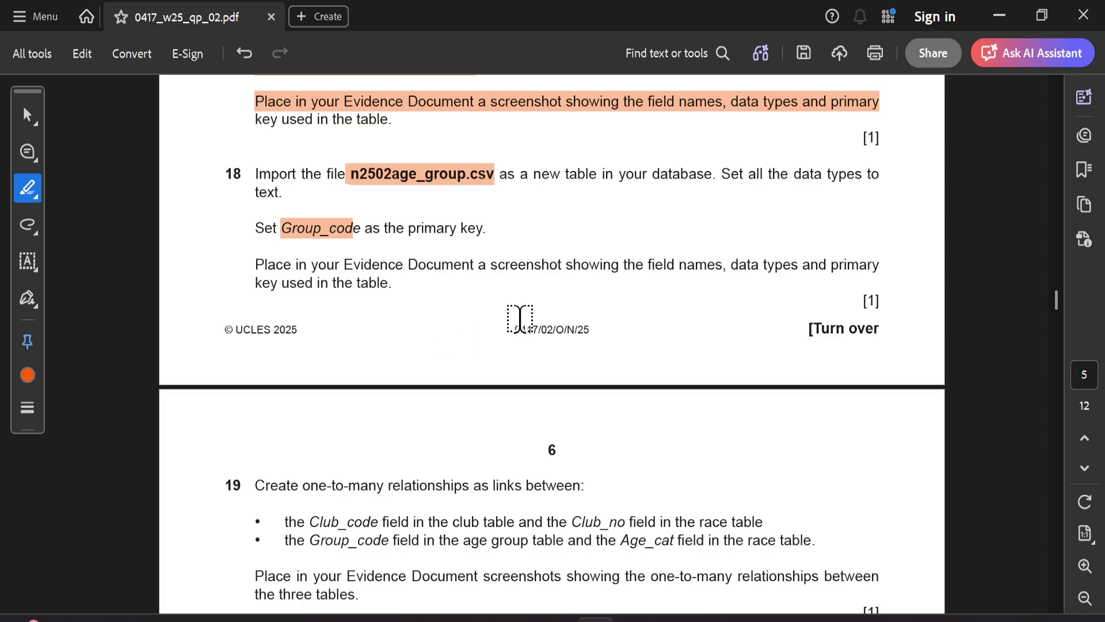
pyautogui.moveTo(644, 264); pyautogui.dragTo(878, 266)
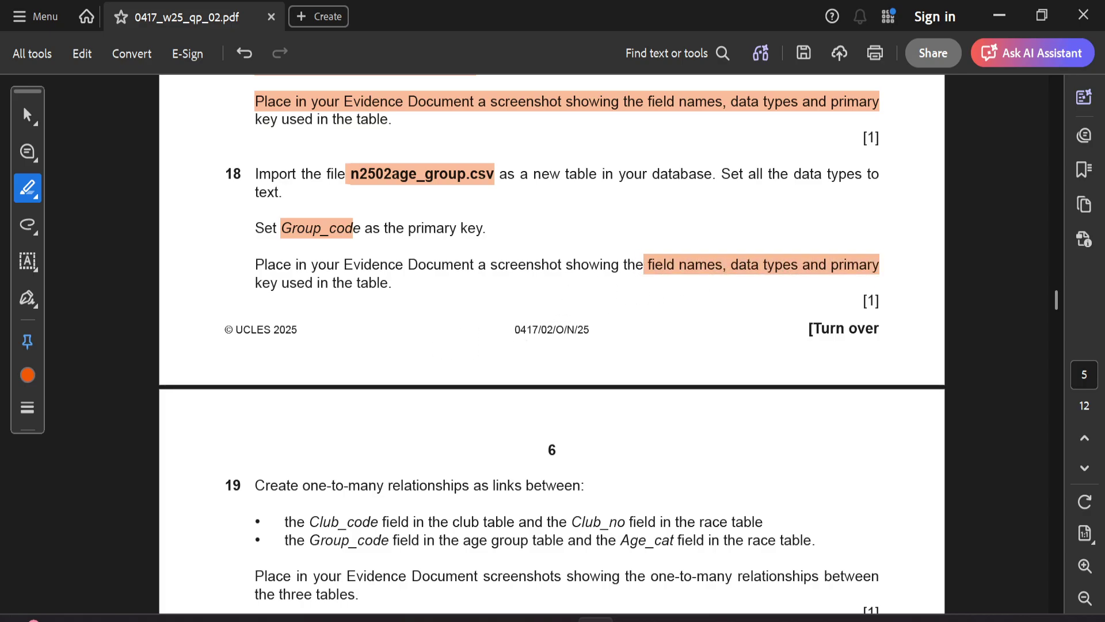
# Step: Switch back to Access, view the N2502age_group table's design for the evidence screenshot, and close the table
pyautogui.hotkey('alt', 'Tab')
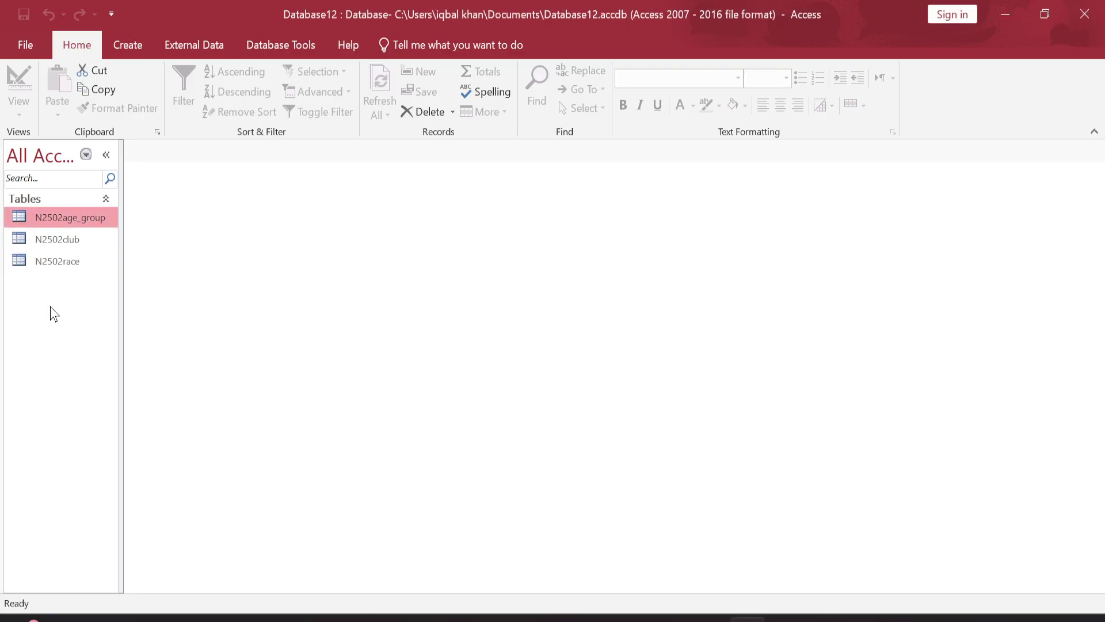
pyautogui.rightClick(81, 216)
pyautogui.click(138, 247)
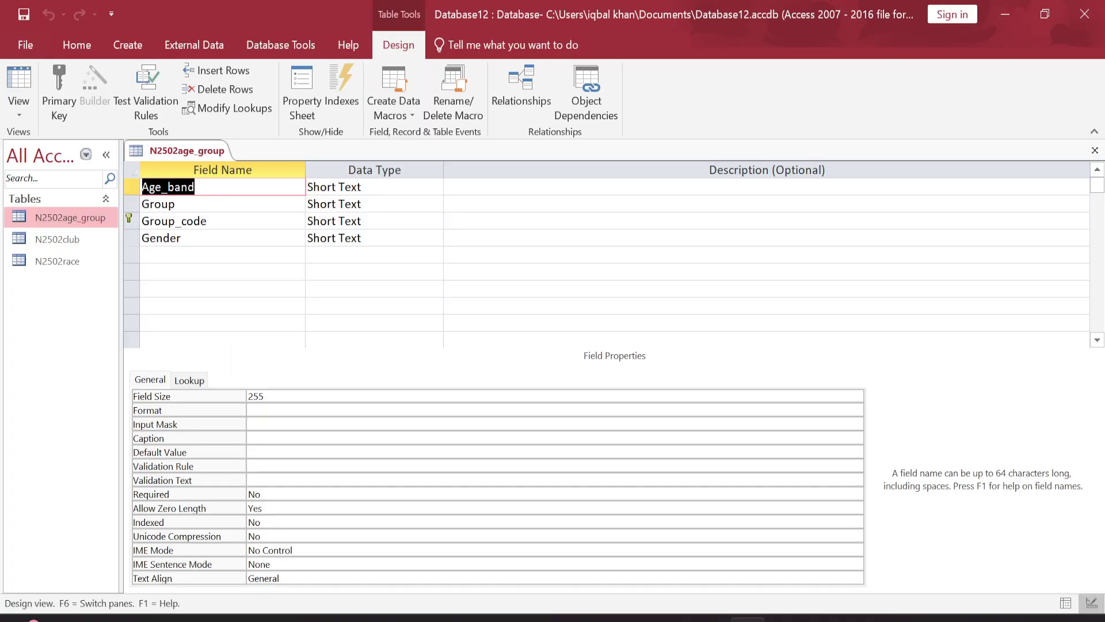
pyautogui.doubleClick(70, 220)
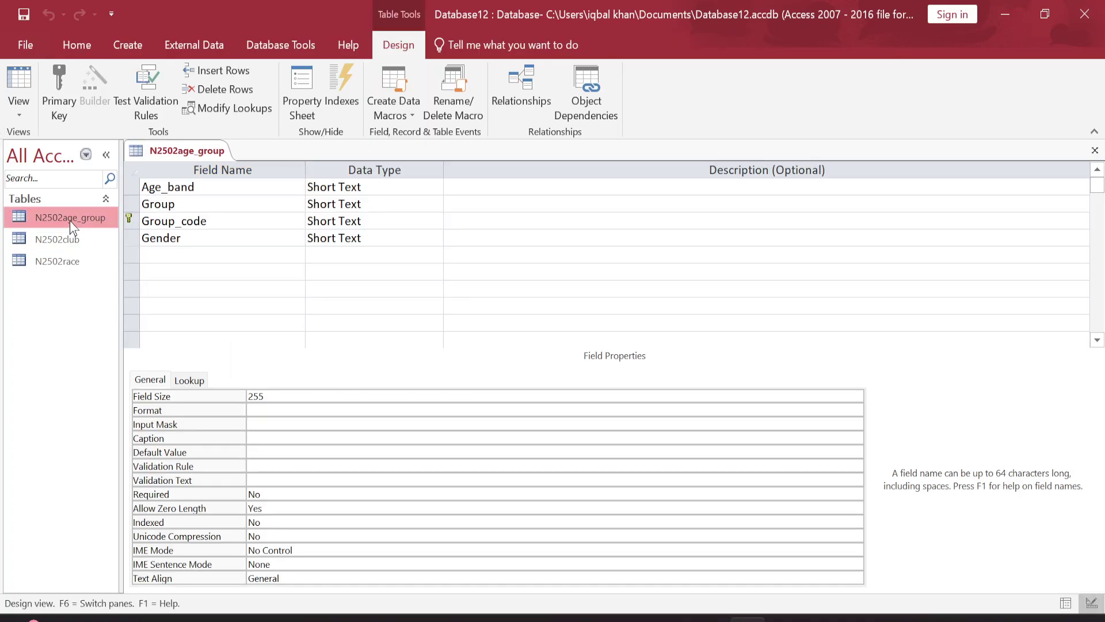
pyautogui.rightClick(175, 155)
pyautogui.click(226, 206)
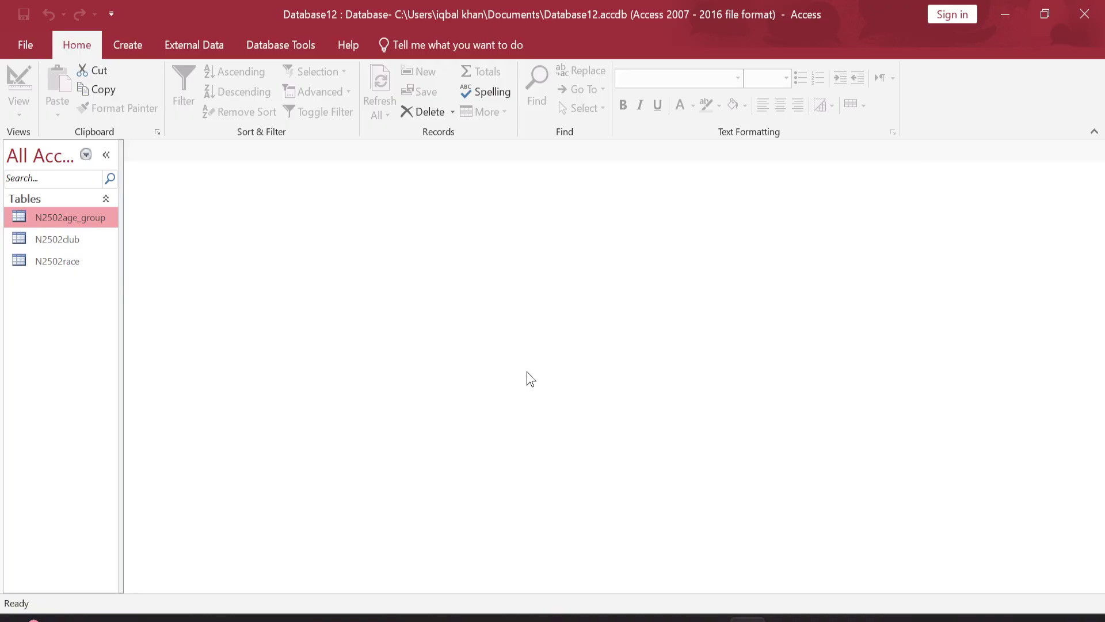
# Step: In the question paper PDF, highlight question 19's "one-to-many relationships as links between" and the Club_code and Club_no field names
pyautogui.click(595, 619)
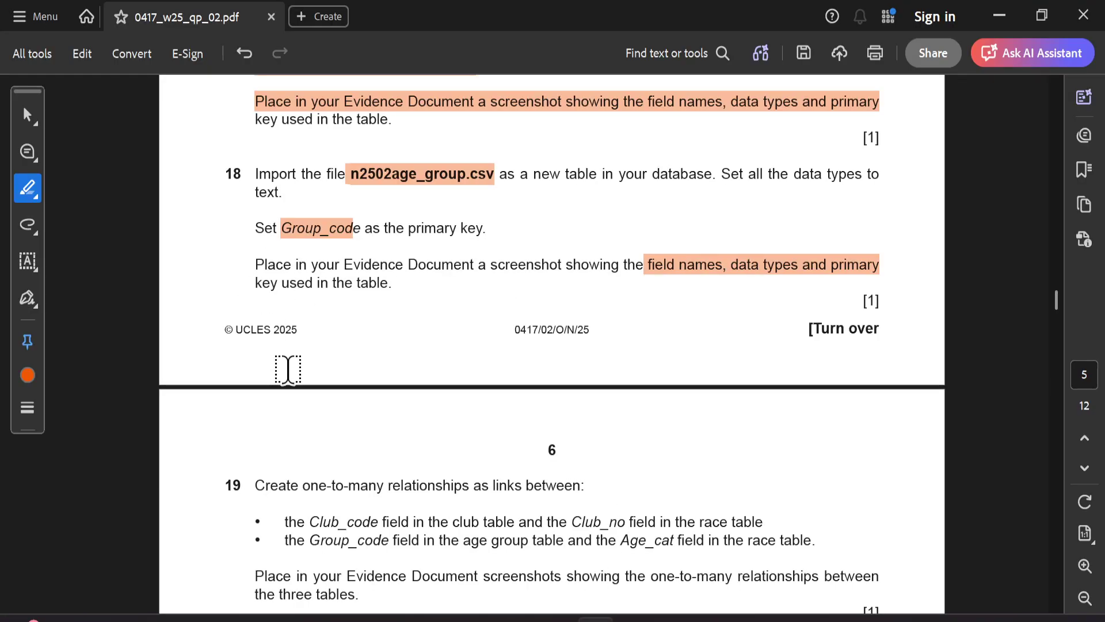
pyautogui.scroll(-2, 311, 368)
pyautogui.moveTo(301, 341); pyautogui.dragTo(575, 345)
pyautogui.scroll(-1, 435, 374)
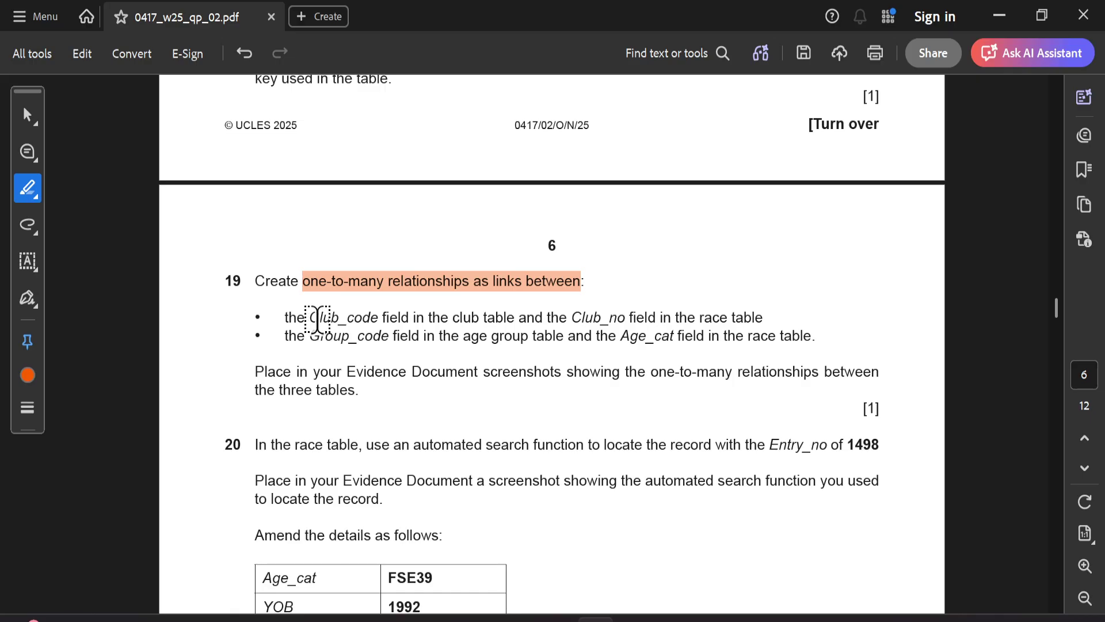
pyautogui.moveTo(316, 317); pyautogui.dragTo(379, 318)
pyautogui.moveTo(573, 318); pyautogui.dragTo(627, 318)
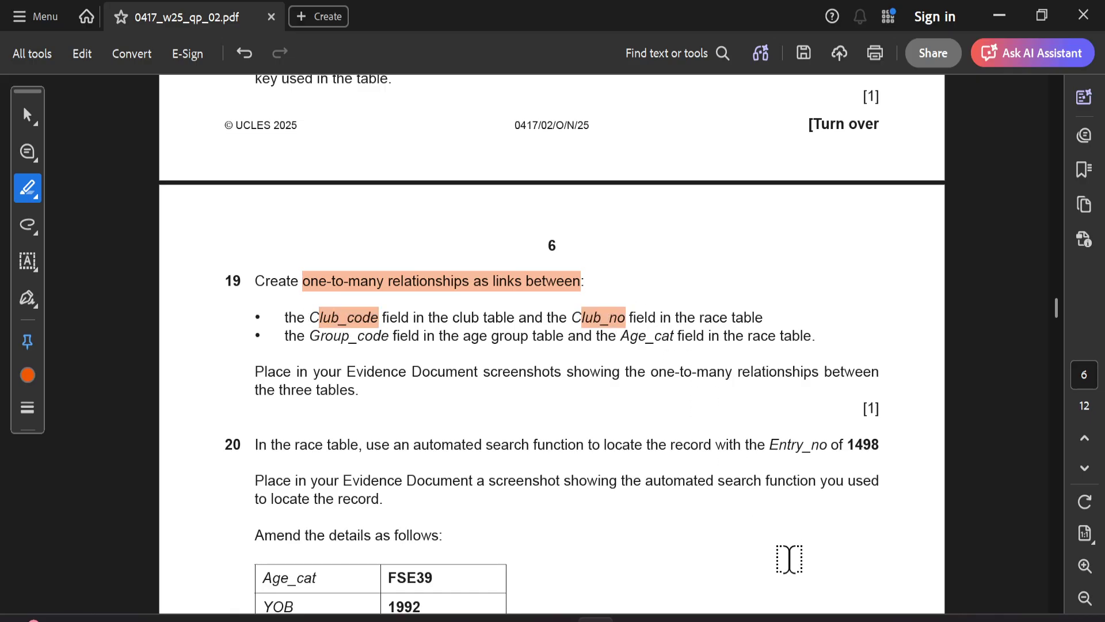
# Step: Switch to Access, open the Relationships window and add the N2502age_group, N2502club and N2502race tables to it
pyautogui.click(748, 618)
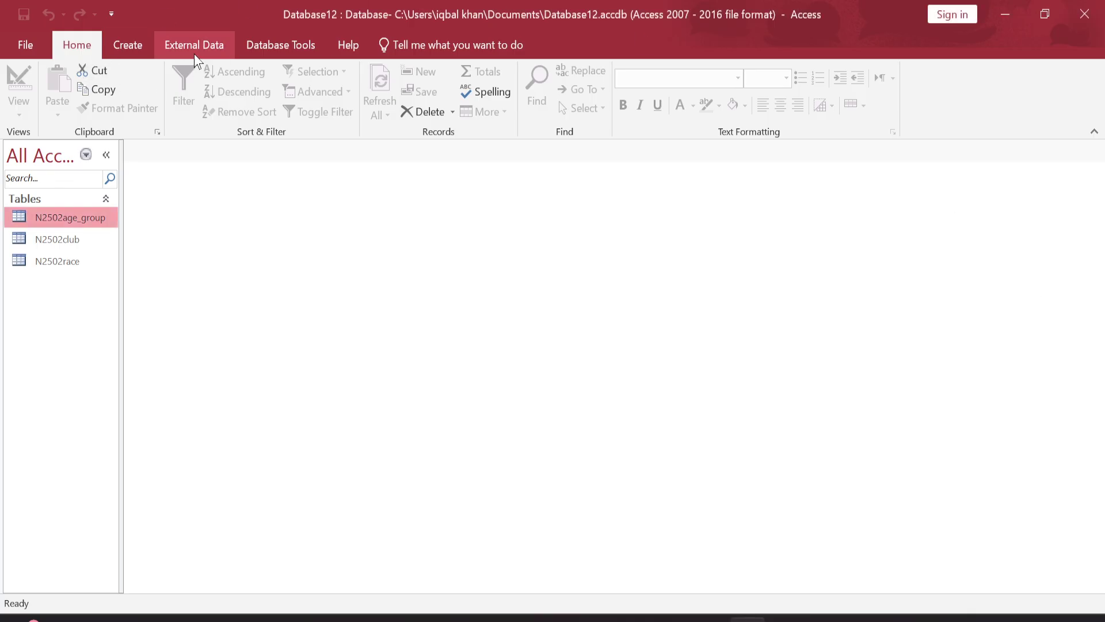
pyautogui.click(298, 50)
pyautogui.click(187, 87)
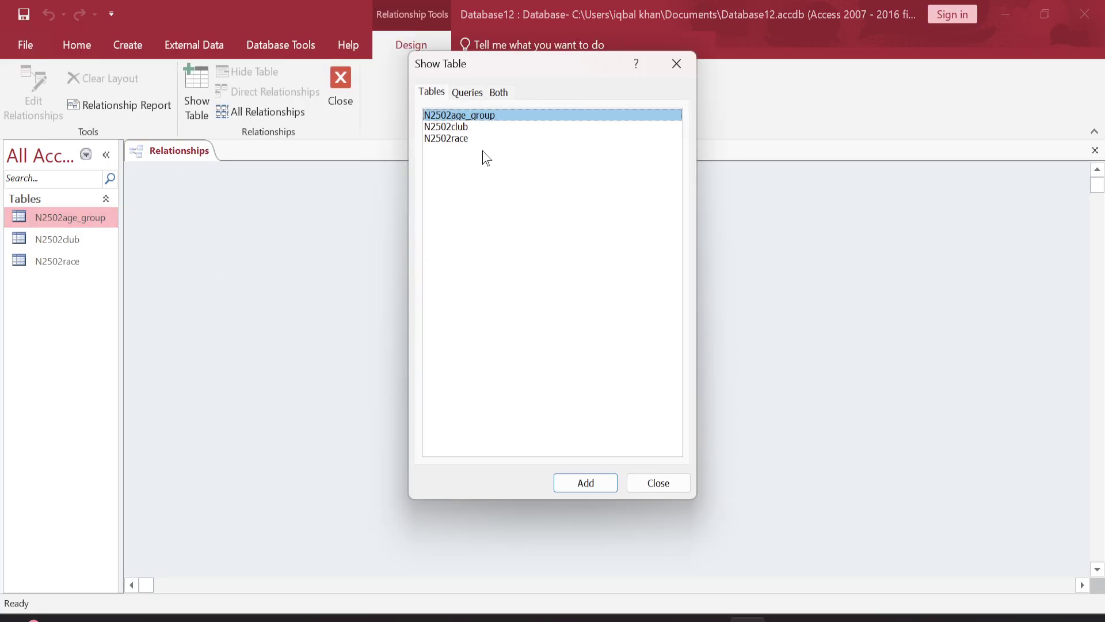
pyautogui.keyDown('shift'); pyautogui.click(459, 140); pyautogui.keyUp('shift')
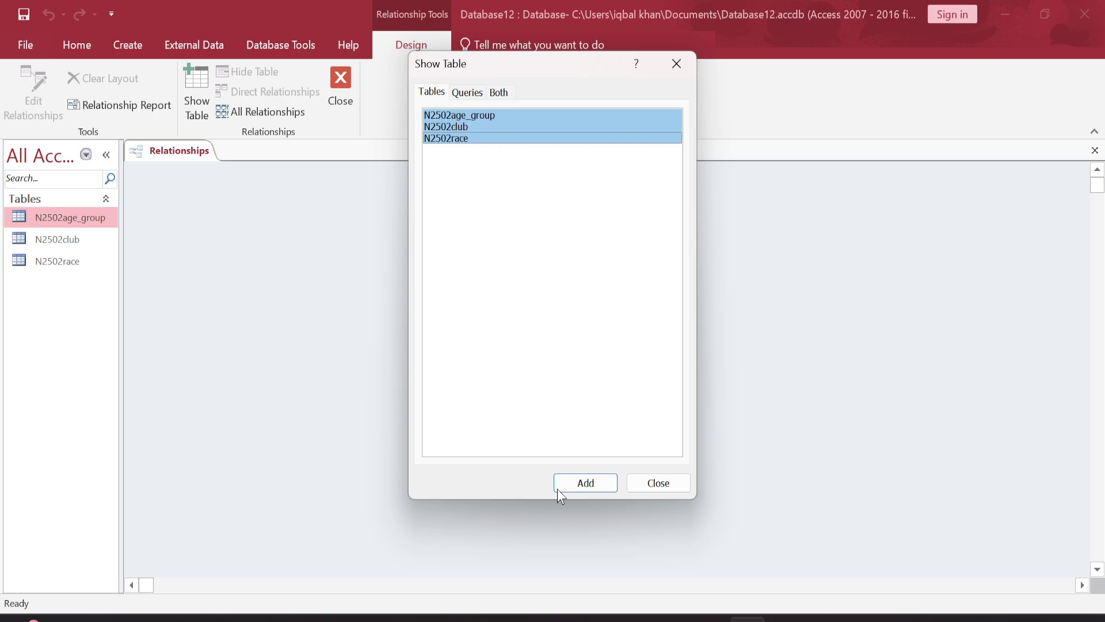
pyautogui.click(585, 483)
pyautogui.click(677, 65)
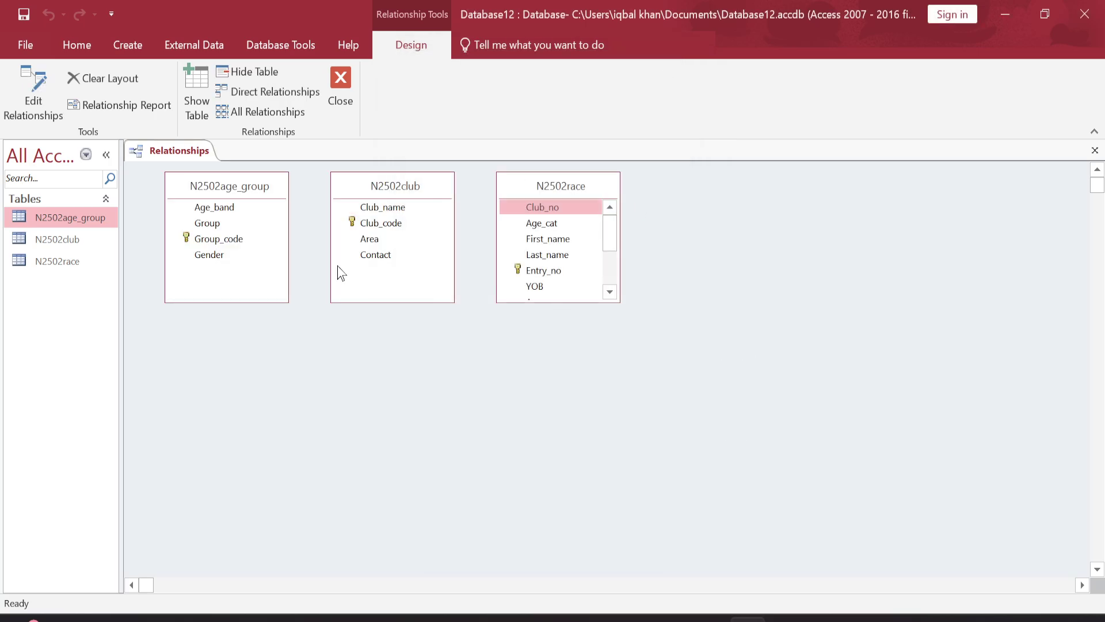
# Step: Lengthen the N2502race box to show all its fields and the N2502age_group box, and recheck question 19's link fields in the PDF
pyautogui.click(385, 226)
pyautogui.moveTo(598, 302); pyautogui.dragTo(600, 406)
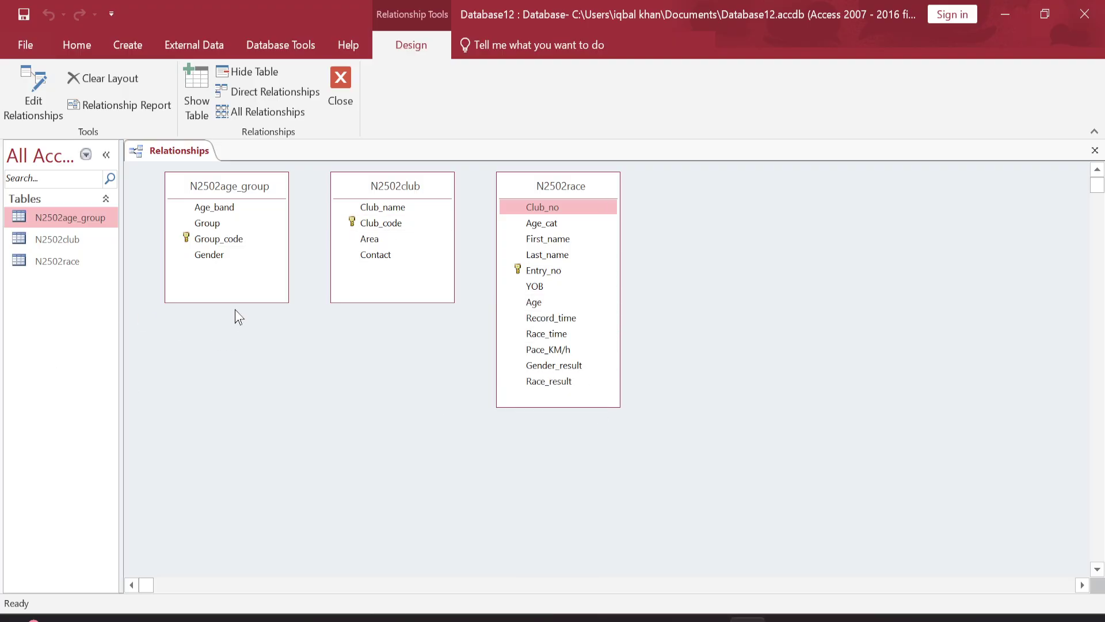
pyautogui.moveTo(237, 303); pyautogui.dragTo(236, 356)
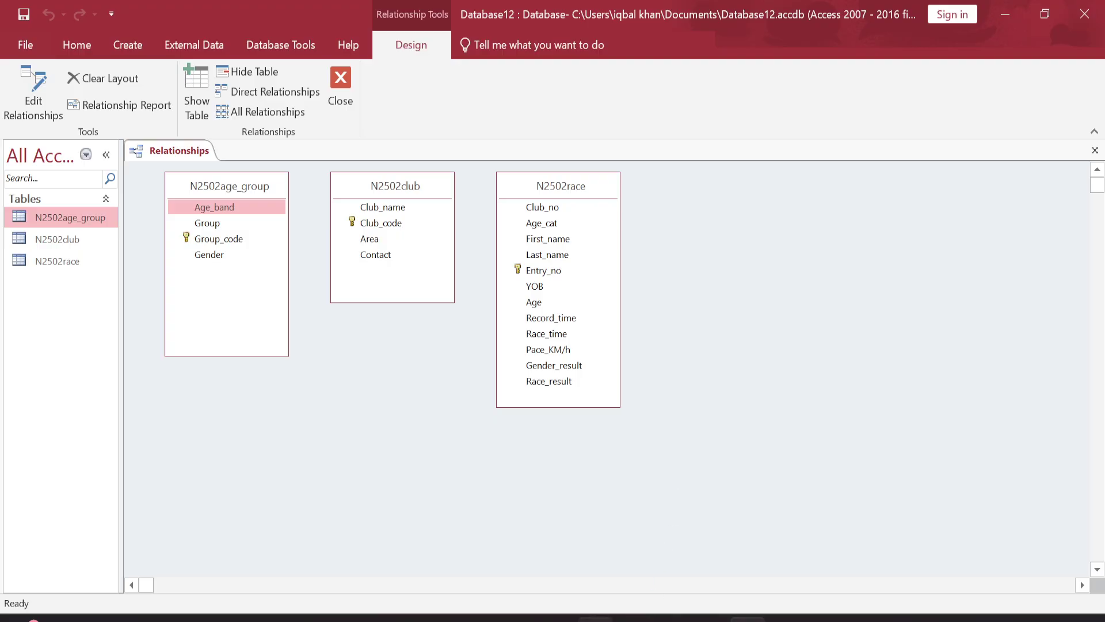
pyautogui.hotkey('alt', 'Tab')
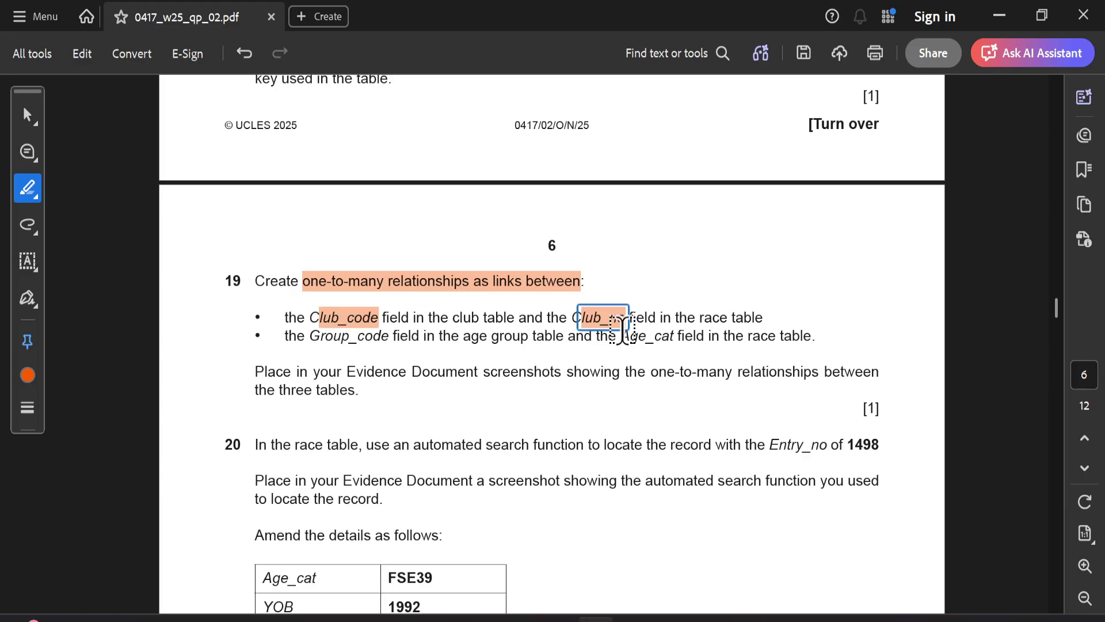
pyautogui.hotkey('alt', 'Tab')
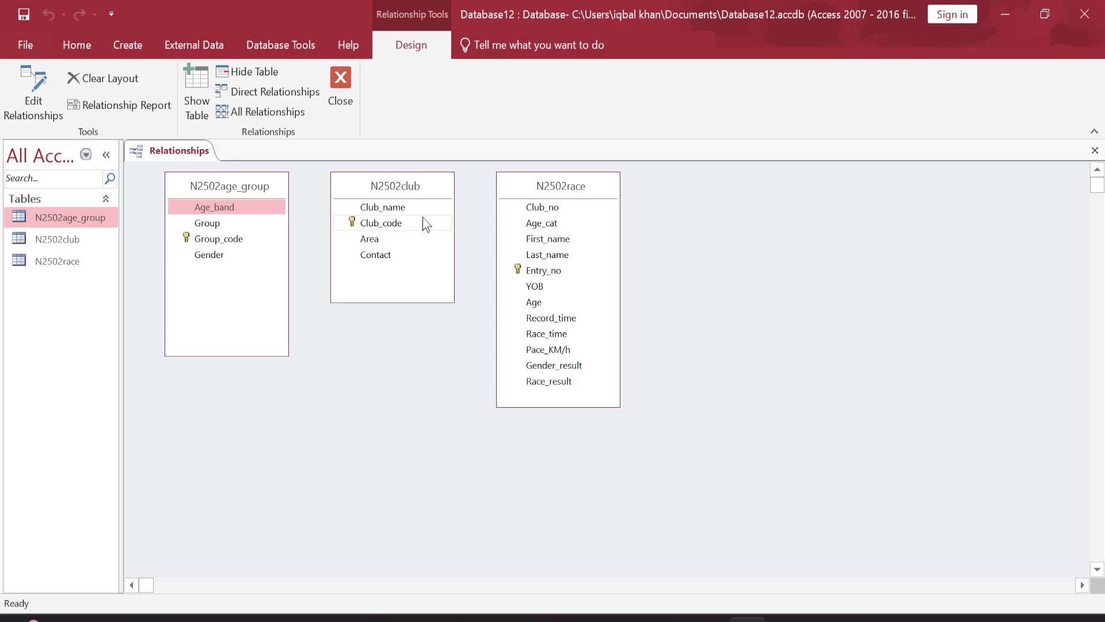
# Step: Create a one-to-many relationship linking Club_code in N2502club to Club_no in N2502race
pyautogui.moveTo(390, 225); pyautogui.dragTo(466, 228)
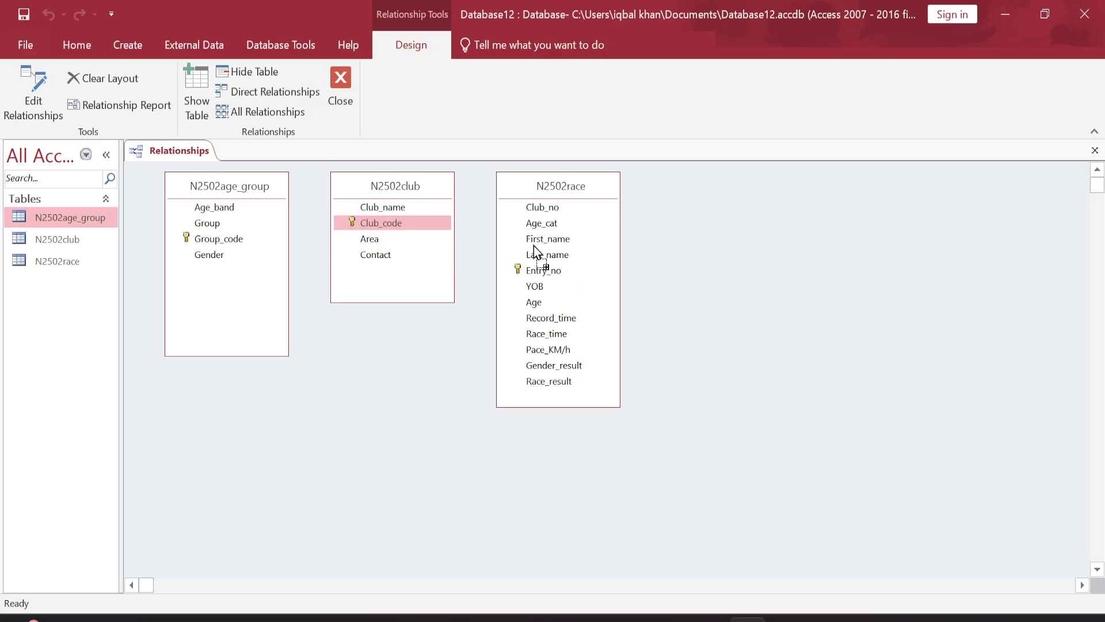
pyautogui.moveTo(539, 208); pyautogui.dragTo(539, 208)
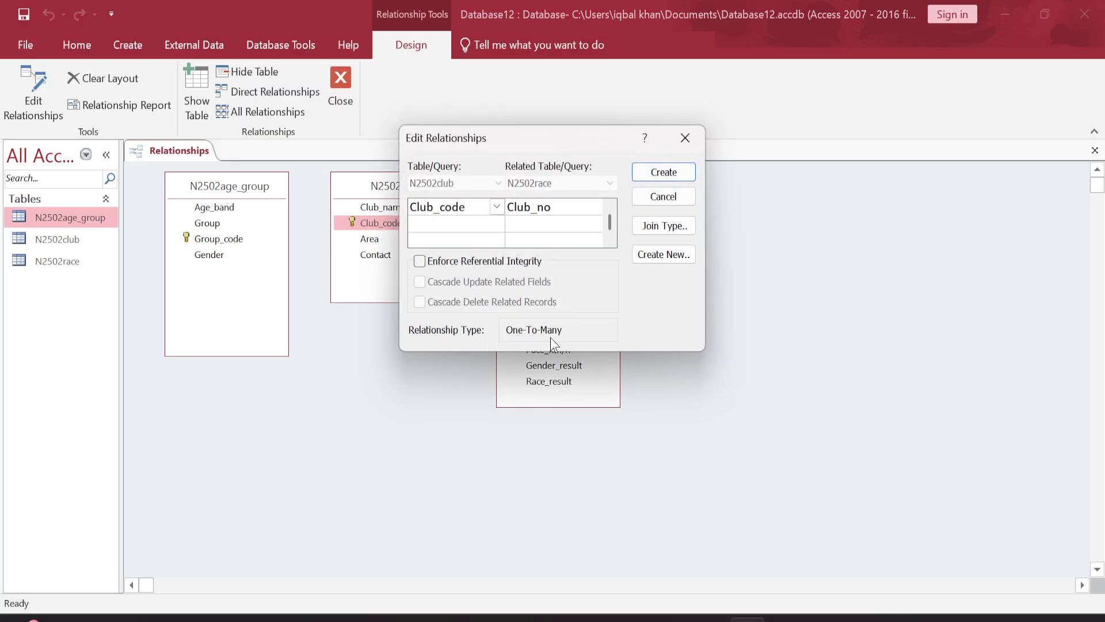
pyautogui.click(653, 172)
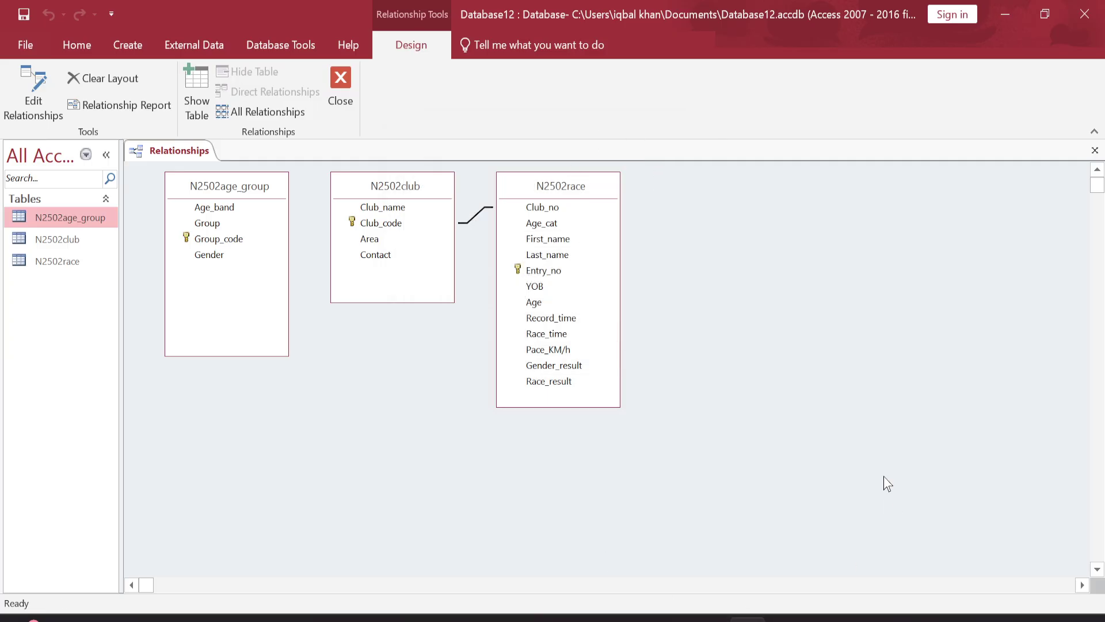
# Step: Switch to the question paper PDF and highlight the Group_code and Age_cat field names in question 19
pyautogui.hotkey('alt', 'Tab')
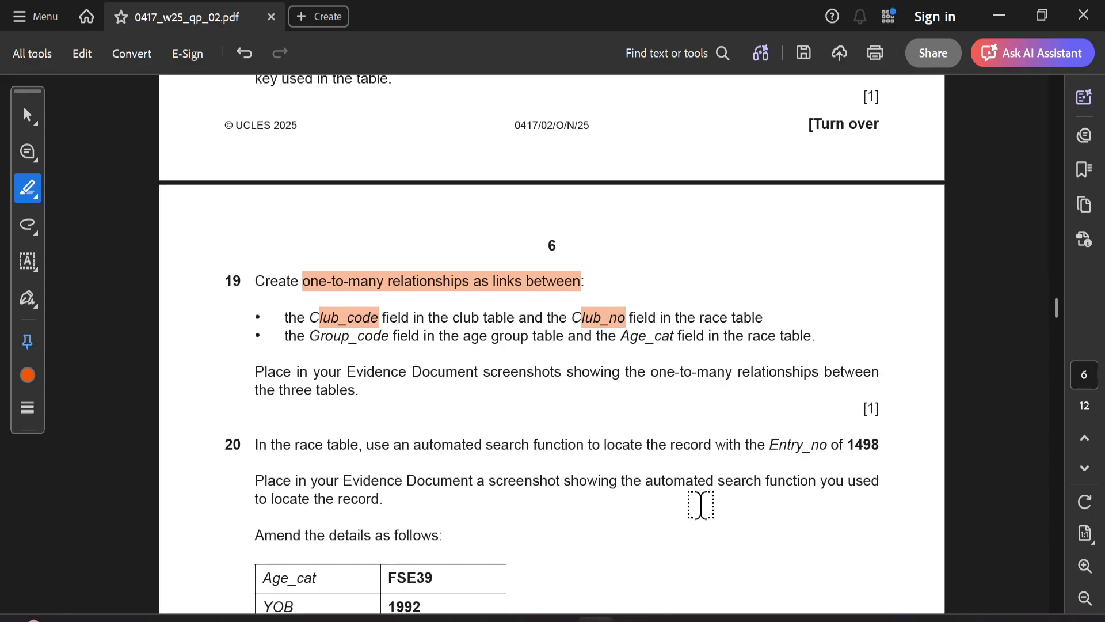
pyautogui.moveTo(321, 336); pyautogui.dragTo(381, 336)
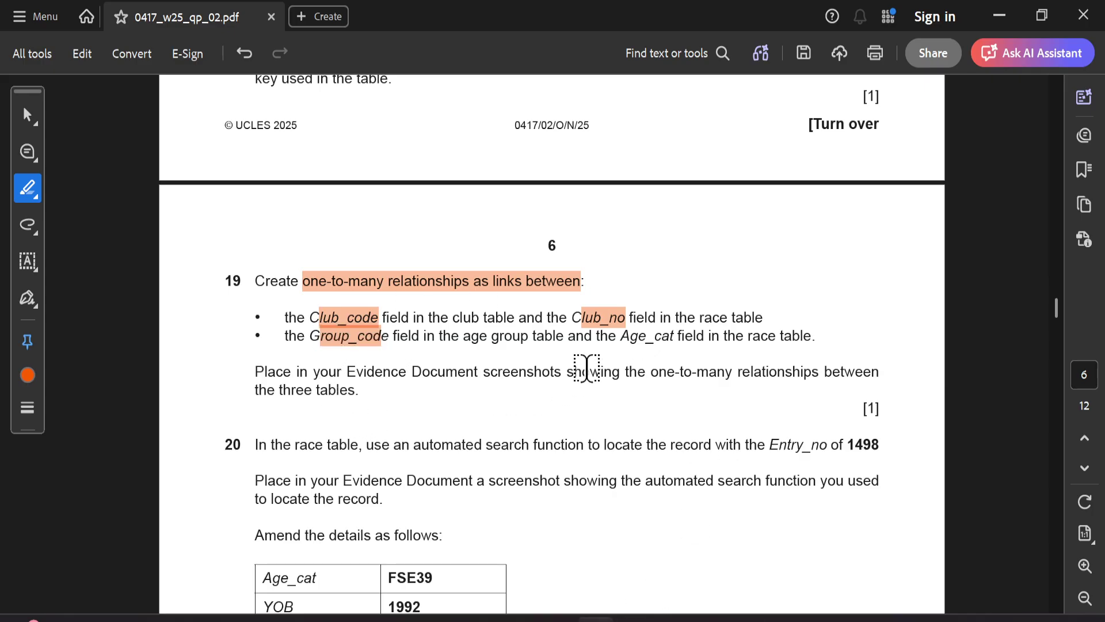
pyautogui.moveTo(620, 336); pyautogui.dragTo(675, 341)
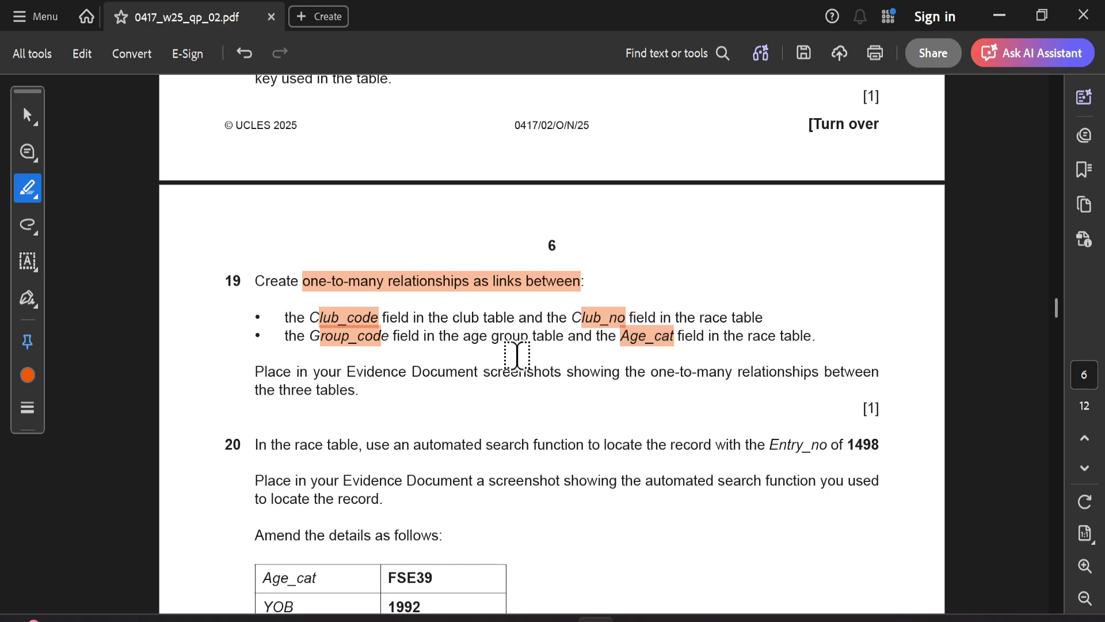
# Step: Back in Access, move the N2502age_group box beyond N2502race and link its Group_code one-to-many to Age_cat in N2502race
pyautogui.hotkey('alt', 'Tab')
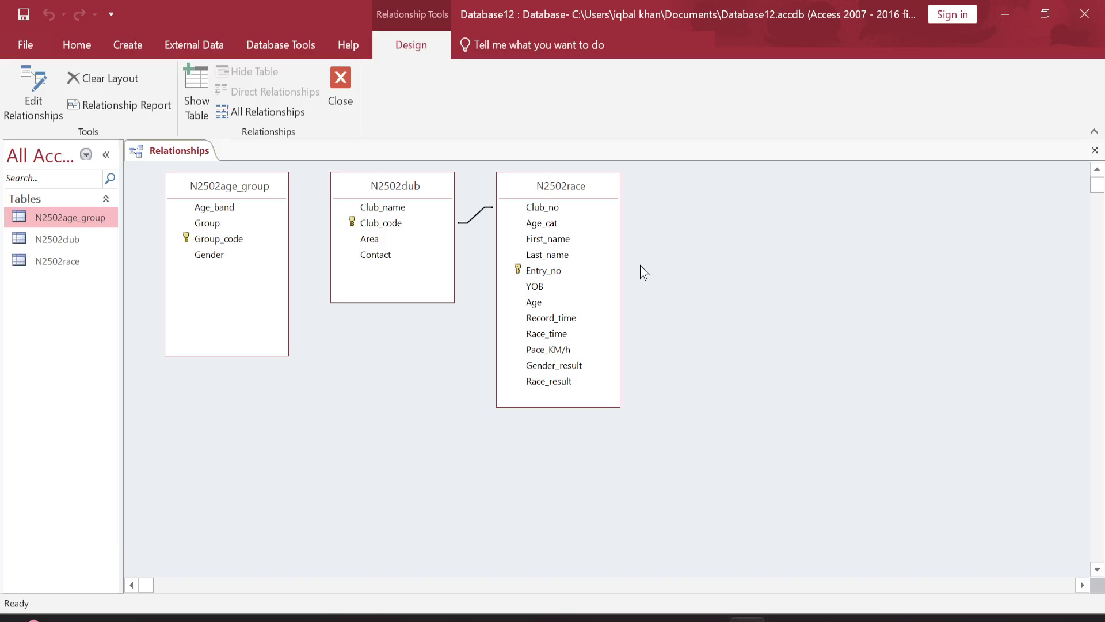
pyautogui.moveTo(219, 240); pyautogui.dragTo(260, 241)
pyautogui.hotkey('alt', 'Tab')
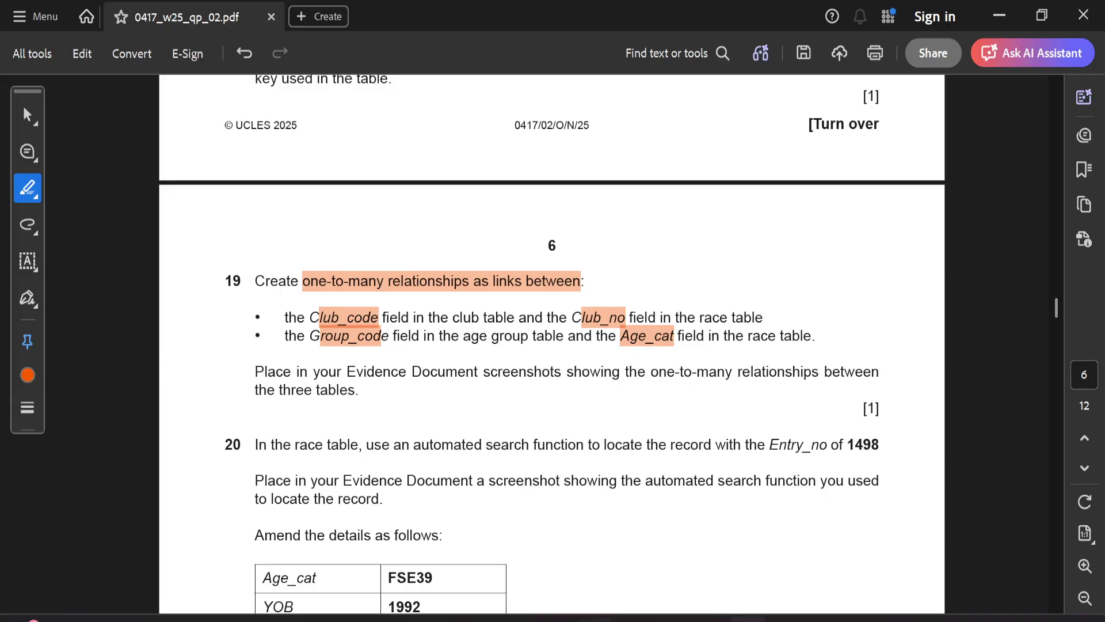
pyautogui.hotkey('alt', 'Tab')
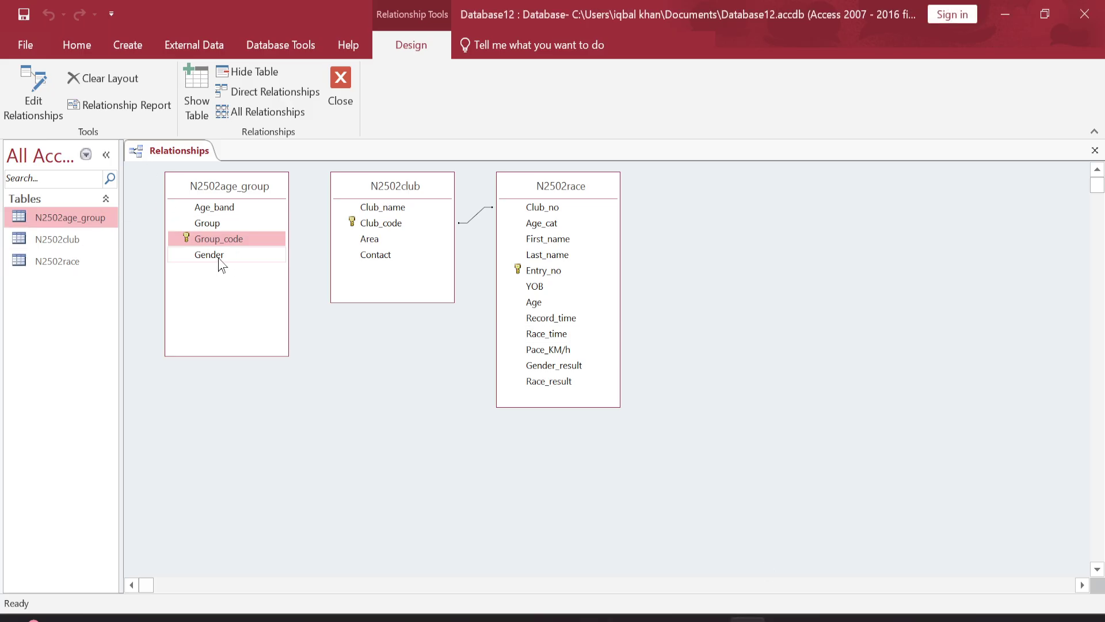
pyautogui.moveTo(232, 196); pyautogui.dragTo(750, 197)
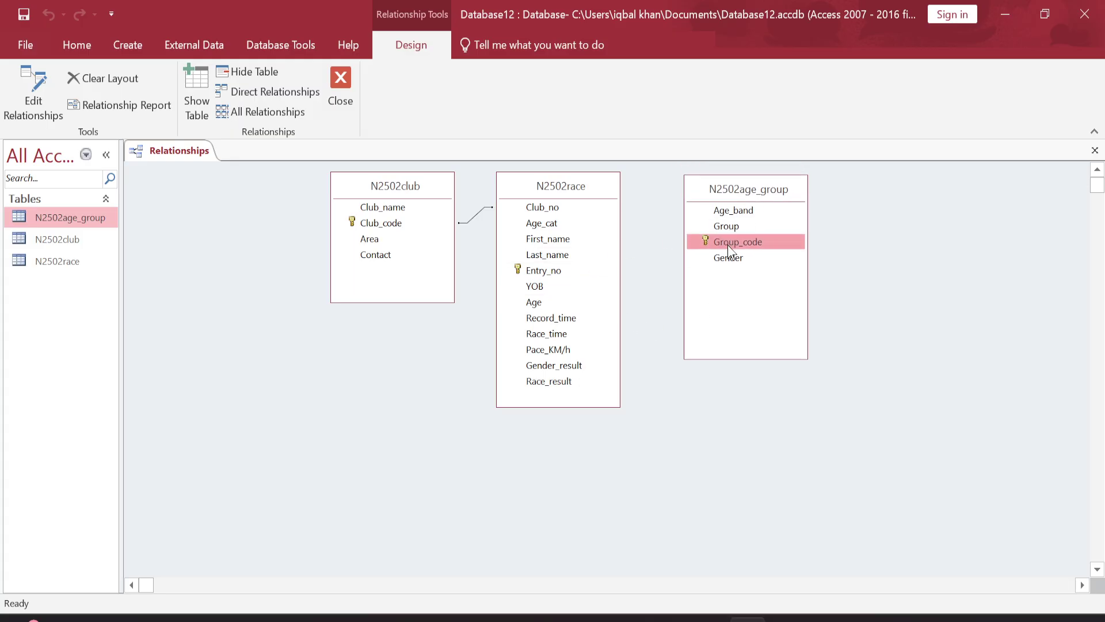
pyautogui.moveTo(689, 241); pyautogui.dragTo(679, 252)
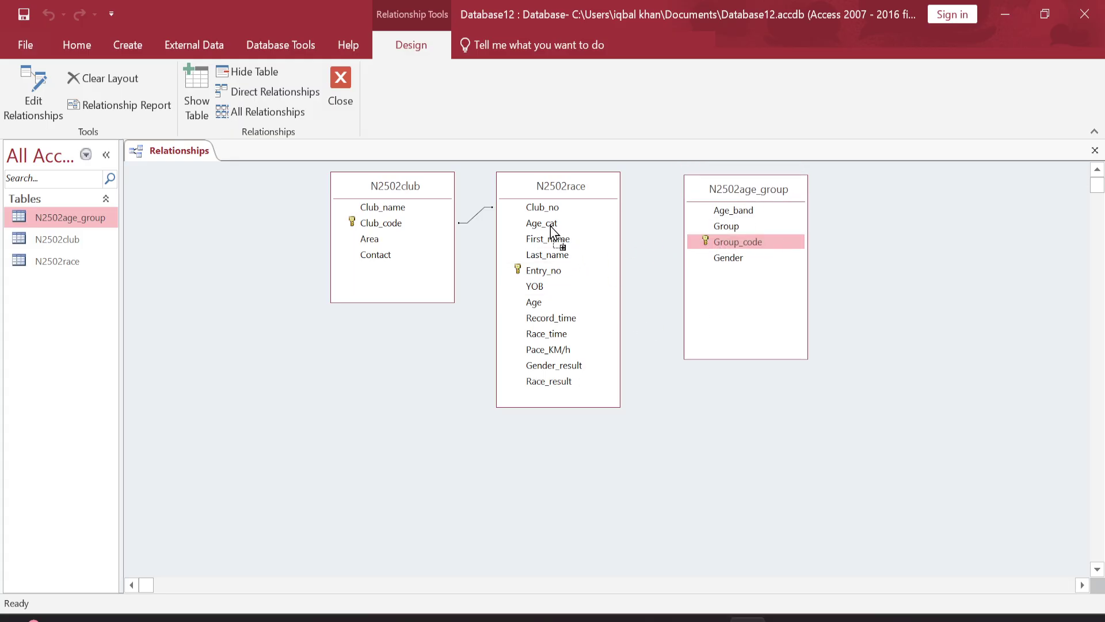
pyautogui.moveTo(550, 227); pyautogui.dragTo(551, 227)
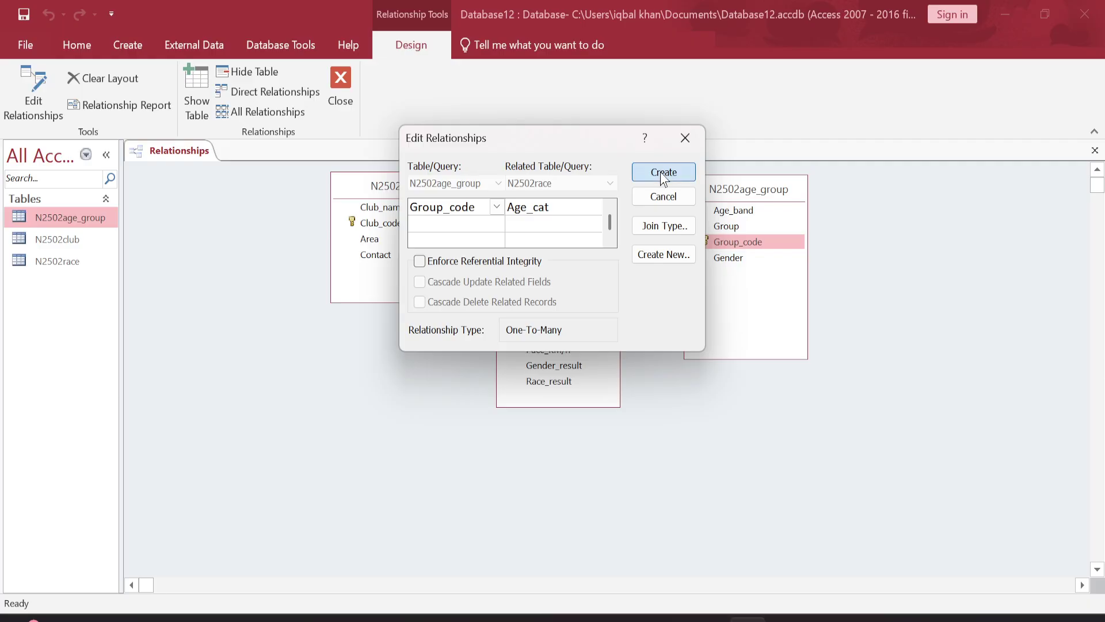
pyautogui.click(663, 173)
# Step: Rearrange the table boxes so N2502race sits between N2502club and N2502age_group with both relationship lines clear
pyautogui.moveTo(411, 187)
pyautogui.mouseDown()
pyautogui.moveTo(254, 232)
pyautogui.moveTo(250, 208)
pyautogui.mouseUp()
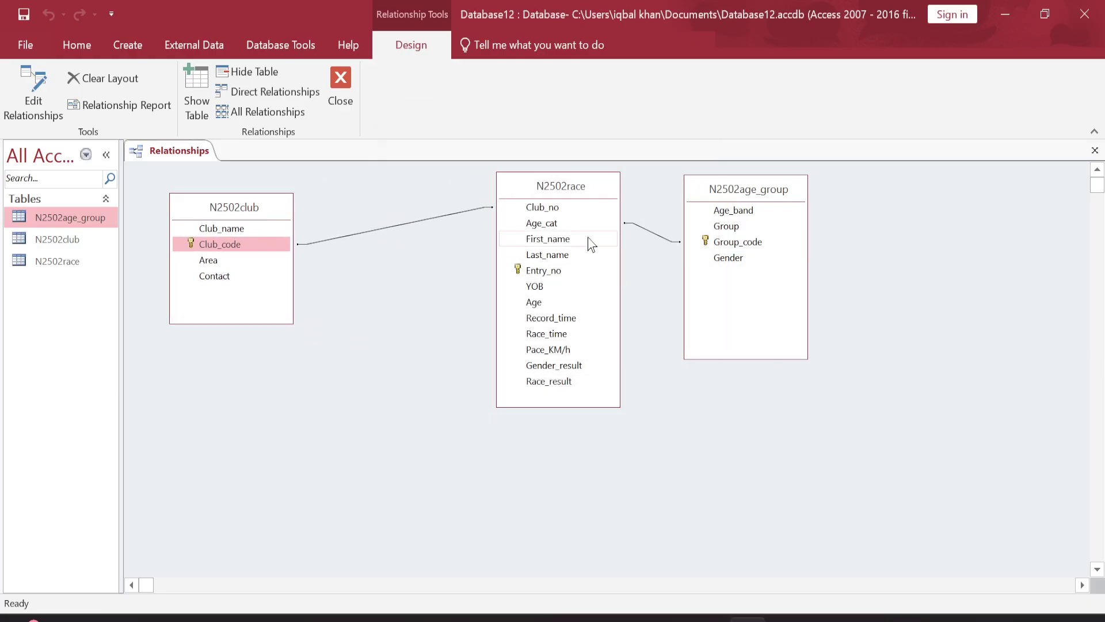
pyautogui.moveTo(557, 191); pyautogui.dragTo(427, 200)
pyautogui.moveTo(719, 190); pyautogui.dragTo(584, 227)
# Step: View the club–race relationship's Edit Relationships dialog, positioned clear of the link lines for the evidence screenshot, and close it
pyautogui.click(33, 92)
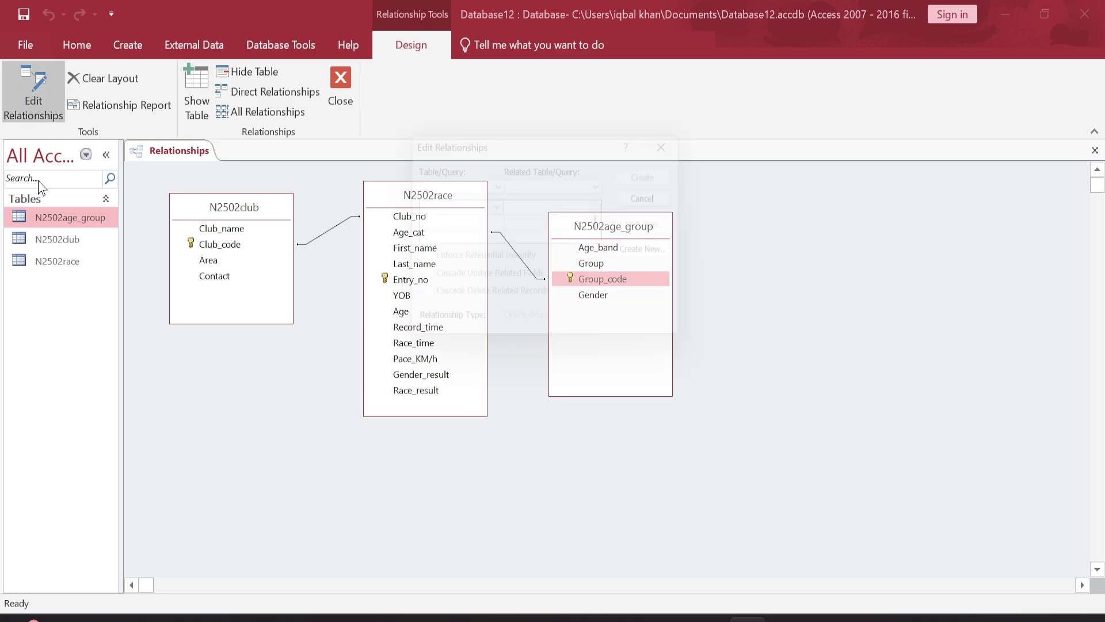
pyautogui.click(685, 138)
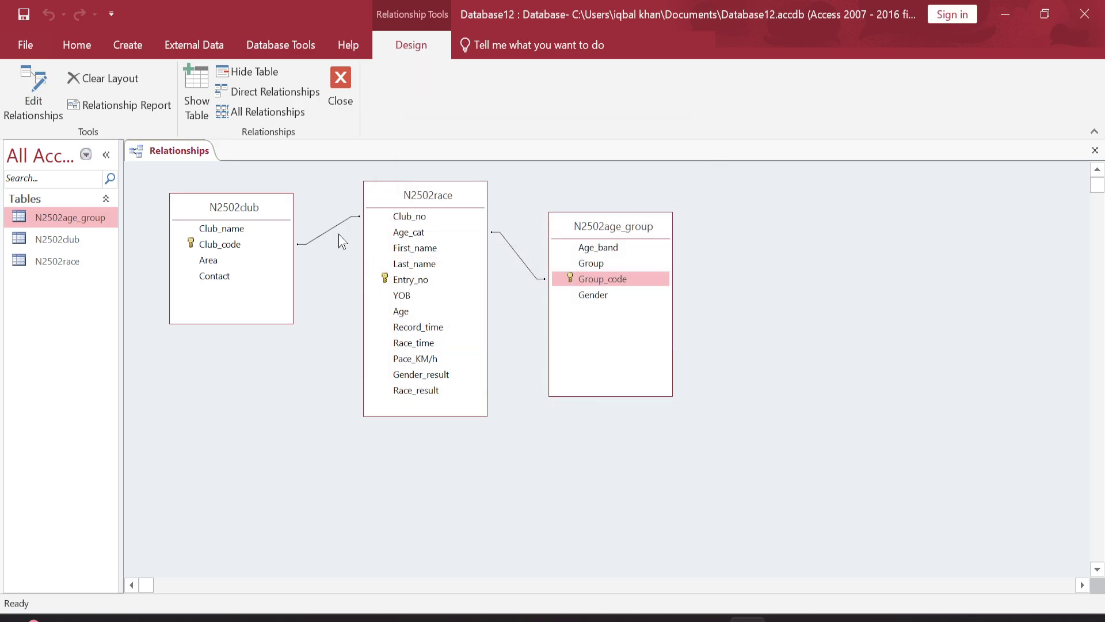
pyautogui.click(321, 233)
pyautogui.rightClick(321, 233)
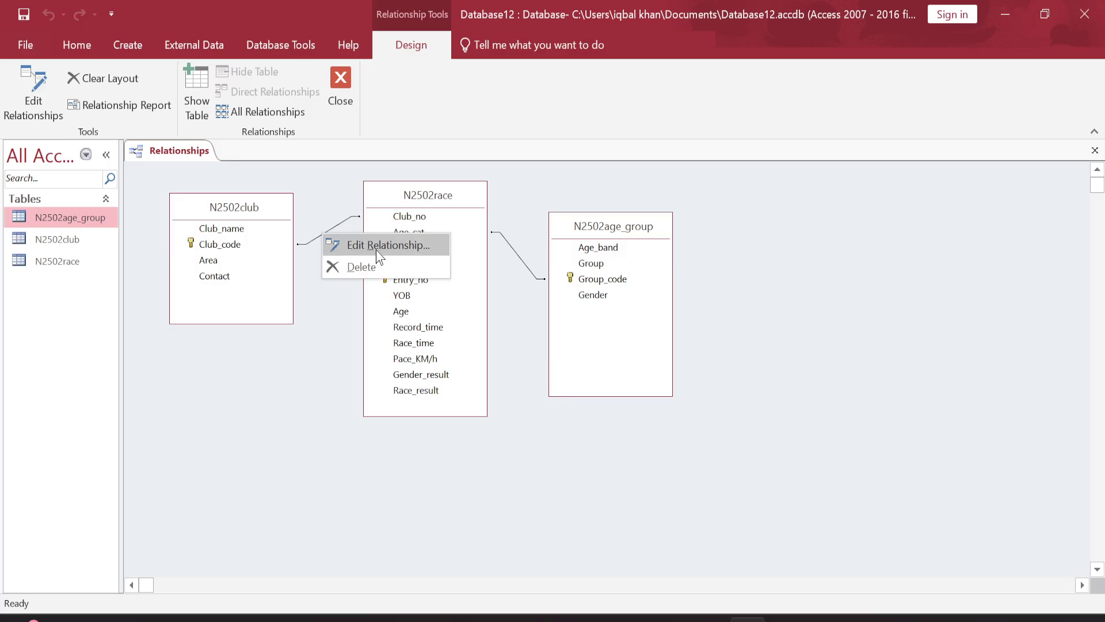
pyautogui.click(377, 248)
pyautogui.moveTo(566, 143); pyautogui.dragTo(670, 360)
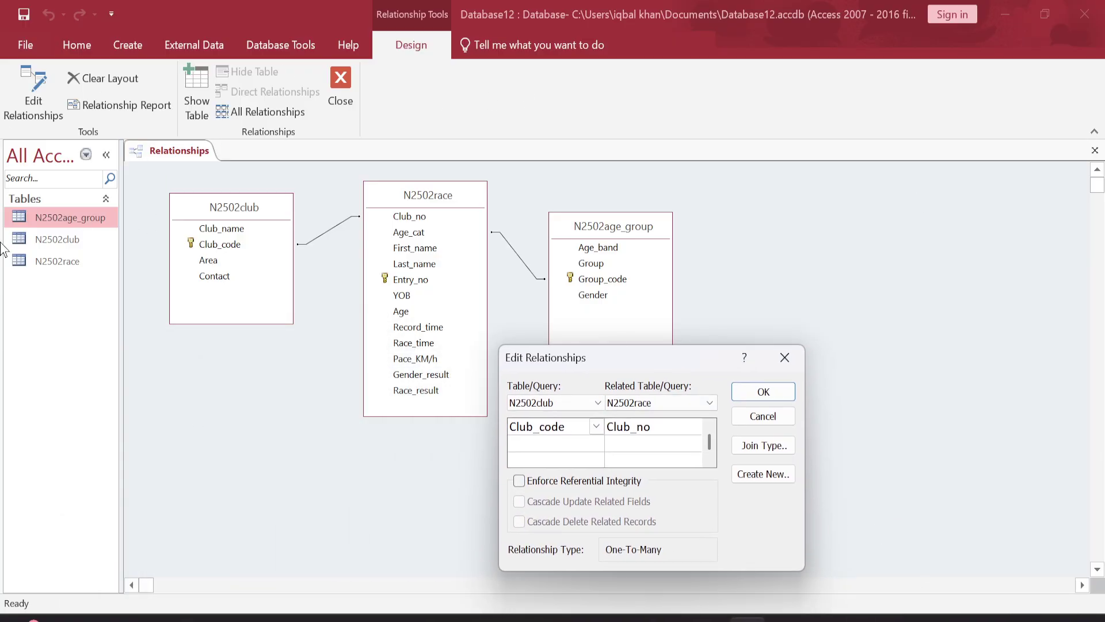
pyautogui.click(192, 147)
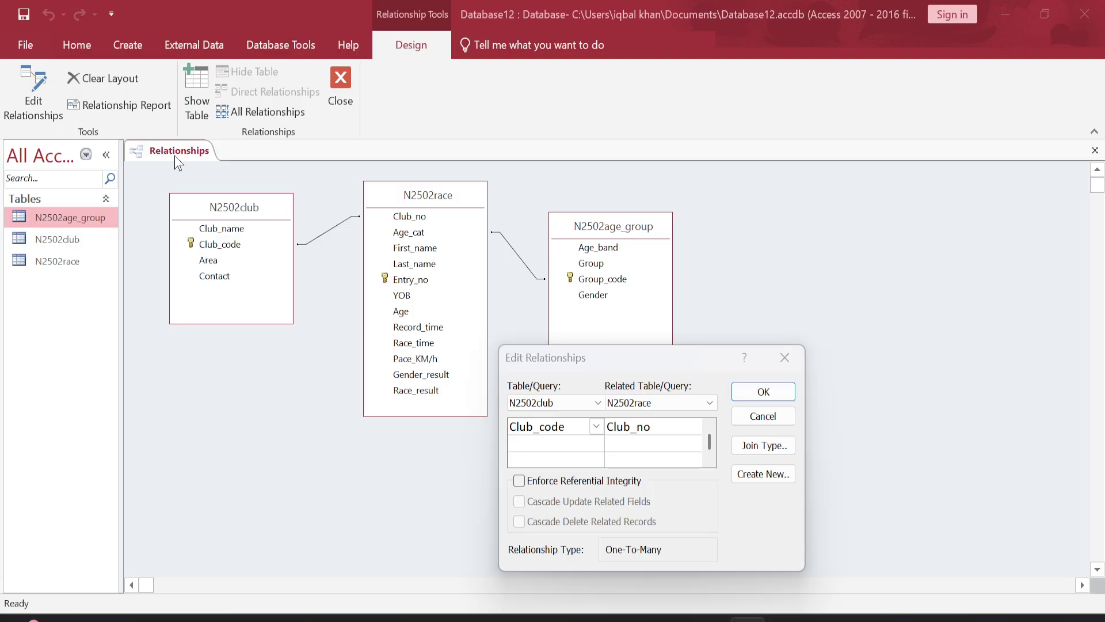
pyautogui.click(781, 398)
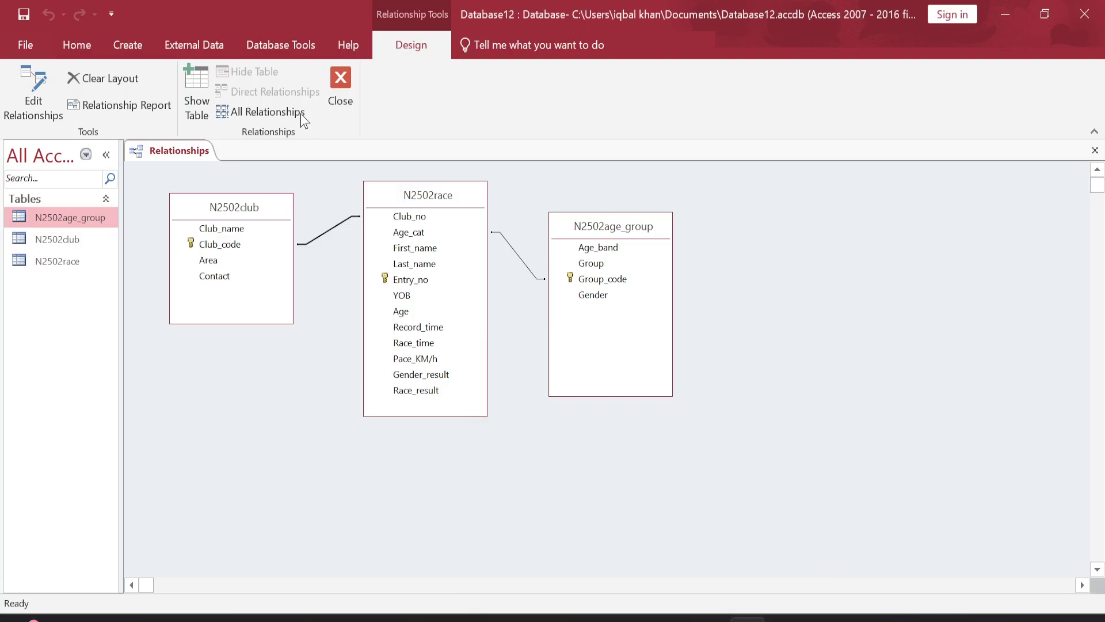
# Step: Save the relationships layout and close the Relationships window
pyautogui.rightClick(184, 153)
pyautogui.click(229, 164)
pyautogui.rightClick(192, 153)
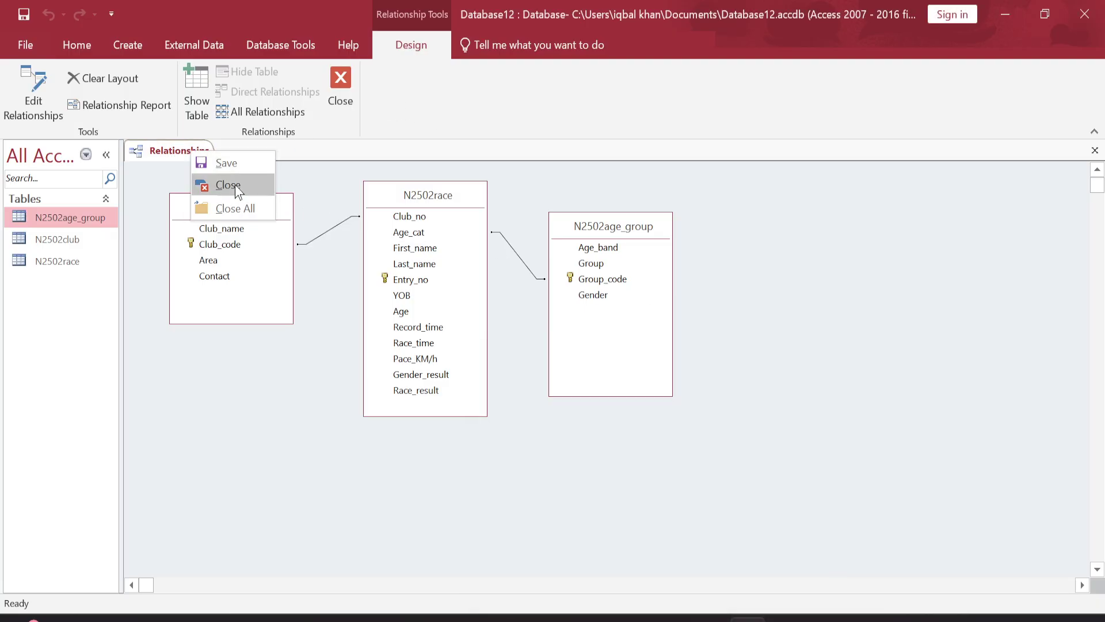
pyautogui.click(234, 185)
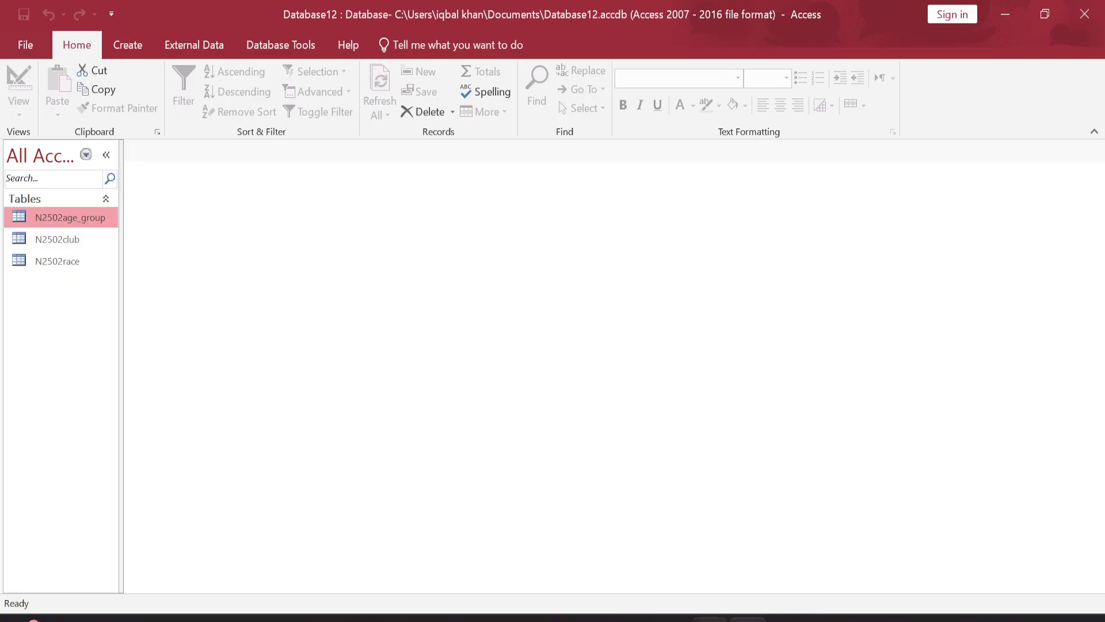
# Step: In the question paper PDF, highlight question 20's instruction to locate the race table record with Entry_no 1498 by automated search
pyautogui.hotkey('alt', 'Tab')
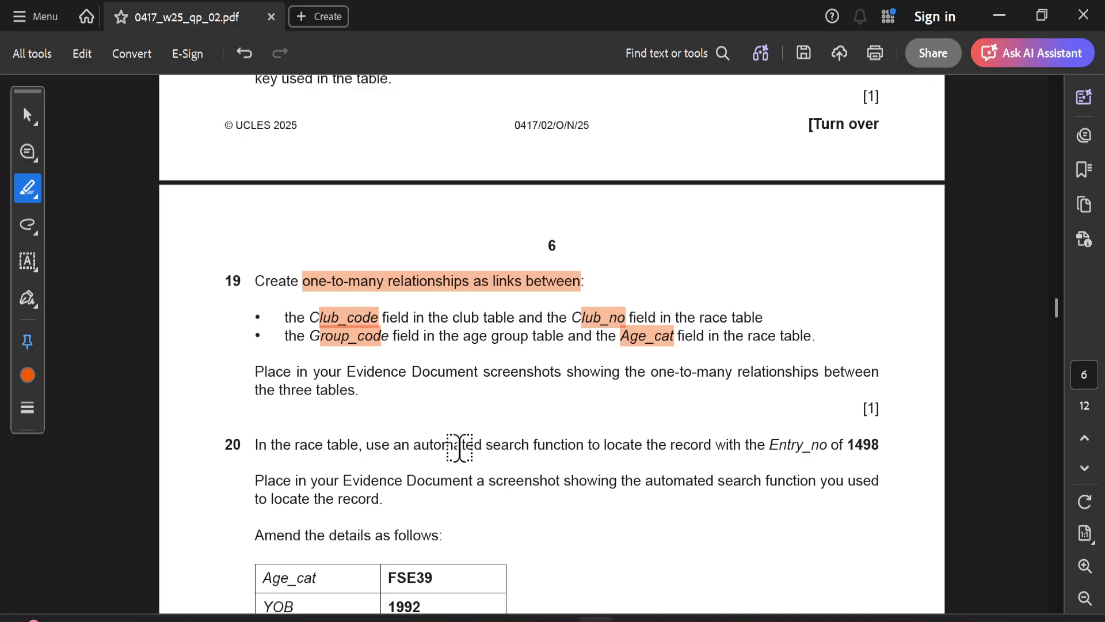
pyautogui.scroll(-3, 457, 447)
pyautogui.scroll(-2, 439, 414)
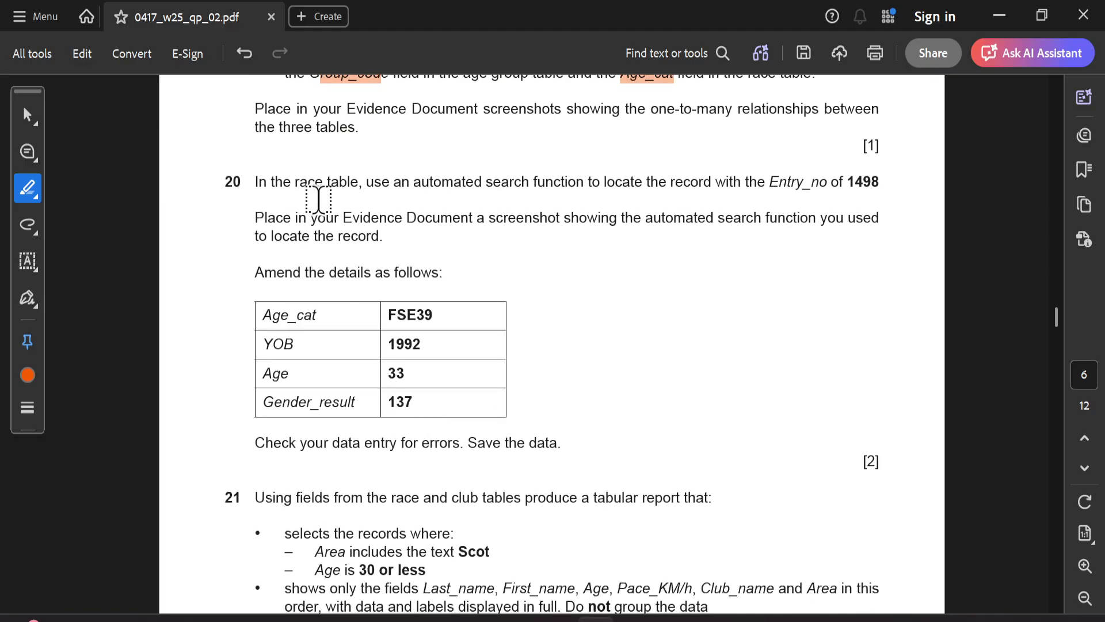
pyautogui.moveTo(295, 182); pyautogui.dragTo(886, 182)
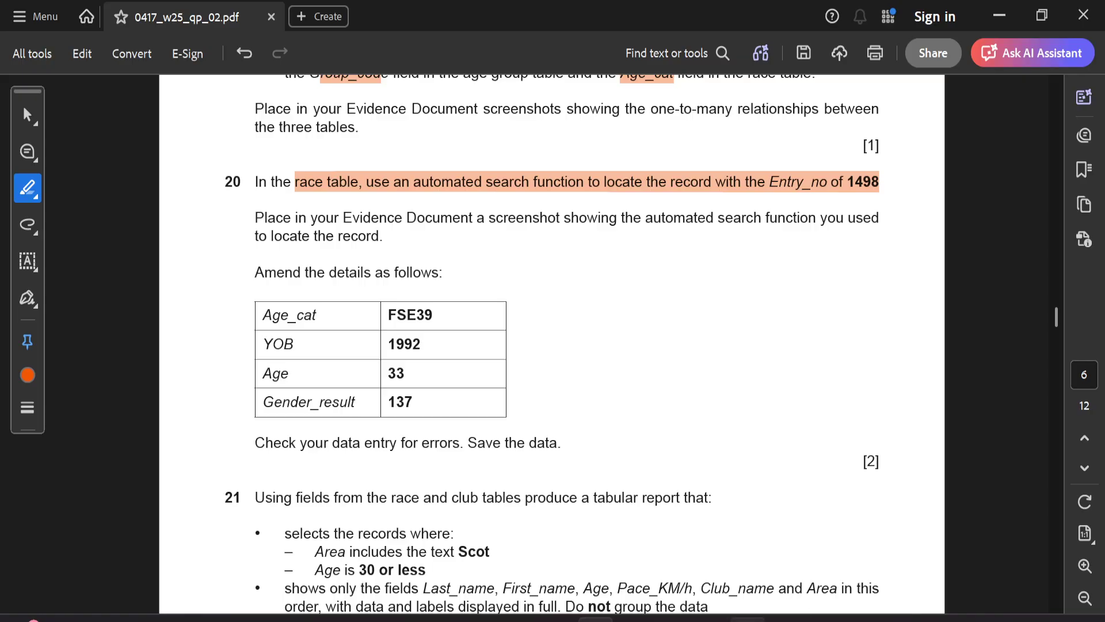
# Step: Switch to Access, open the N2502race table and bring up its Find and Replace dialog
pyautogui.click(749, 619)
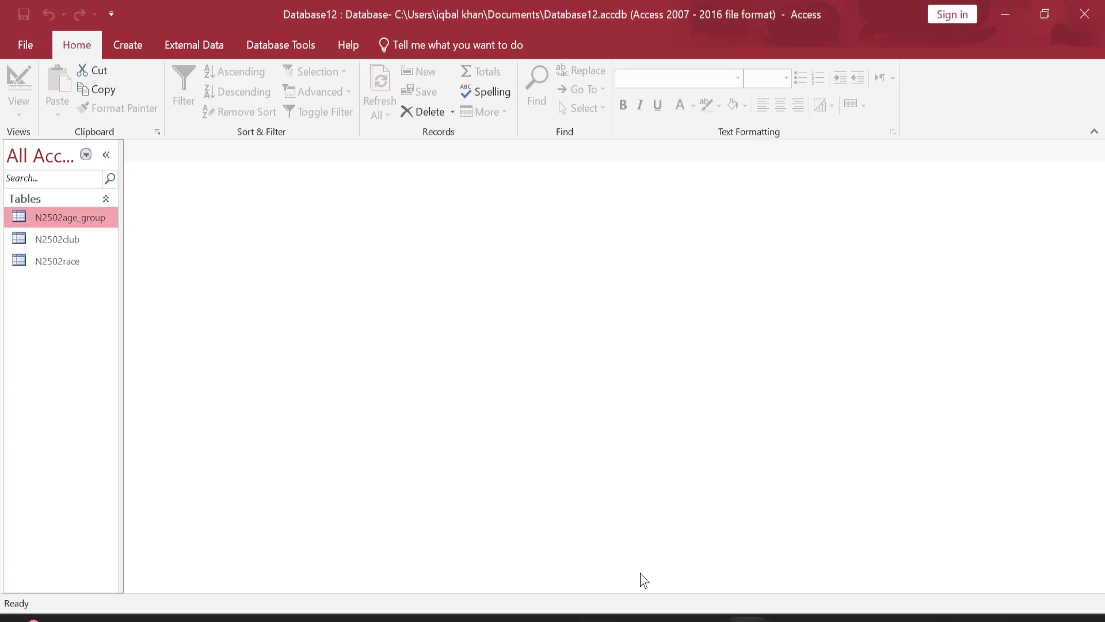
pyautogui.click(634, 619)
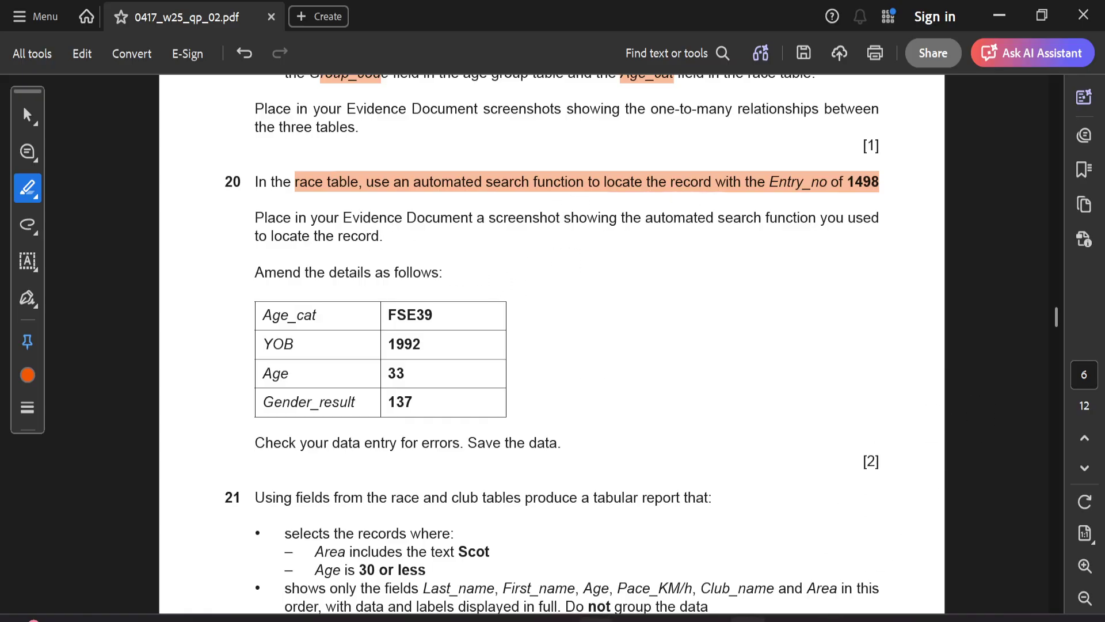
pyautogui.hotkey('alt', 'Tab')
pyautogui.doubleClick(72, 263)
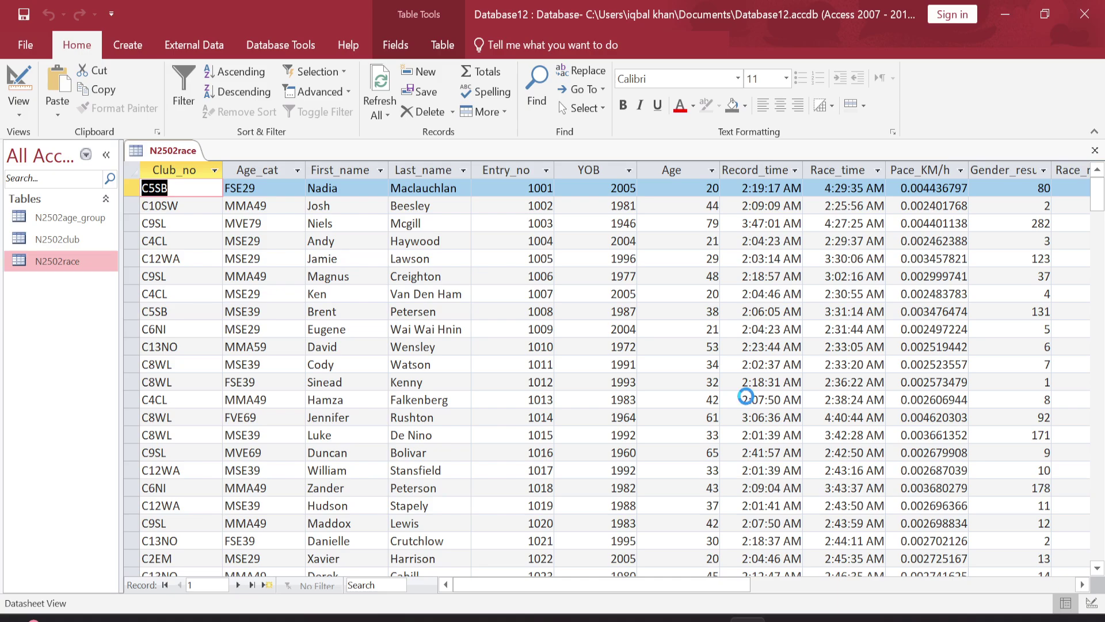
pyautogui.hotkey('ctrl', 'f')
pyautogui.moveTo(556, 311); pyautogui.dragTo(553, 225)
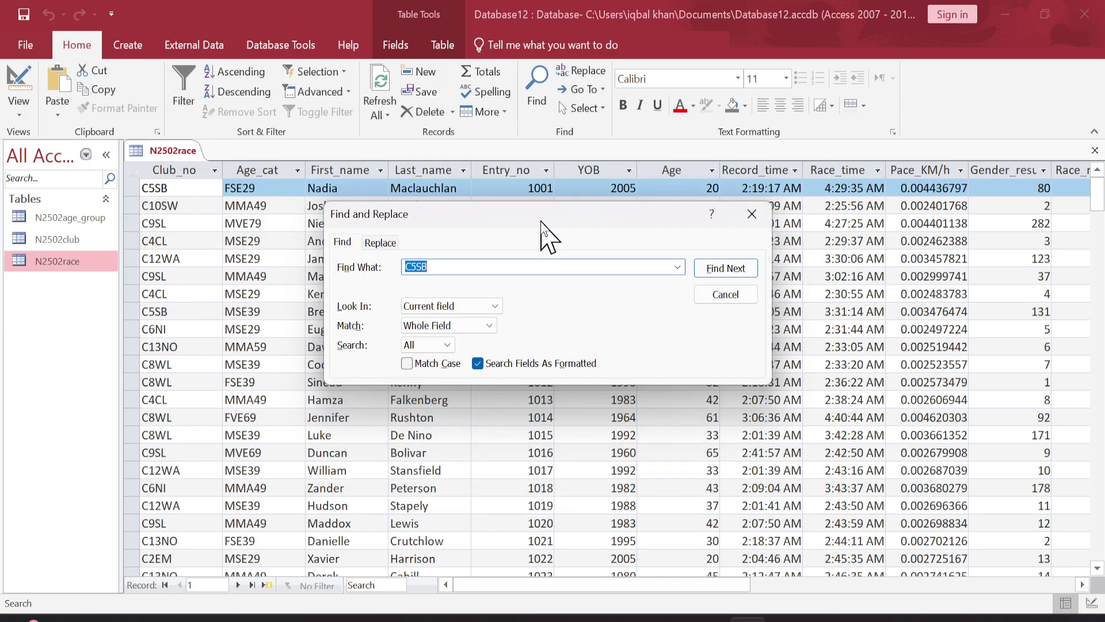
# Step: Recheck the entry number in the PDF and try to find 1498 in the race table's current field, matching the whole field
pyautogui.click(595, 619)
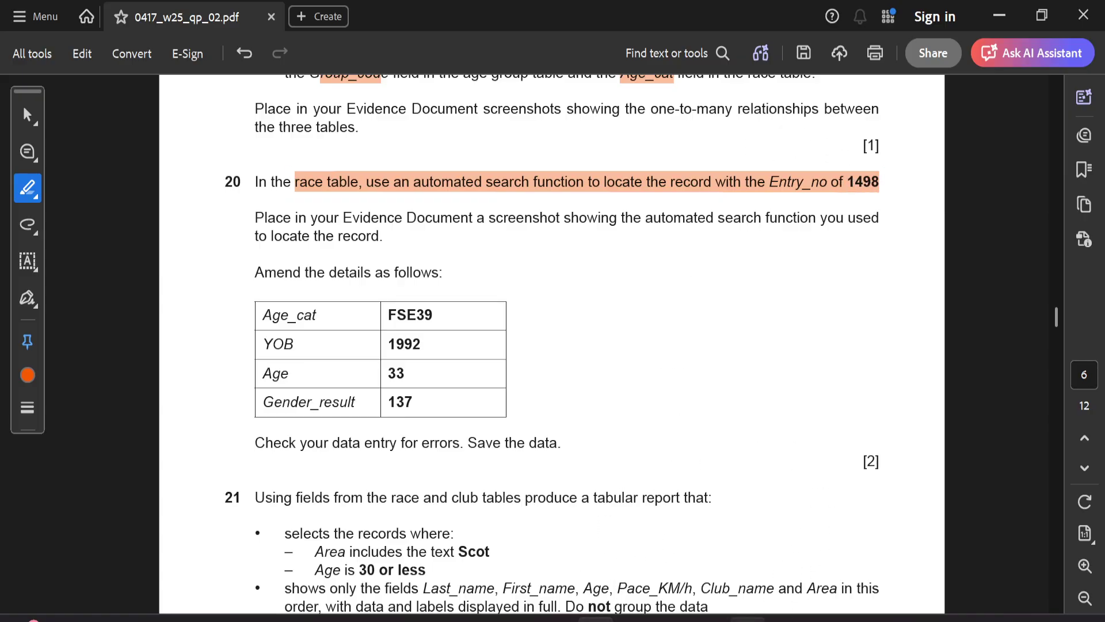
pyautogui.click(748, 619)
pyautogui.click(379, 269)
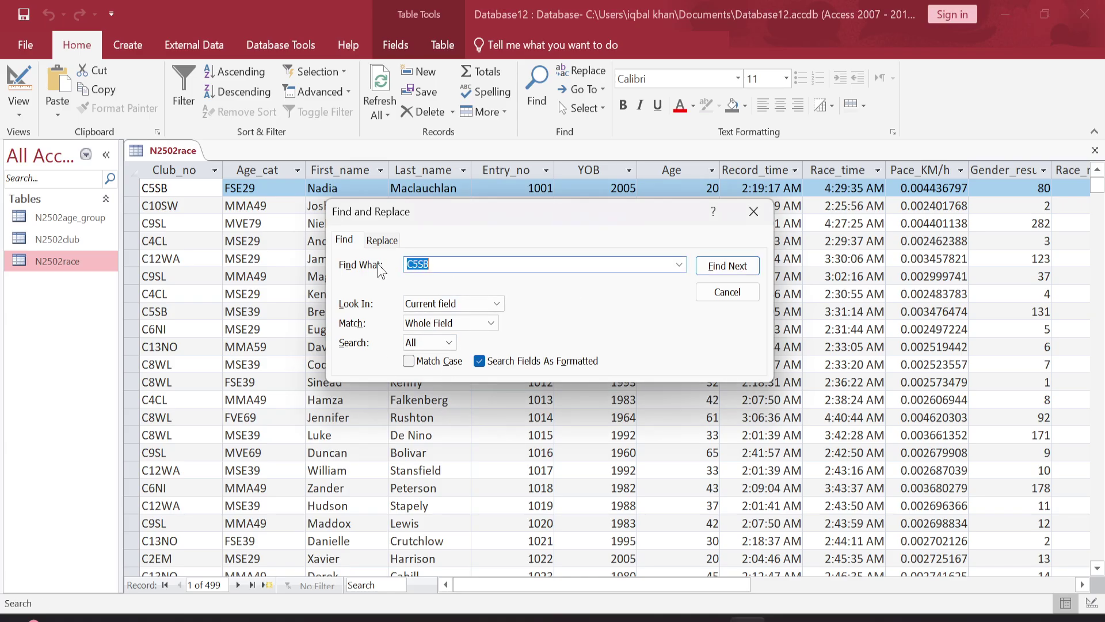
pyautogui.write('14')
pyautogui.click(595, 619)
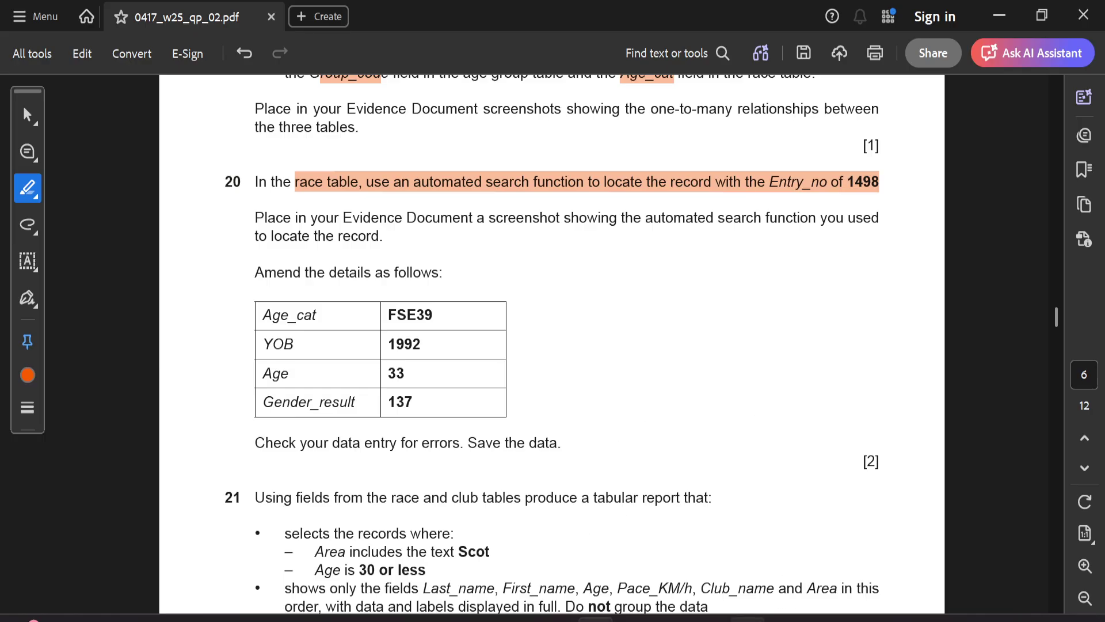
pyautogui.click(748, 619)
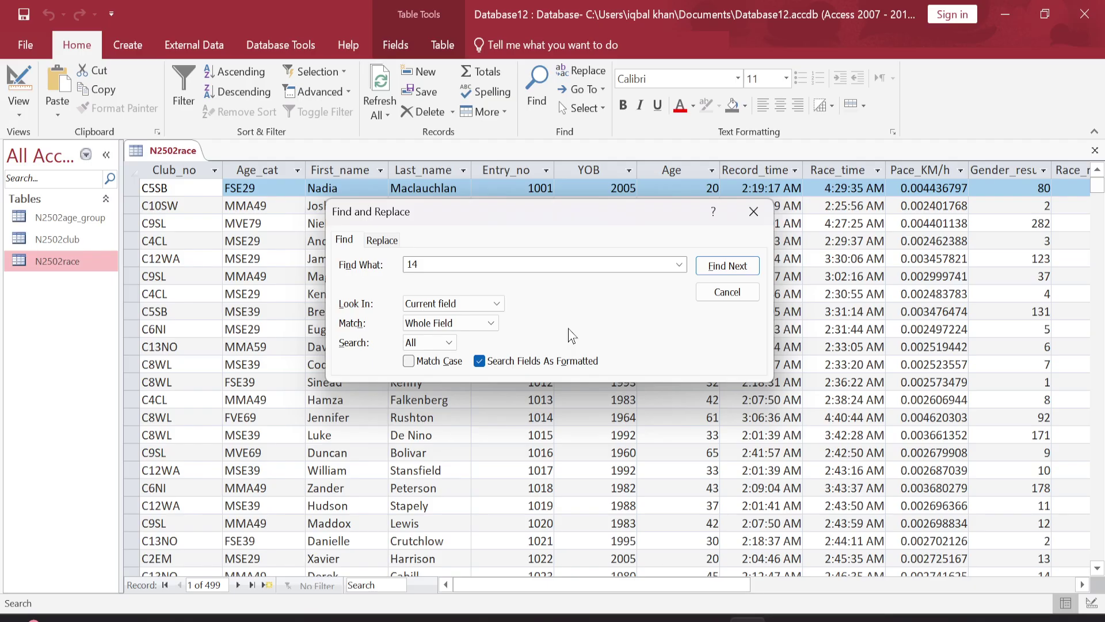
pyautogui.click(577, 283)
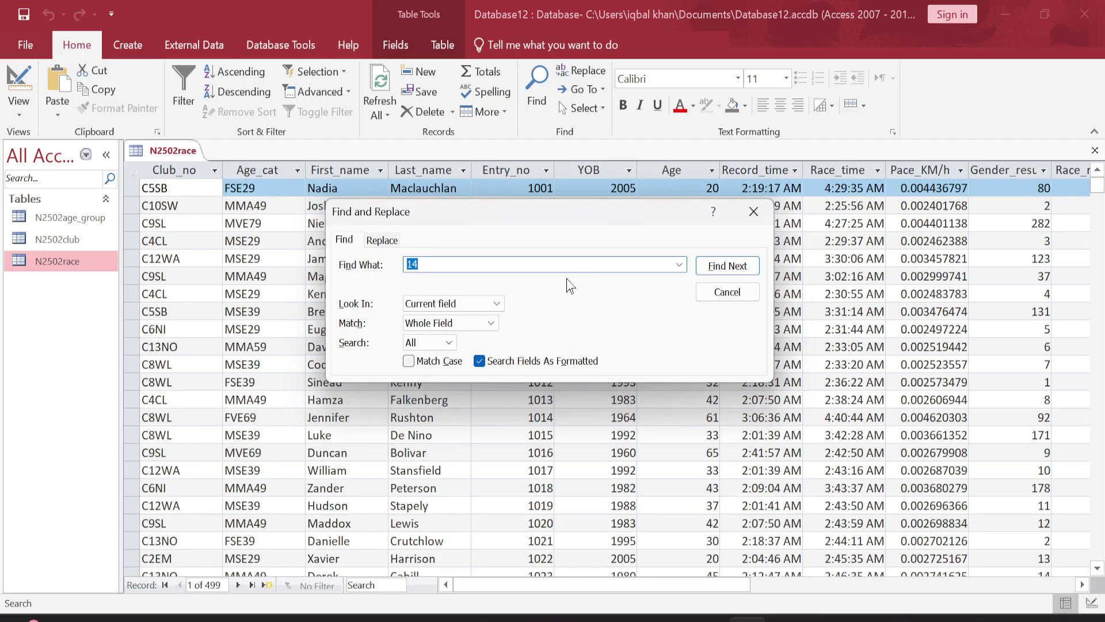
pyautogui.write('1')
pyautogui.click(725, 266)
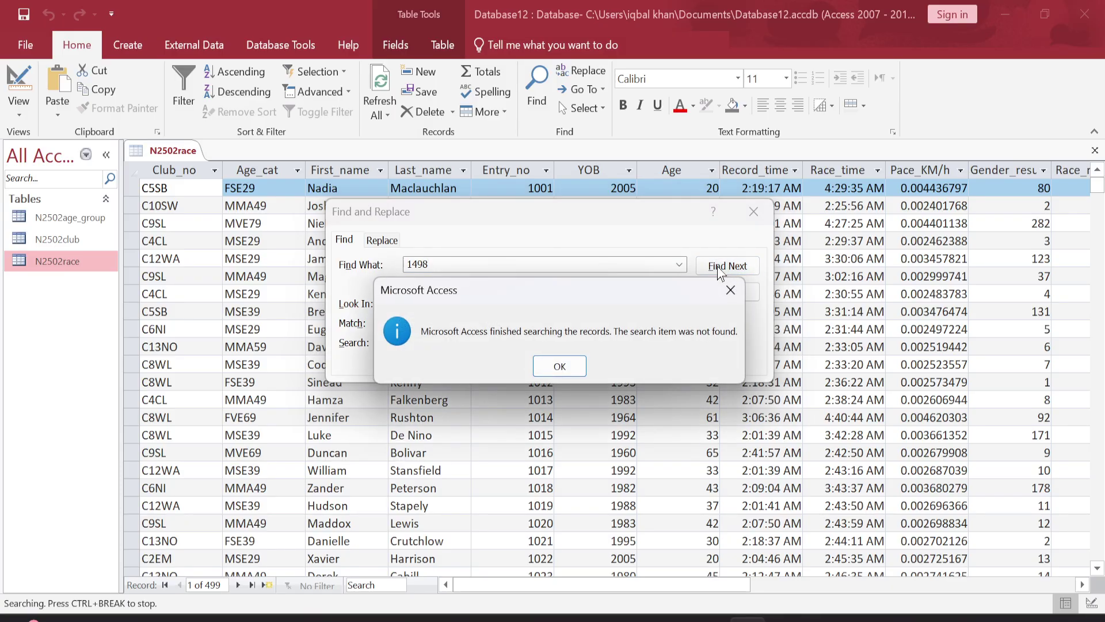
pyautogui.click(560, 366)
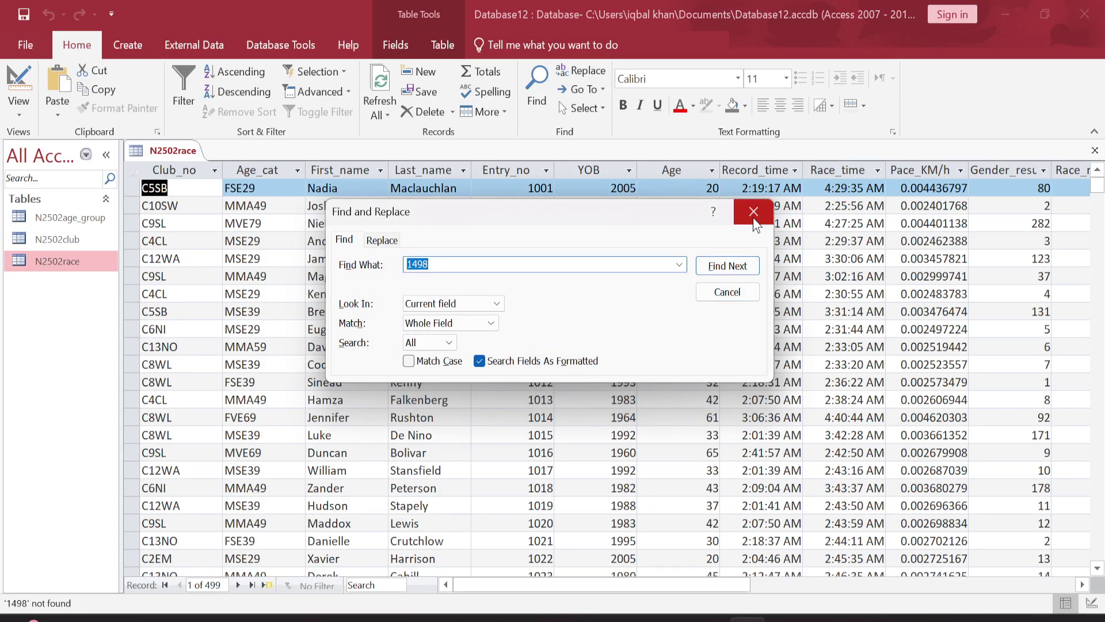
# Step: Restart the search from the Entry_no field of the race table and find the record with entry number 1498
pyautogui.moveTo(593, 218); pyautogui.dragTo(599, 245)
pyautogui.click(758, 234)
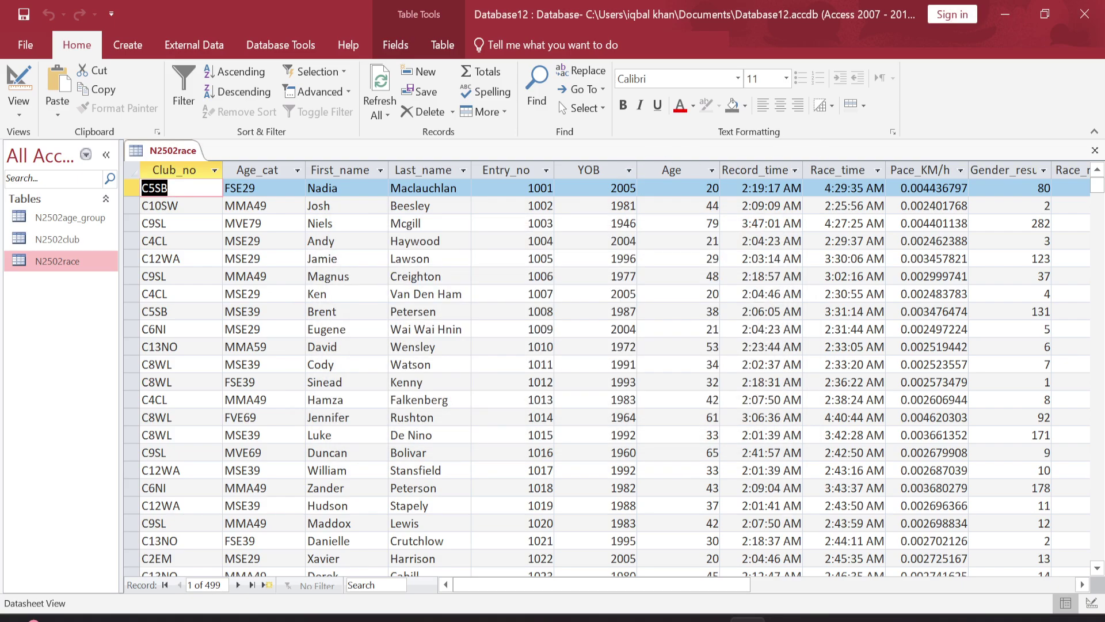
pyautogui.click(528, 223)
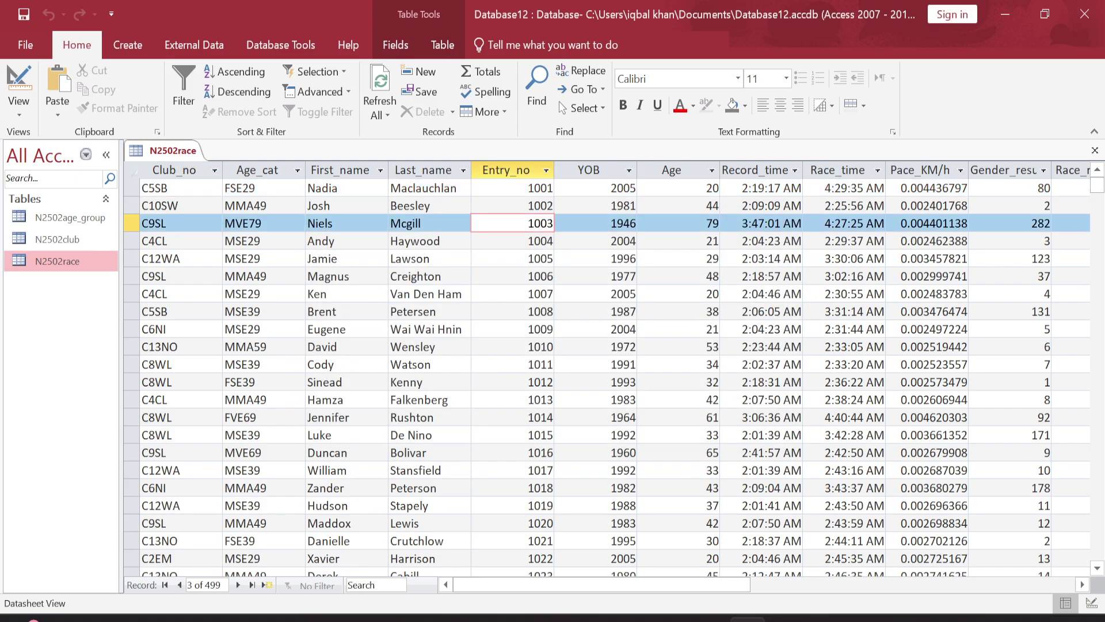
pyautogui.hotkey('ctrl', 'Up')
pyautogui.scroll(-8, 607, 374)
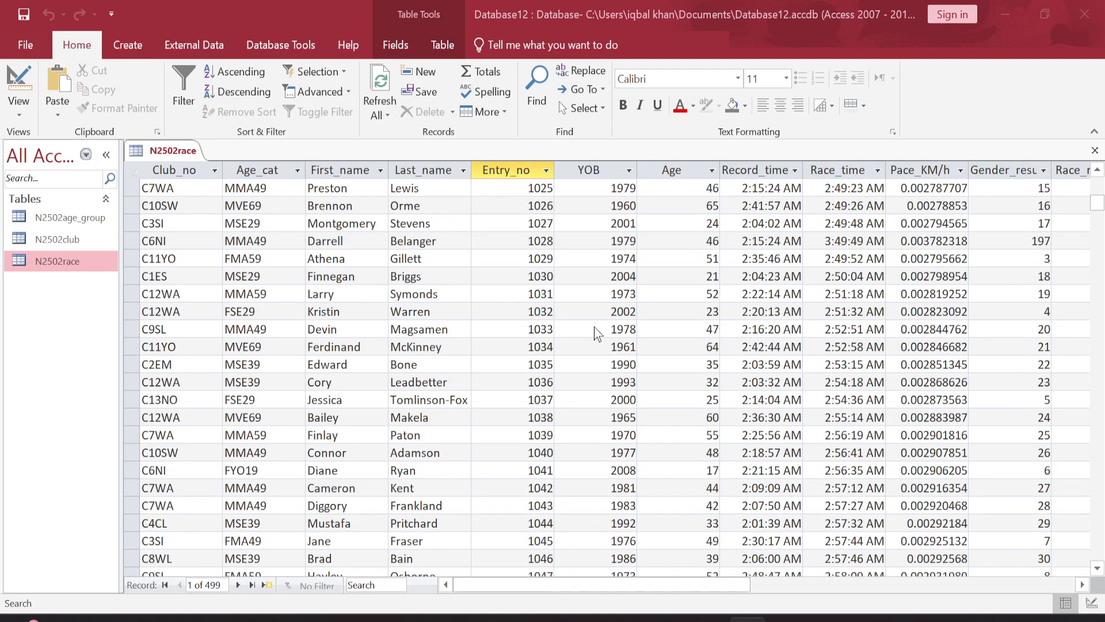
pyautogui.hotkey('ctrl', 'f')
pyautogui.click(728, 294)
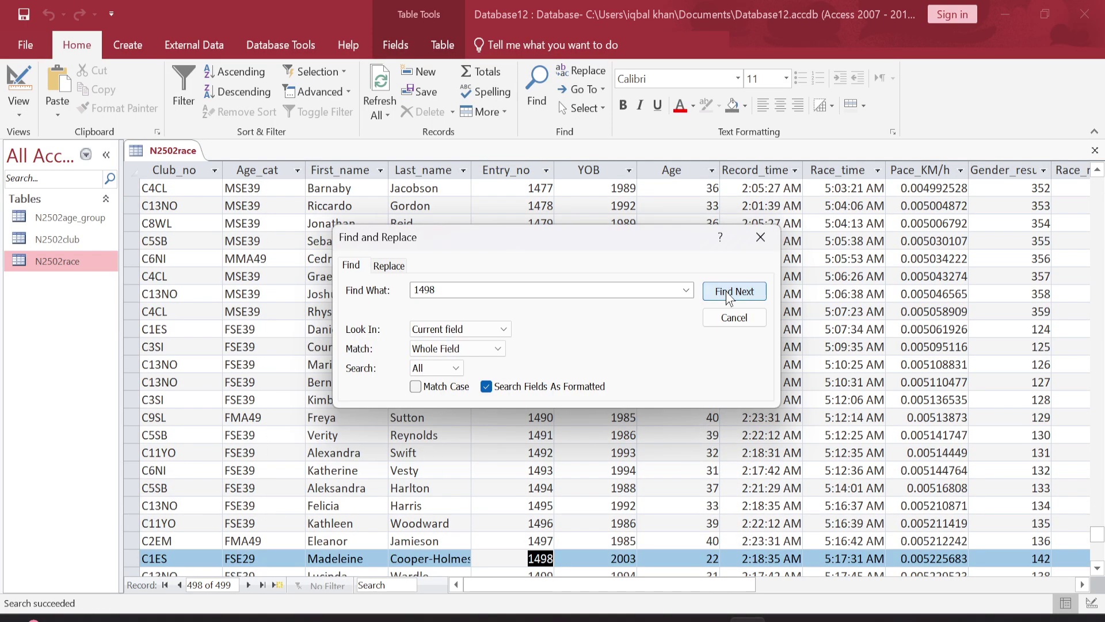
pyautogui.scroll(-1, 661, 356)
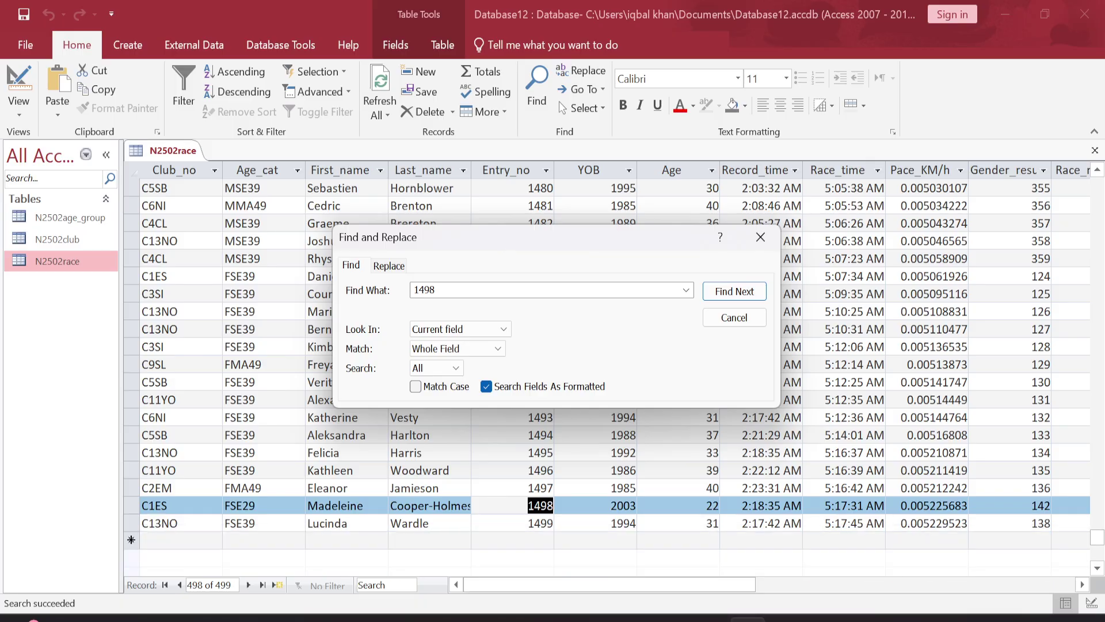
pyautogui.moveTo(592, 260); pyautogui.dragTo(600, 290)
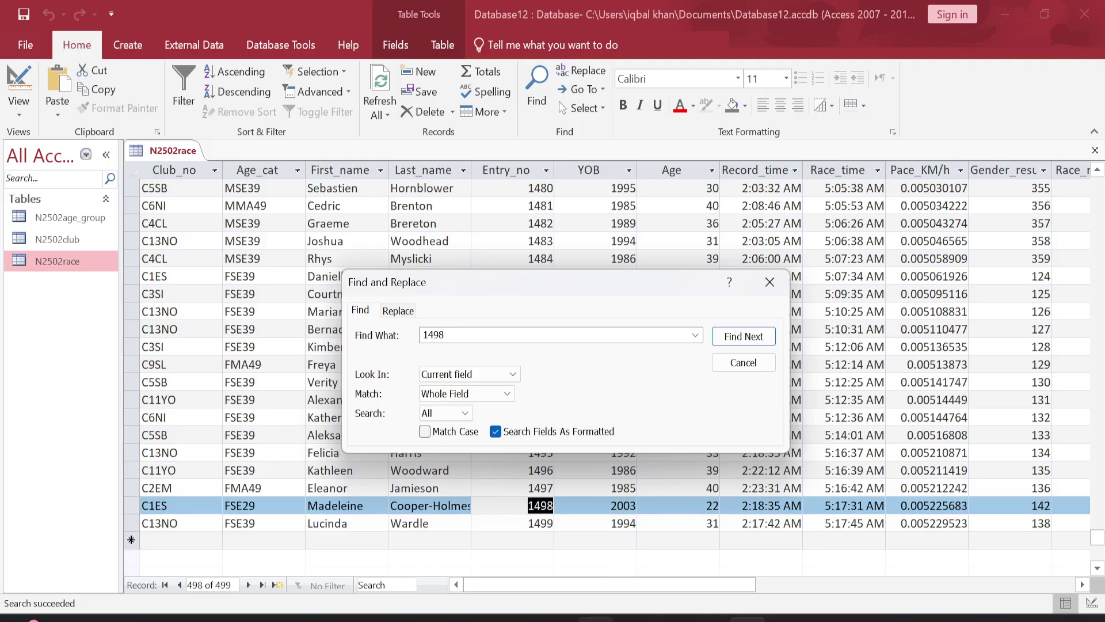
# Step: Switch to the question paper PDF and highlight "your Evidence Document" in question 20's screenshot instruction, then return to Access
pyautogui.hotkey('alt', 'Tab')
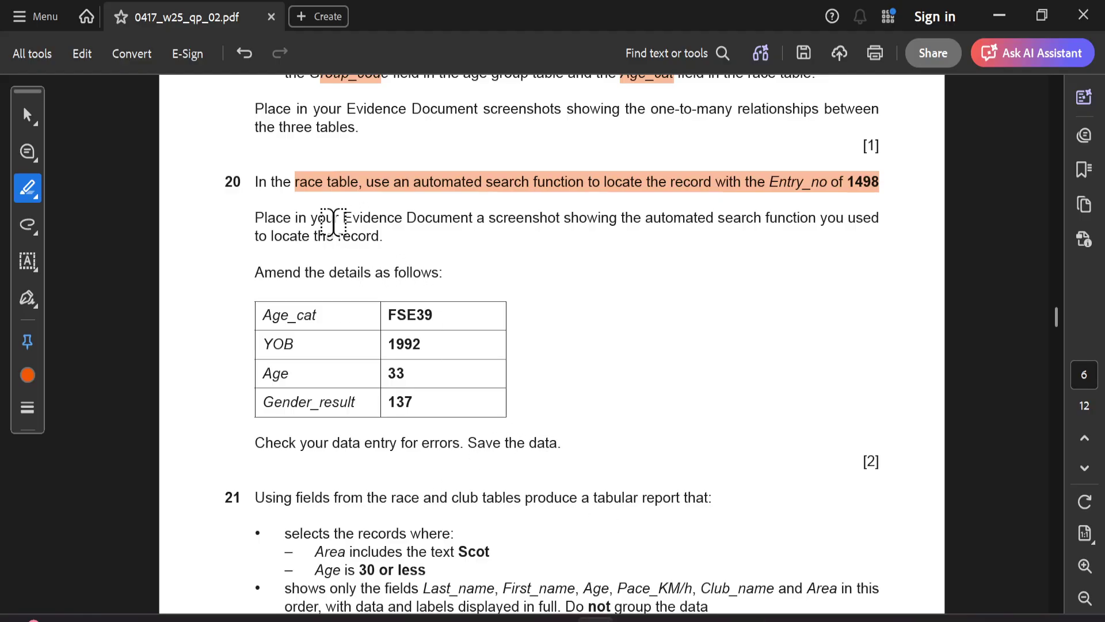
pyautogui.moveTo(334, 222); pyautogui.dragTo(421, 229)
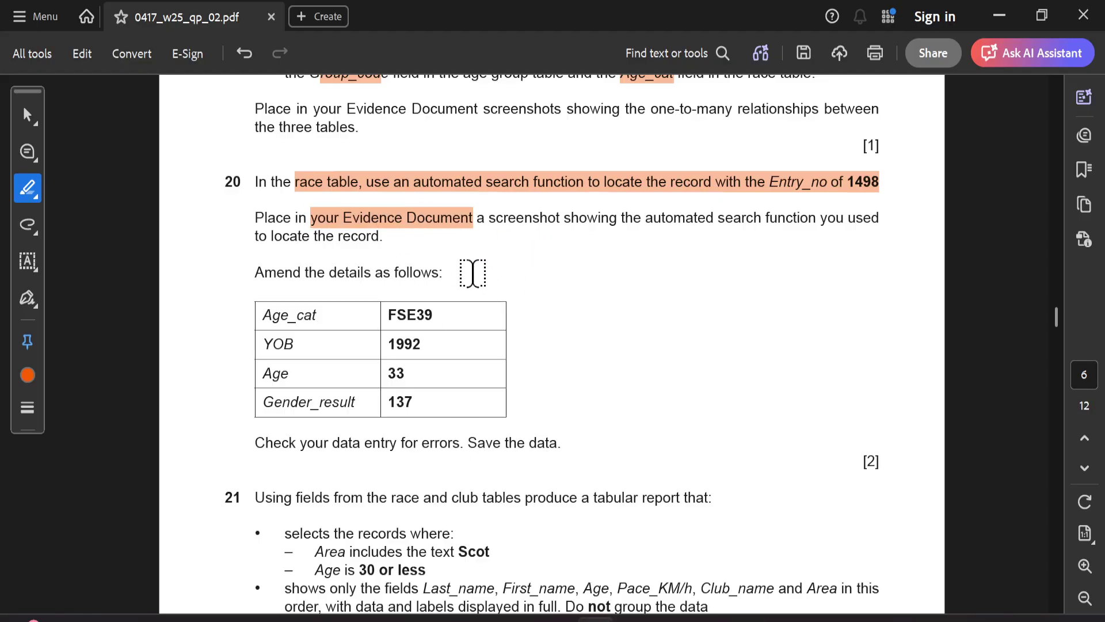
pyautogui.scroll(-1, 472, 272)
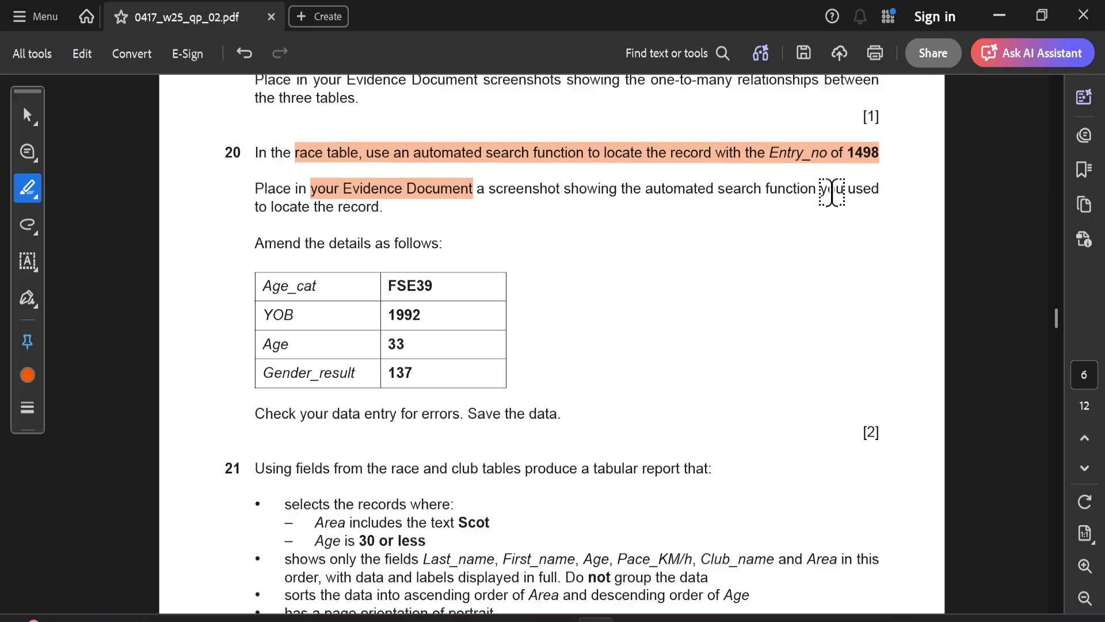
pyautogui.hotkey('alt', 'Tab')
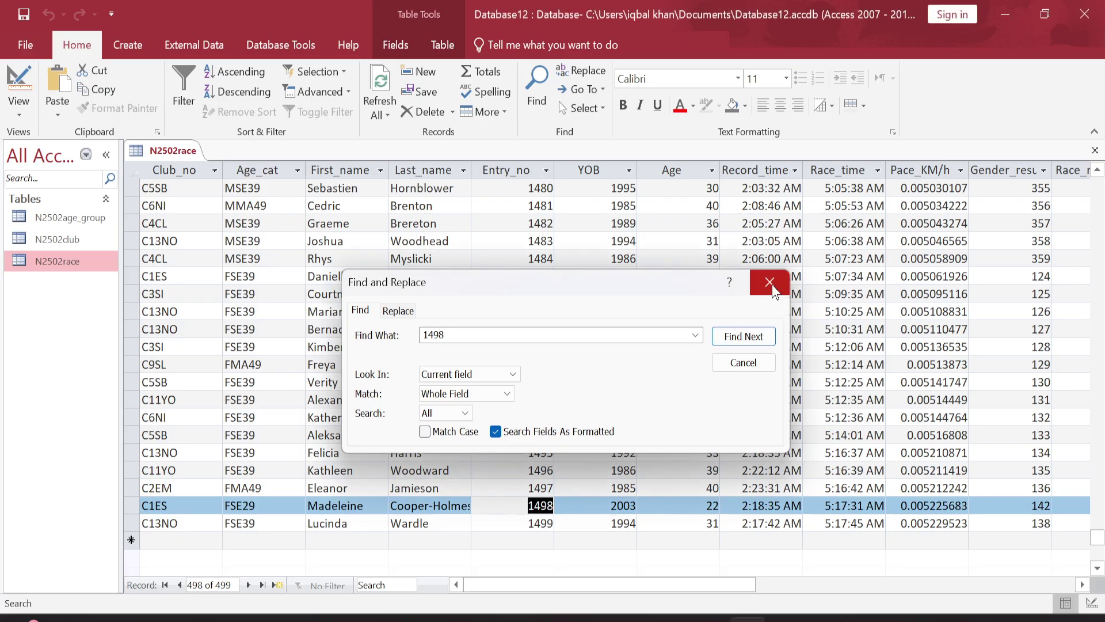
# Step: Look up the required Age_cat in the PDF and set it to FSE39 for the record with Entry_no 1498 in Access
pyautogui.hotkey('alt', 'Tab')
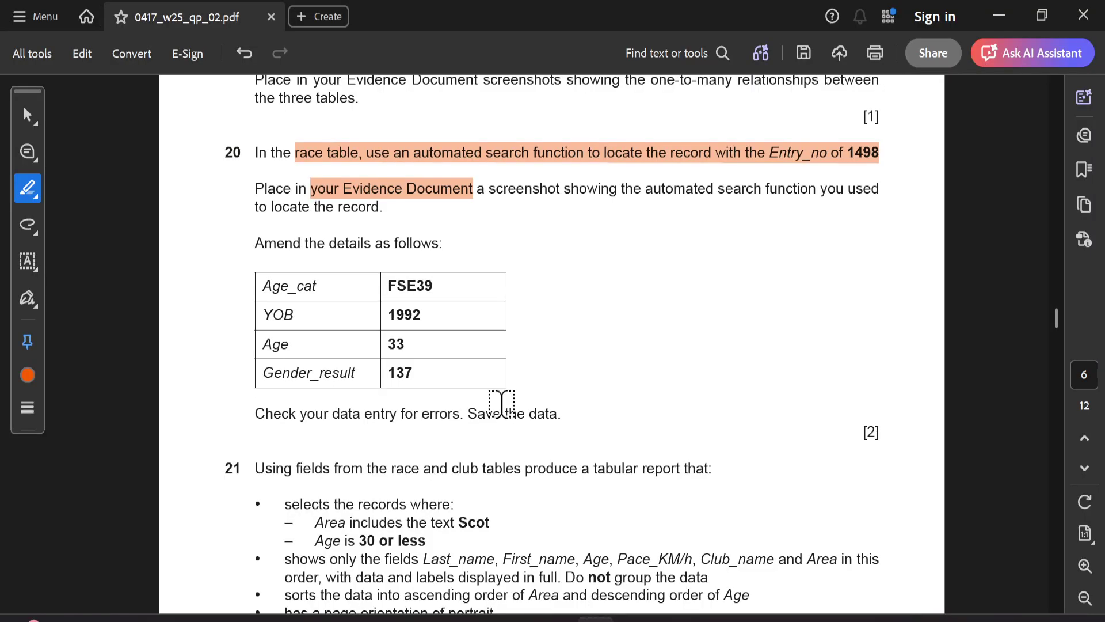
pyautogui.click(28, 118)
pyautogui.moveTo(424, 314); pyautogui.dragTo(375, 315)
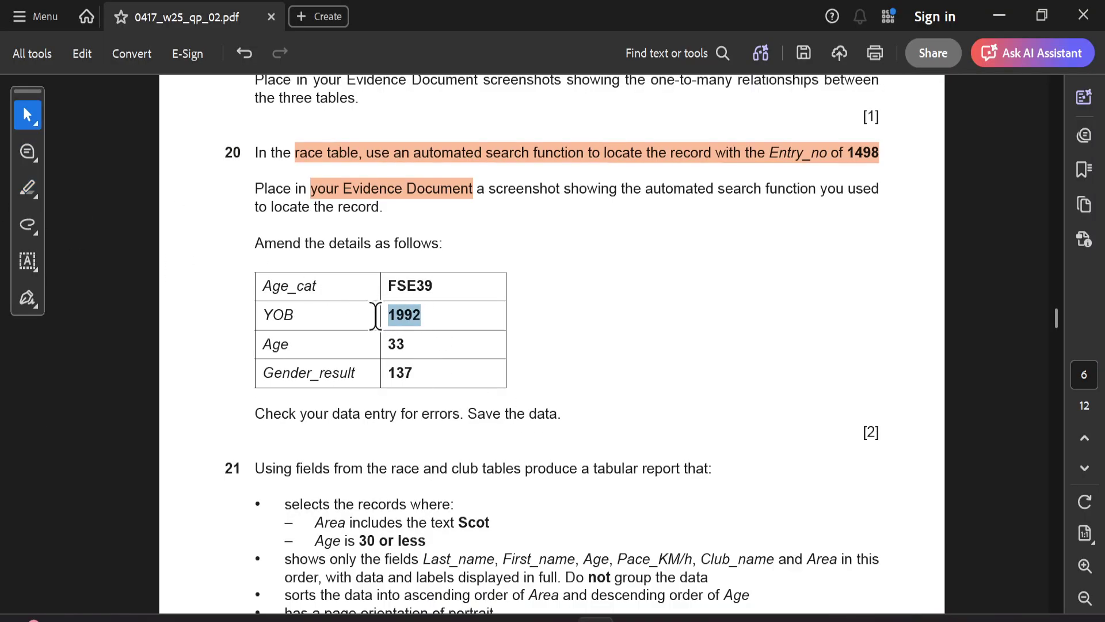
pyautogui.moveTo(444, 278); pyautogui.dragTo(384, 287)
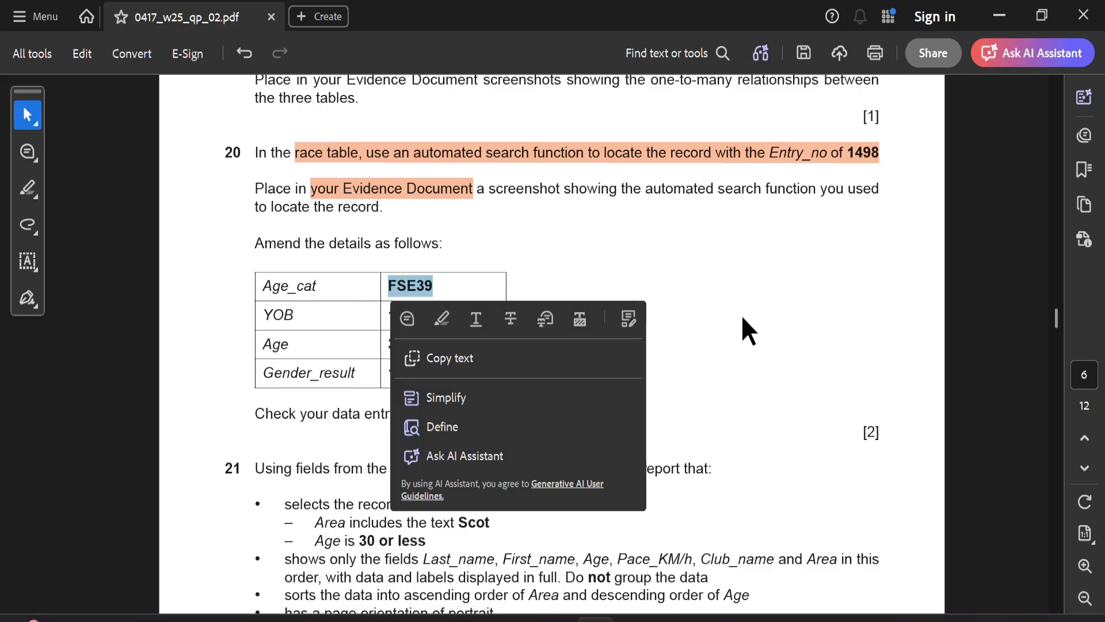
pyautogui.hotkey('alt', 'Tab')
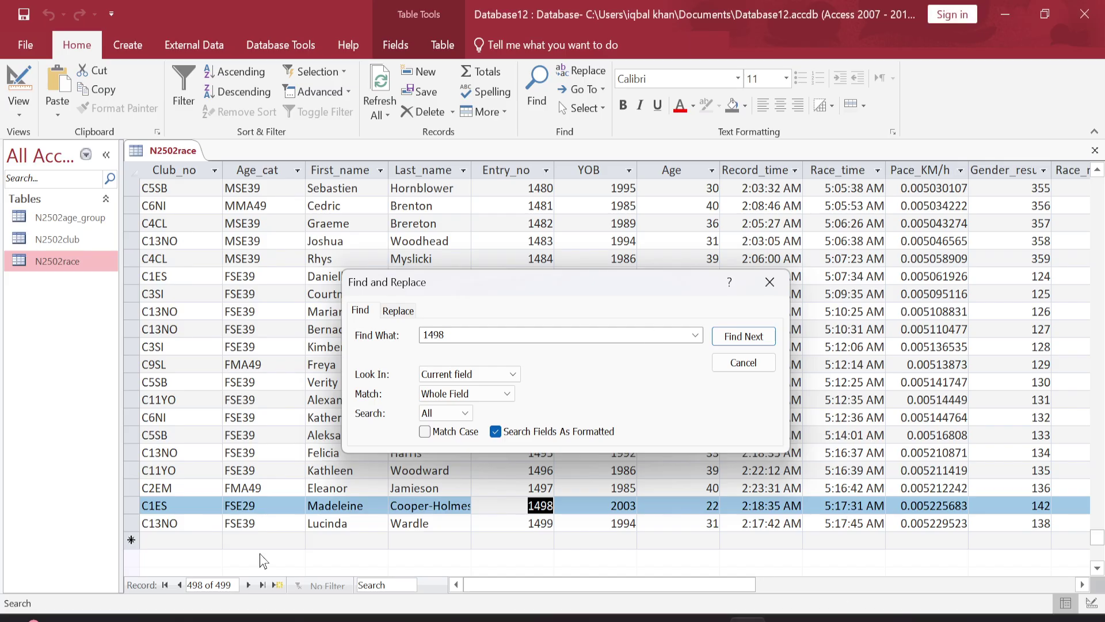
pyautogui.click(264, 505)
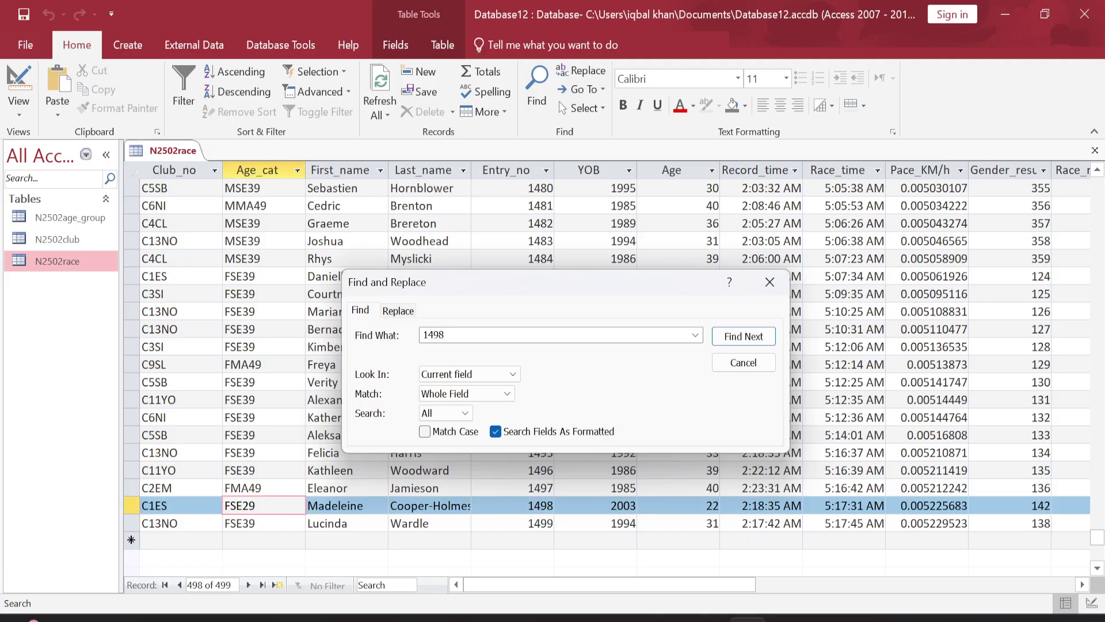
pyautogui.press('F2')
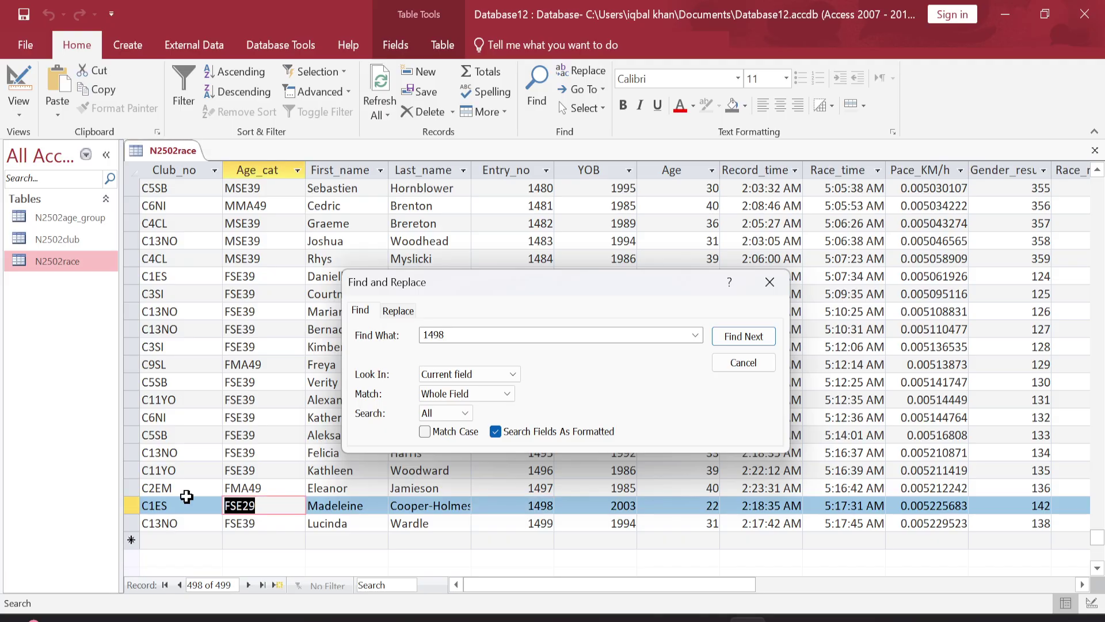
pyautogui.write('FSE39')
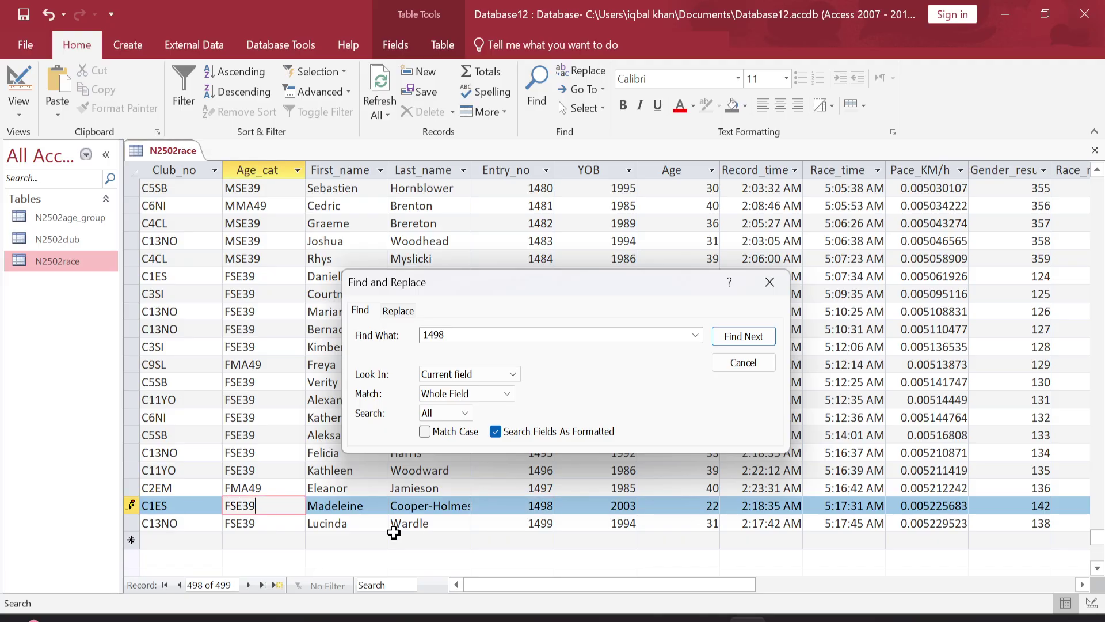
# Step: Check the YOB amendment in the PDF and set that field to 1992 in the Access record with Entry_no 1498
pyautogui.hotkey('alt', 'Tab')
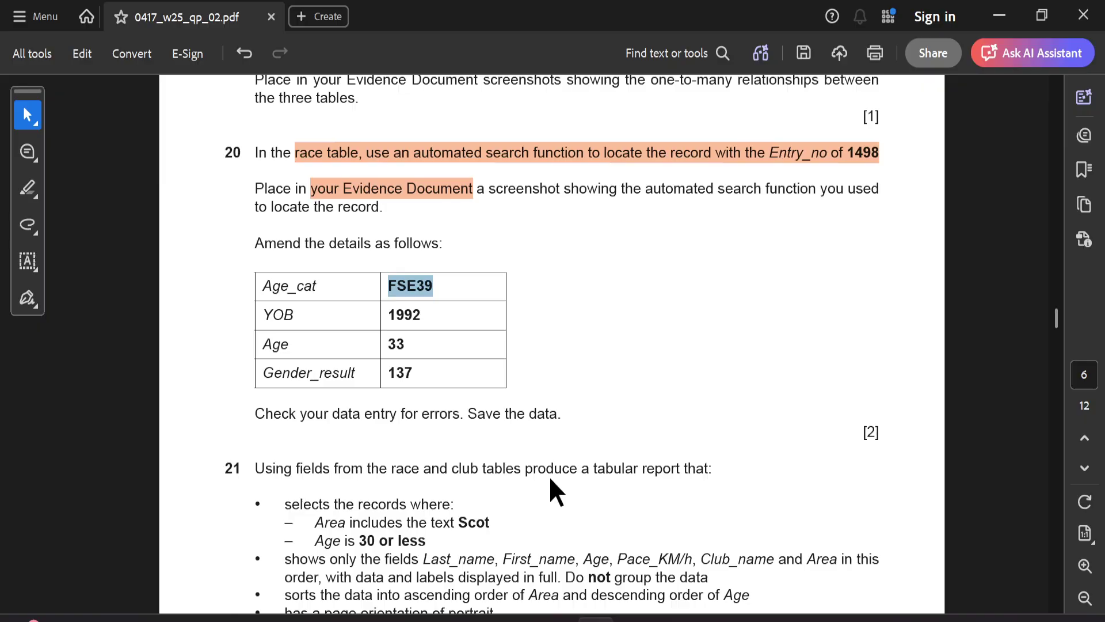
pyautogui.click(432, 316)
pyautogui.moveTo(414, 311); pyautogui.dragTo(382, 316)
pyautogui.click(368, 307)
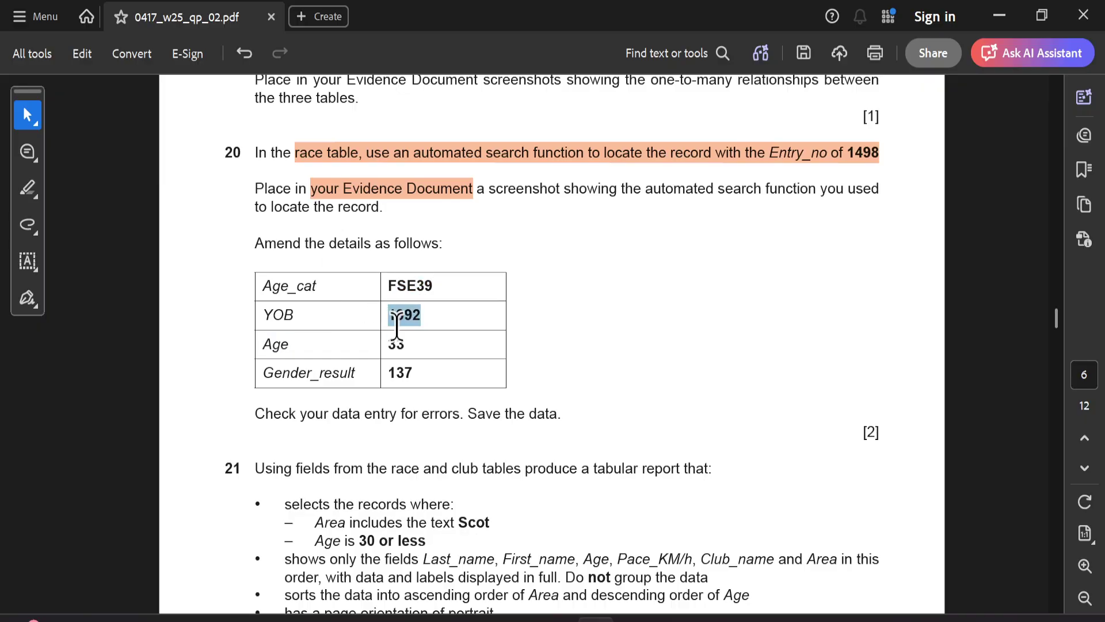
pyautogui.click(747, 618)
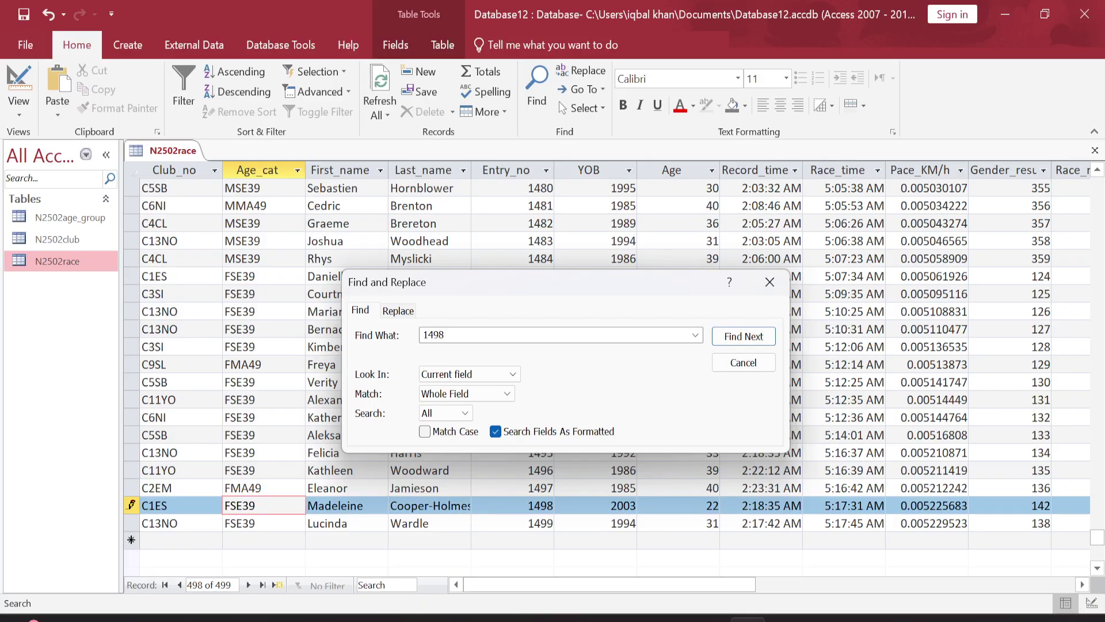
pyautogui.click(606, 506)
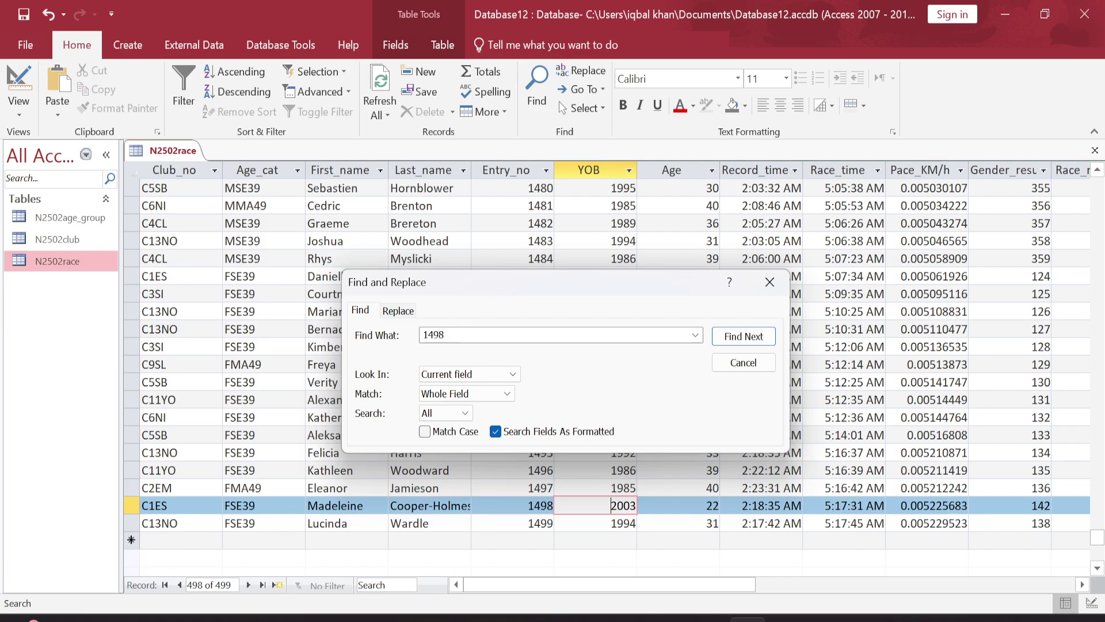
pyautogui.press('F2')
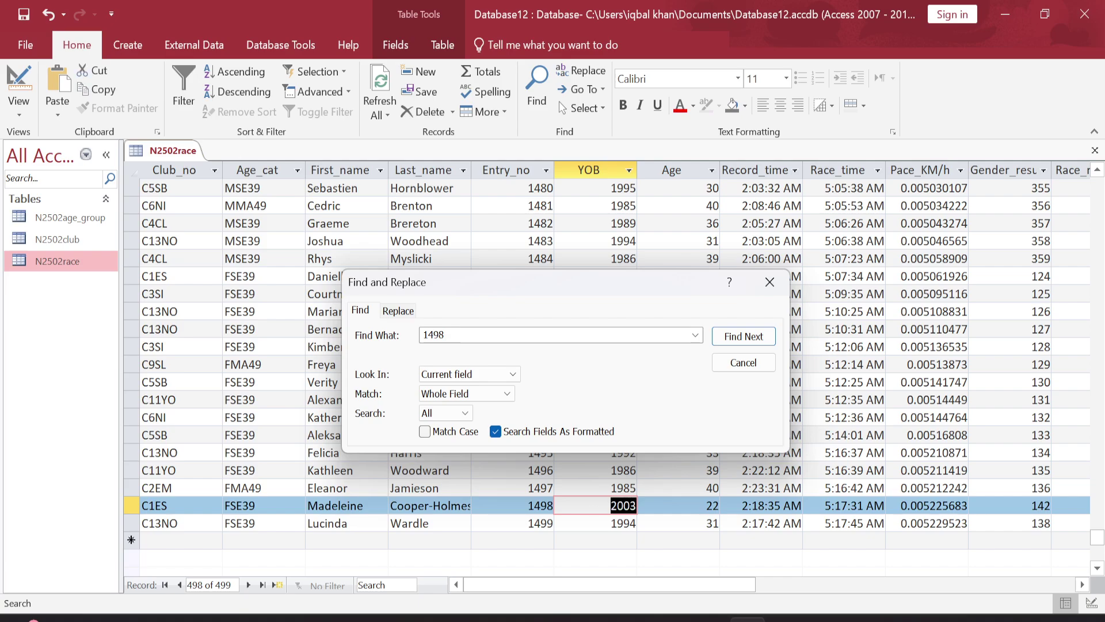
pyautogui.write('1992')
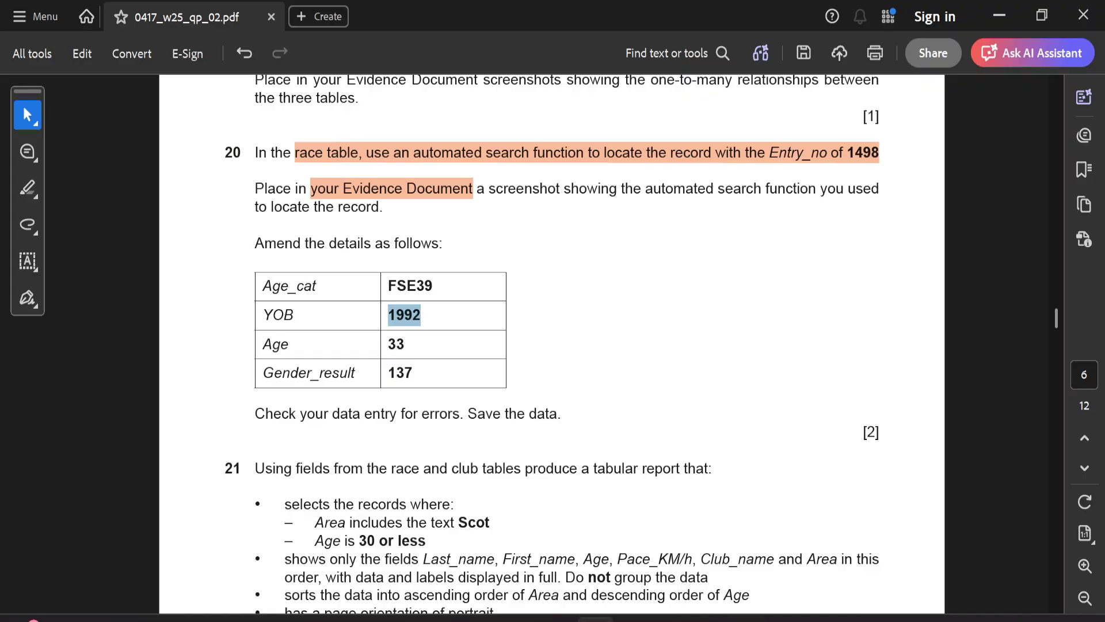
# Step: Recheck the amendments in the PDF and set the Age of the record with Entry_no 1498 to 33 in Access
pyautogui.click(593, 617)
pyautogui.click(748, 618)
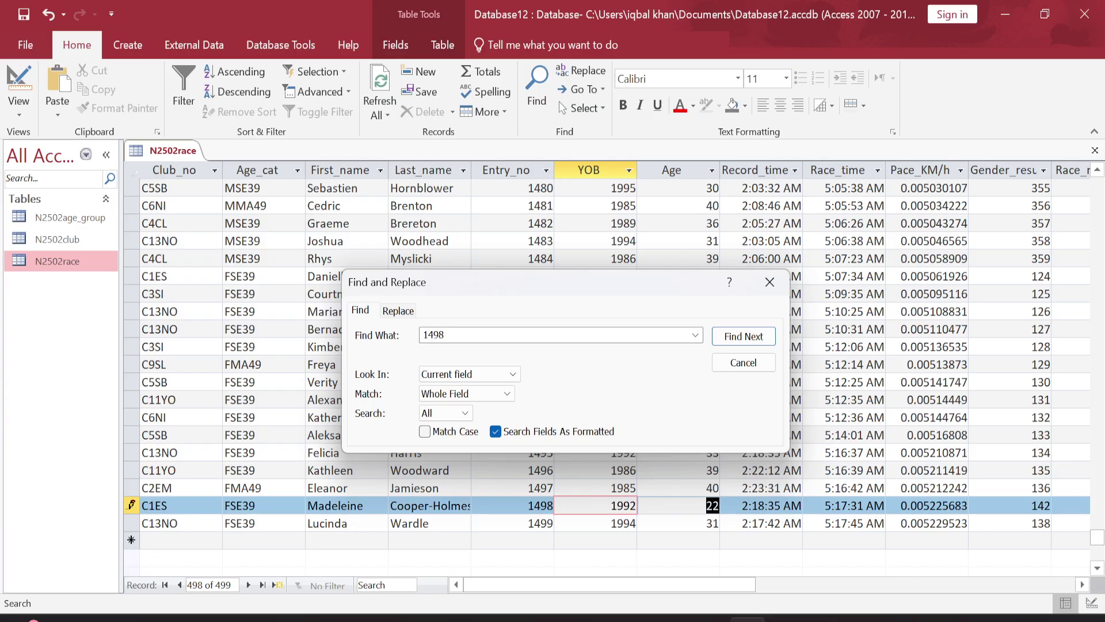
pyautogui.click(679, 506)
pyautogui.write('33')
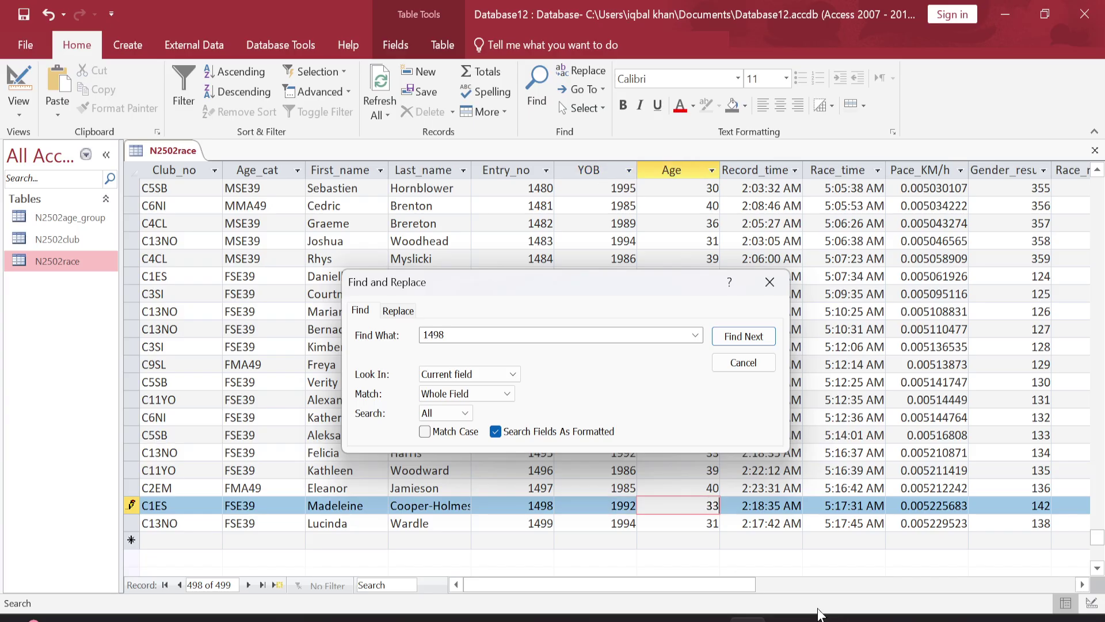
# Step: Check the Gender_result amendment in the PDF and set it to 137 for the record with Entry_no 1498 in Access
pyautogui.click(596, 618)
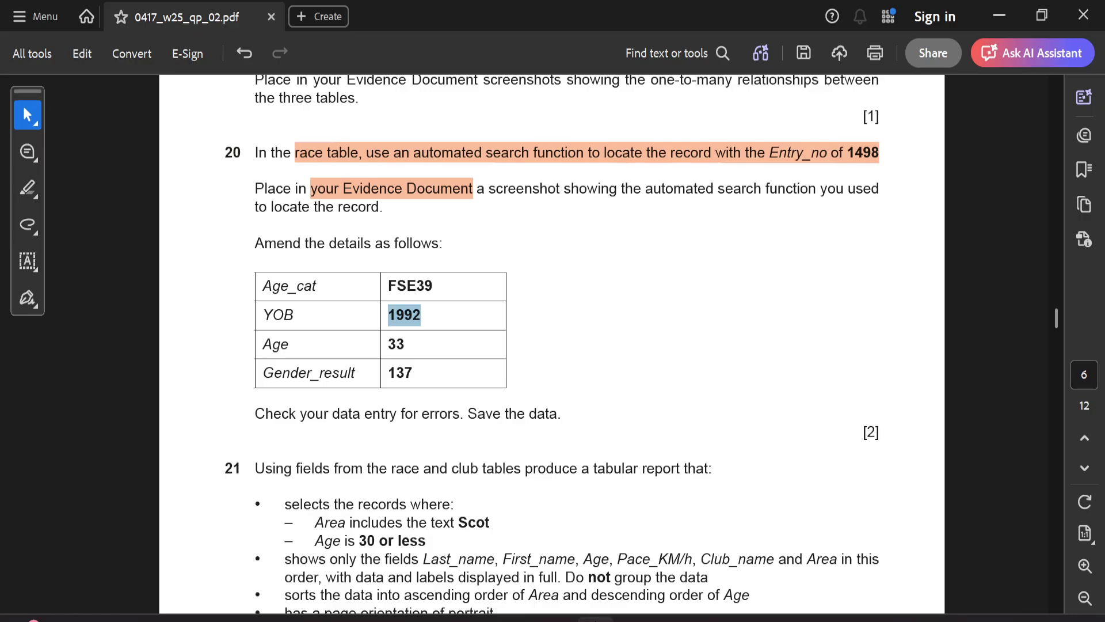
pyautogui.moveTo(414, 371); pyautogui.dragTo(386, 377)
pyautogui.click(748, 618)
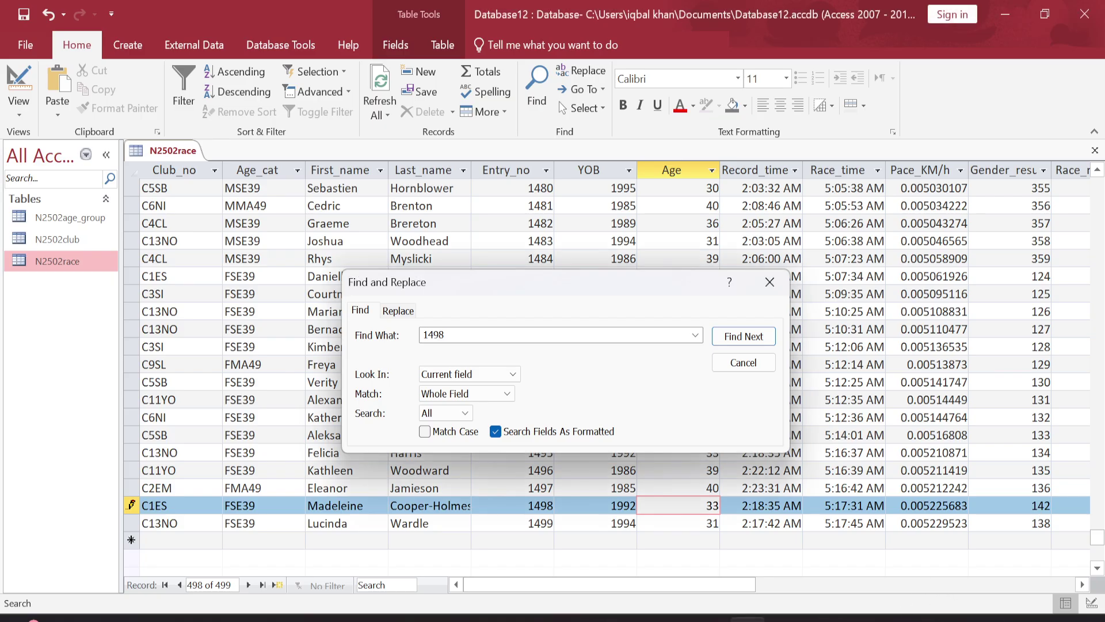
pyautogui.click(1032, 505)
pyautogui.doubleClick(1039, 506)
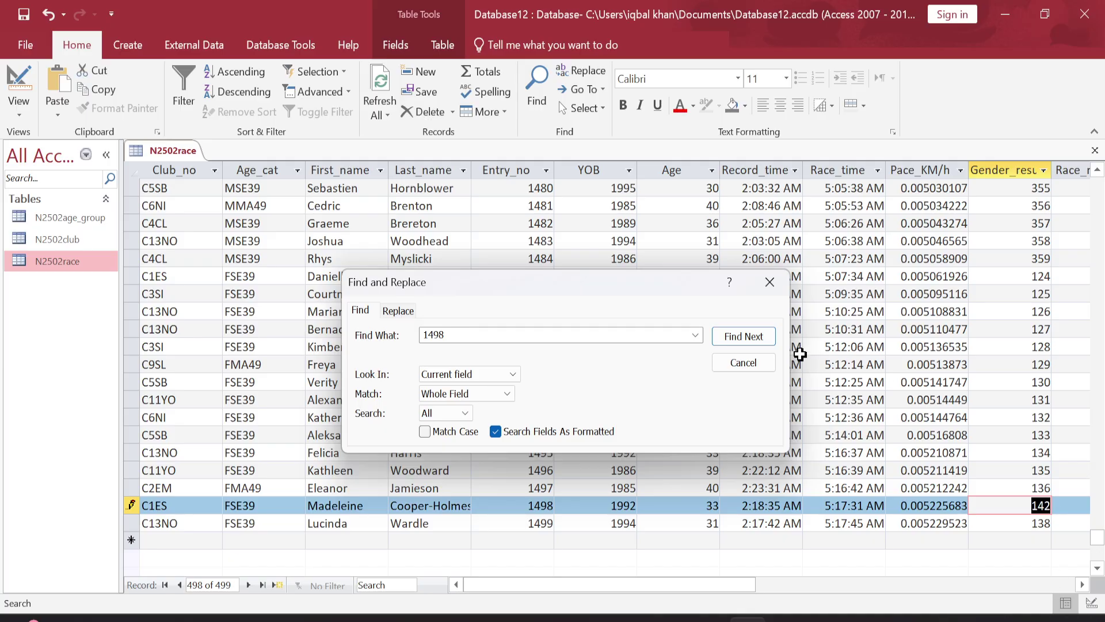
pyautogui.hotkey('alt', 'Tab')
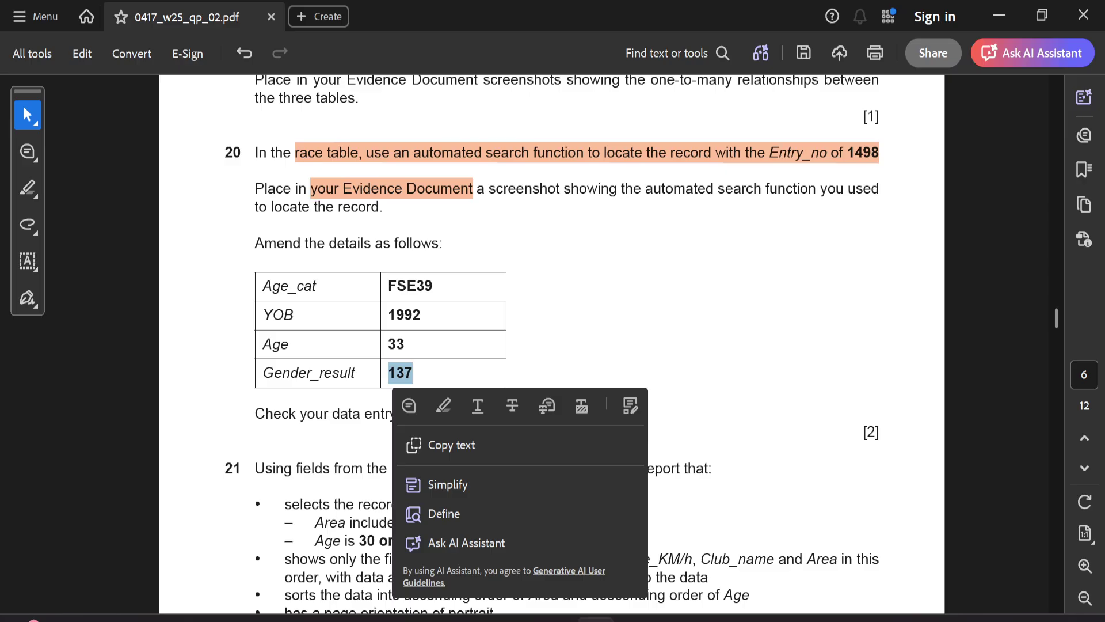
pyautogui.click(749, 618)
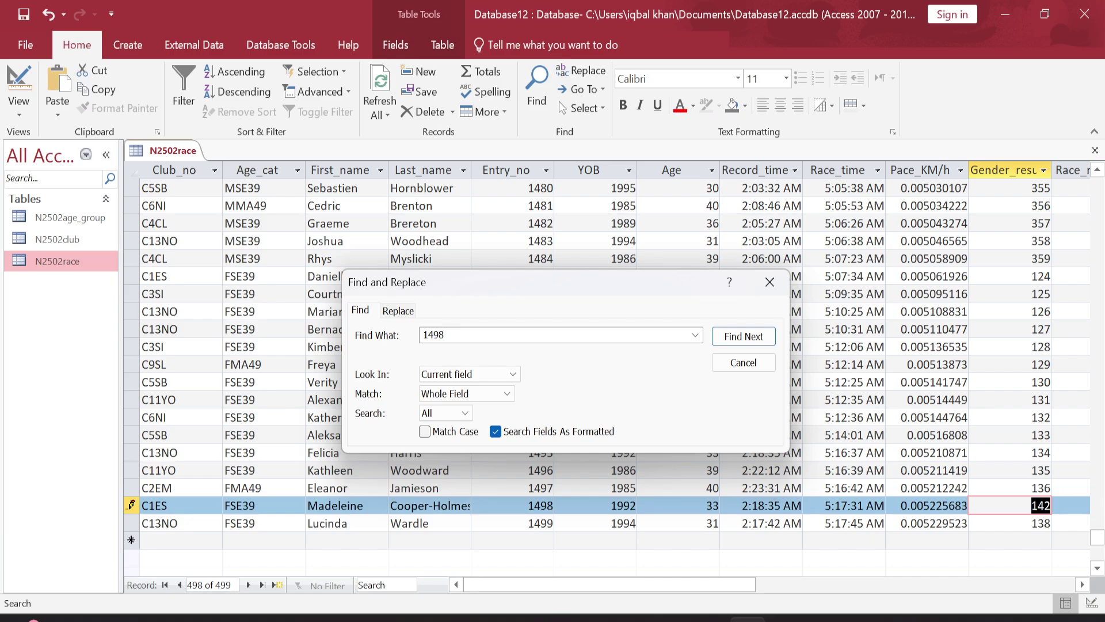
pyautogui.write('1')
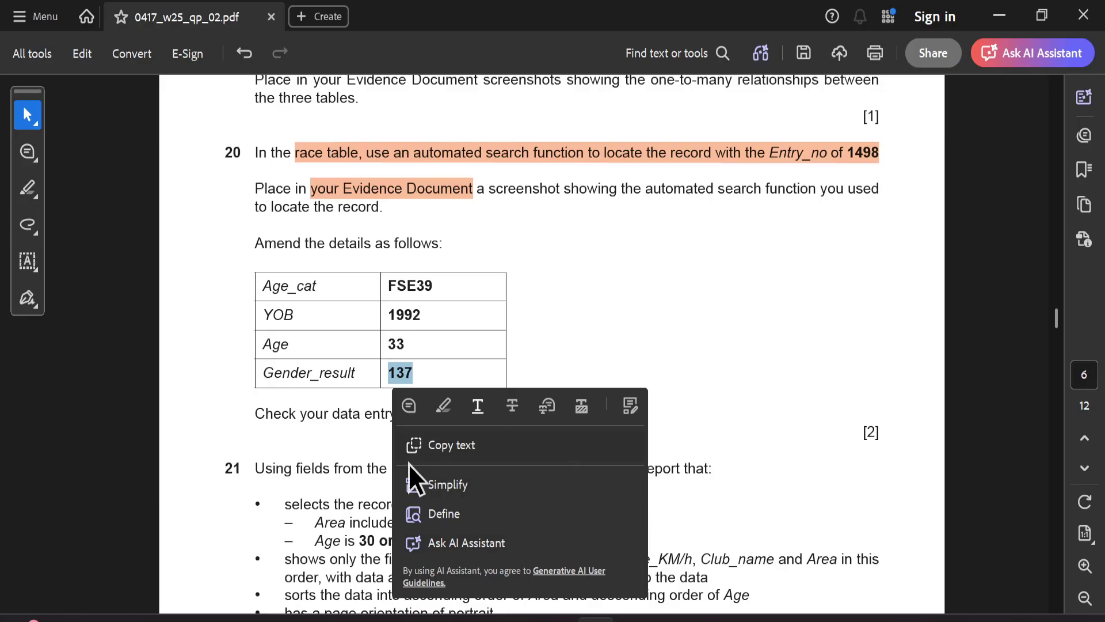
# Step: Highlight "Check your data entry for errors. Save the data" in the PDF, and close the Find and Replace dialog in Access
pyautogui.click(723, 348)
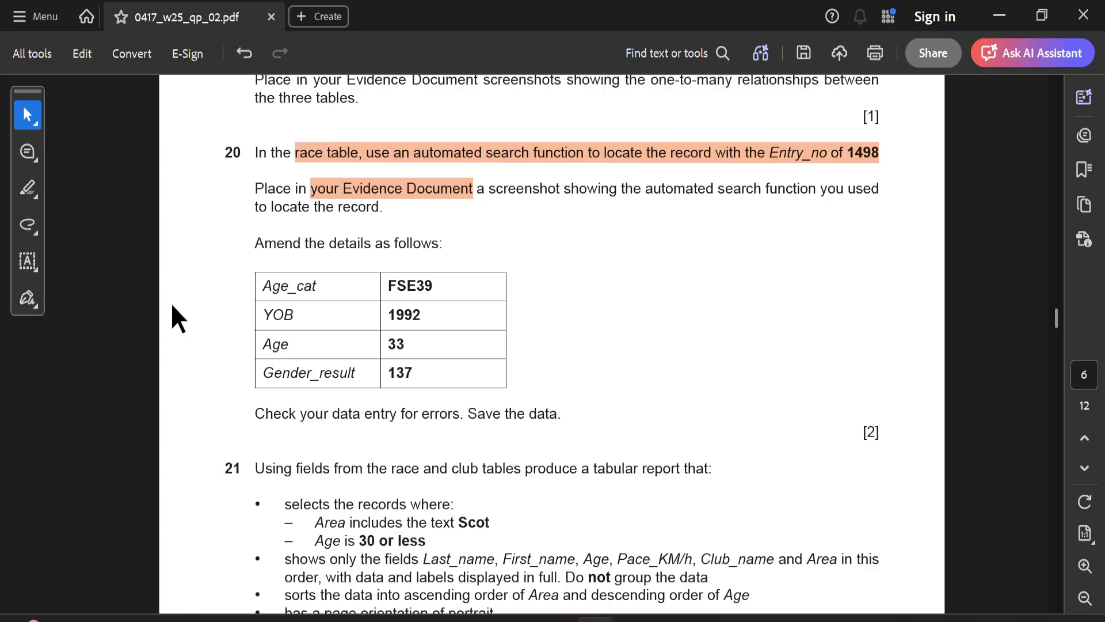
pyautogui.click(28, 187)
pyautogui.moveTo(254, 413); pyautogui.dragTo(592, 444)
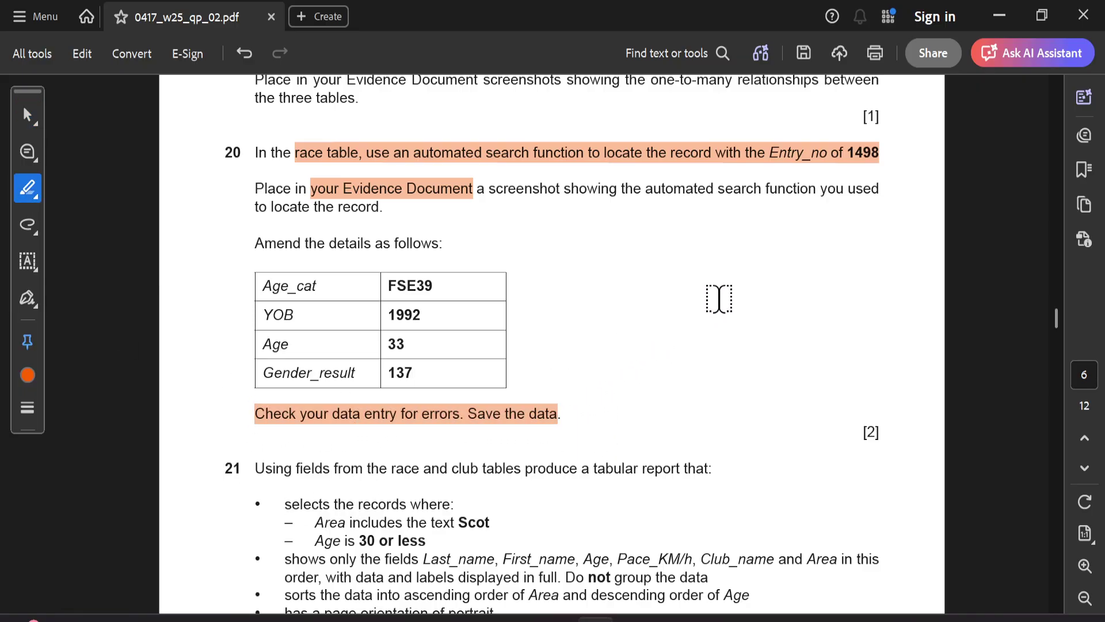
pyautogui.click(729, 619)
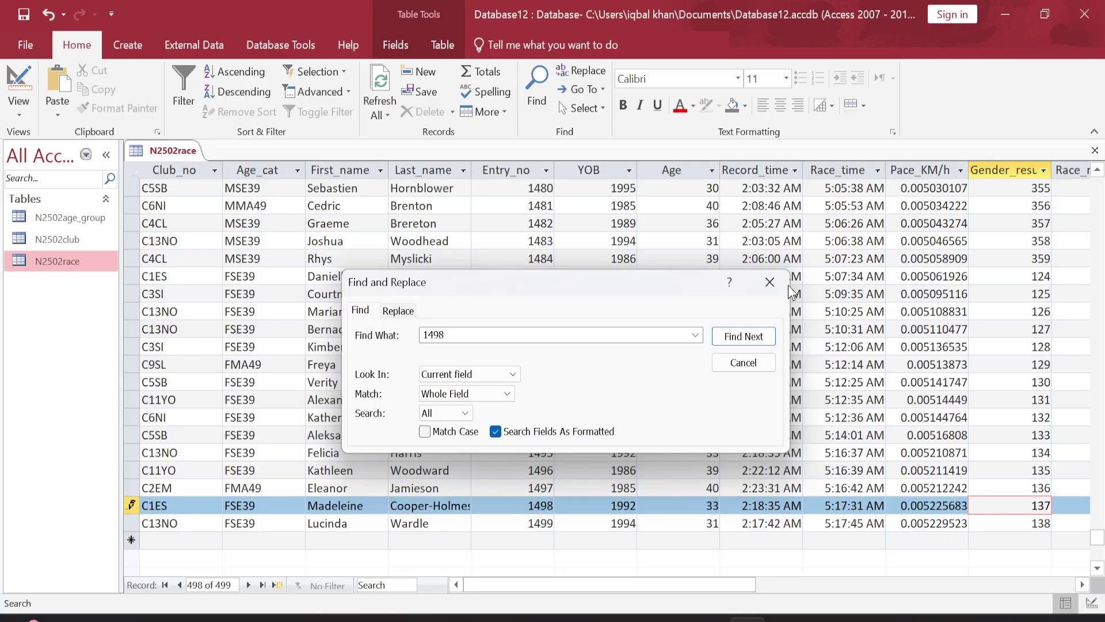
pyautogui.click(769, 282)
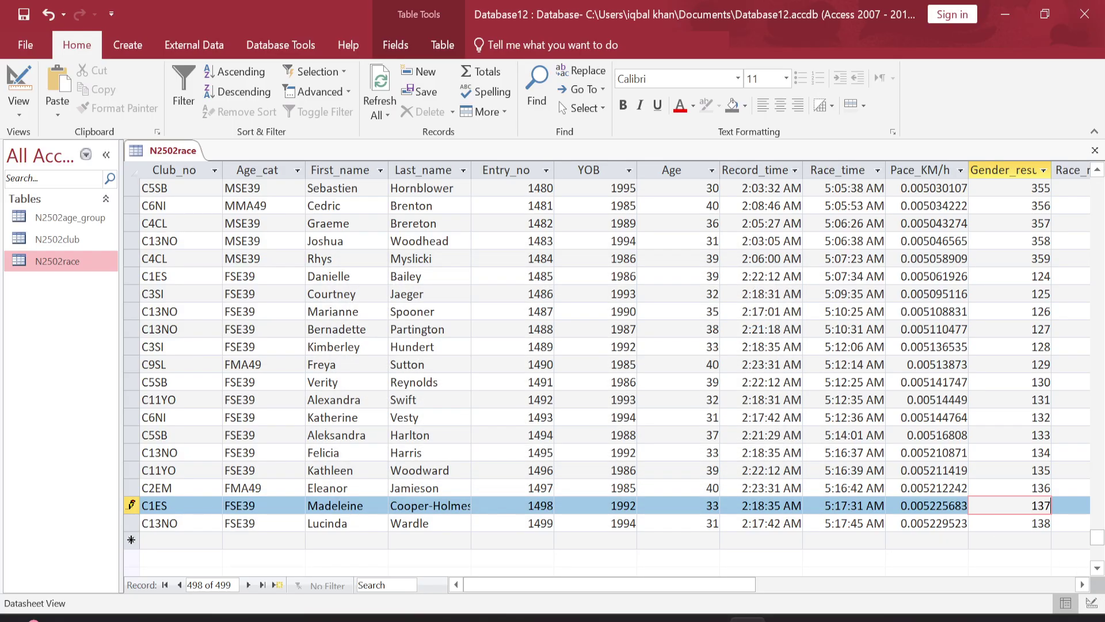
# Step: Save the amended N2502race table and close it
pyautogui.rightClick(176, 153)
pyautogui.click(214, 162)
pyautogui.rightClick(172, 153)
pyautogui.press('Escape')
pyautogui.click(903, 505)
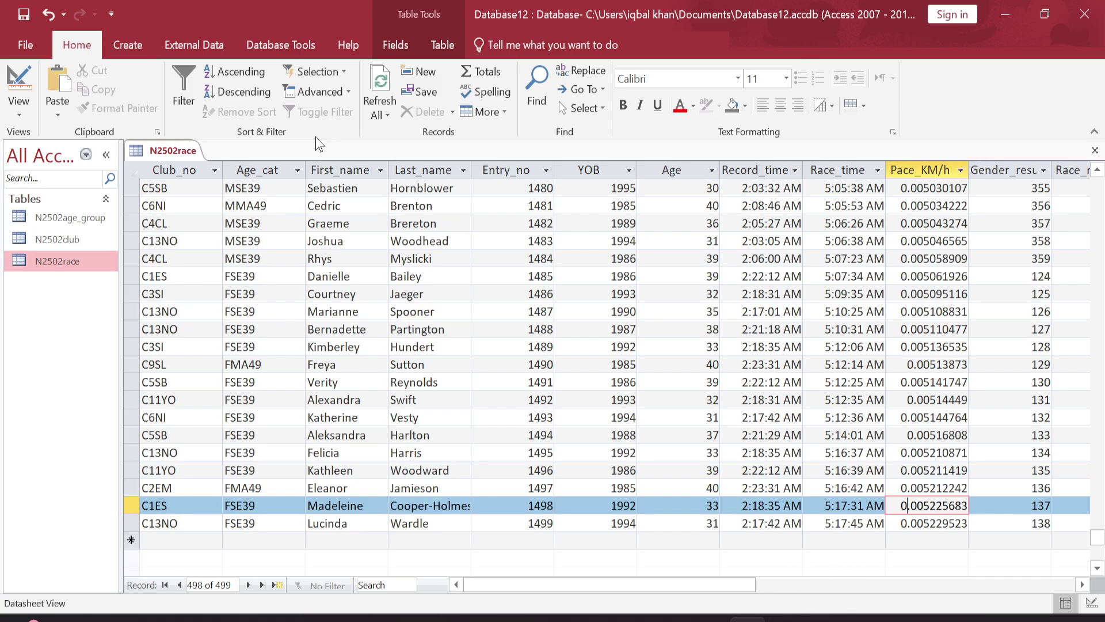
pyautogui.rightClick(167, 151)
pyautogui.press('Escape')
pyautogui.rightClick(174, 153)
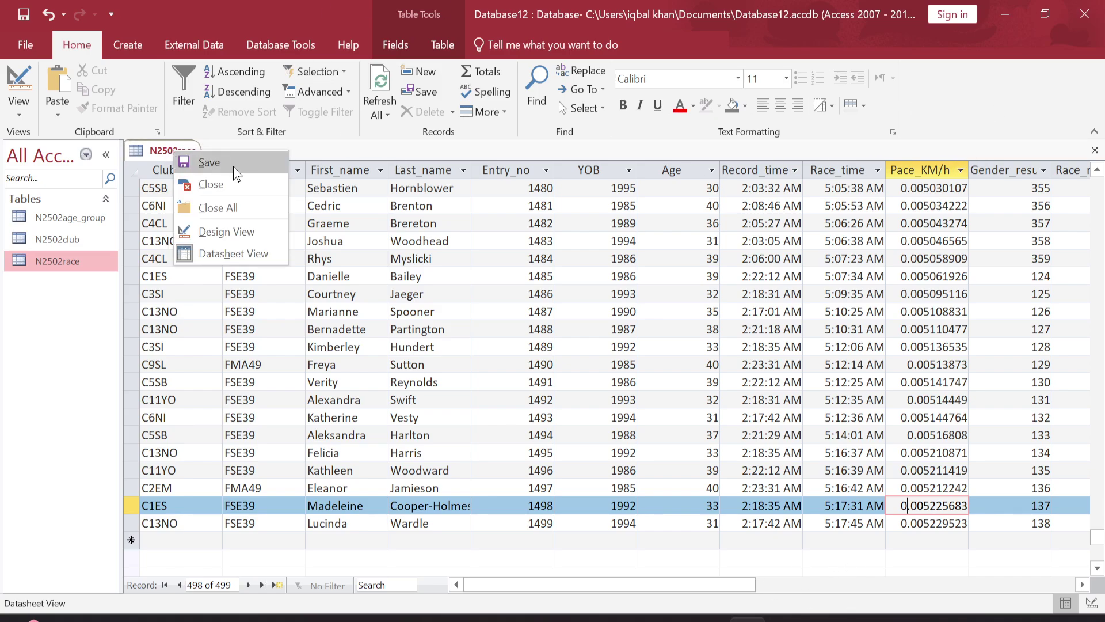
pyautogui.click(215, 184)
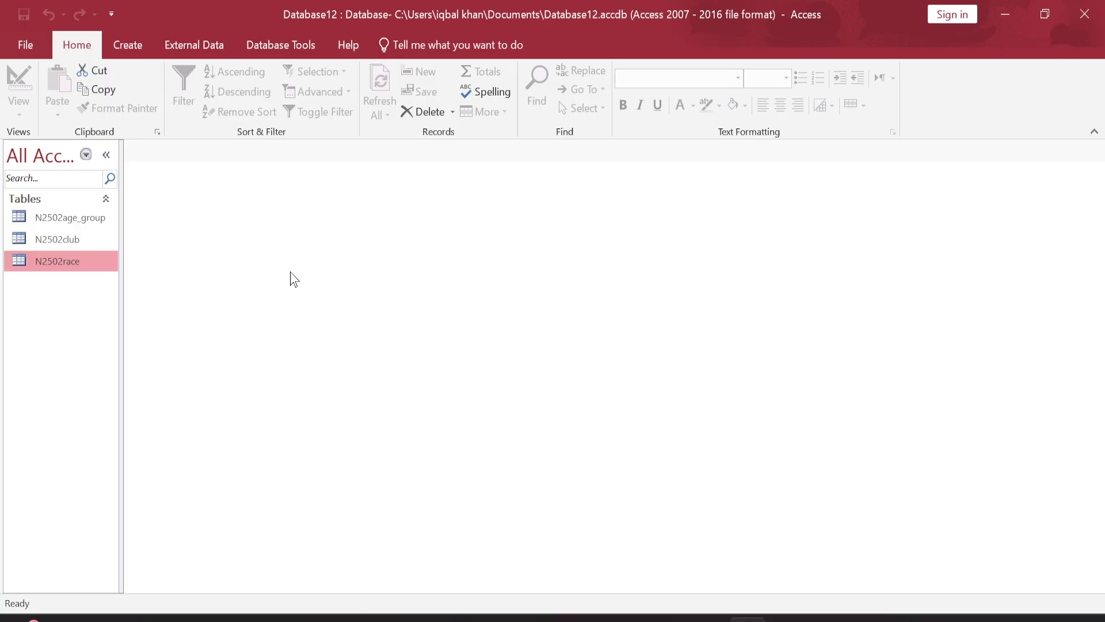
# Step: Switch to the PDF and highlight question 21's opening instruction, its [7] mark allocation and the words "shows only the fields"
pyautogui.hotkey('alt', 'Tab')
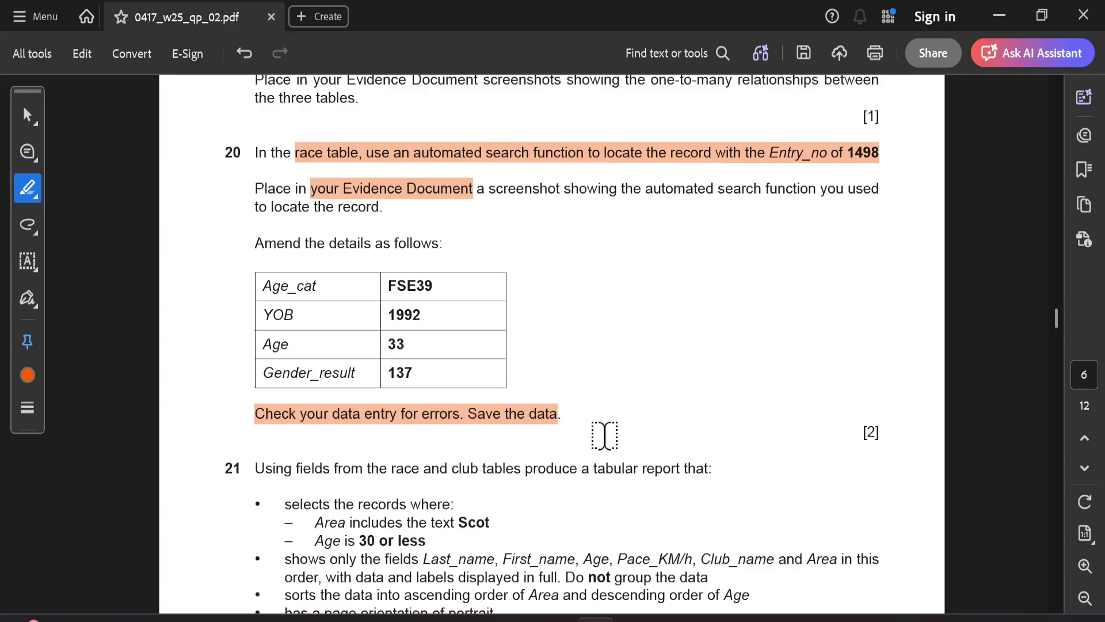
pyautogui.scroll(-1, 518, 446)
pyautogui.scroll(-3, 518, 446)
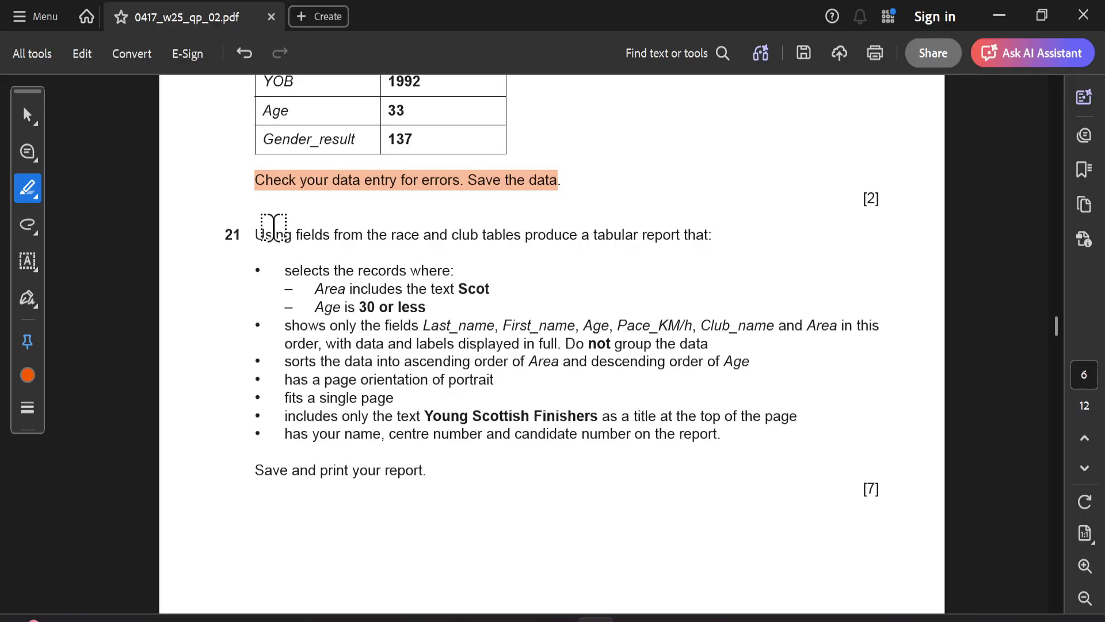
pyautogui.moveTo(253, 234); pyautogui.dragTo(709, 227)
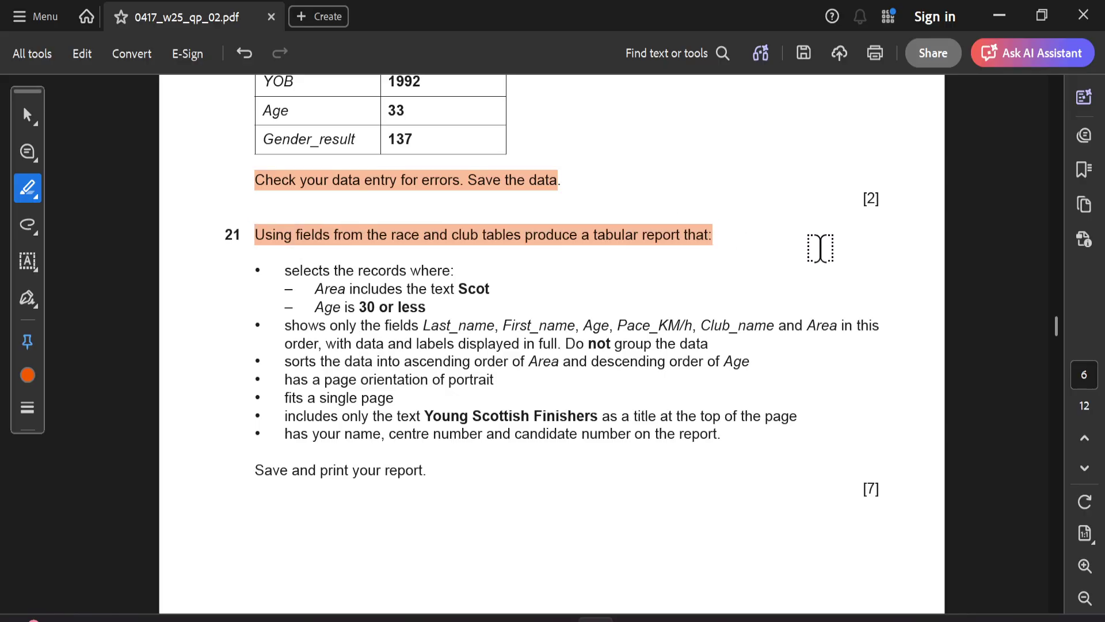
pyautogui.scroll(-1, 518, 313)
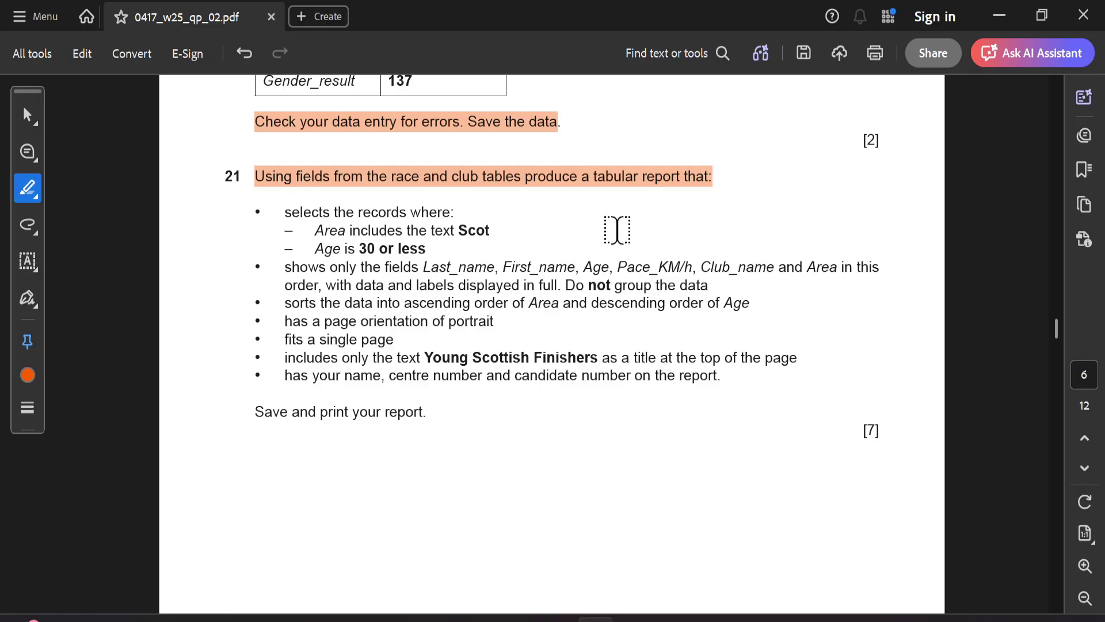
pyautogui.moveTo(861, 432); pyautogui.dragTo(880, 430)
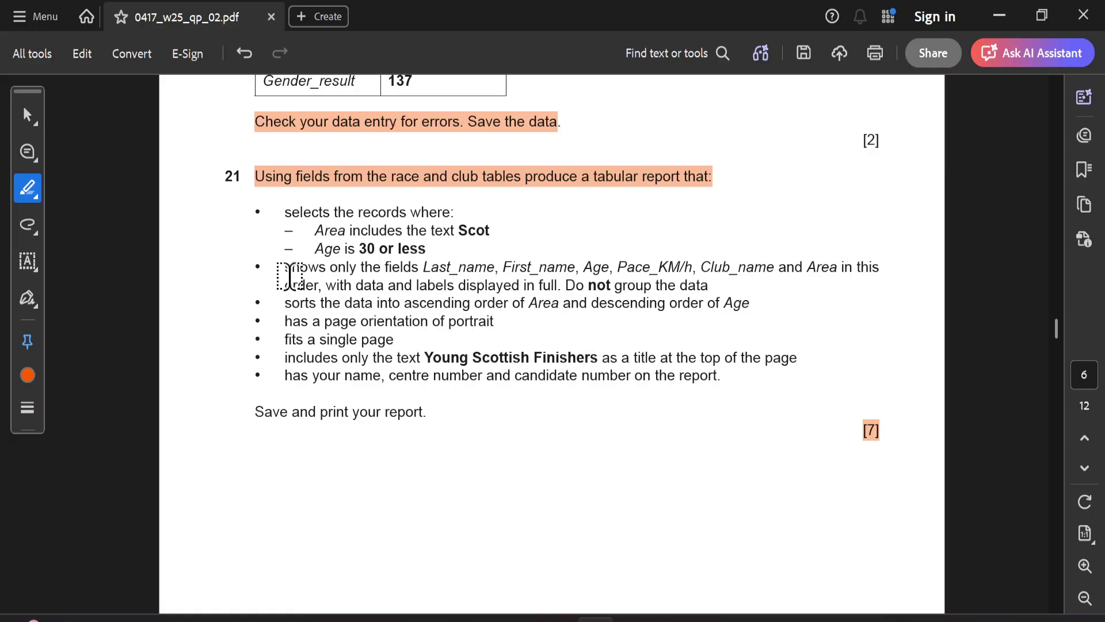
pyautogui.moveTo(282, 267); pyautogui.dragTo(418, 267)
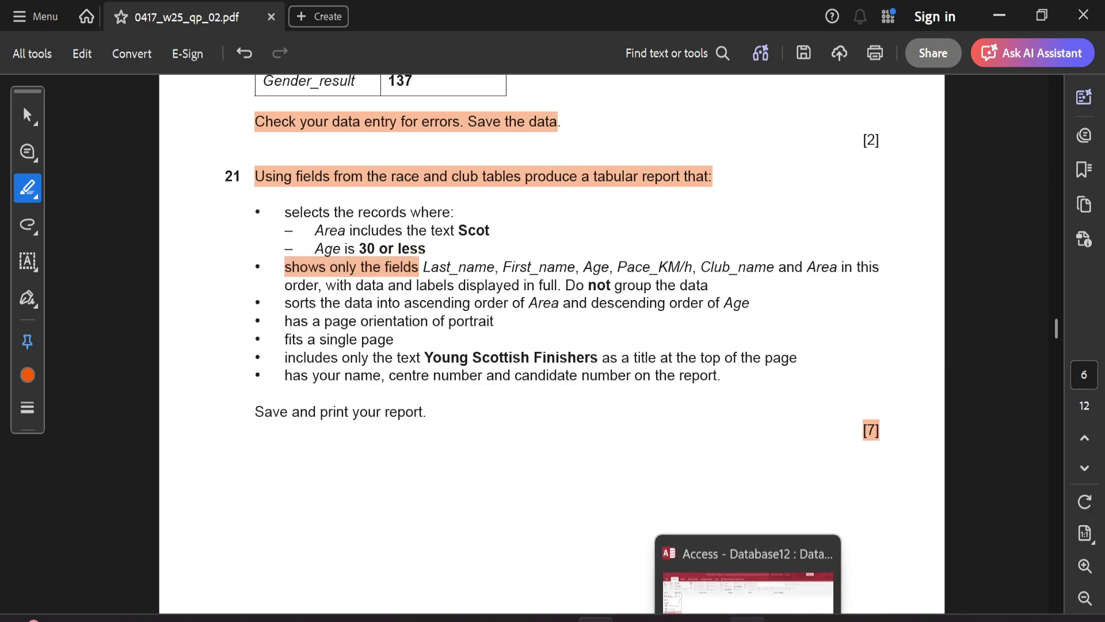
# Step: Switch to Access and start a new query with the Simple Query Wizard
pyautogui.click(747, 619)
pyautogui.click(129, 46)
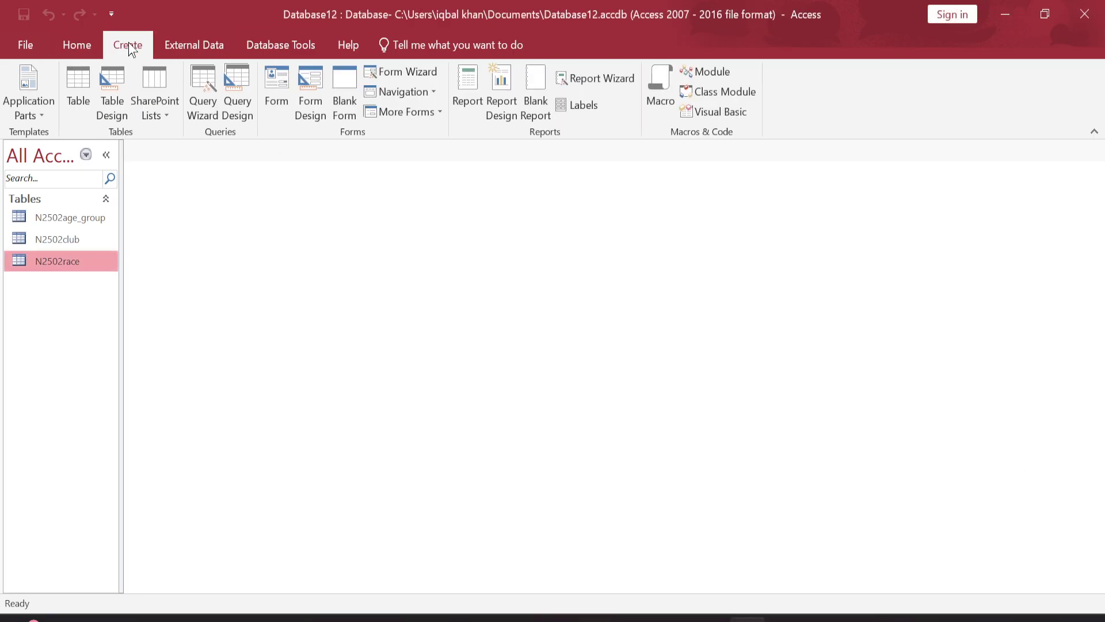
pyautogui.click(202, 87)
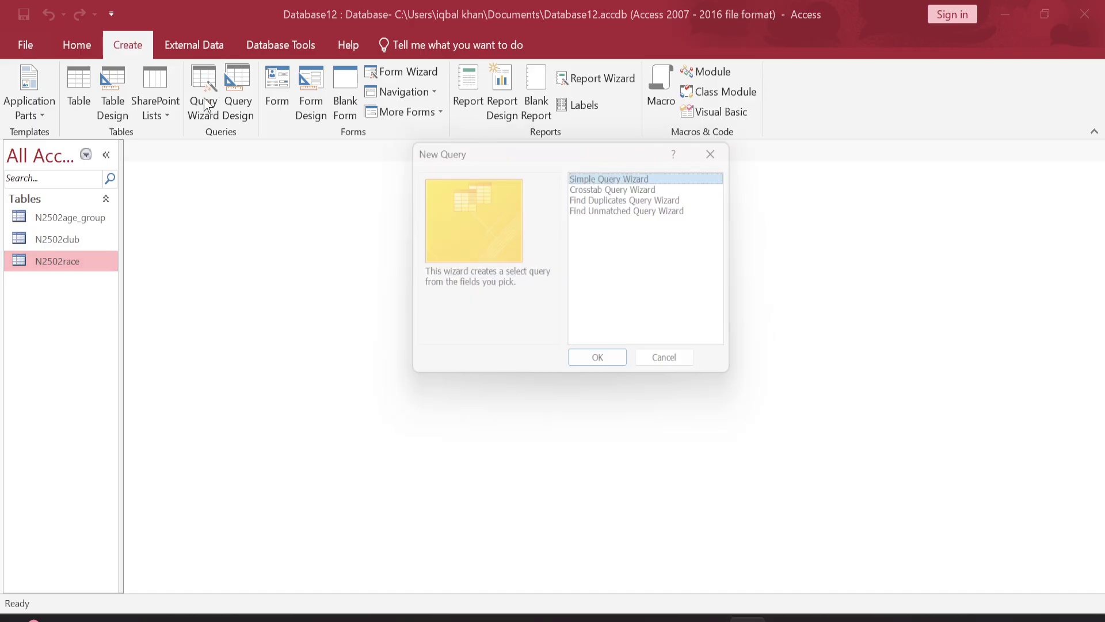
pyautogui.click(603, 368)
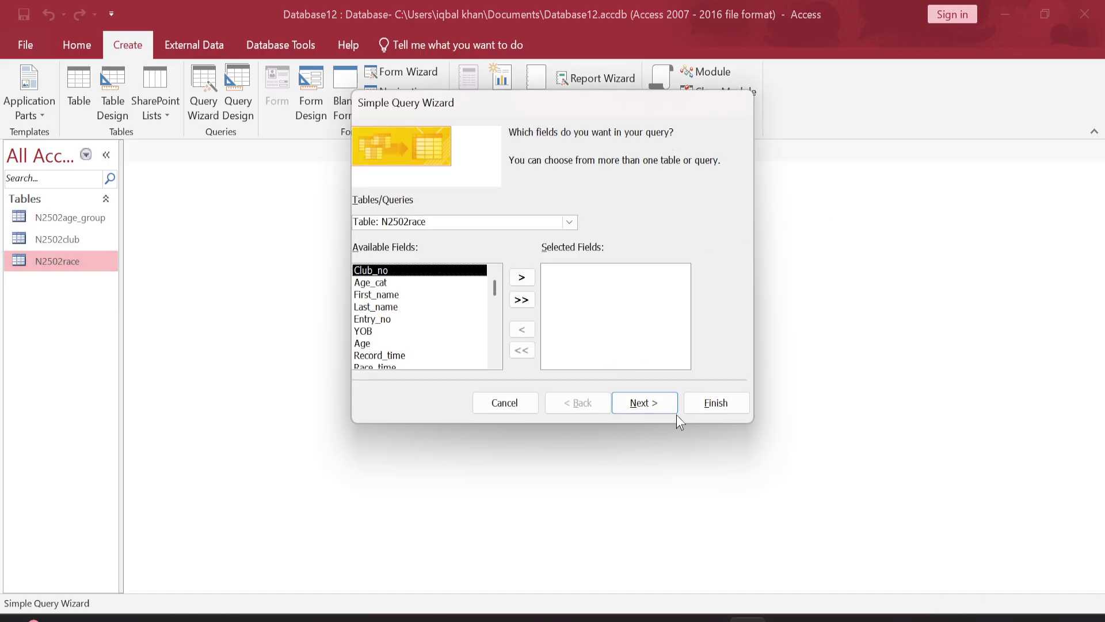
# Step: Check the required fields in the PDF and add Last_name, First_name and Age from N2502race to the Access query
pyautogui.click(593, 616)
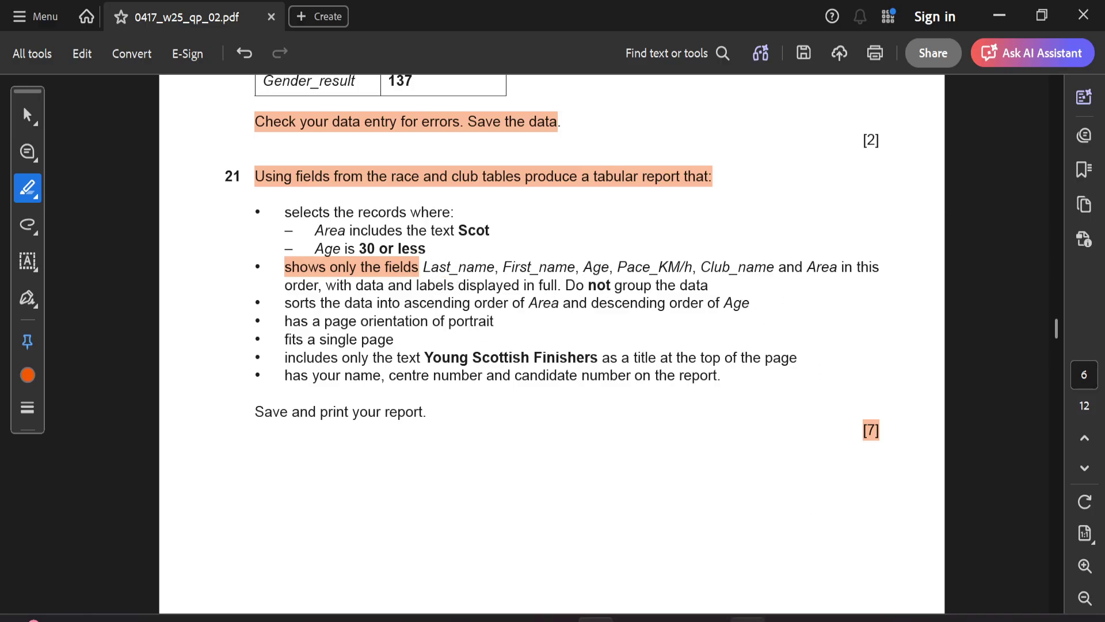
pyautogui.click(748, 619)
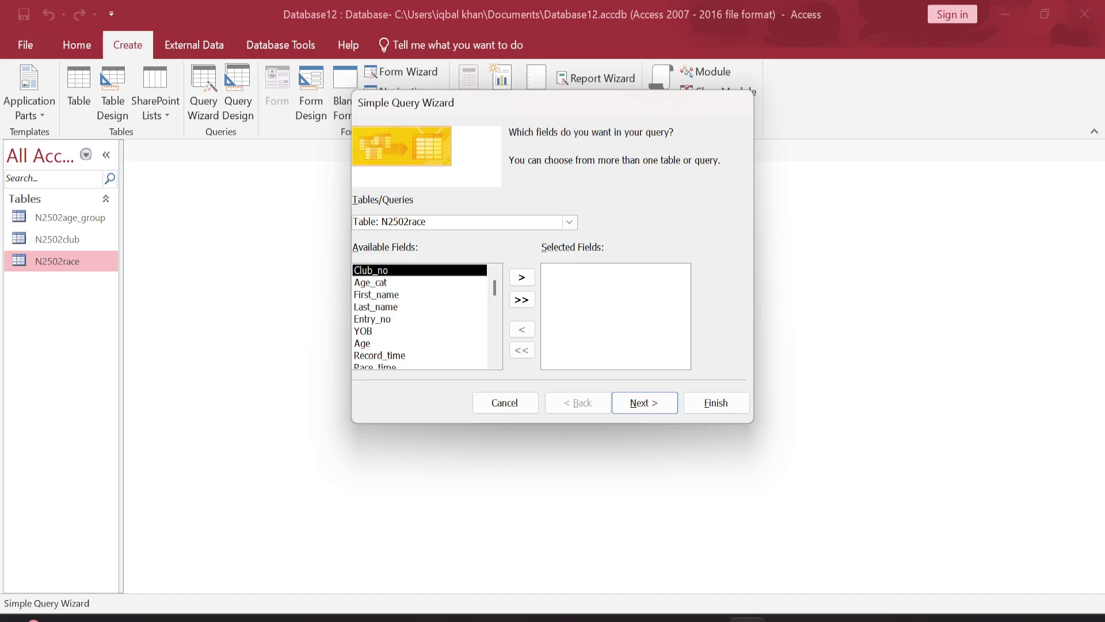
pyautogui.click(391, 307)
pyautogui.click(521, 278)
pyautogui.click(427, 295)
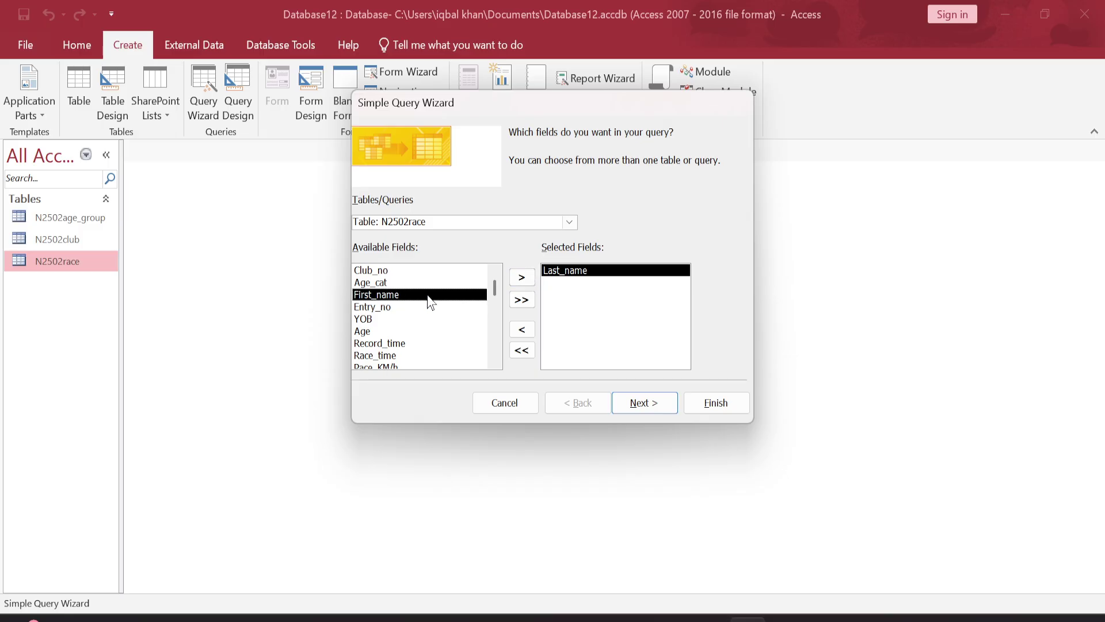
pyautogui.click(522, 278)
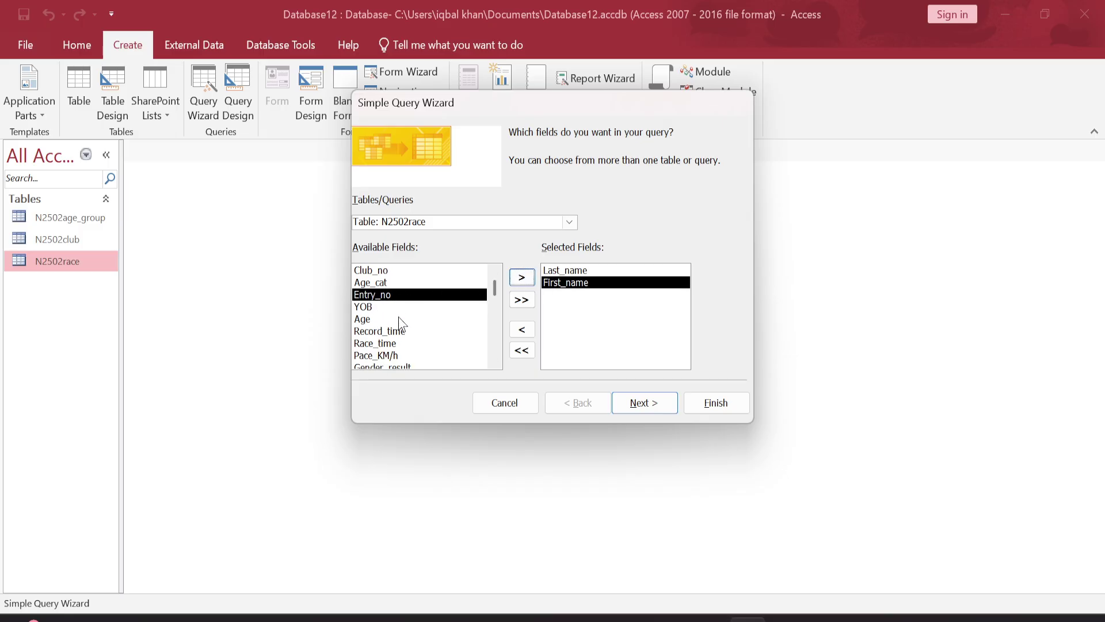
pyautogui.click(402, 320)
pyautogui.click(521, 278)
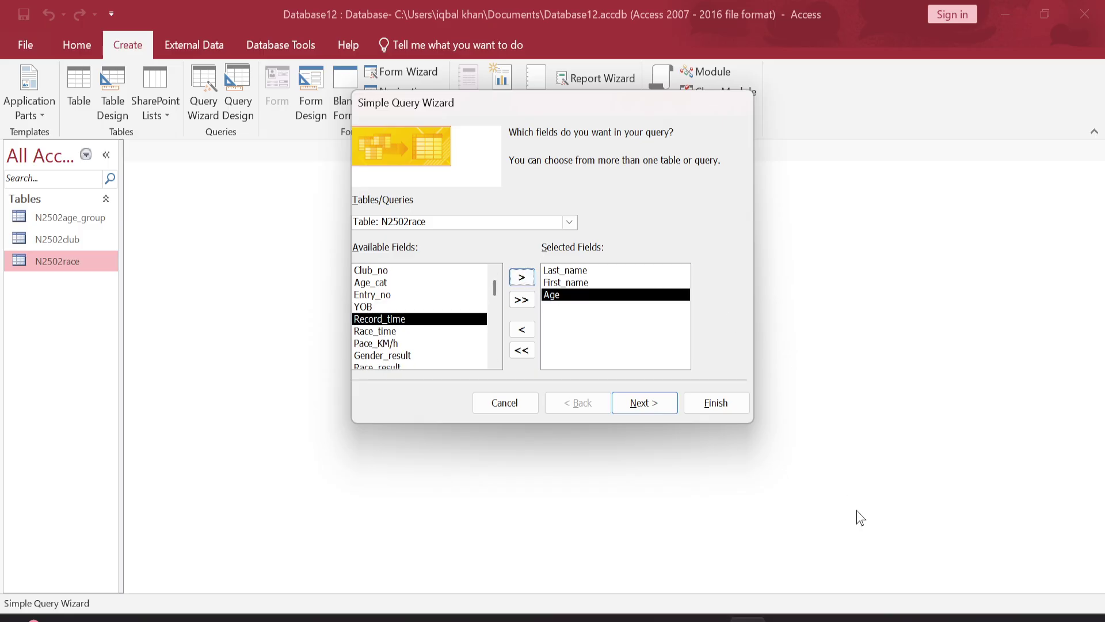
# Step: Recheck the field order in the PDF and add Pace_KM/h from N2502race to the query in Access
pyautogui.click(596, 617)
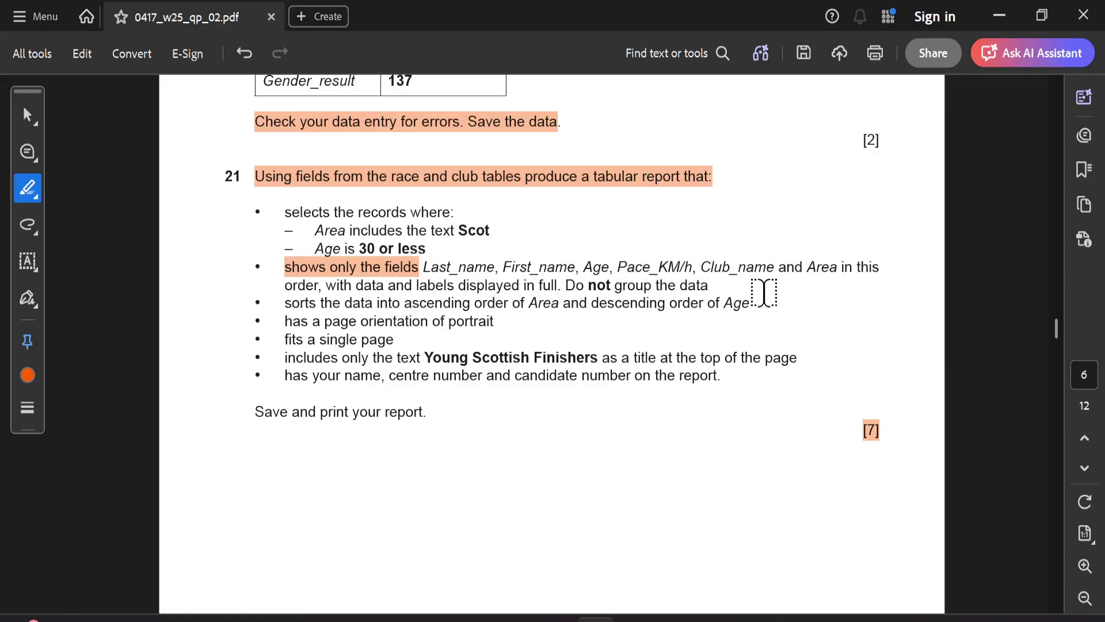
pyautogui.click(747, 618)
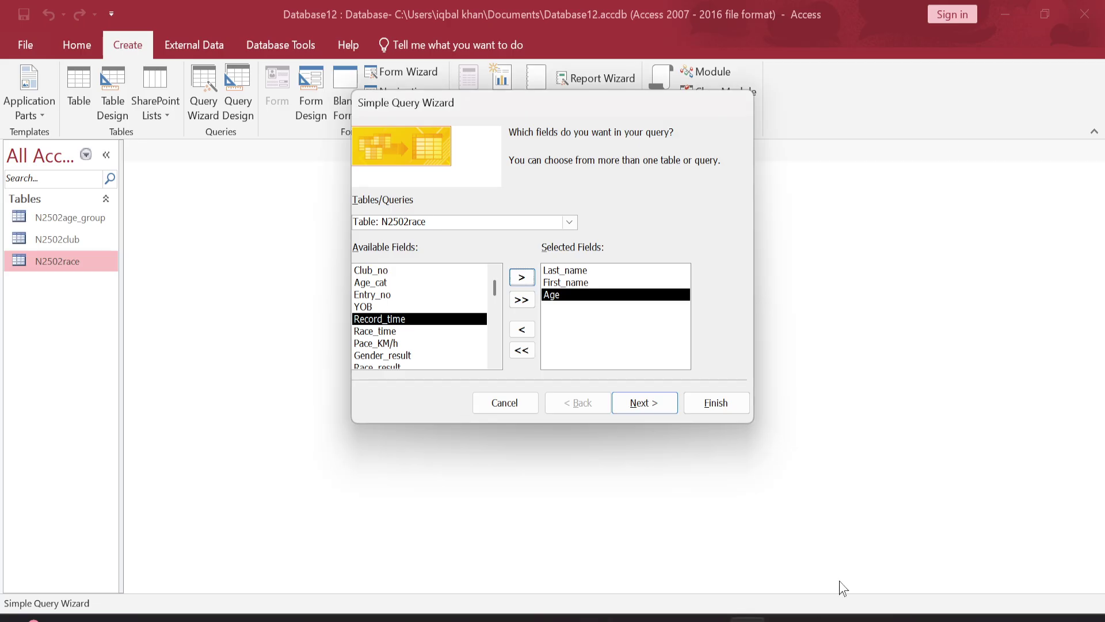
pyautogui.click(399, 343)
pyautogui.click(522, 279)
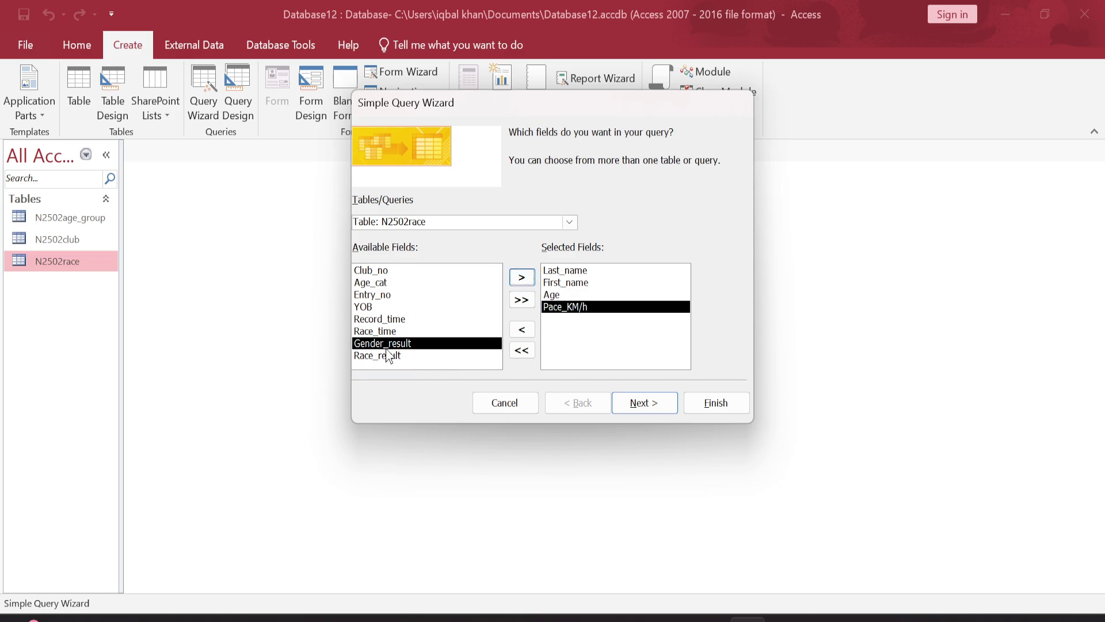
pyautogui.click(382, 271)
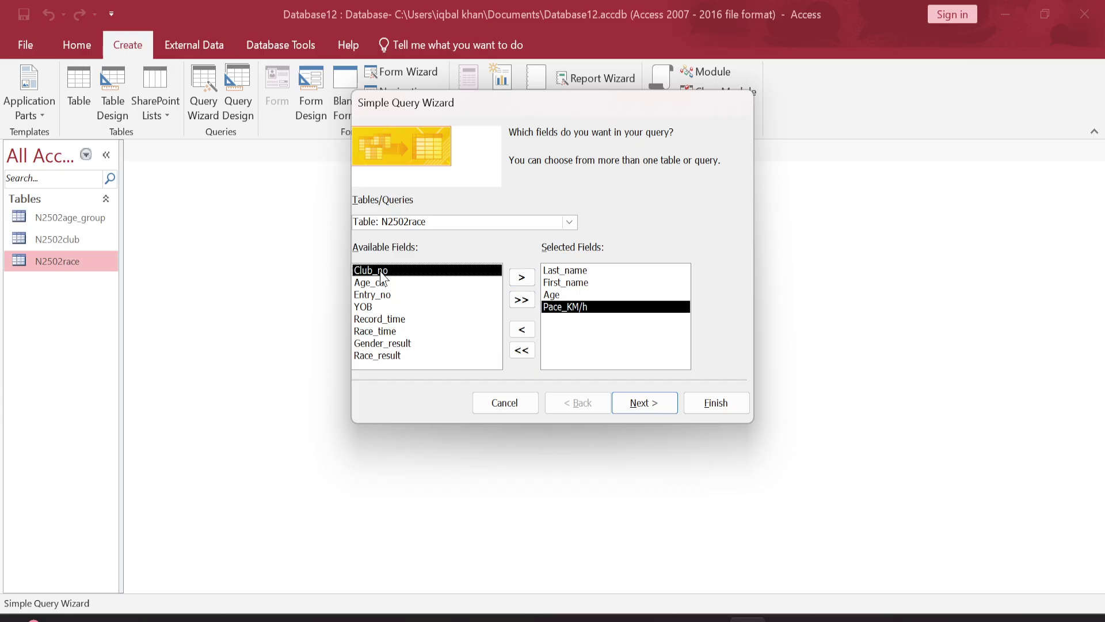
# Step: Recheck the required fields in the PDF and add Club_name from the N2502club table to the query in Access
pyautogui.click(588, 618)
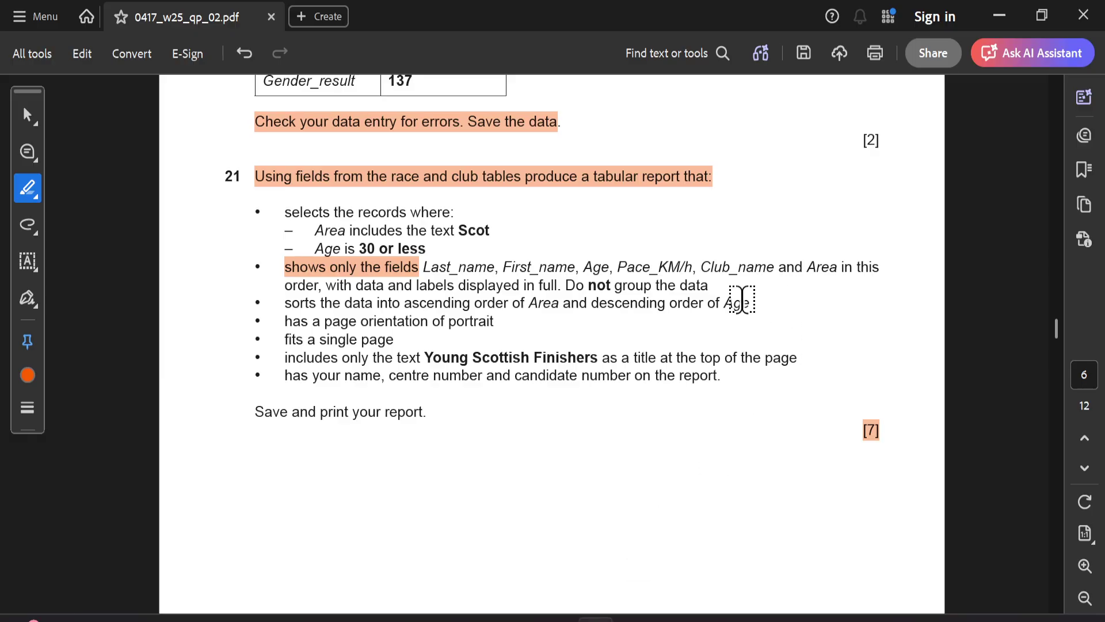
pyautogui.hotkey('alt', 'Tab')
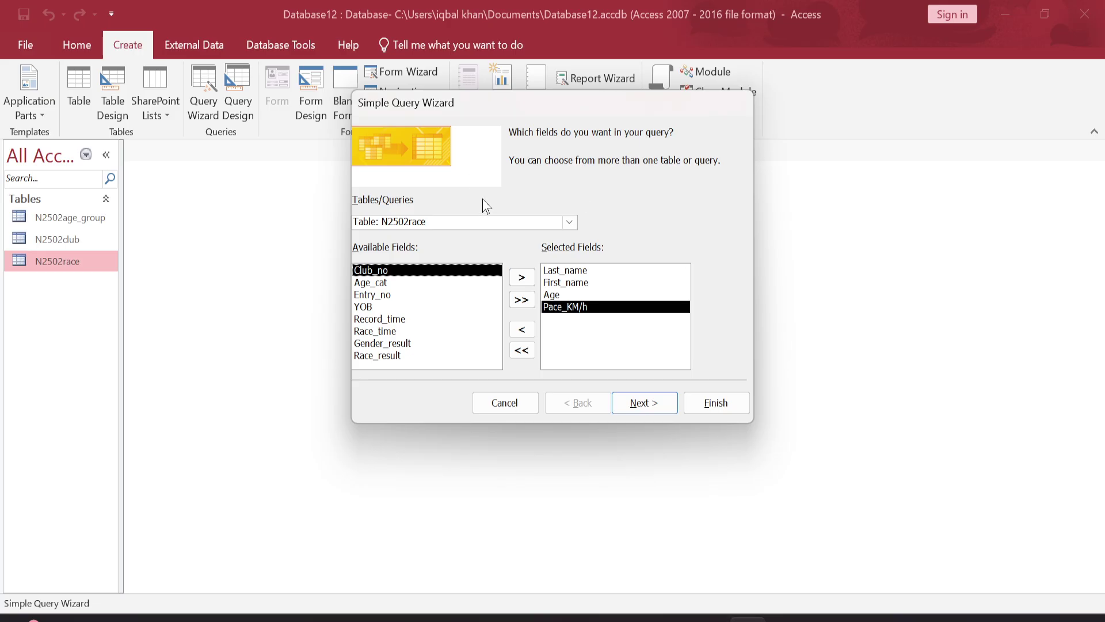
pyautogui.click(568, 221)
pyautogui.click(449, 250)
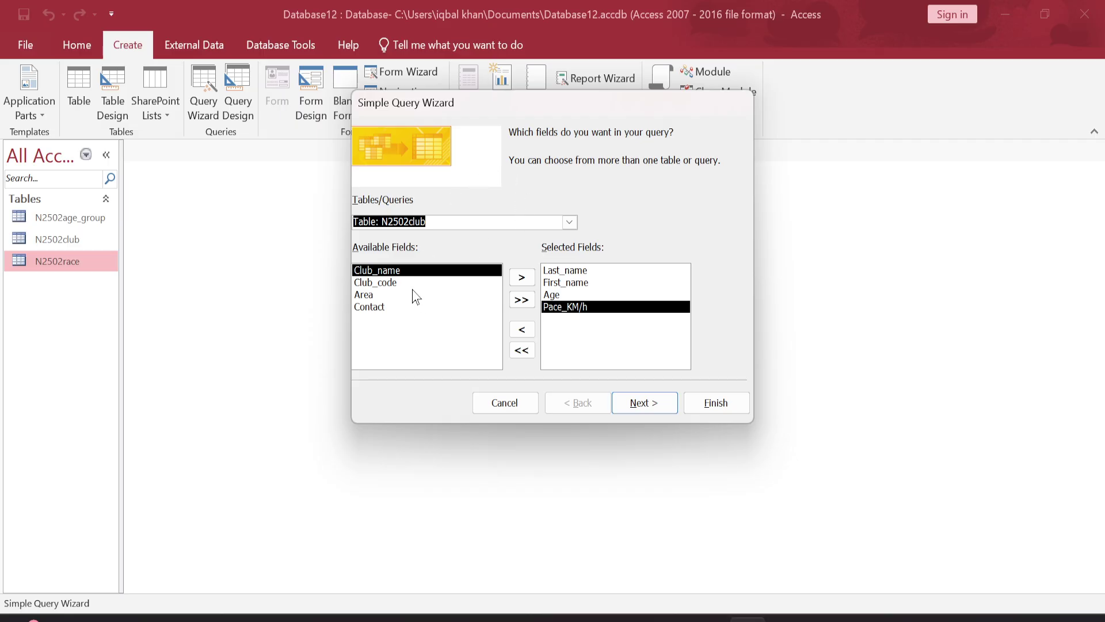
pyautogui.click(533, 276)
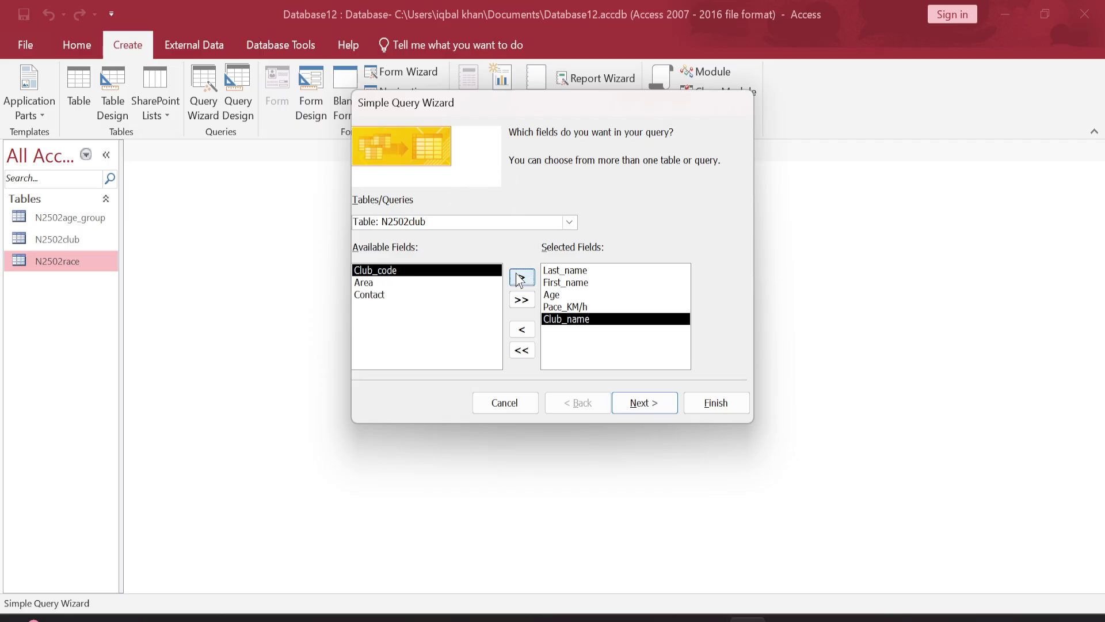
# Step: Check the last required field in the PDF and add Area from N2502club to the query in Access
pyautogui.click(607, 615)
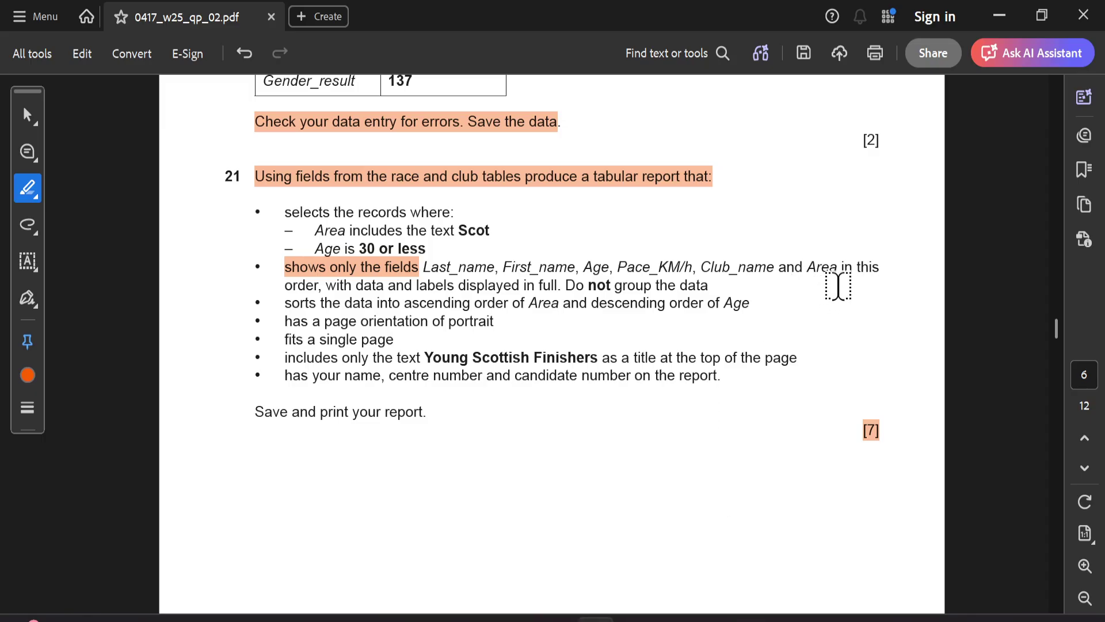
pyautogui.click(783, 553)
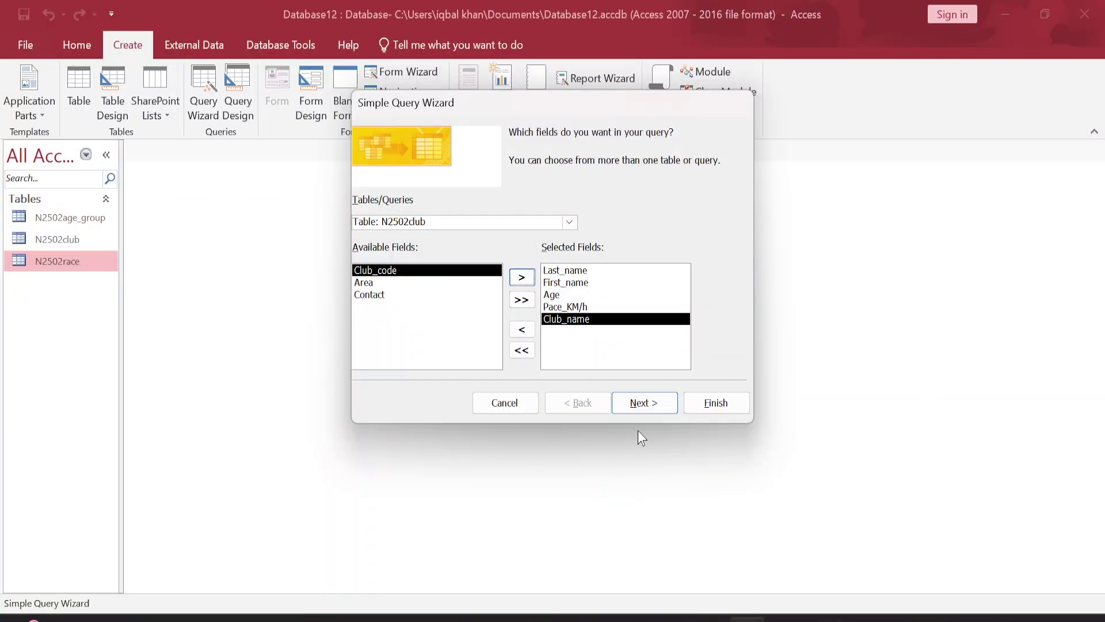
pyautogui.click(384, 282)
pyautogui.click(522, 279)
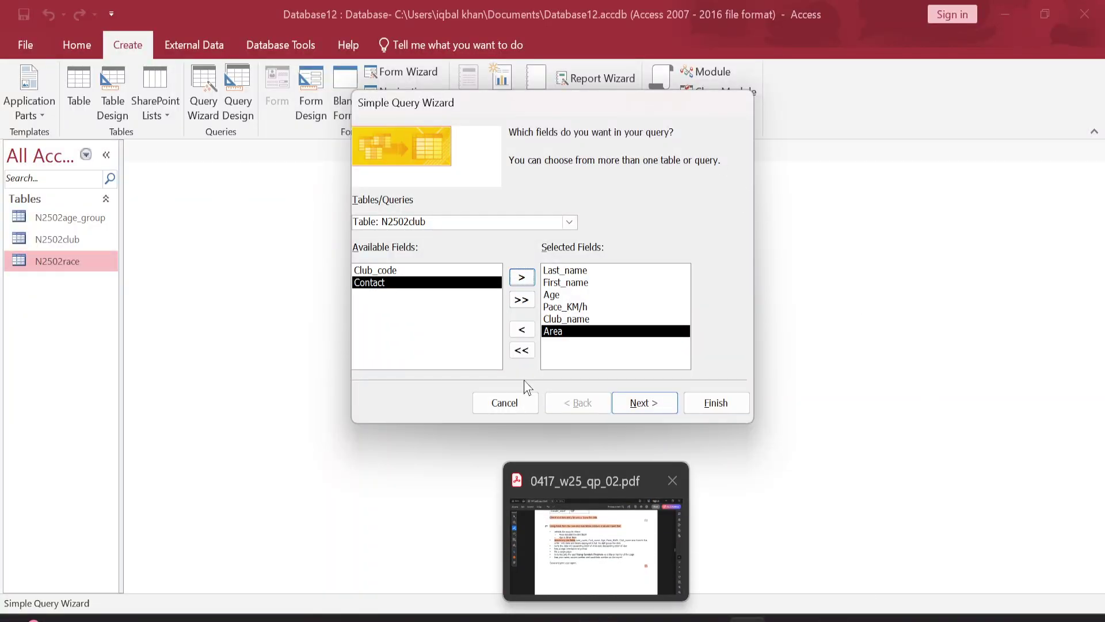
# Step: In the PDF, remove the highlight from "shows only the fields" and the stray highlight on "Area includes"
pyautogui.click(555, 549)
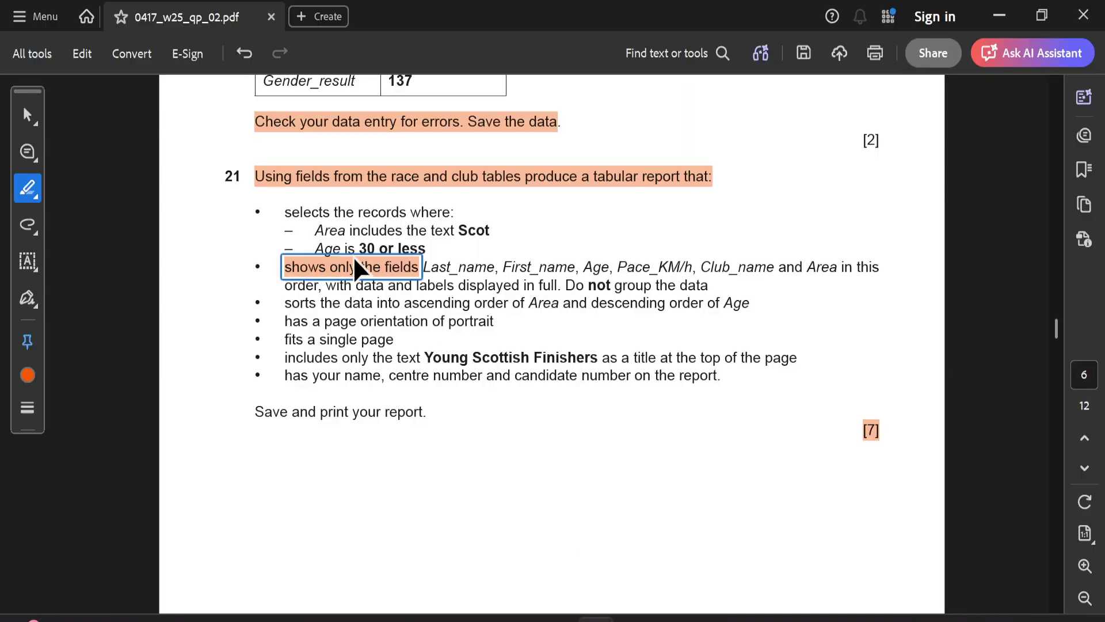
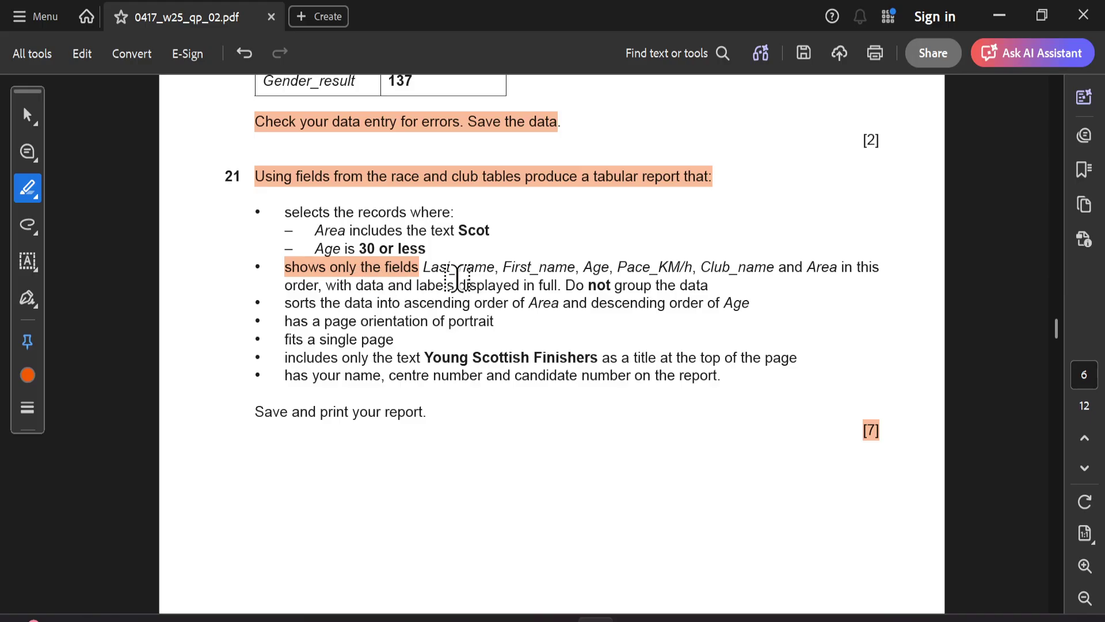
pyautogui.moveTo(316, 230); pyautogui.dragTo(380, 222)
pyautogui.click(345, 266)
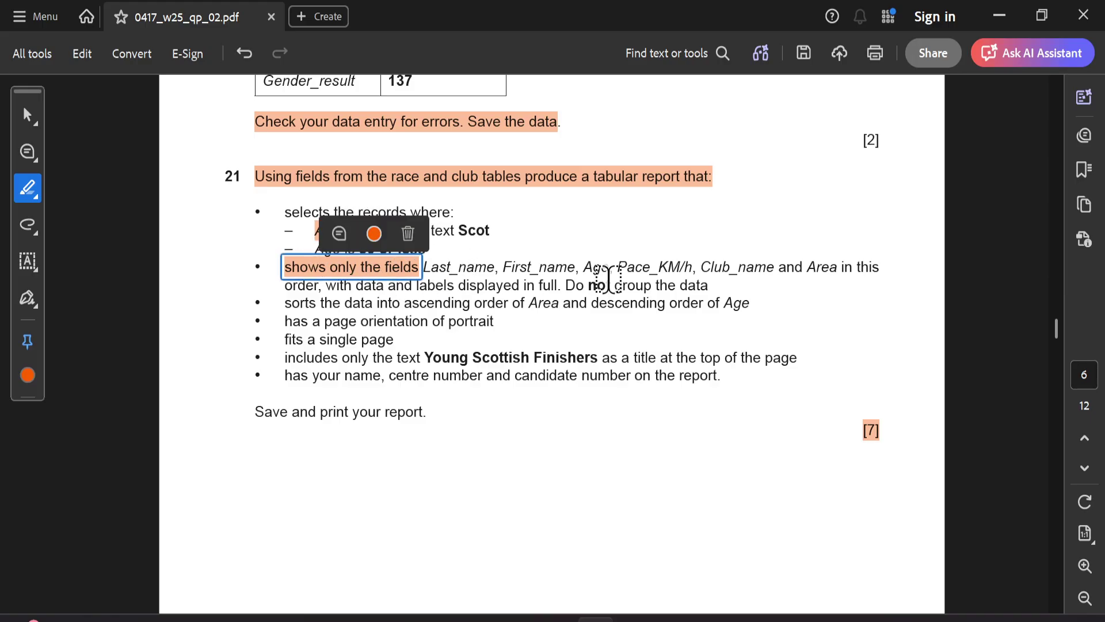
pyautogui.click(697, 233)
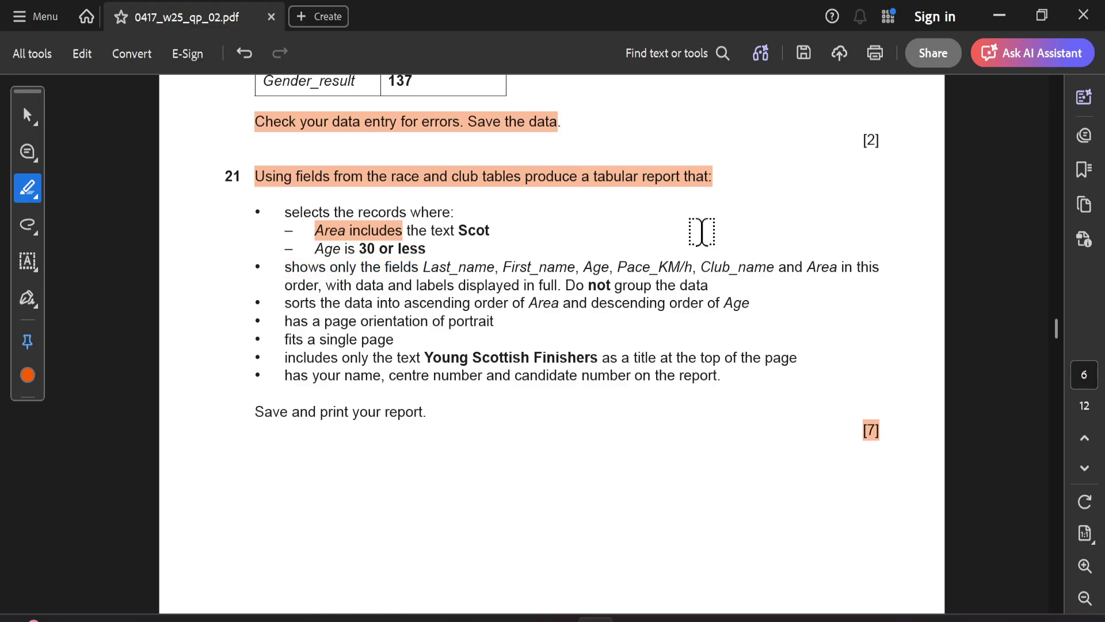
pyautogui.click(383, 236)
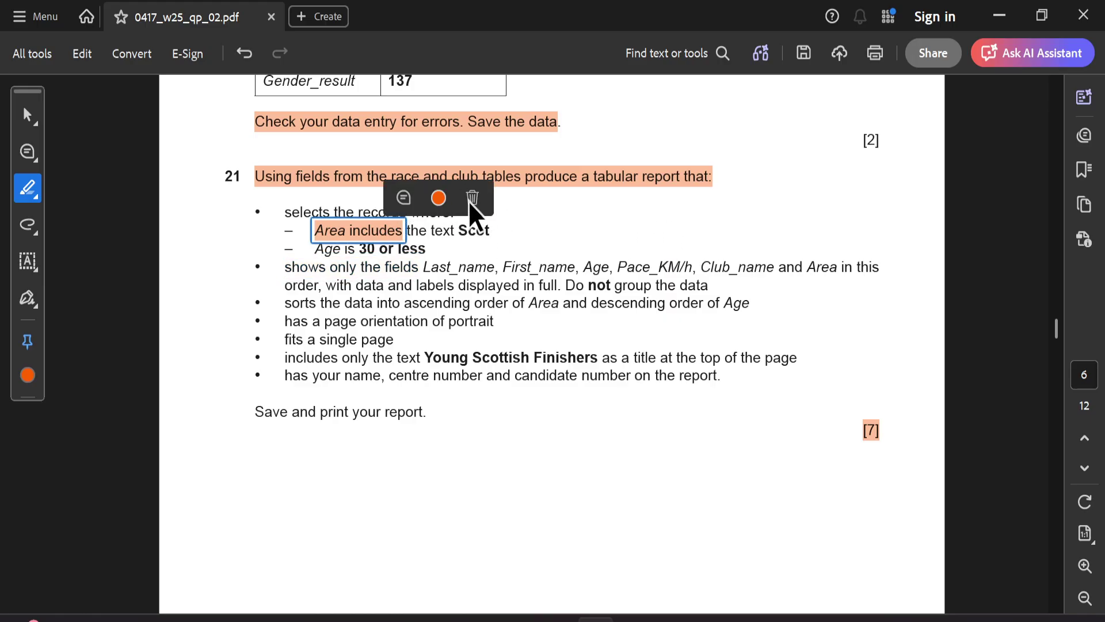
pyautogui.click(474, 196)
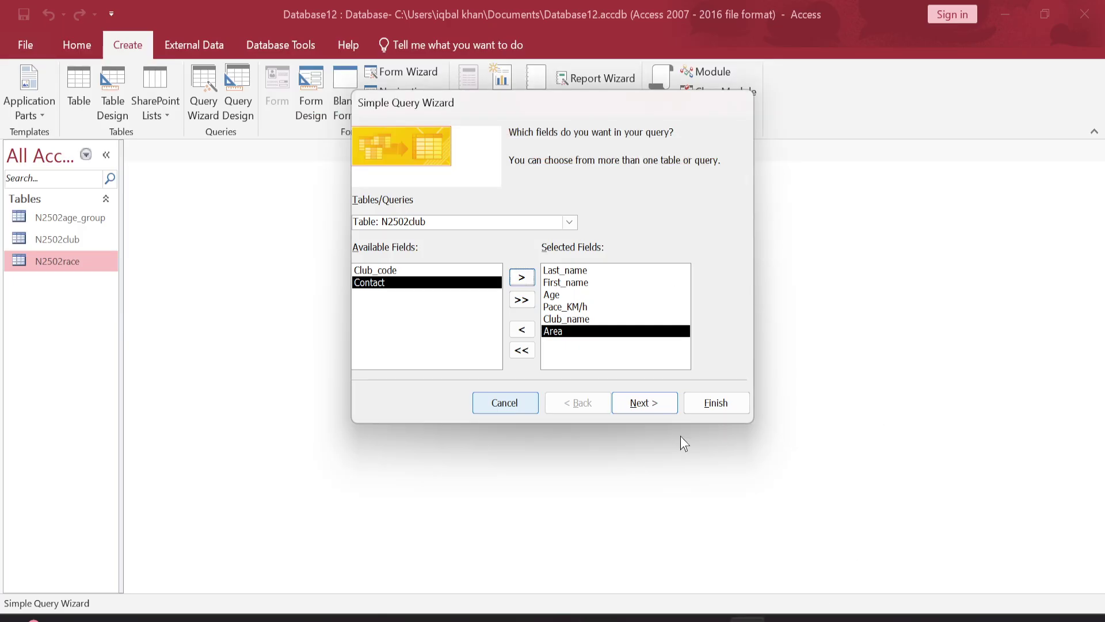
# Step: In the Access query wizard, accept the selected fields and the Detail query type, and choose to modify the query design
pyautogui.click(648, 402)
pyautogui.click(650, 402)
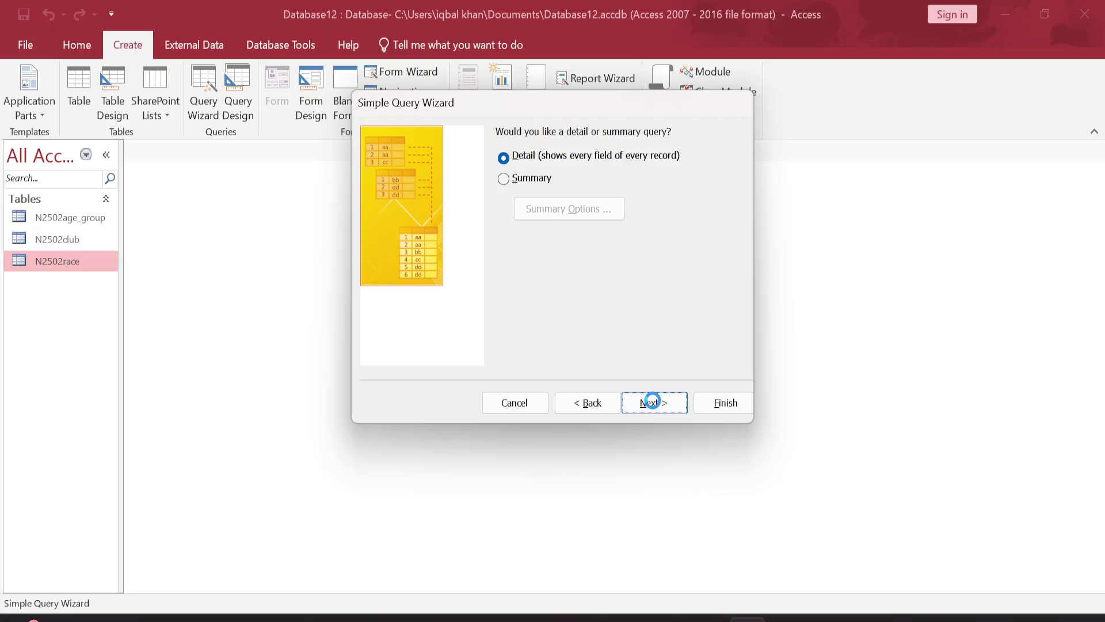
pyautogui.click(542, 306)
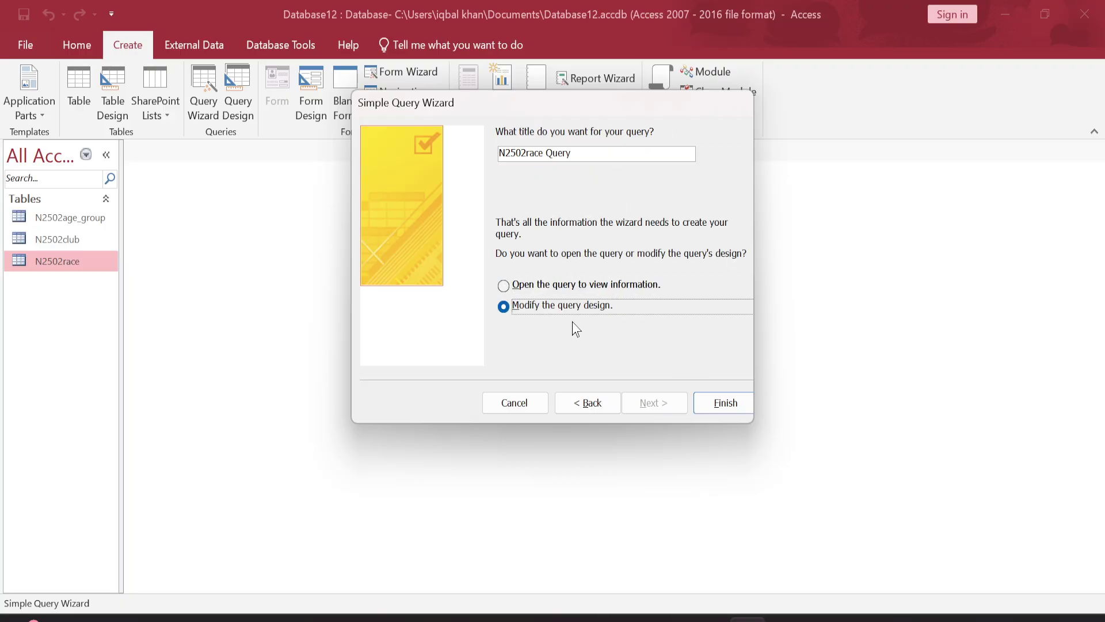
# Step: Select the query's default title for replacement and check the question number in the PDF, returning to the Access wizard
pyautogui.moveTo(571, 153); pyautogui.dragTo(469, 155)
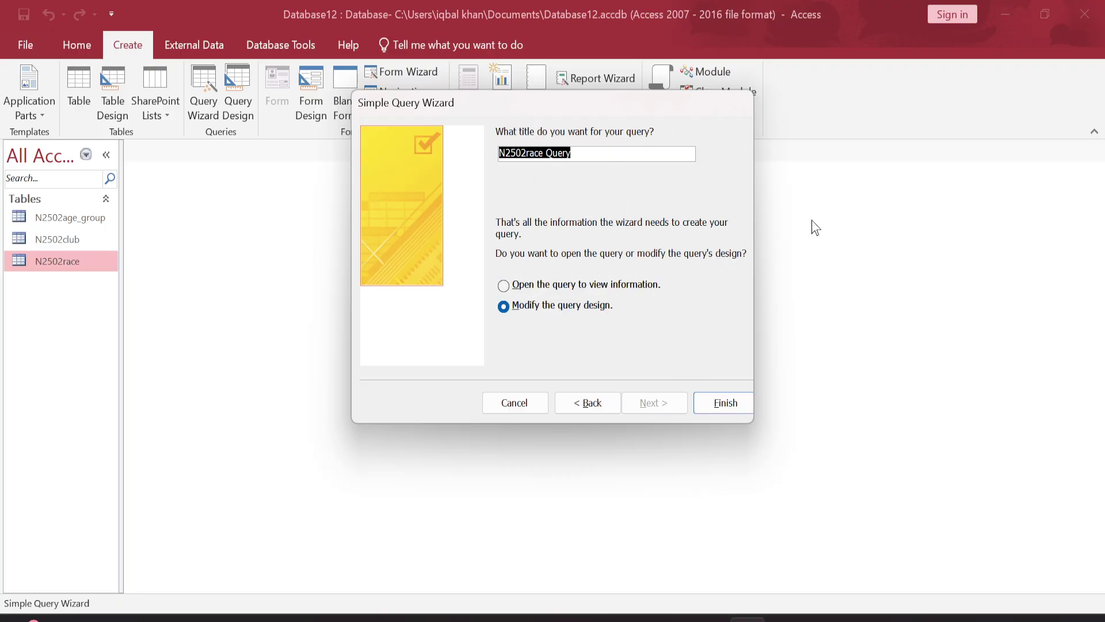
pyautogui.hotkey('alt', 'Tab')
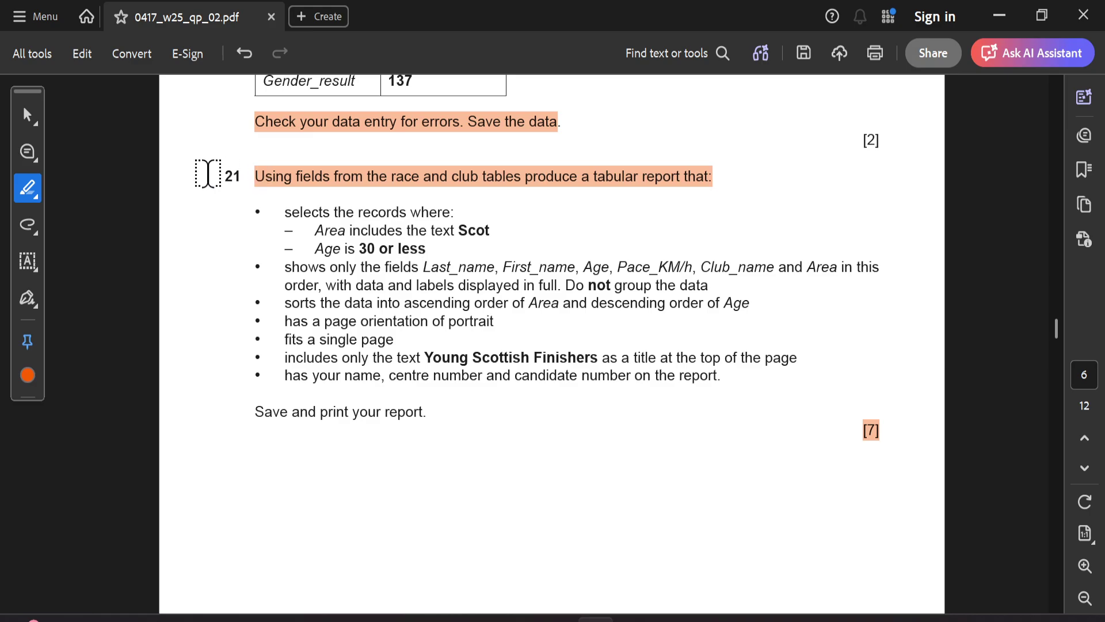
pyautogui.click(748, 618)
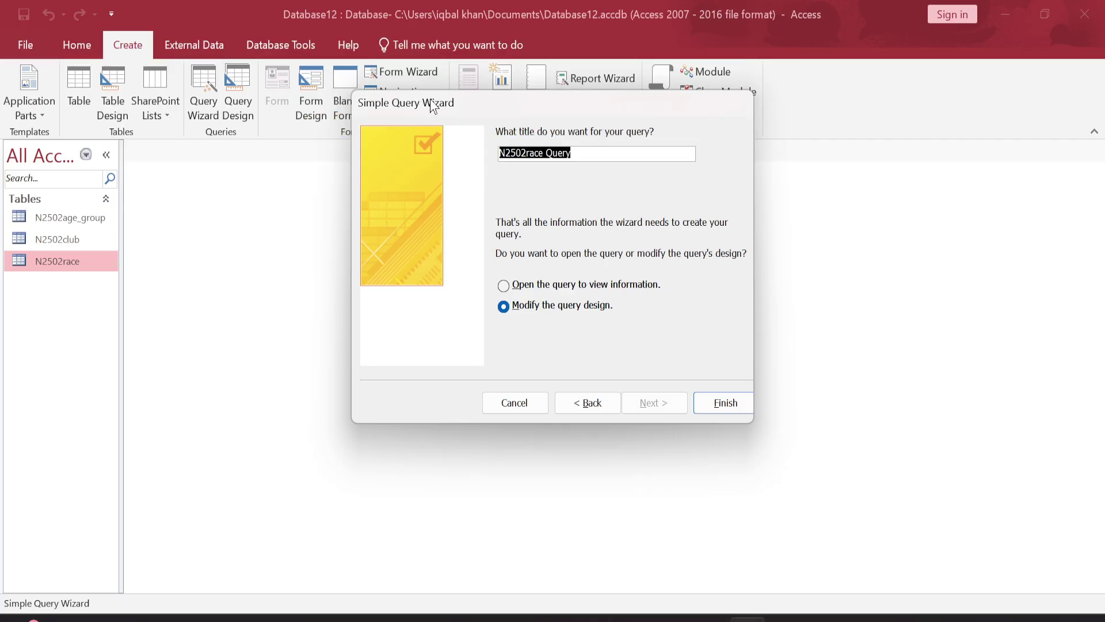
# Step: Title the new query Q21 and finish the wizard with the query opened for design changes
pyautogui.write('Q21')
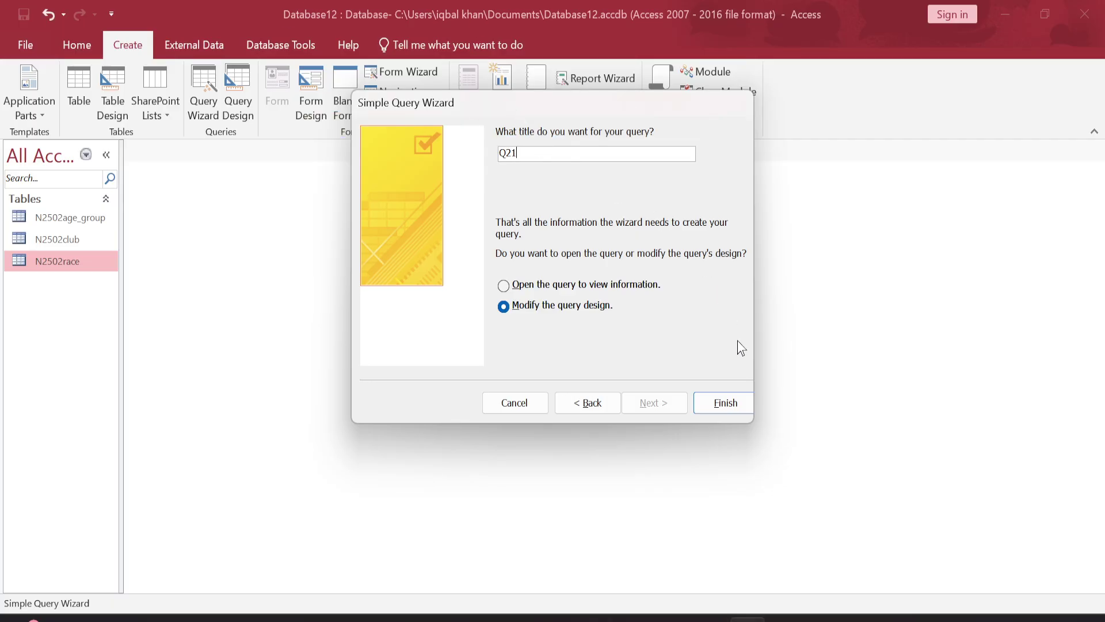
pyautogui.click(725, 401)
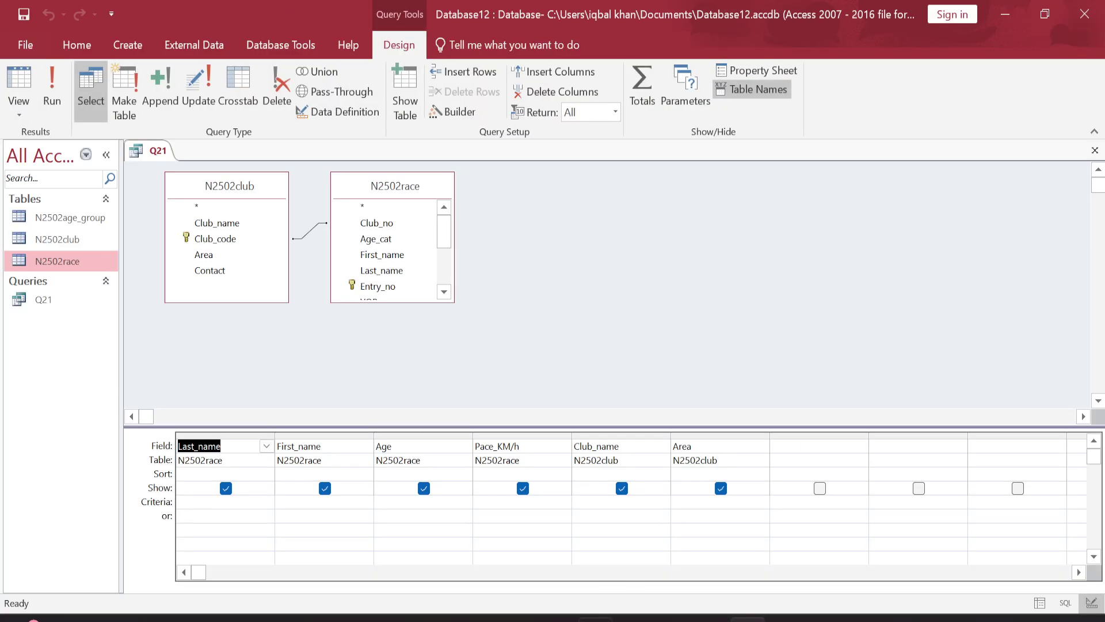
# Step: Check question 21 in the PDF exam paper, set the Area criterion of Q21 to *Scot*, and run the query
pyautogui.moveTo(599, 619)
pyautogui.click(598, 547)
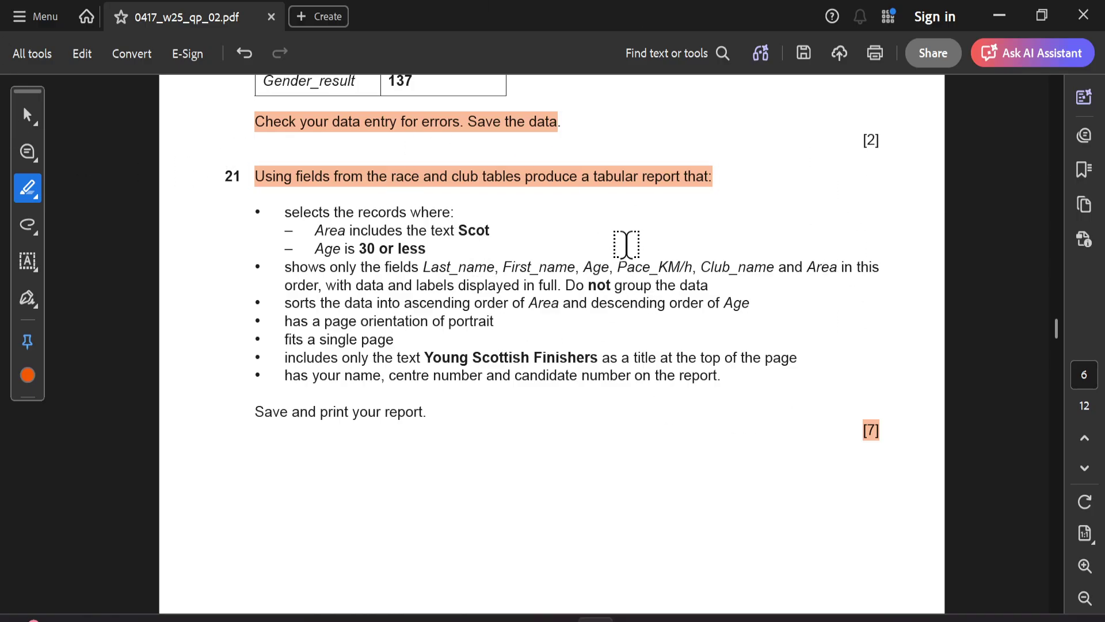
pyautogui.click(748, 619)
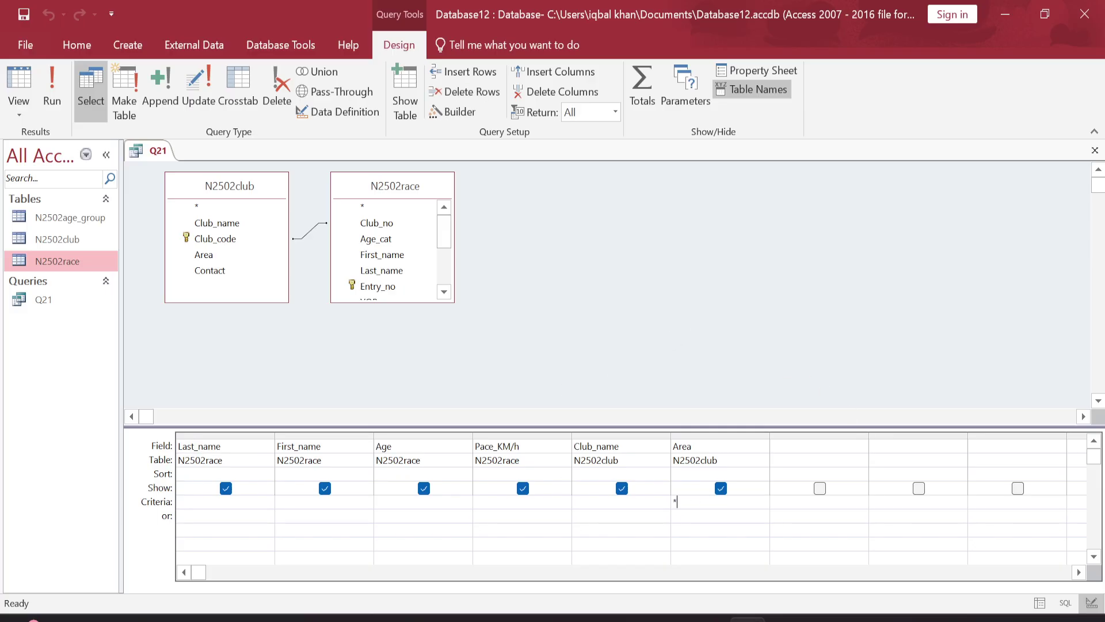
pyautogui.write('*Scot*')
pyautogui.click(673, 543)
pyautogui.click(52, 87)
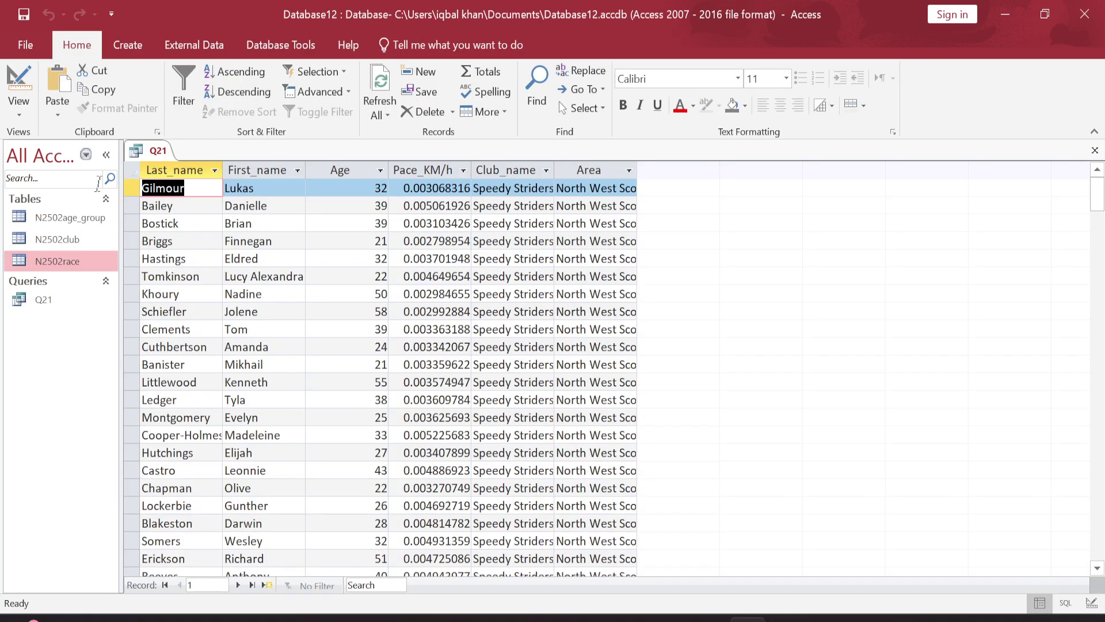
# Step: Fit all column widths of the Q21 results to their contents
pyautogui.click(132, 170)
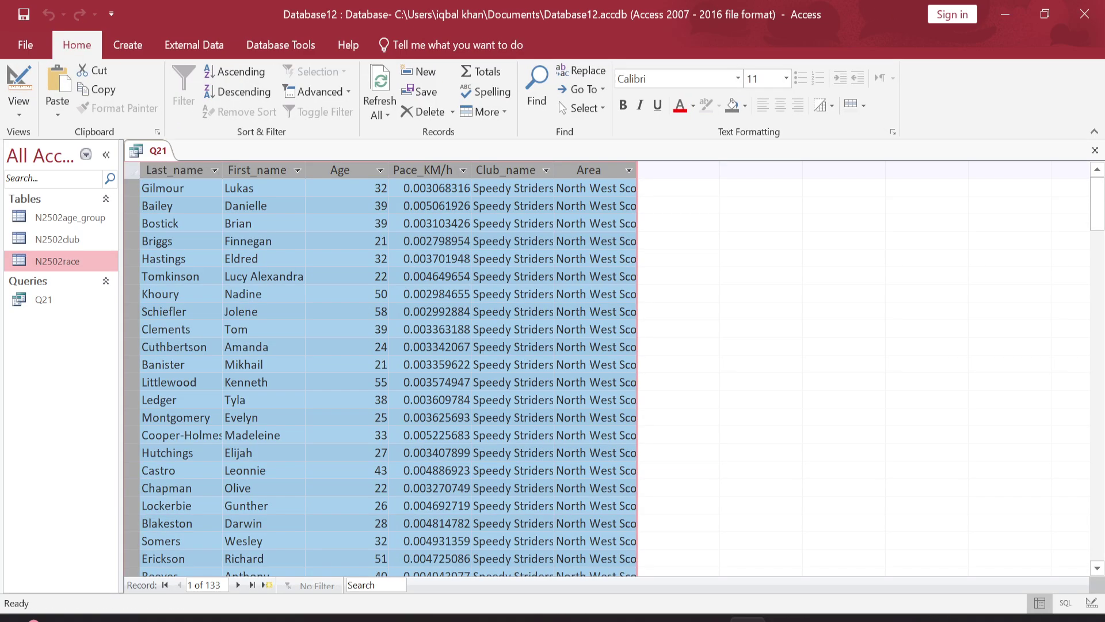
pyautogui.doubleClick(223, 170)
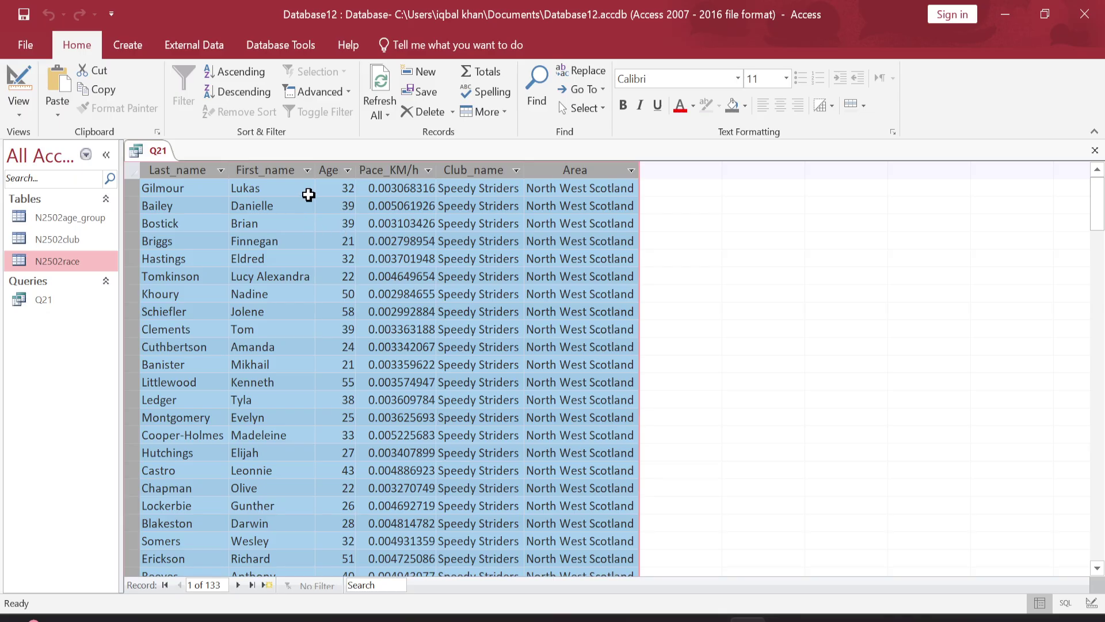
pyautogui.click(310, 168)
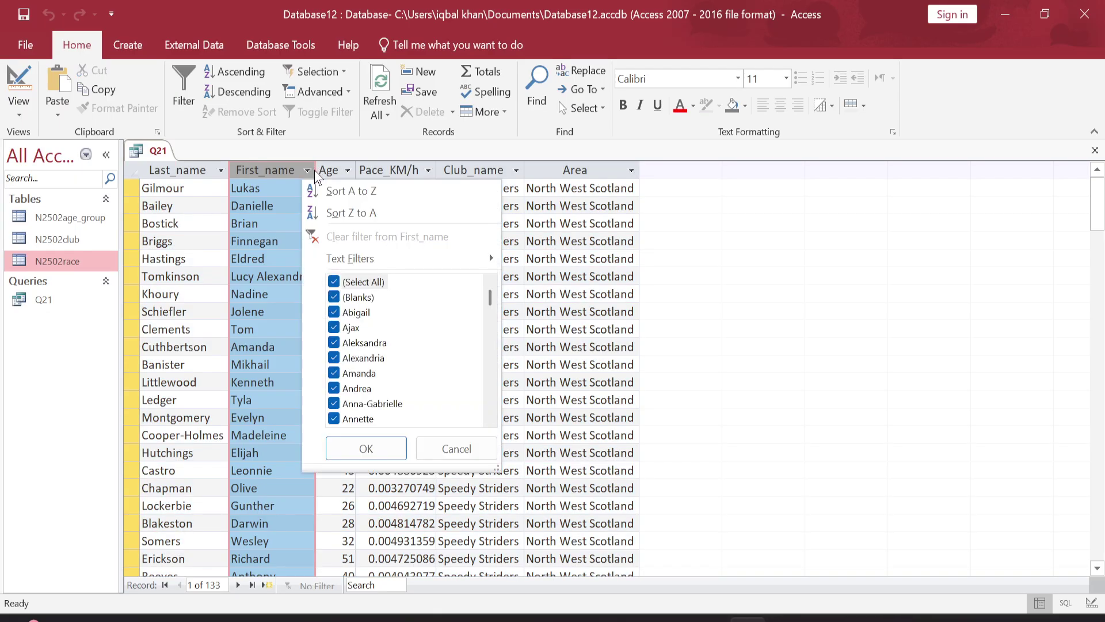
pyautogui.click(132, 173)
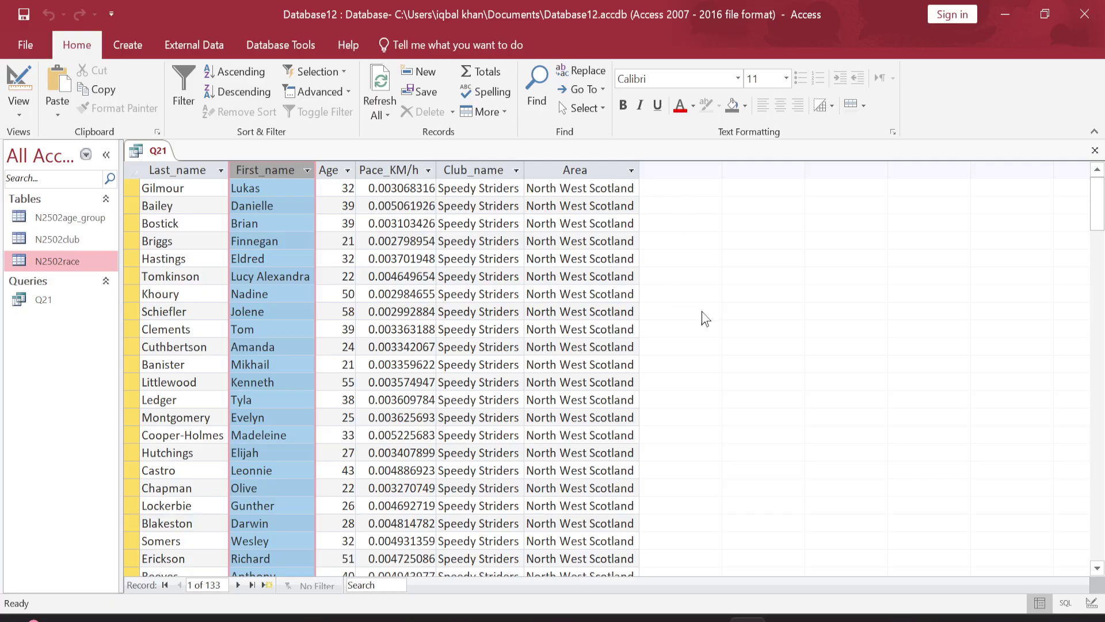
# Step: Examine the Area values through to the end of the Q21 results
pyautogui.click(582, 243)
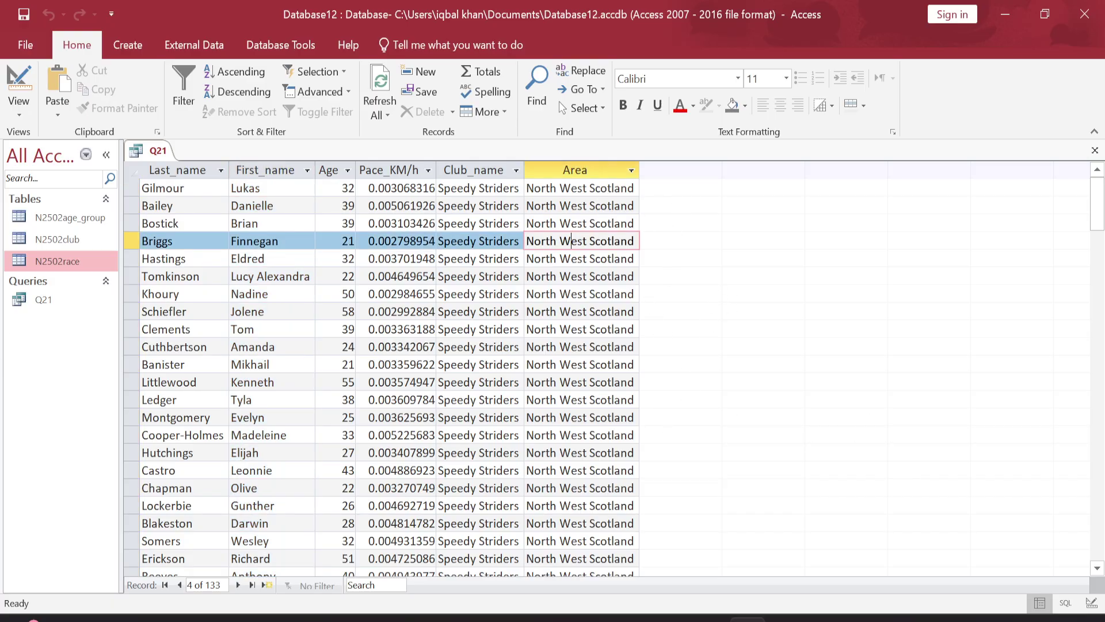
pyautogui.scroll(-9, 604, 264)
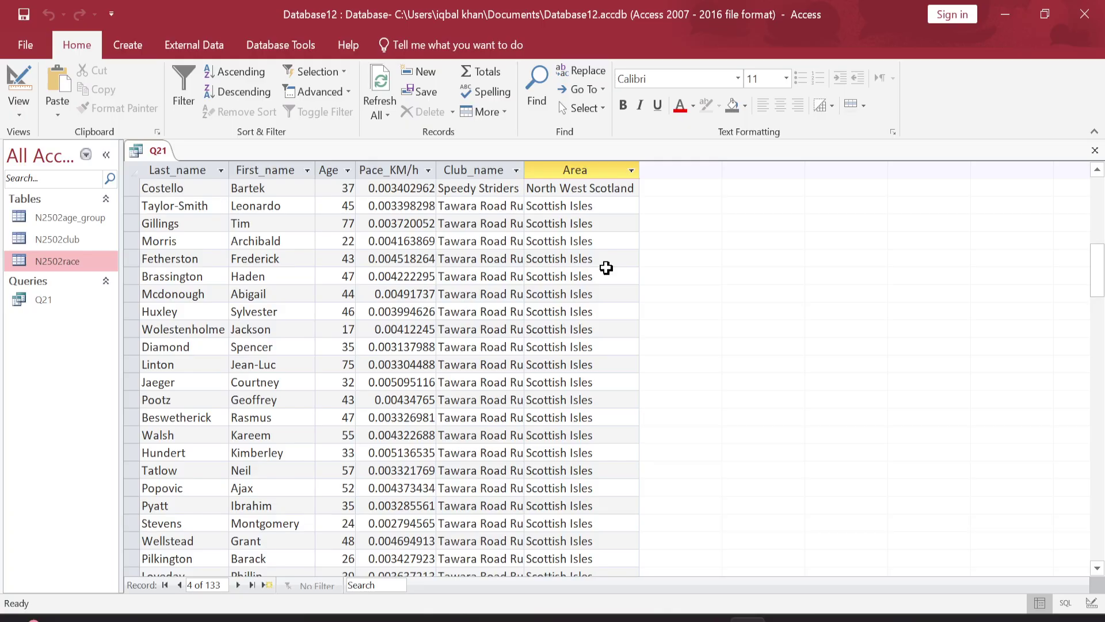
pyautogui.scroll(-16, 606, 268)
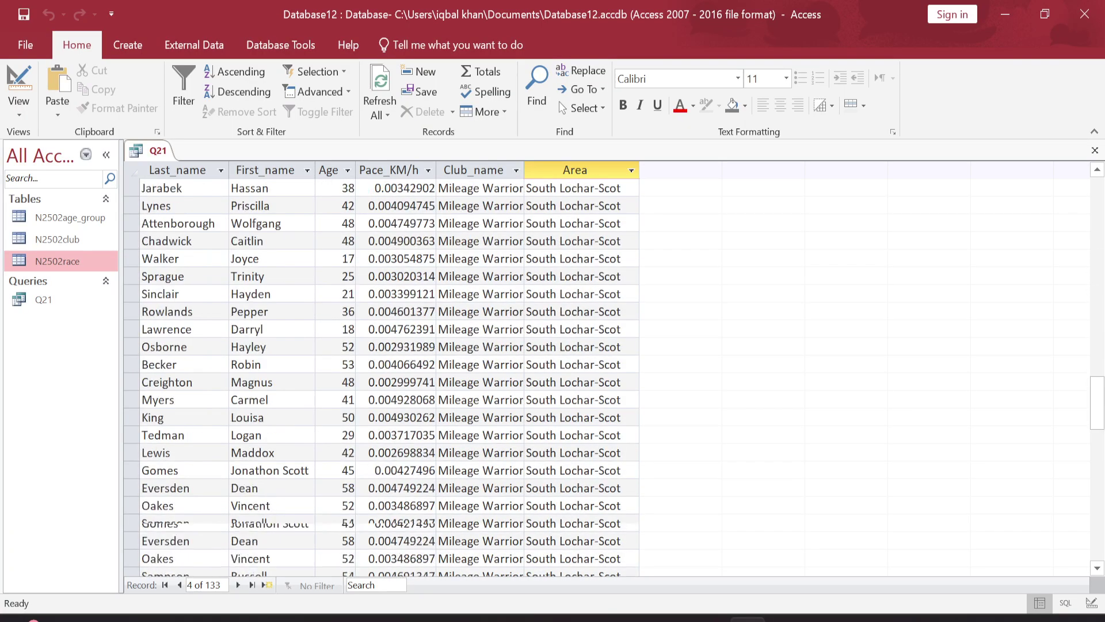
pyautogui.scroll(-7, 606, 267)
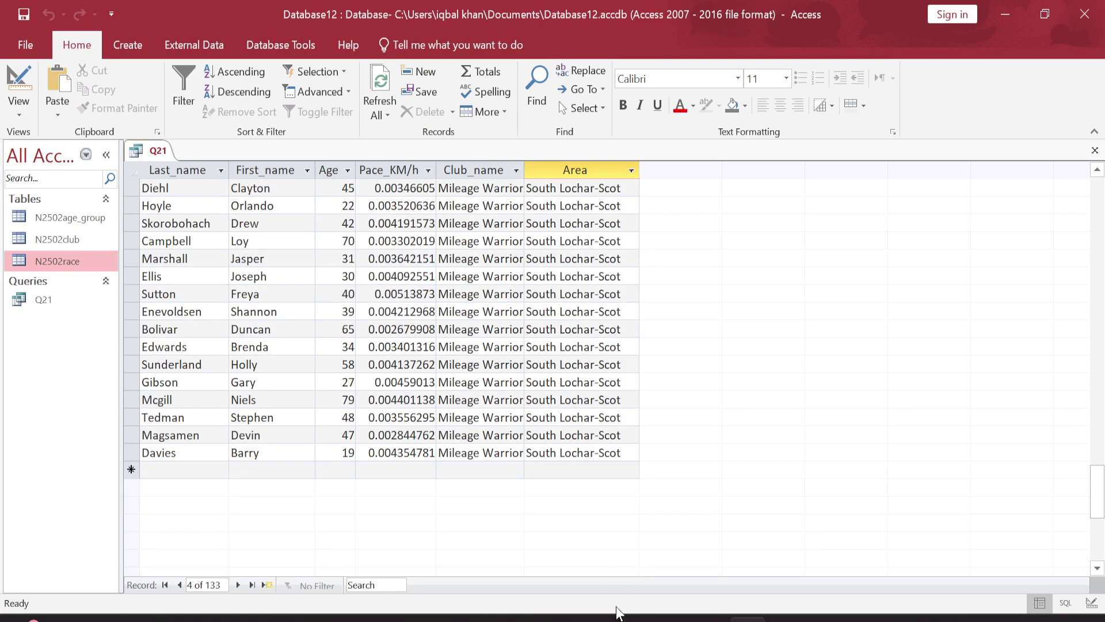
# Step: Switch to the PDF exam paper and highlight the conditions "Scot" and "30 or less" in question 21
pyautogui.click(596, 618)
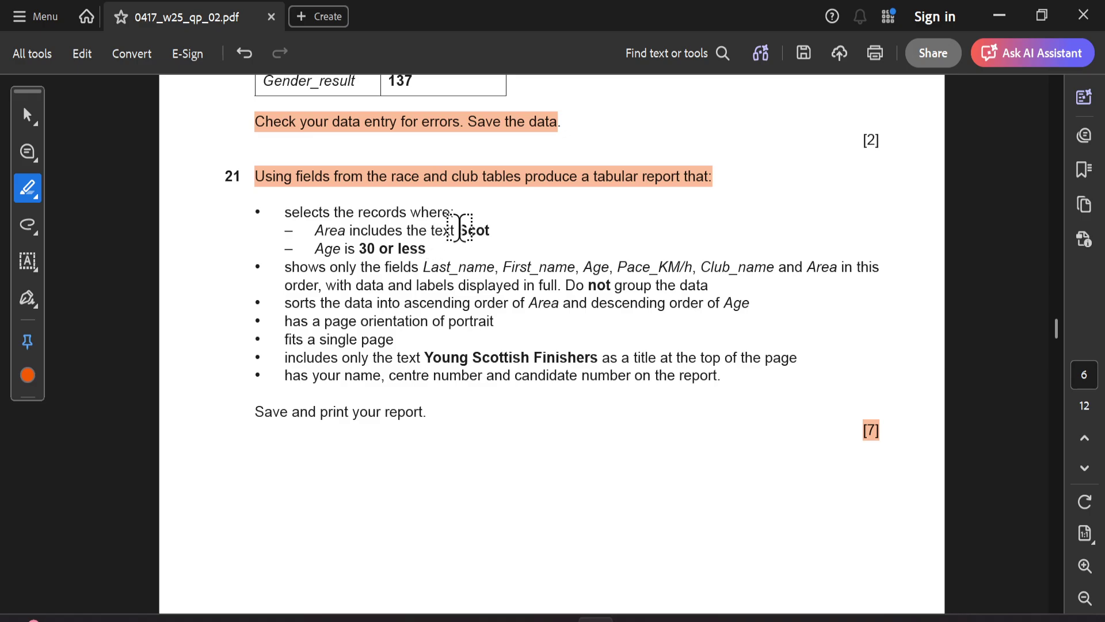
pyautogui.moveTo(460, 229); pyautogui.dragTo(506, 237)
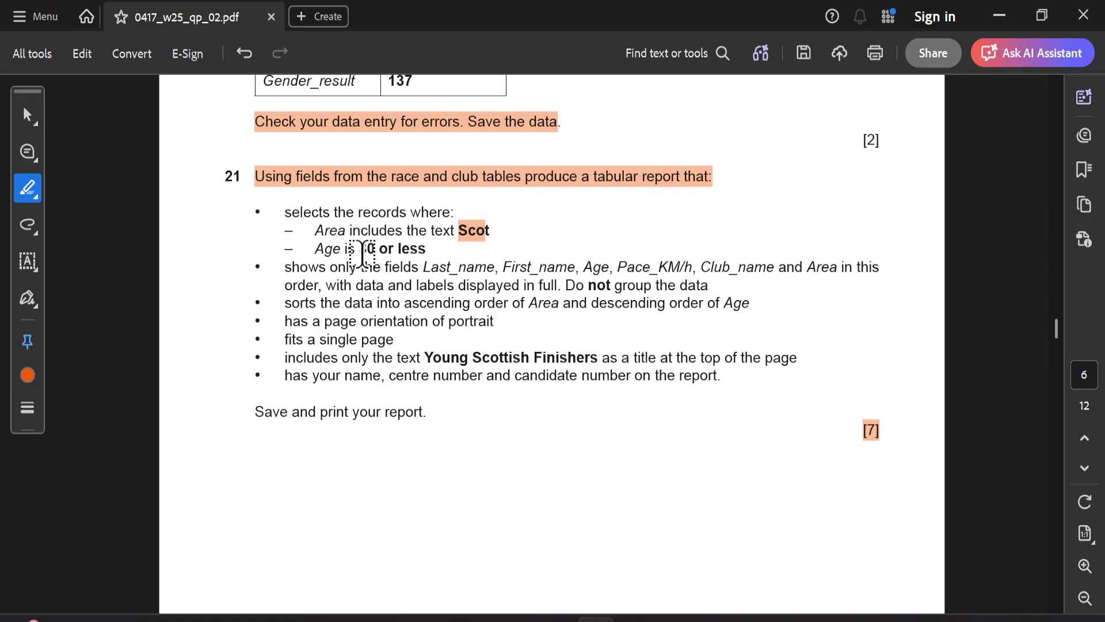
pyautogui.moveTo(358, 249); pyautogui.dragTo(428, 252)
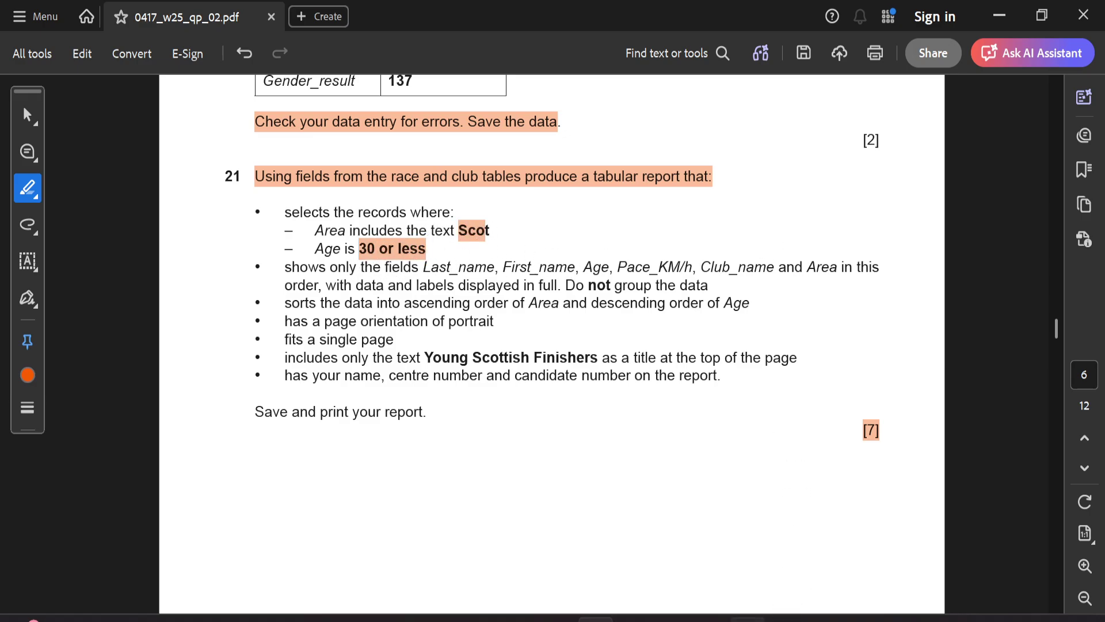
# Step: Return to the database, reopen Q21 in Design View, limit Age to 30 or less, and run the query
pyautogui.hotkey('alt', 'Tab')
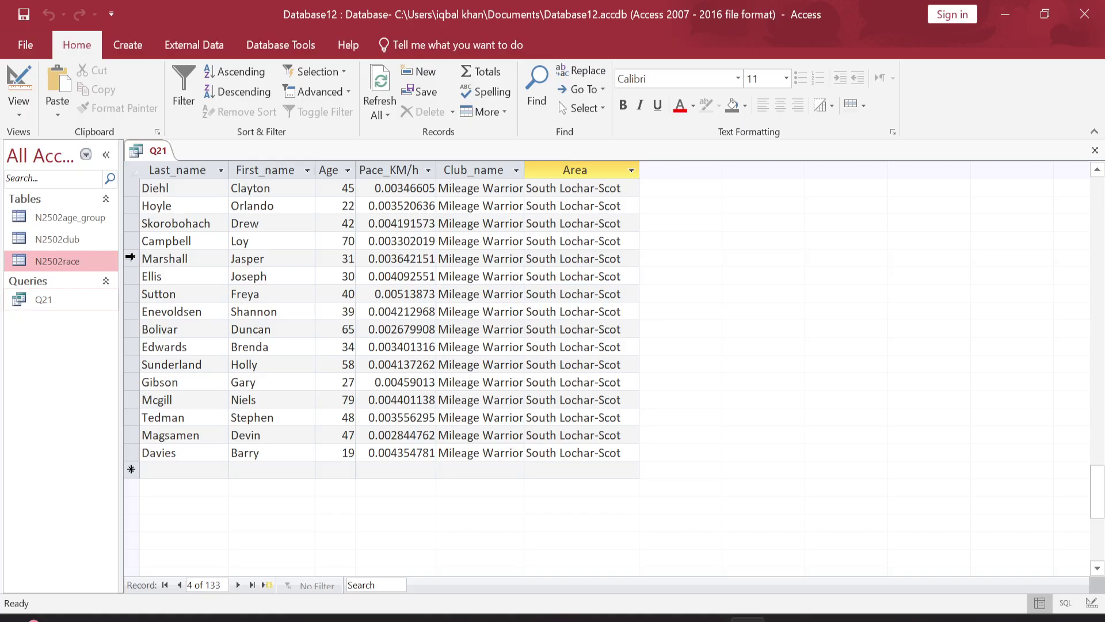
pyautogui.rightClick(139, 153)
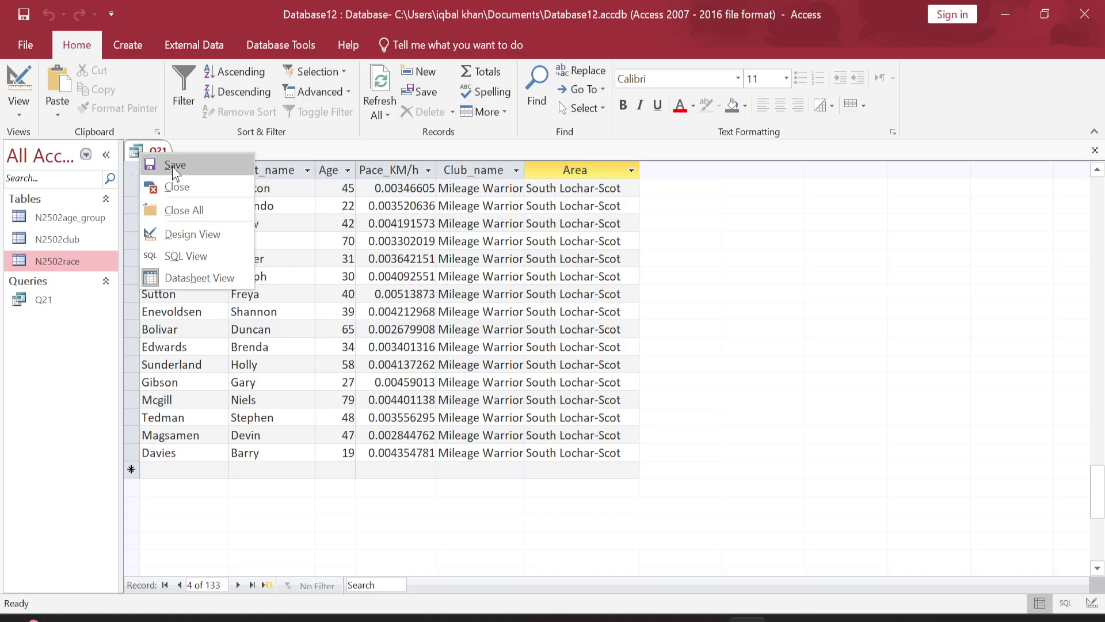
pyautogui.click(190, 233)
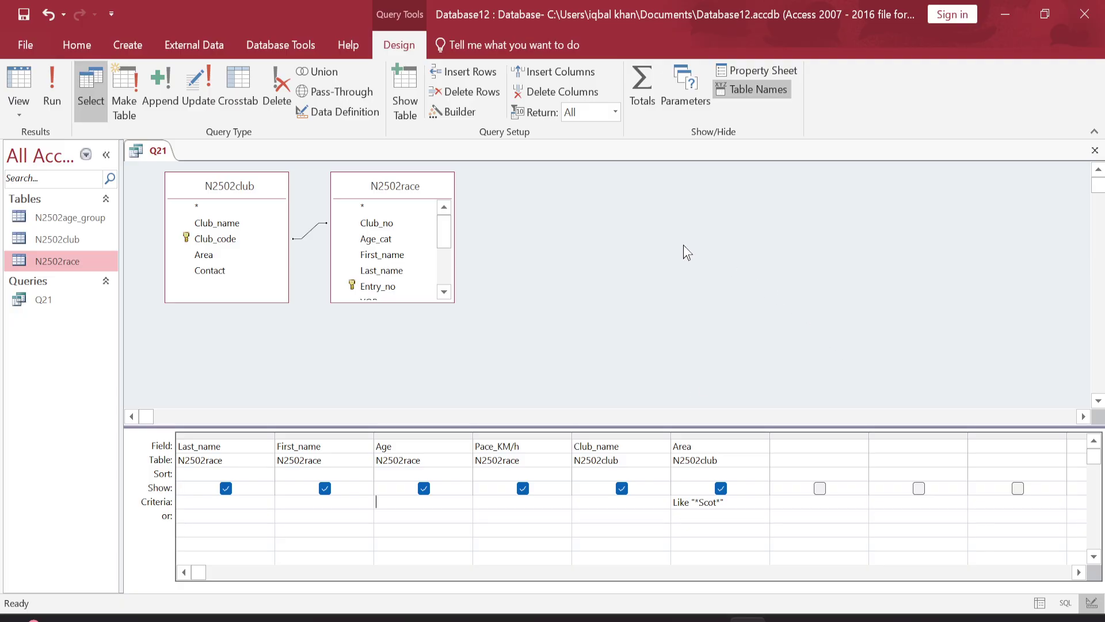
pyautogui.click(595, 619)
pyautogui.click(399, 502)
pyautogui.click(52, 86)
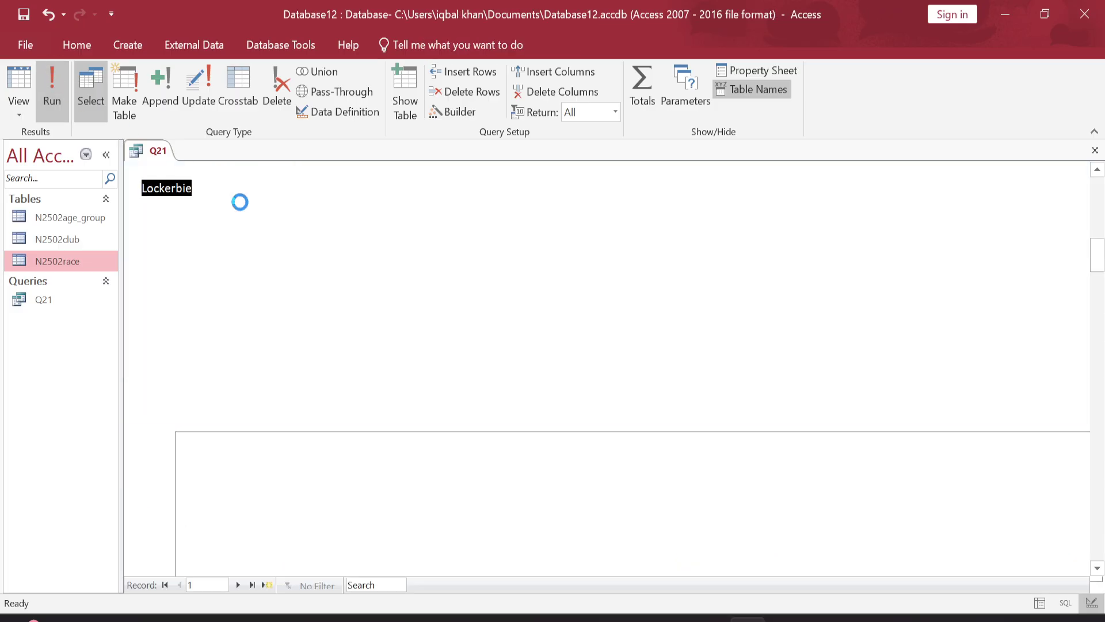
# Step: Examine the Age and Area values in the results of the rerun query
pyautogui.click(259, 452)
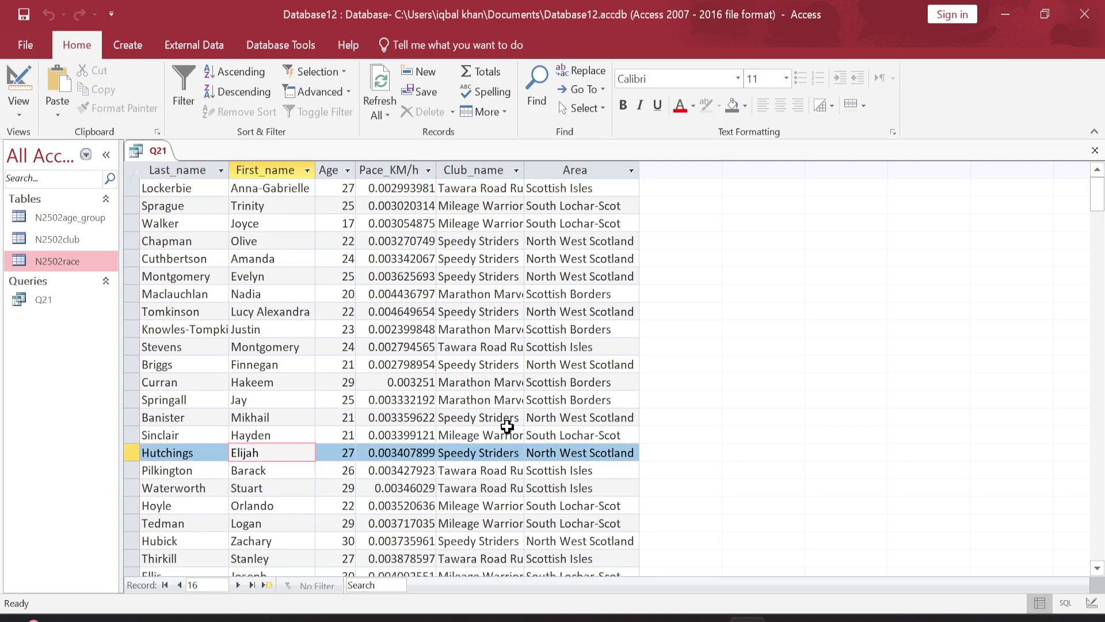
pyautogui.scroll(-3, 507, 426)
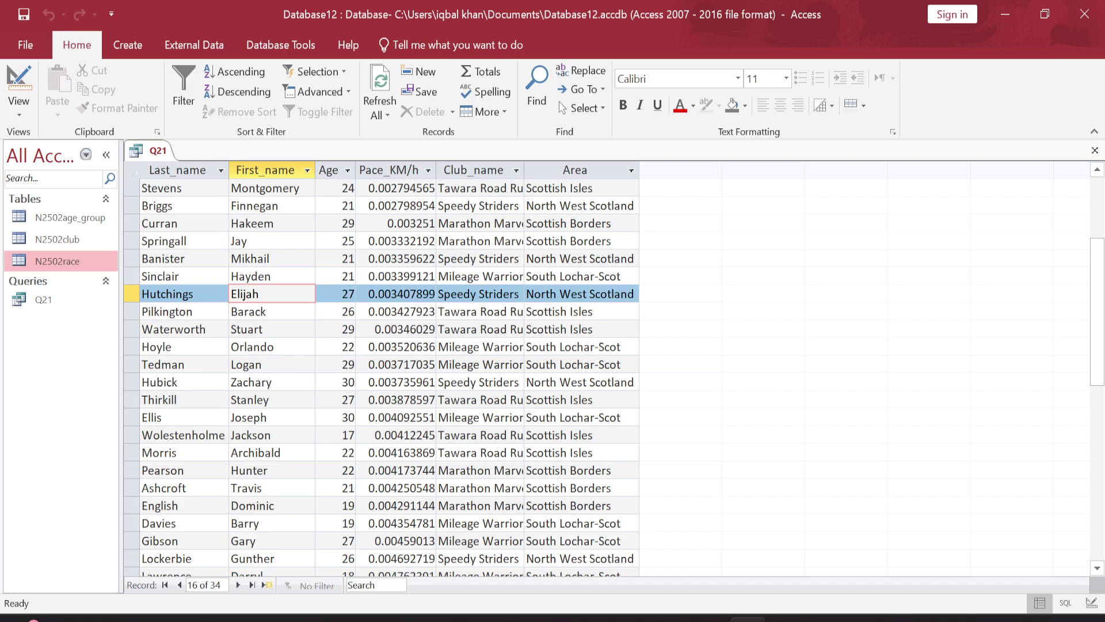
pyautogui.scroll(-4, 419, 439)
pyautogui.scroll(7, 444, 456)
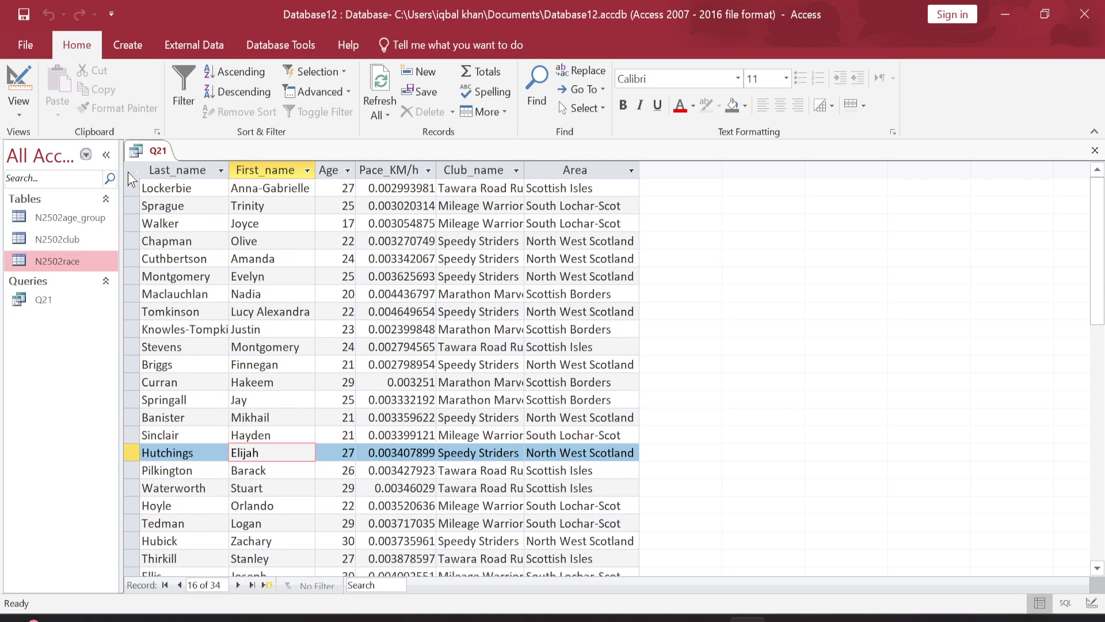
# Step: Refit all Q21 result columns so names and clubs show in full, and review the records
pyautogui.click(131, 170)
pyautogui.doubleClick(228, 169)
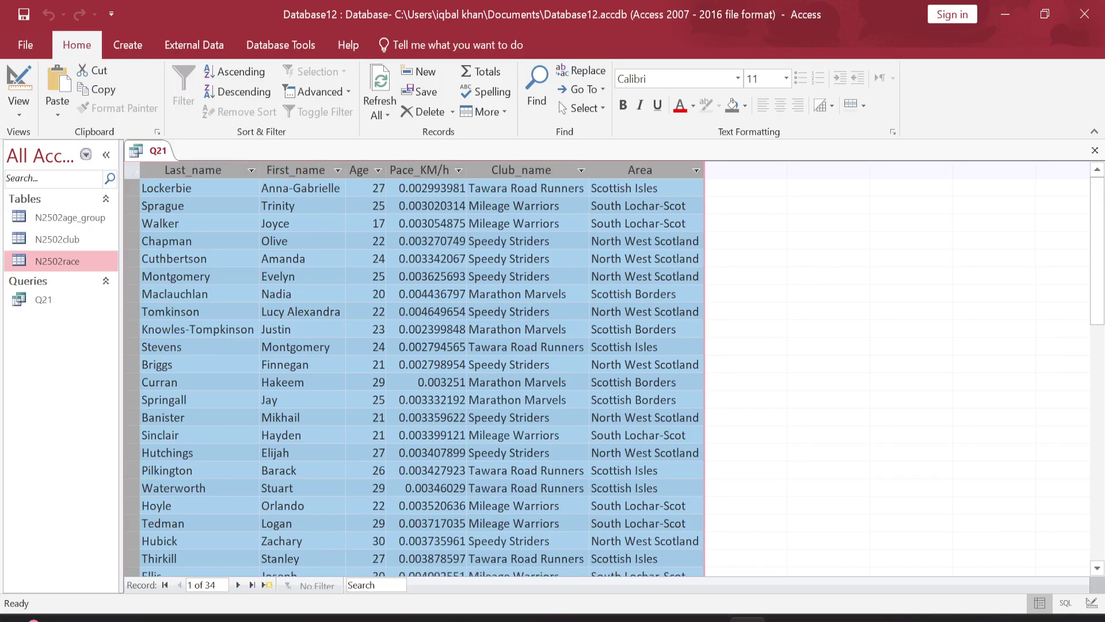
pyautogui.click(368, 188)
pyautogui.scroll(-6, 386, 443)
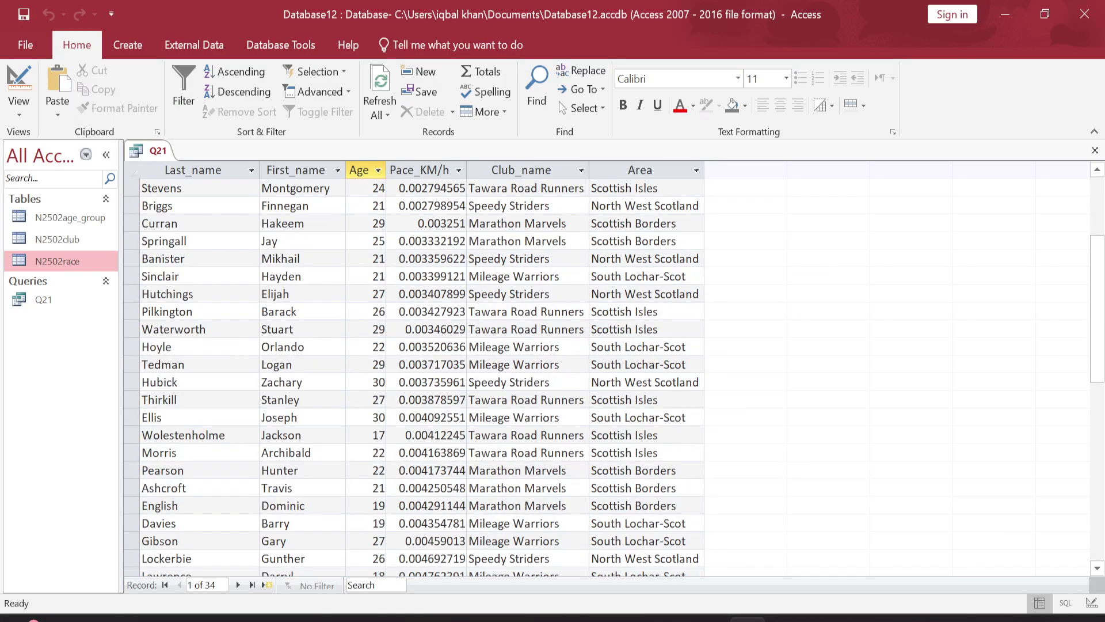
pyautogui.scroll(-1, 385, 443)
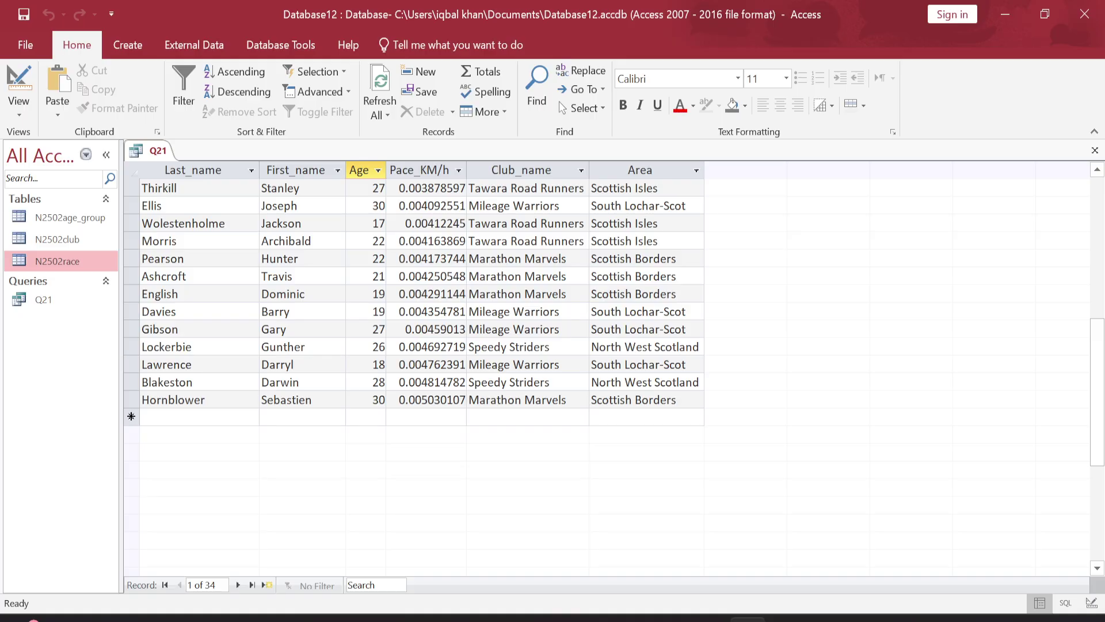
pyautogui.scroll(7, 381, 394)
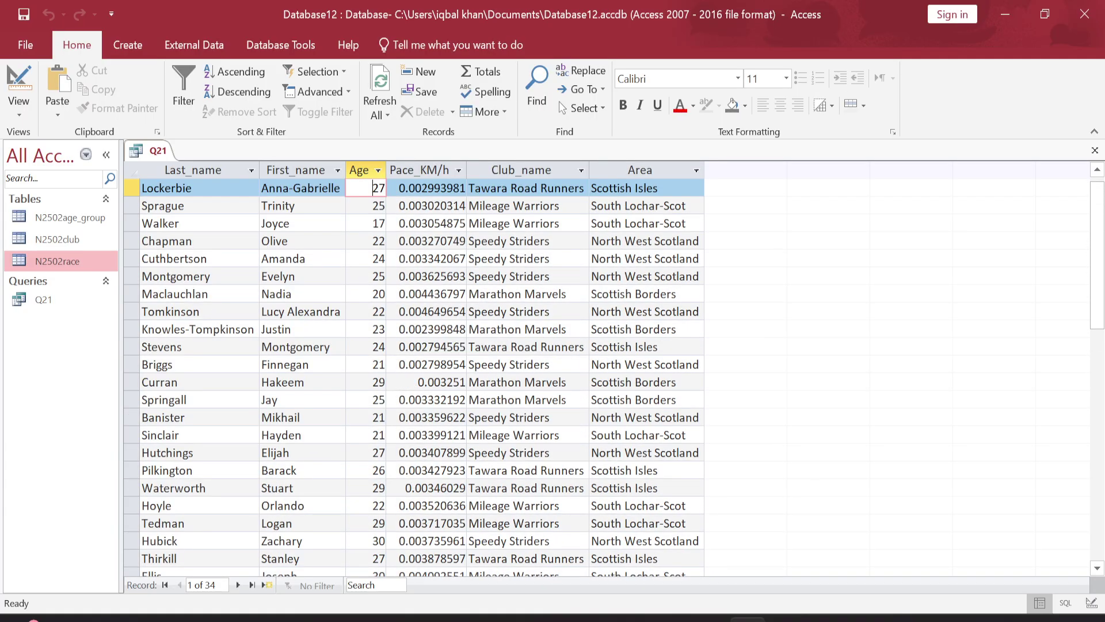
# Step: Save the Q21 query and close it
pyautogui.rightClick(150, 154)
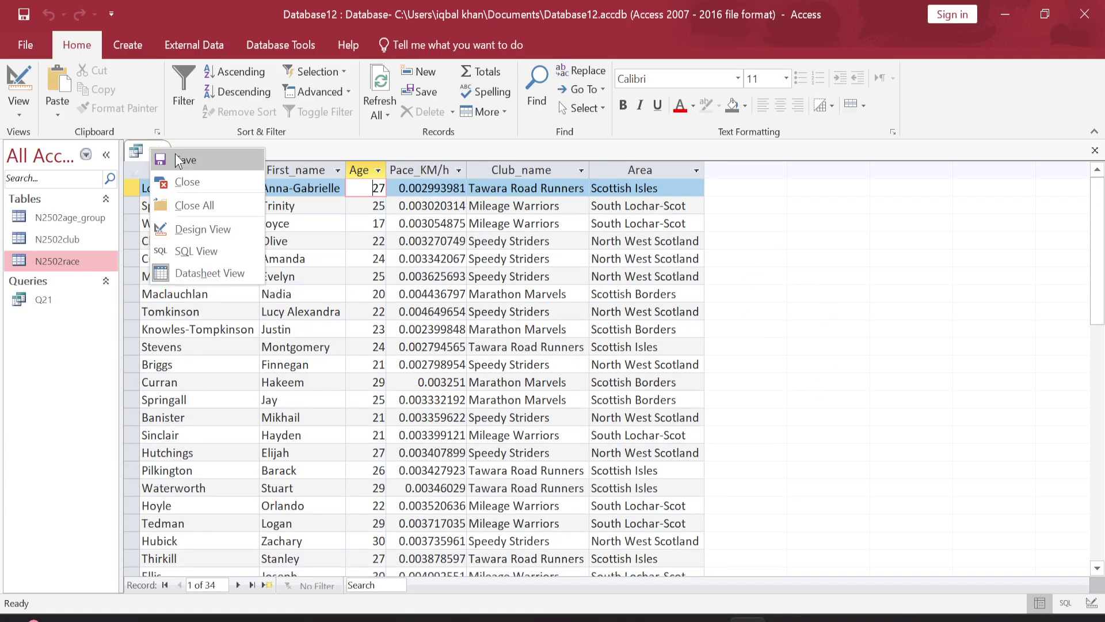
pyautogui.click(177, 154)
pyautogui.rightClick(150, 154)
pyautogui.click(194, 186)
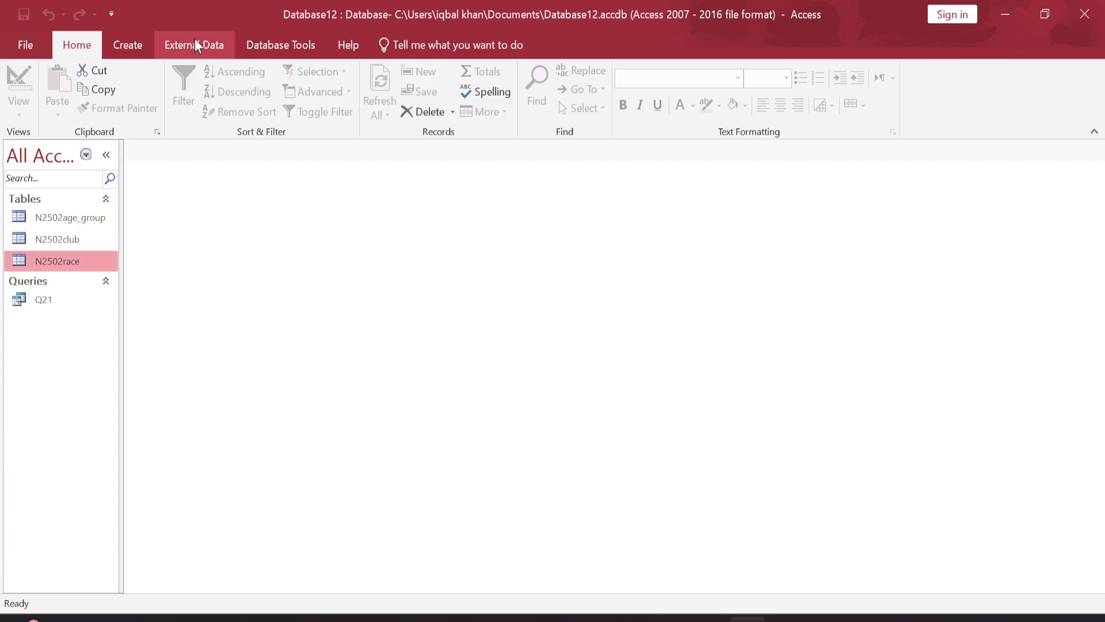
# Step: Start the Report Wizard with query Q21 as the source and add all of its fields to the report
pyautogui.click(129, 46)
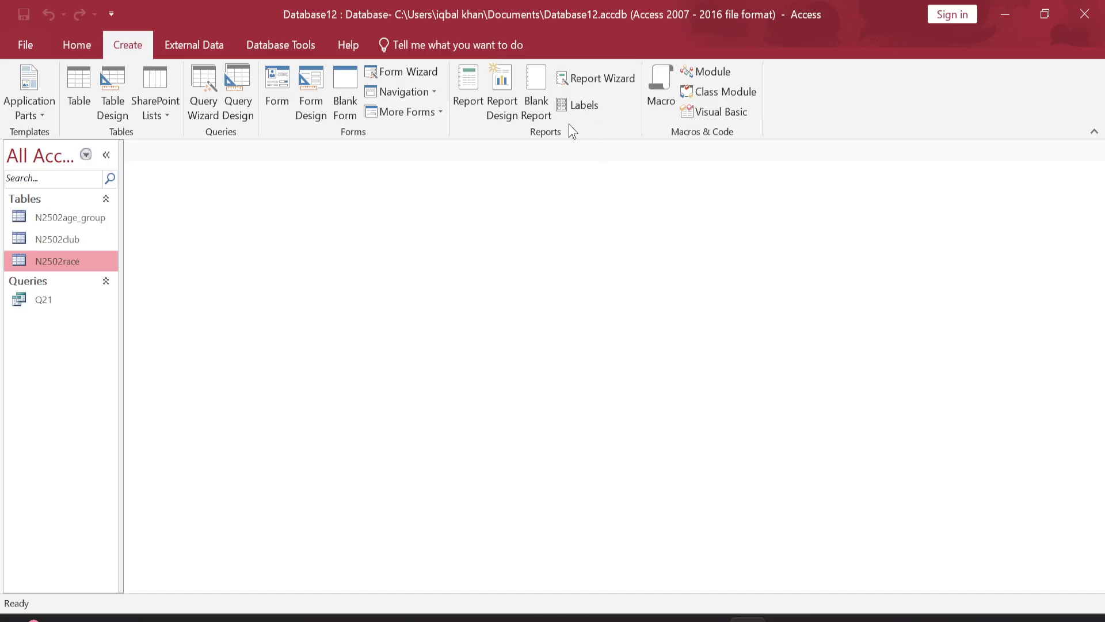
pyautogui.click(598, 78)
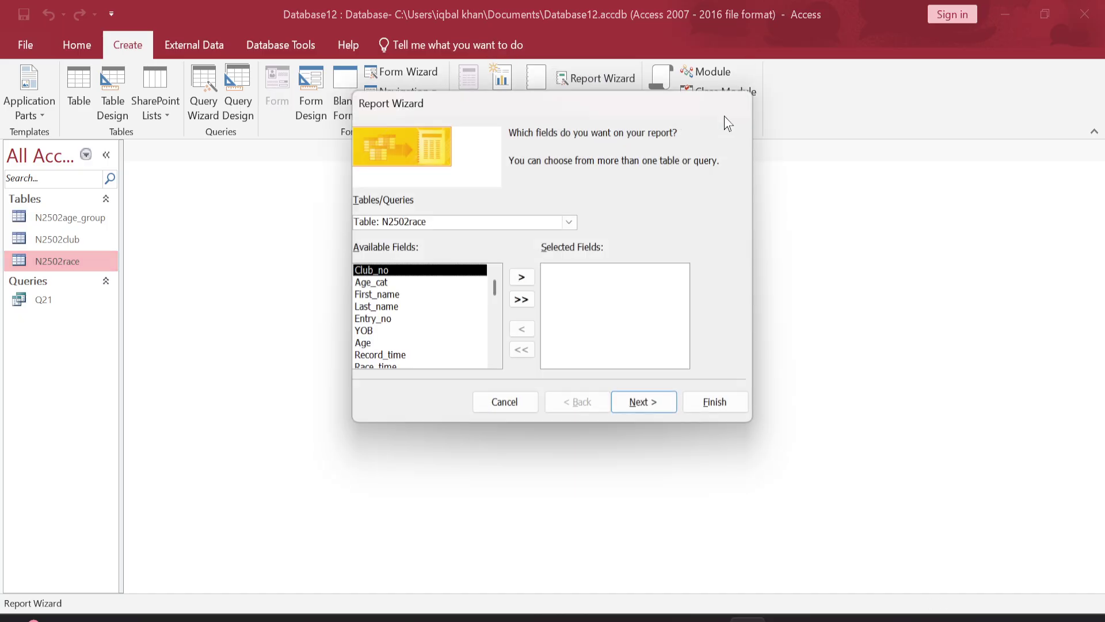
pyautogui.moveTo(583, 101); pyautogui.dragTo(512, 114)
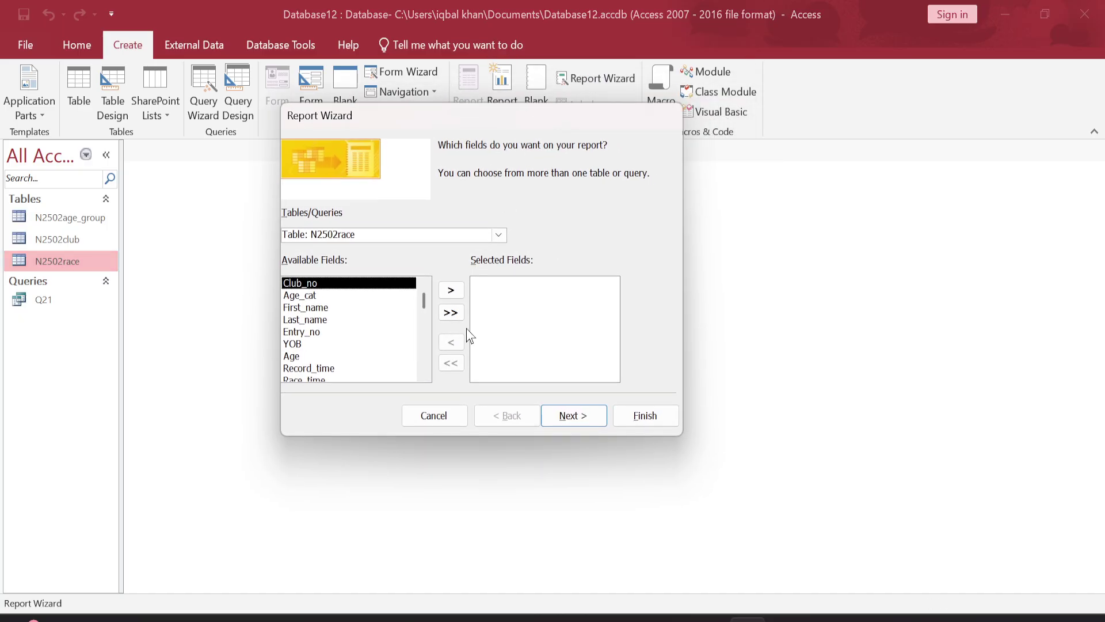
pyautogui.click(499, 234)
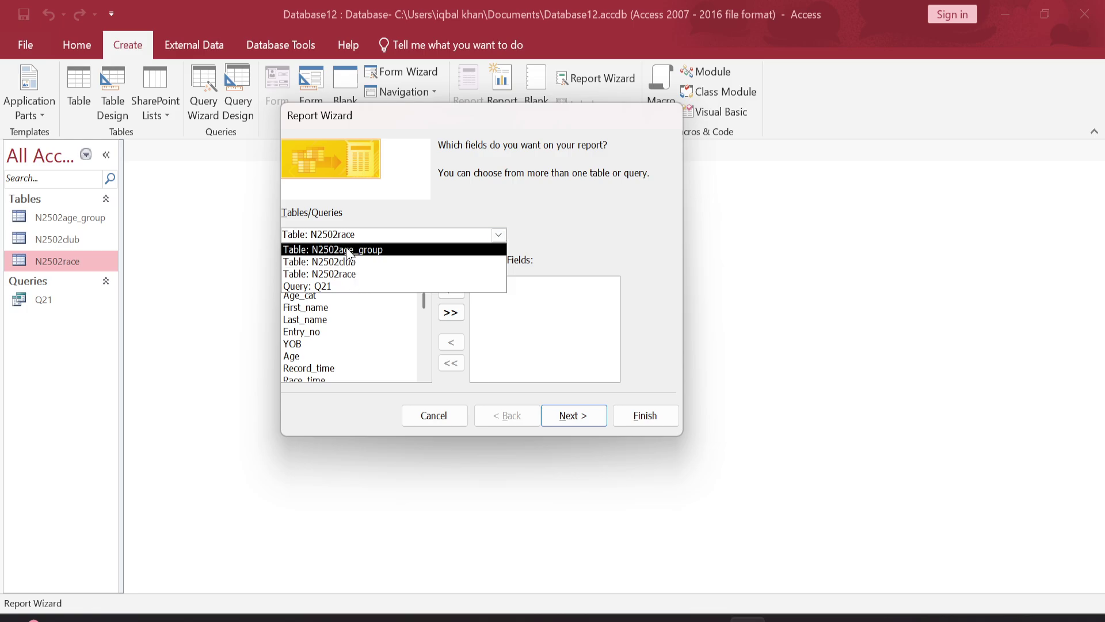
pyautogui.click(321, 286)
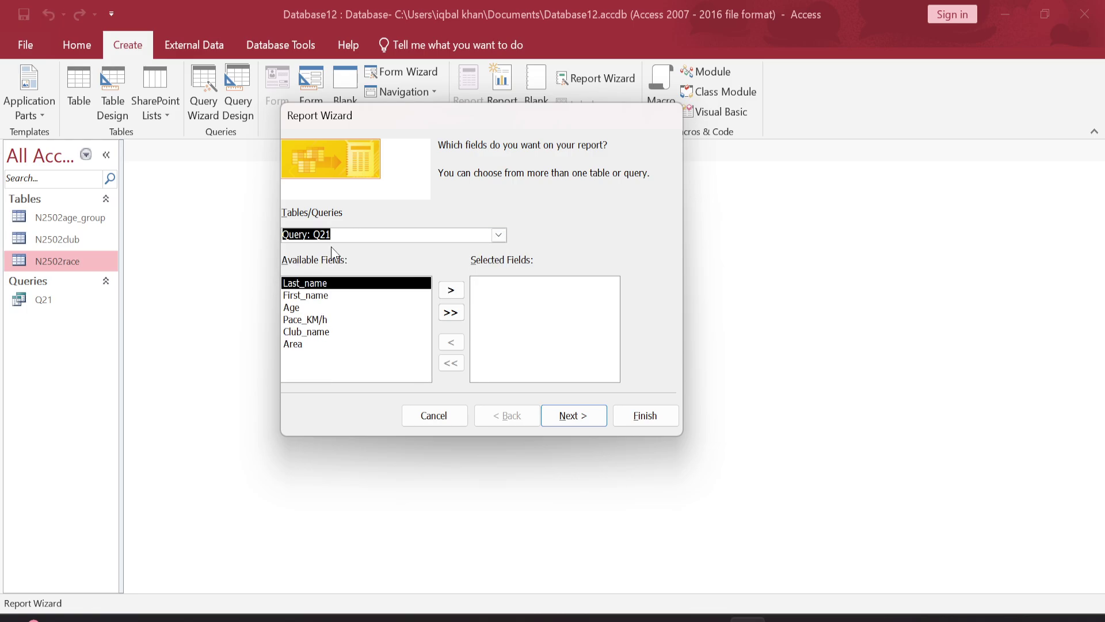
pyautogui.click(332, 235)
pyautogui.click(450, 313)
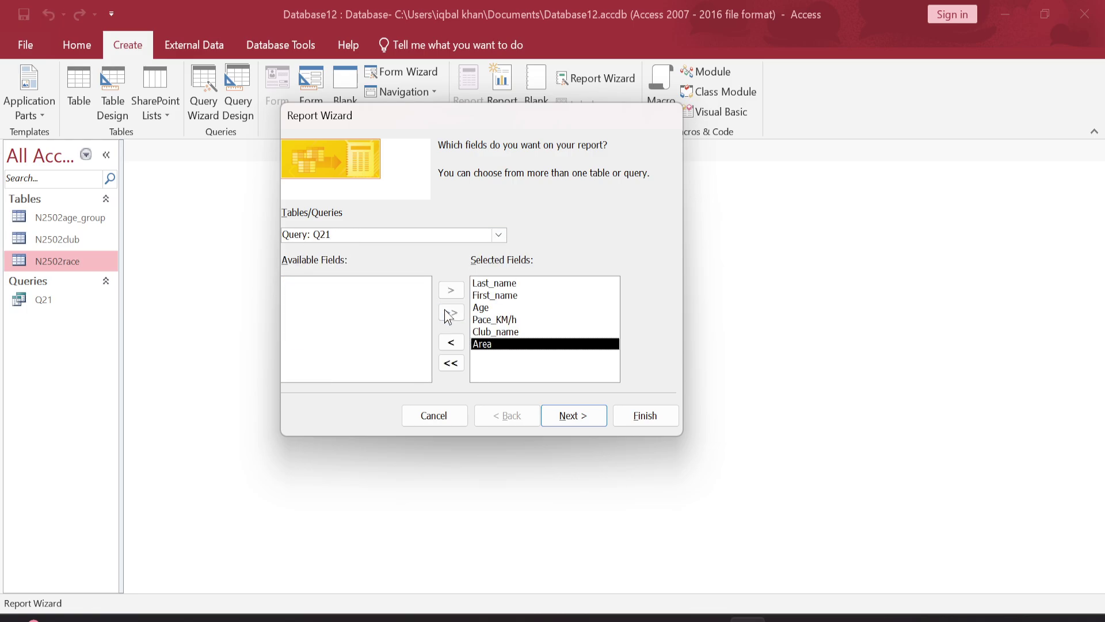
# Step: Keep the report data viewed by N2502race without grouping levels, highlighting "Do not group the data" in the question paper PDF
pyautogui.click(576, 417)
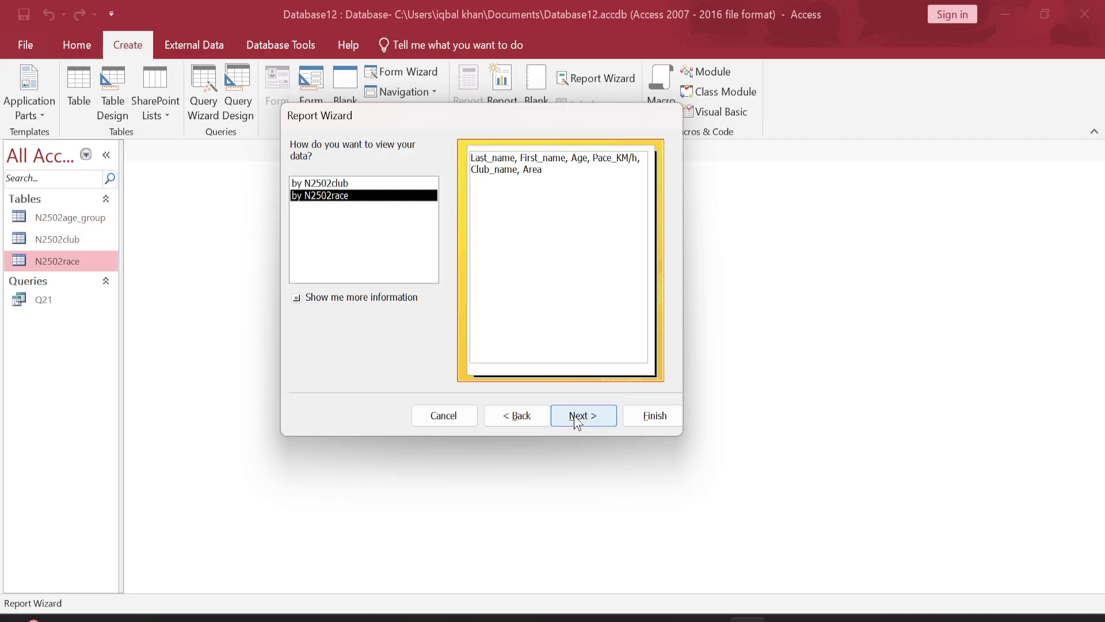
pyautogui.click(575, 417)
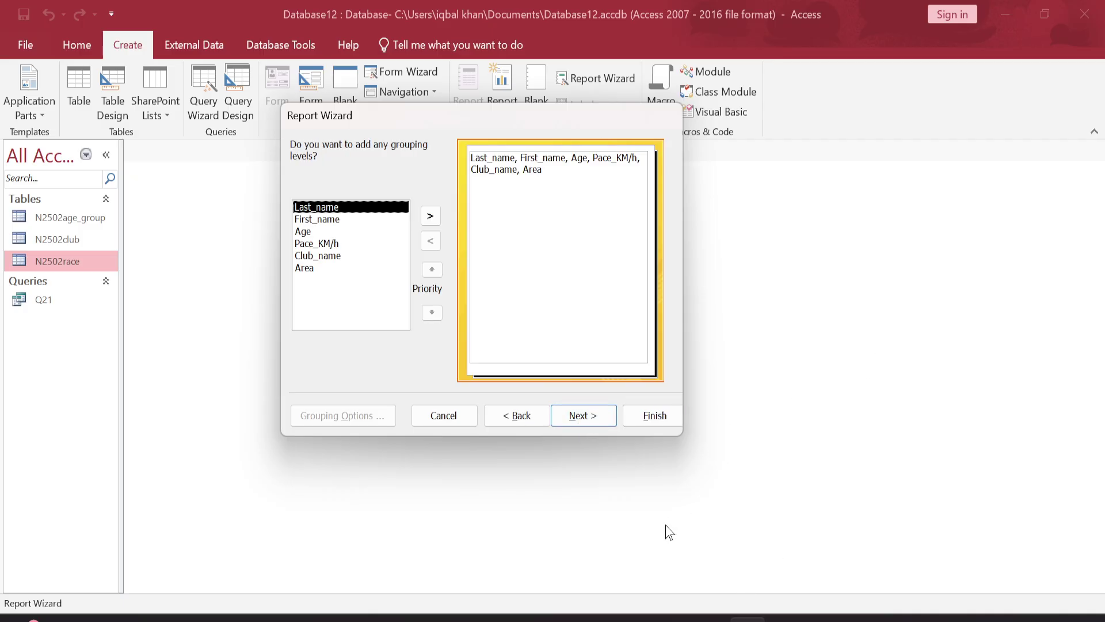
pyautogui.hotkey('alt', 'Tab')
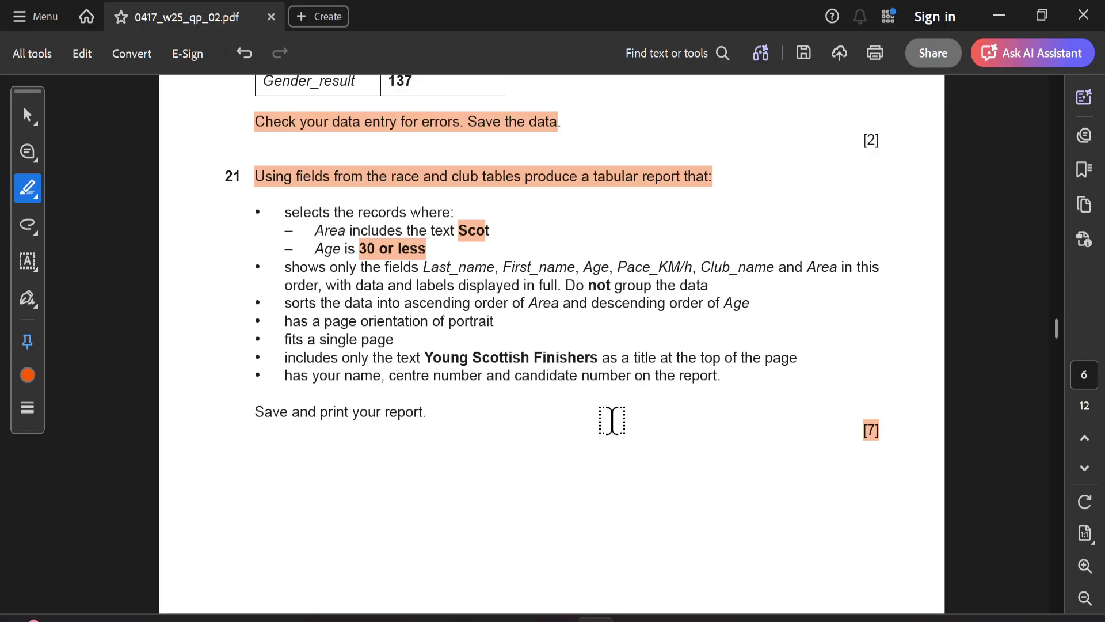
pyautogui.moveTo(566, 286); pyautogui.dragTo(709, 286)
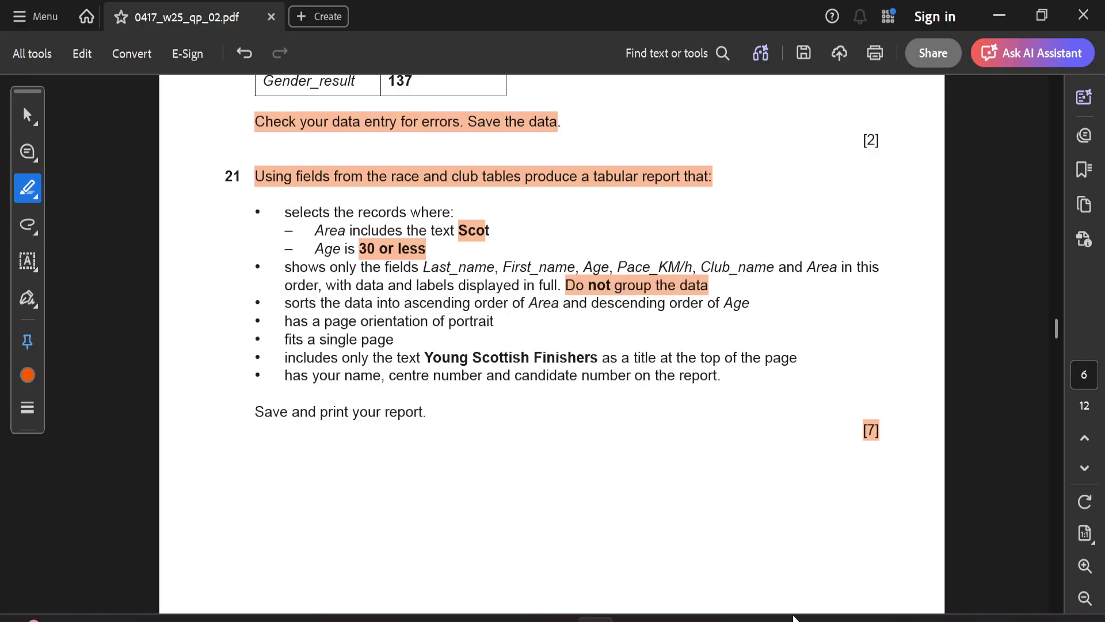
pyautogui.hotkey('alt', 'Tab')
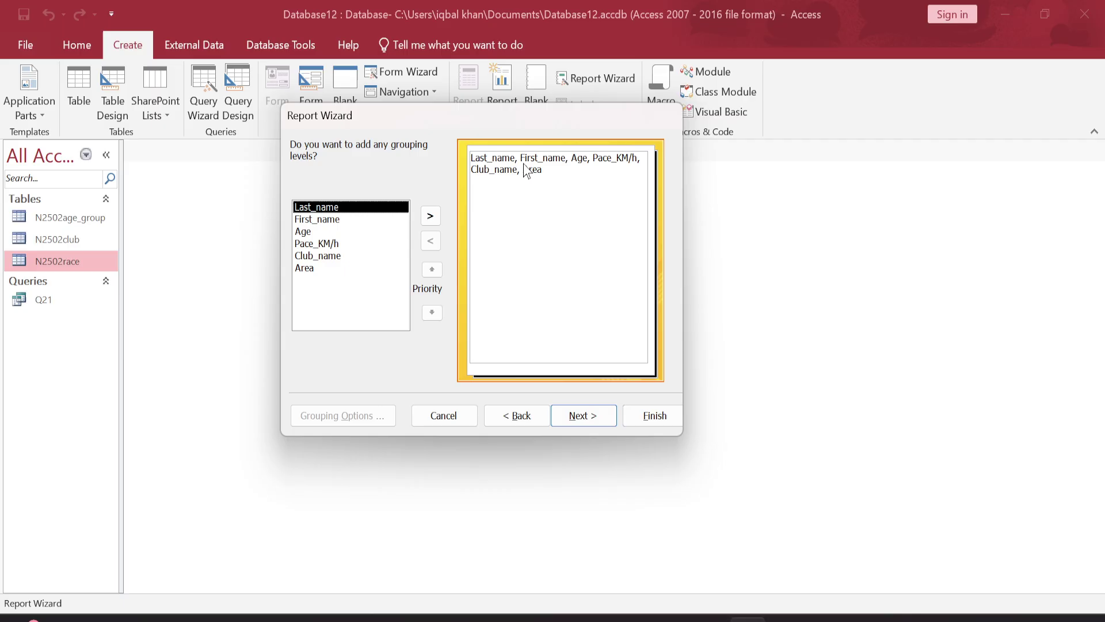
pyautogui.click(583, 416)
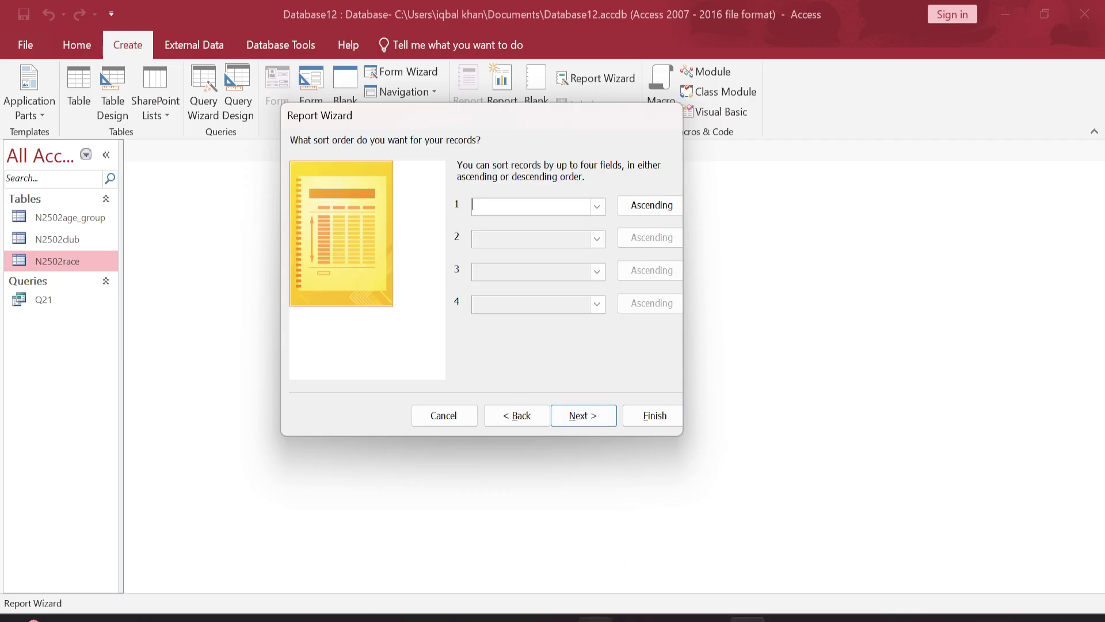
# Step: Switch to the question paper PDF and highlight the sort fields Area and Age in question 21, and return to Access
pyautogui.hotkey('alt', 'Tab')
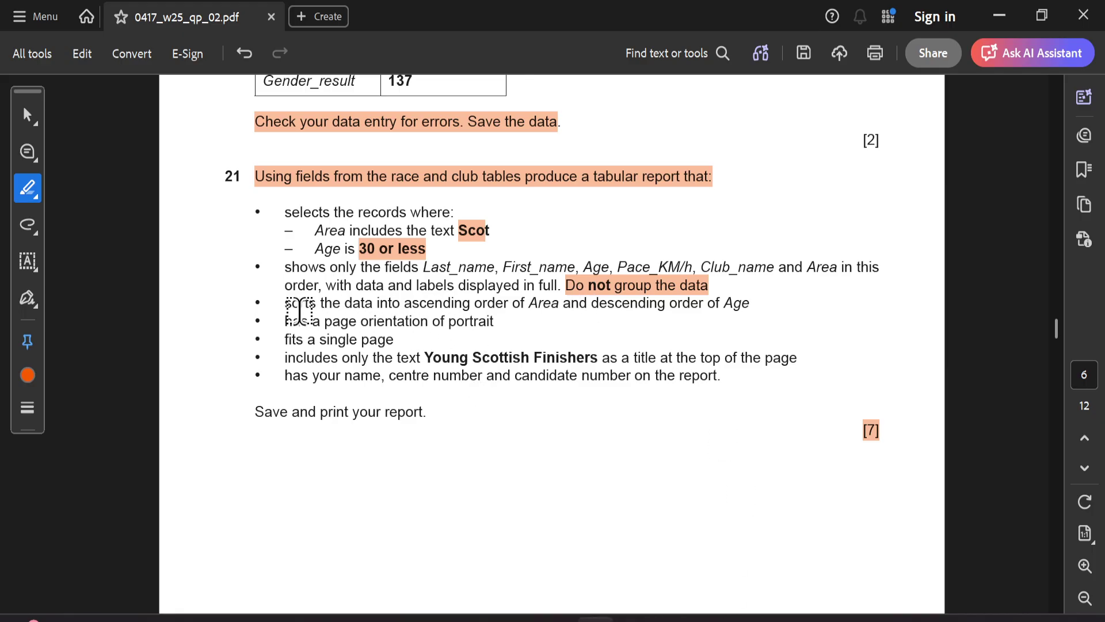
pyautogui.moveTo(529, 304); pyautogui.dragTo(557, 303)
pyautogui.moveTo(723, 303); pyautogui.dragTo(750, 303)
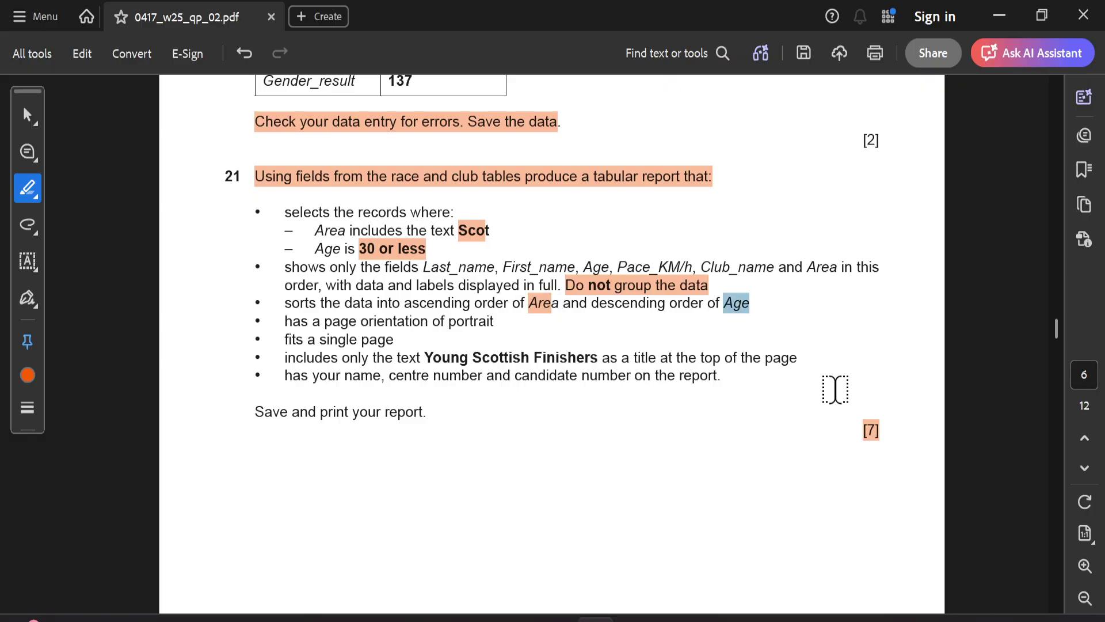
pyautogui.hotkey('alt', 'Tab')
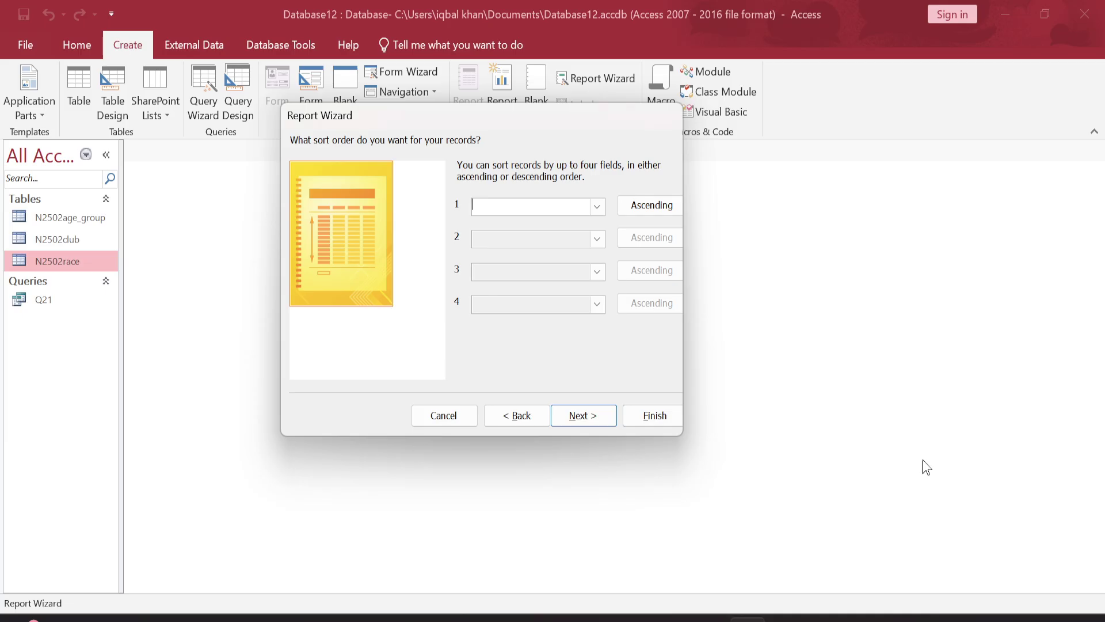
# Step: Sort the report records by Area ascending and by Age descending, and continue to the layout options
pyautogui.click(597, 208)
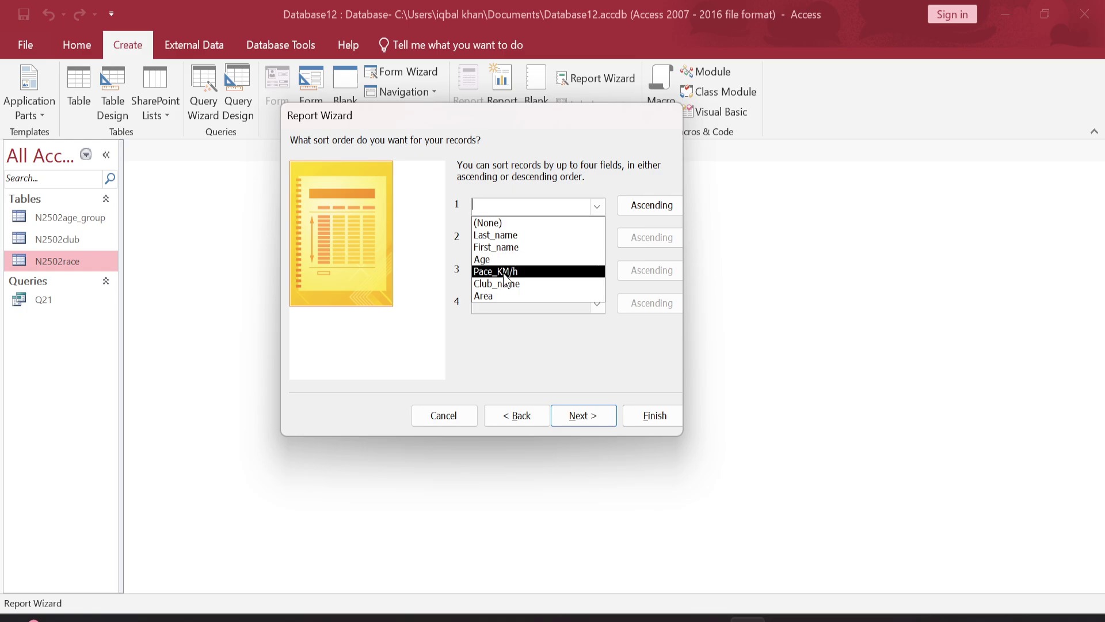
pyautogui.click(495, 296)
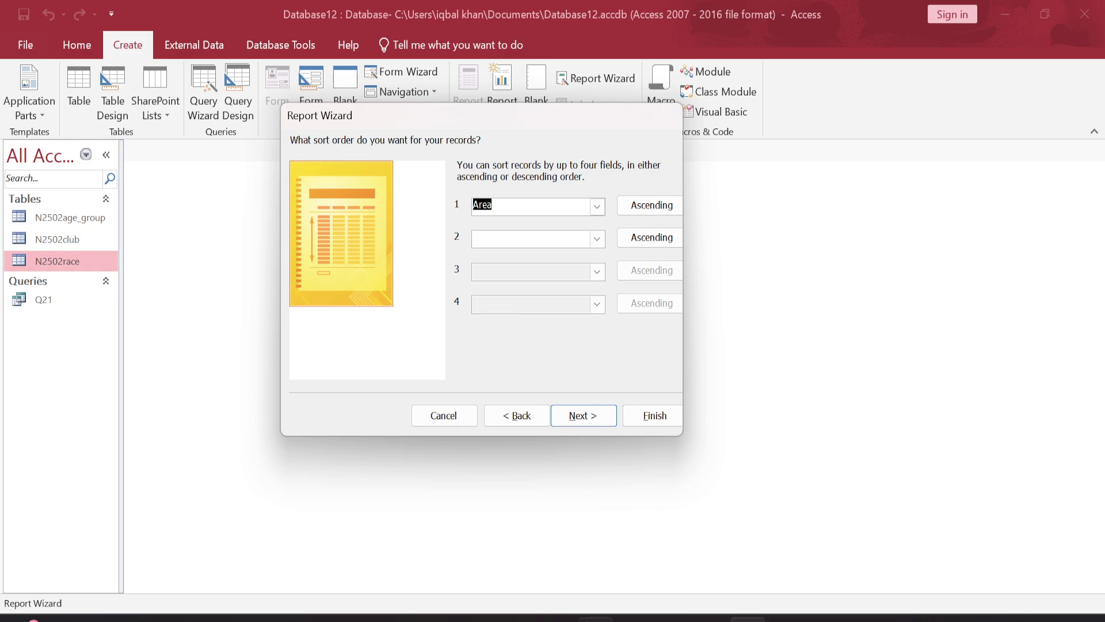
pyautogui.hotkey('alt', 'Tab')
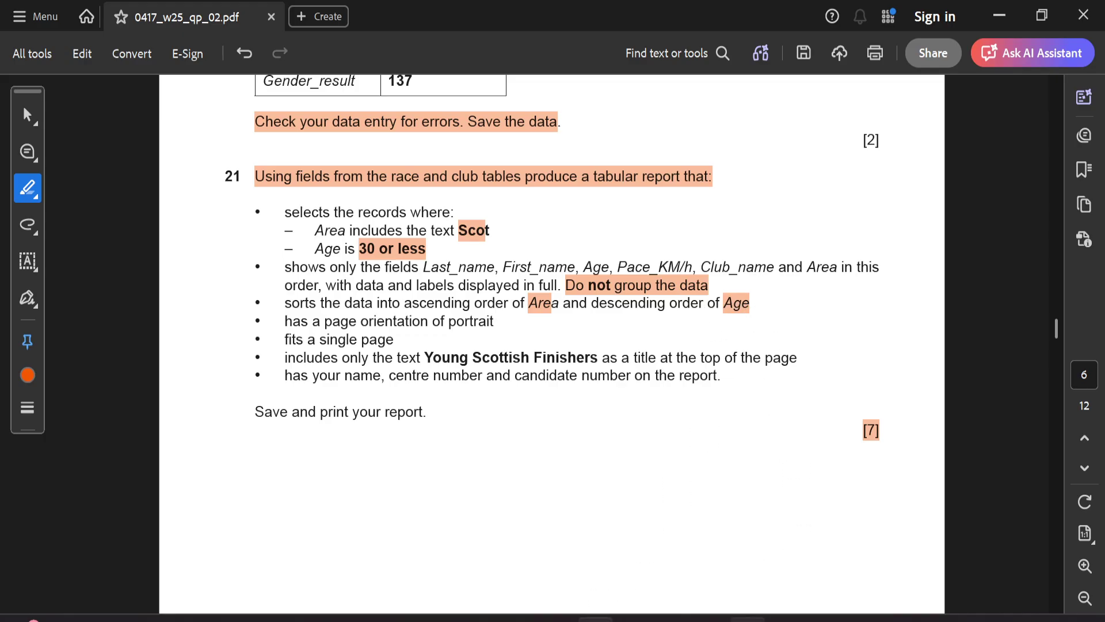
pyautogui.hotkey('alt', 'Tab')
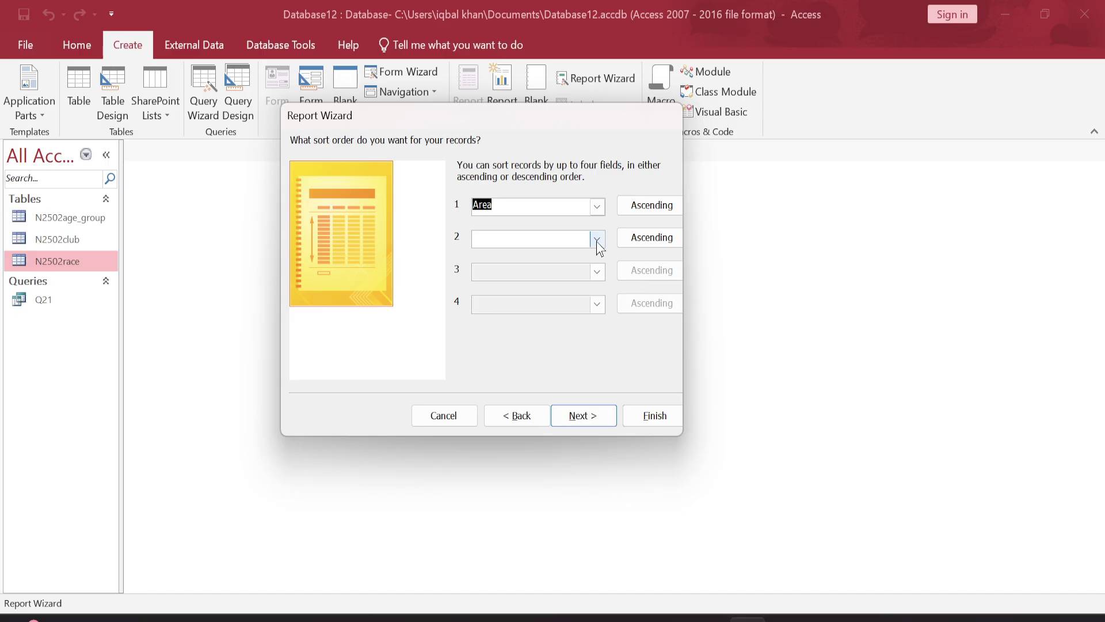
pyautogui.click(596, 241)
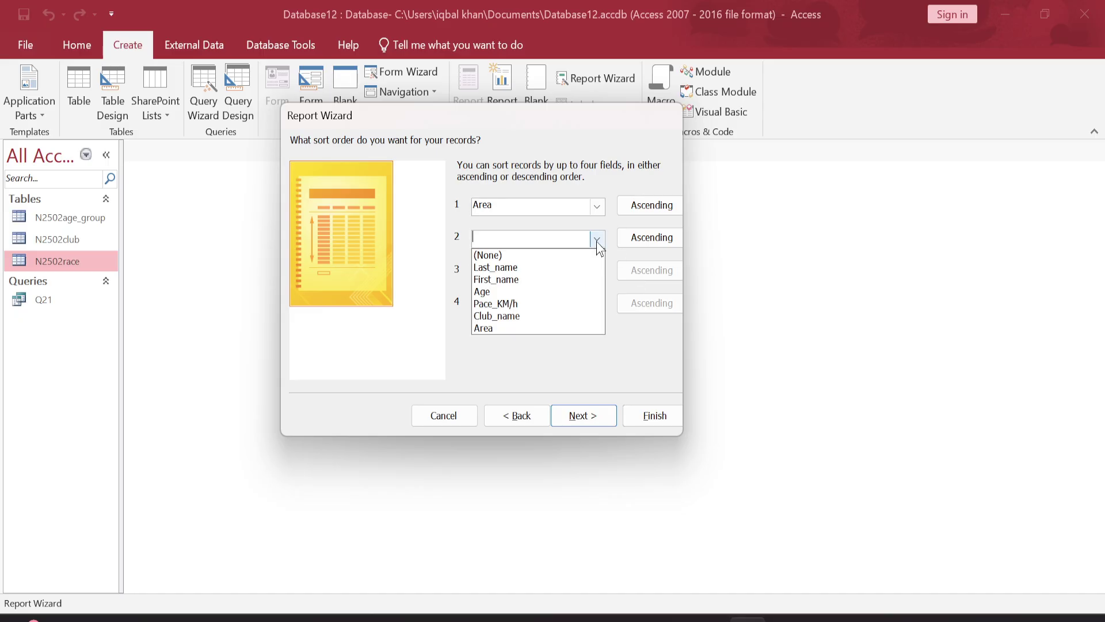
pyautogui.click(495, 291)
pyautogui.click(654, 239)
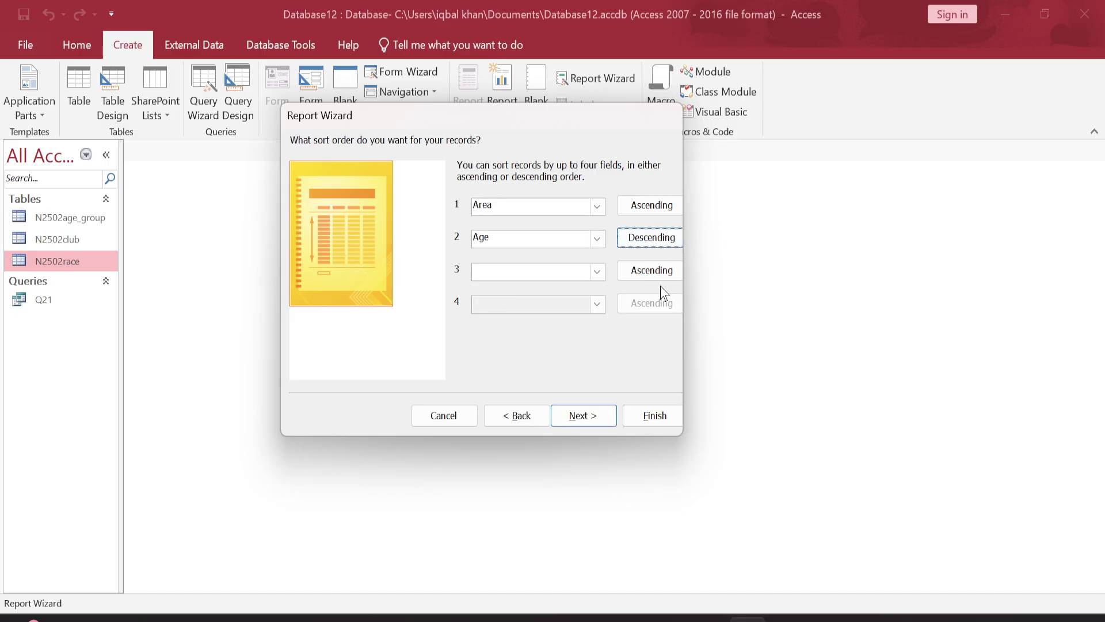
pyautogui.click(592, 415)
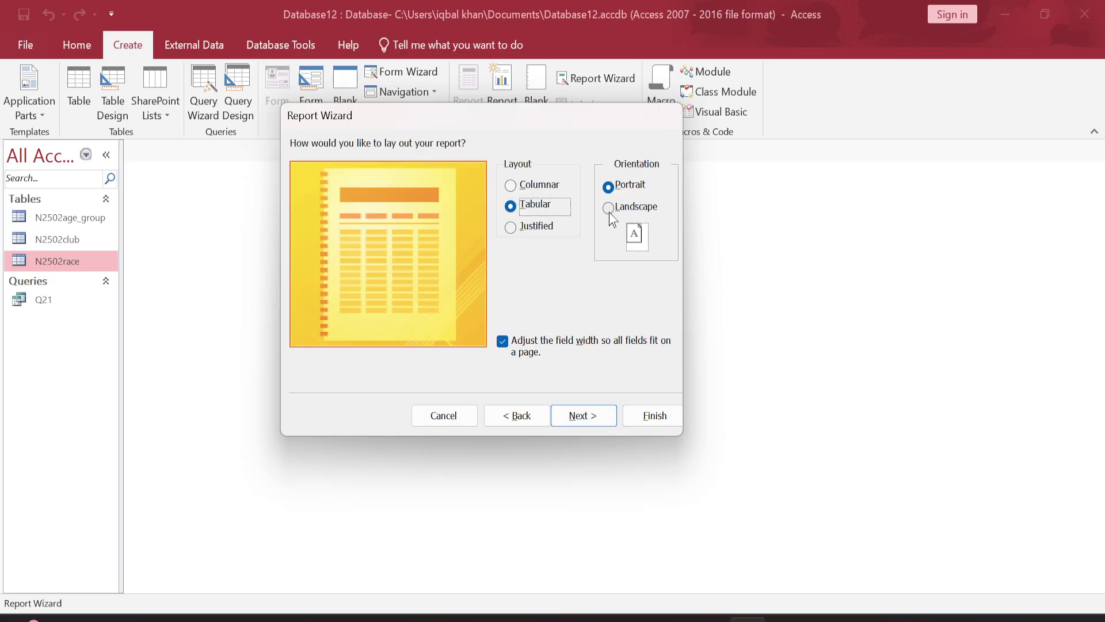
# Step: Highlight the portrait and single-page requirements in the question paper, and keep the tabular portrait layout with field widths adjusted to fit a page
pyautogui.hotkey('alt', 'Tab')
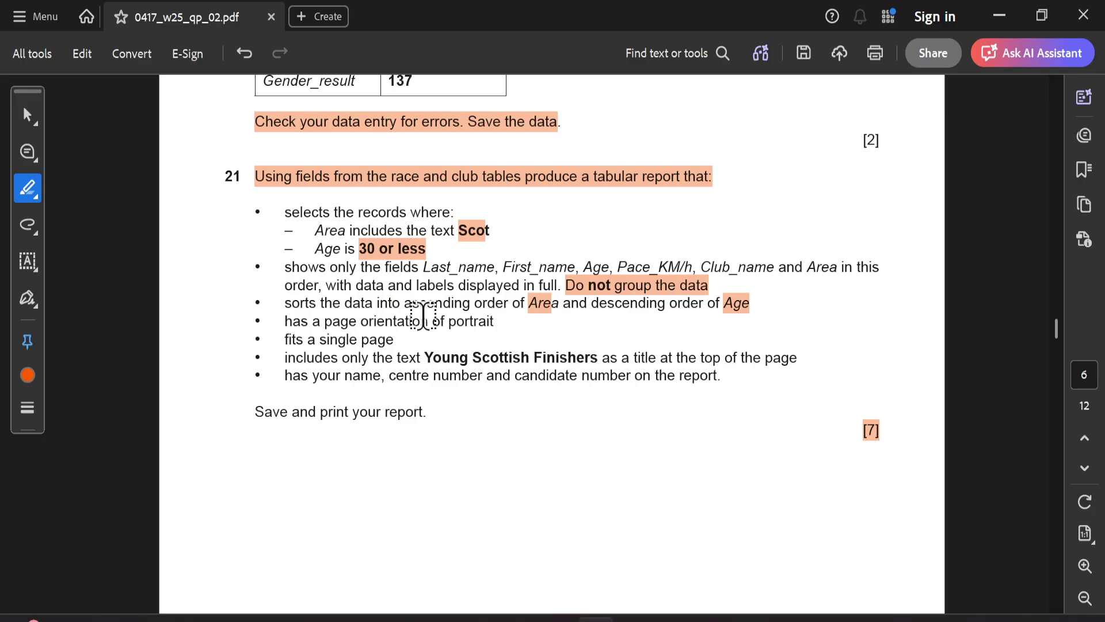
pyautogui.moveTo(429, 322); pyautogui.dragTo(493, 323)
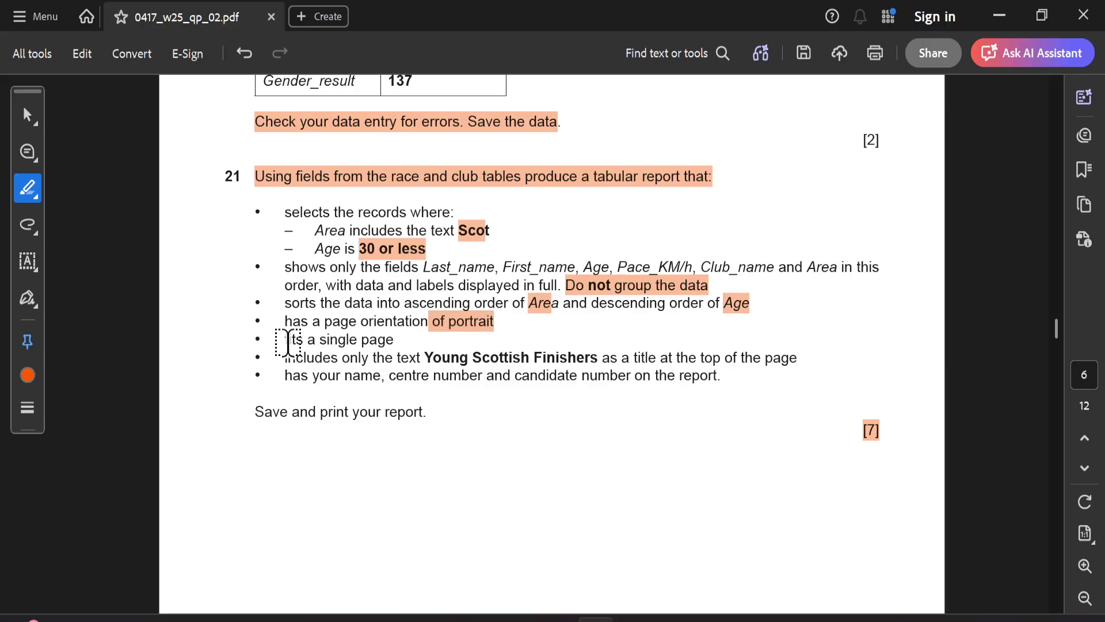
pyautogui.moveTo(285, 340)
pyautogui.mouseDown()
pyautogui.moveTo(399, 355)
pyautogui.moveTo(392, 340)
pyautogui.mouseUp()
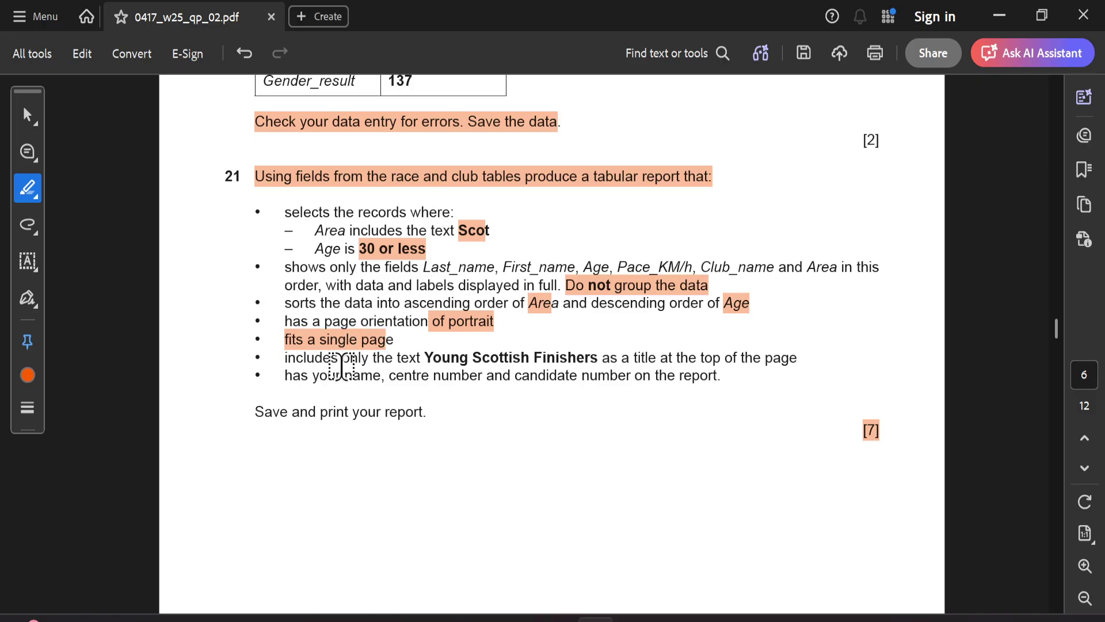
pyautogui.hotkey('alt', 'Tab')
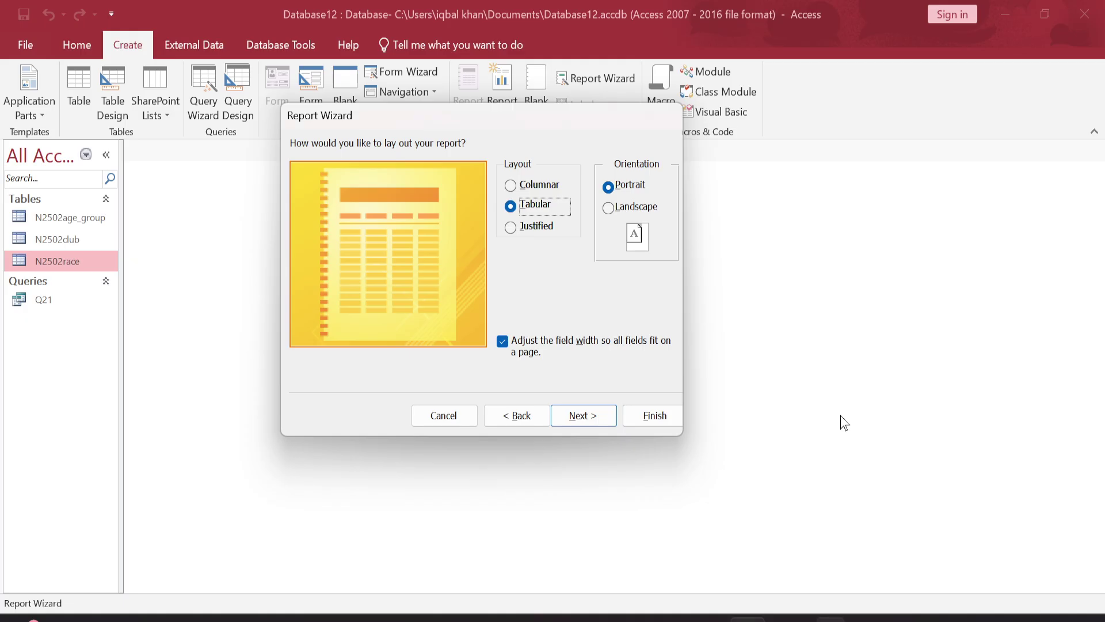
pyautogui.click(509, 348)
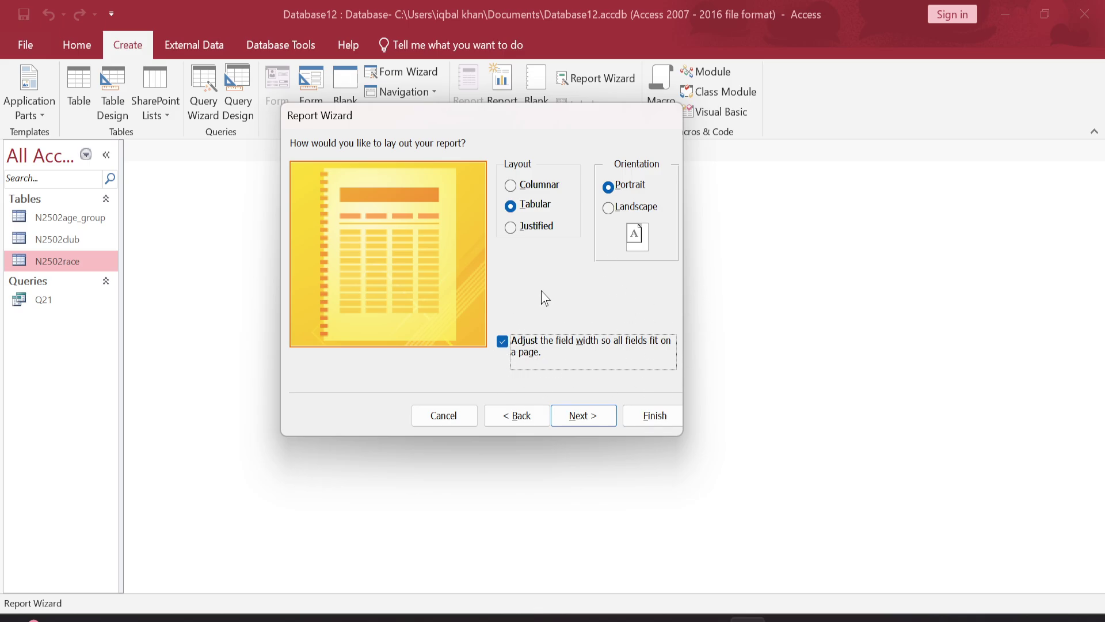
pyautogui.click(583, 415)
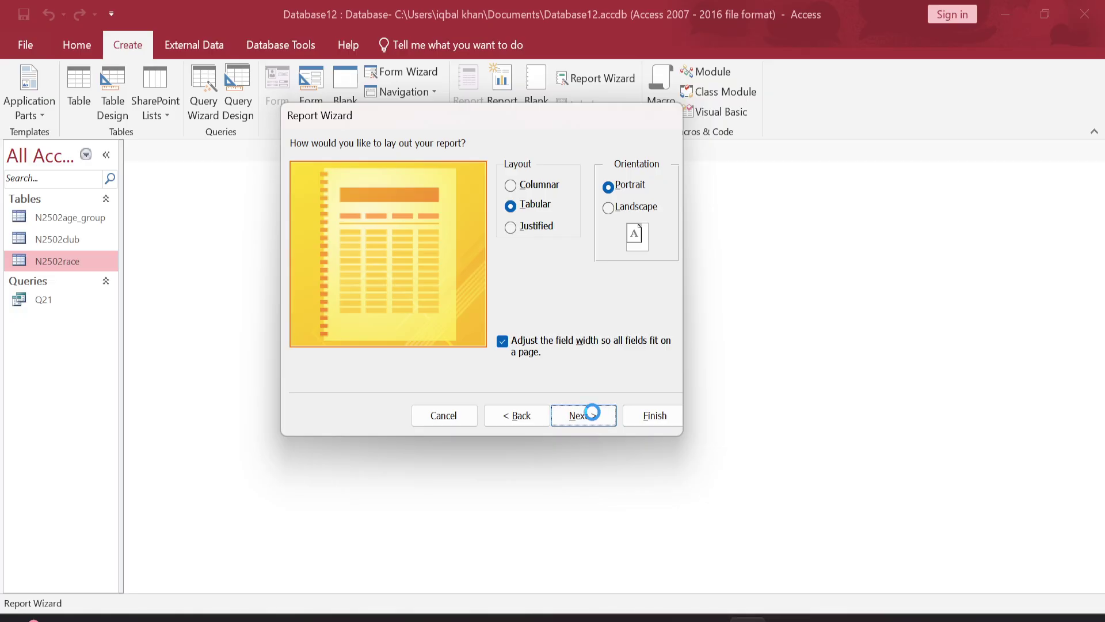
# Step: Choose to modify the report's design, and replace the report title with "Young Scottish Finishers" copied from the question paper
pyautogui.click(467, 322)
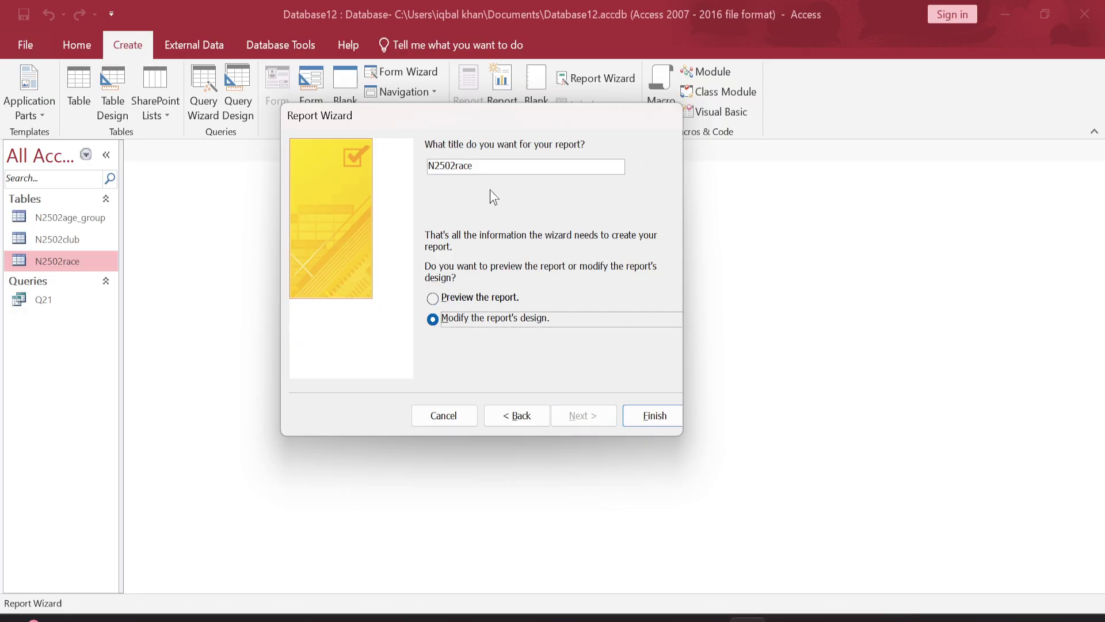
pyautogui.hotkey('shift', 'Tab')
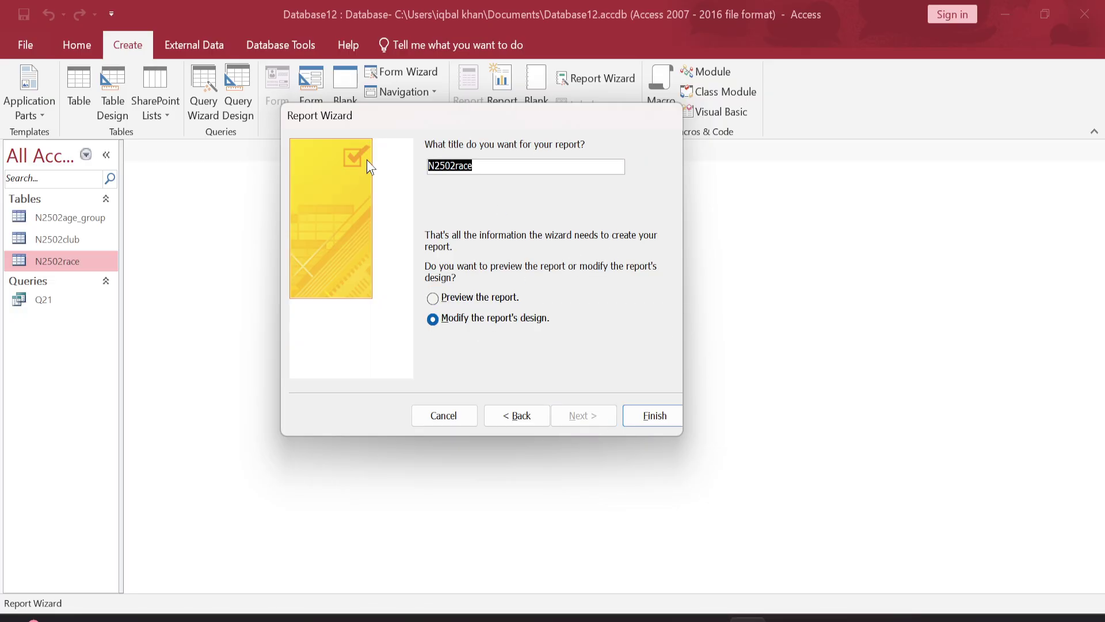
pyautogui.press('BackSpace')
pyautogui.hotkey('alt', 'Tab')
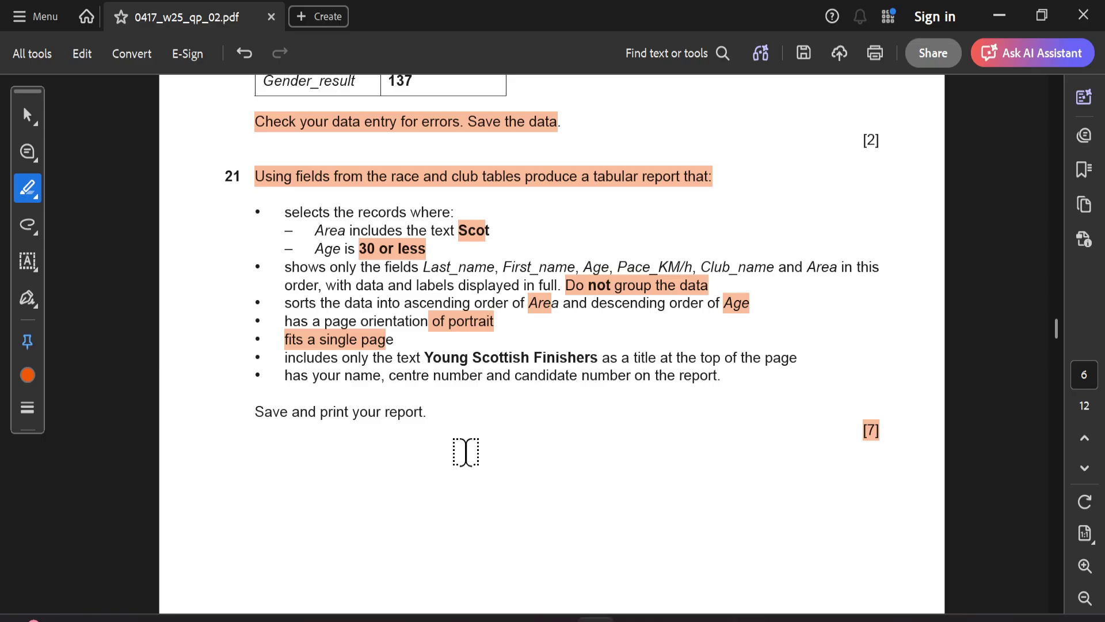
pyautogui.click(31, 122)
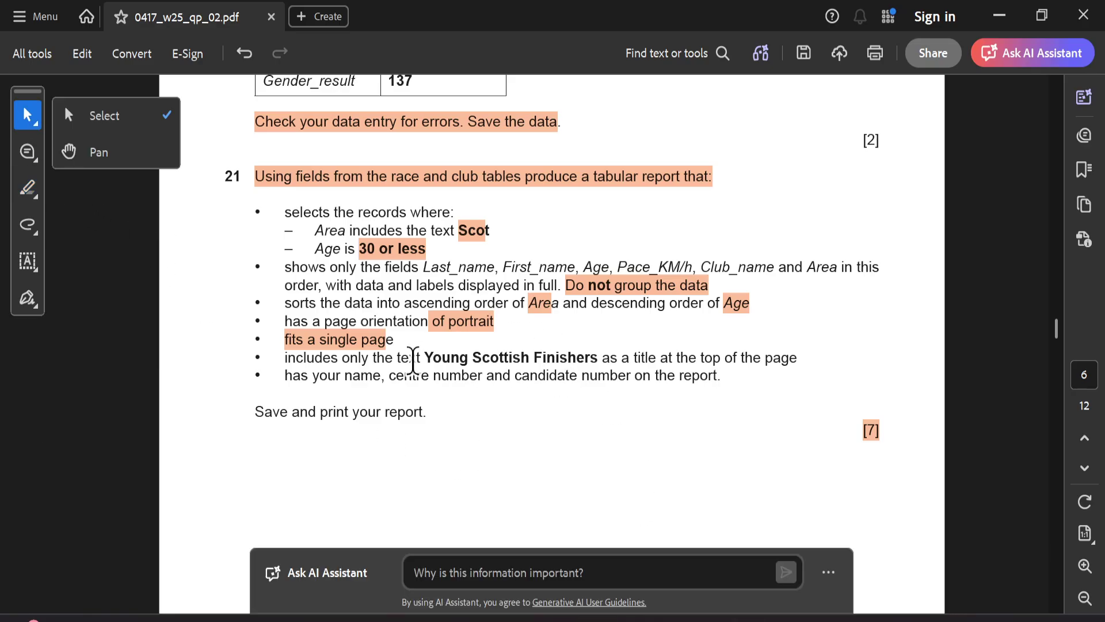
pyautogui.moveTo(425, 358); pyautogui.dragTo(566, 354)
pyautogui.hotkey('ctrl', 'c')
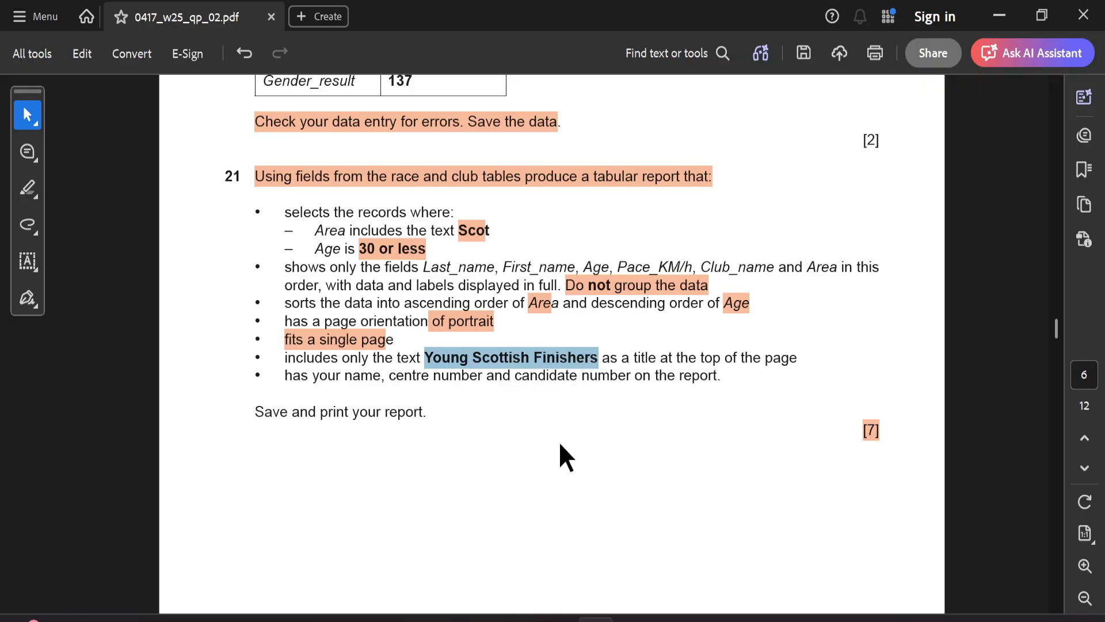
pyautogui.hotkey('alt', 'Tab')
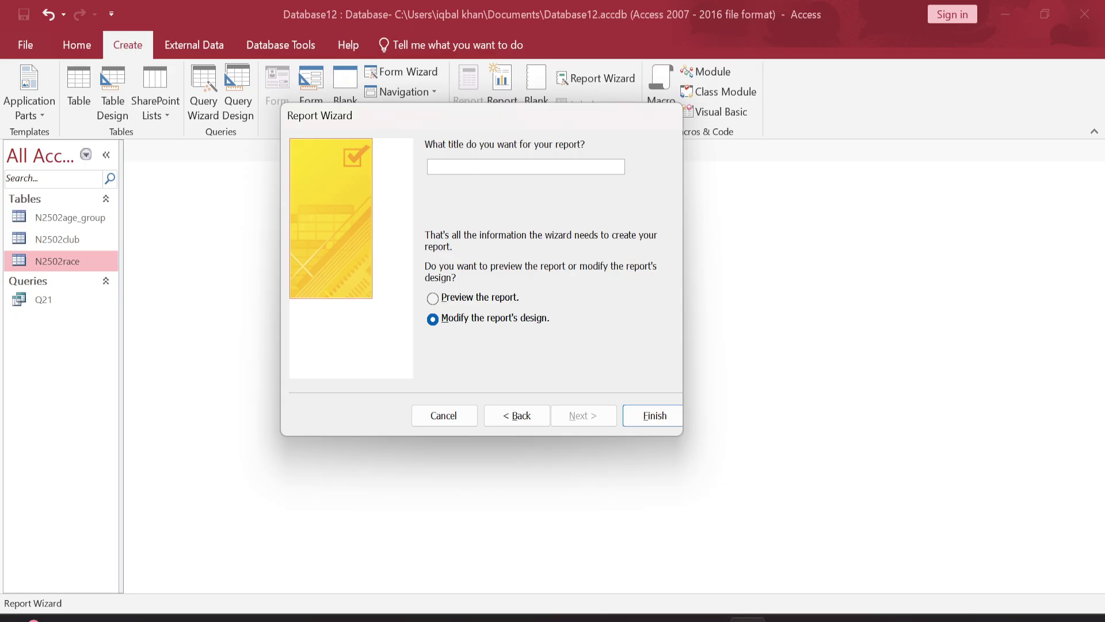
pyautogui.hotkey('ctrl', 'v')
# Step: Highlight the name, centre number and candidate number requirement in the question paper, and finish the wizard to open the report's design
pyautogui.hotkey('alt', 'Tab')
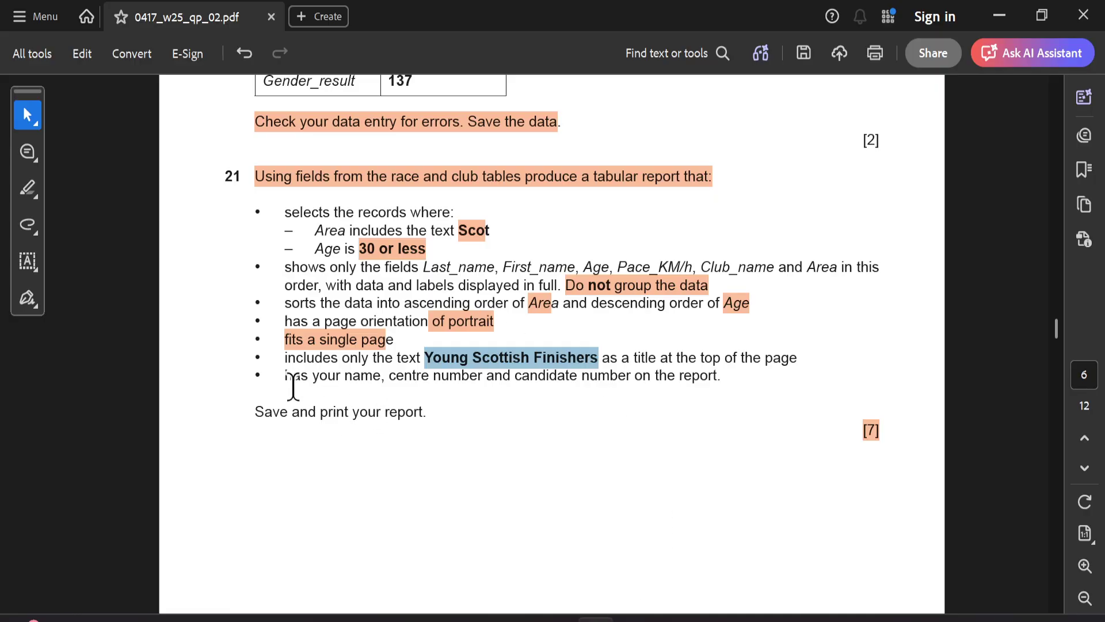
pyautogui.moveTo(286, 380); pyautogui.dragTo(685, 385)
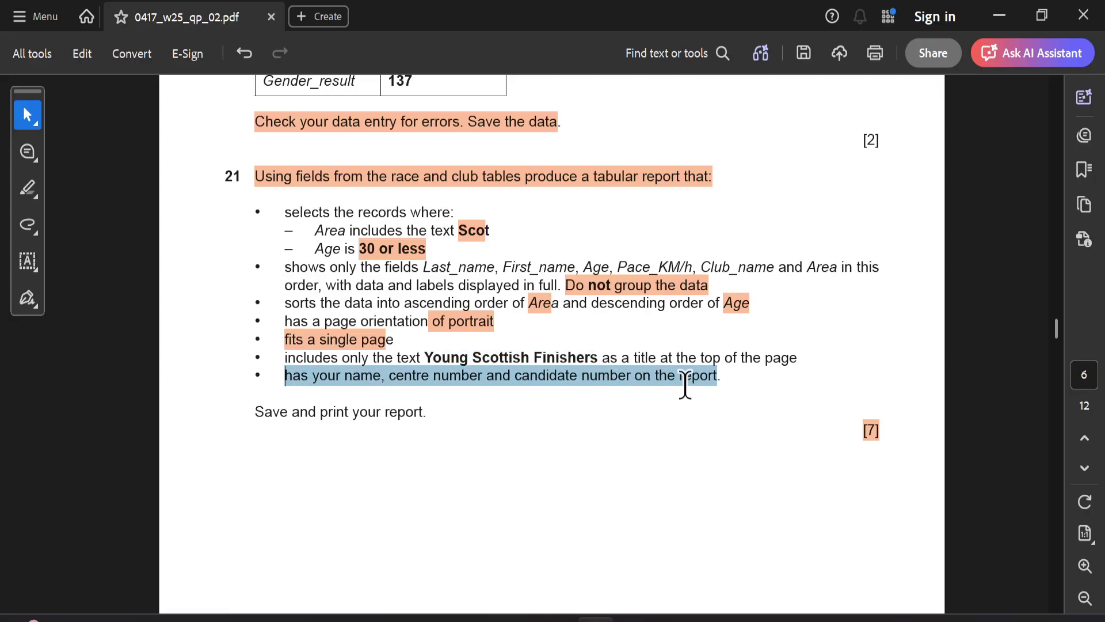
pyautogui.click(742, 403)
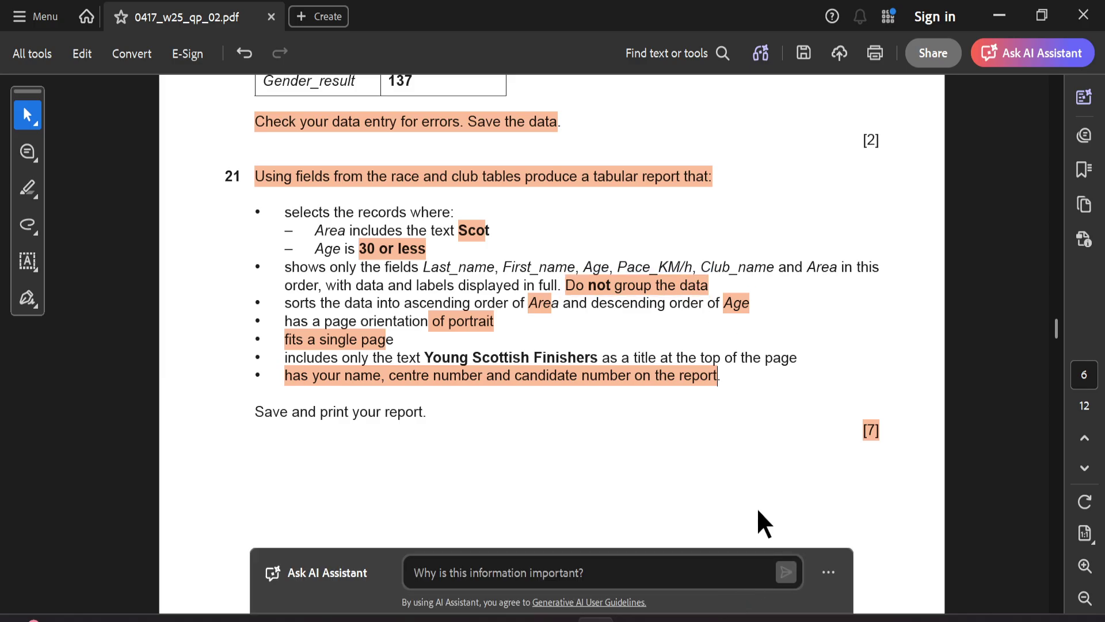
pyautogui.hotkey('alt', 'Tab')
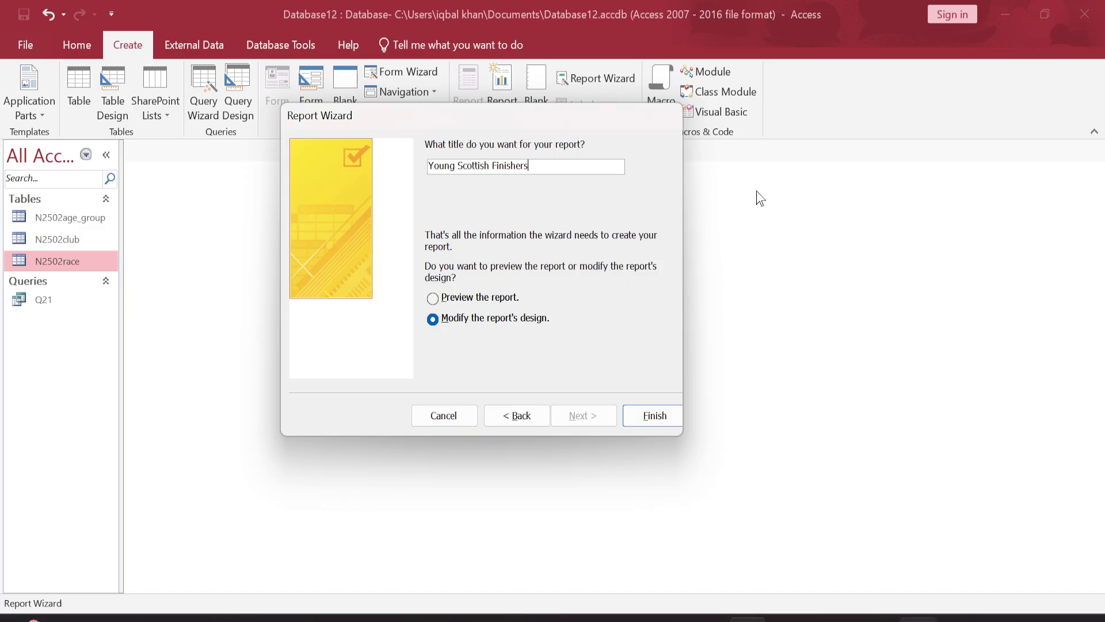
pyautogui.click(654, 420)
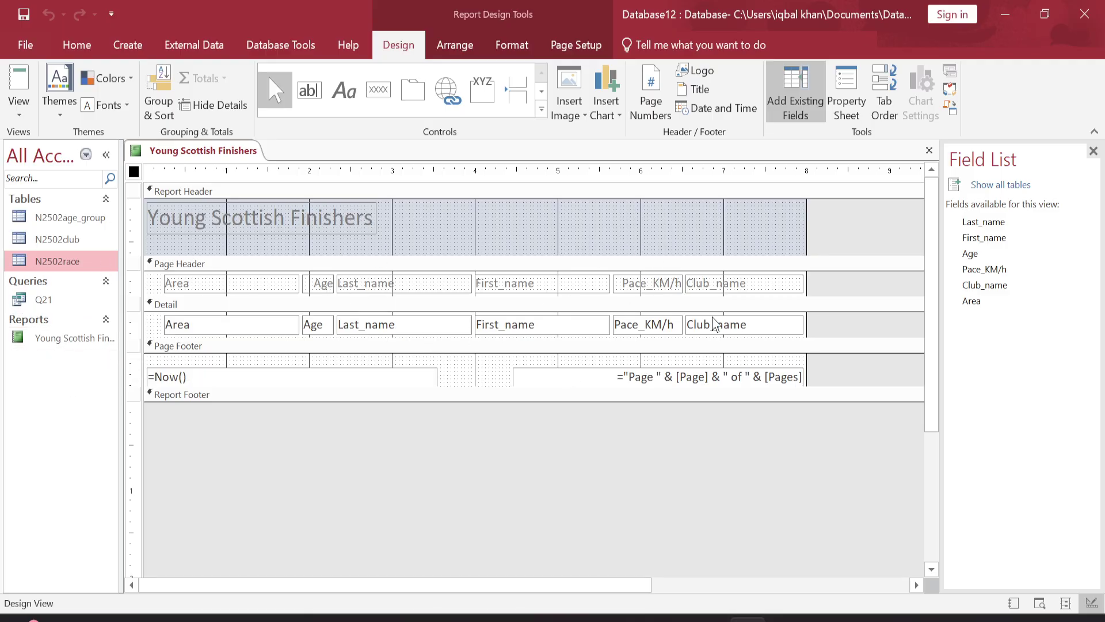
pyautogui.click(276, 376)
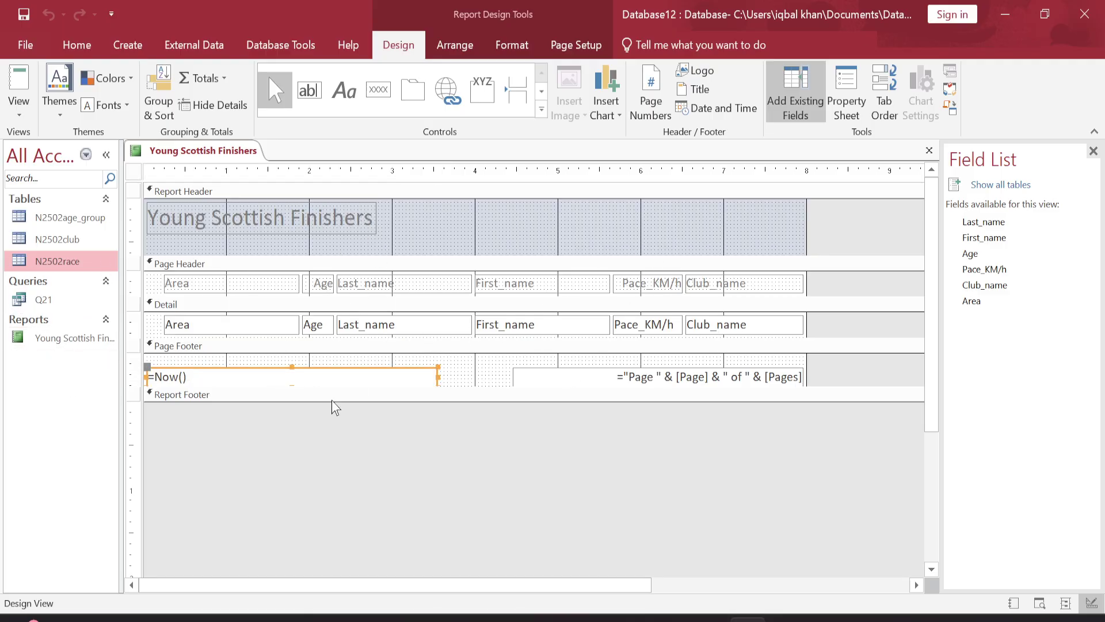
pyautogui.press('BackSpace')
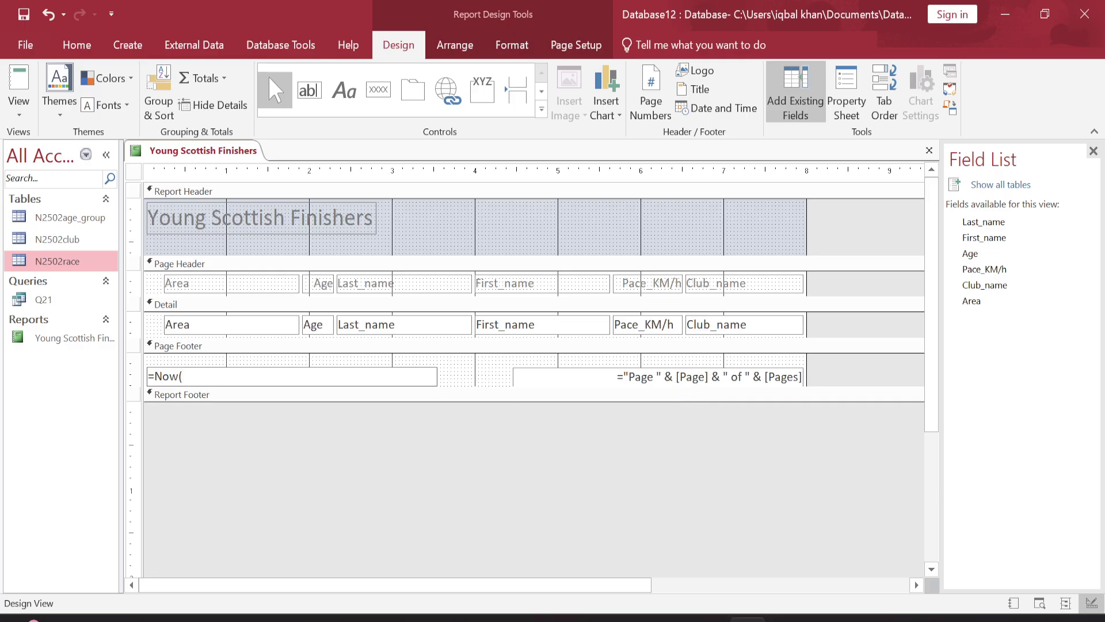
pyautogui.click(467, 371)
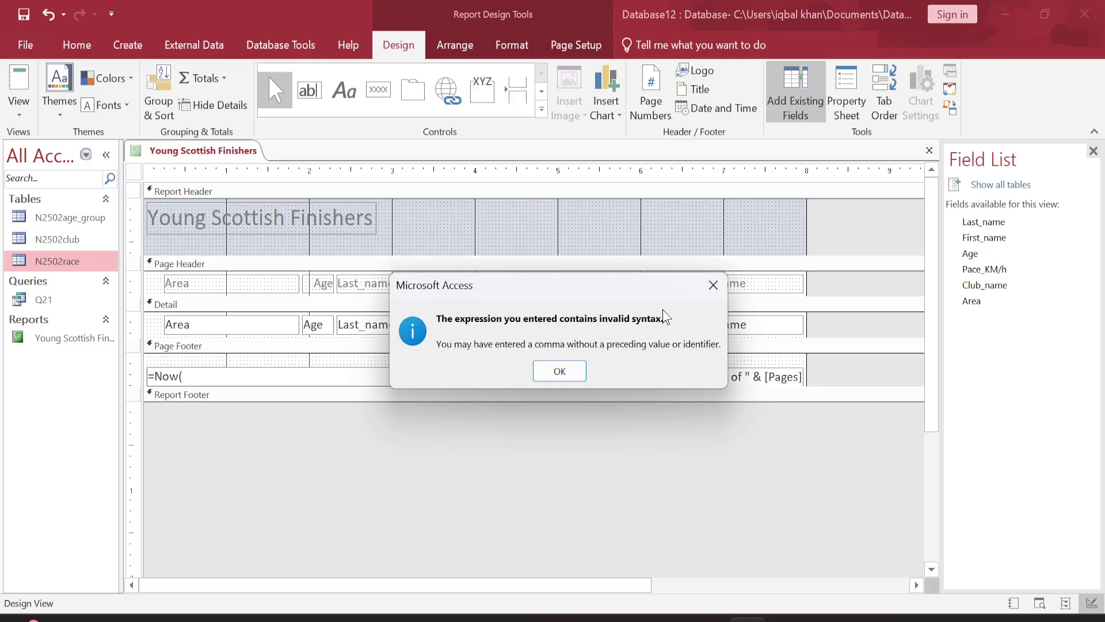
pyautogui.click(710, 293)
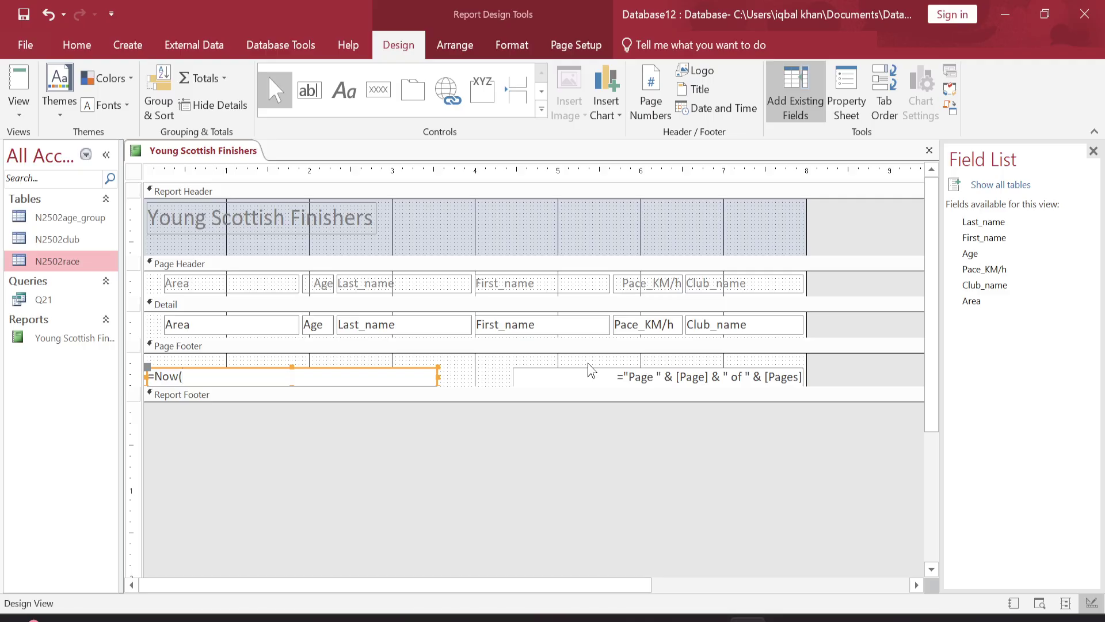
pyautogui.click(467, 372)
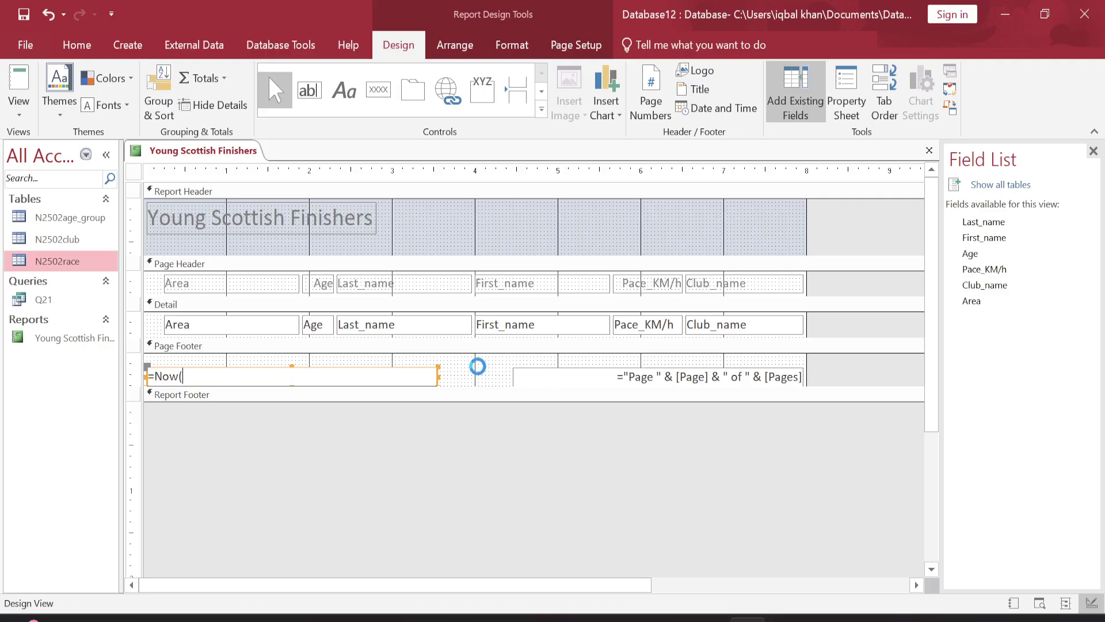
pyautogui.click(712, 285)
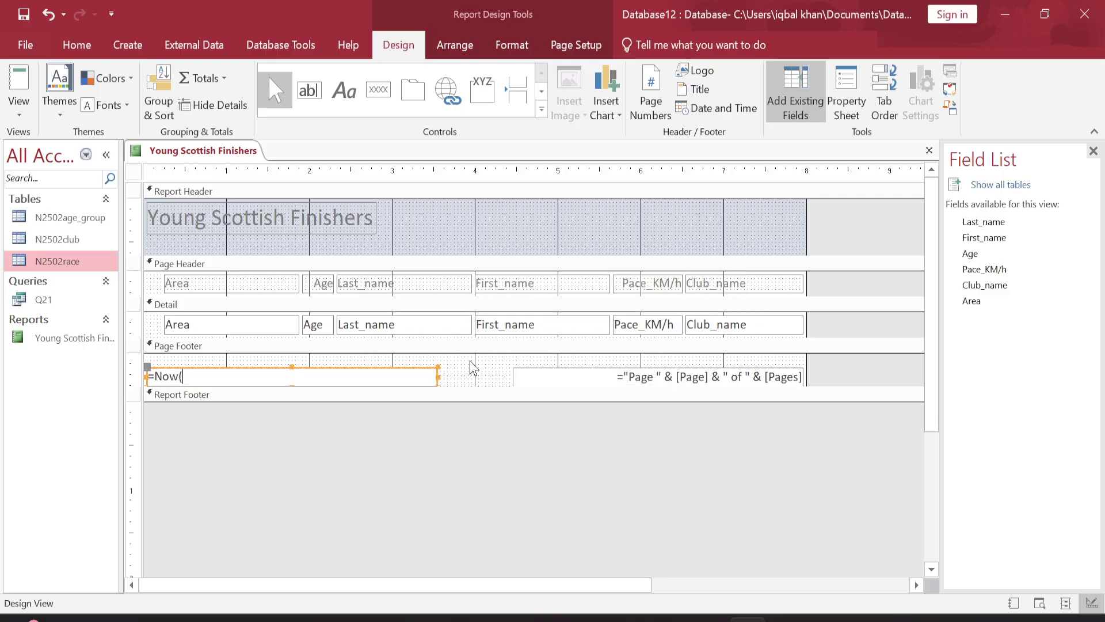
pyautogui.click(464, 372)
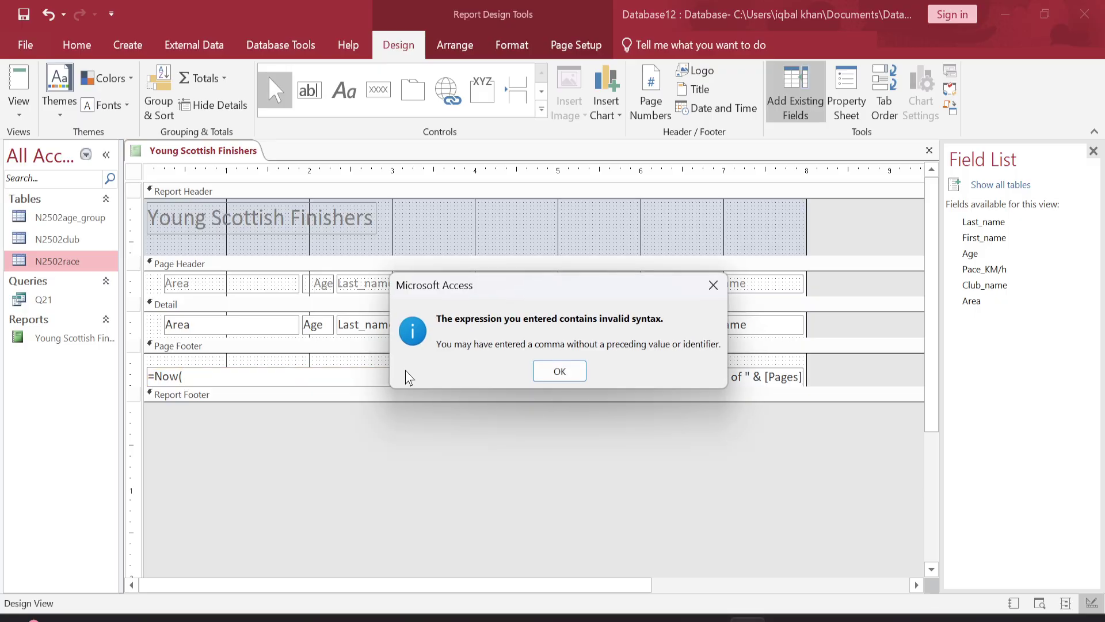
pyautogui.click(713, 285)
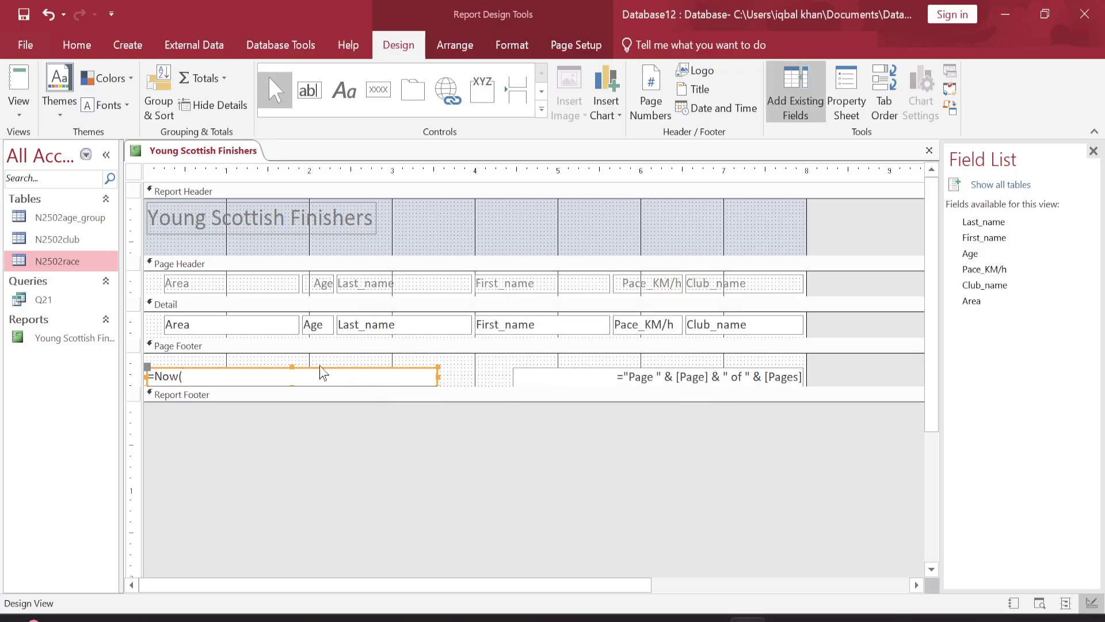
# Step: Delete the date box and the page number box from the report's page footer
pyautogui.press('BackSpace')
pyautogui.press('BackSpace')
pyautogui.press('BackSpace')
pyautogui.press('BackSpace')
pyautogui.press('BackSpace')
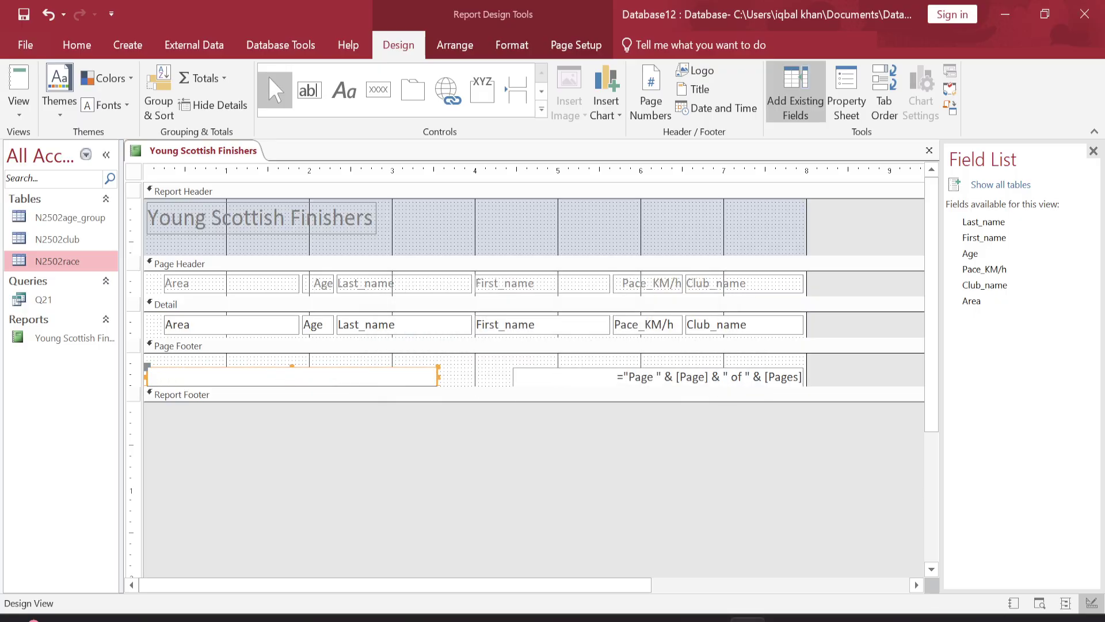
pyautogui.click(500, 374)
pyautogui.click(372, 378)
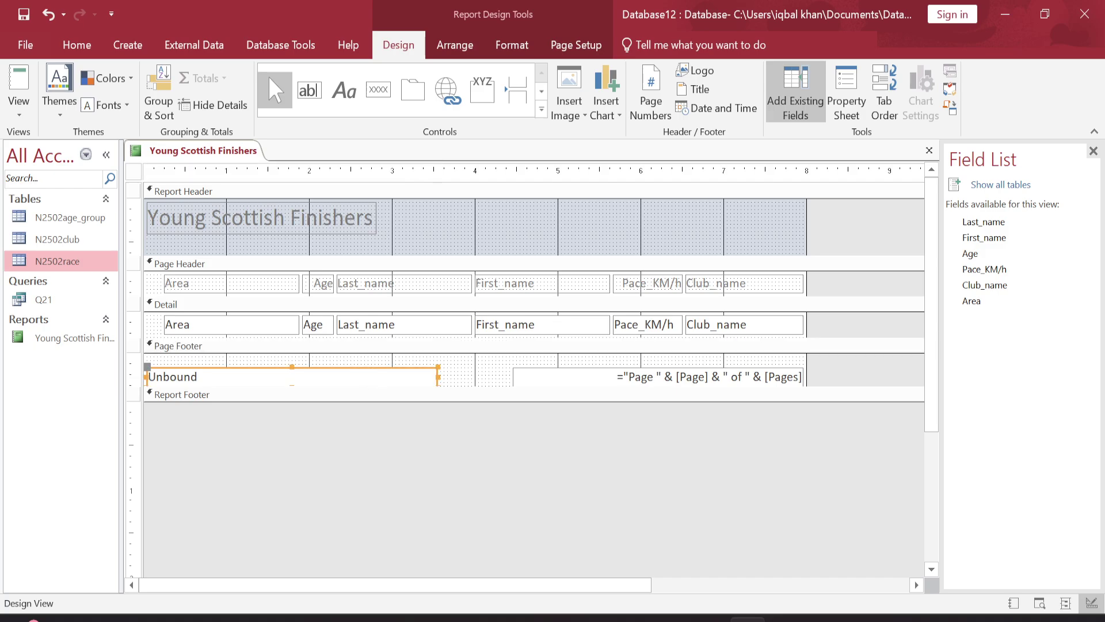
pyautogui.press('Delete')
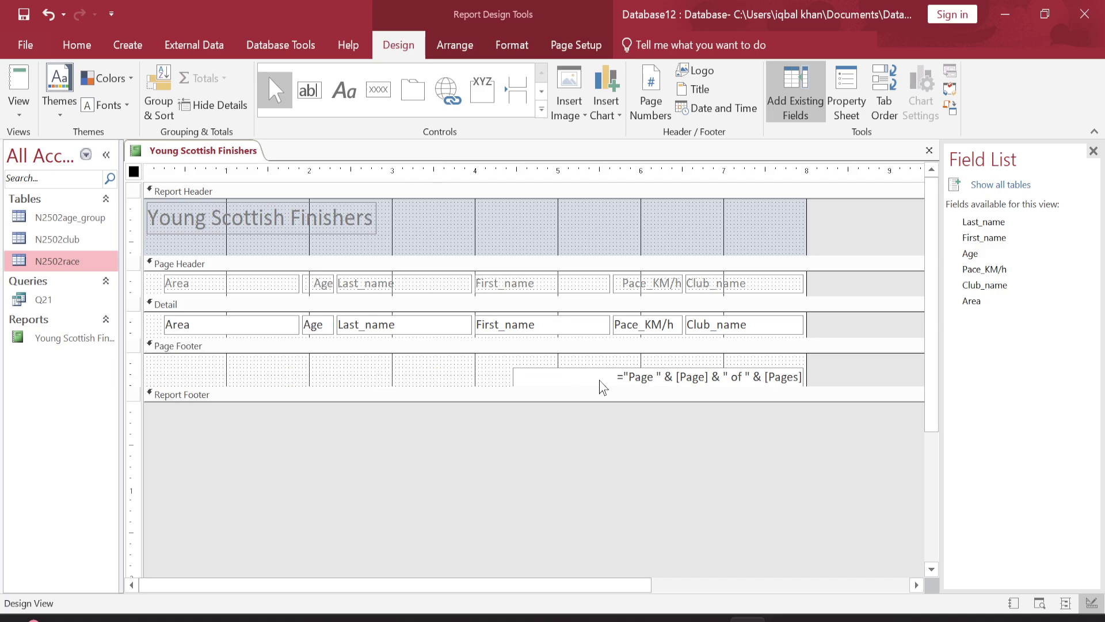
pyautogui.click(559, 375)
pyautogui.press('Delete')
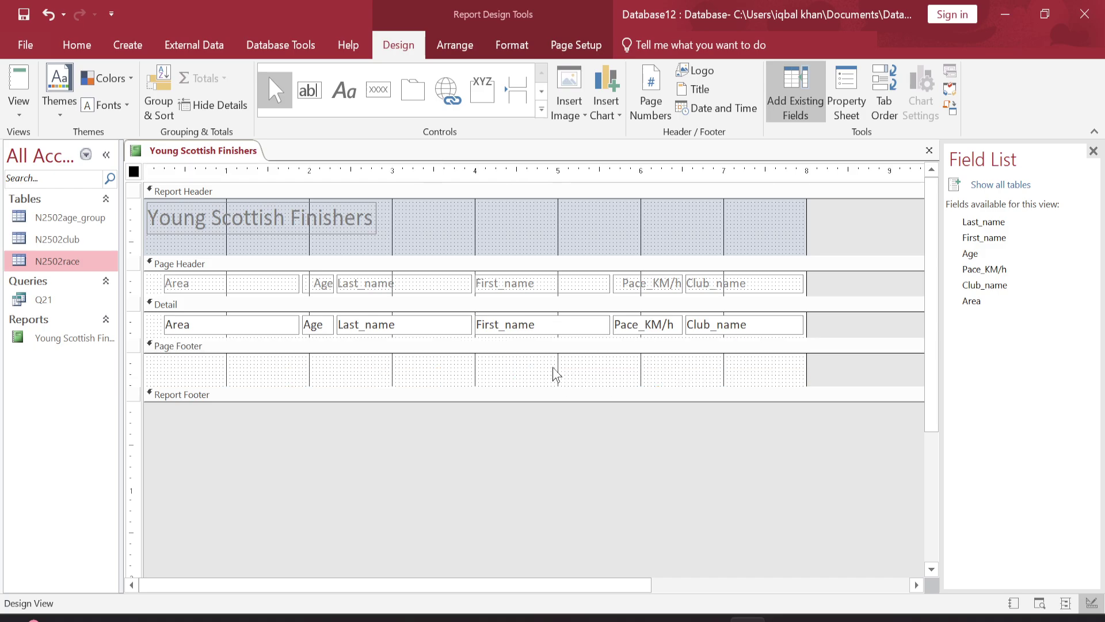
# Step: Add a label in the report header above Club_name with the candidate's name, centre number and candidate number, and narrow it to fit
pyautogui.click(342, 99)
pyautogui.moveTo(630, 200); pyautogui.dragTo(806, 227)
pyautogui.press('capslock')
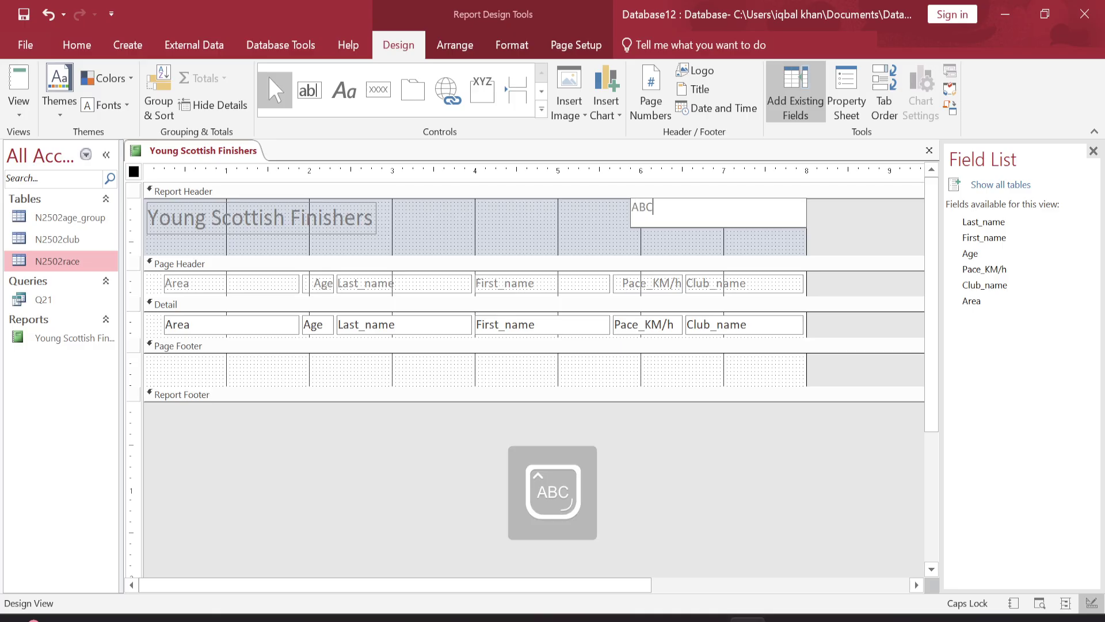
pyautogui.write('ABC_IN123_1234')
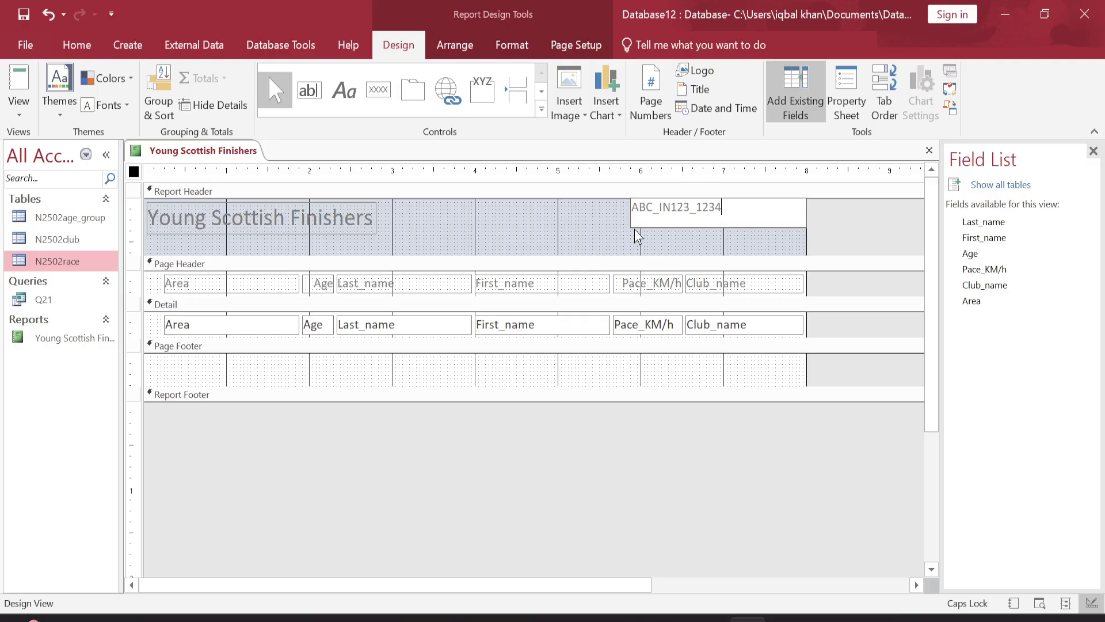
pyautogui.click(604, 229)
pyautogui.click(662, 219)
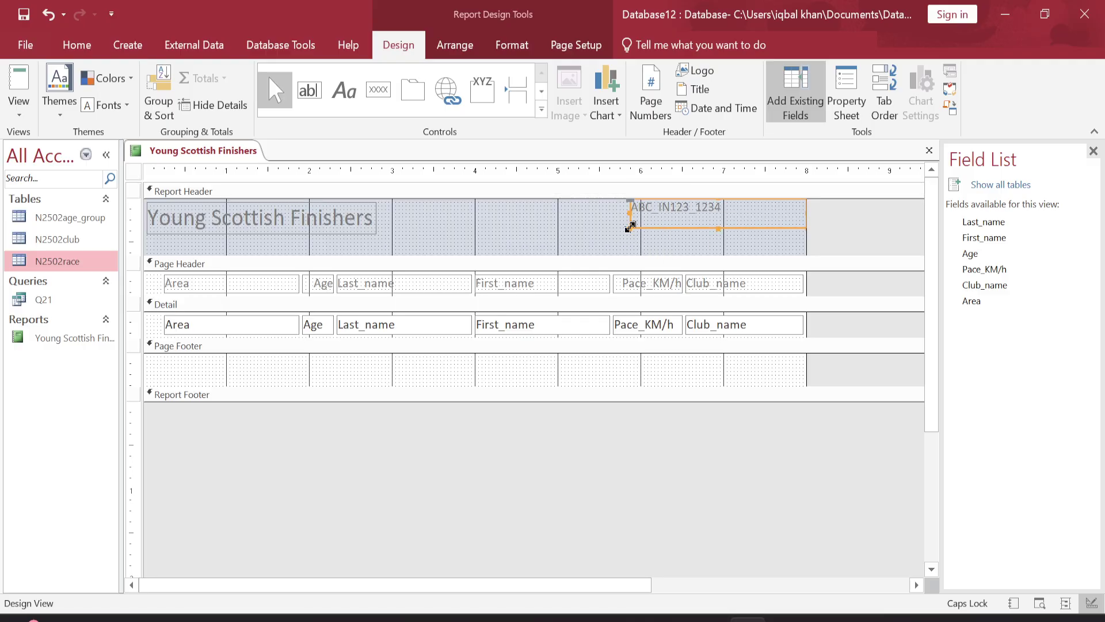
pyautogui.moveTo(669, 227); pyautogui.dragTo(724, 224)
pyautogui.click(596, 228)
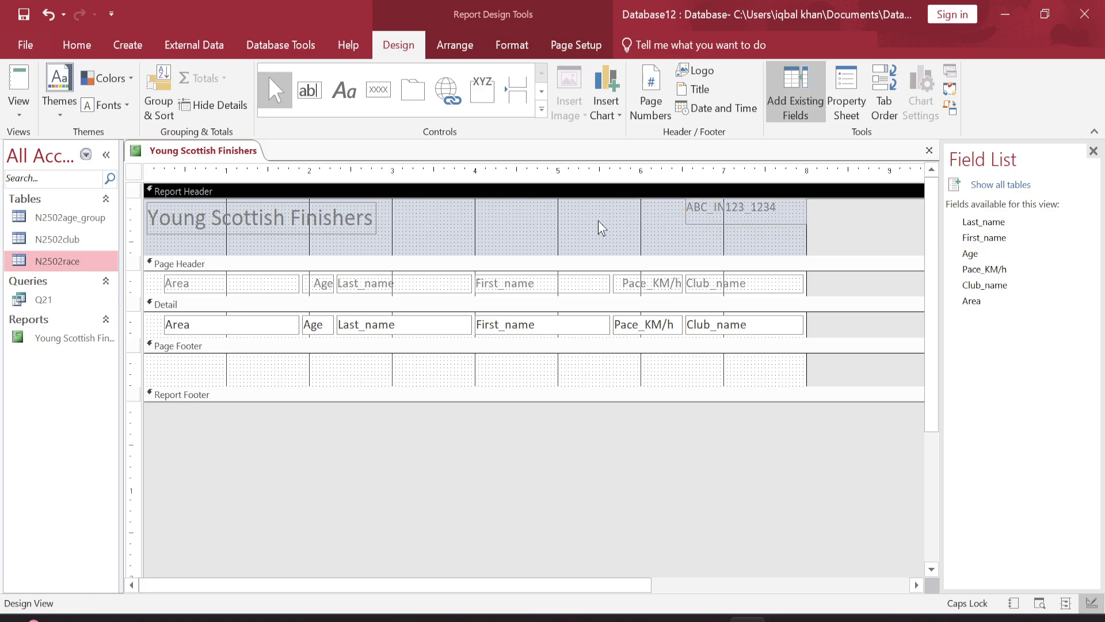
# Step: In the report's Layout View, widen the Pace_KM/h values to display in full and shift them and their label towards First_name
pyautogui.doubleClick(82, 338)
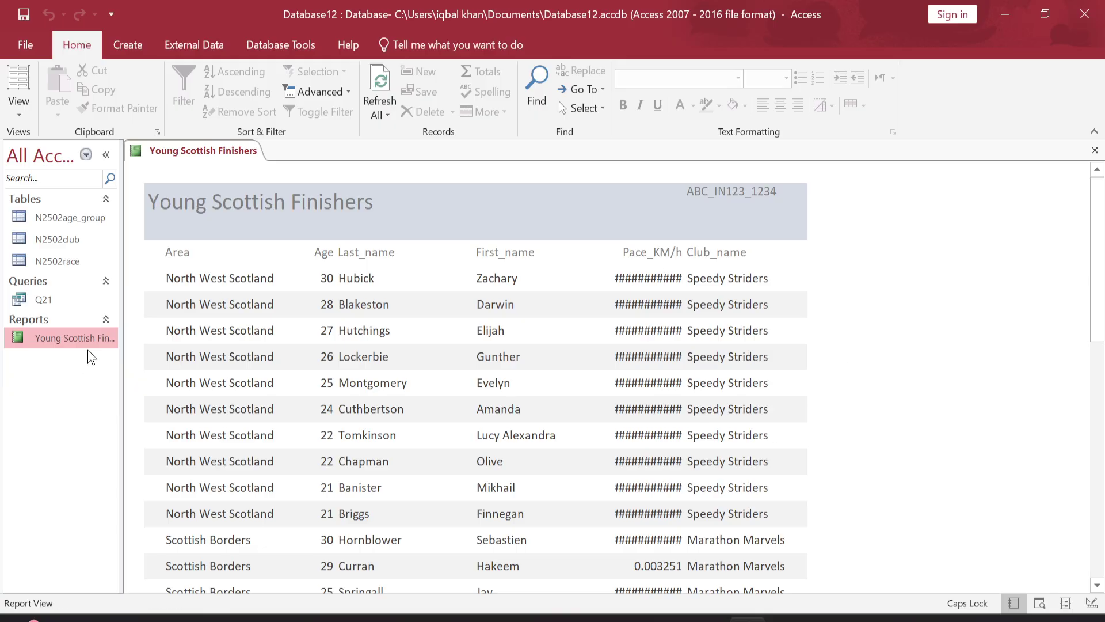
pyautogui.rightClick(60, 339)
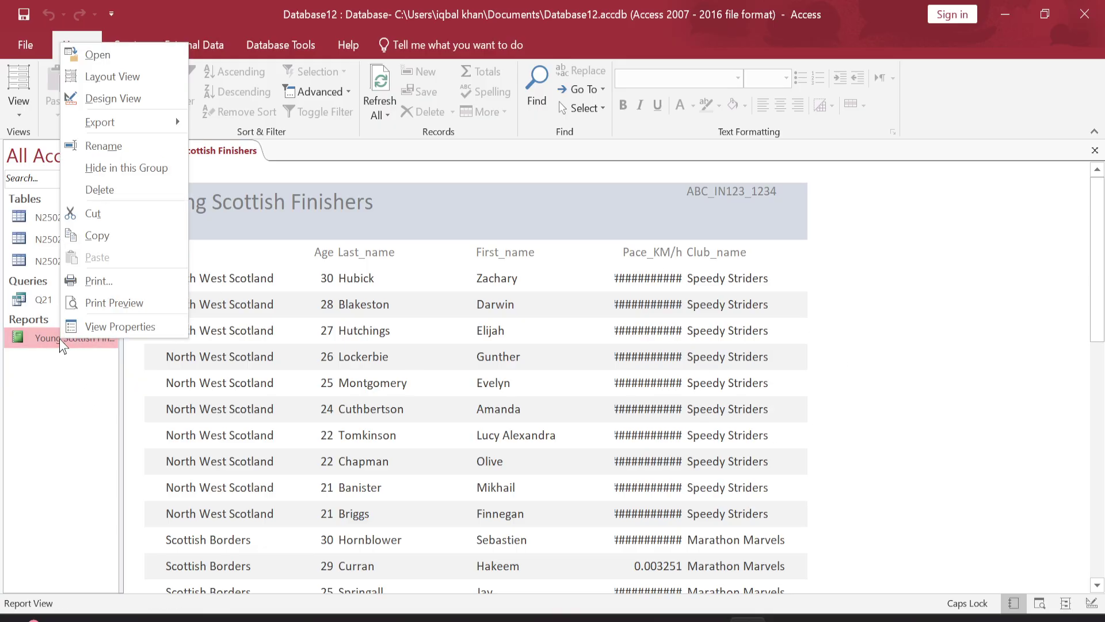
pyautogui.click(125, 78)
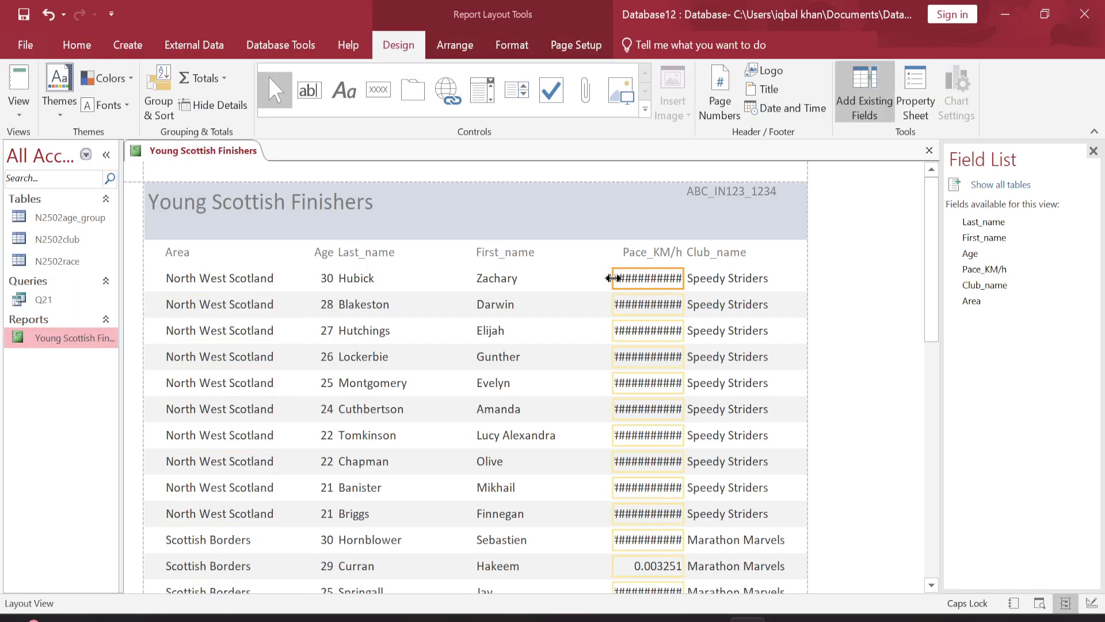
pyautogui.moveTo(614, 278); pyautogui.dragTo(579, 279)
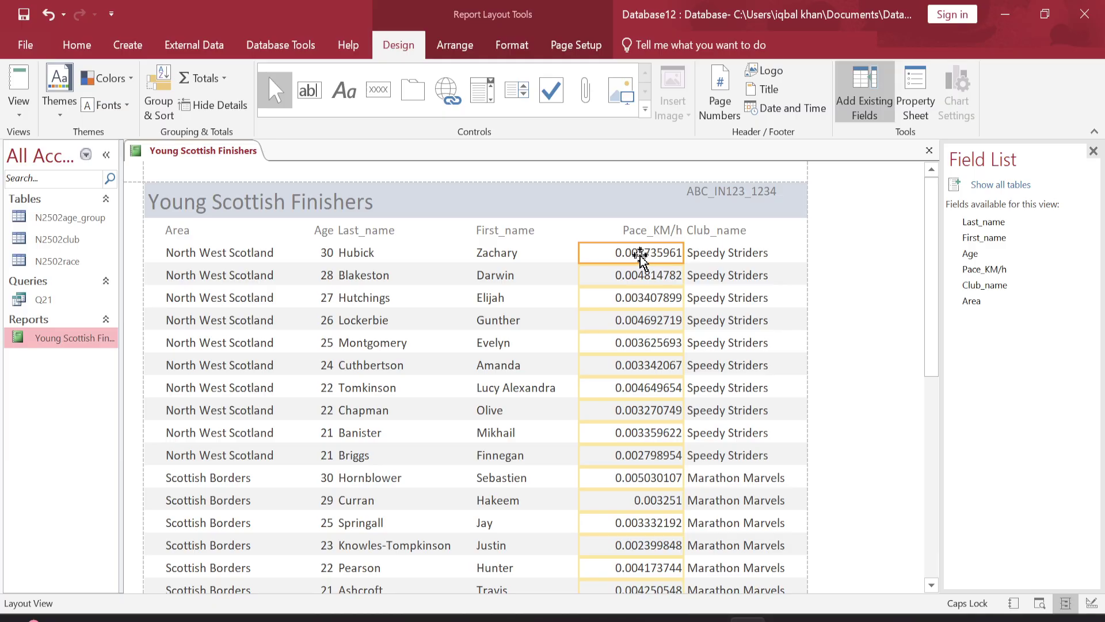
pyautogui.moveTo(640, 256); pyautogui.dragTo(588, 237)
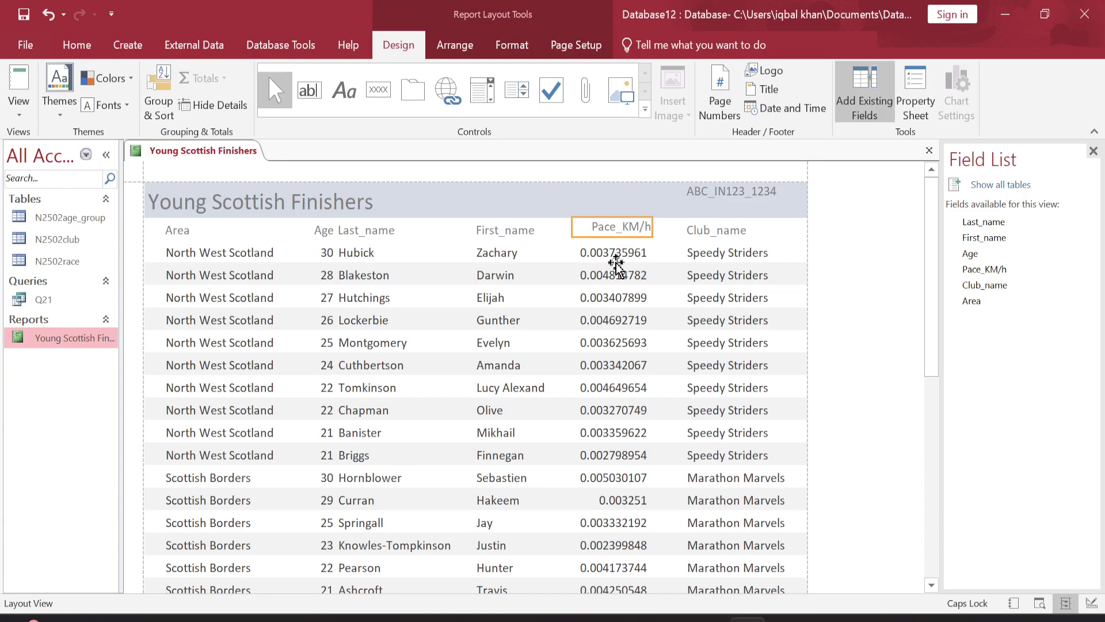
# Step: Move the Club_name values and their column label closer to the Pace_KM/h column
pyautogui.click(737, 233)
pyautogui.click(705, 293)
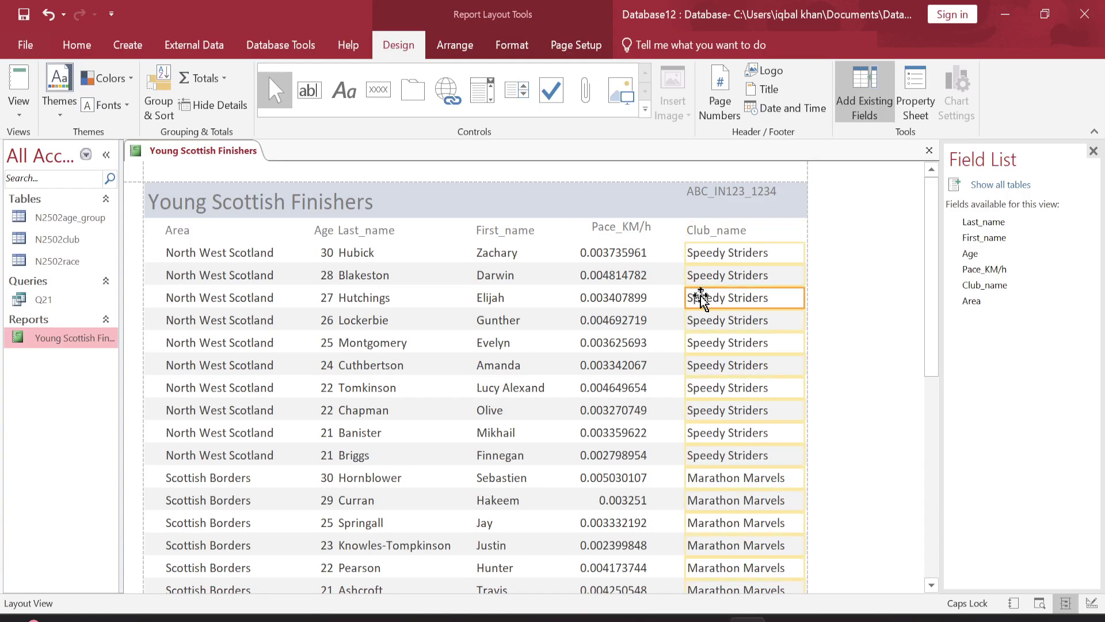
pyautogui.moveTo(682, 290); pyautogui.dragTo(668, 294)
pyautogui.click(701, 236)
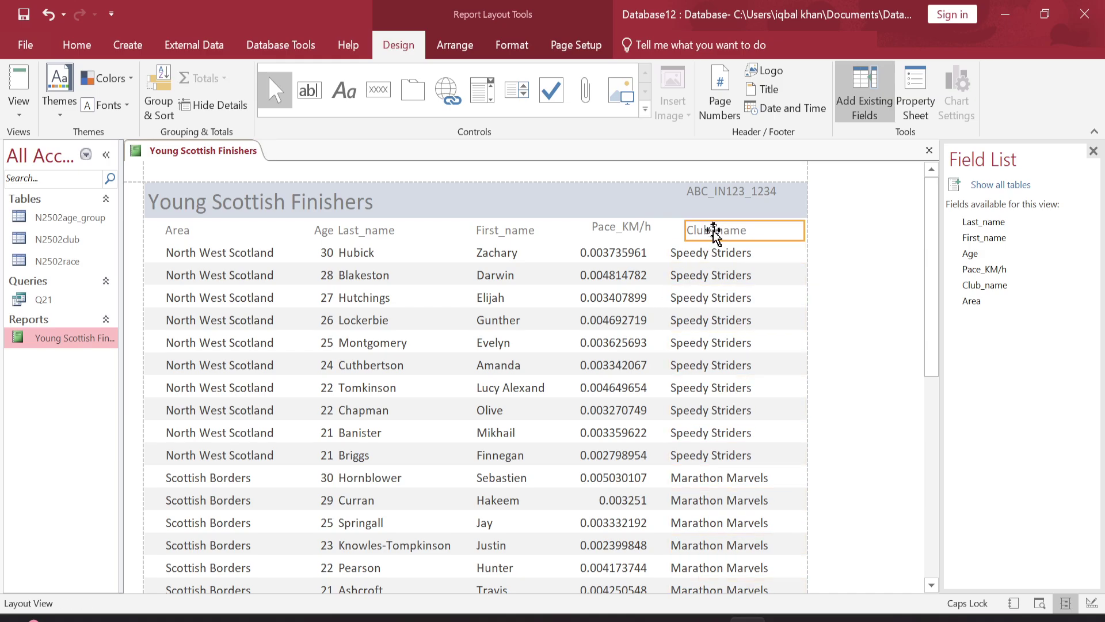
pyautogui.moveTo(695, 233); pyautogui.dragTo(700, 224)
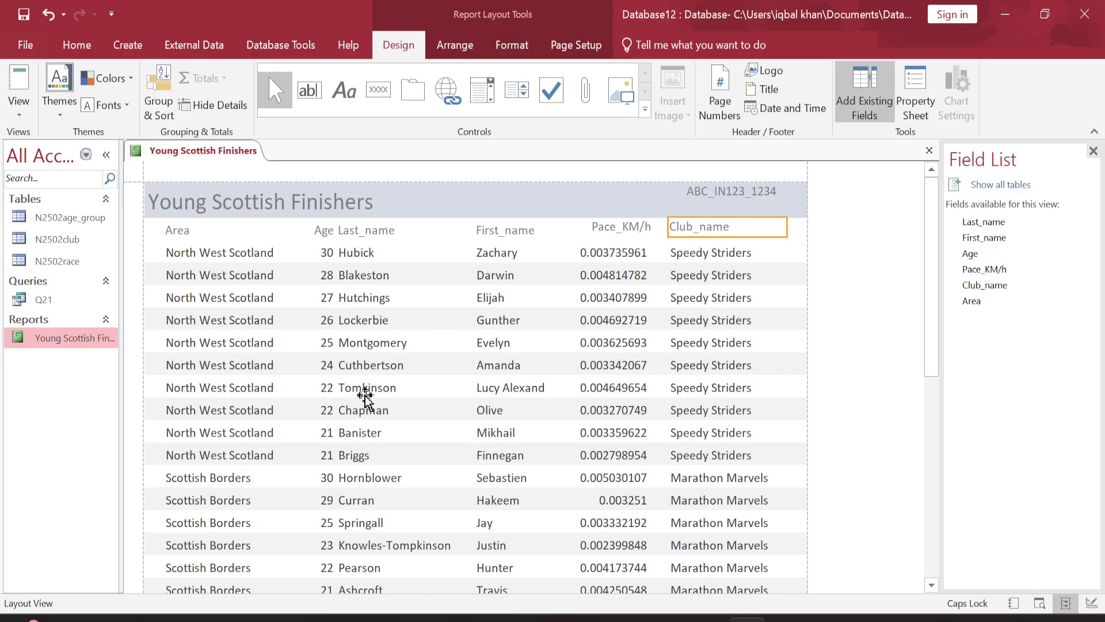
# Step: Open the report in Print Preview and check that its records fit on a single portrait page
pyautogui.scroll(-5, 365, 395)
pyautogui.scroll(-3, 389, 374)
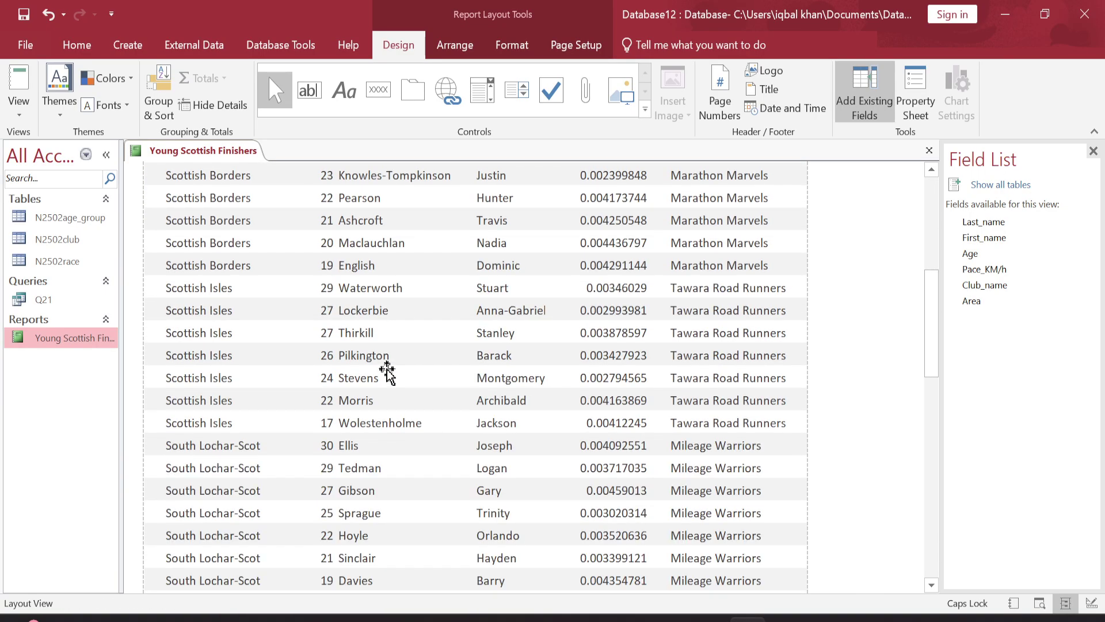
pyautogui.hotkey('ctrl', 'p')
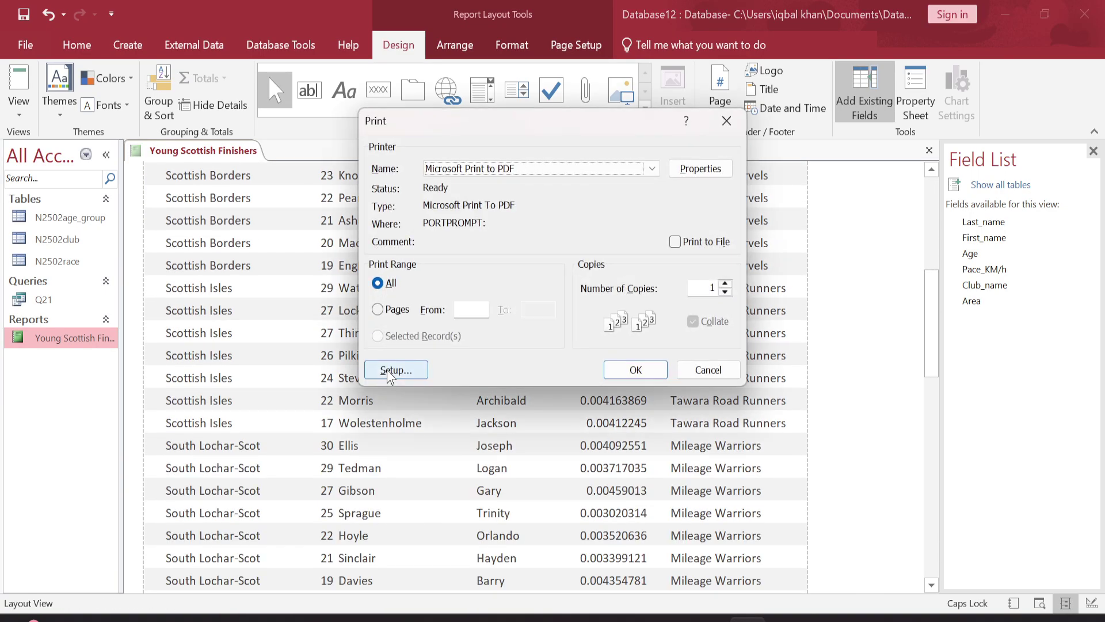
pyautogui.click(19, 109)
pyautogui.click(86, 185)
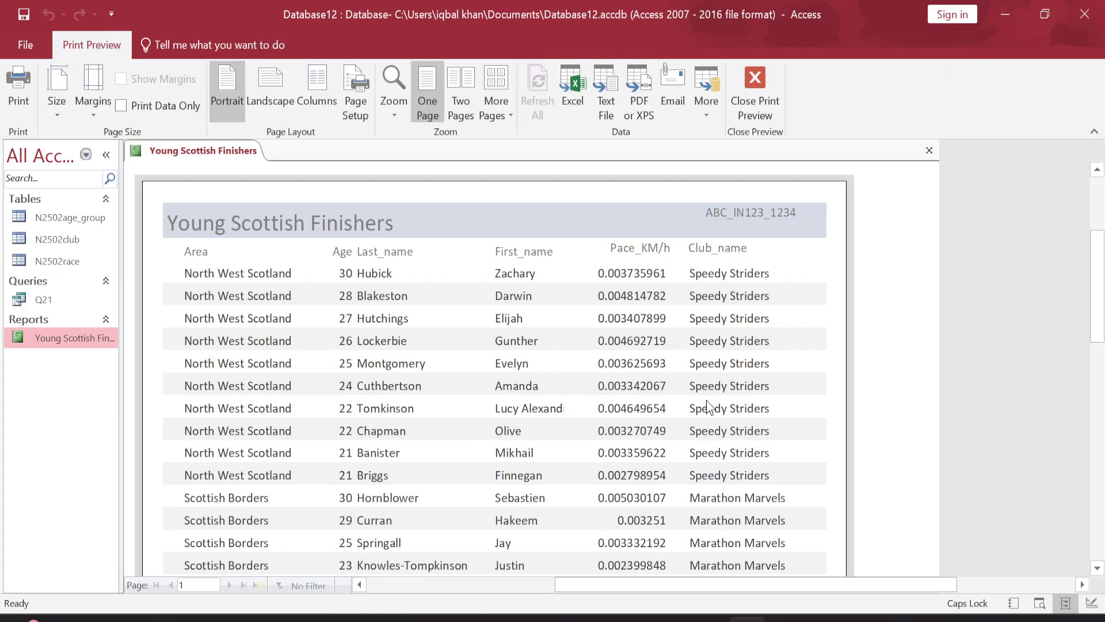
pyautogui.scroll(-10, 705, 397)
pyautogui.scroll(-5, 708, 404)
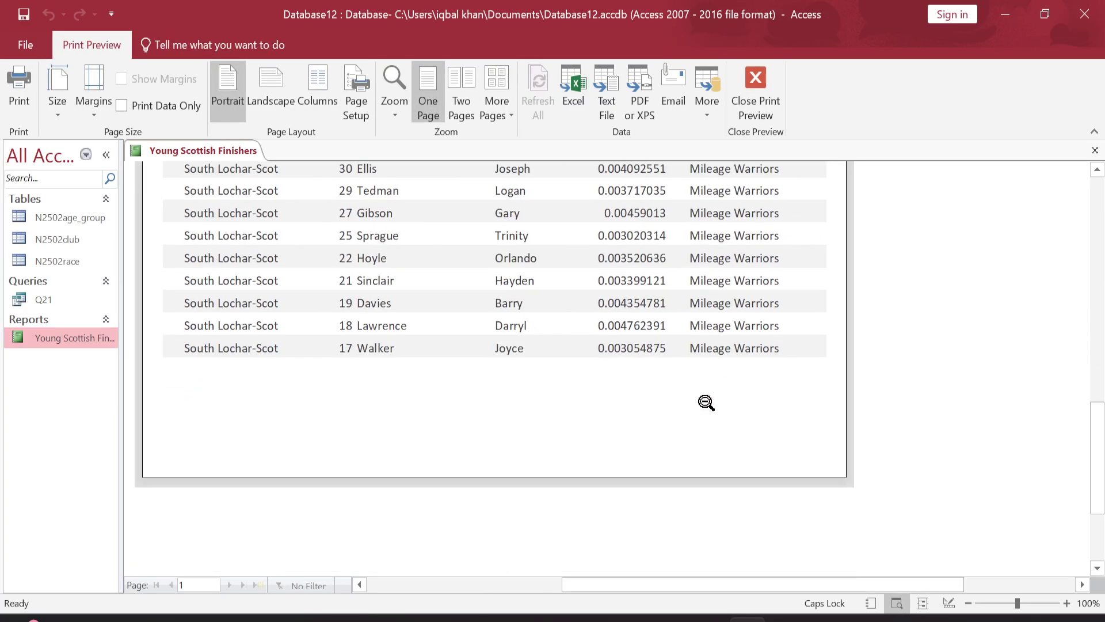
pyautogui.scroll(15, 705, 402)
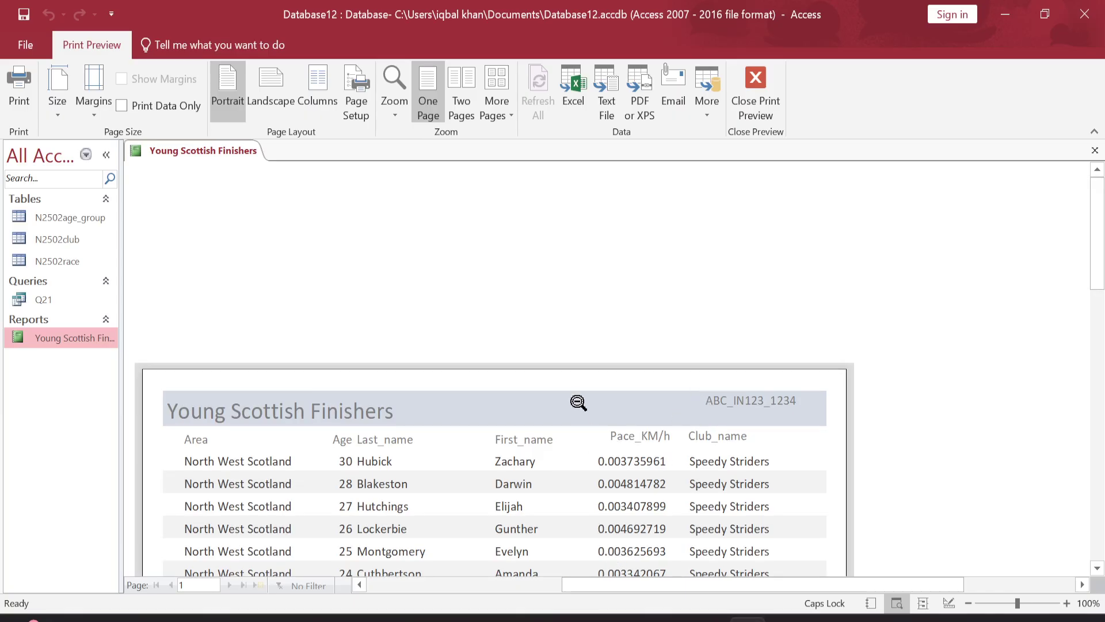
pyautogui.scroll(-2, 578, 402)
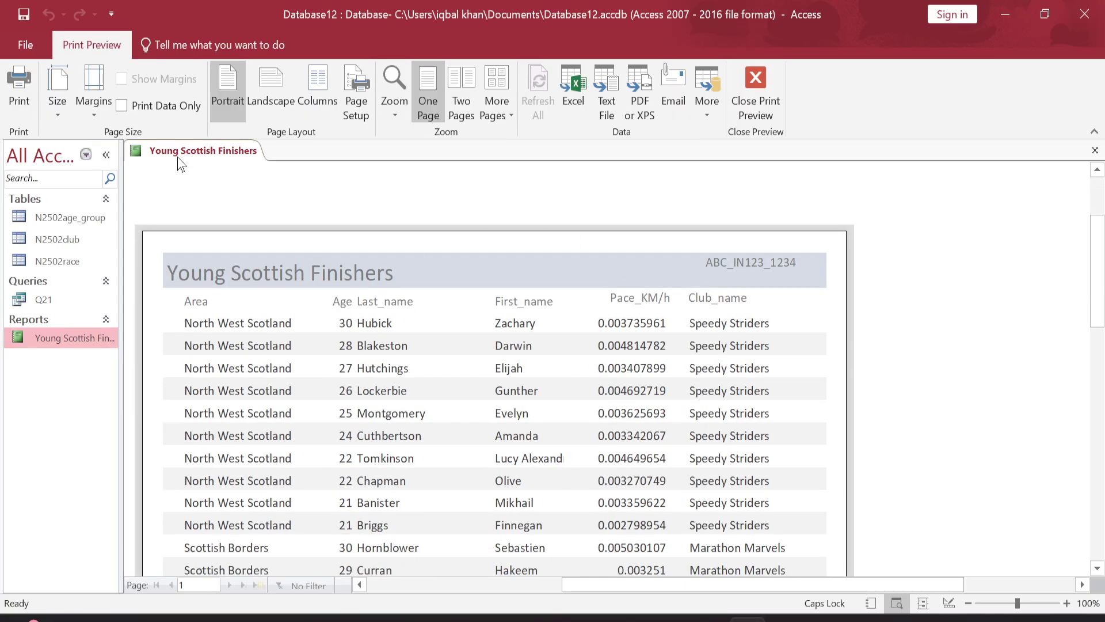
# Step: Close the Young Scottish Finishers report
pyautogui.rightClick(209, 155)
pyautogui.press('Escape')
pyautogui.rightClick(215, 154)
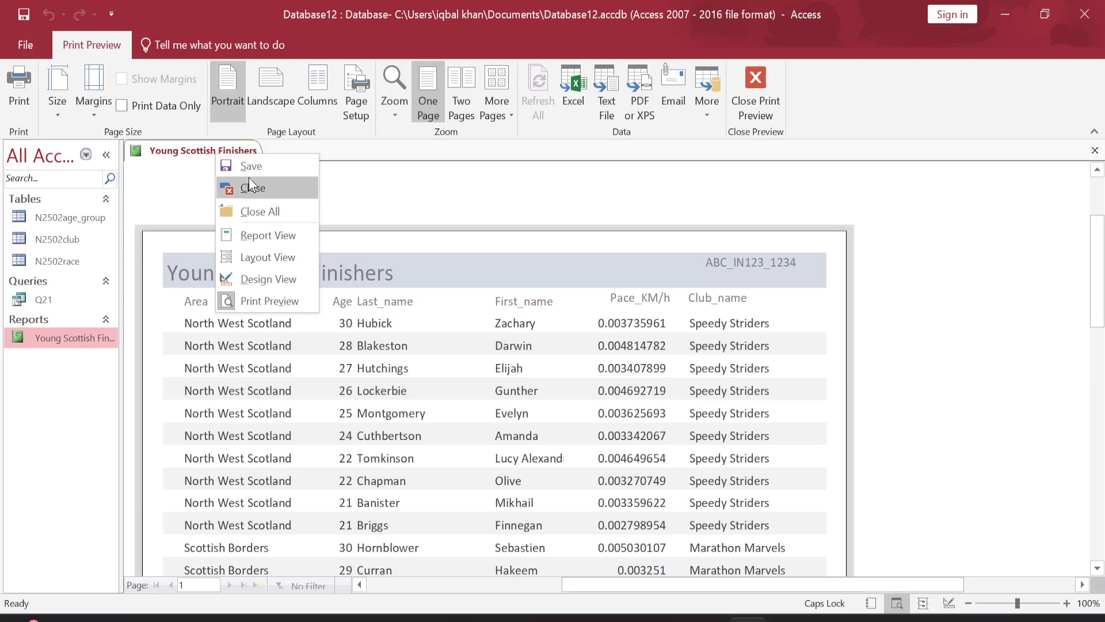
pyautogui.click(257, 189)
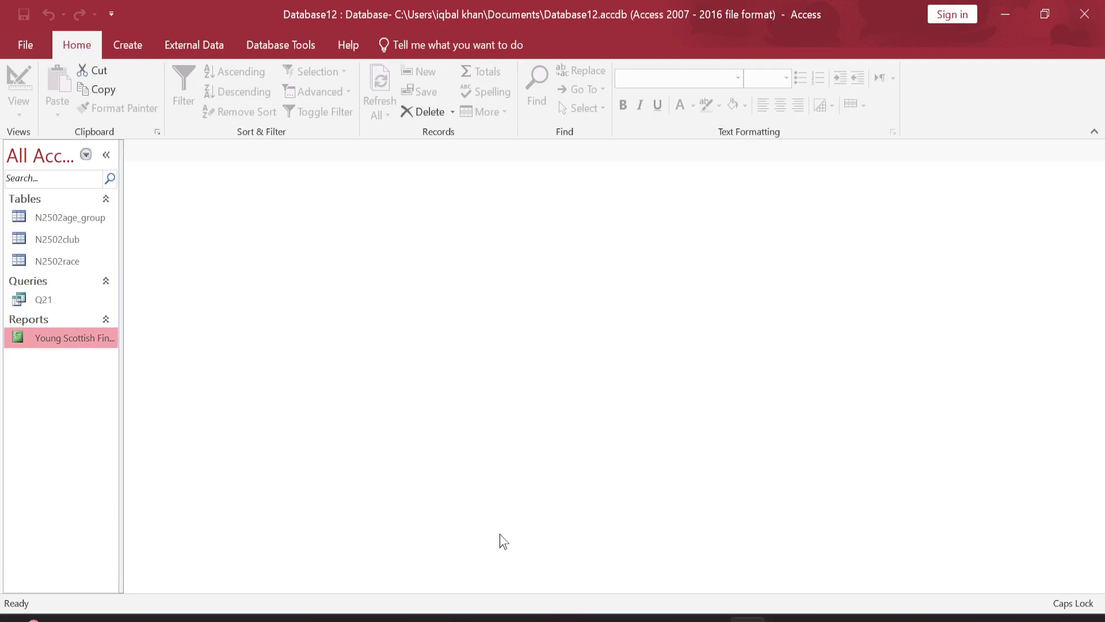
# Step: Switch to the question paper in Acrobat and read the requirements of question 22
pyautogui.click(595, 618)
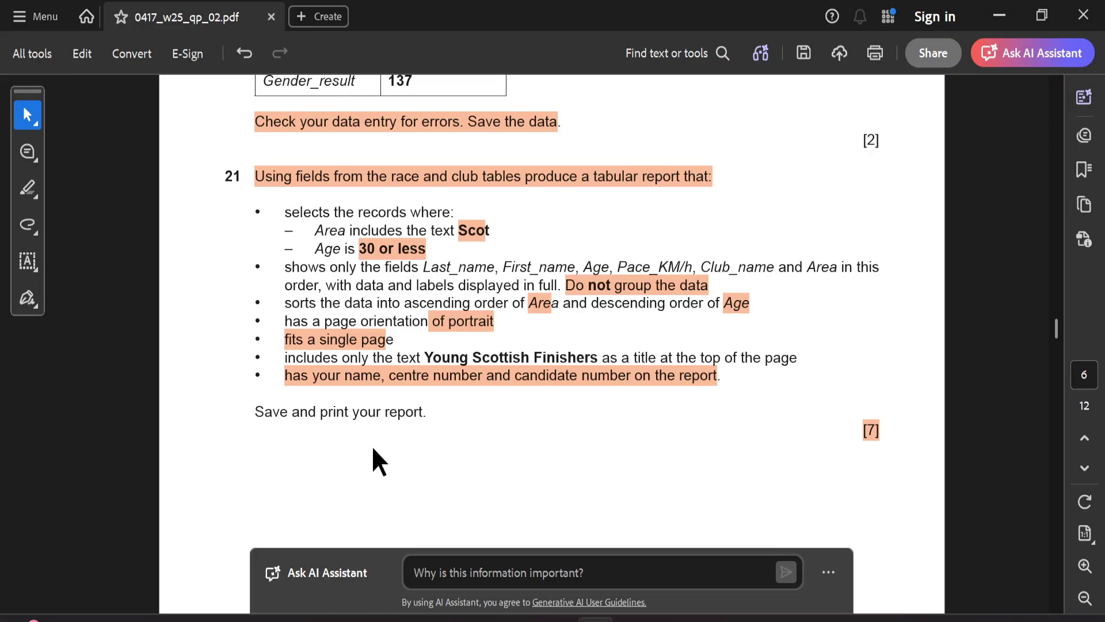
pyautogui.scroll(-10, 369, 445)
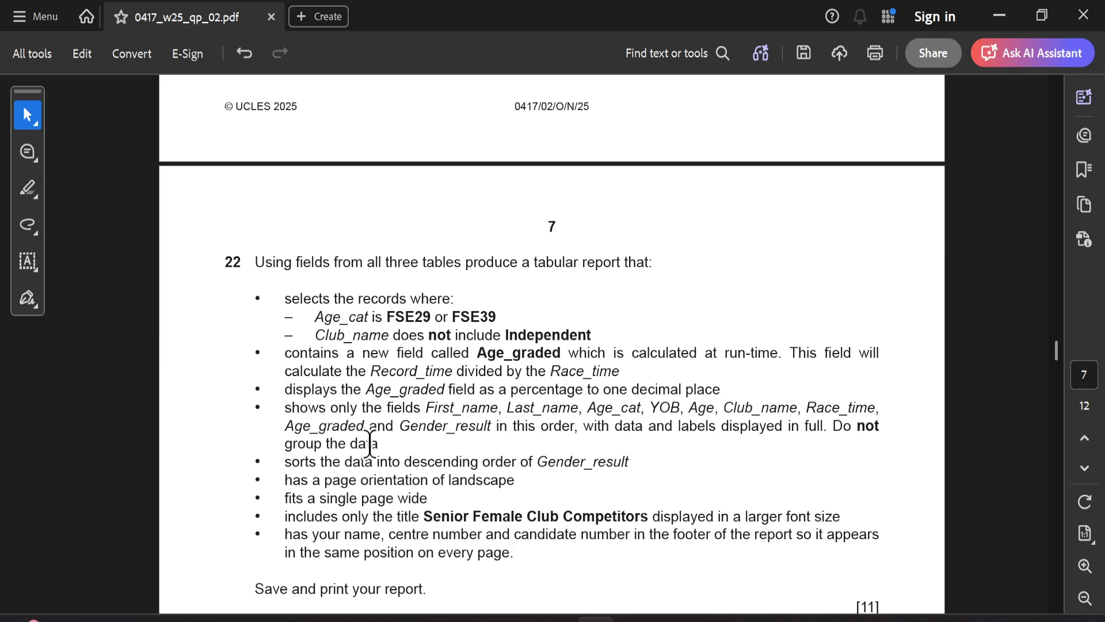
pyautogui.scroll(-1, 370, 444)
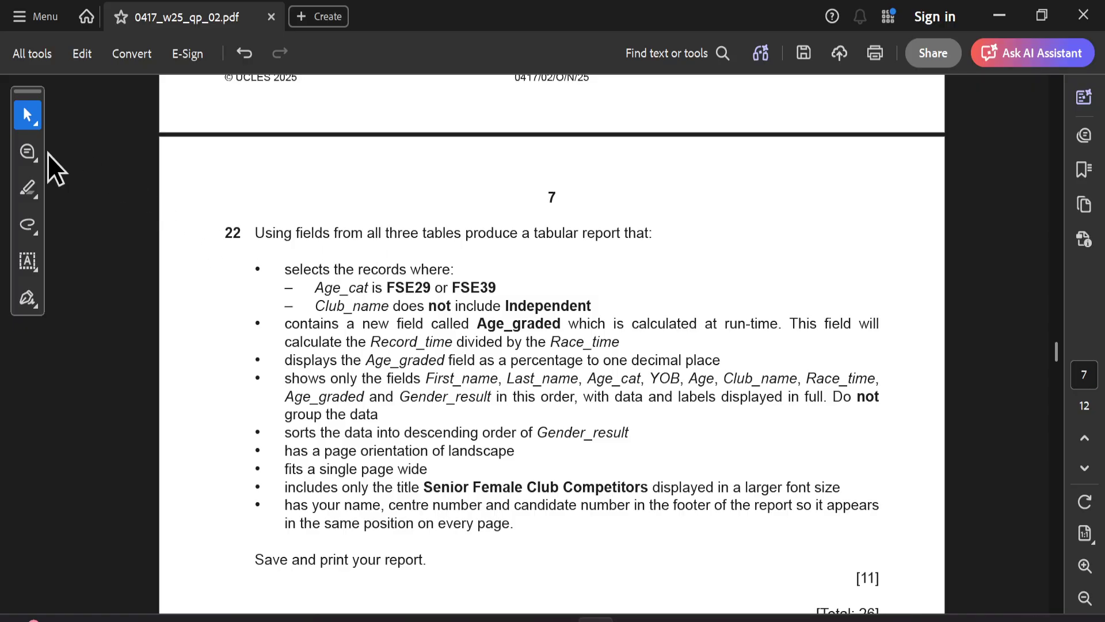
# Step: Highlight "all three tables" and the "shows only the fields" line through Race_time in question 22 of the paper
pyautogui.click(29, 187)
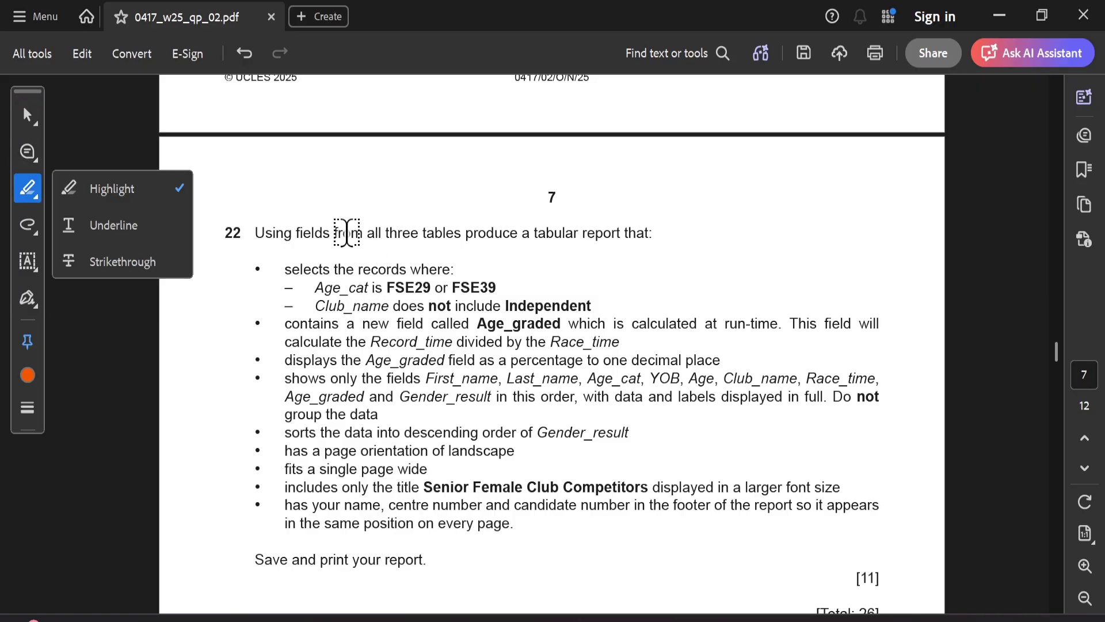
pyautogui.moveTo(368, 232); pyautogui.dragTo(462, 234)
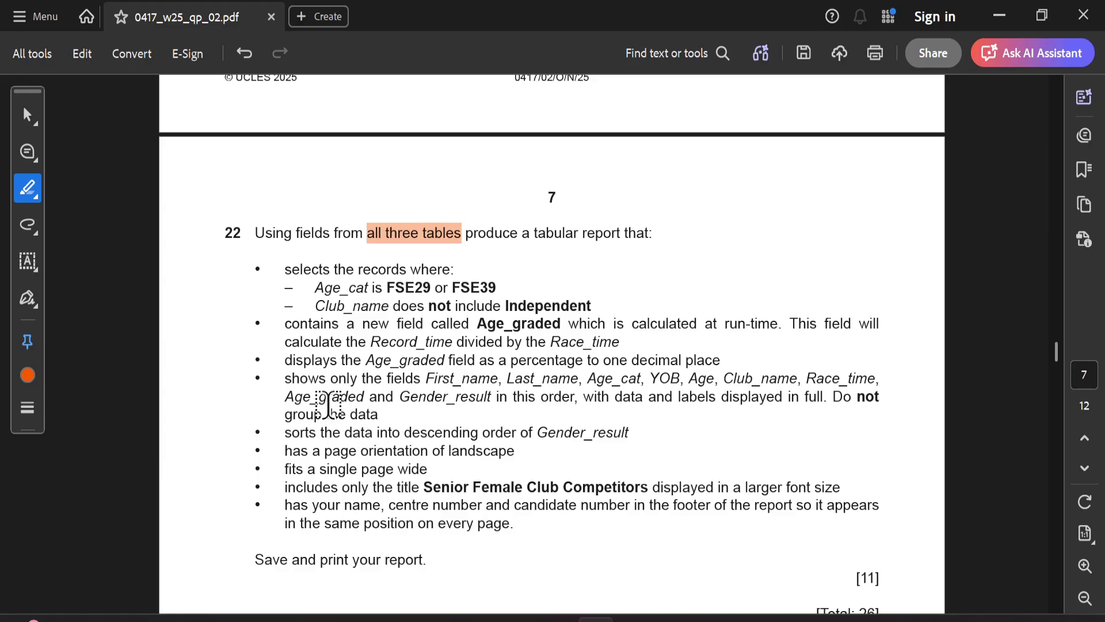
pyautogui.scroll(-1, 320, 400)
pyautogui.moveTo(279, 351)
pyautogui.mouseDown()
pyautogui.moveTo(358, 351)
pyautogui.moveTo(284, 349)
pyautogui.mouseUp()
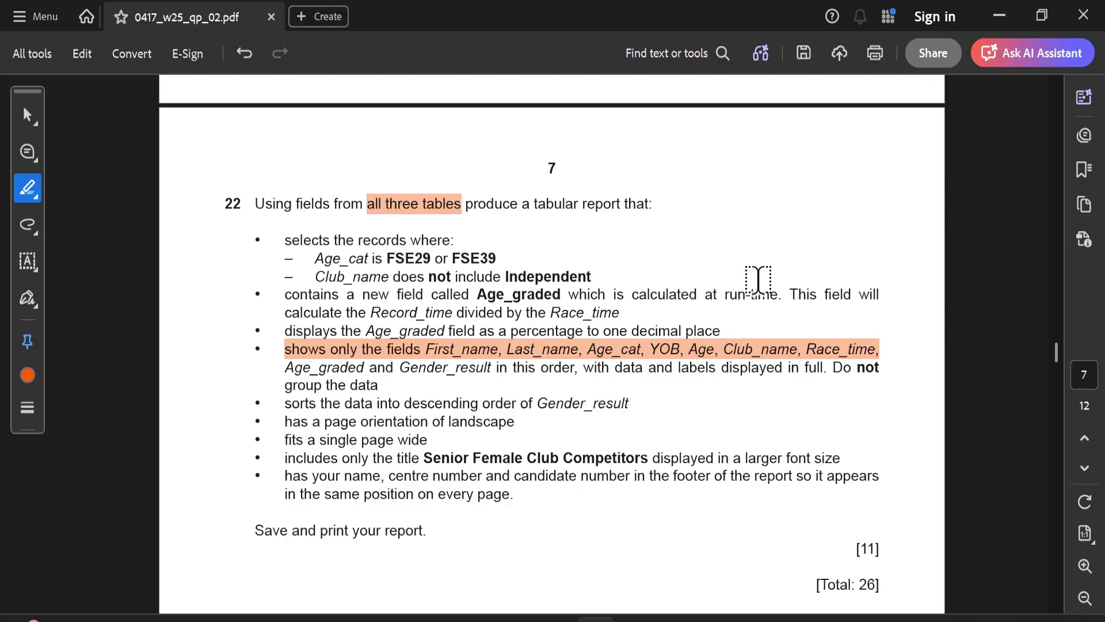
# Step: Switch to Access and start a new query with the Simple Query Wizard, checking the required fields in the paper
pyautogui.click(748, 619)
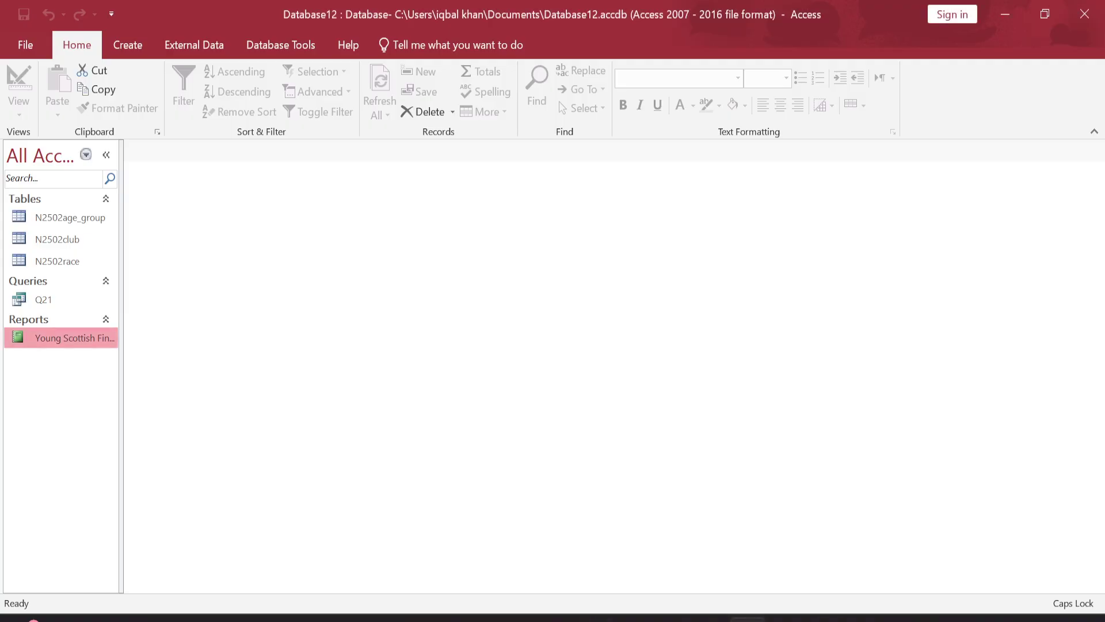
pyautogui.click(127, 45)
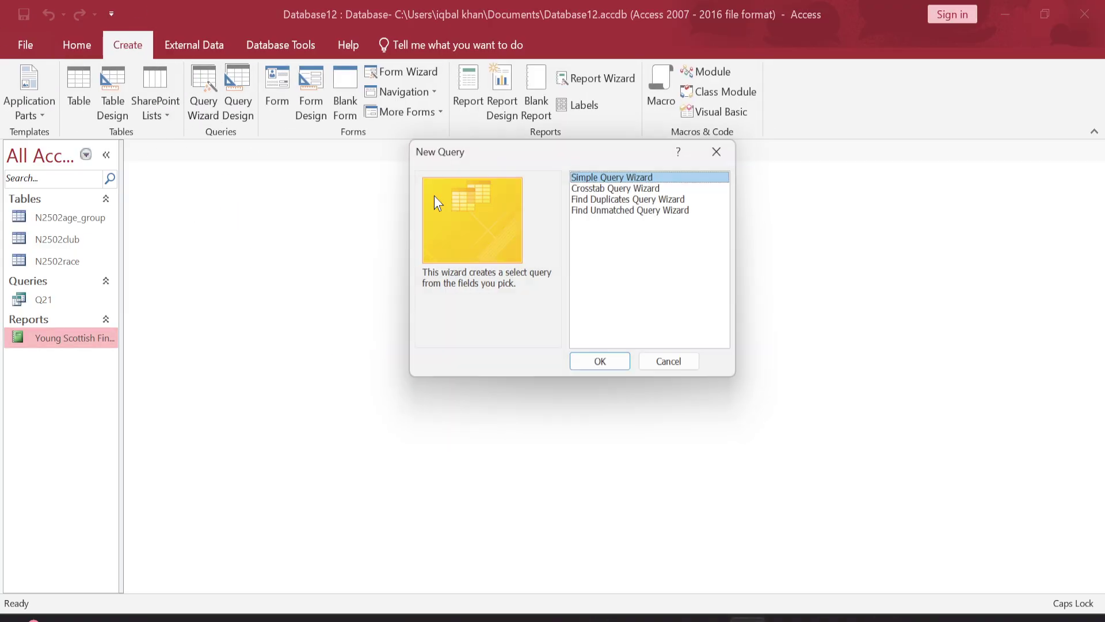
pyautogui.click(615, 372)
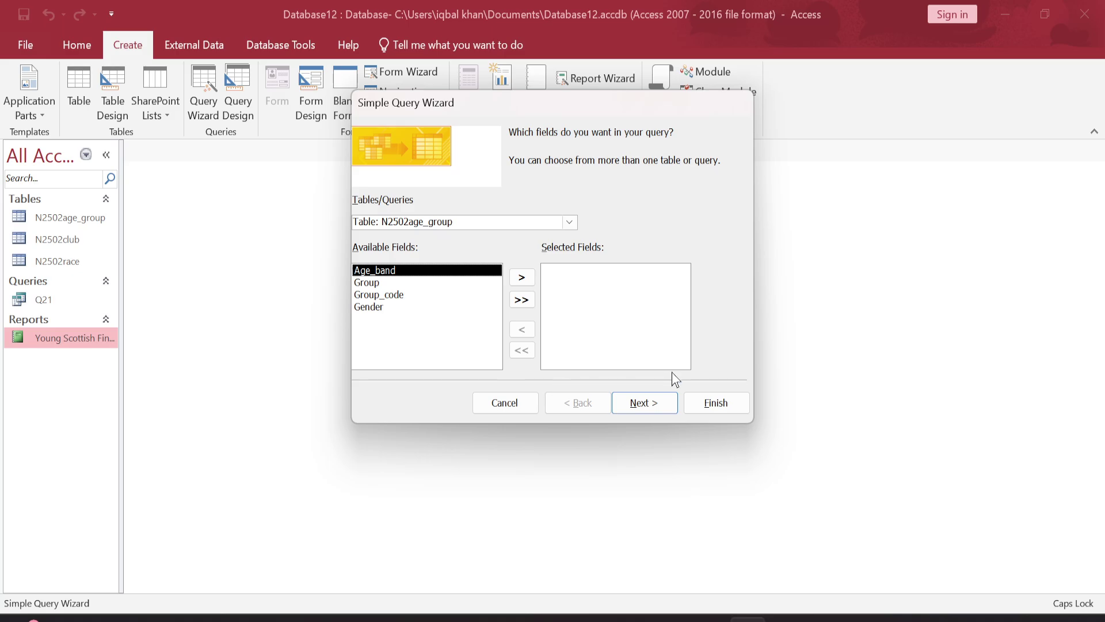
pyautogui.click(595, 619)
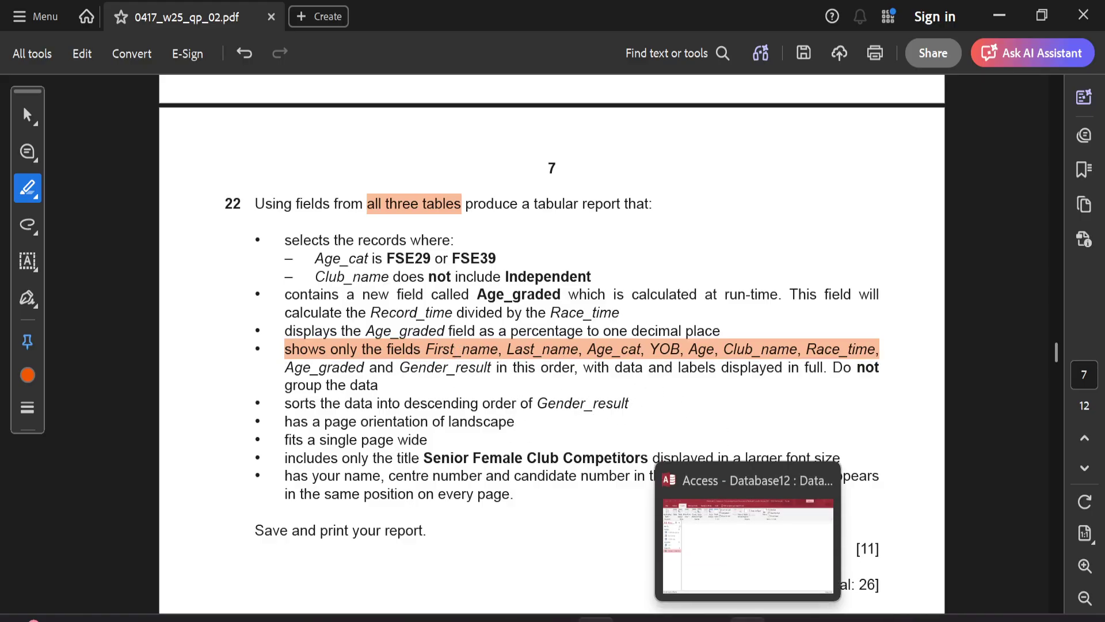
pyautogui.click(747, 617)
# Step: Add the First_name, Last_name and Age_cat fields from the N2502race table to the query, in that order
pyautogui.click(569, 222)
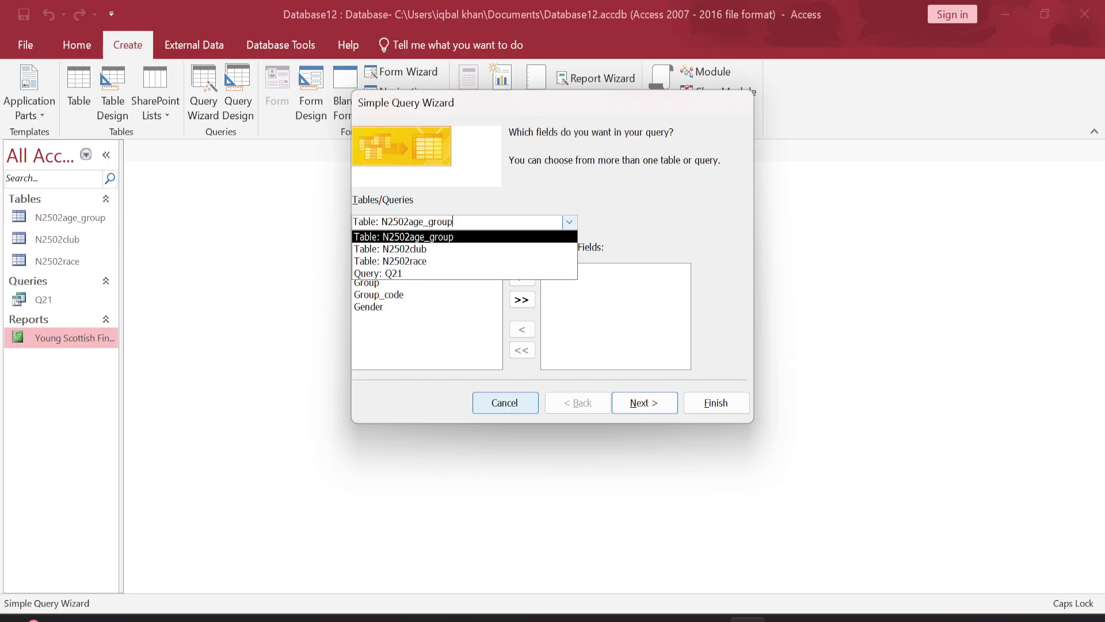
pyautogui.click(418, 260)
pyautogui.click(471, 292)
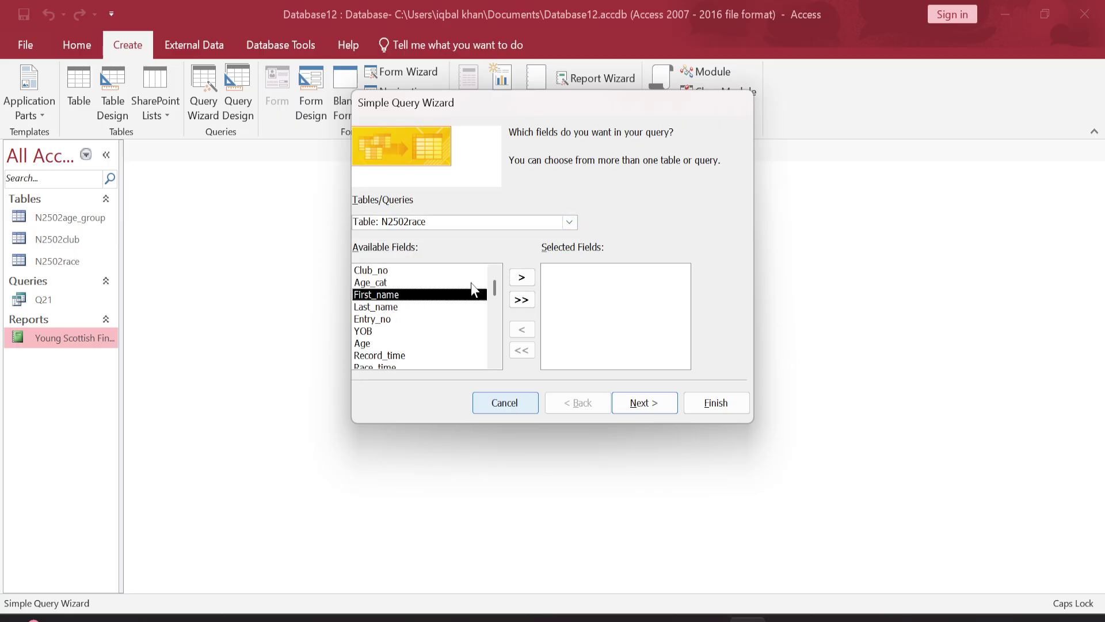
pyautogui.click(522, 277)
pyautogui.click(522, 278)
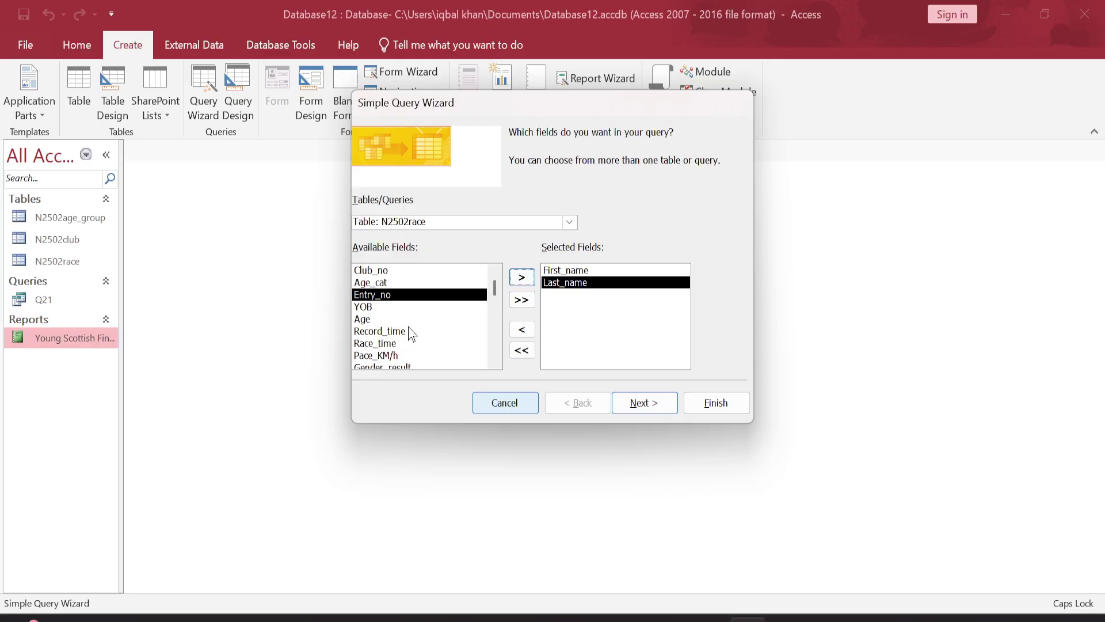
pyautogui.scroll(-1, 409, 345)
pyautogui.scroll(1, 408, 359)
pyautogui.click(371, 282)
pyautogui.click(522, 278)
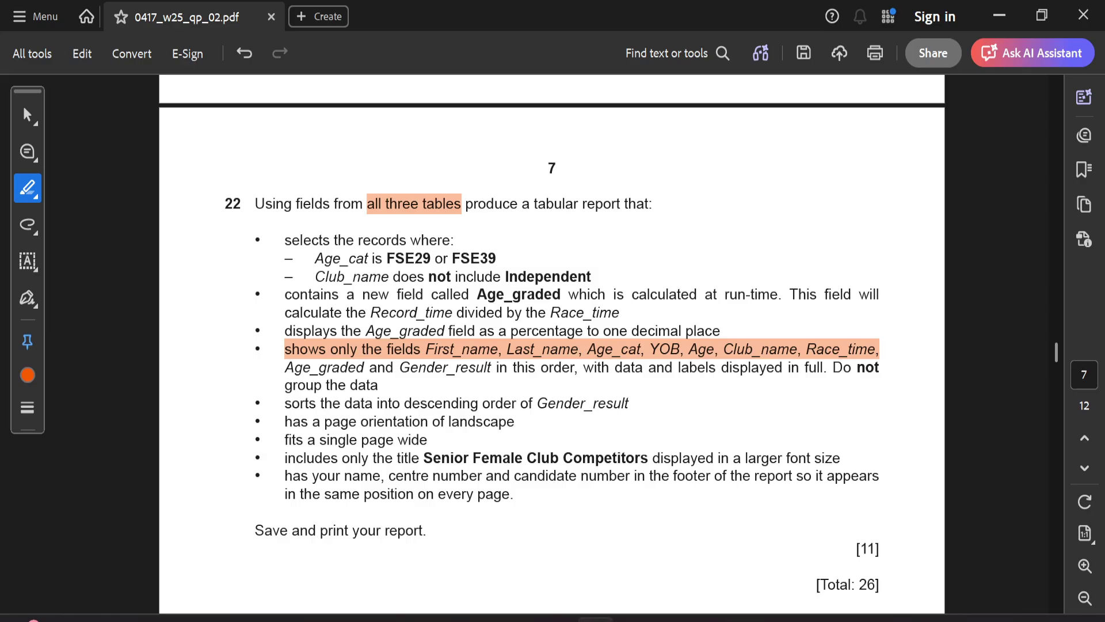
# Step: Check the field order in the question paper and add YOB and Age from N2502race to the query
pyautogui.click(596, 619)
pyautogui.click(701, 358)
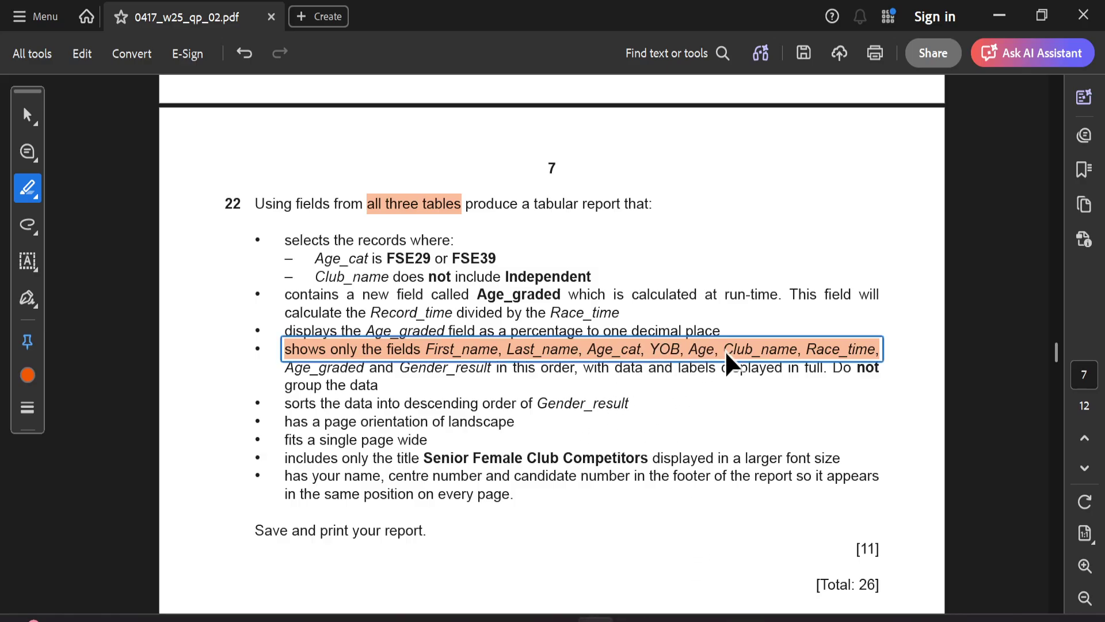
pyautogui.click(723, 523)
pyautogui.hotkey('alt', 'Tab')
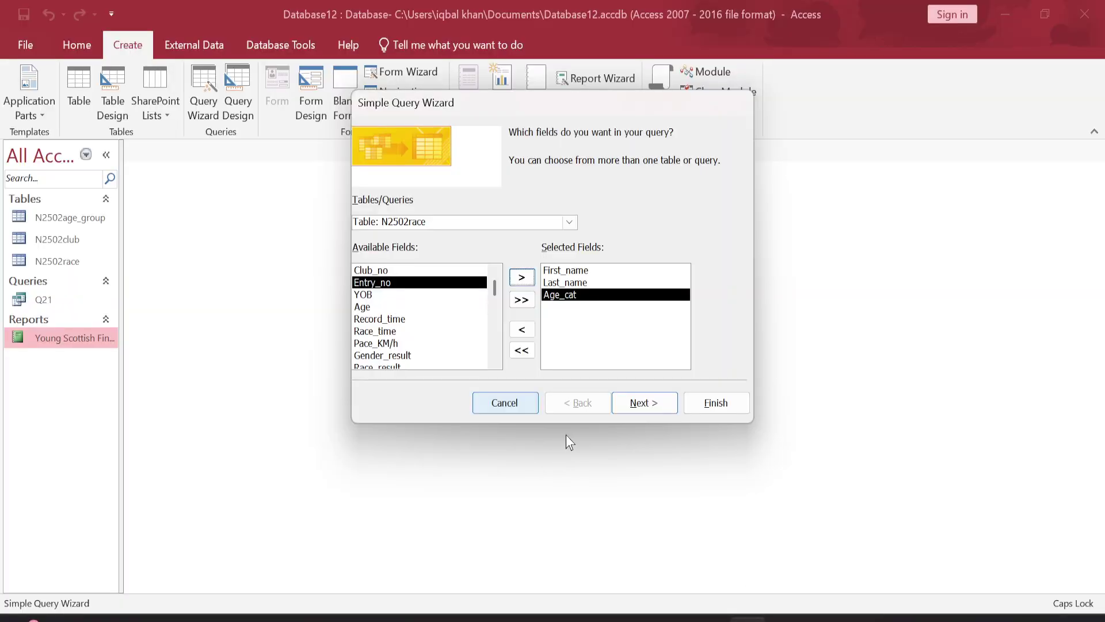
pyautogui.click(374, 296)
pyautogui.click(522, 278)
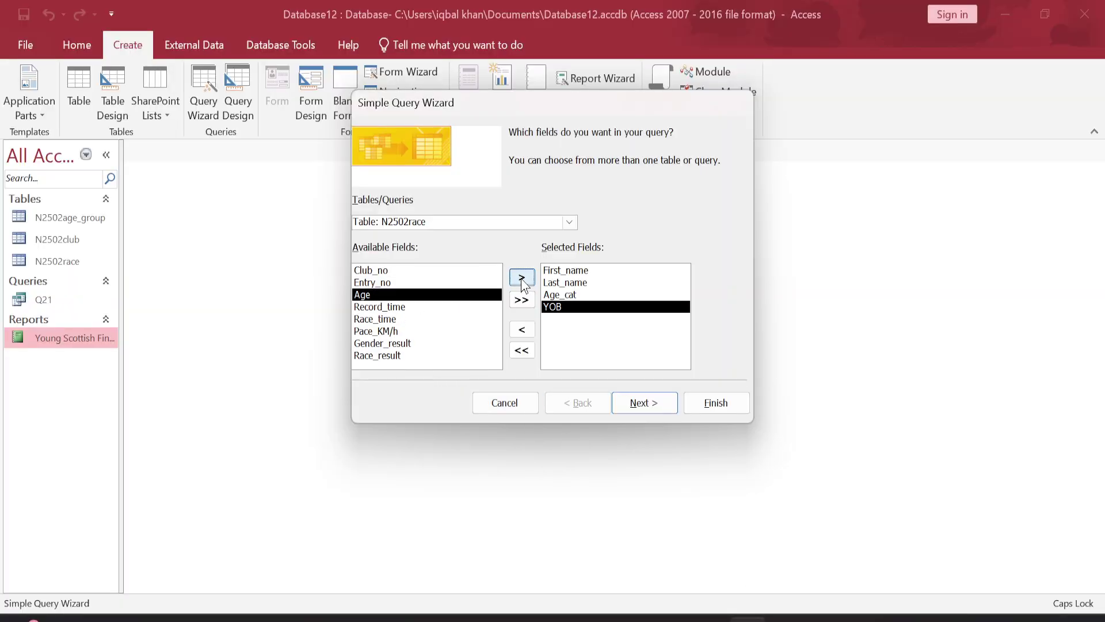
pyautogui.click(522, 279)
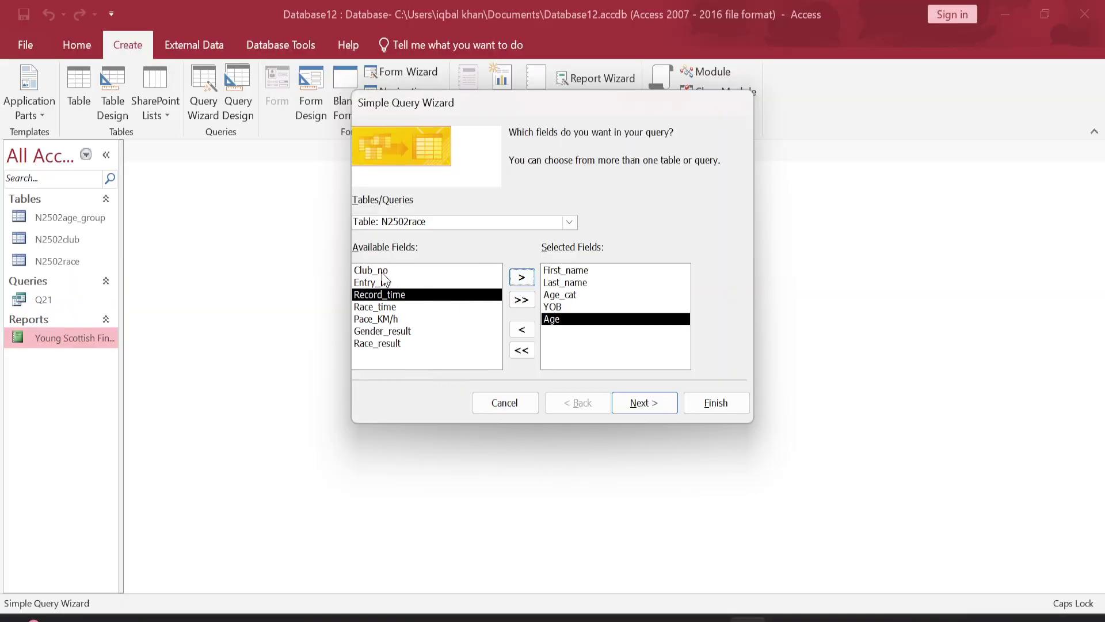
# Step: Check the question paper for the next field and add Club_name from the N2502club table to the query
pyautogui.click(595, 618)
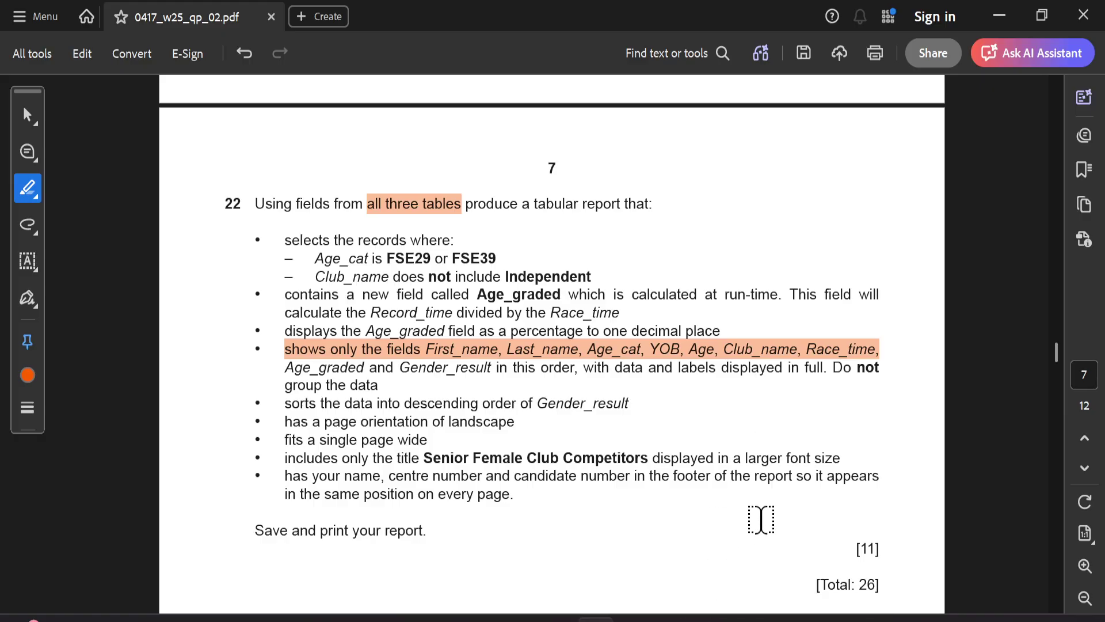
pyautogui.click(748, 618)
pyautogui.click(569, 222)
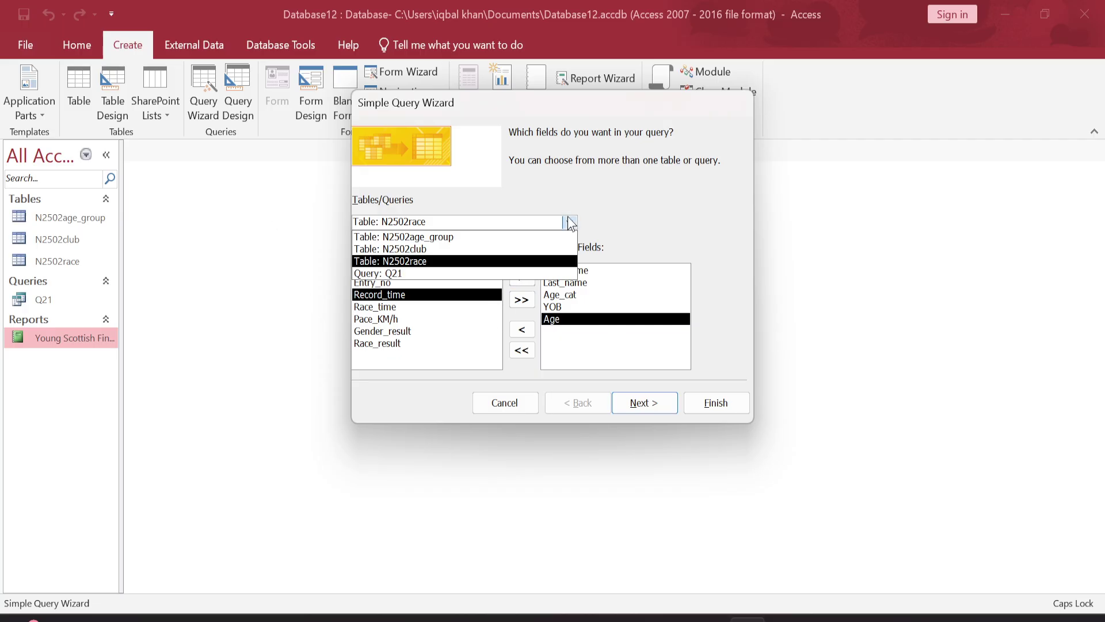
pyautogui.click(433, 249)
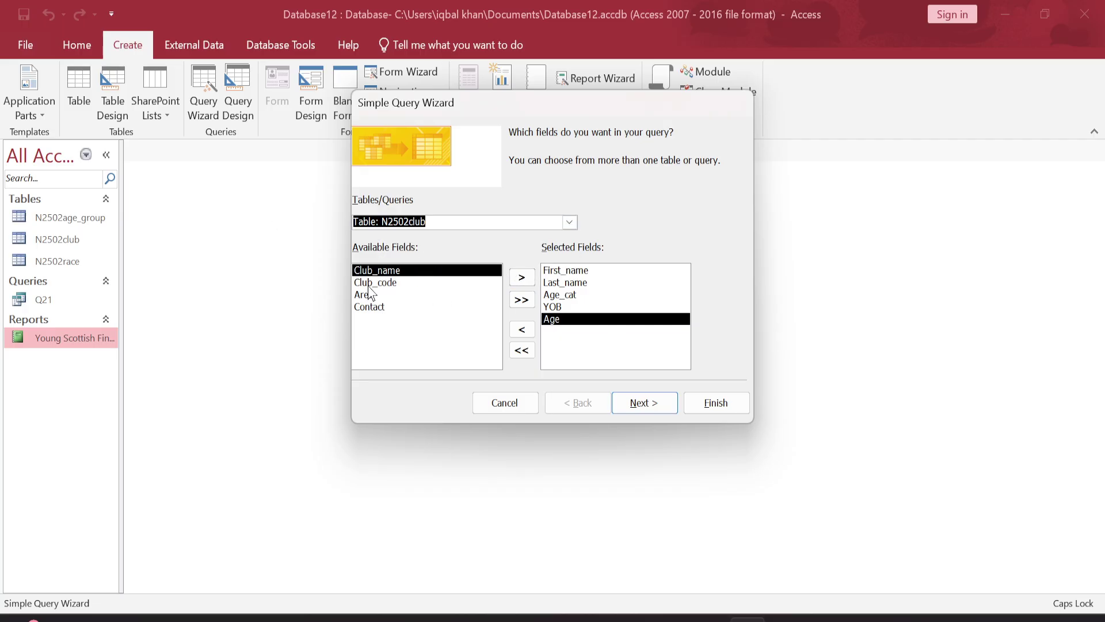
pyautogui.click(515, 277)
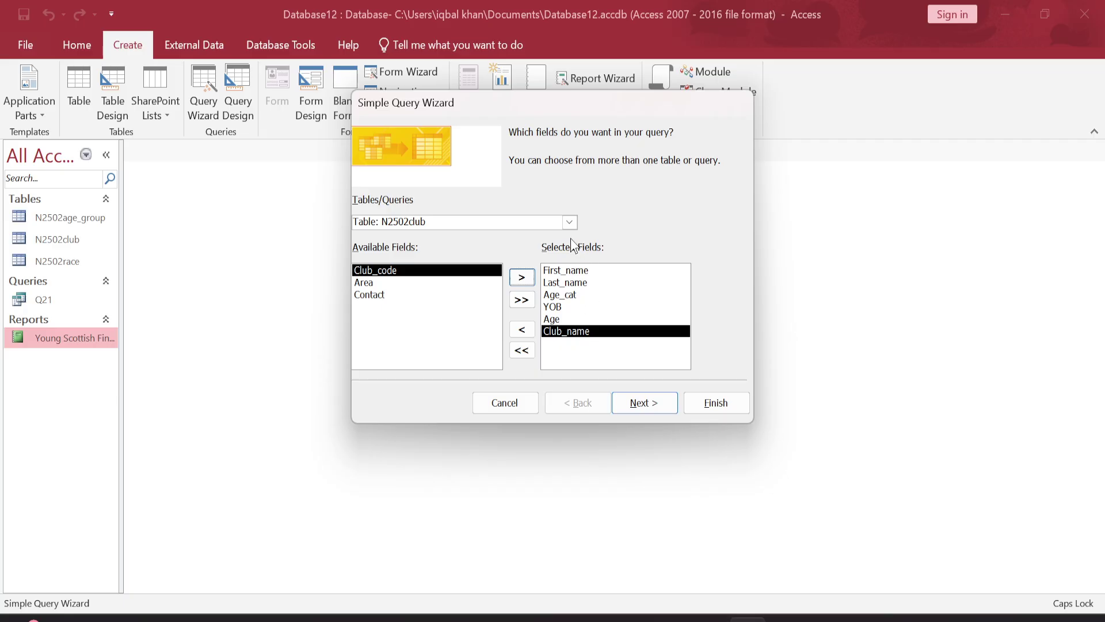
# Step: Consult the question paper again and add Race_time from the N2502race table after Club_name
pyautogui.click(596, 618)
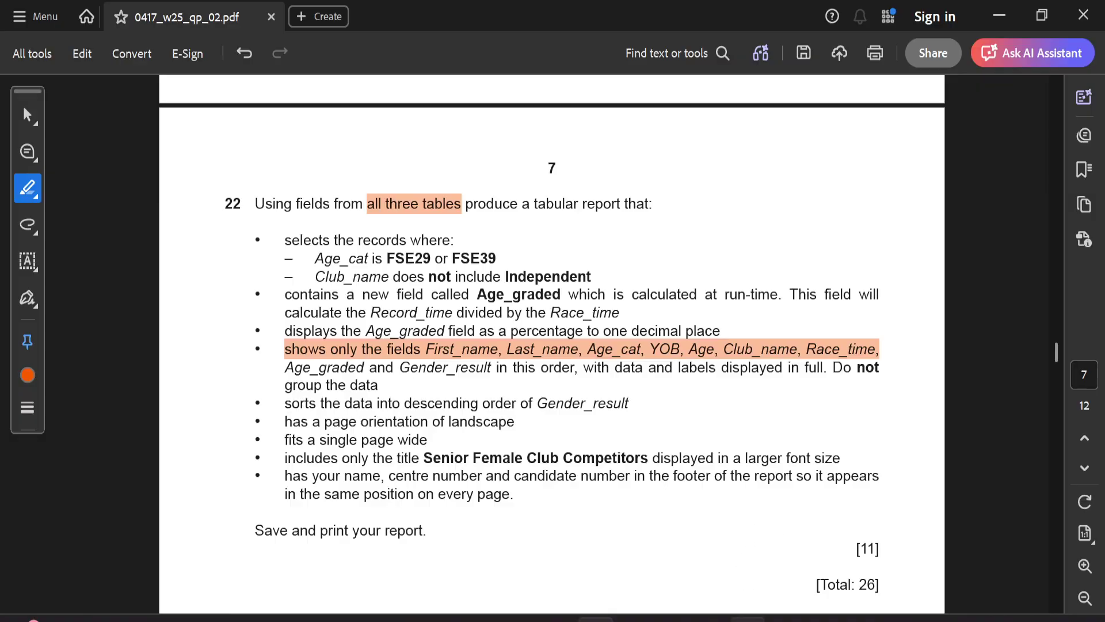
pyautogui.click(596, 618)
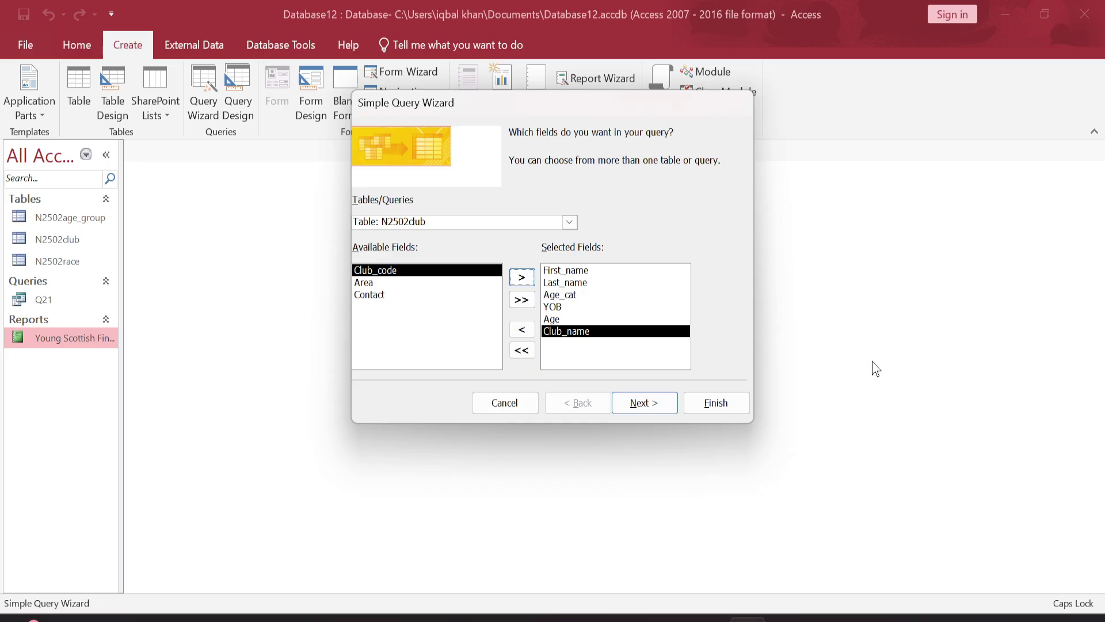
pyautogui.click(569, 222)
pyautogui.click(427, 257)
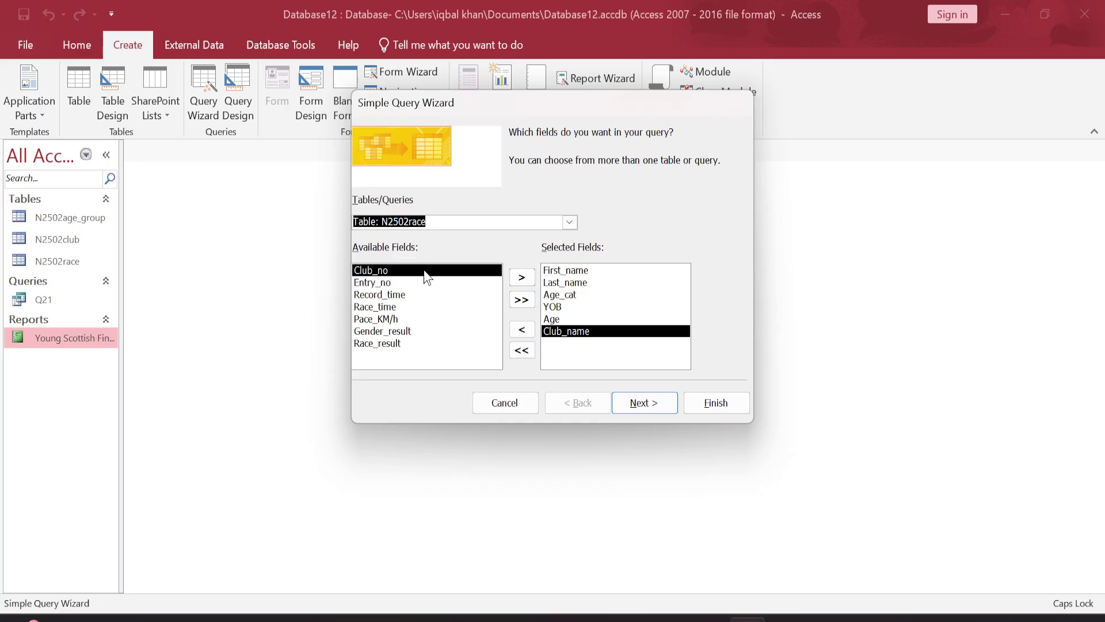
pyautogui.click(403, 295)
pyautogui.click(394, 306)
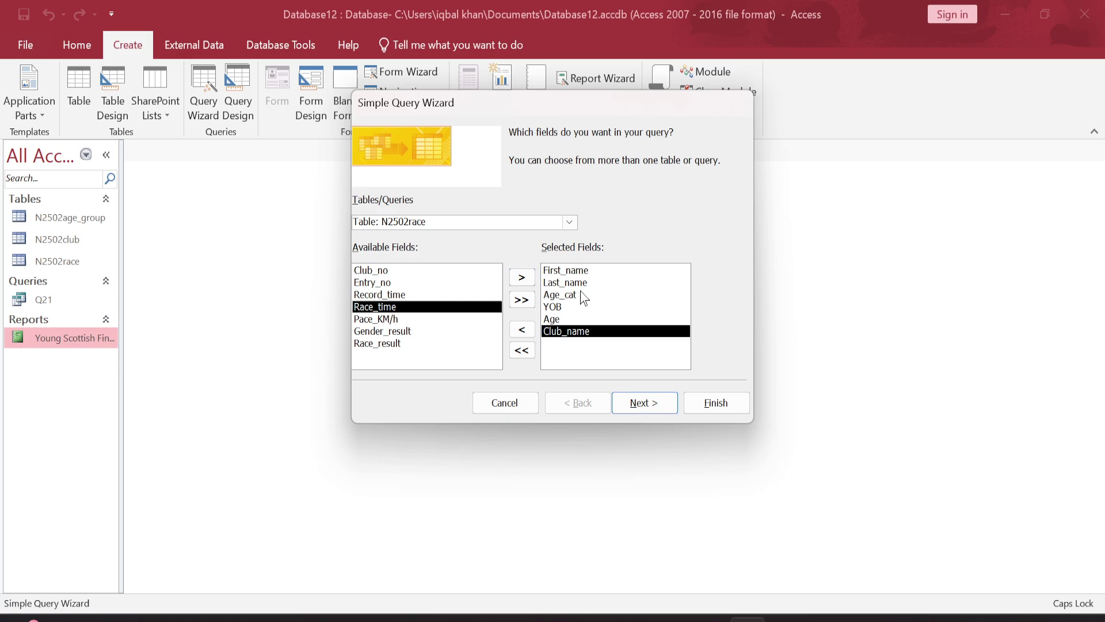
pyautogui.click(522, 278)
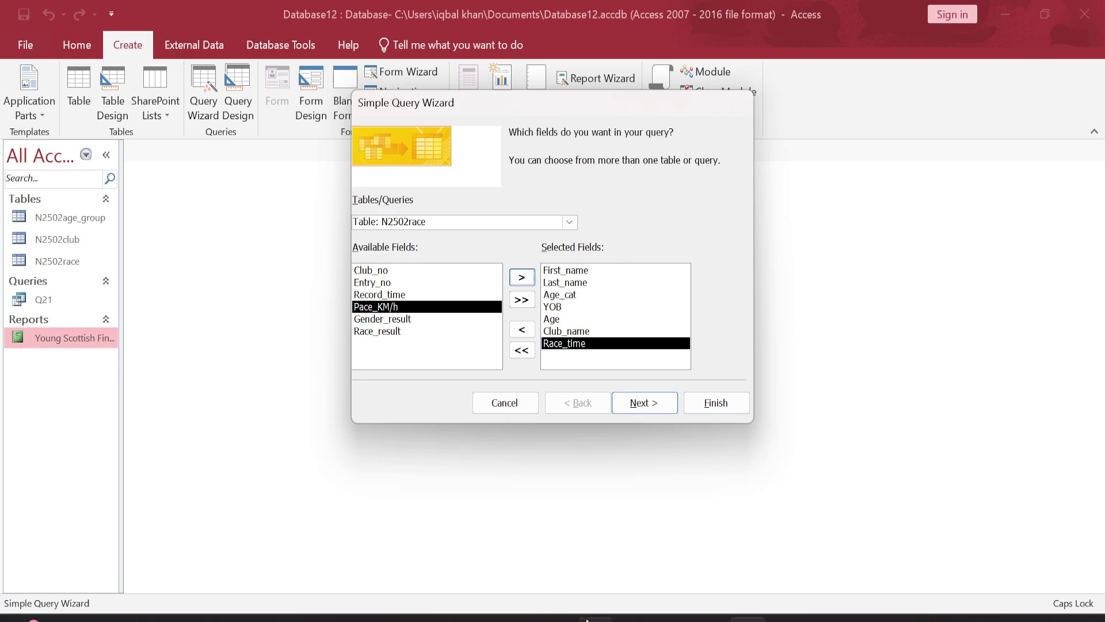
# Step: Highlight Age_graded and Gender_result in the question paper, and add Gender_result from N2502race to the query
pyautogui.click(596, 619)
pyautogui.moveTo(288, 368); pyautogui.dragTo(495, 367)
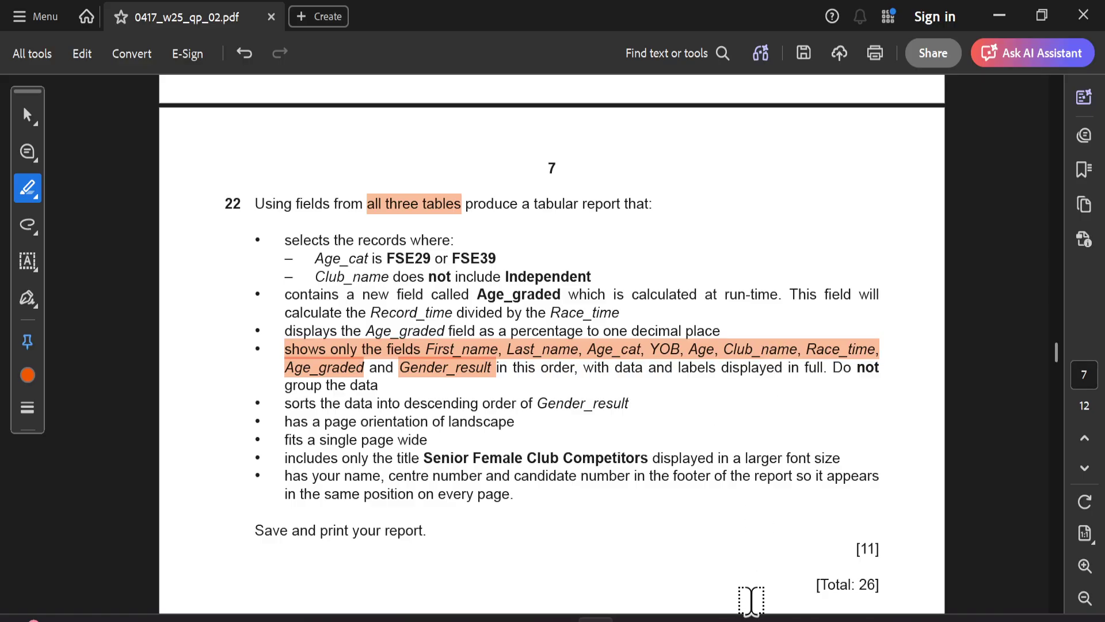
pyautogui.click(596, 619)
pyautogui.click(383, 319)
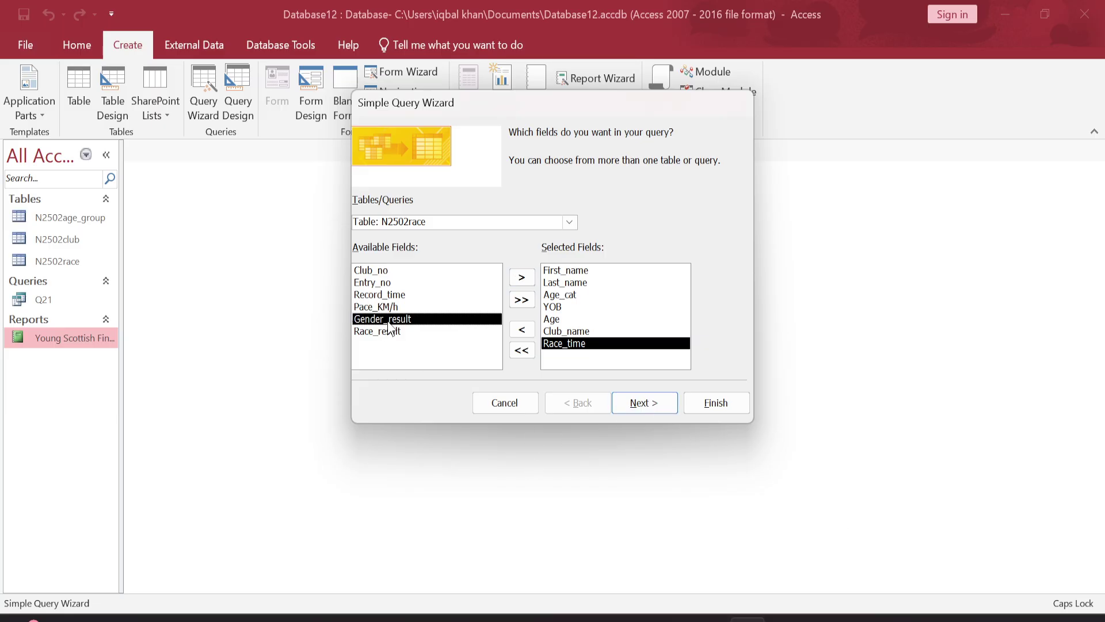
pyautogui.click(522, 277)
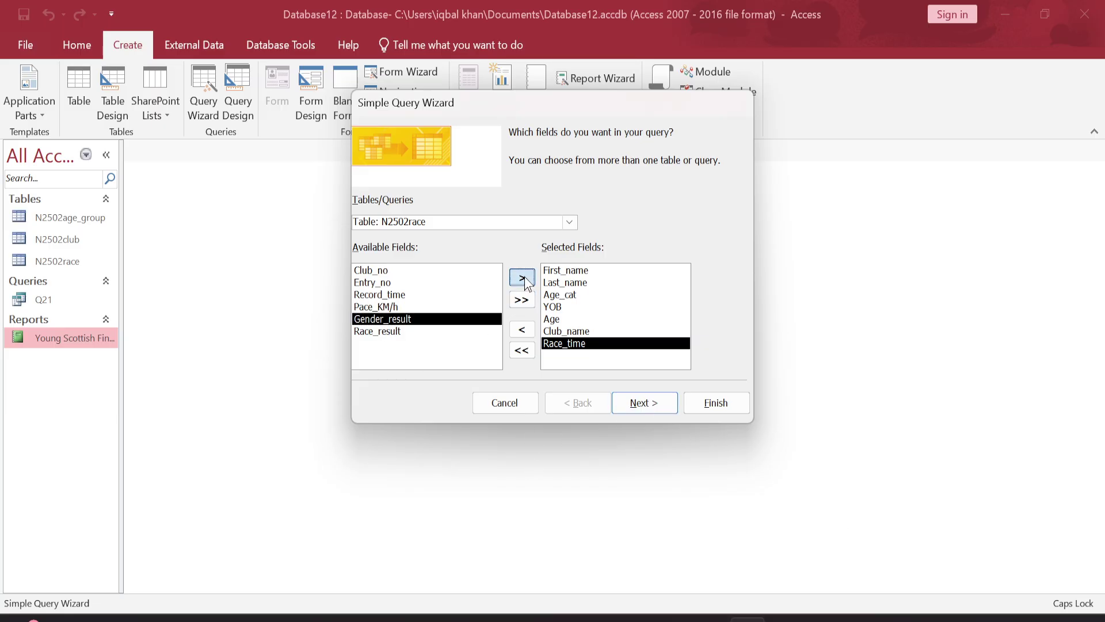
# Step: Keep the query as a detail query and choose to modify its design once the wizard ends
pyautogui.click(653, 403)
pyautogui.click(652, 403)
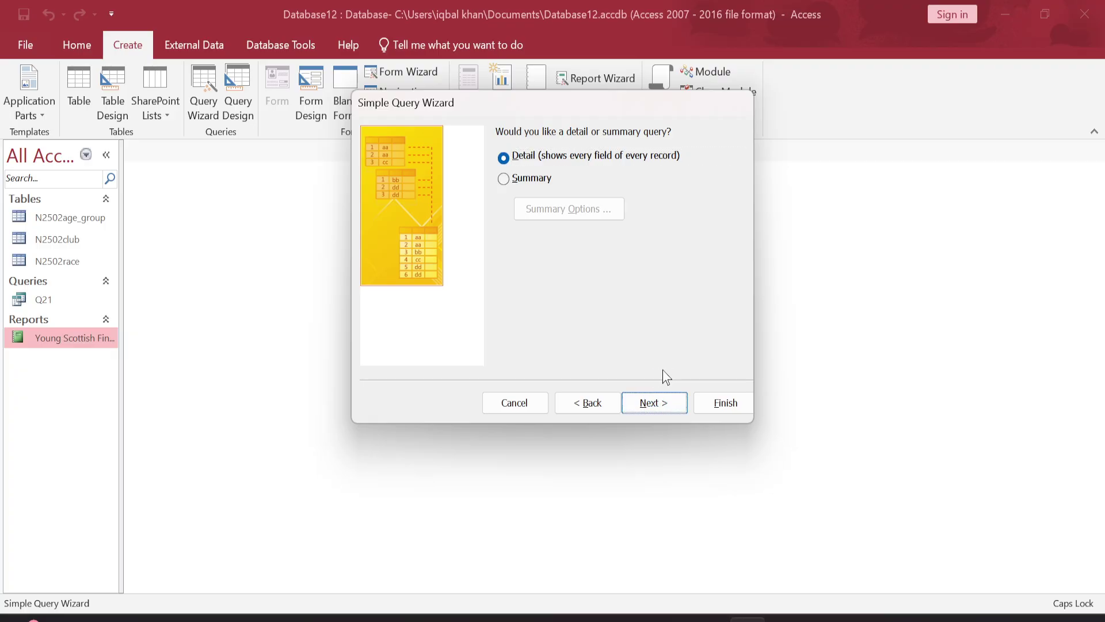
pyautogui.click(503, 306)
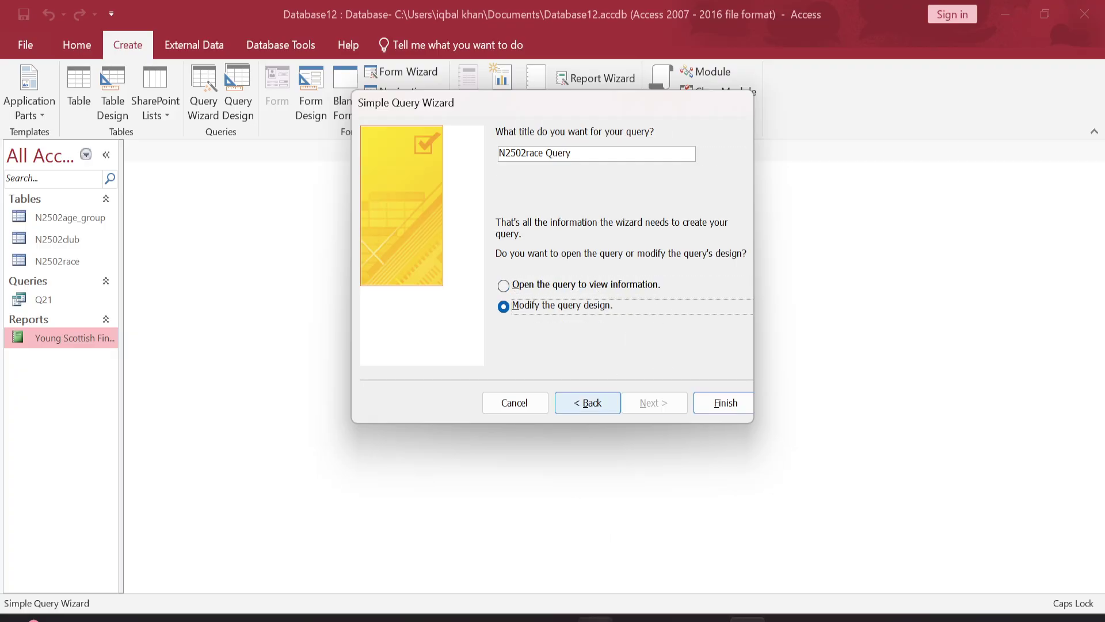
# Step: Highlight question number 22 in the paper, then title the query Q22 and finish the wizard
pyautogui.click(595, 618)
pyautogui.moveTo(222, 205); pyautogui.dragTo(244, 206)
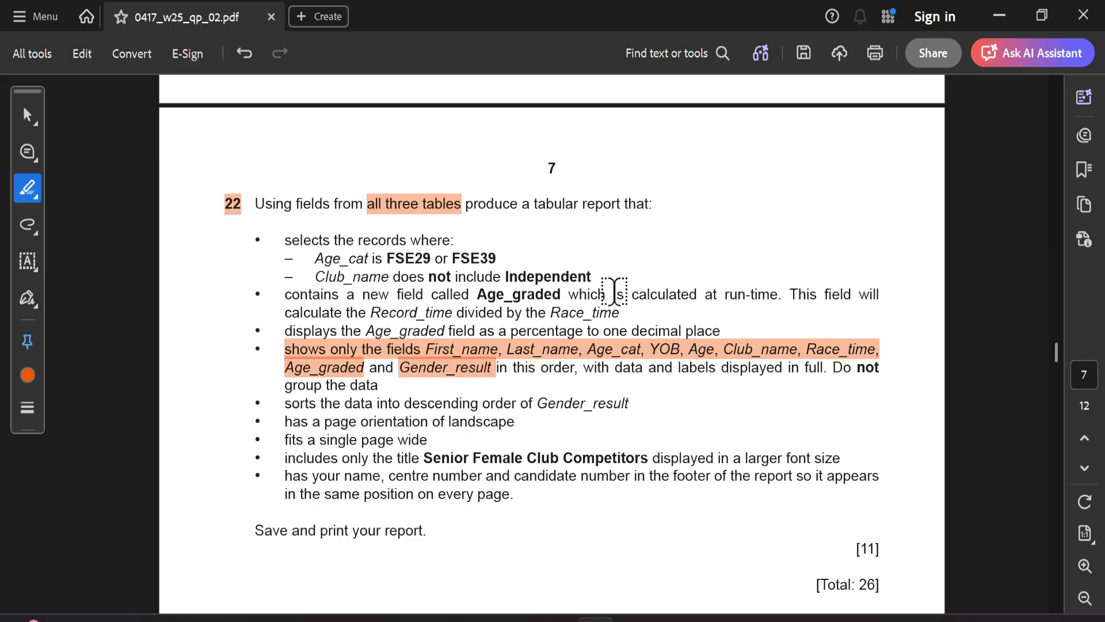
pyautogui.click(748, 619)
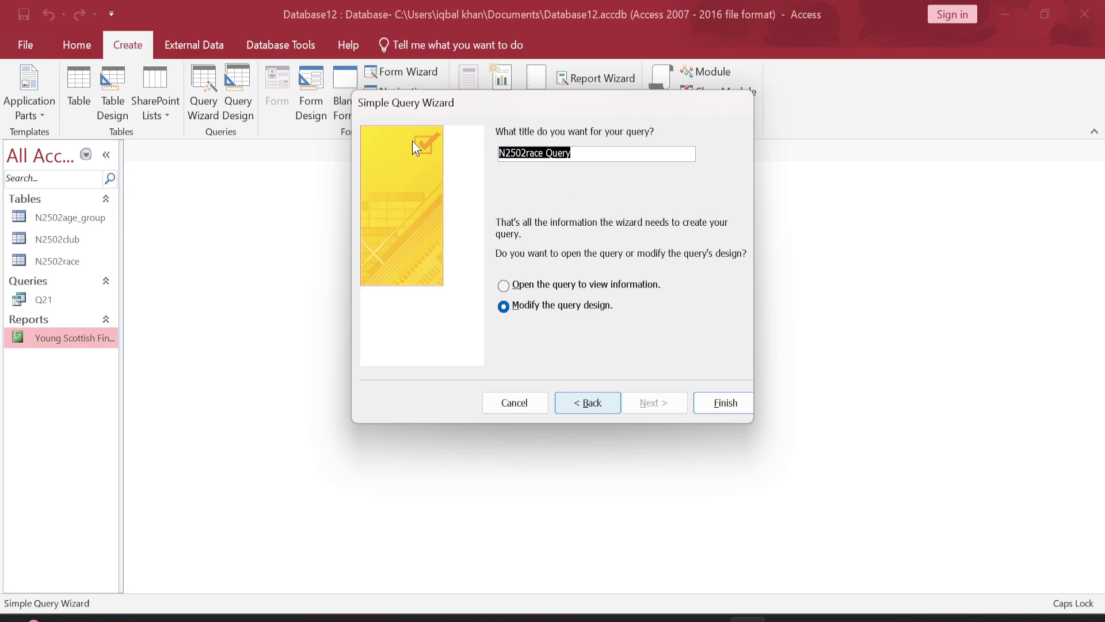
pyautogui.write('q22')
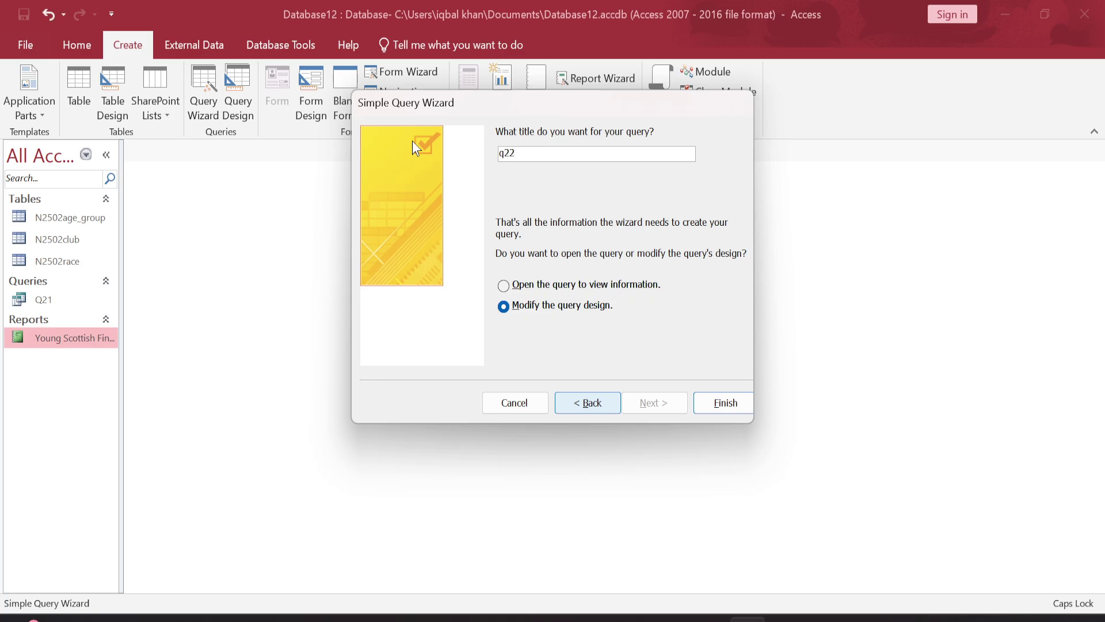
pyautogui.press('BackSpace')
pyautogui.press('BackSpace')
pyautogui.press('BackSpace')
pyautogui.write('Q22')
pyautogui.click(725, 402)
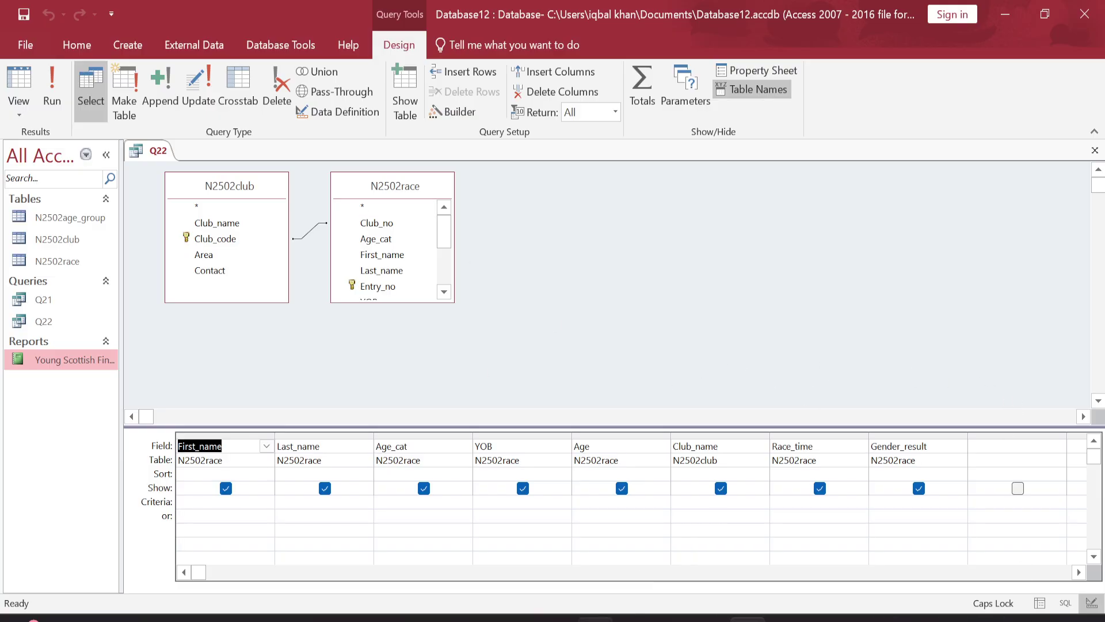
# Step: Reread the question 22 requirements in the question paper and return to the Q22 query design
pyautogui.hotkey('alt', 'Tab')
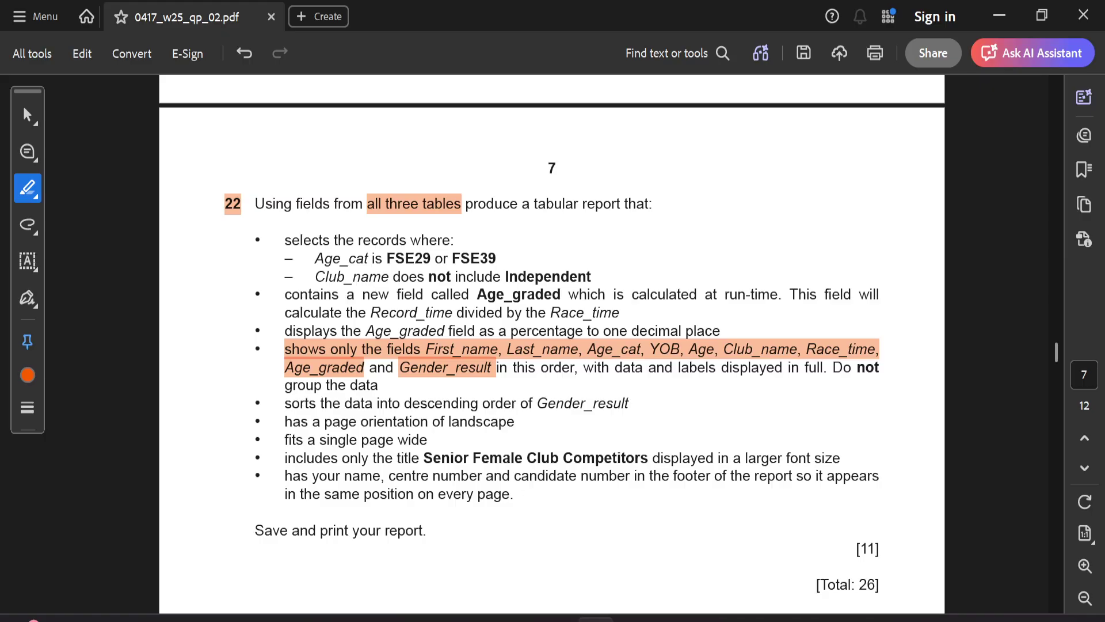
pyautogui.moveTo(709, 620)
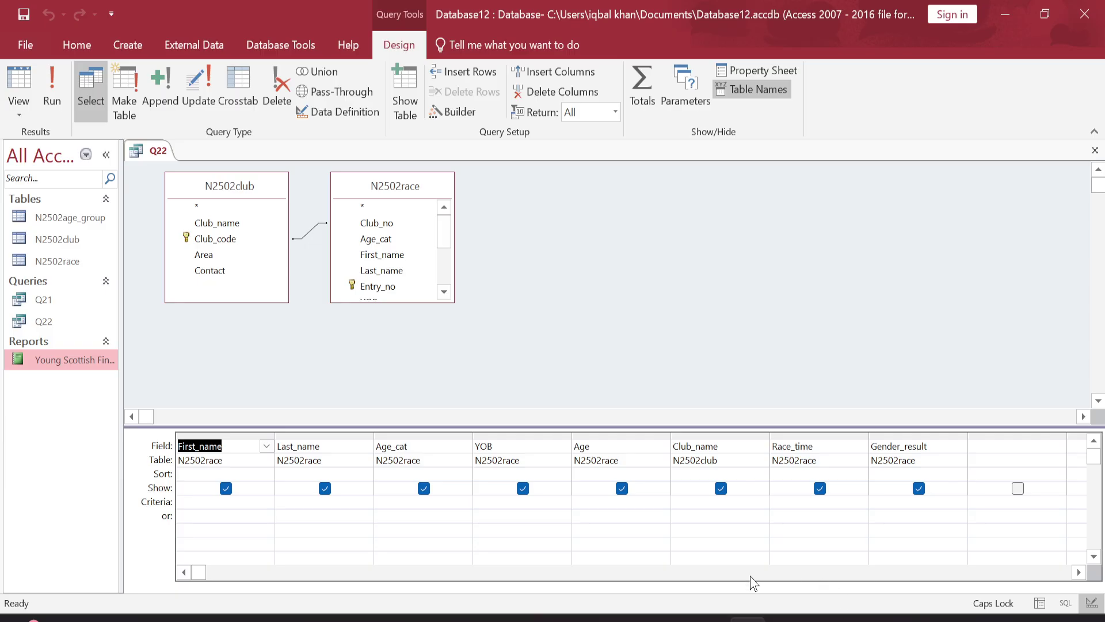
# Step: Name a new calculated field Age_graded in the empty column after Gender_result in the Q22 query grid, widening that column
pyautogui.click(206, 571)
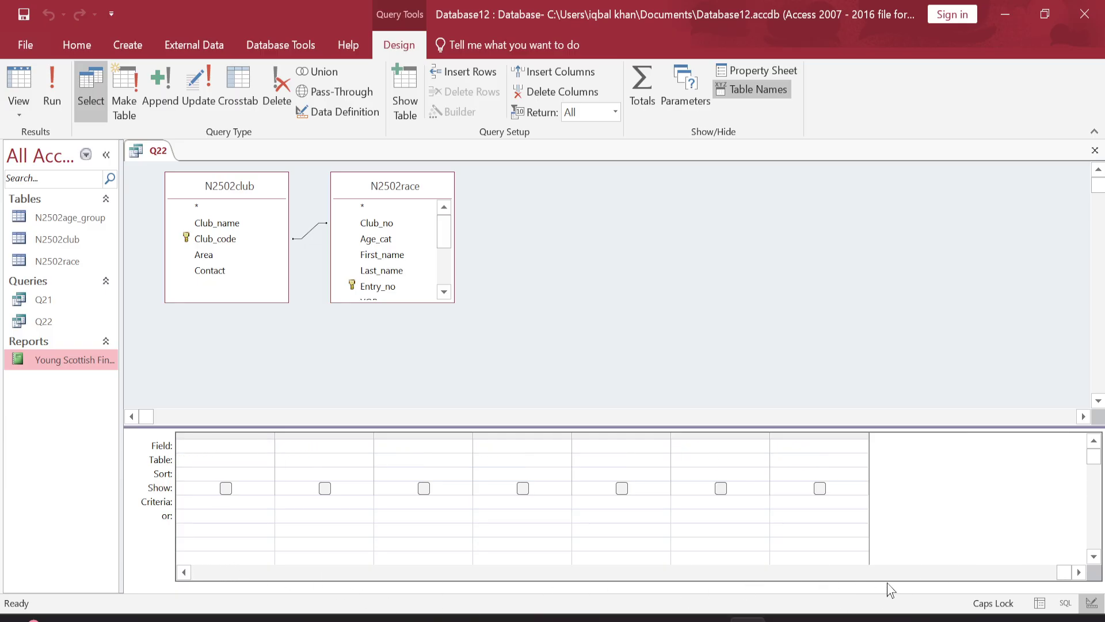
pyautogui.click(852, 570)
pyautogui.click(1061, 446)
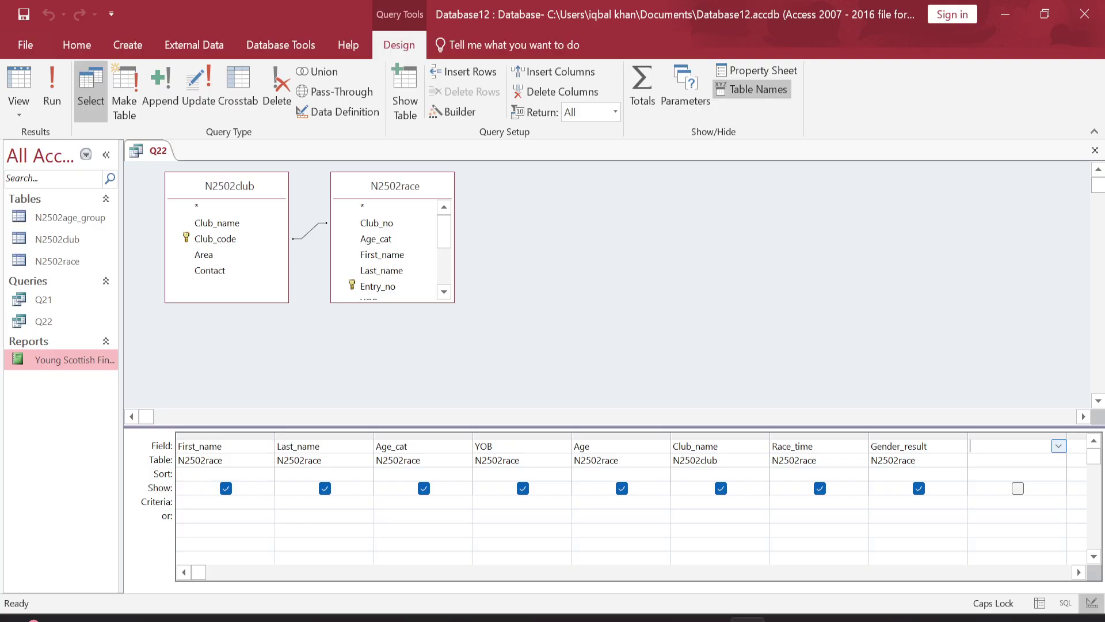
pyautogui.moveTo(1067, 434); pyautogui.dragTo(1091, 434)
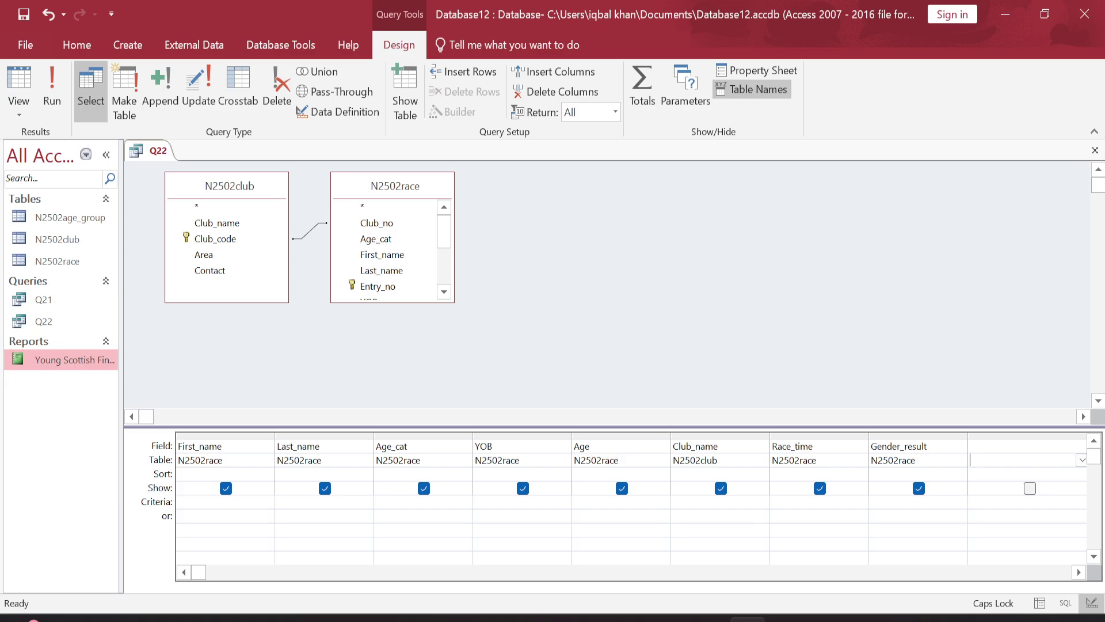
pyautogui.click(1024, 446)
pyautogui.write('A')
pyautogui.press('capslock')
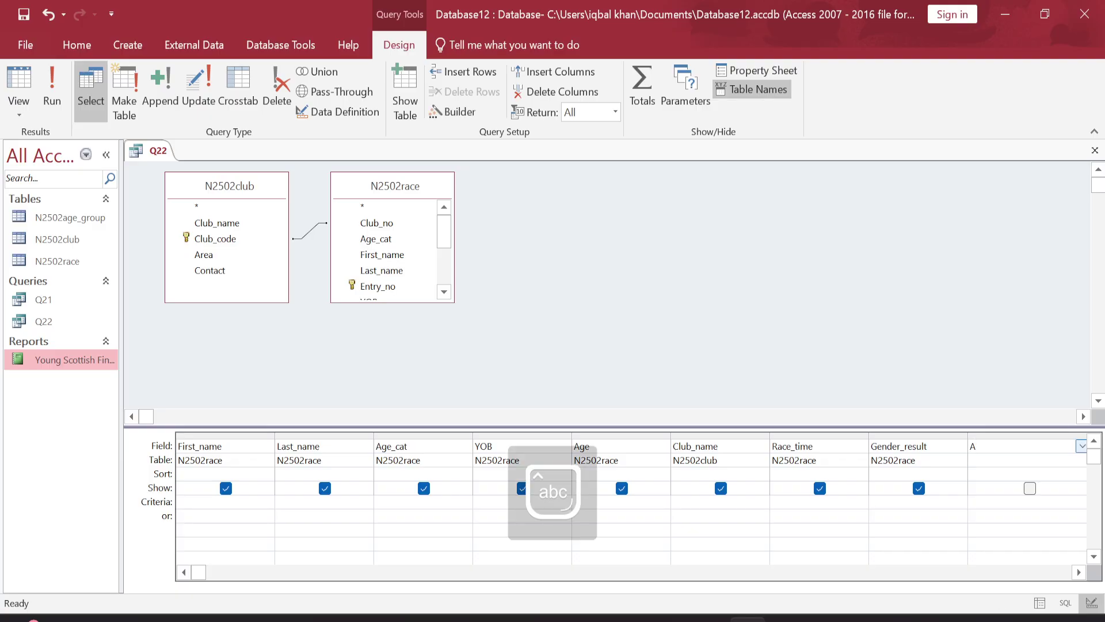
pyautogui.write('ge_')
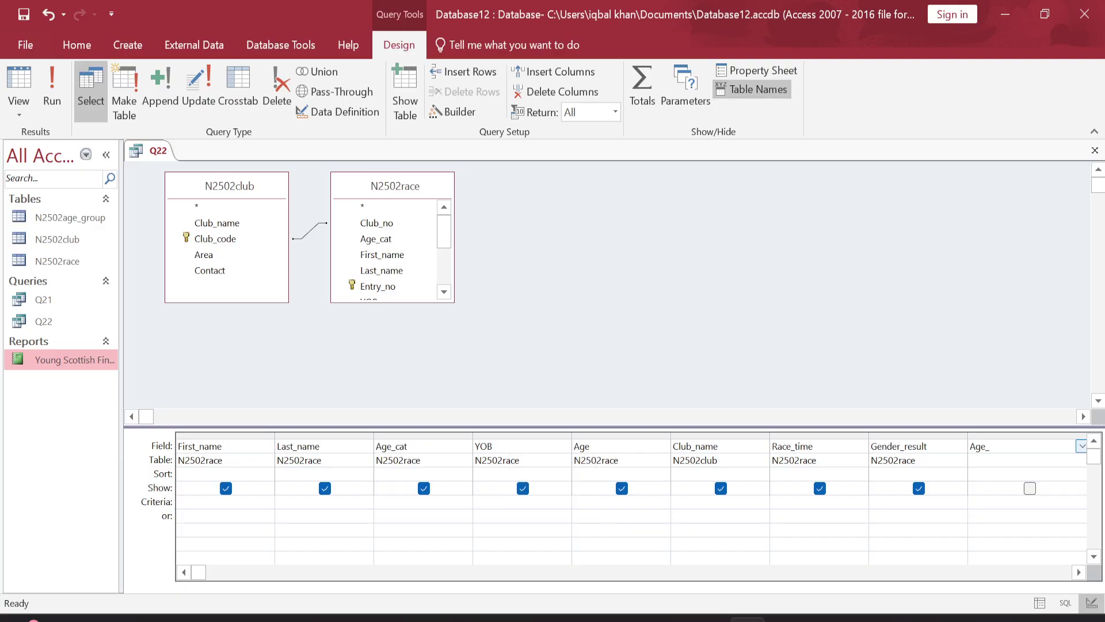
pyautogui.write('grades')
pyautogui.press('BackSpace')
pyautogui.press('BackSpace')
pyautogui.write('ed')
# Step: Widen the Age_graded column further and start its expression with [Record_time]
pyautogui.click(1078, 572)
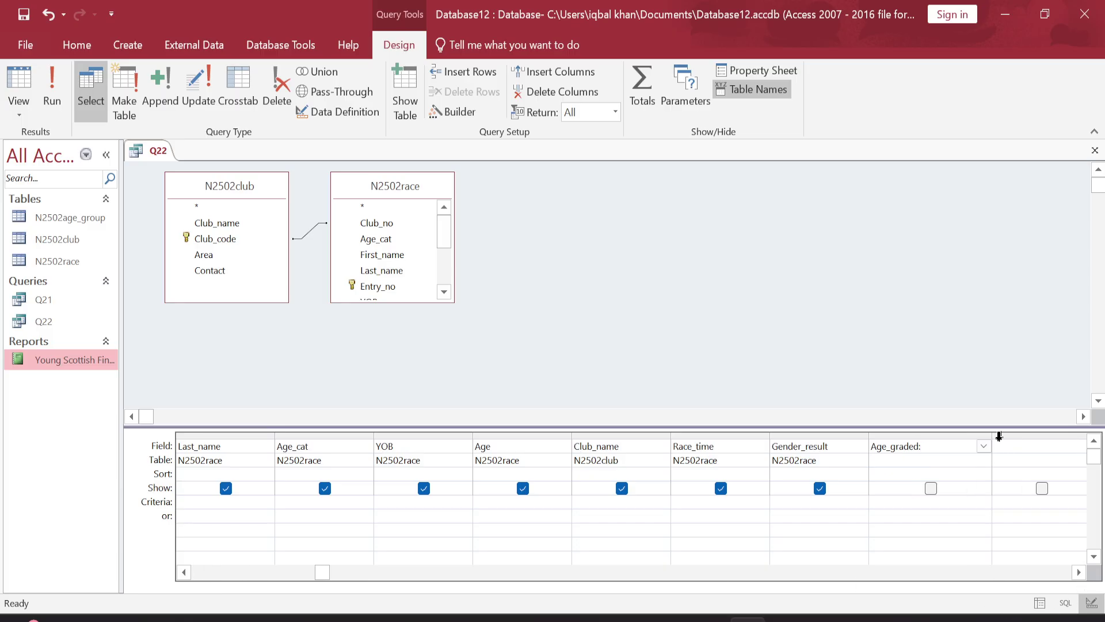
pyautogui.moveTo(991, 435); pyautogui.dragTo(1061, 435)
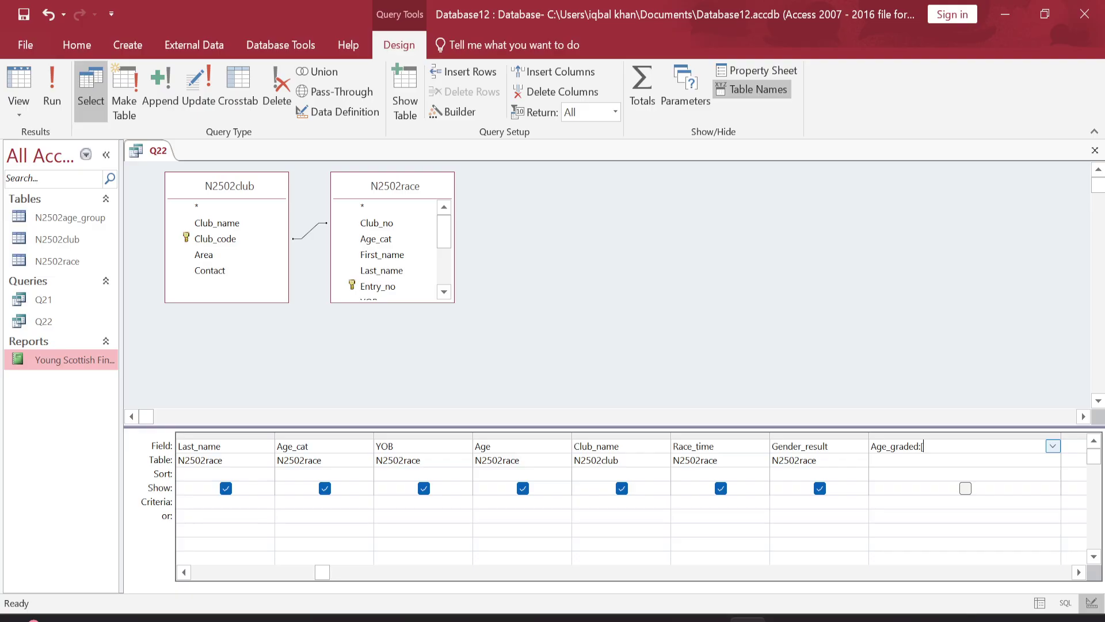
pyautogui.write('Record_time]')
# Step: Highlight Age_graded and "Record_time divided by the Race_time" in the question paper, and return to the Q22 design
pyautogui.click(595, 618)
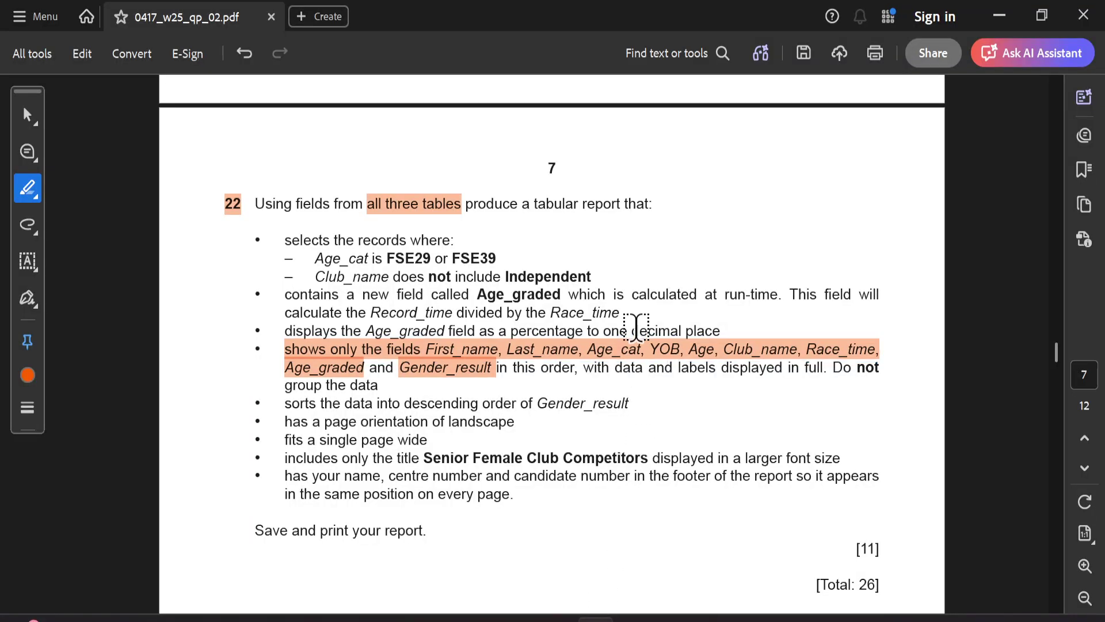
pyautogui.moveTo(487, 294); pyautogui.dragTo(559, 294)
pyautogui.moveTo(364, 322)
pyautogui.mouseDown()
pyautogui.moveTo(412, 305)
pyautogui.moveTo(369, 311)
pyautogui.mouseUp()
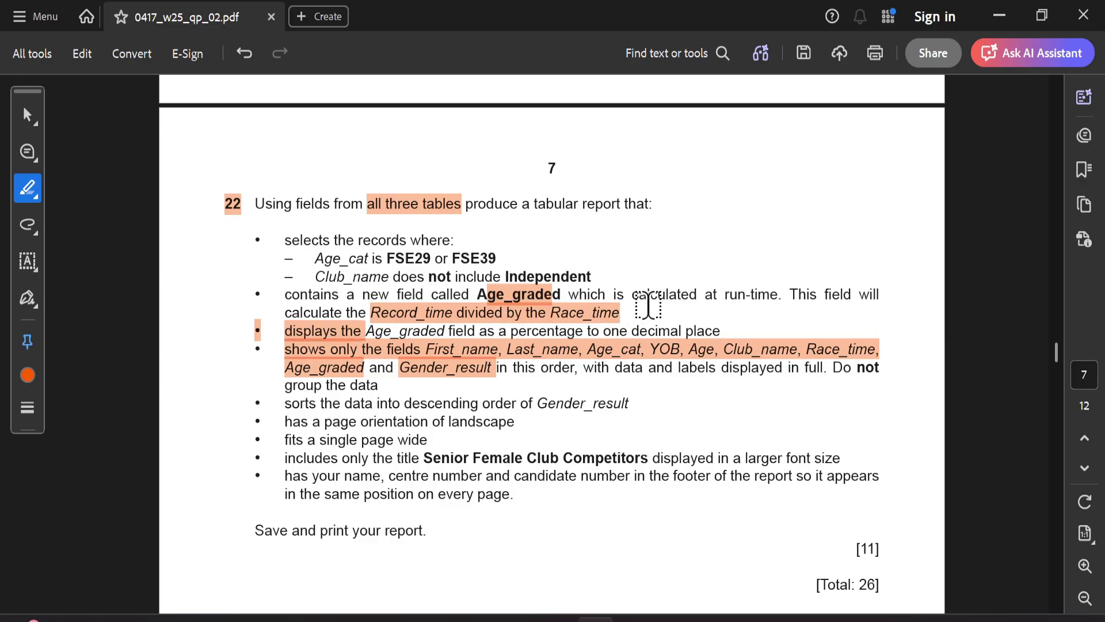
pyautogui.click(749, 619)
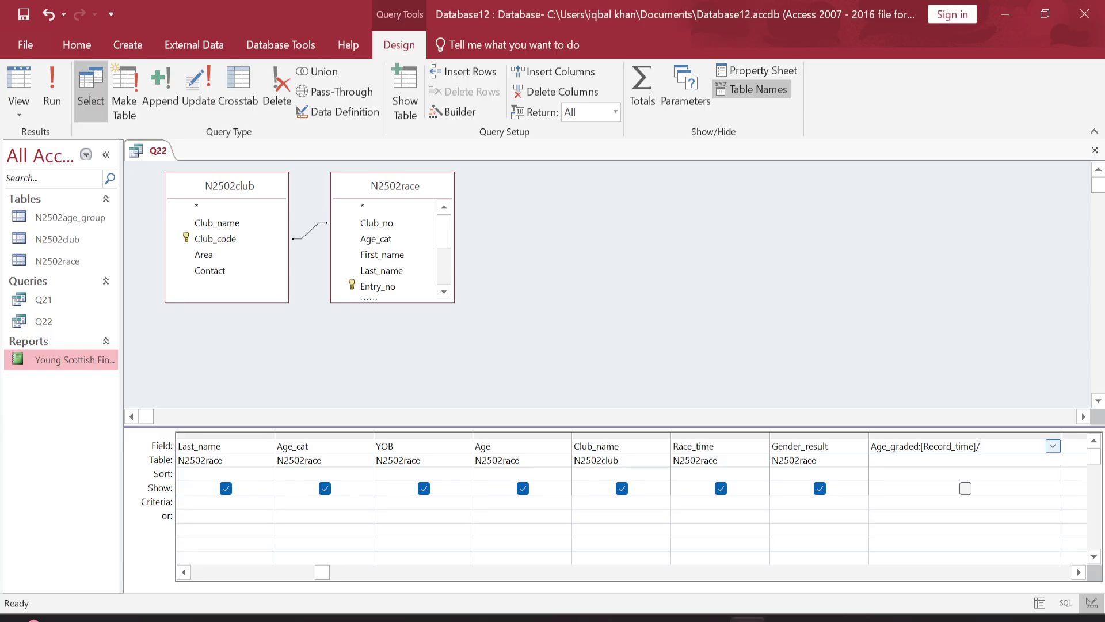
# Step: Complete the Age_graded expression as [Record_time]/[Race_time] and set the field to show in the query results
pyautogui.write('[race')
pyautogui.press('BackSpace')
pyautogui.press('BackSpace')
pyautogui.press('BackSpace')
pyautogui.write('Race')
pyautogui.write('_time')
pyautogui.click(965, 489)
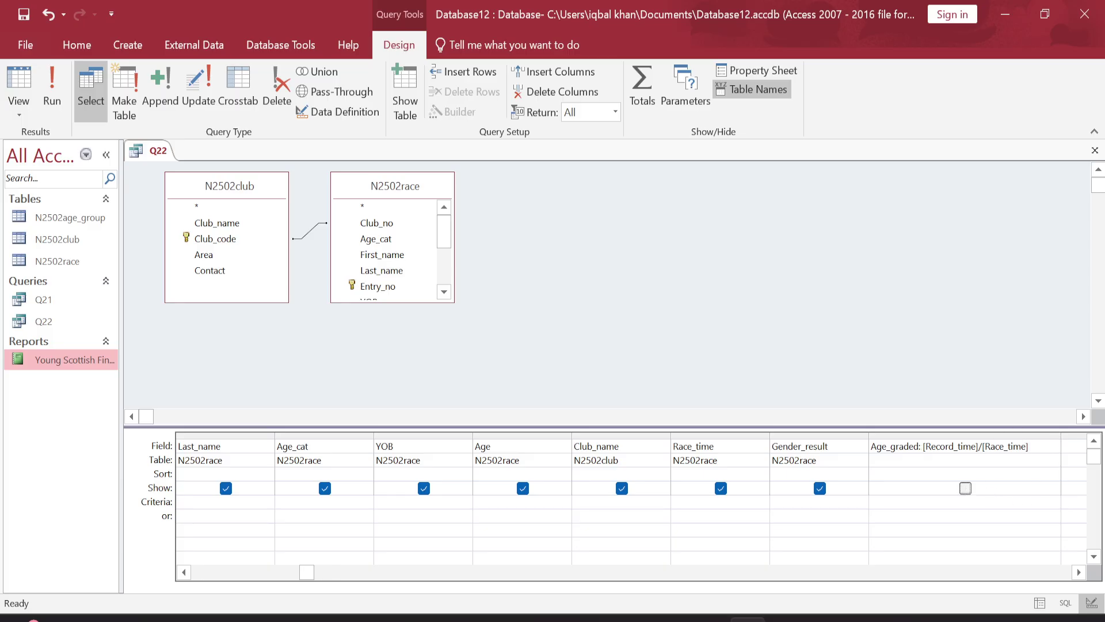
pyautogui.click(965, 489)
# Step: Run the Q22 query, fit all datasheet columns to their contents, and return to the query design
pyautogui.click(50, 86)
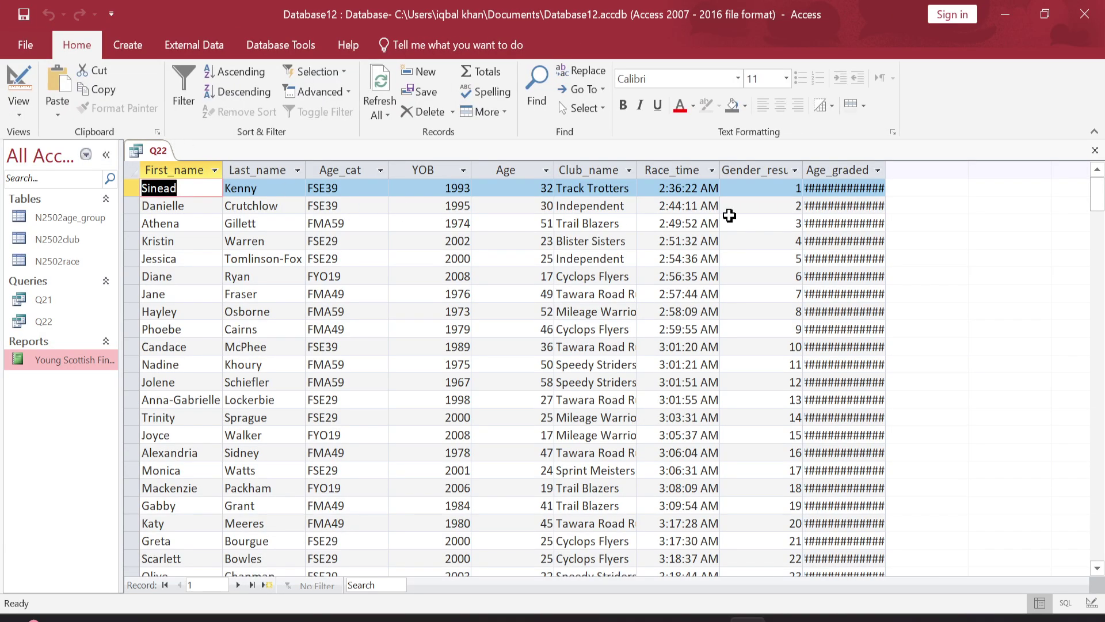
pyautogui.click(131, 172)
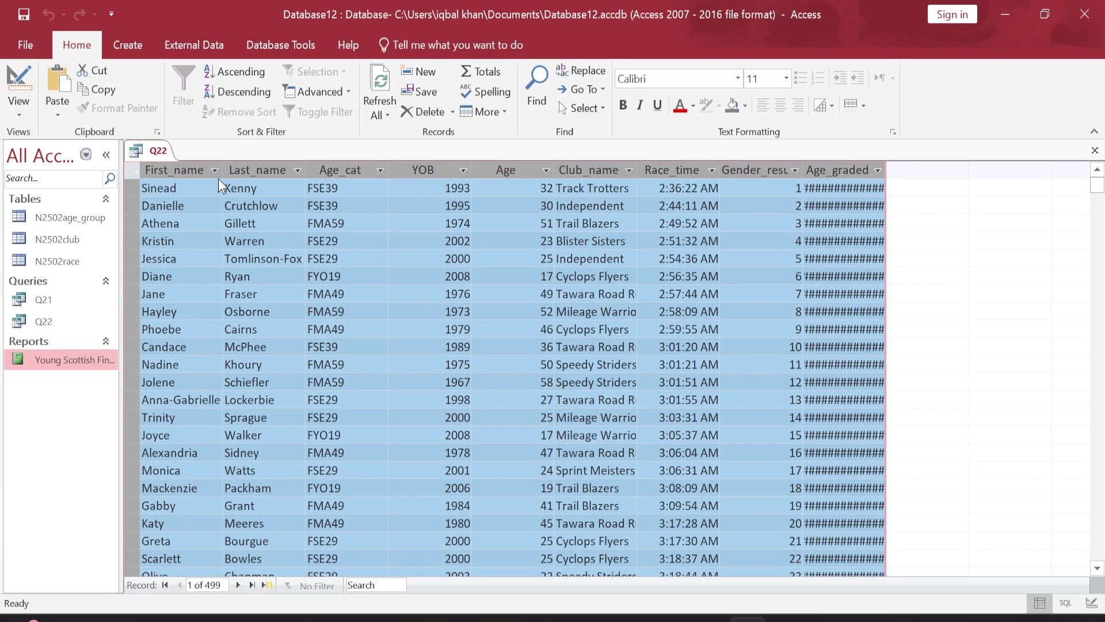
pyautogui.doubleClick(222, 170)
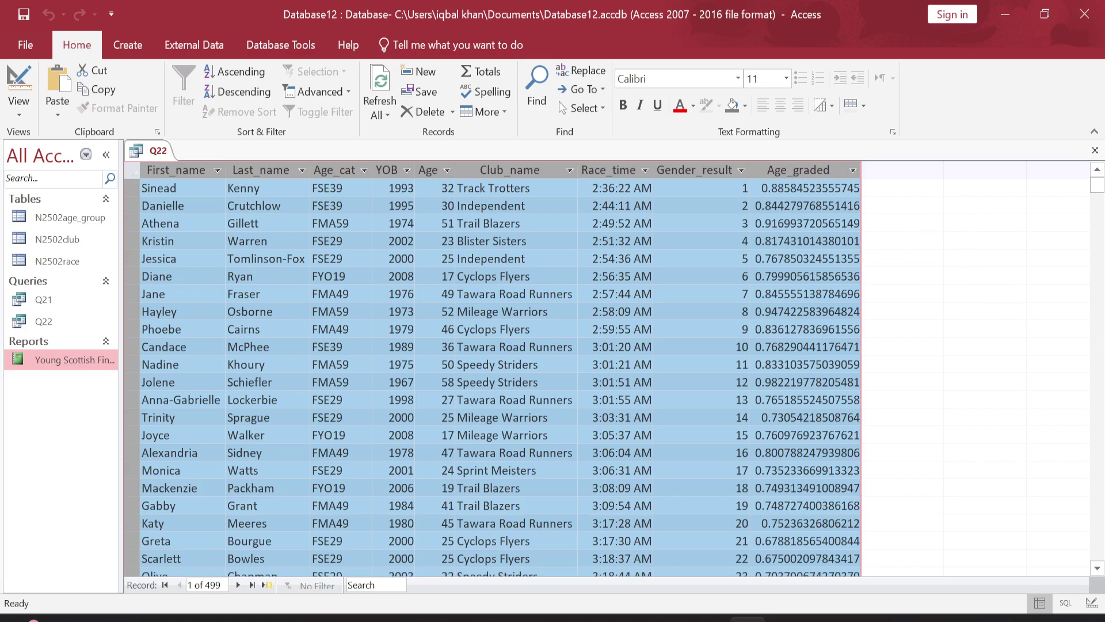
pyautogui.rightClick(151, 150)
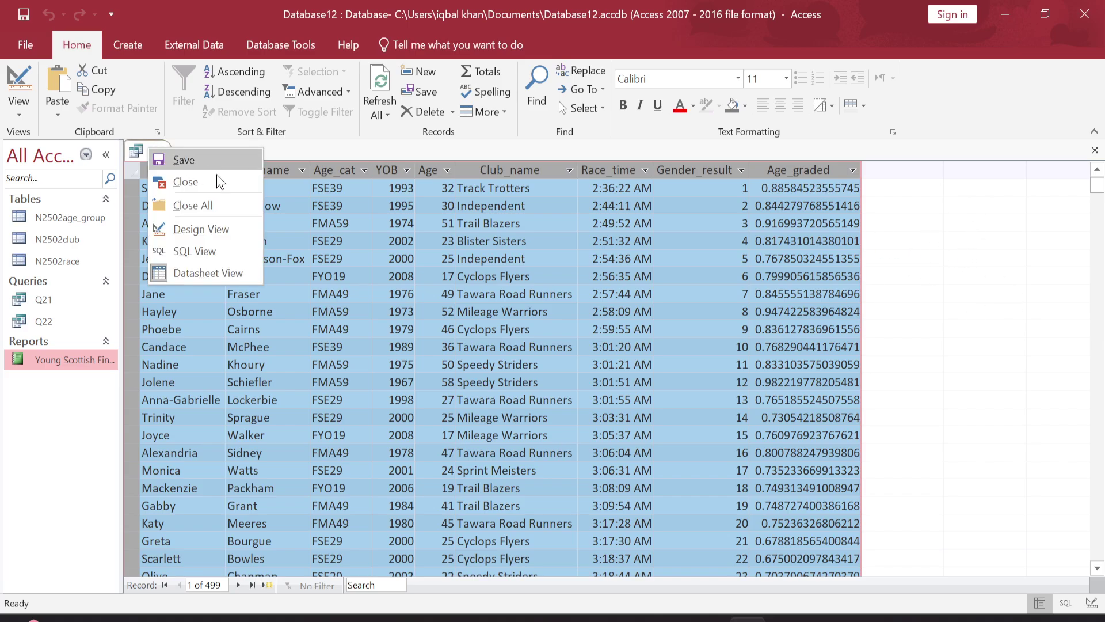
pyautogui.click(208, 230)
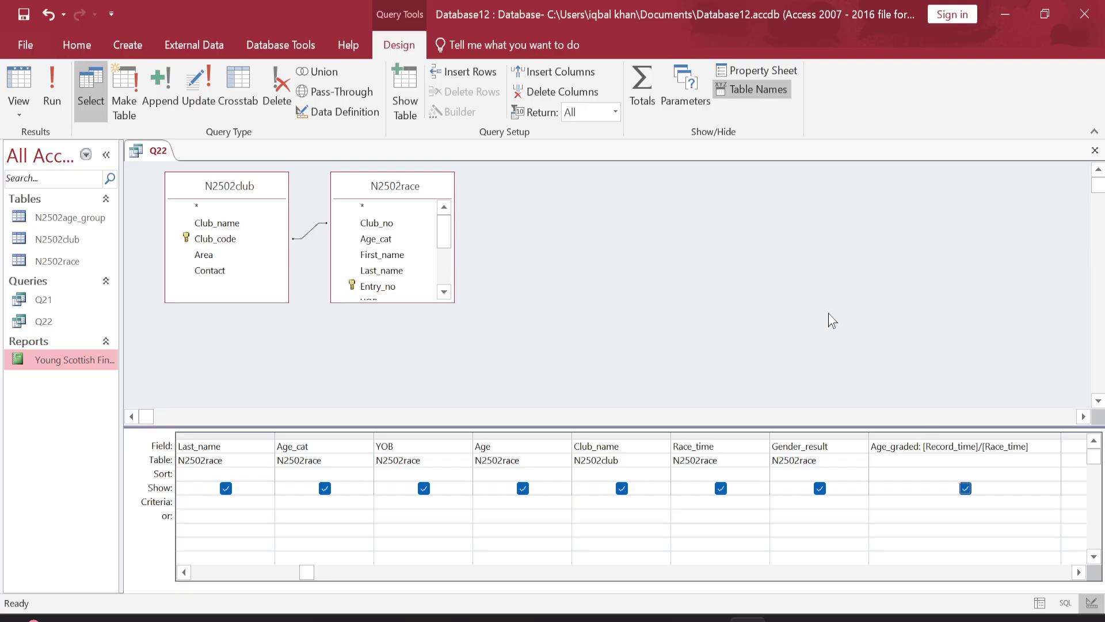
# Step: Copy "FSE29 or FSE39" from the question paper and enter it as the criteria for Age_cat in Q22
pyautogui.click(596, 619)
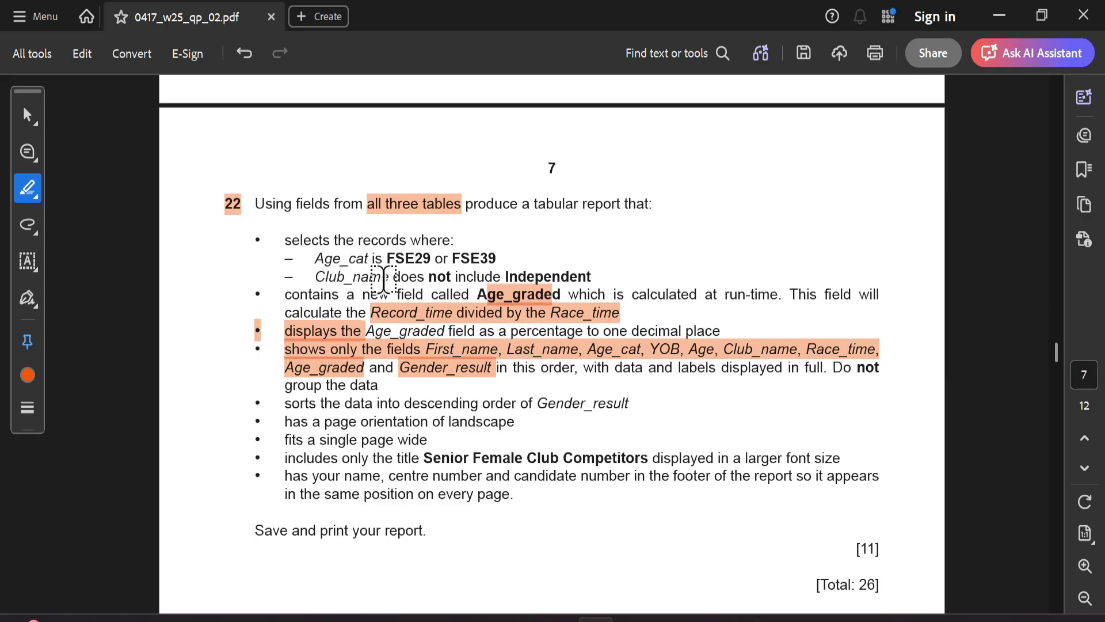
pyautogui.click(27, 116)
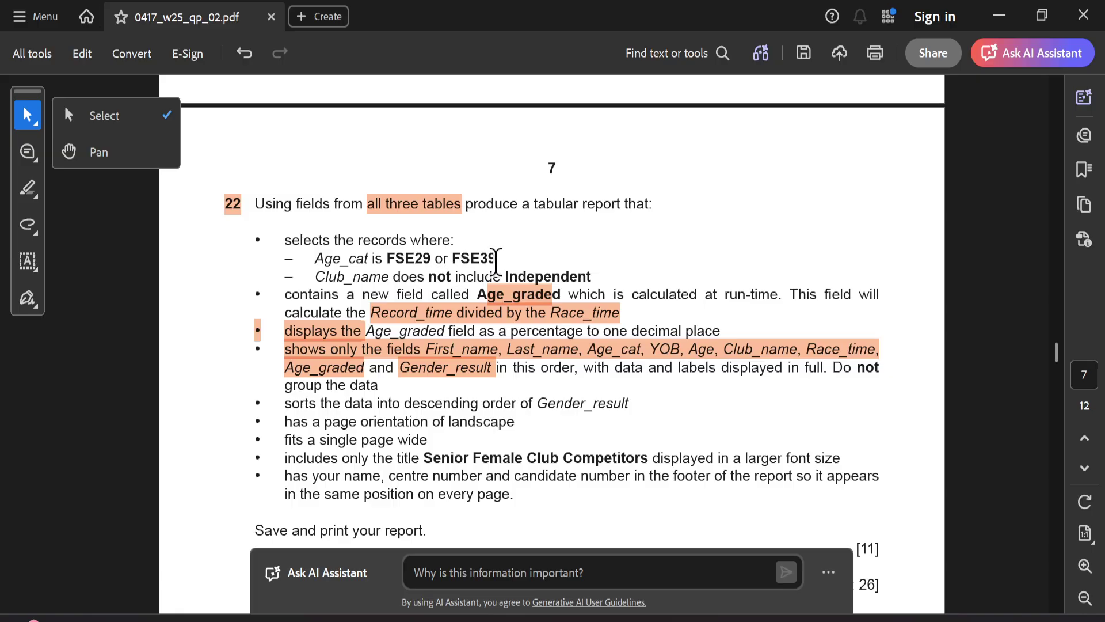
pyautogui.moveTo(496, 262); pyautogui.dragTo(386, 259)
pyautogui.hotkey('ctrl', 'c')
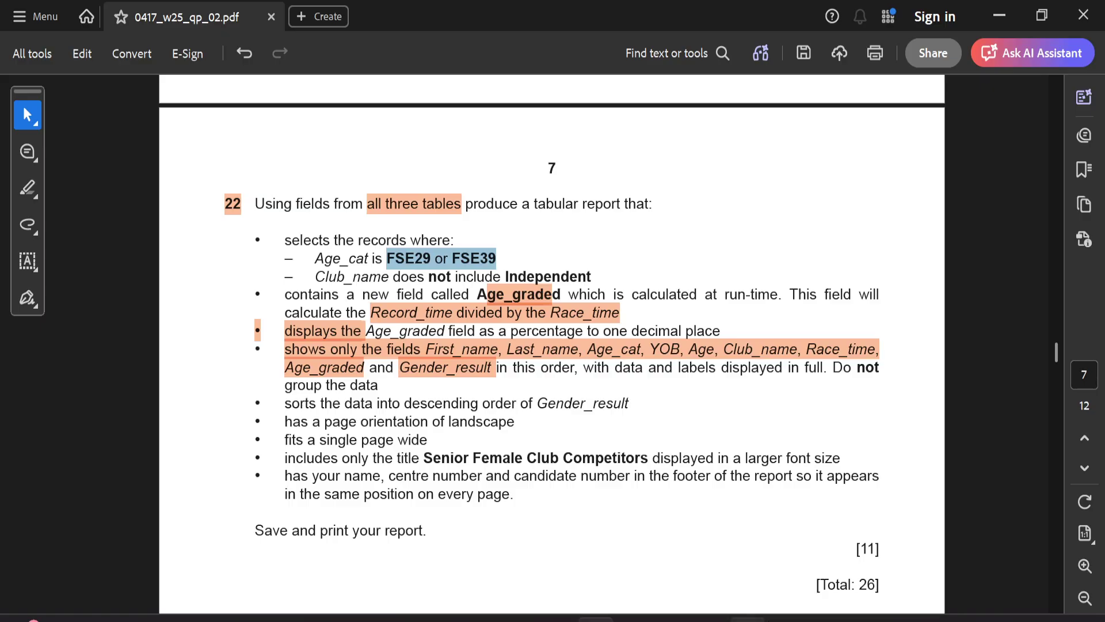
pyautogui.click(747, 619)
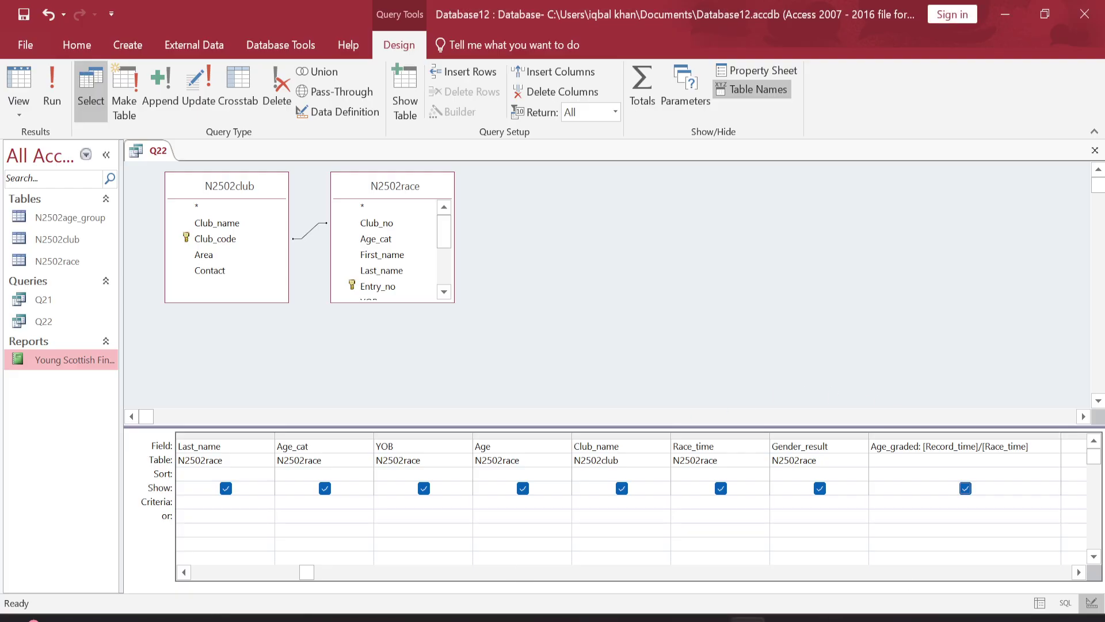
pyautogui.click(310, 501)
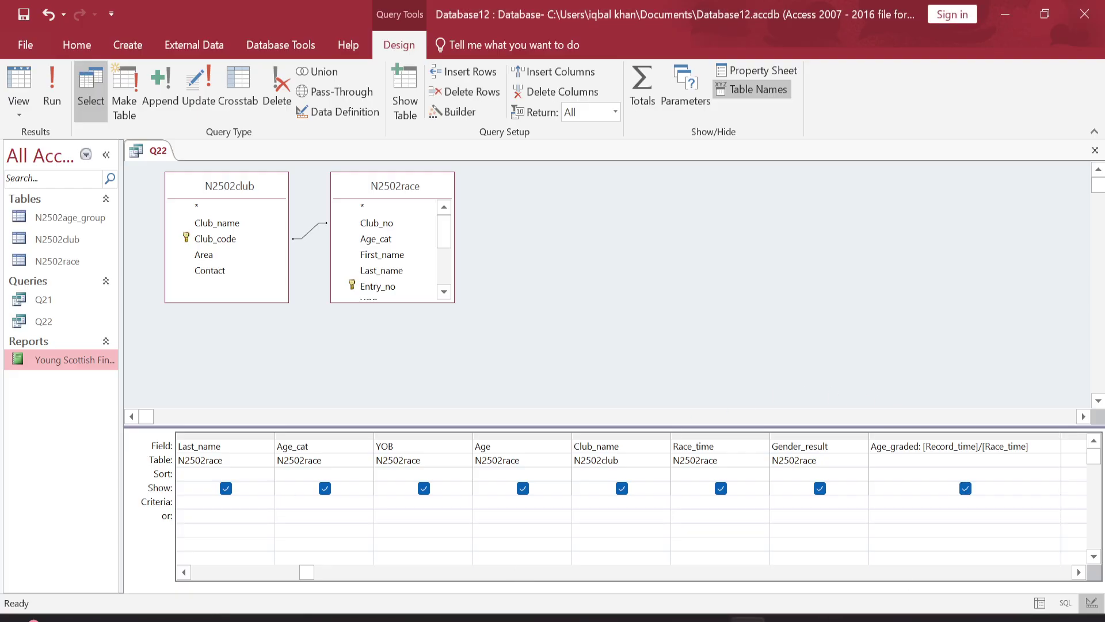
pyautogui.hotkey('ctrl', 'v')
pyautogui.click(282, 529)
# Step: Run the Q22 query, examine the Age_cat values throughout the records, and return to the query design
pyautogui.click(52, 87)
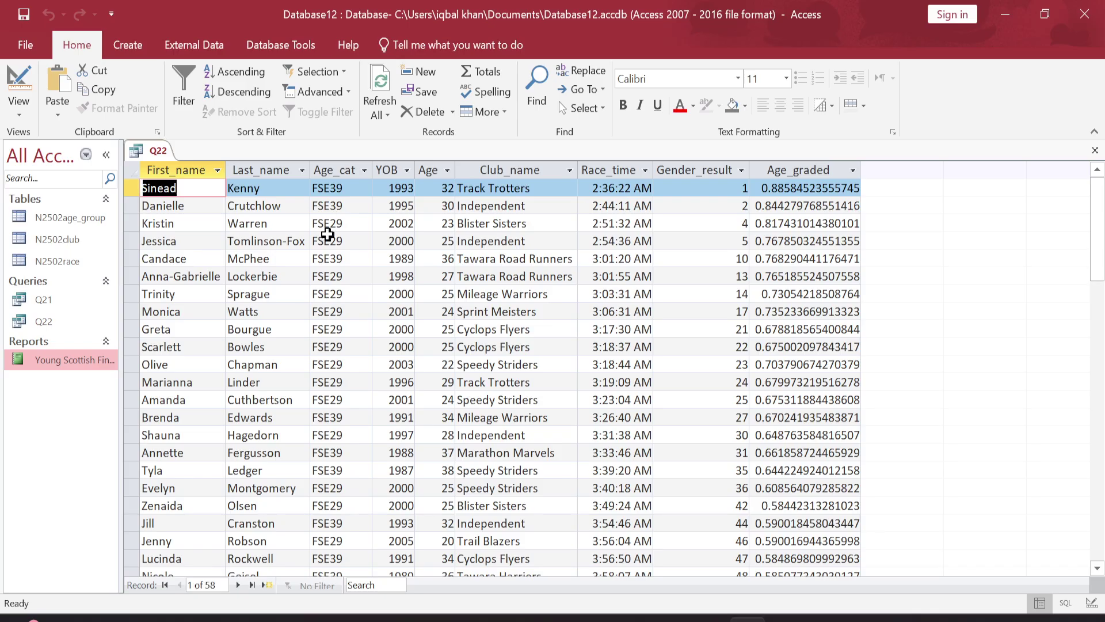
pyautogui.scroll(-6, 328, 234)
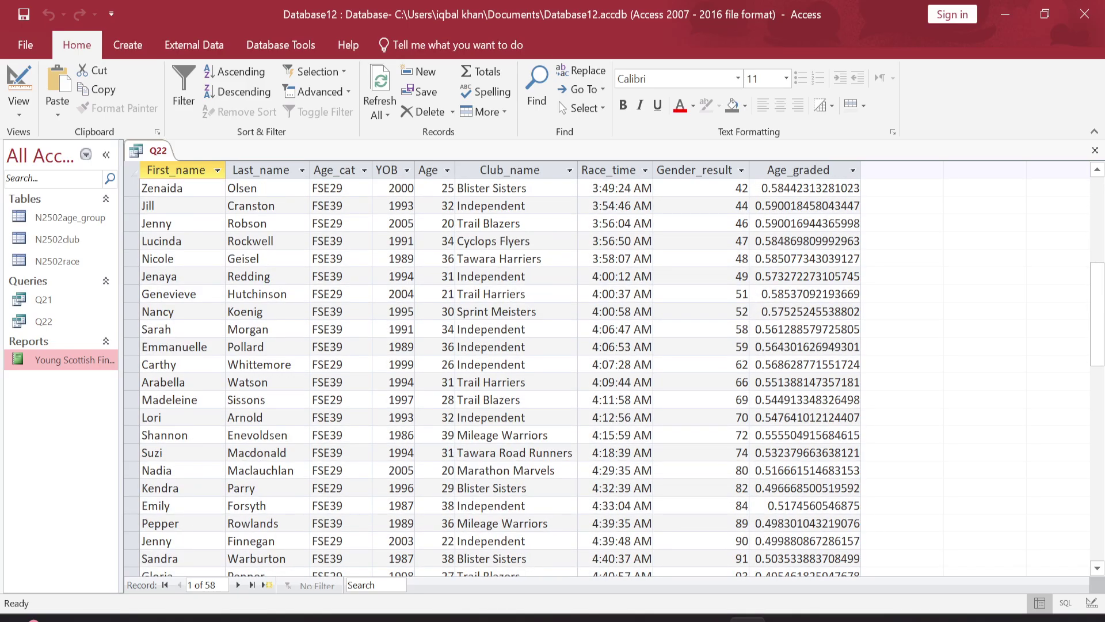
pyautogui.scroll(-2, 327, 234)
pyautogui.scroll(-1, 328, 234)
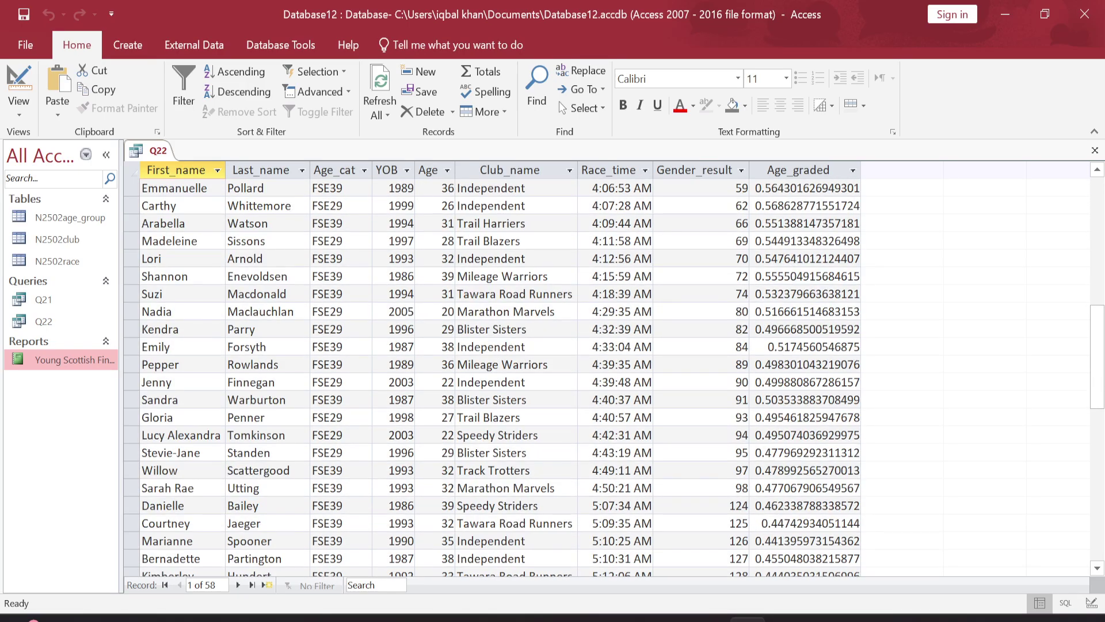
pyautogui.scroll(-4, 328, 233)
pyautogui.scroll(11, 327, 234)
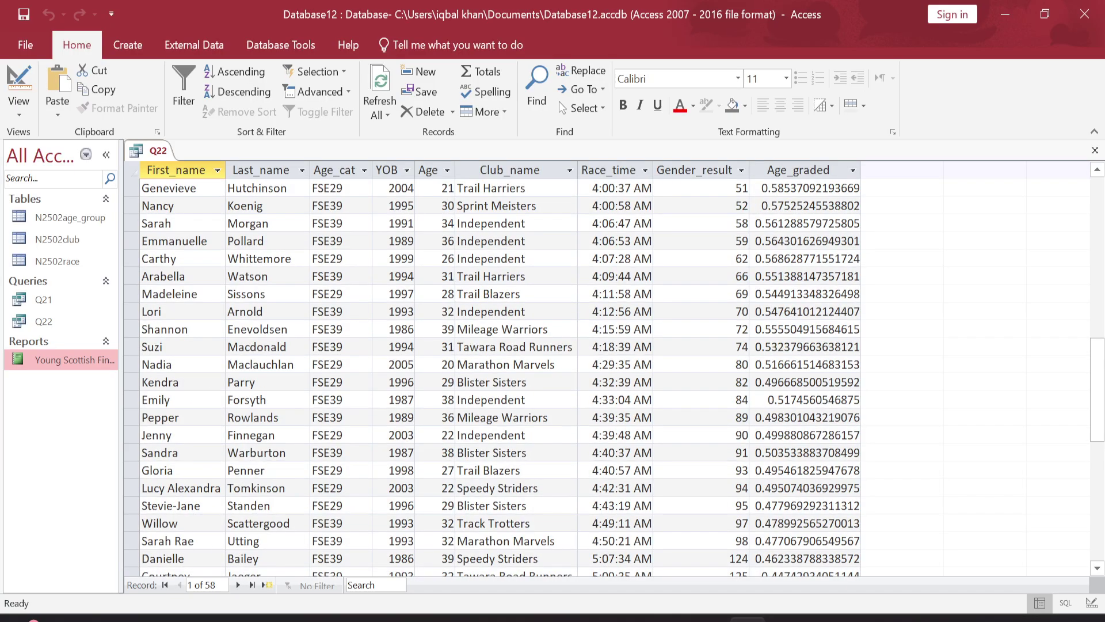
pyautogui.scroll(2, 327, 233)
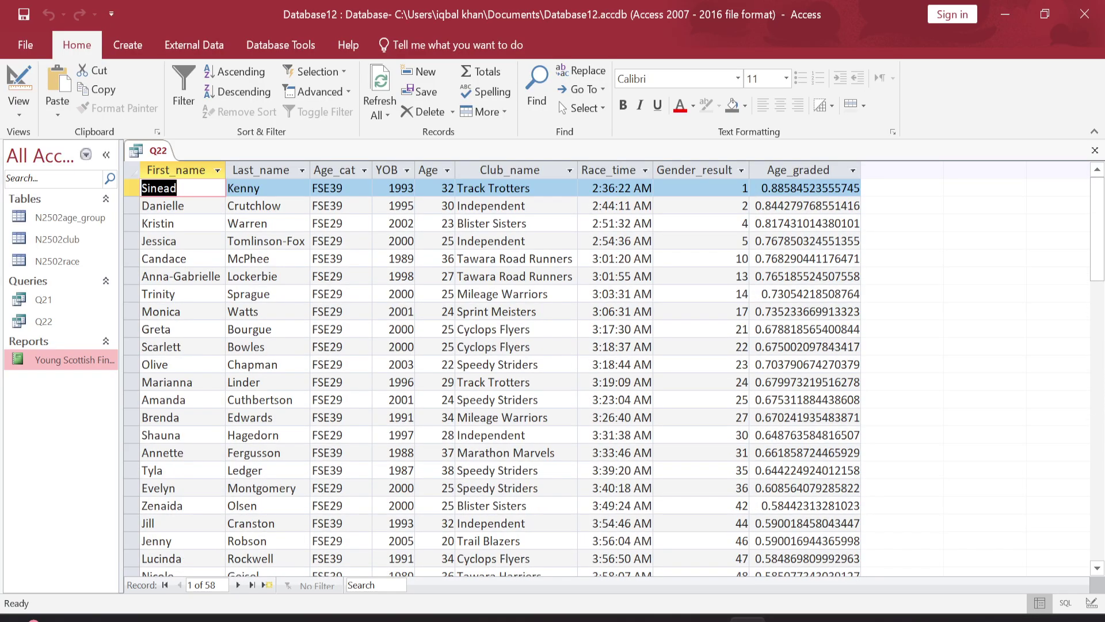
pyautogui.rightClick(156, 151)
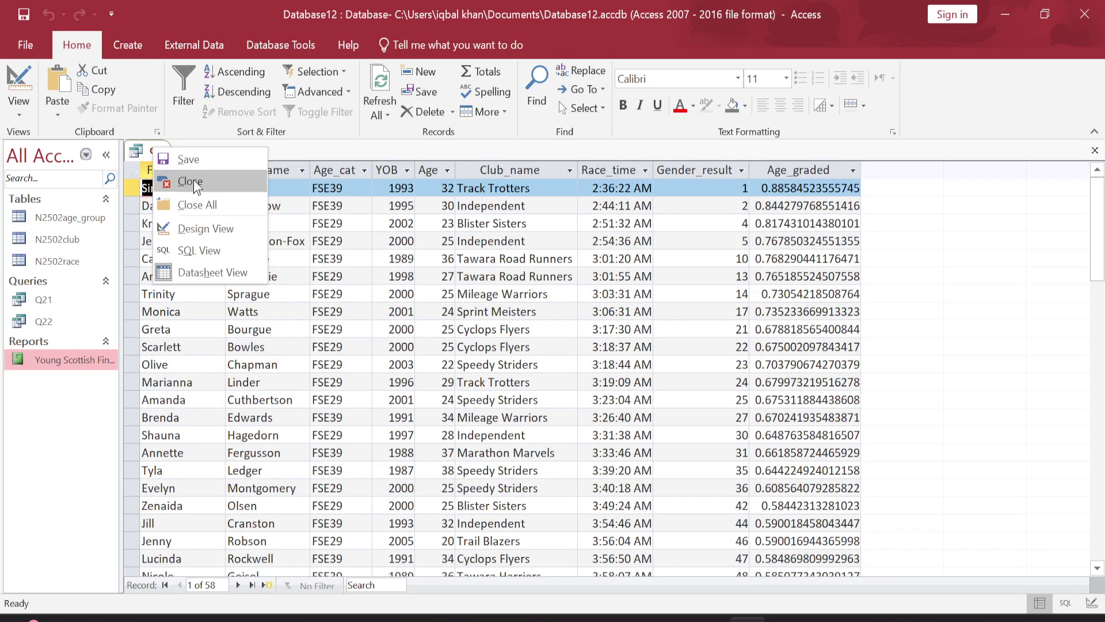
pyautogui.click(230, 229)
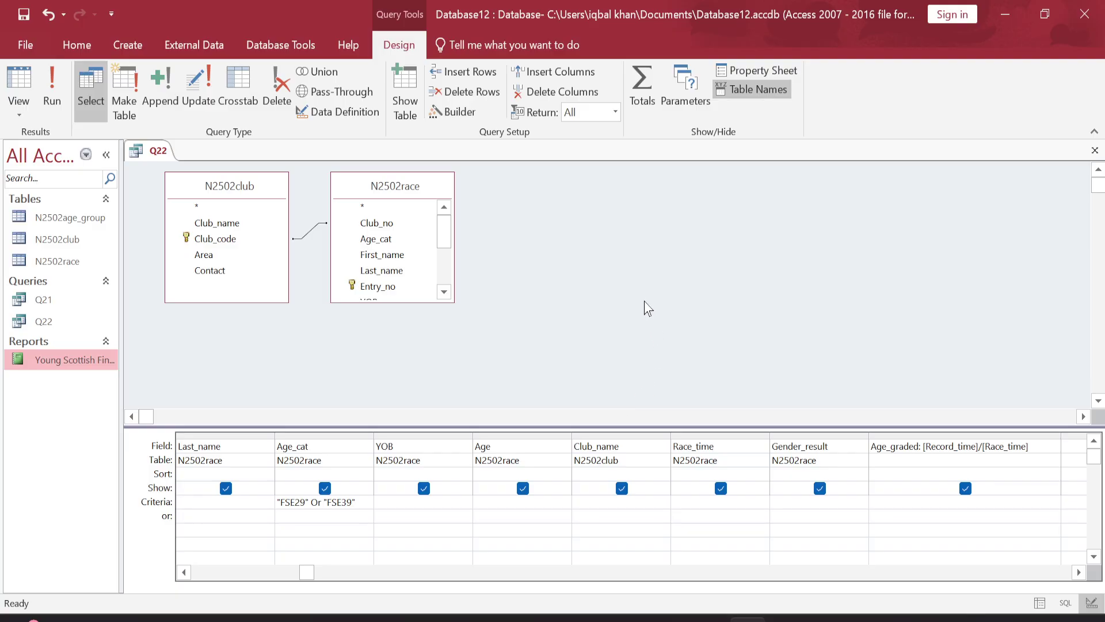
# Step: Switch to the question paper, highlight "not include" in the Club_name condition, and go back to the text selection tool
pyautogui.click(746, 618)
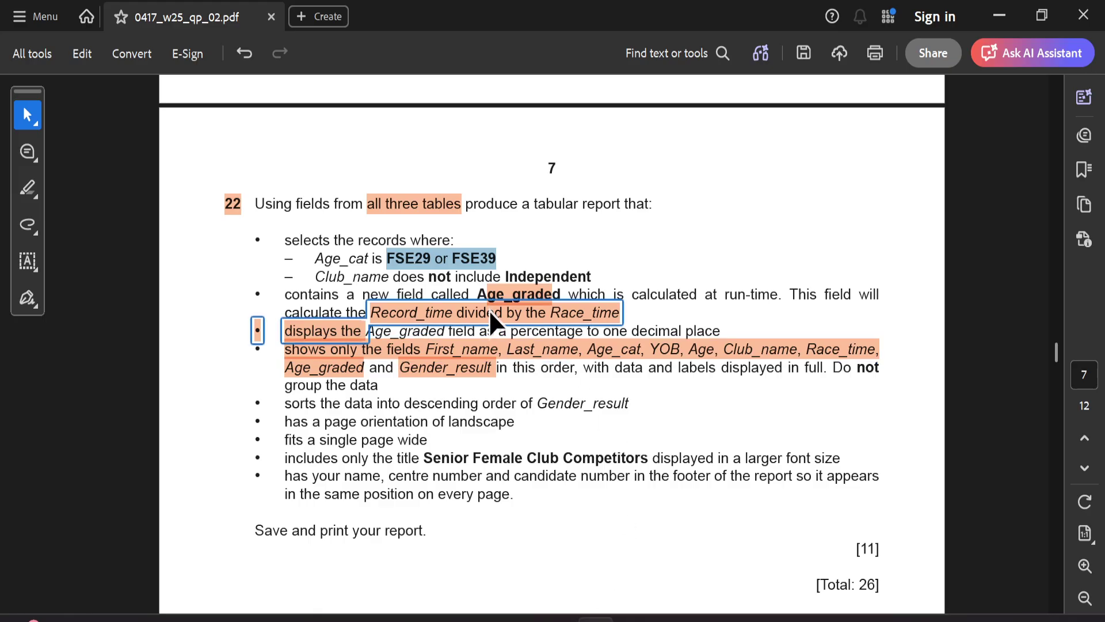
pyautogui.click(36, 196)
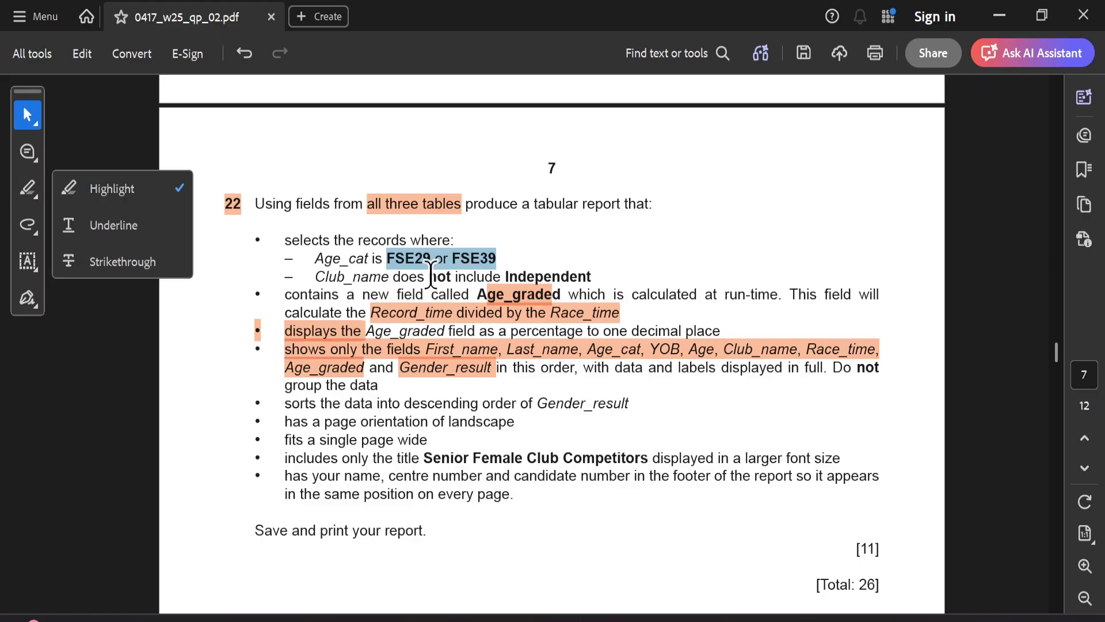
pyautogui.moveTo(429, 277); pyautogui.dragTo(501, 277)
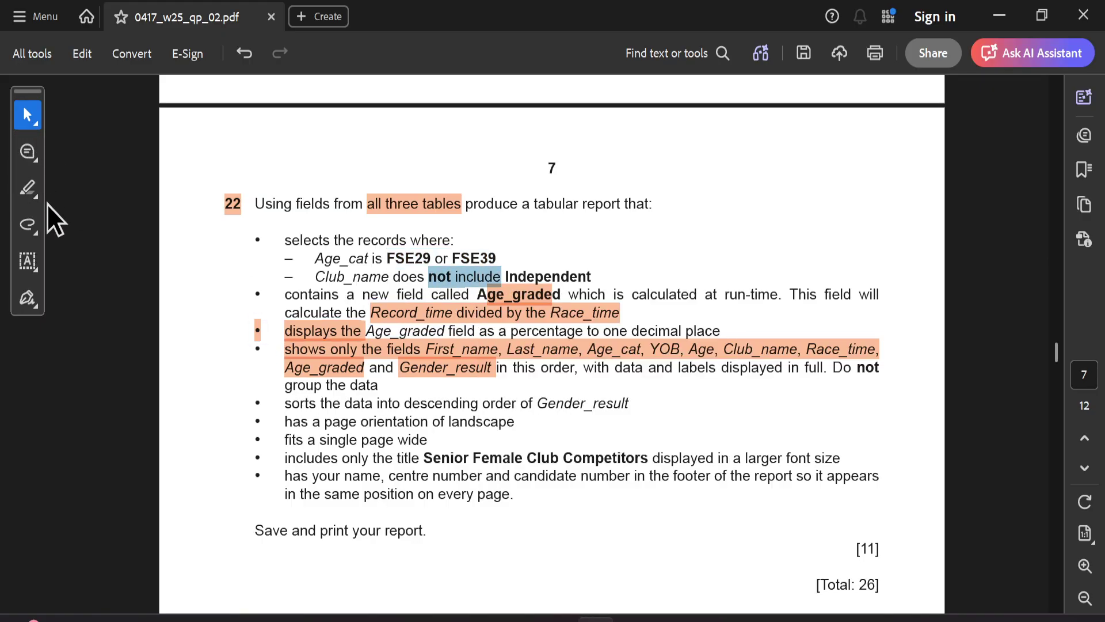
pyautogui.rightClick(450, 278)
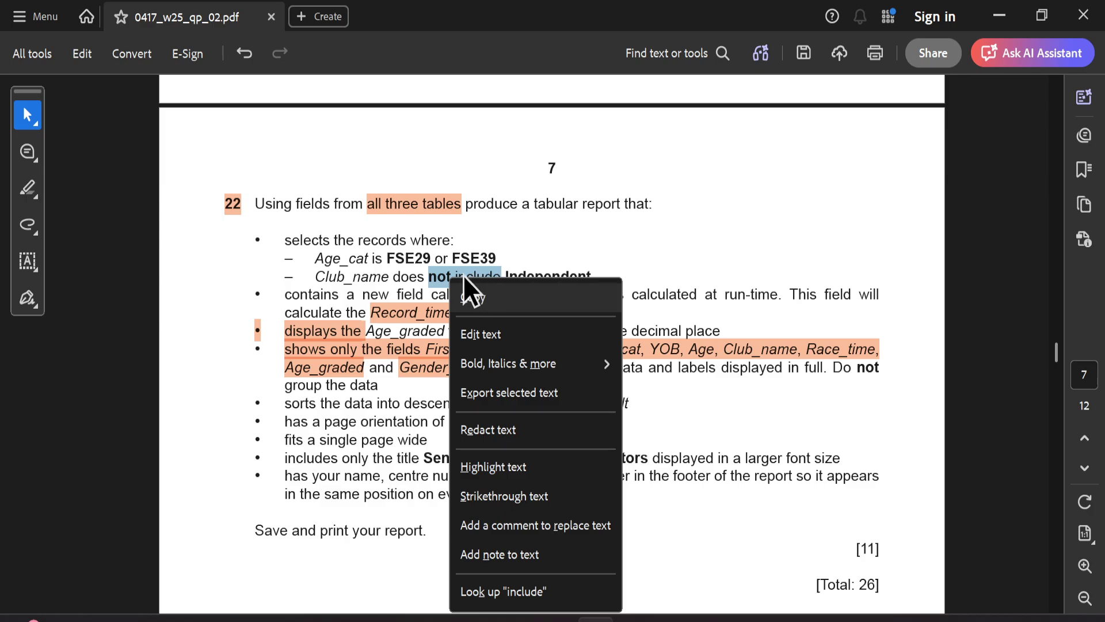
pyautogui.press('Escape')
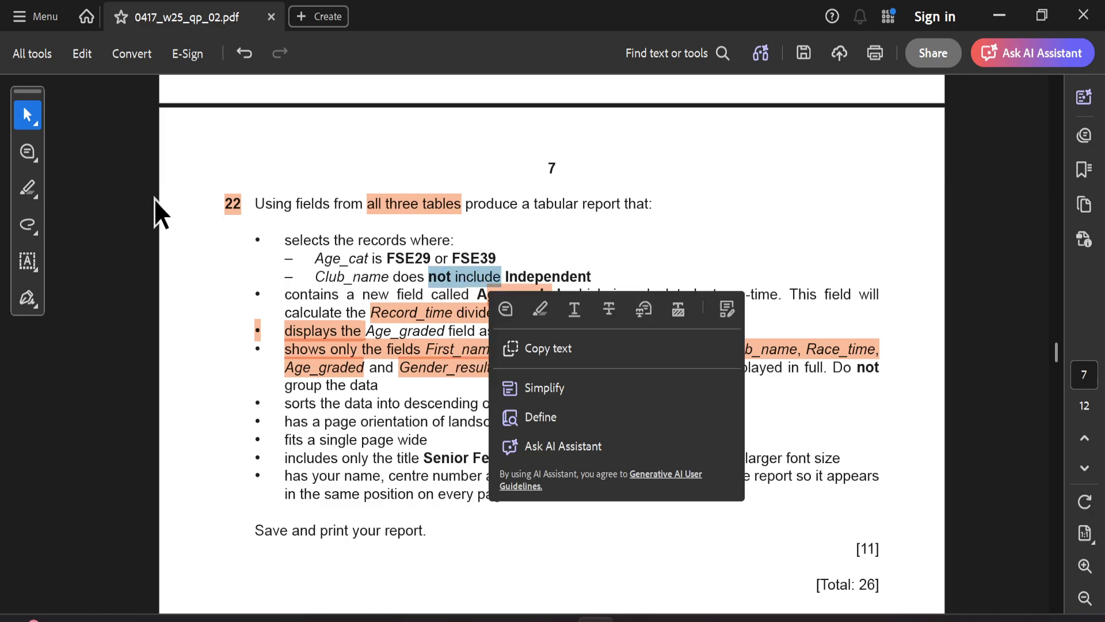
pyautogui.click(29, 190)
pyautogui.click(108, 190)
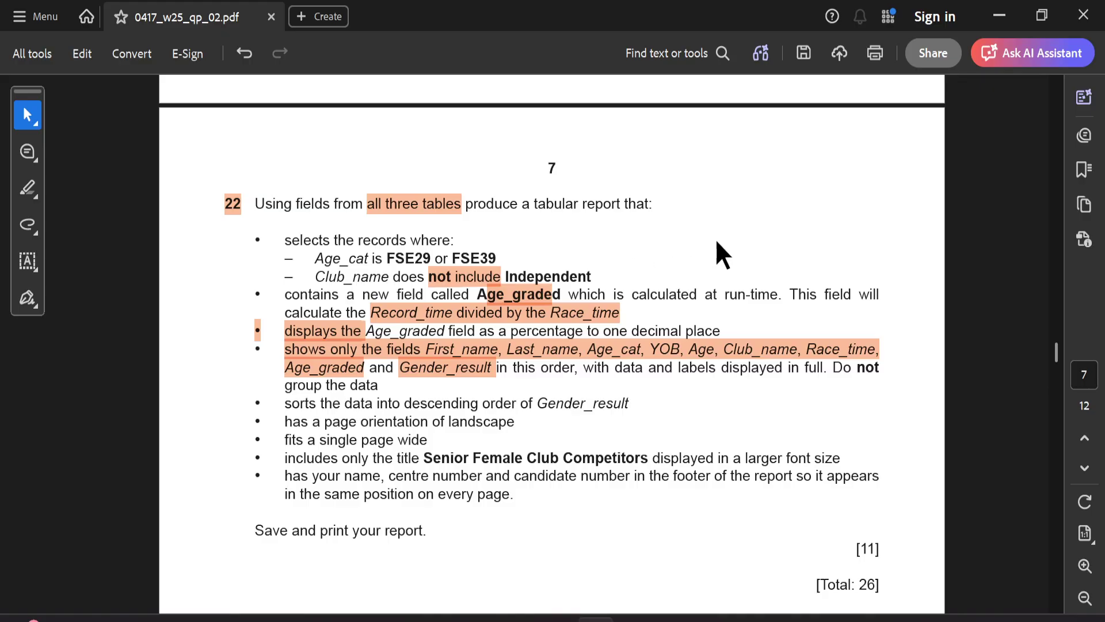
pyautogui.click(28, 117)
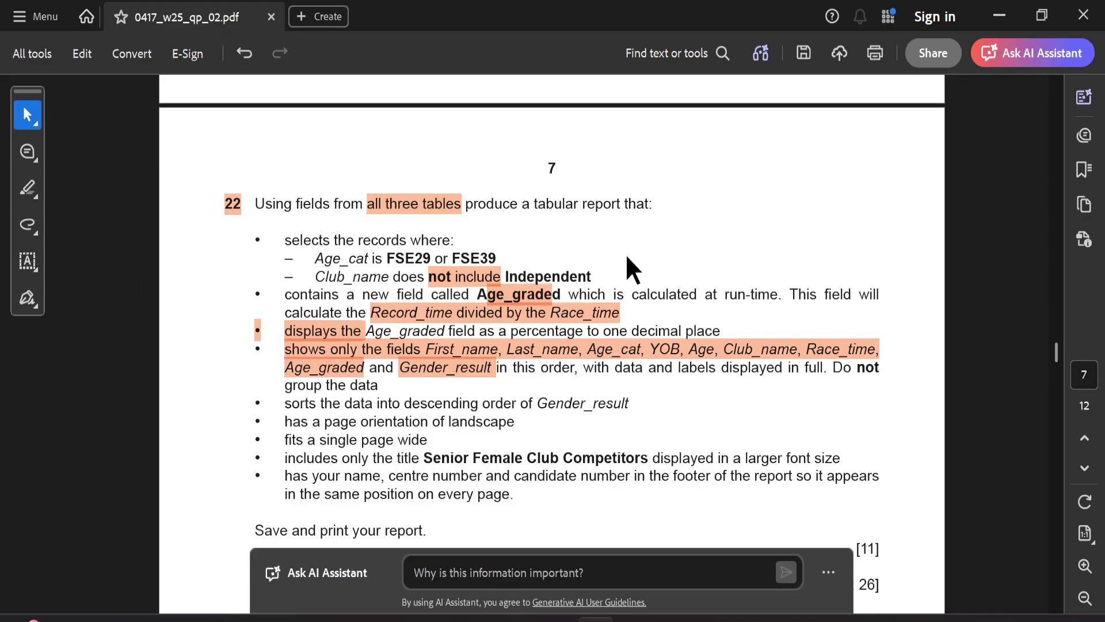
# Step: Review the Club_name condition in the question paper, select the word "Independent", and return to the Q22 query design
pyautogui.scroll(1, 627, 259)
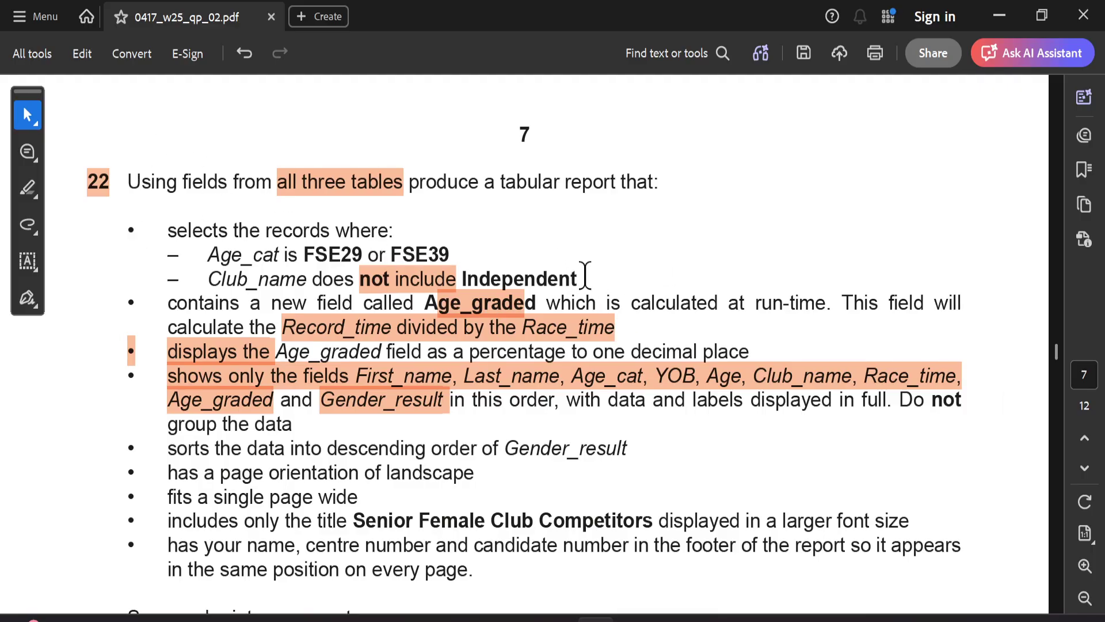
pyautogui.moveTo(596, 303); pyautogui.dragTo(578, 266)
pyautogui.click(618, 271)
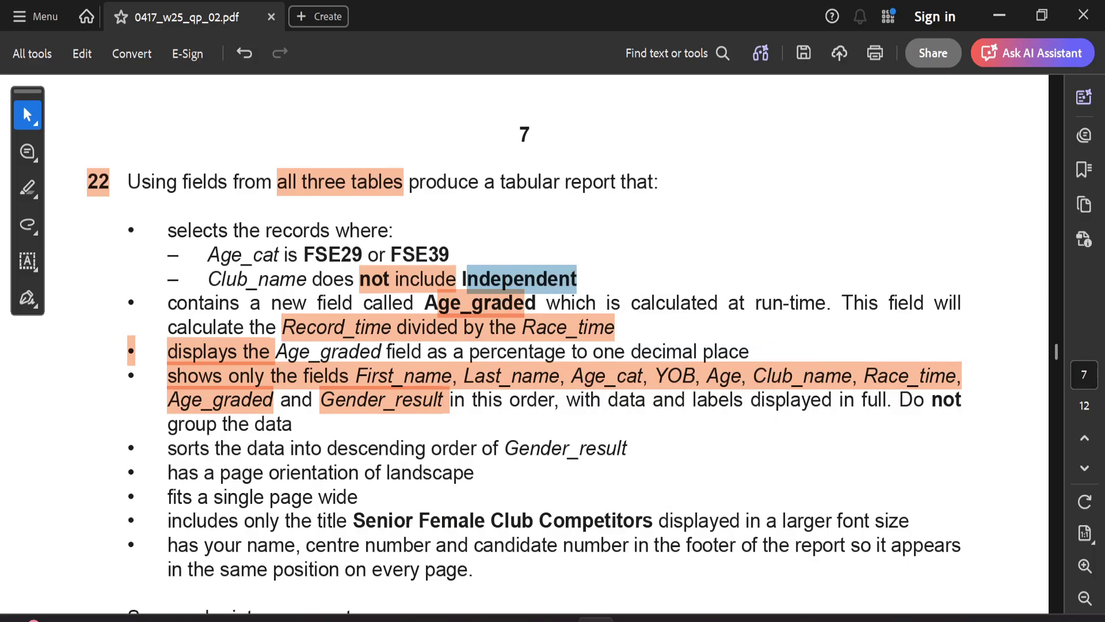
pyautogui.hotkey('alt', 'Tab')
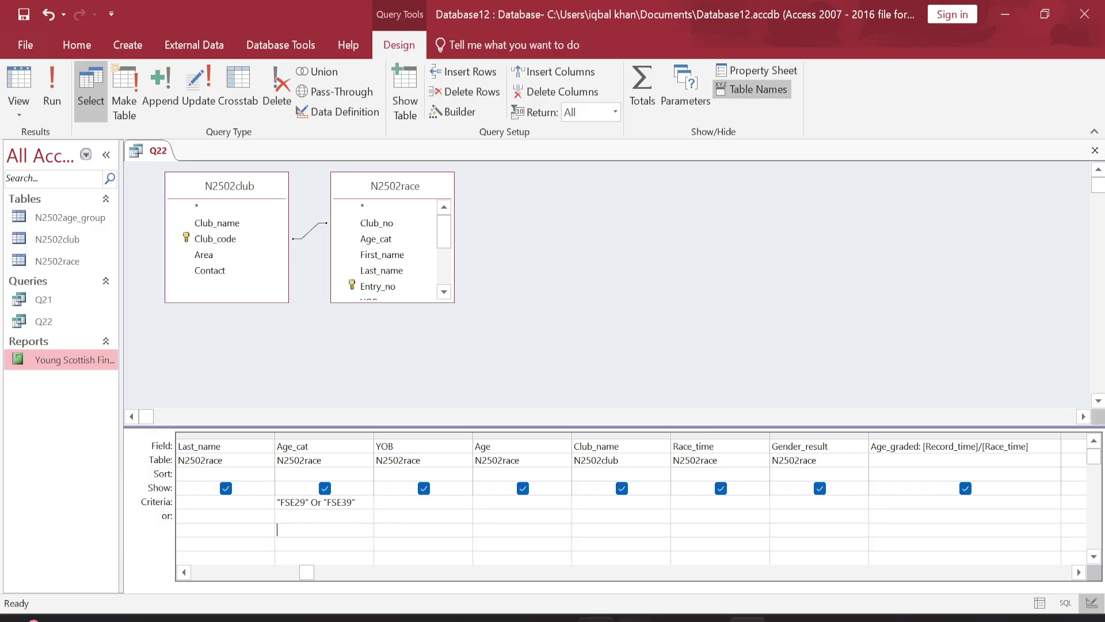
pyautogui.hotkey('alt', 'Tab')
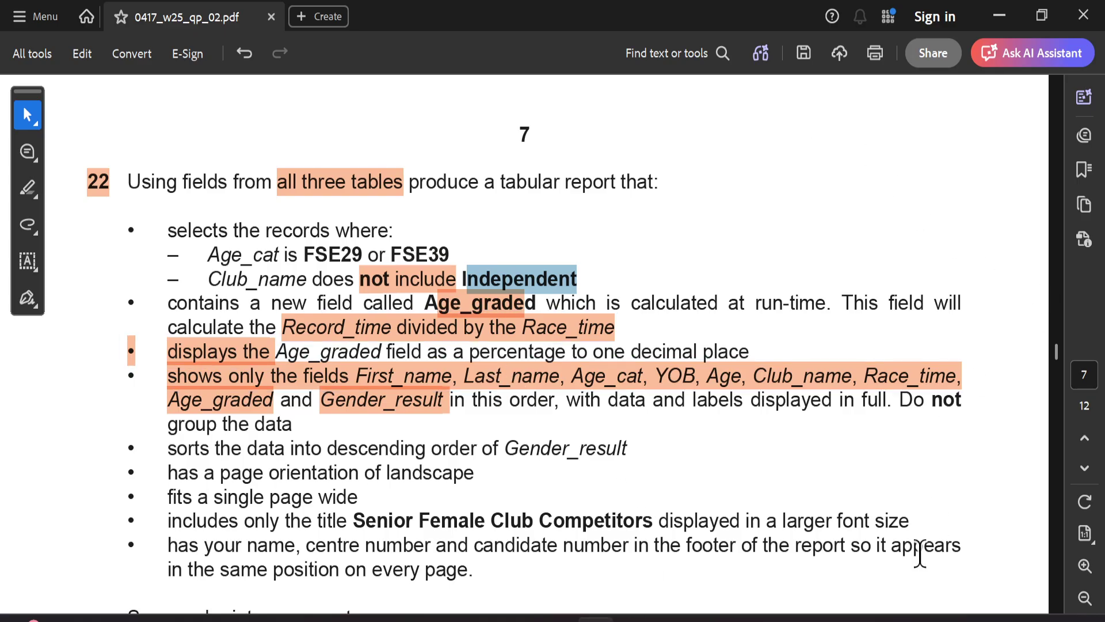
pyautogui.click(748, 618)
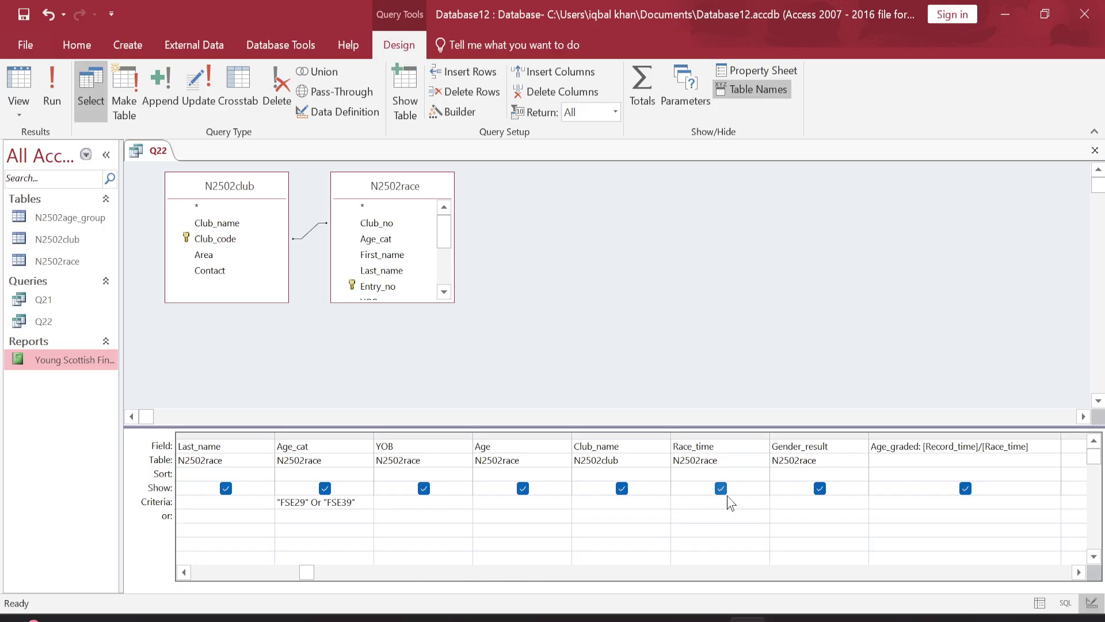
pyautogui.click(595, 619)
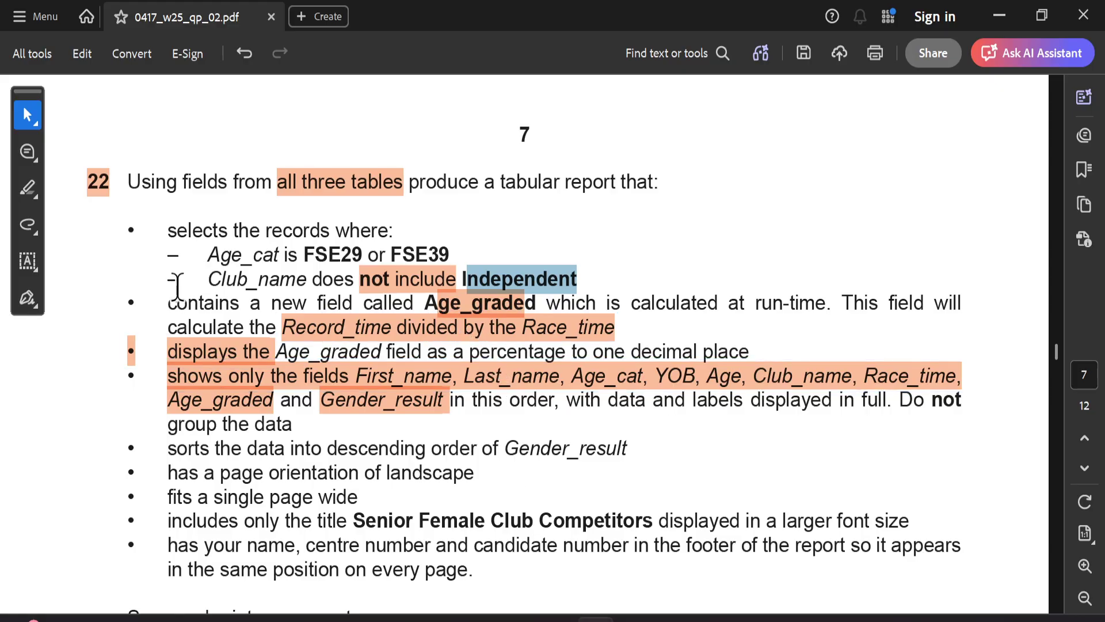
pyautogui.click(747, 618)
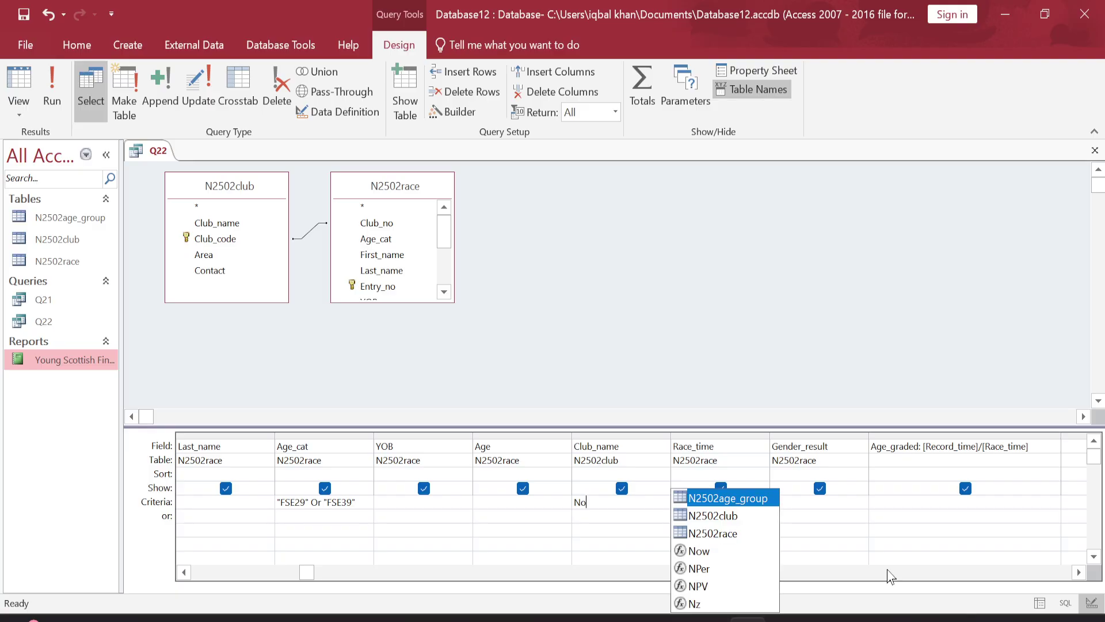
# Step: Enter Not Like "*Independent*" as the criteria for Club_name in Q22 and widen that column to fit it
pyautogui.write('ot')
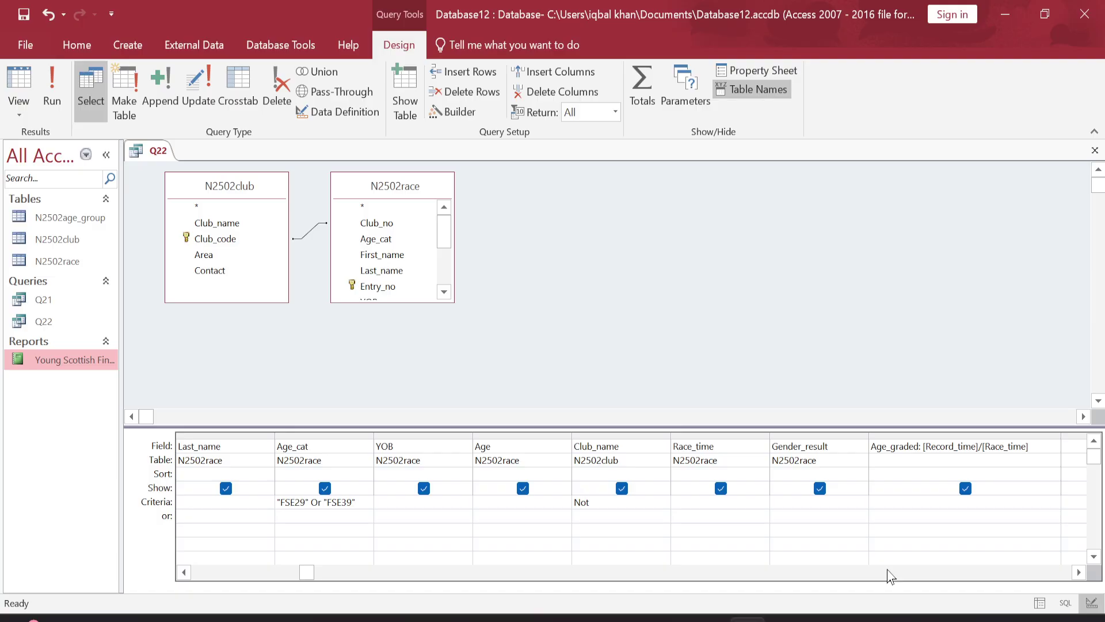
pyautogui.write(' Lik')
pyautogui.write('e *Independent*')
pyautogui.press('Return')
pyautogui.moveTo(672, 434); pyautogui.dragTo(689, 433)
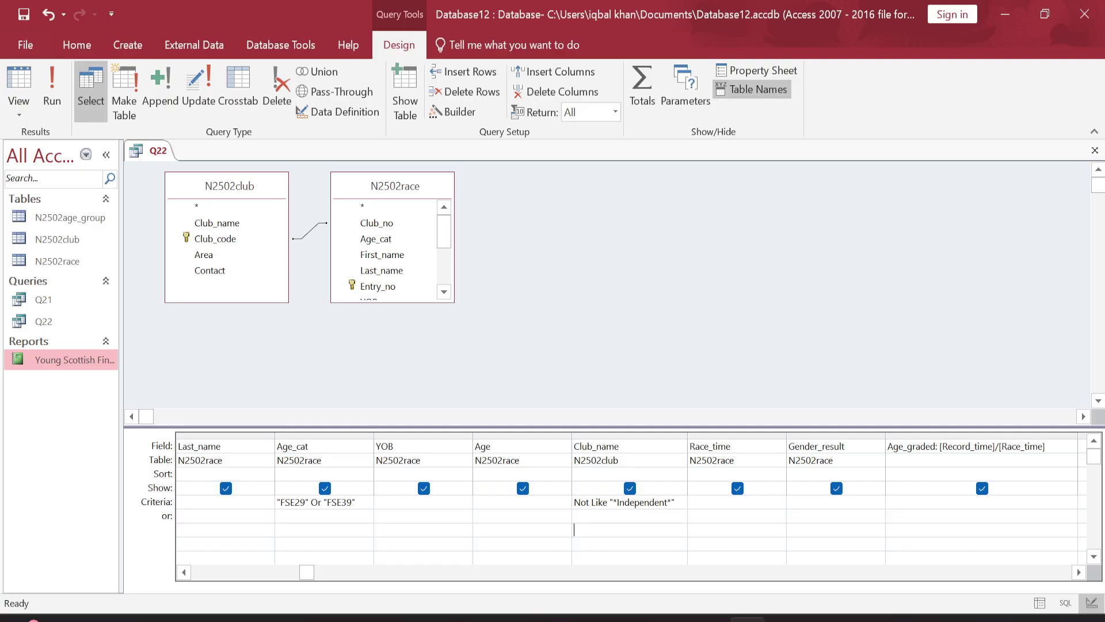
# Step: Run the Q22 query, recheck its criteria in the design, and run it again to examine all the records
pyautogui.click(51, 92)
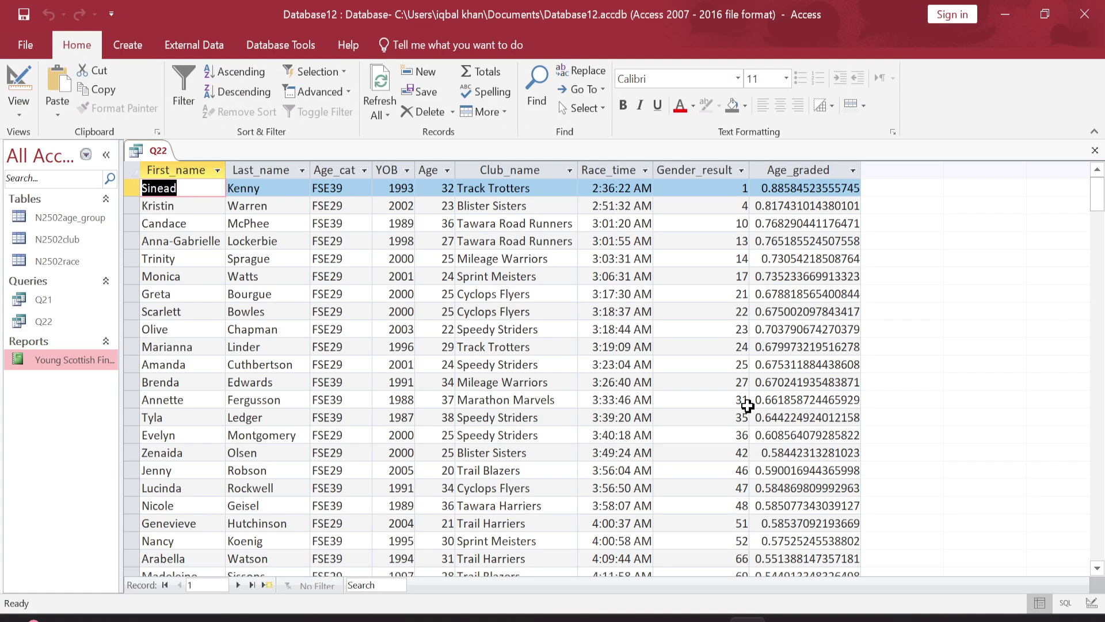
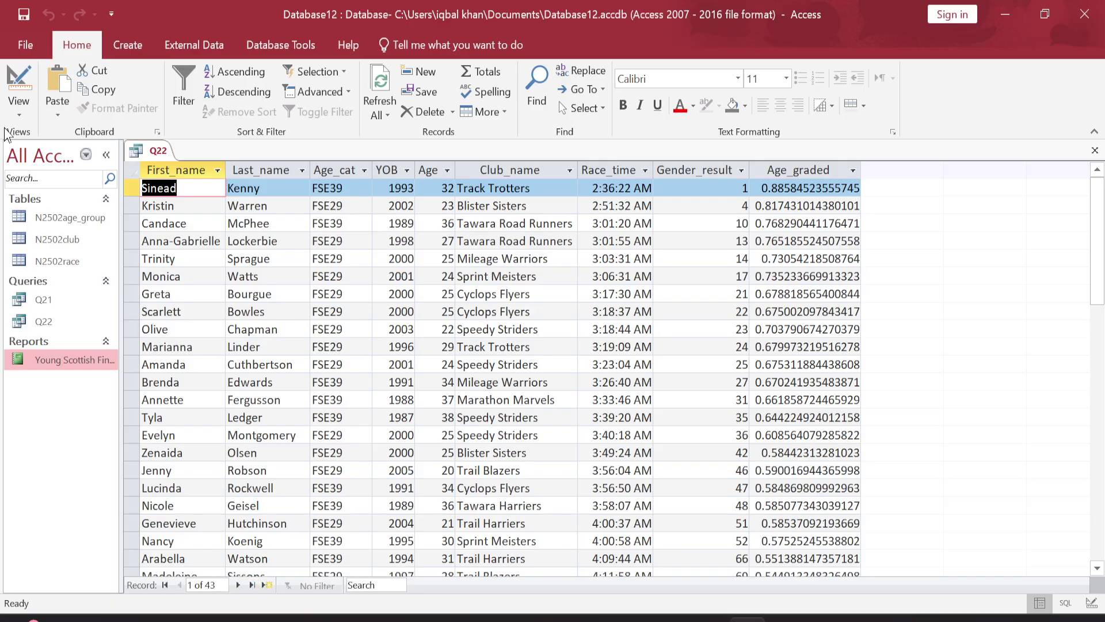
pyautogui.rightClick(155, 150)
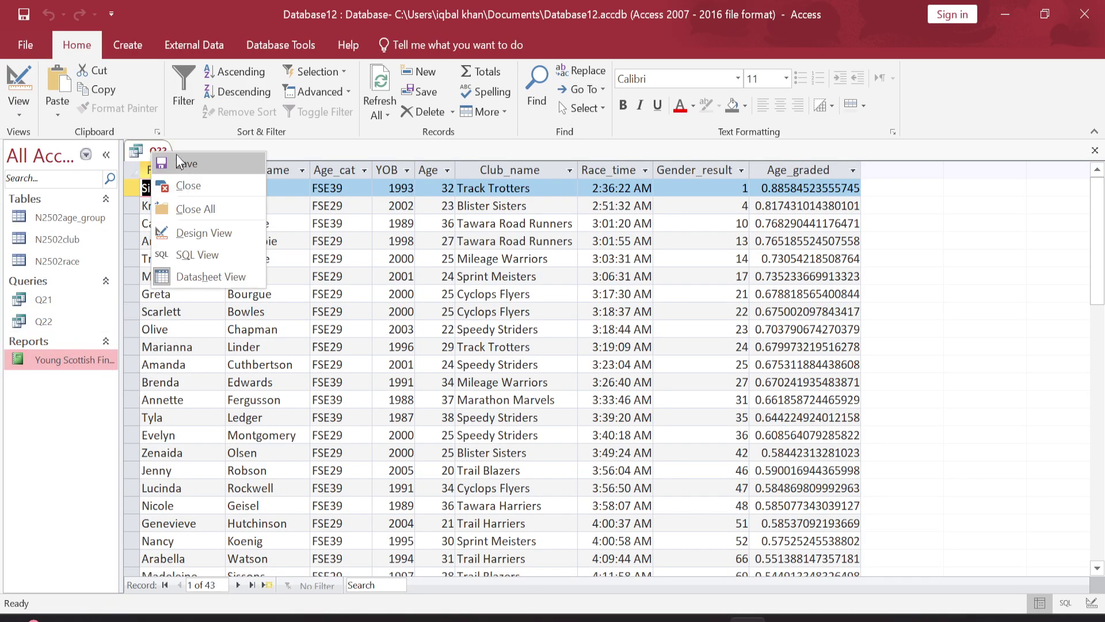
pyautogui.click(204, 232)
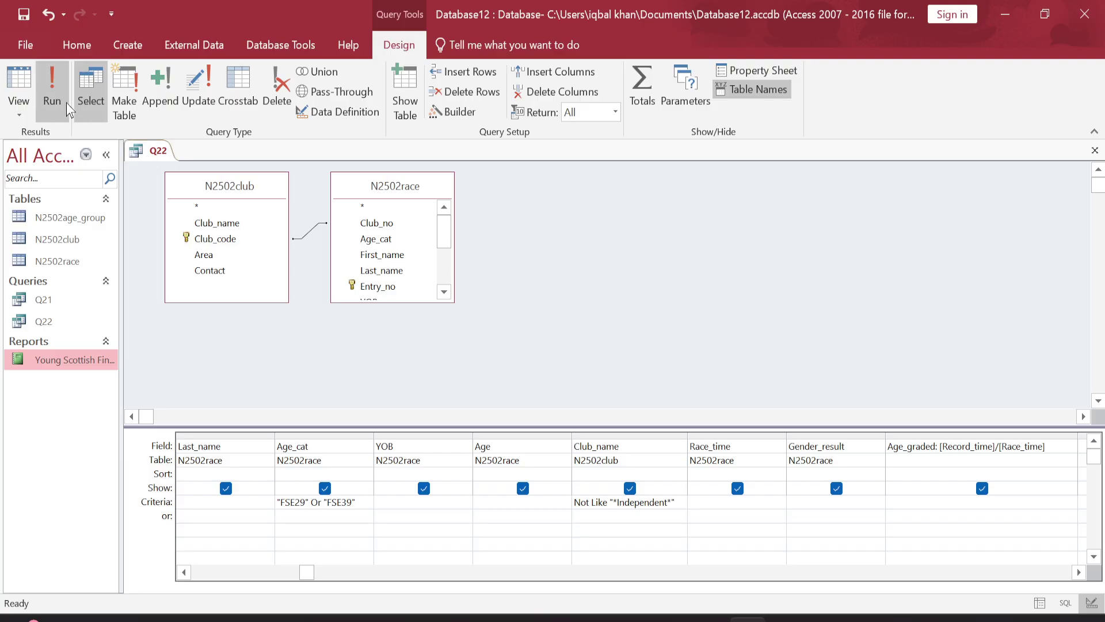
pyautogui.click(51, 92)
pyautogui.scroll(-9, 495, 374)
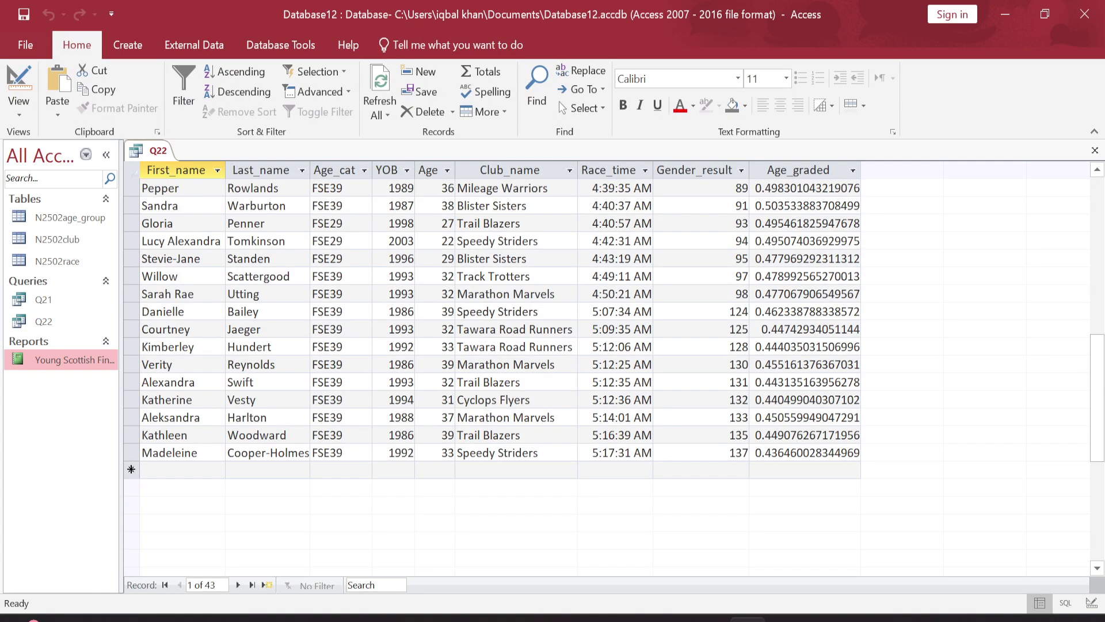
pyautogui.scroll(9, 495, 374)
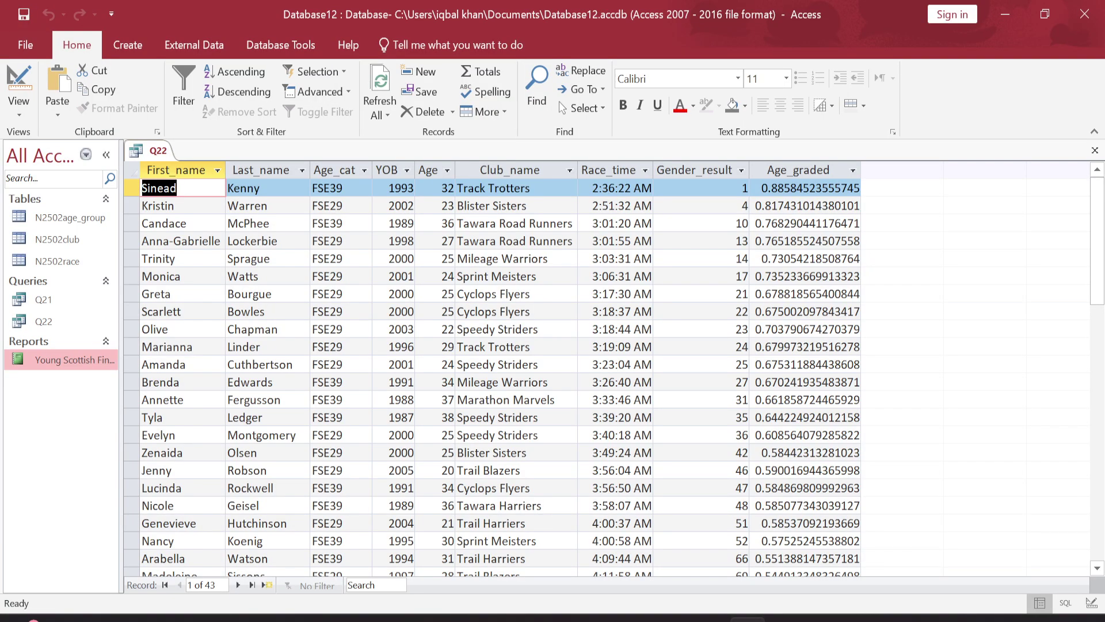
# Step: Save the Q22 query and close it
pyautogui.rightClick(152, 152)
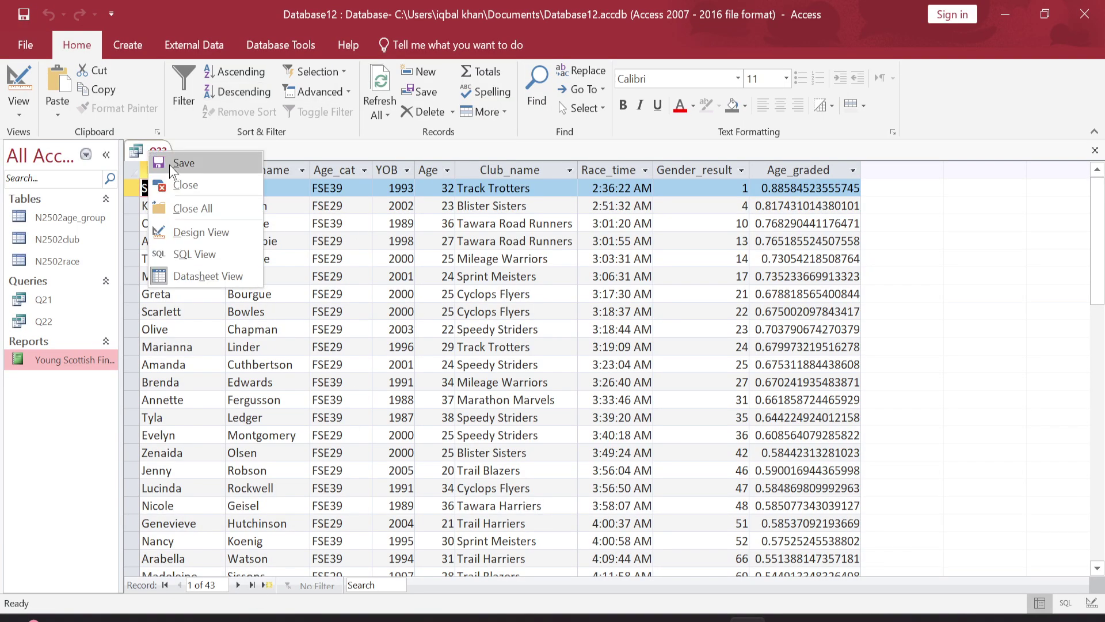
pyautogui.click(165, 160)
pyautogui.rightClick(165, 160)
pyautogui.click(194, 187)
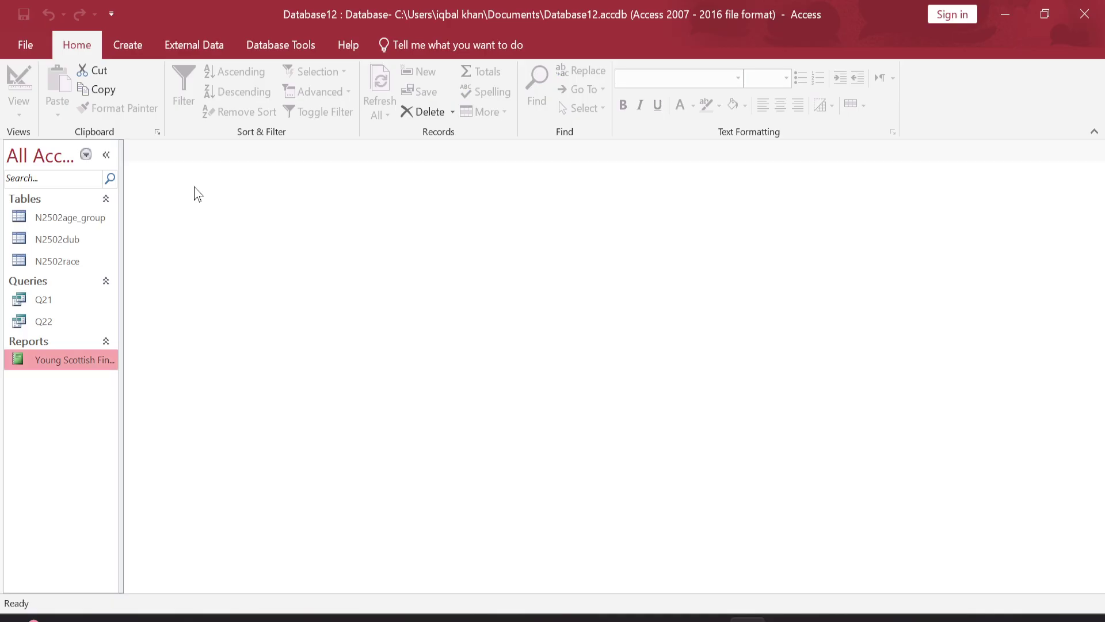
# Step: Check the report requirements in the question paper, and start the Report Wizard with query Q22 as the source
pyautogui.click(601, 617)
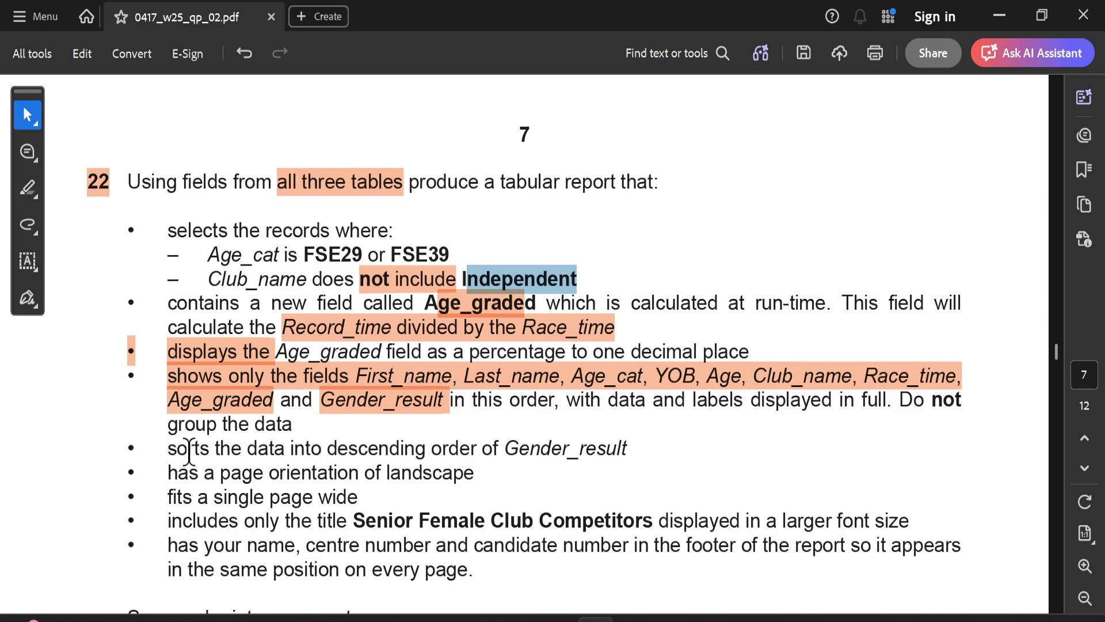
pyautogui.click(747, 619)
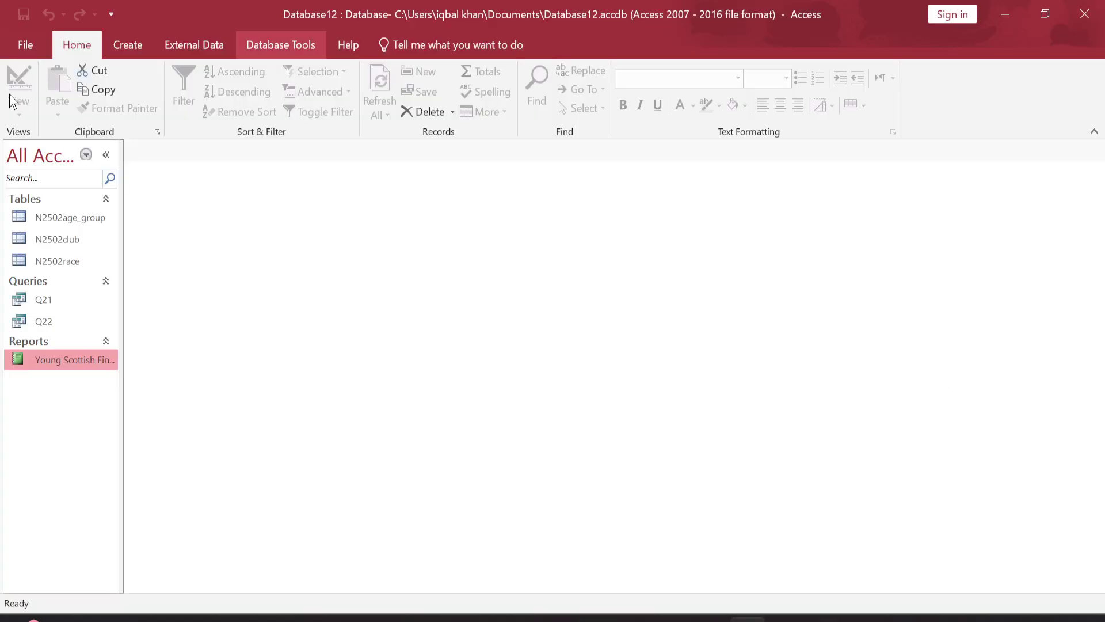
pyautogui.click(135, 45)
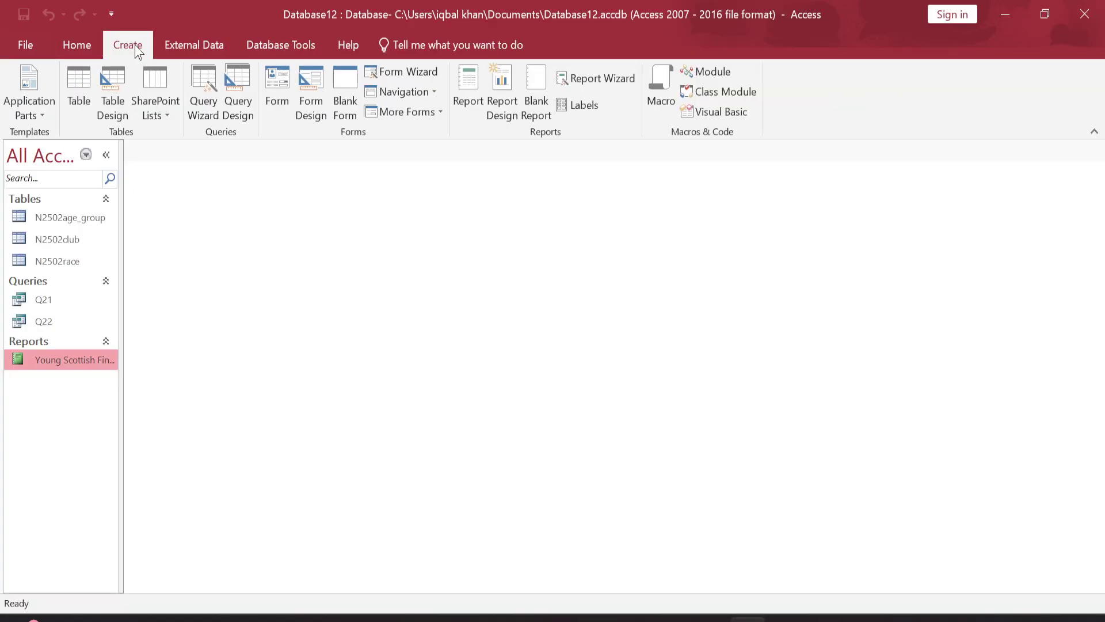
pyautogui.click(604, 79)
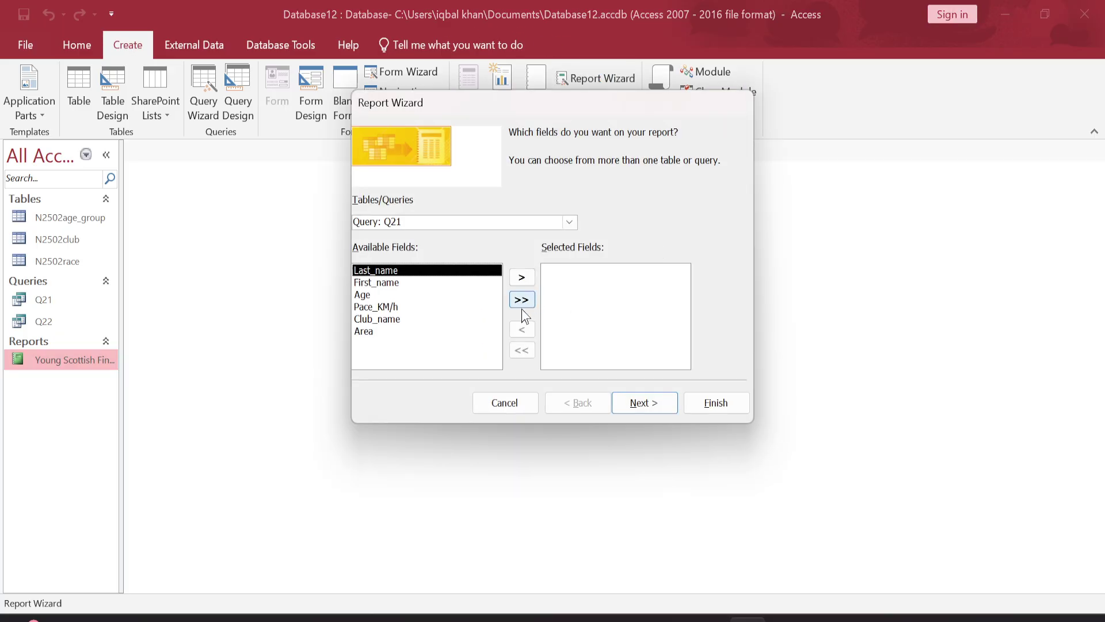
pyautogui.click(569, 222)
pyautogui.click(420, 283)
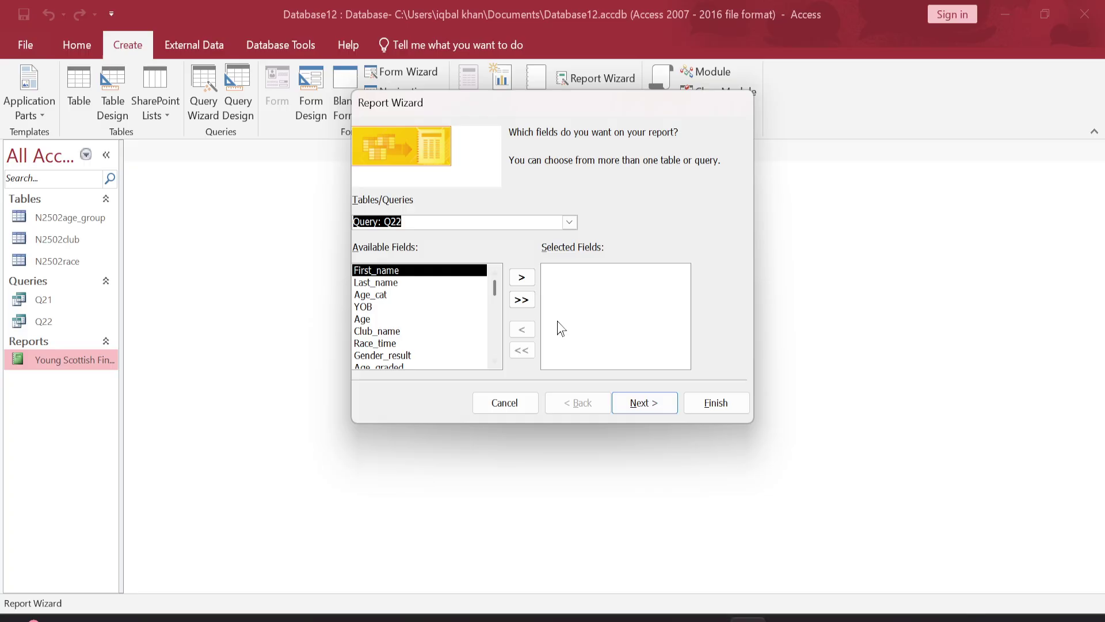
# Step: Add First_name, Last_name, Age_cat, YOB, Age, Club_name, Race_time, Age_graded and Gender_result to the report in this order
pyautogui.click(525, 280)
pyautogui.click(525, 281)
pyautogui.click(525, 281)
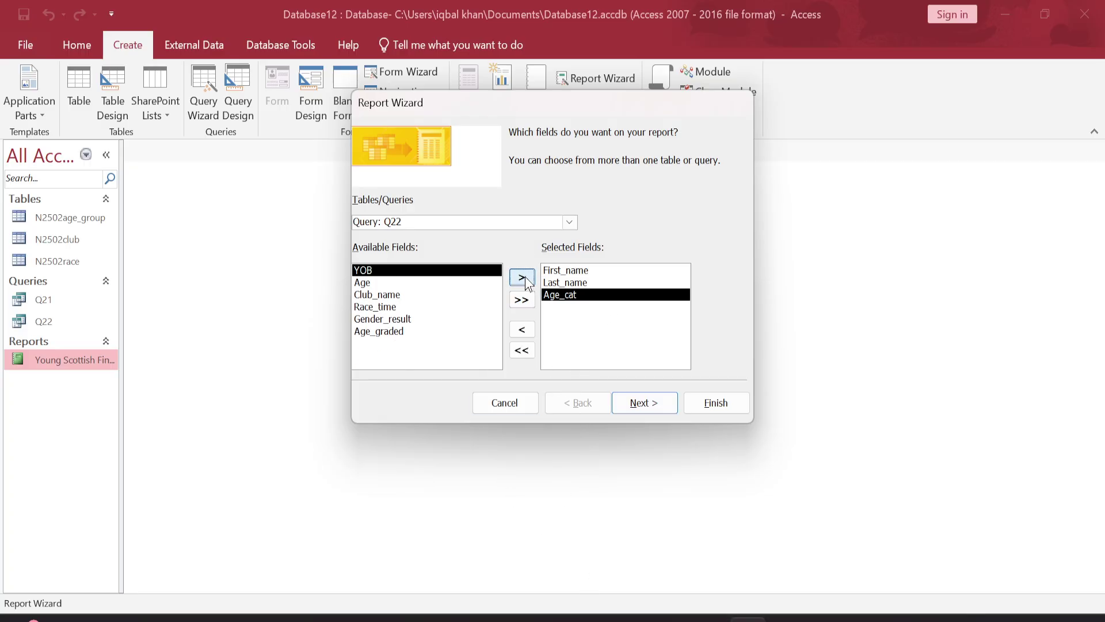
pyautogui.click(525, 281)
pyautogui.click(525, 280)
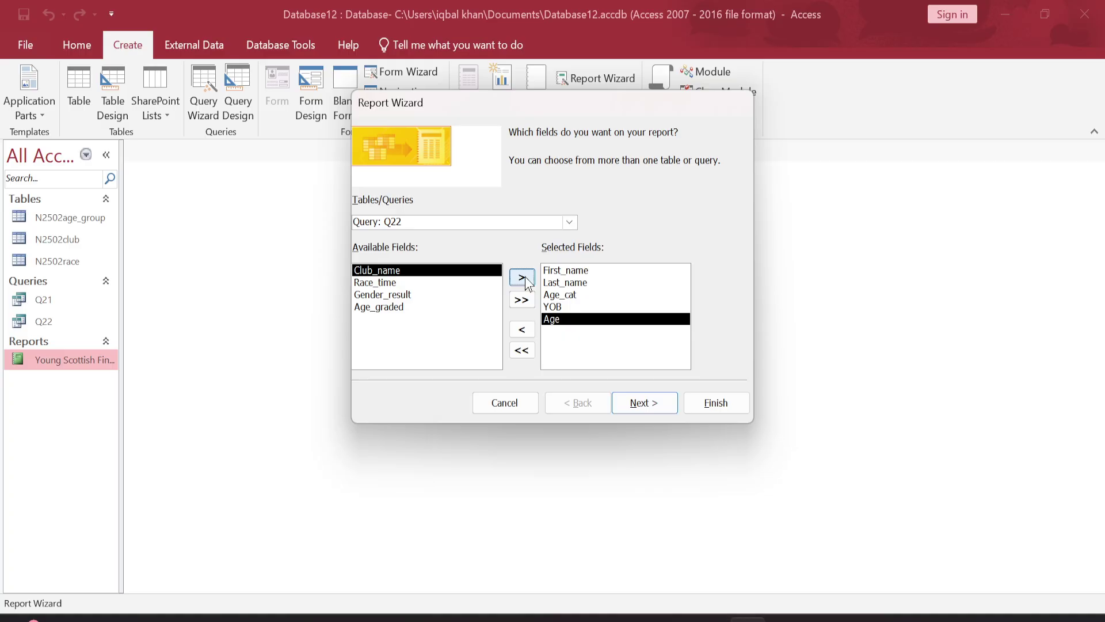
pyautogui.click(525, 281)
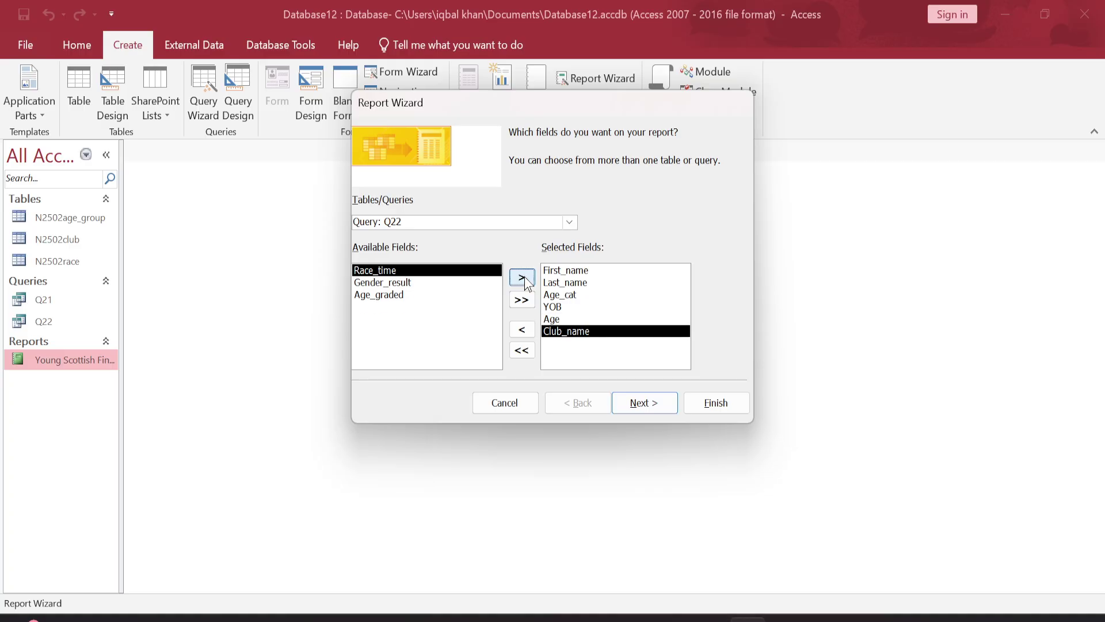
pyautogui.click(525, 280)
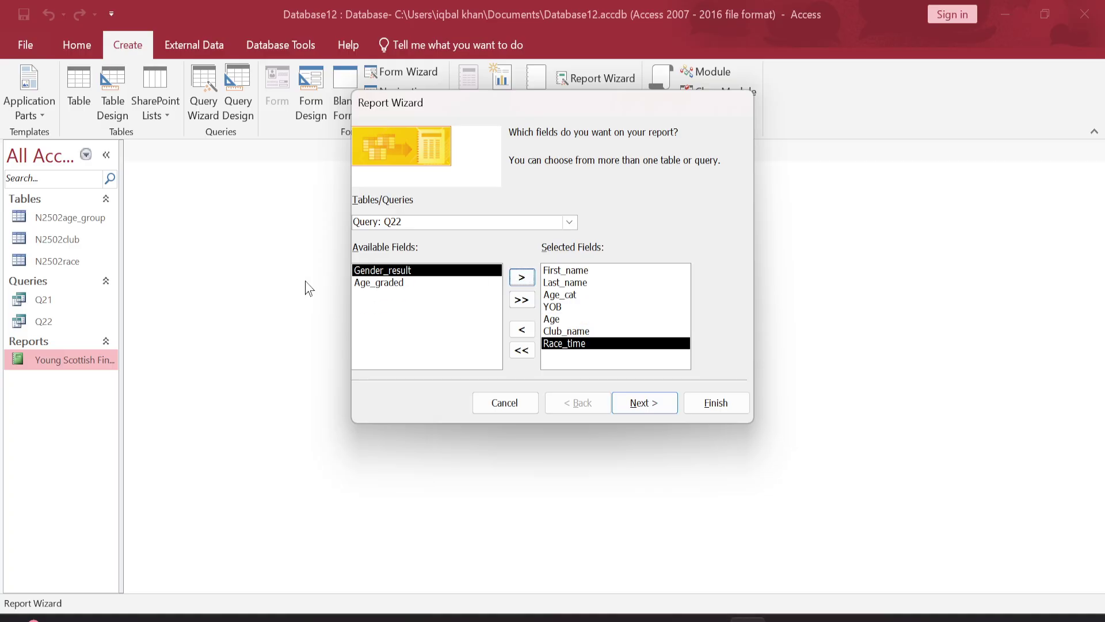
pyautogui.click(373, 283)
pyautogui.click(521, 278)
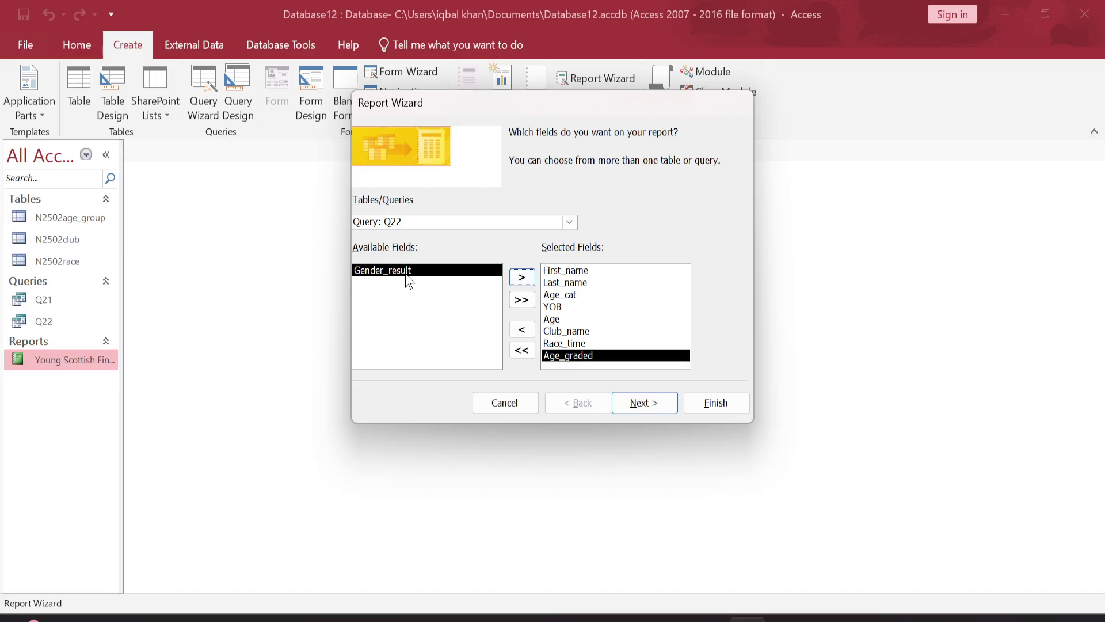
pyautogui.click(407, 276)
pyautogui.click(522, 278)
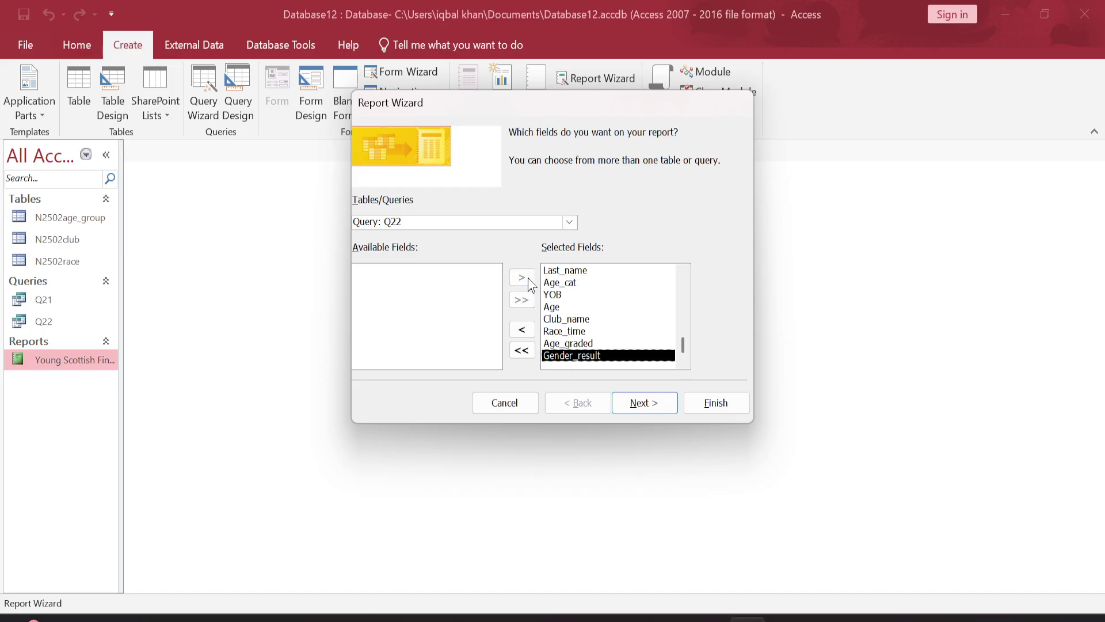
# Step: Keep the data viewed by N2502race and continue without grouping levels, checking the question paper's grouping requirement
pyautogui.click(645, 404)
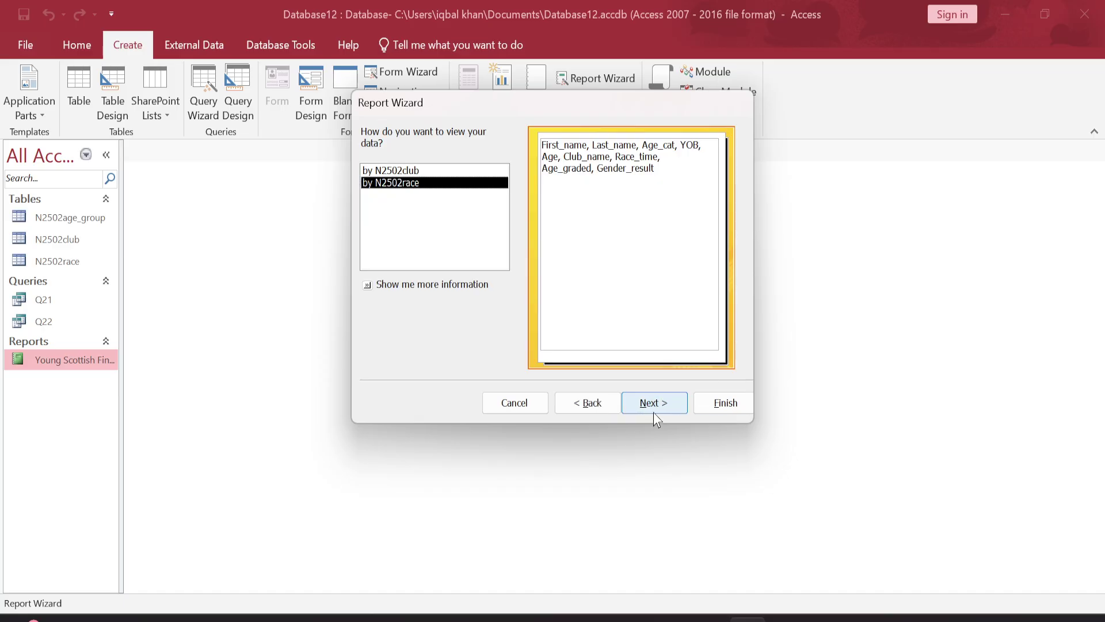
pyautogui.click(660, 404)
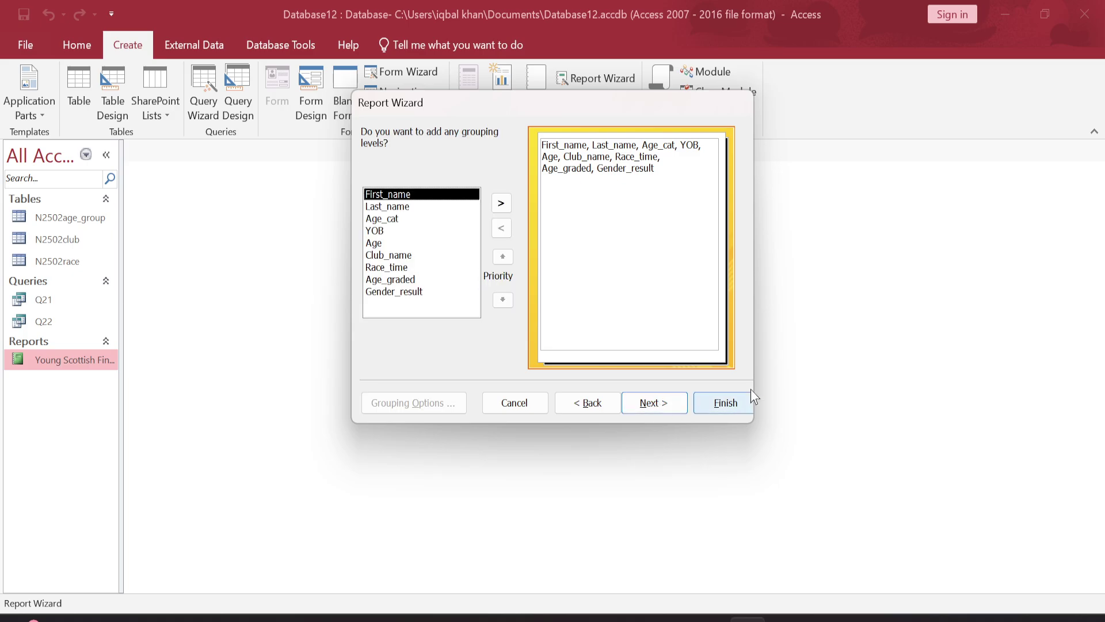
pyautogui.click(633, 618)
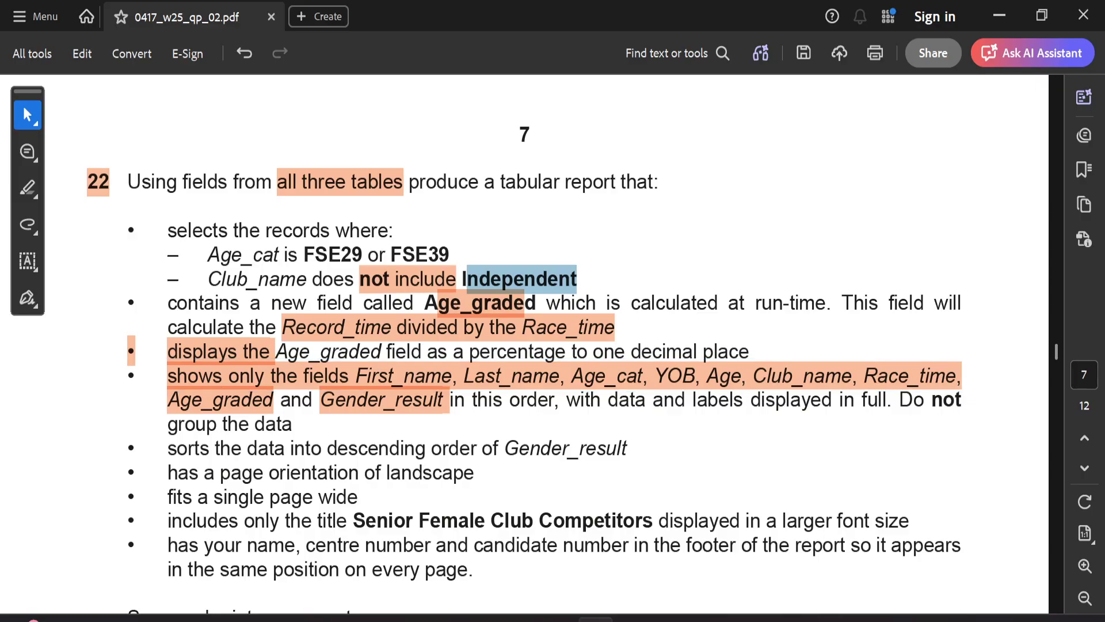
pyautogui.hotkey('alt', 'Tab')
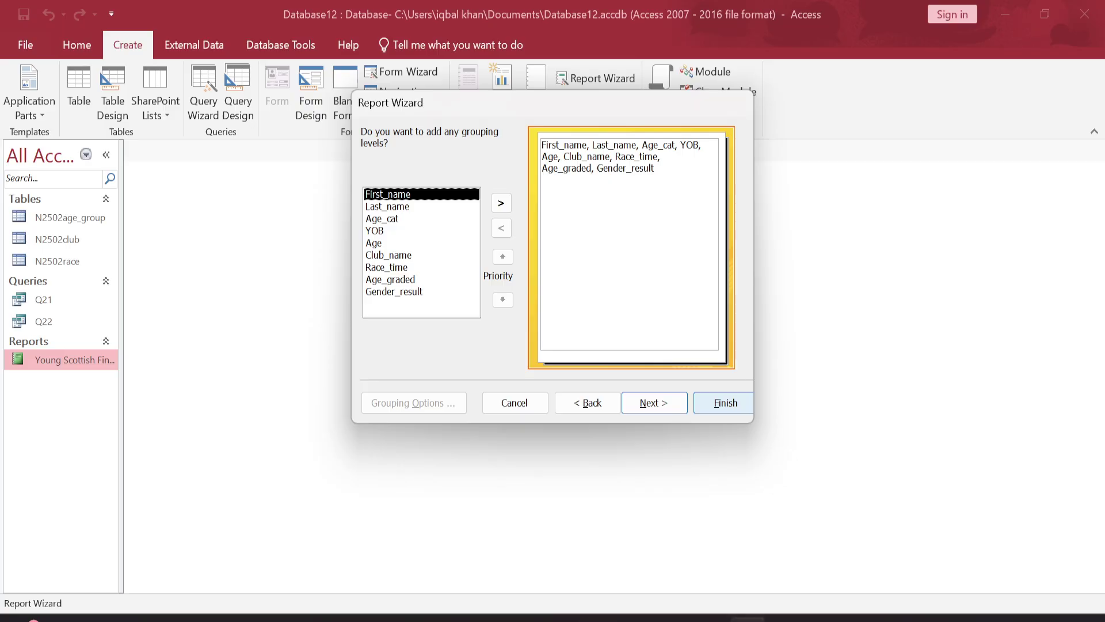
pyautogui.click(648, 402)
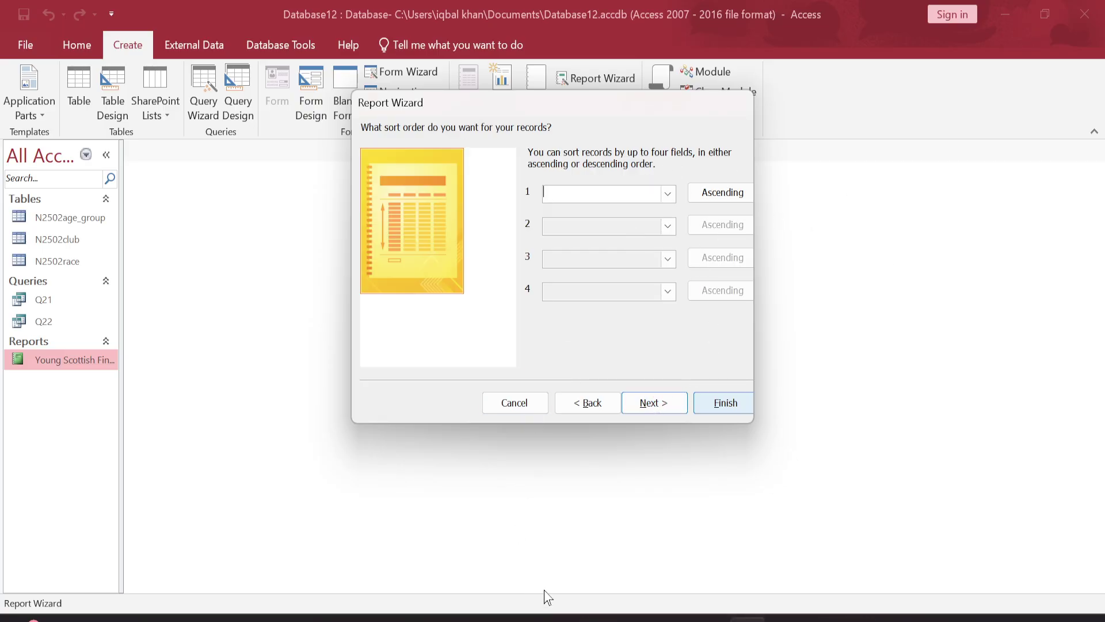
# Step: Highlight the Gender_result sort field in question 22 of the question paper, and return to the Report Wizard
pyautogui.click(596, 618)
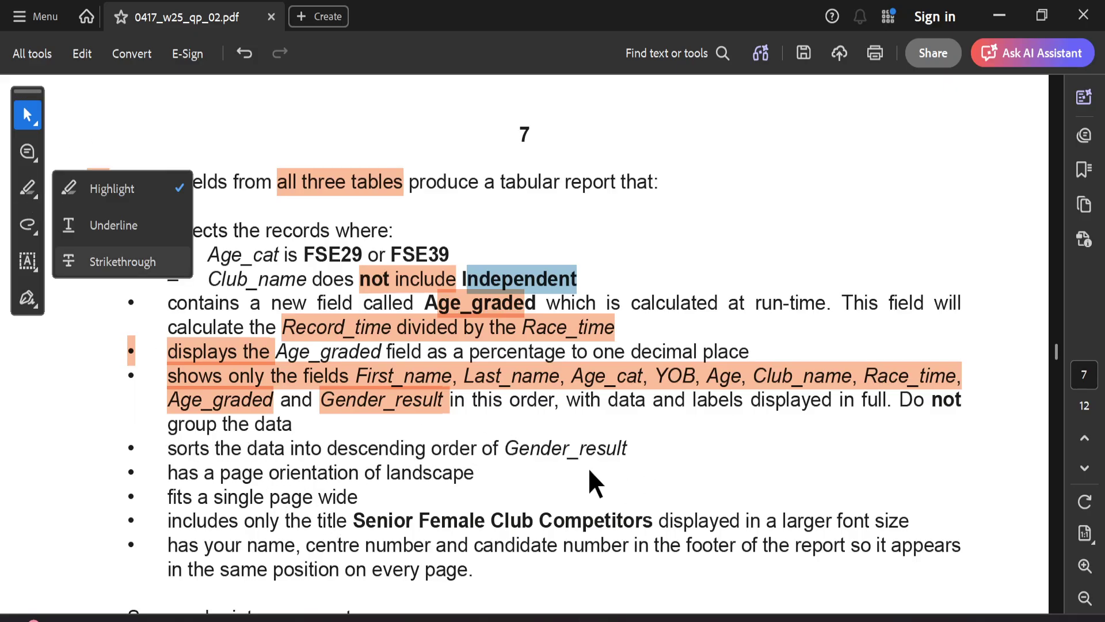
pyautogui.moveTo(518, 447); pyautogui.dragTo(627, 447)
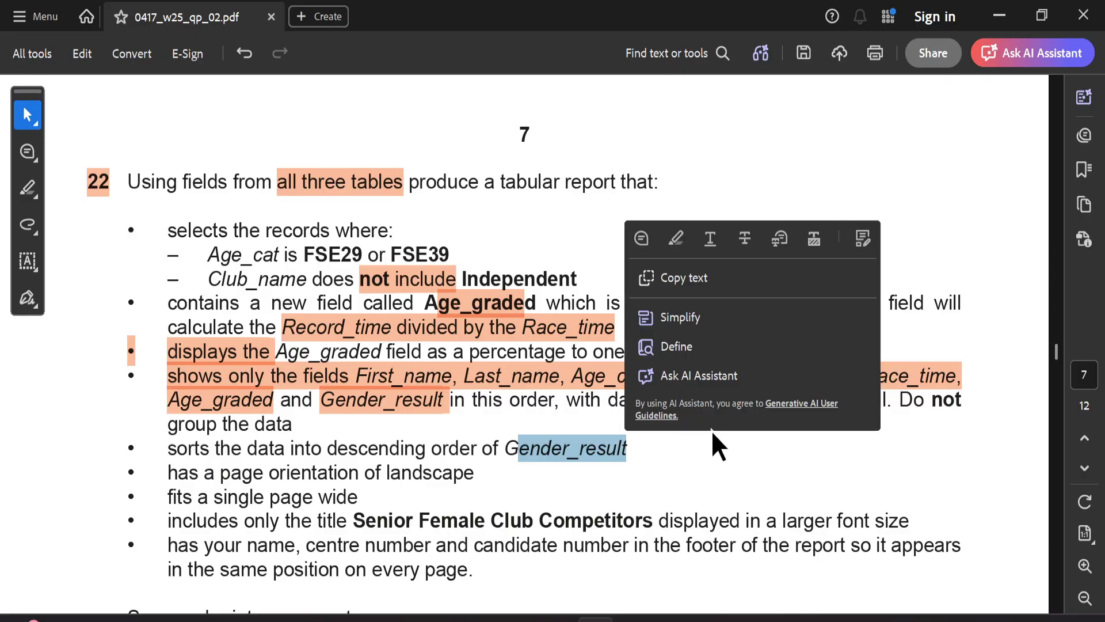
pyautogui.click(677, 239)
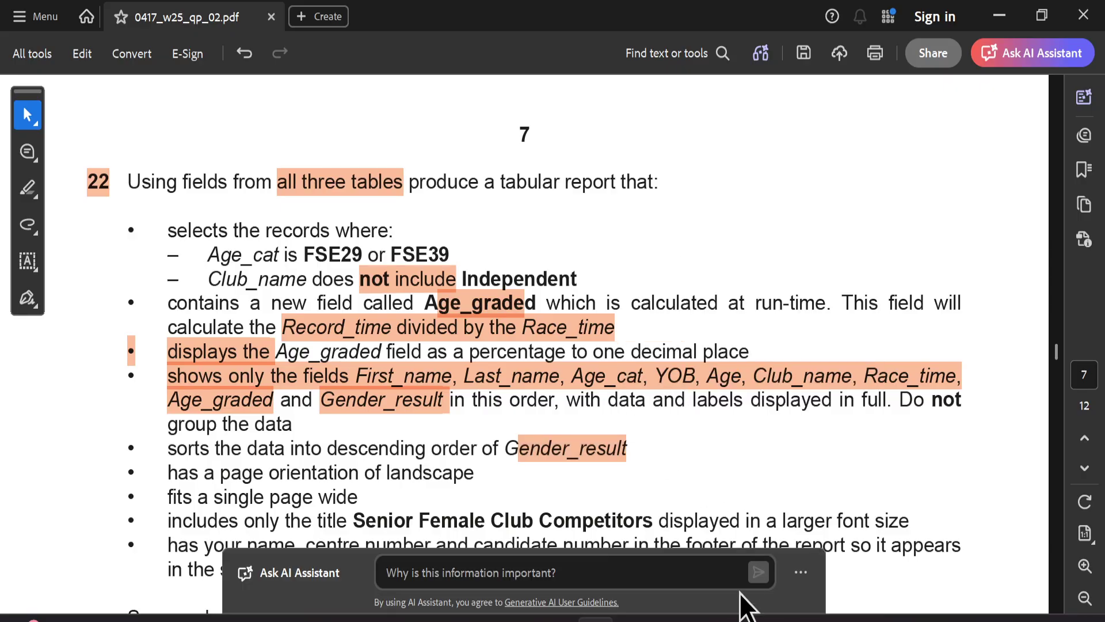
pyautogui.click(745, 618)
# Step: Sort the report records by Gender_result in descending order and continue to the layout options
pyautogui.click(668, 194)
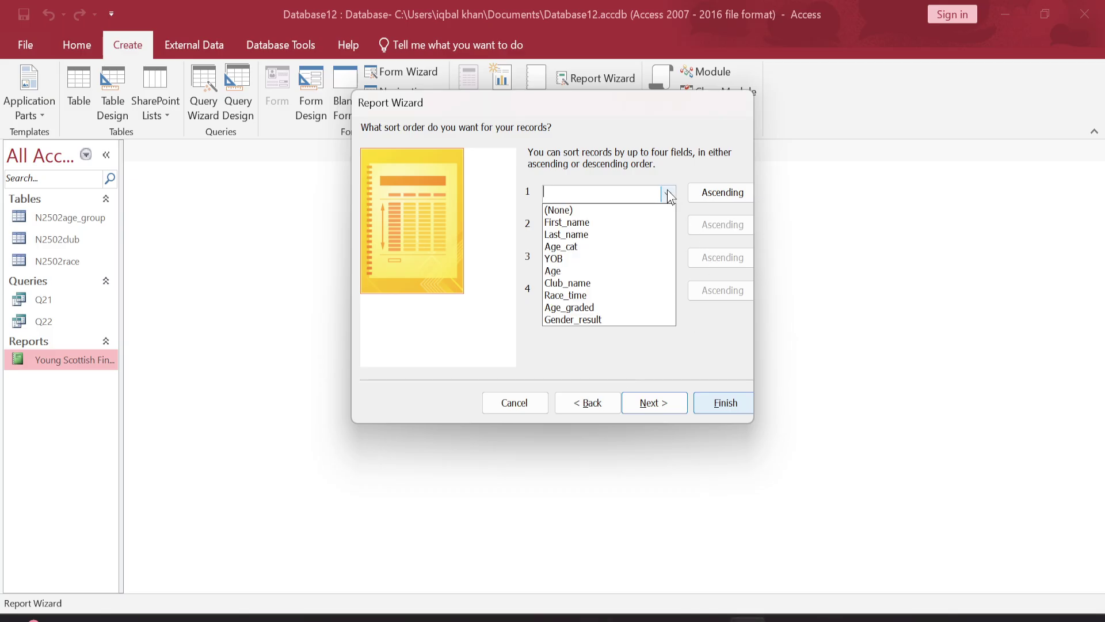
pyautogui.click(613, 317)
pyautogui.click(720, 192)
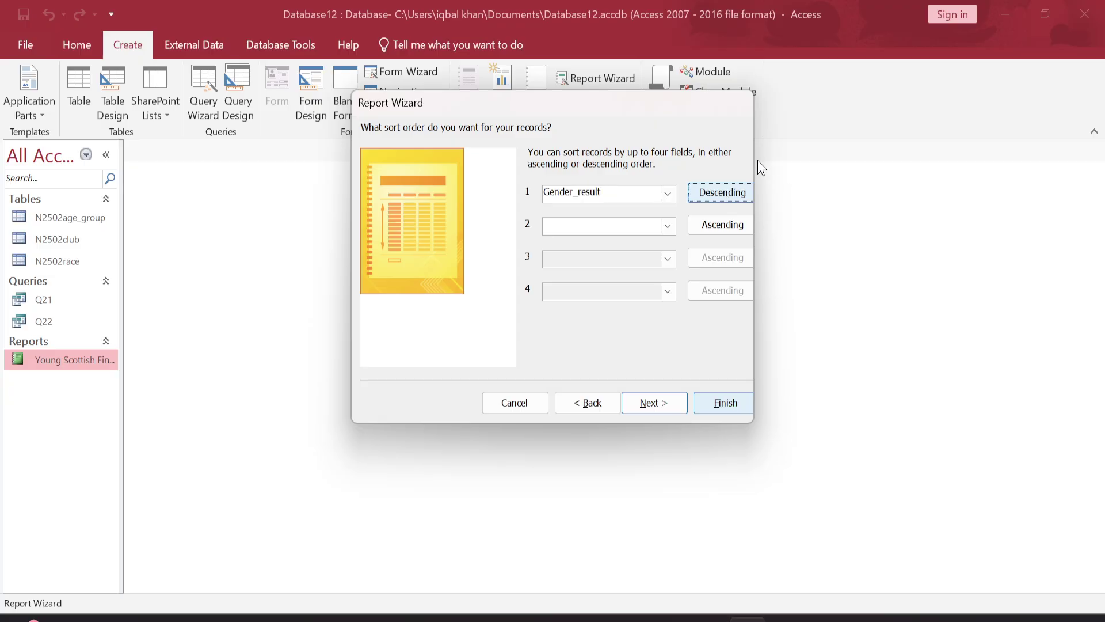
pyautogui.click(659, 404)
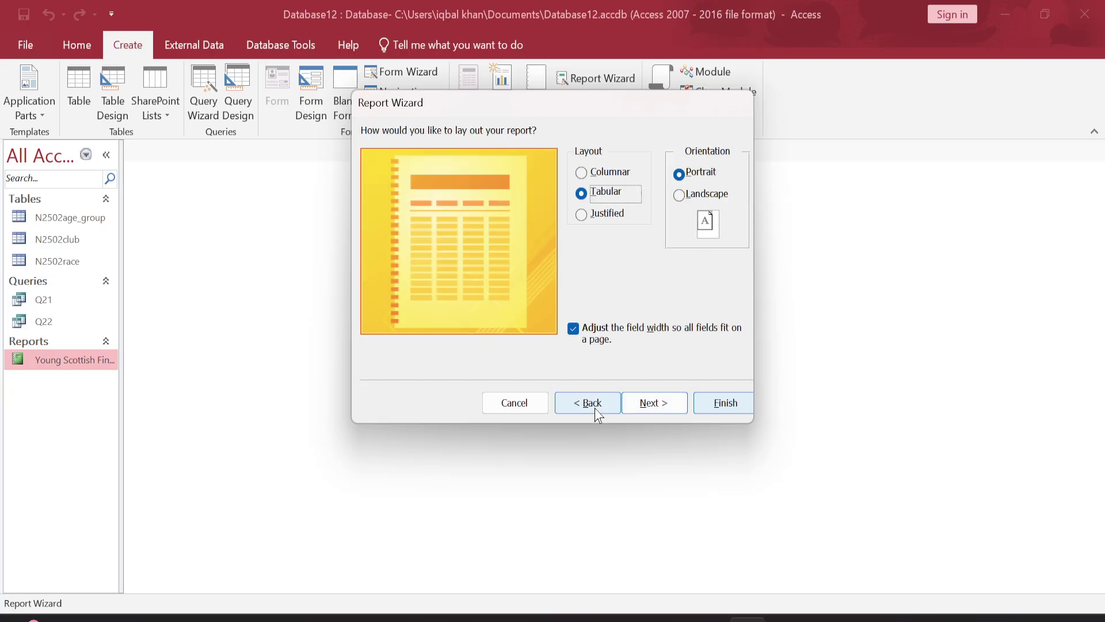
# Step: Highlight the landscape orientation and single-page-width requirements in the question paper, and return to the Report Wizard
pyautogui.click(596, 619)
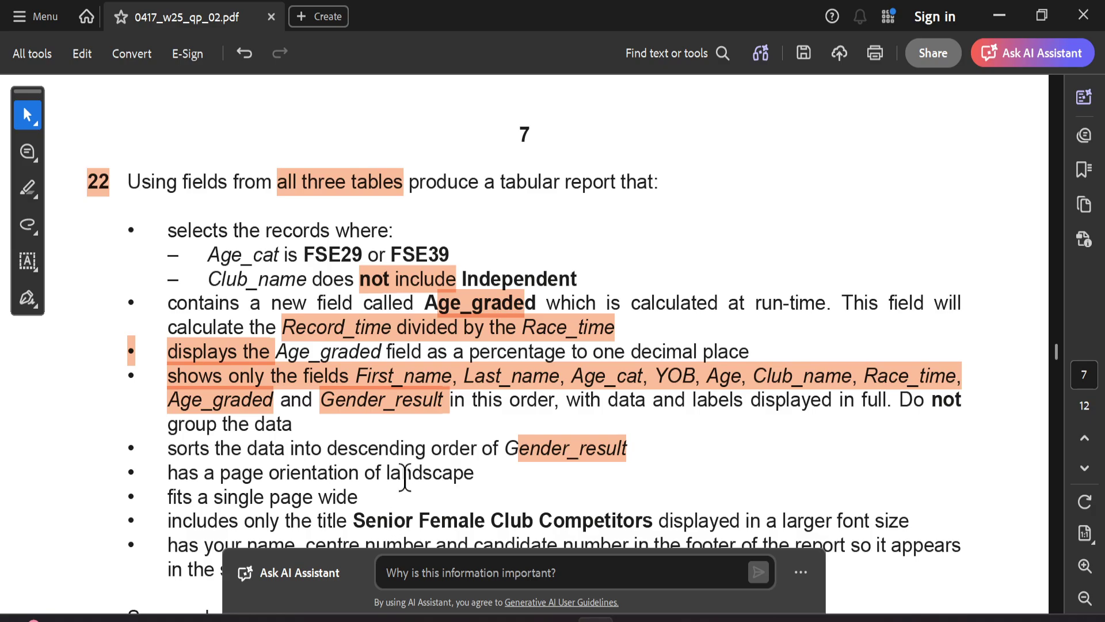
pyautogui.scroll(-1, 403, 475)
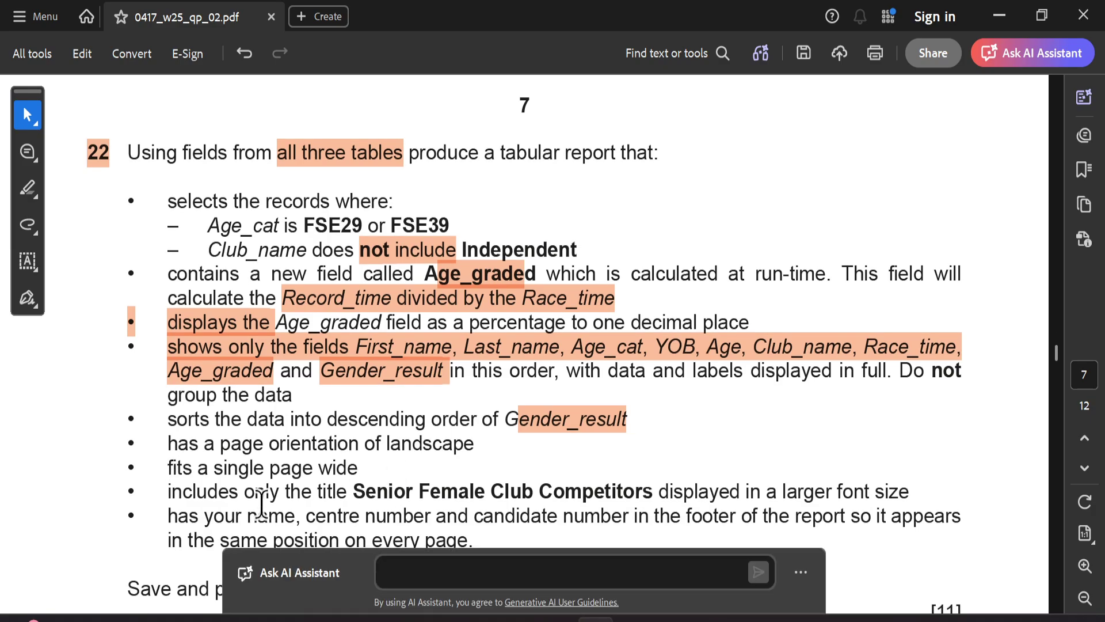
pyautogui.moveTo(172, 468); pyautogui.dragTo(369, 455)
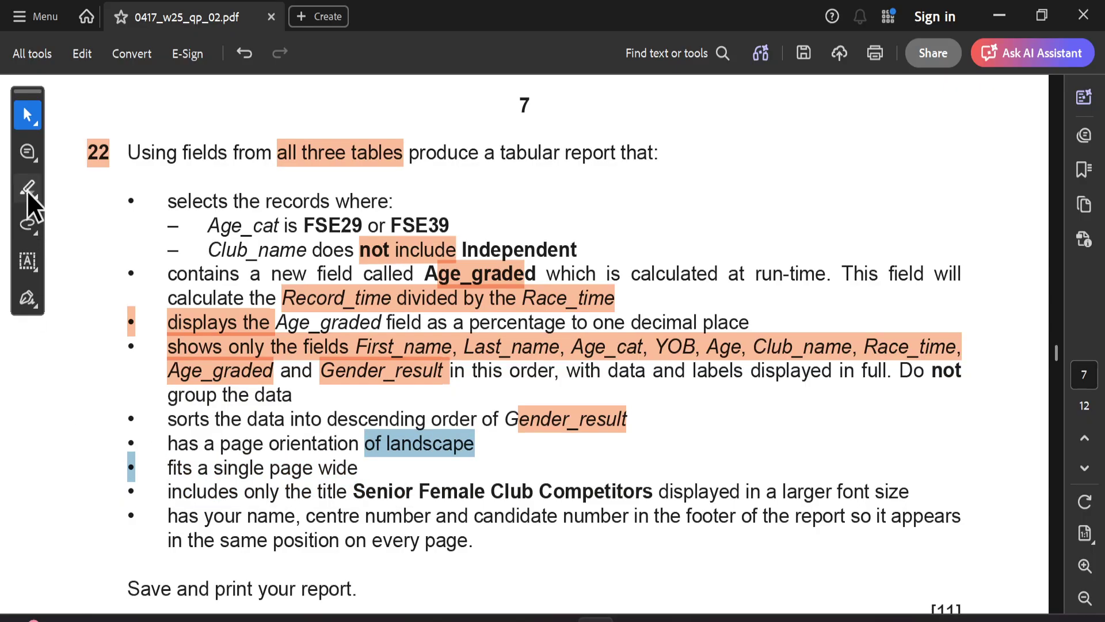
pyautogui.moveTo(169, 443); pyautogui.dragTo(364, 469)
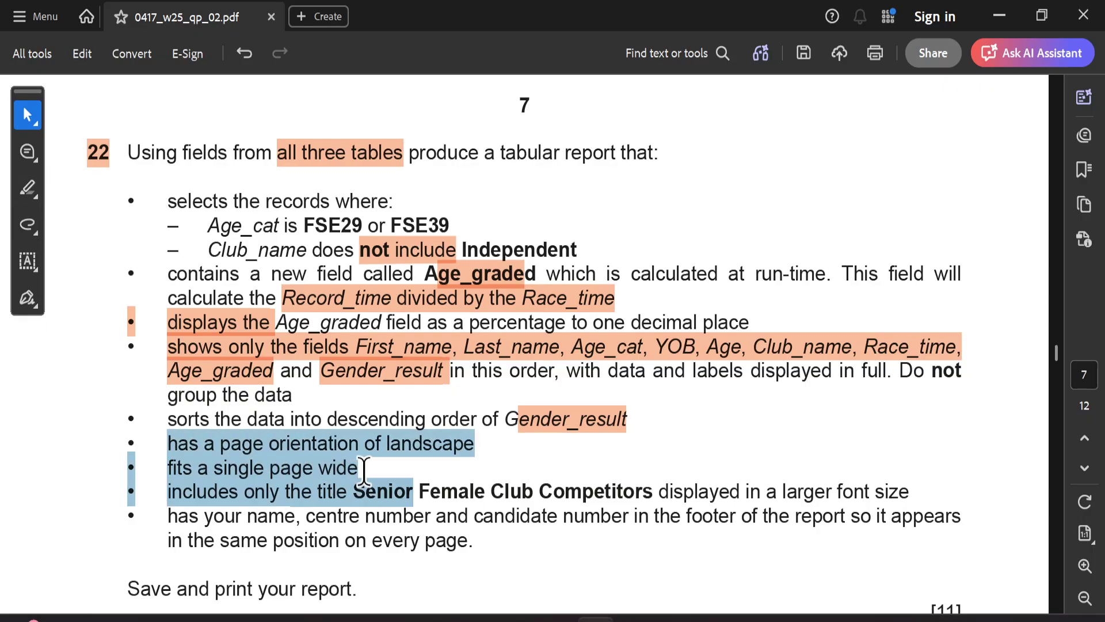
pyautogui.click(417, 233)
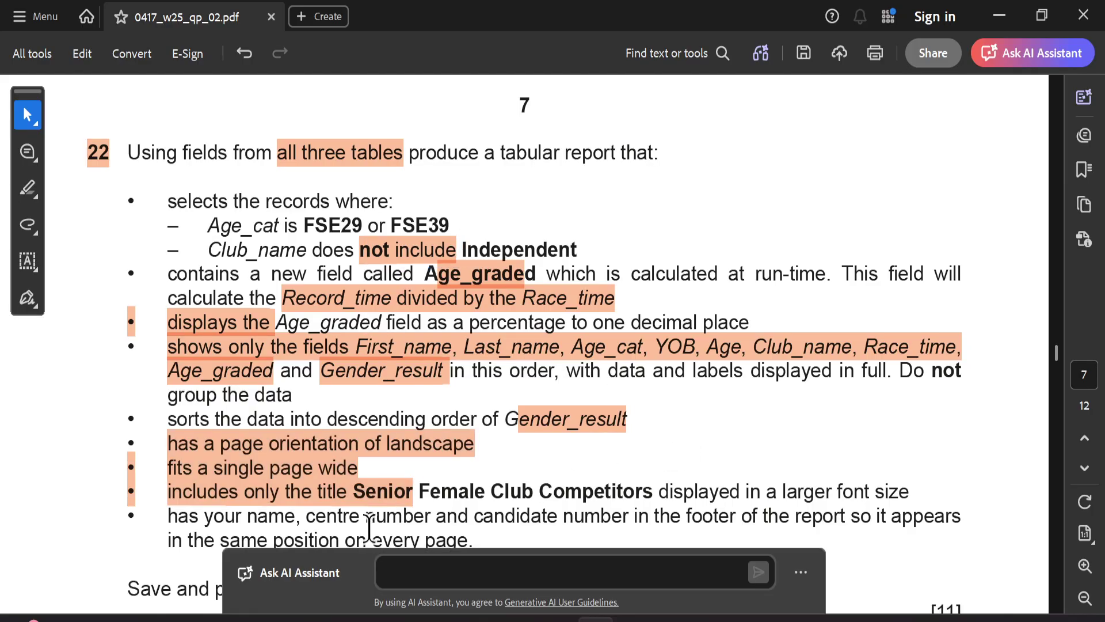
pyautogui.hotkey('alt', 'Tab')
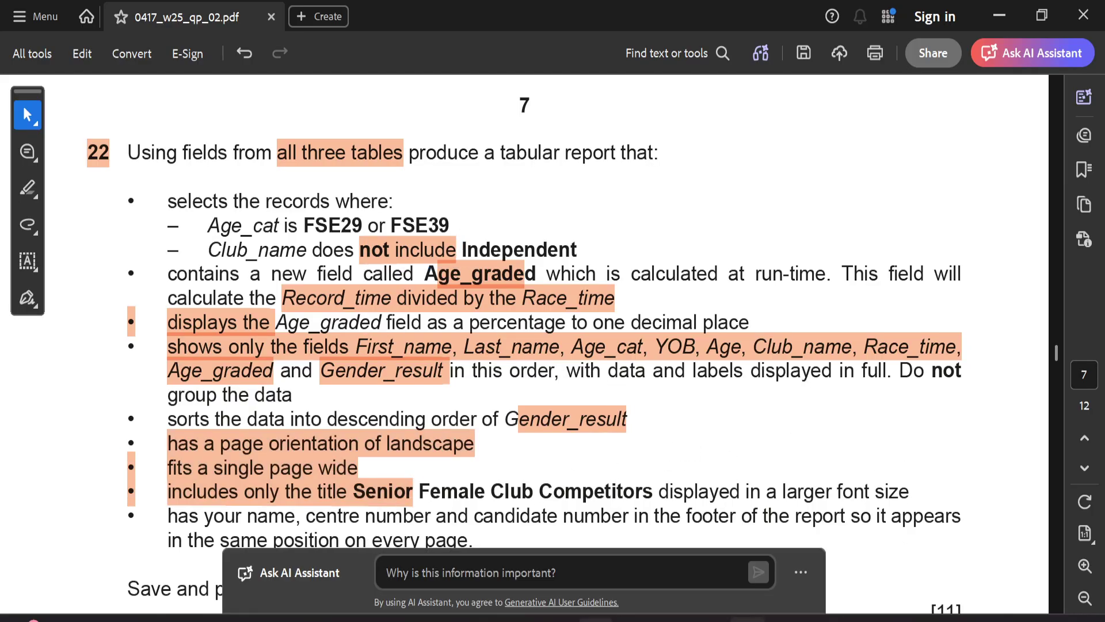
# Step: Set the tabular report to landscape orientation and choose to modify the report's design on finishing
pyautogui.click(680, 195)
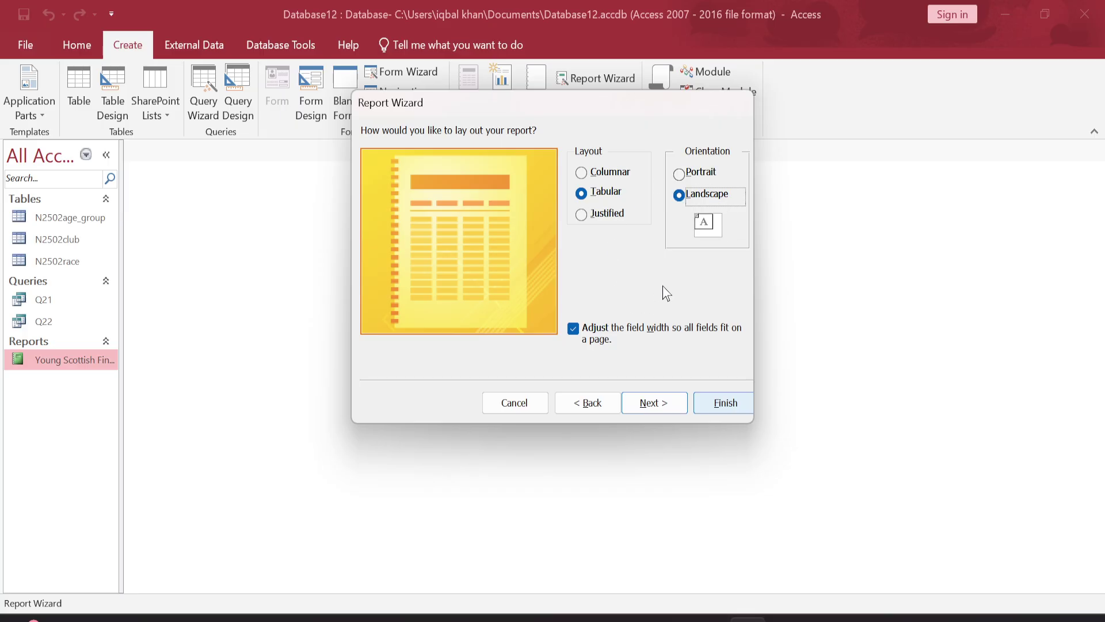
pyautogui.click(656, 398)
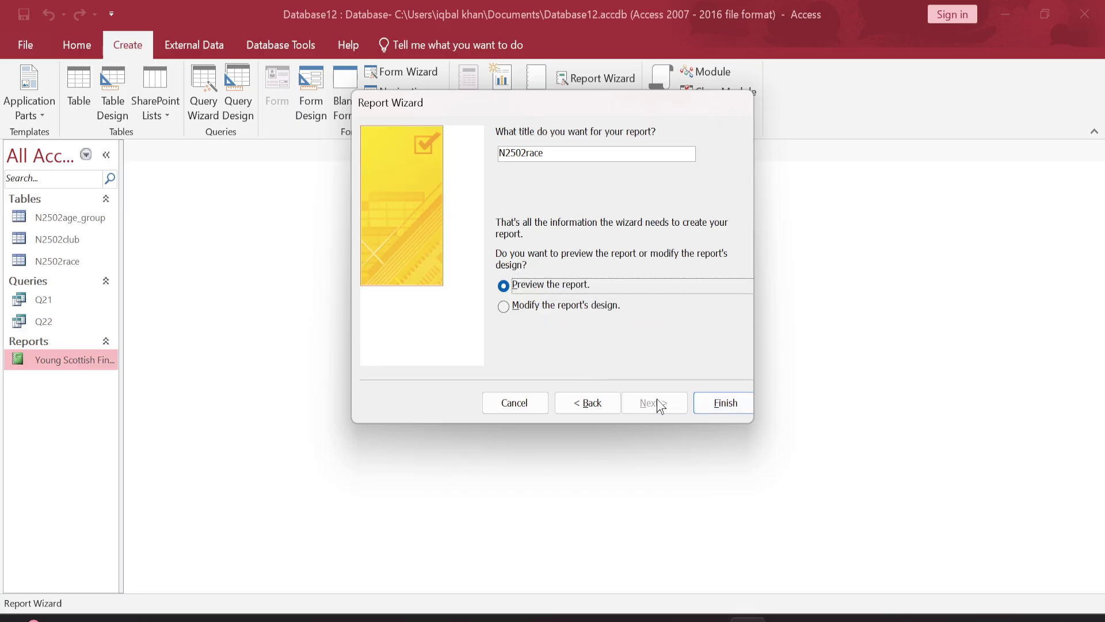
pyautogui.click(545, 315)
# Step: Clear the default report title, and delete the highlight over the orientation, page-width and title requirements in the question paper
pyautogui.doubleClick(541, 153)
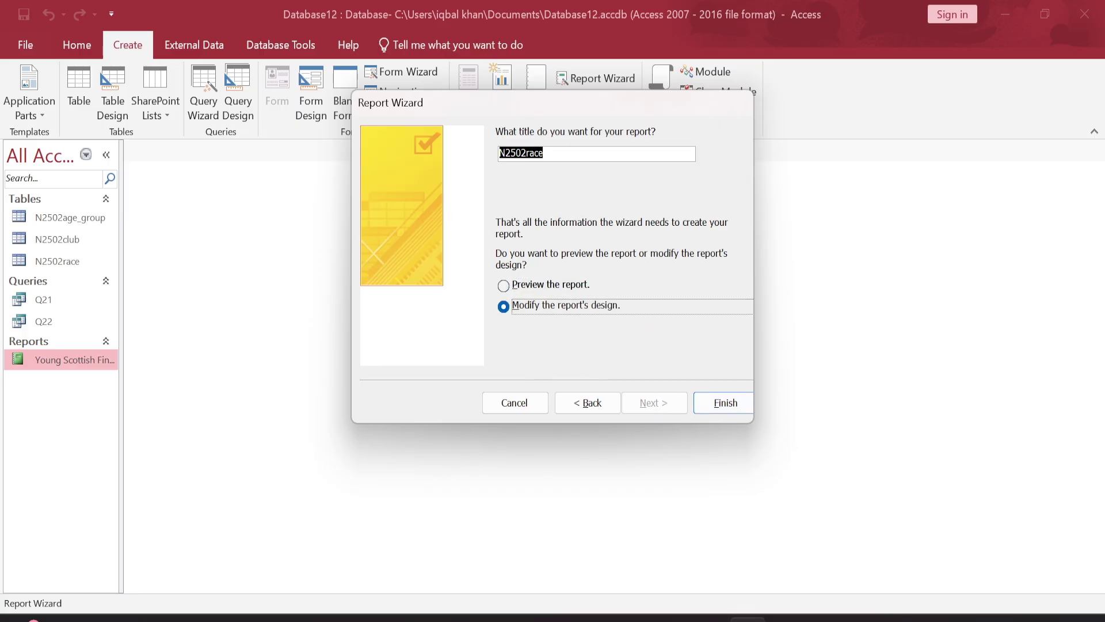
pyautogui.press('BackSpace')
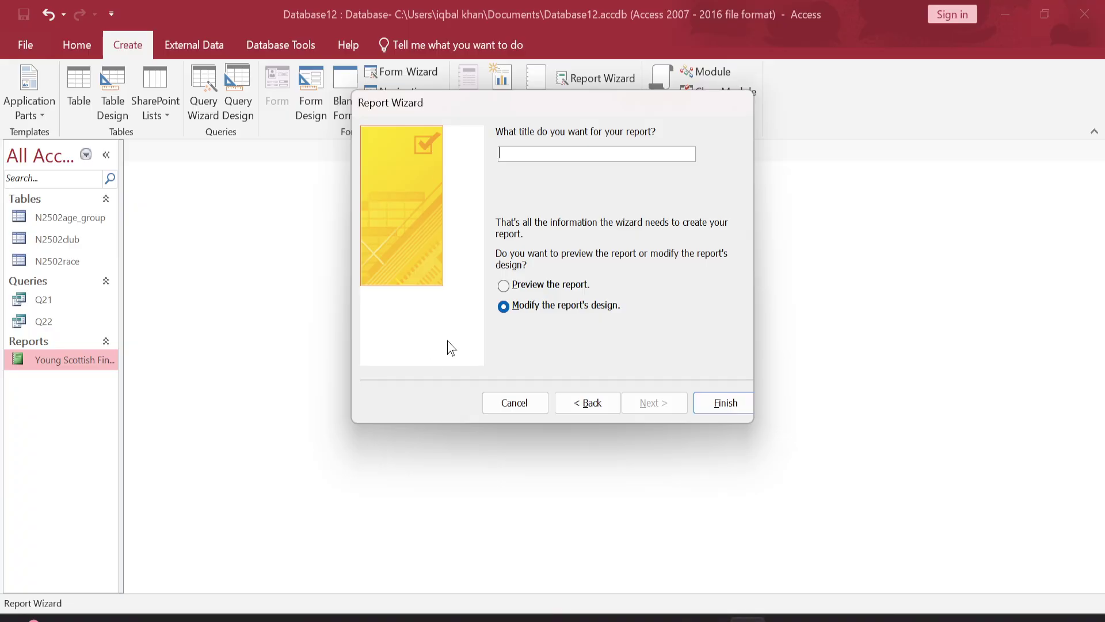
pyautogui.hotkey('alt', 'Tab')
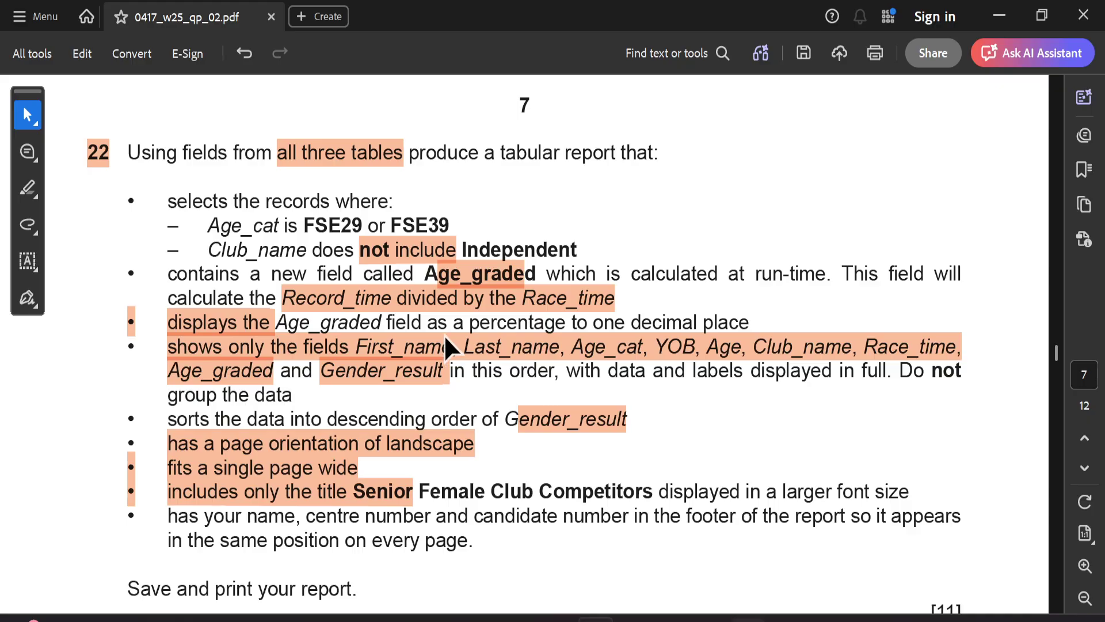
pyautogui.rightClick(303, 498)
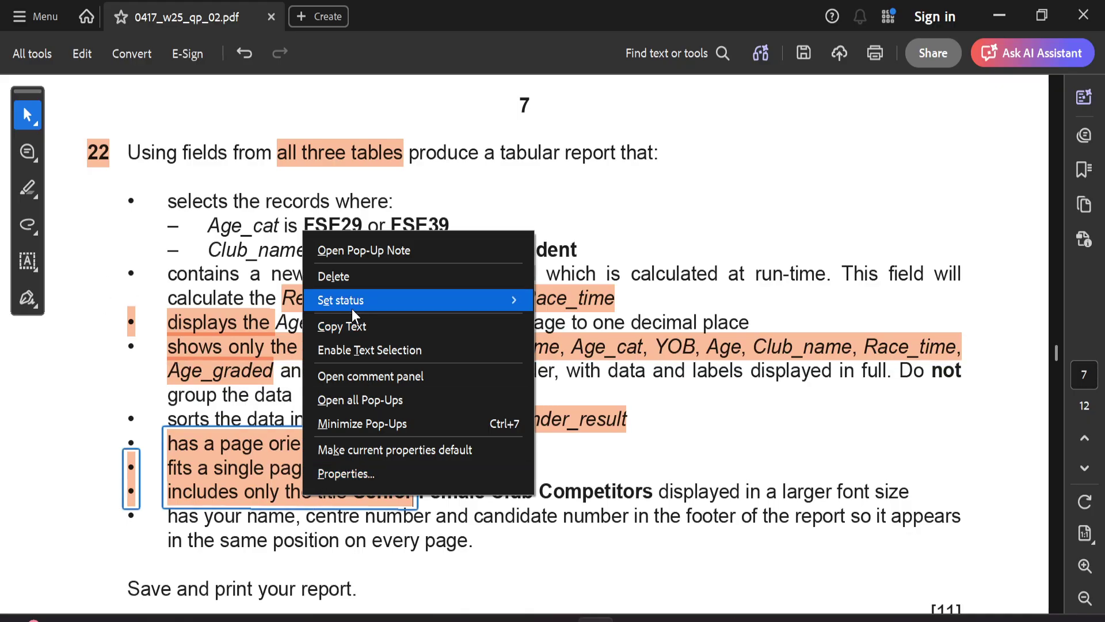
pyautogui.click(359, 278)
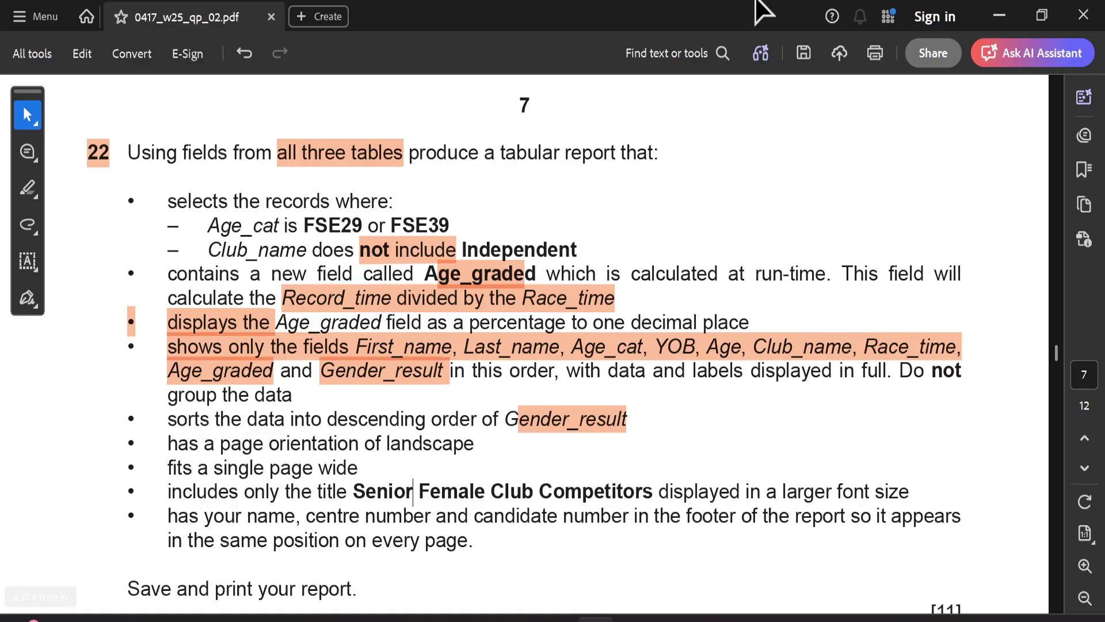
# Step: Copy "Senior Female Club Competitors" from the question paper as the report title and finish the wizard
pyautogui.moveTo(656, 486); pyautogui.dragTo(364, 491)
pyautogui.hotkey('ctrl', 'c')
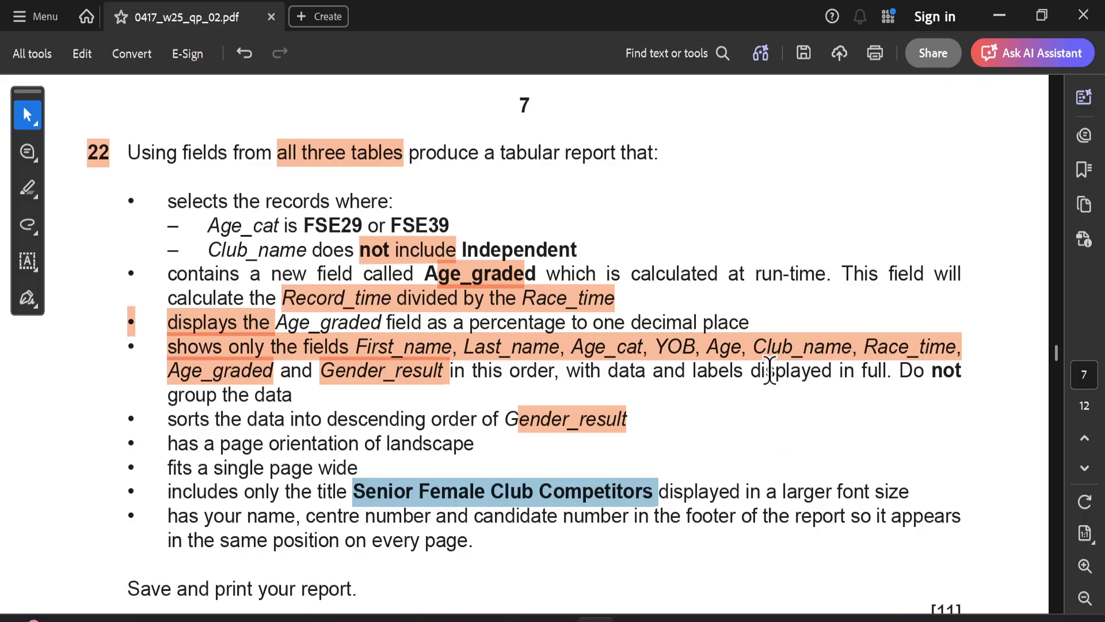
pyautogui.hotkey('alt', 'Tab')
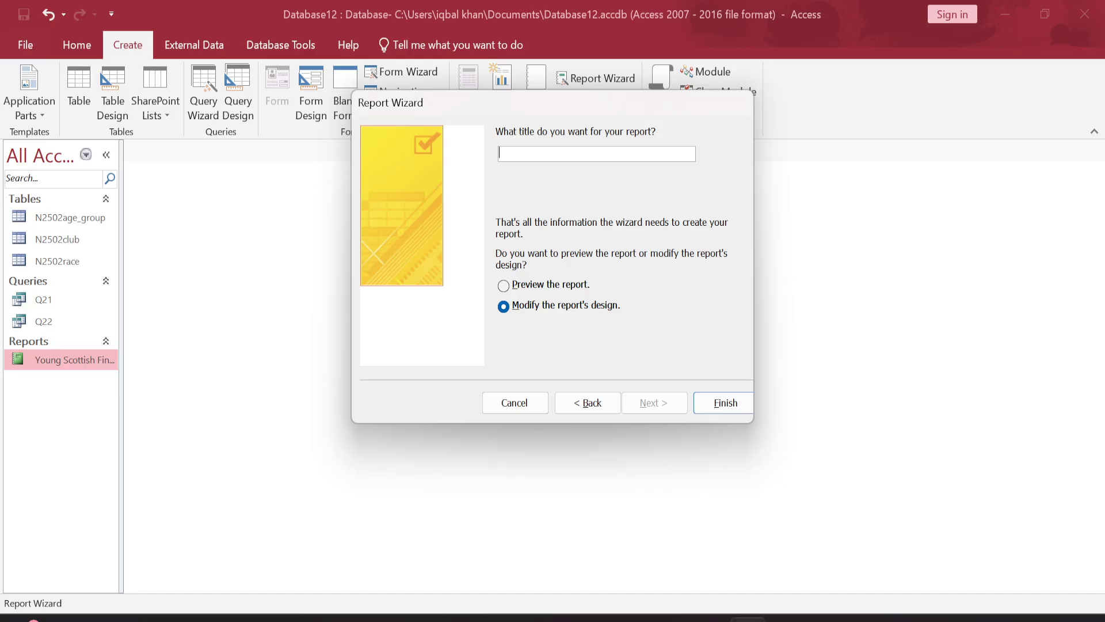
pyautogui.hotkey('ctrl', 'v')
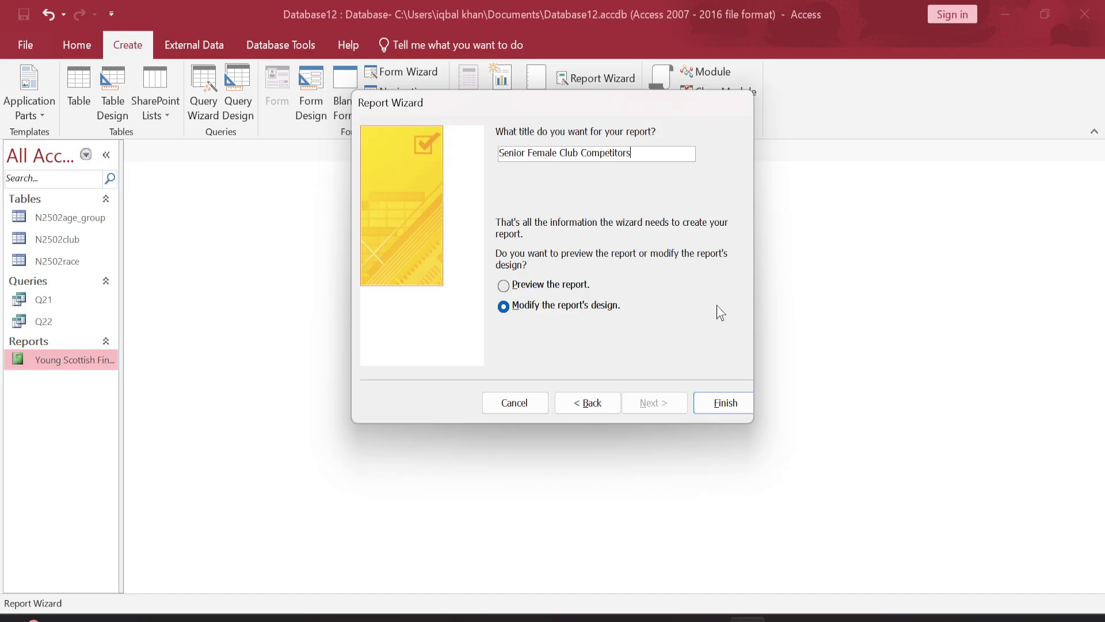
pyautogui.click(723, 402)
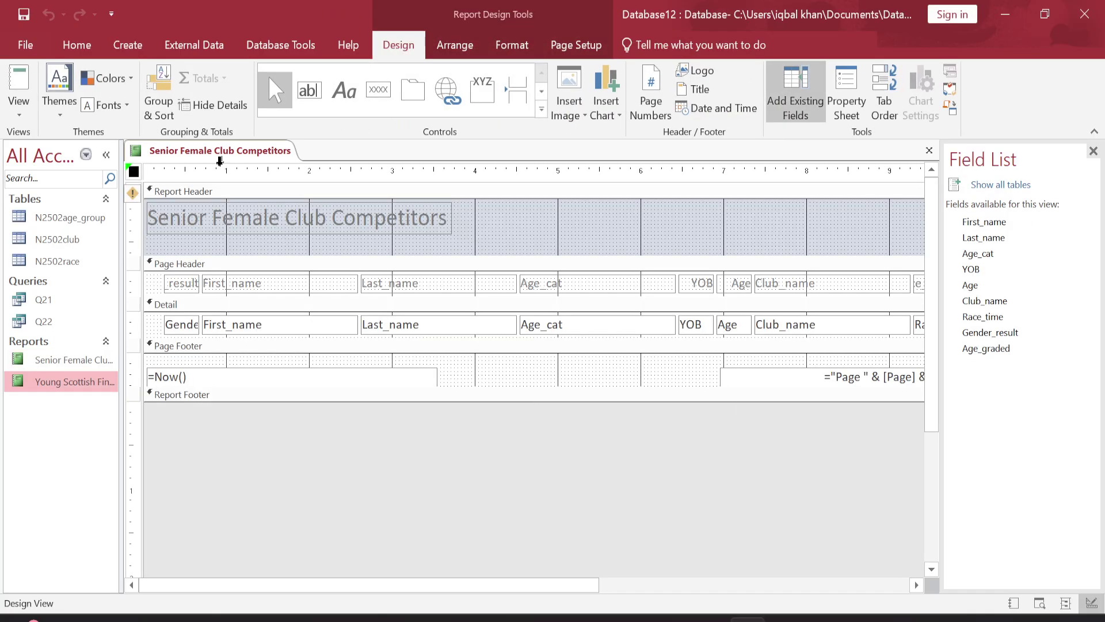
# Step: Highlight "footer of the report so it appears" in the question paper, review the remaining requirements, and return to the report
pyautogui.hotkey('alt', 'Tab')
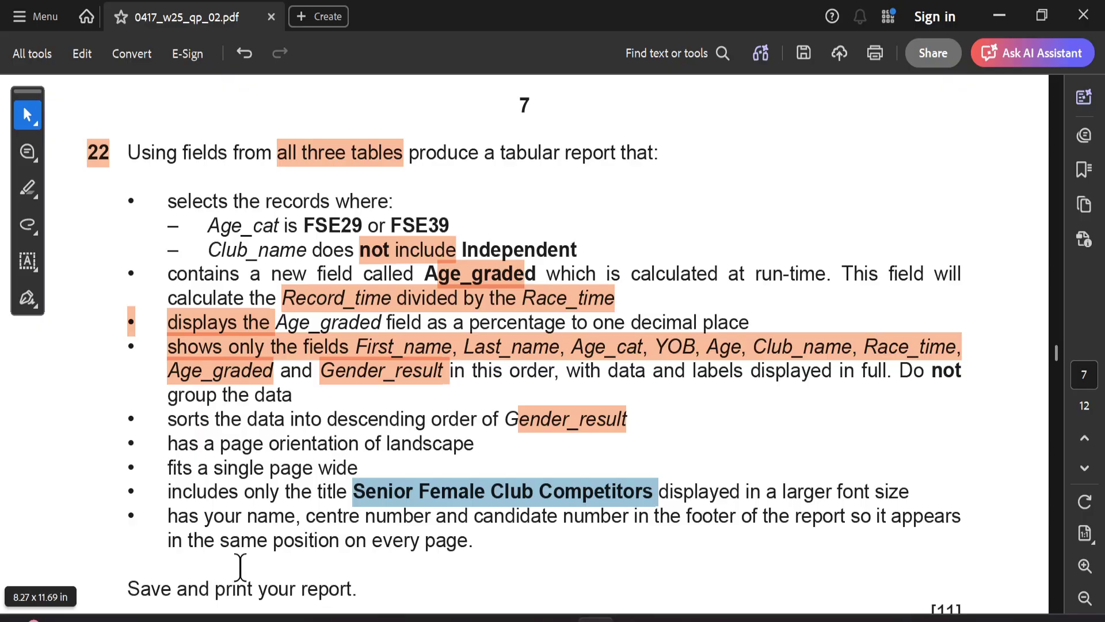
pyautogui.moveTo(687, 516); pyautogui.dragTo(932, 523)
pyautogui.click(846, 306)
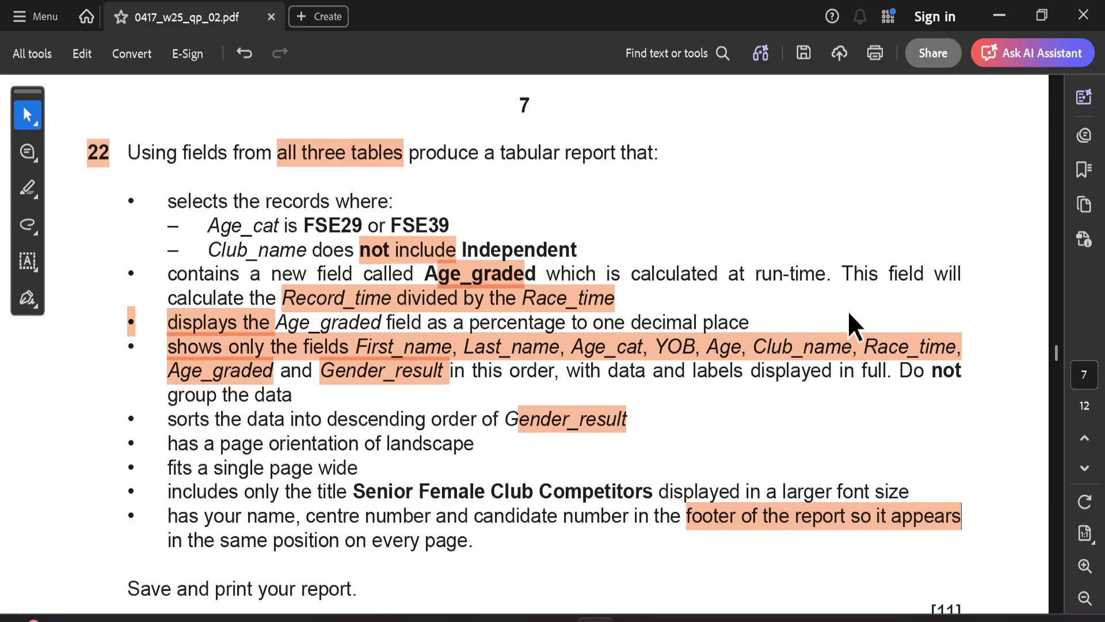
pyautogui.click(710, 491)
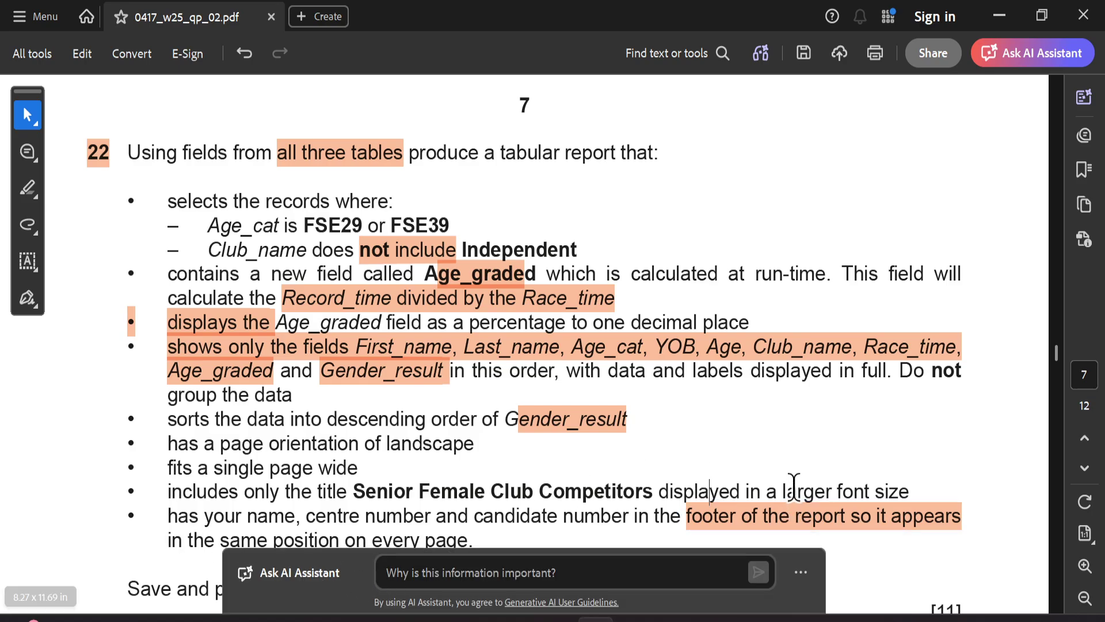
pyautogui.scroll(-1, 549, 525)
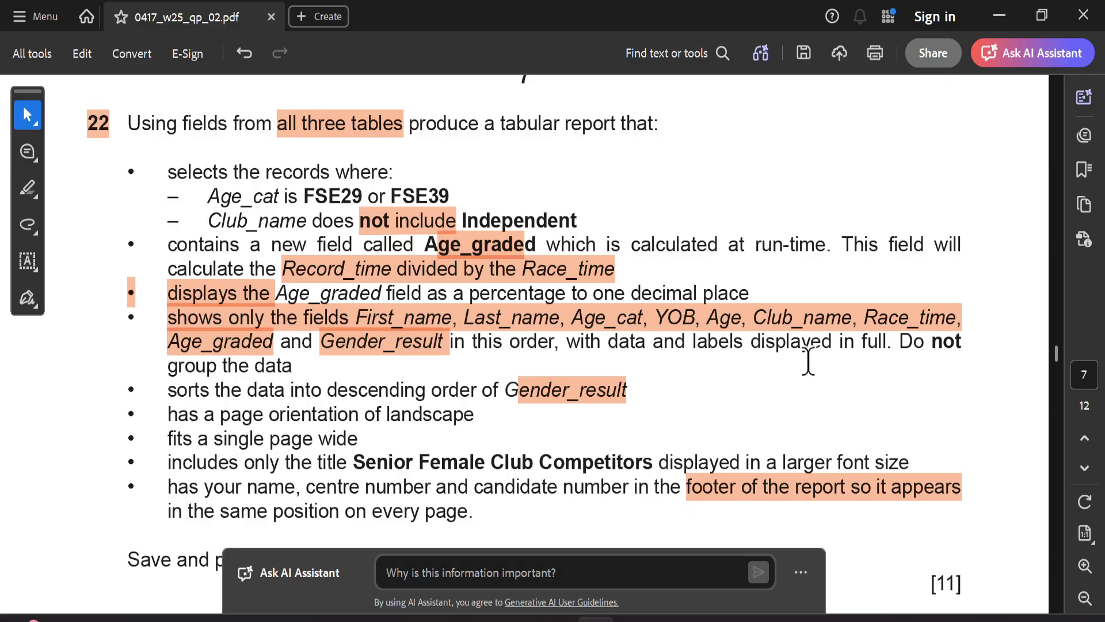
pyautogui.hotkey('alt', 'Tab')
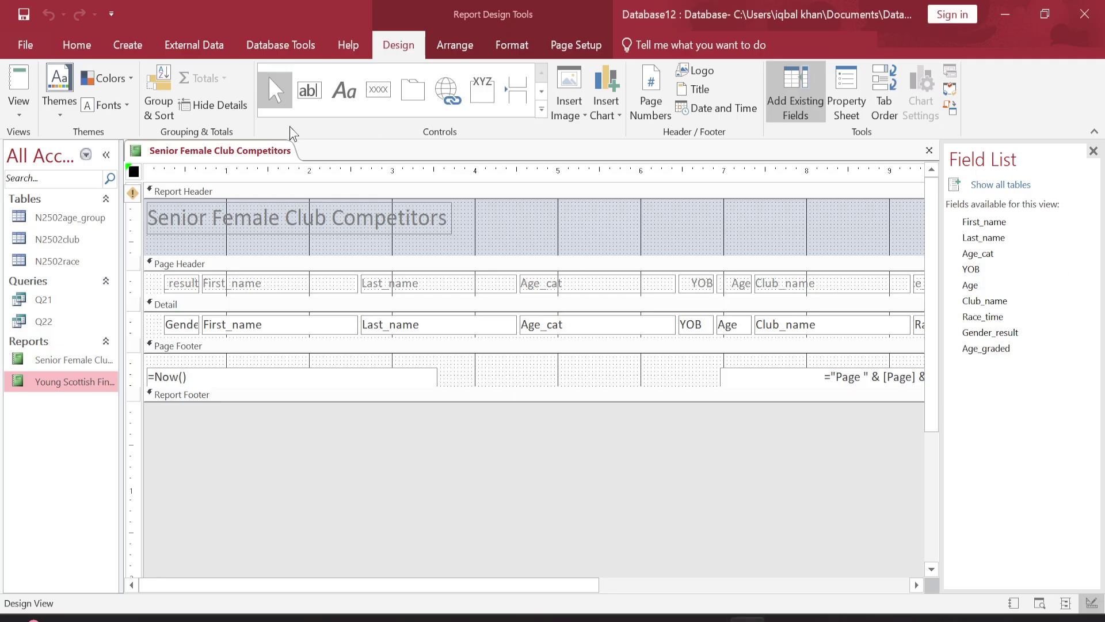
# Step: Open the Senior Female Club Competitors report and switch it to Layout View
pyautogui.rightClick(69, 384)
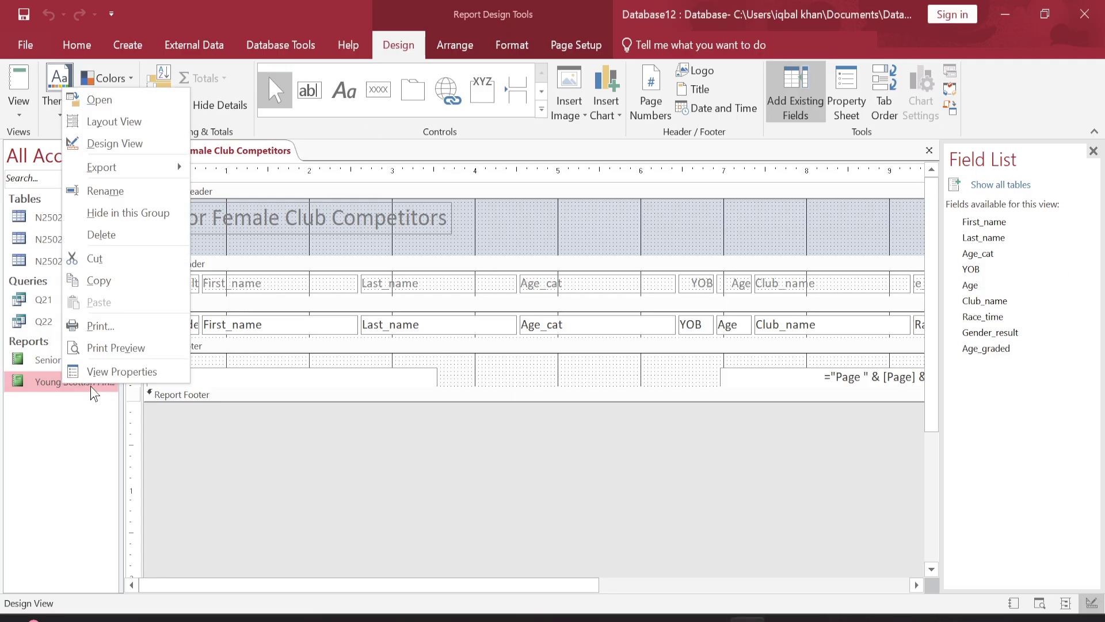
pyautogui.click(38, 368)
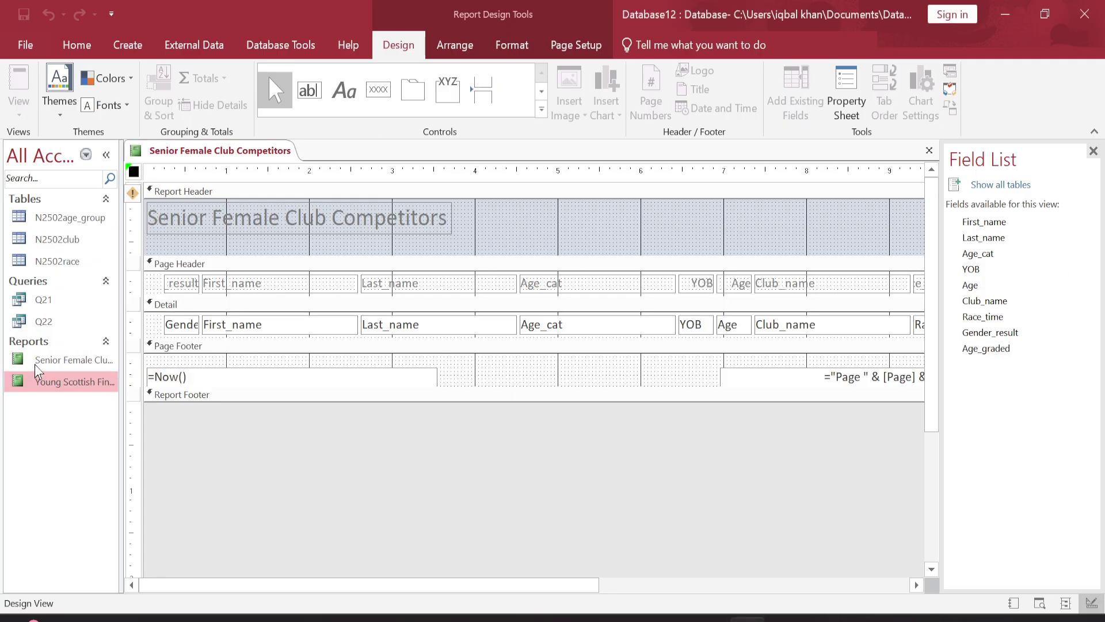
pyautogui.doubleClick(67, 360)
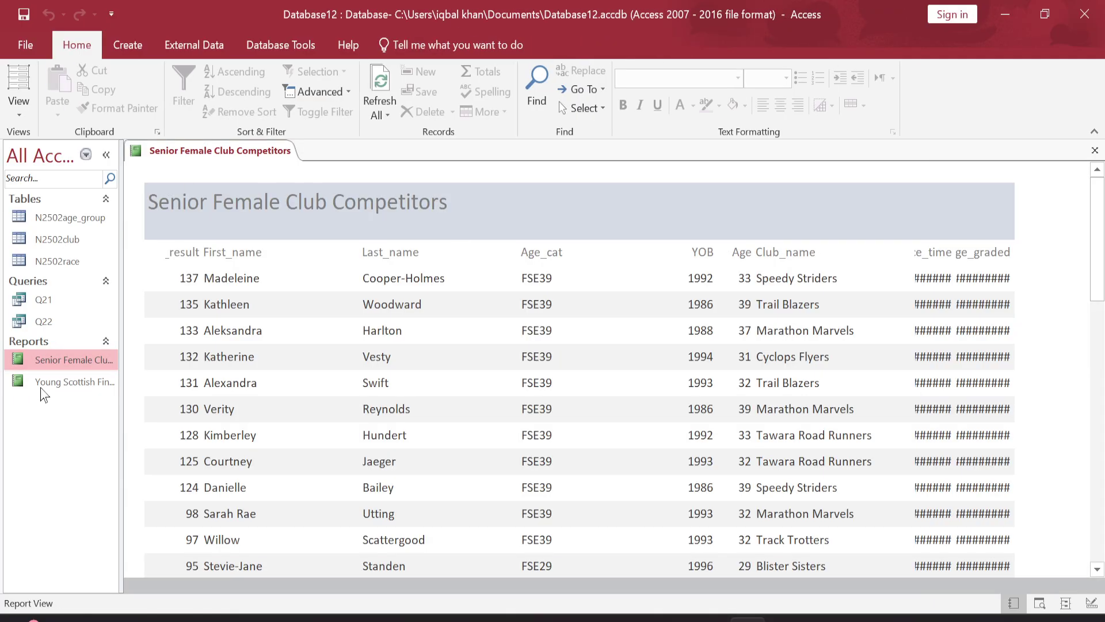
pyautogui.rightClick(75, 361)
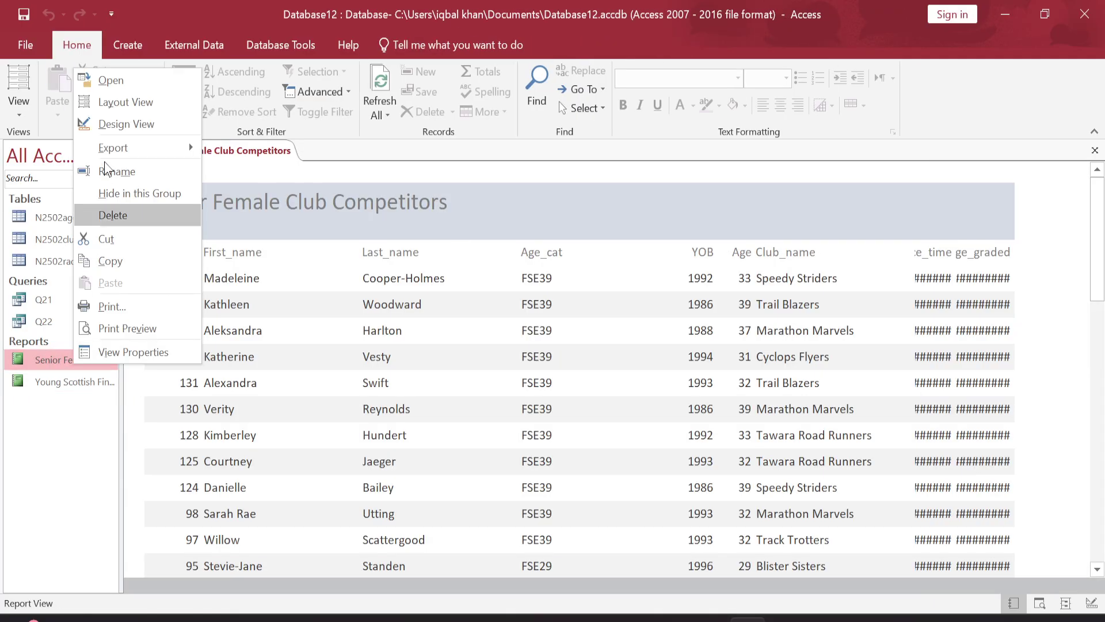
pyautogui.click(125, 101)
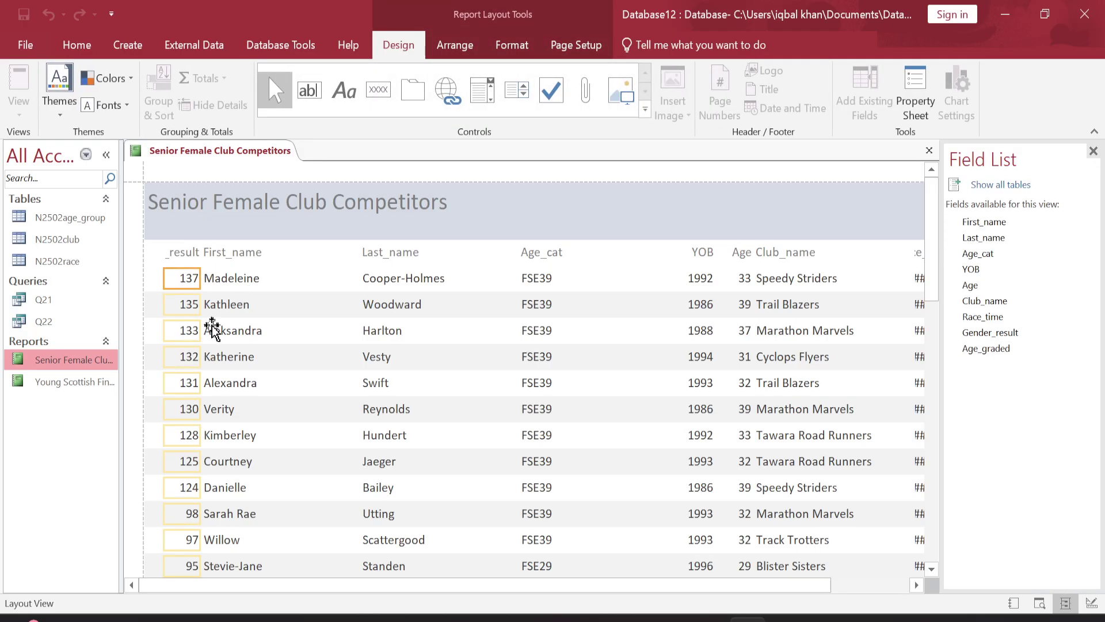
# Step: Narrow the First_name column of the report to fit closer around the names
pyautogui.click(249, 282)
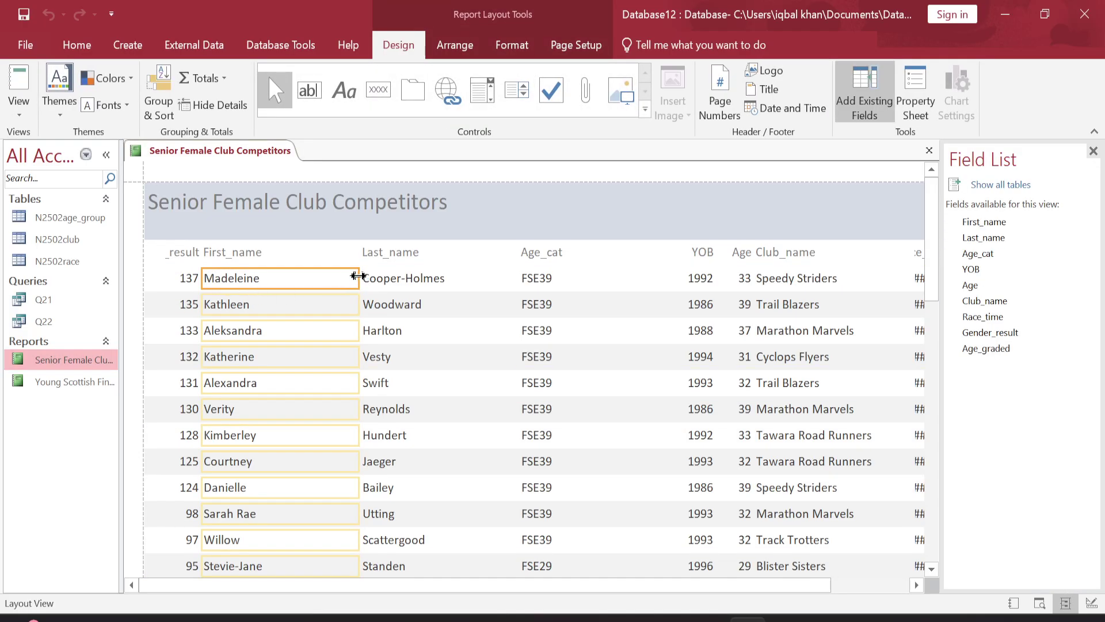
pyautogui.moveTo(358, 277); pyautogui.dragTo(297, 279)
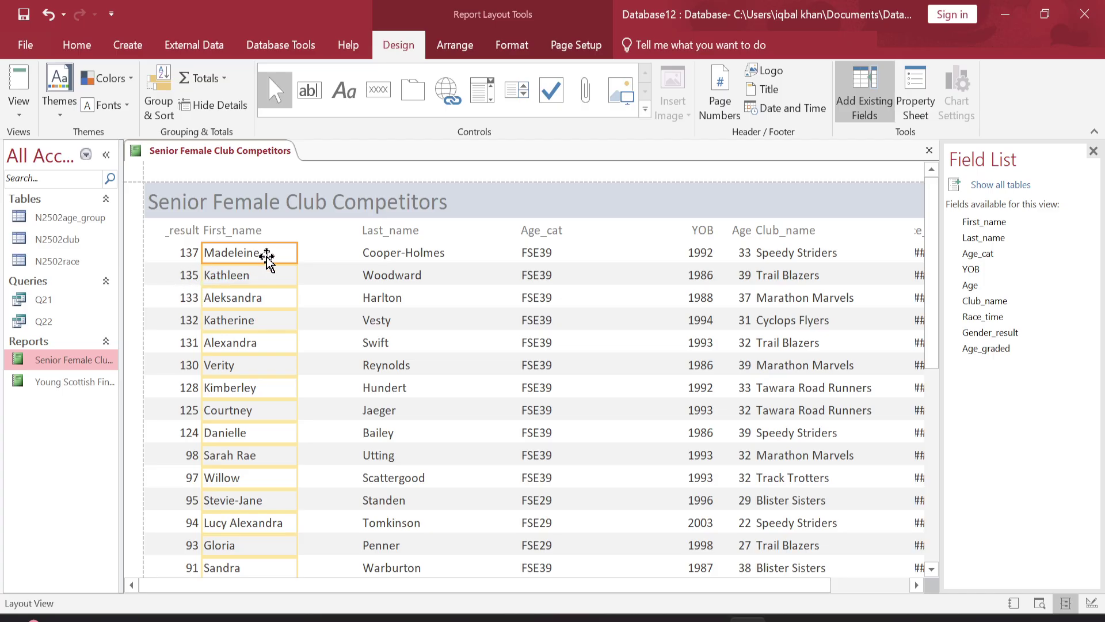
# Step: Undo the last column change, then narrow the First_name heading and shift it away from the Gender_result heading
pyautogui.hotkey('ctrl', 'z')
pyautogui.click(240, 230)
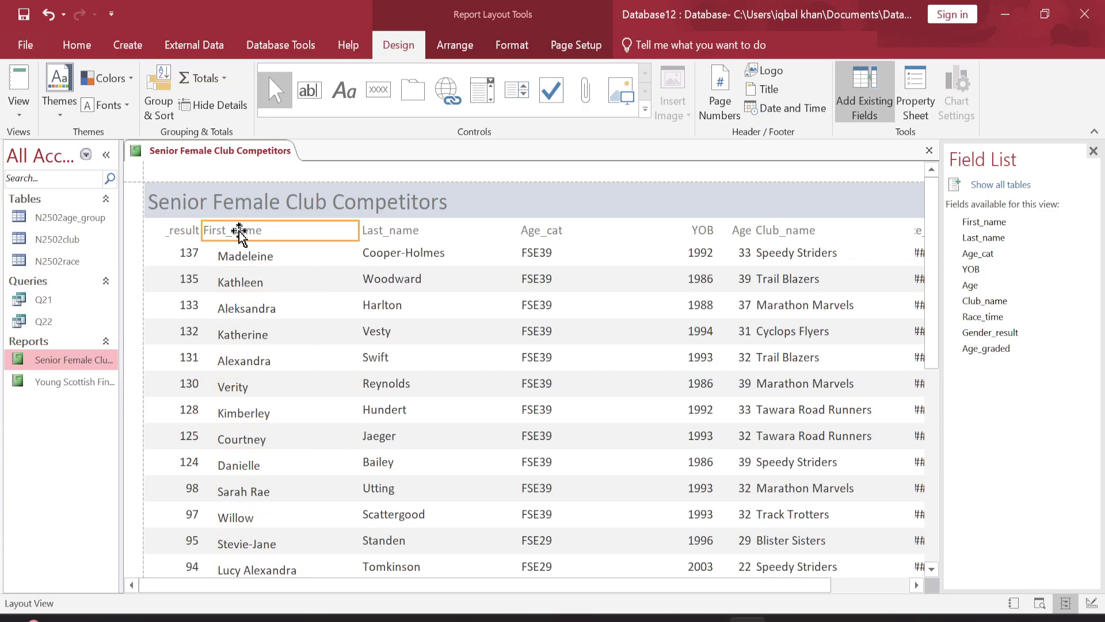
pyautogui.moveTo(358, 228); pyautogui.dragTo(249, 234)
# Step: Widen the Gender_result heading into the gap before the First_name heading to show more of its text
pyautogui.click(180, 228)
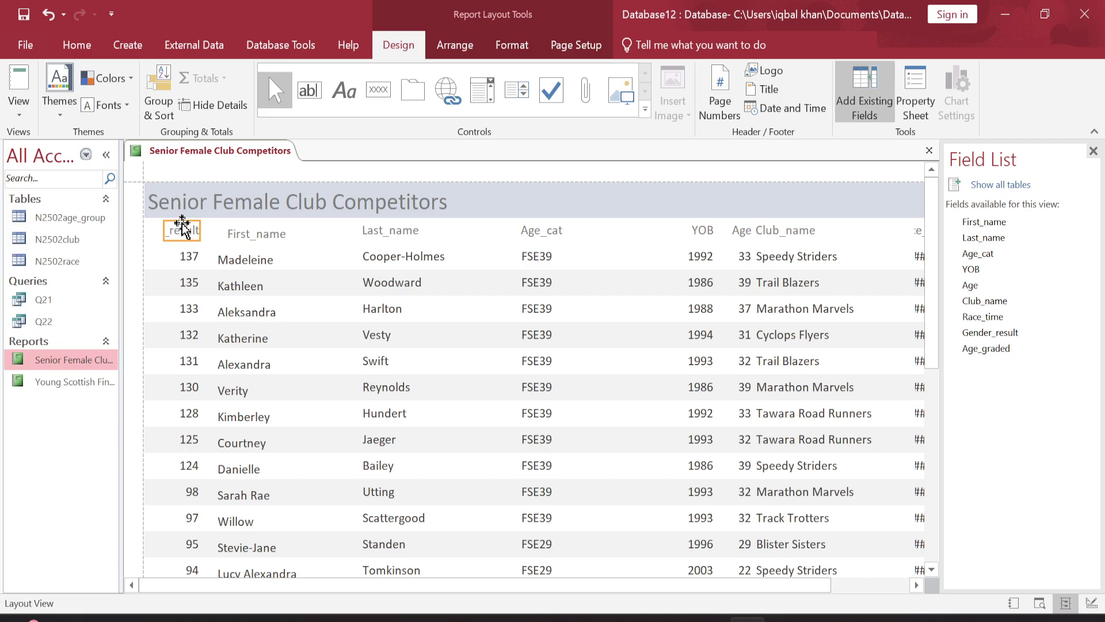
pyautogui.click(201, 230)
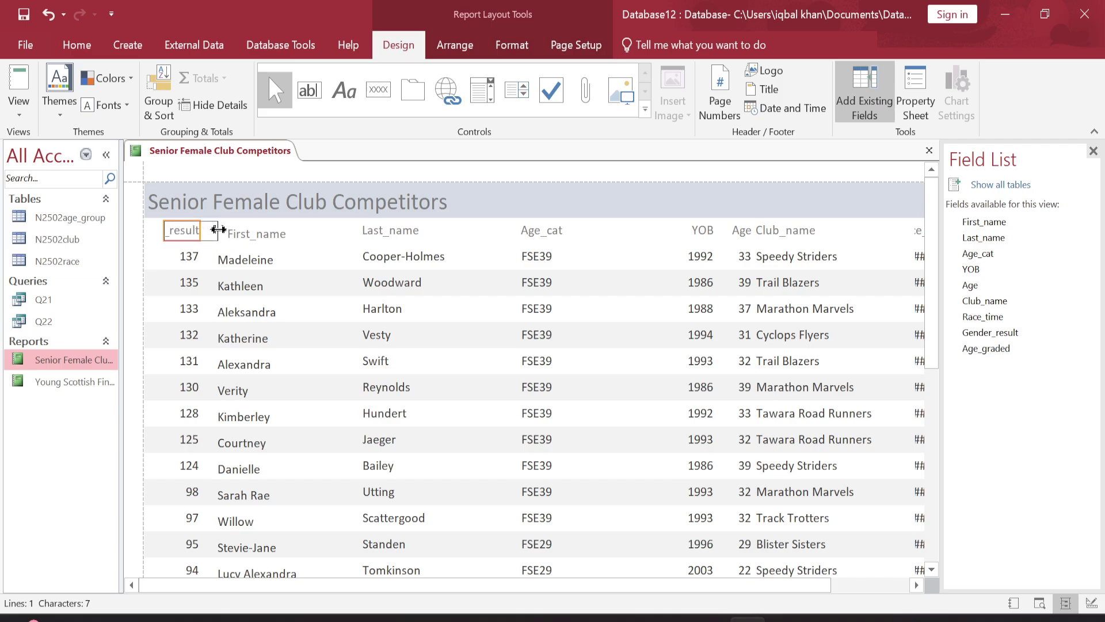
pyautogui.moveTo(221, 229); pyautogui.dragTo(160, 229)
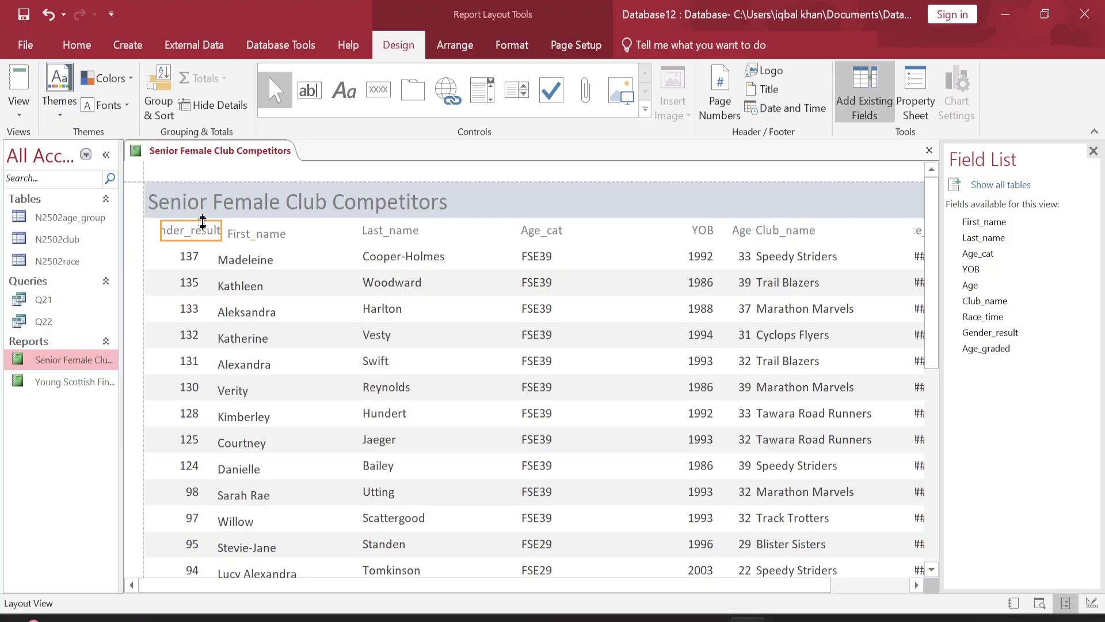
# Step: Widen the First_name heading slightly and shift the First_name data farther from the Gender_result column to sit beneath its heading
pyautogui.click(253, 233)
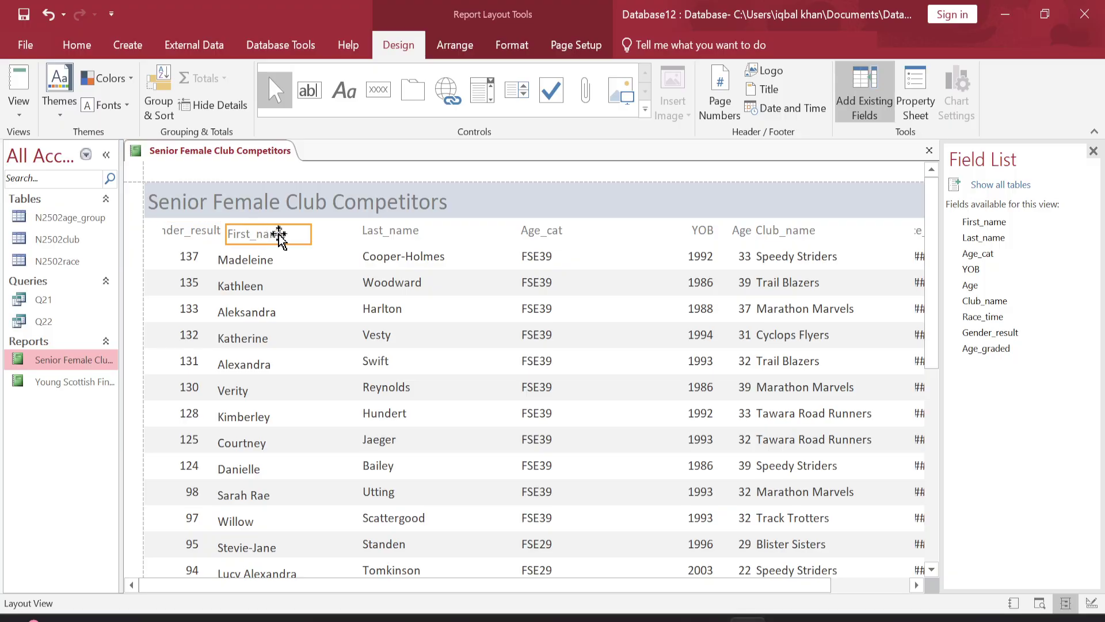
pyautogui.click(312, 236)
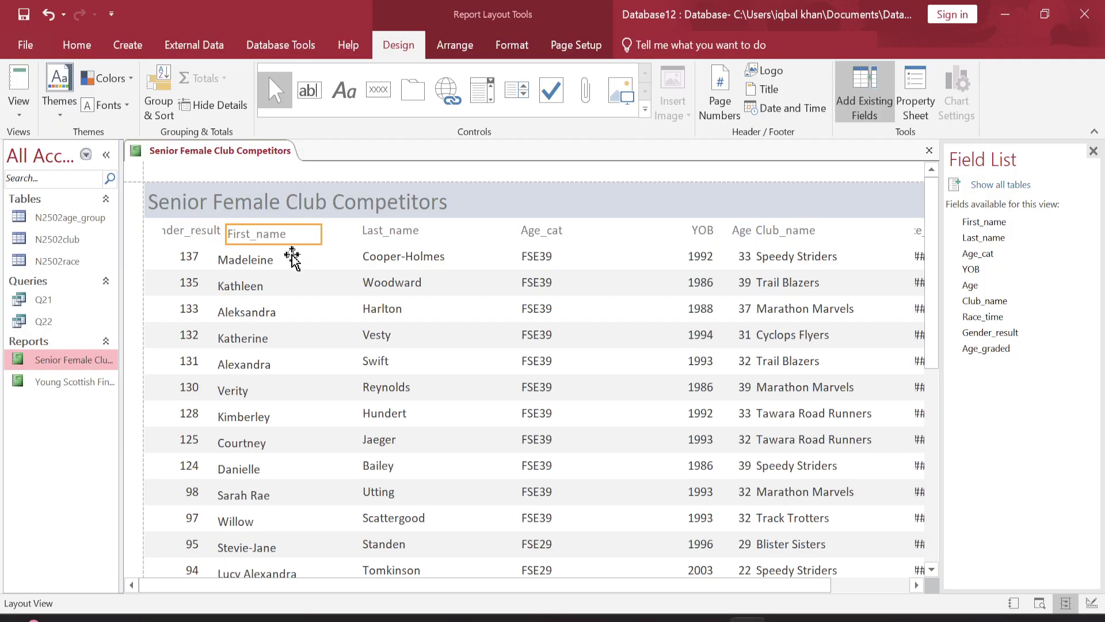
pyautogui.click(262, 262)
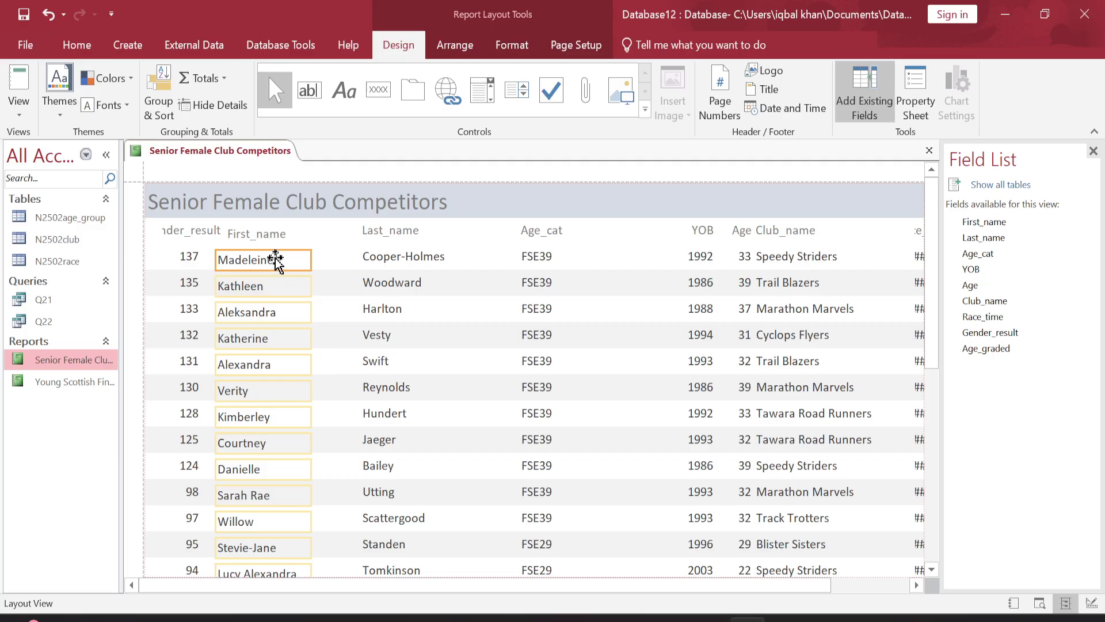
pyautogui.click(262, 233)
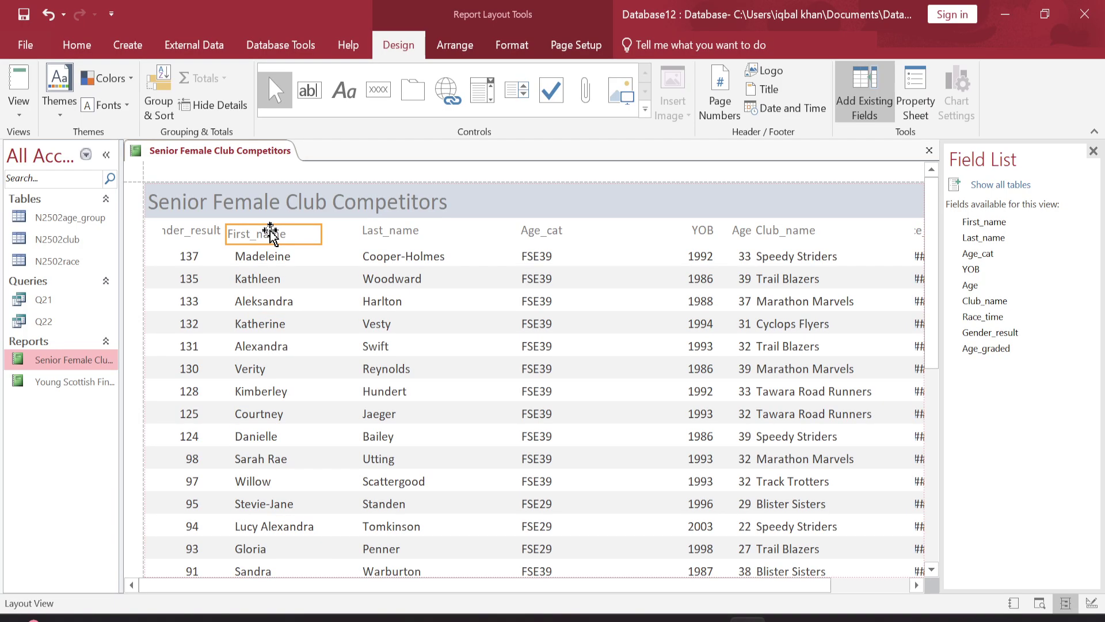
pyautogui.moveTo(272, 233)
pyautogui.mouseDown()
pyautogui.moveTo(178, 239)
pyautogui.moveTo(259, 240)
pyautogui.mouseUp()
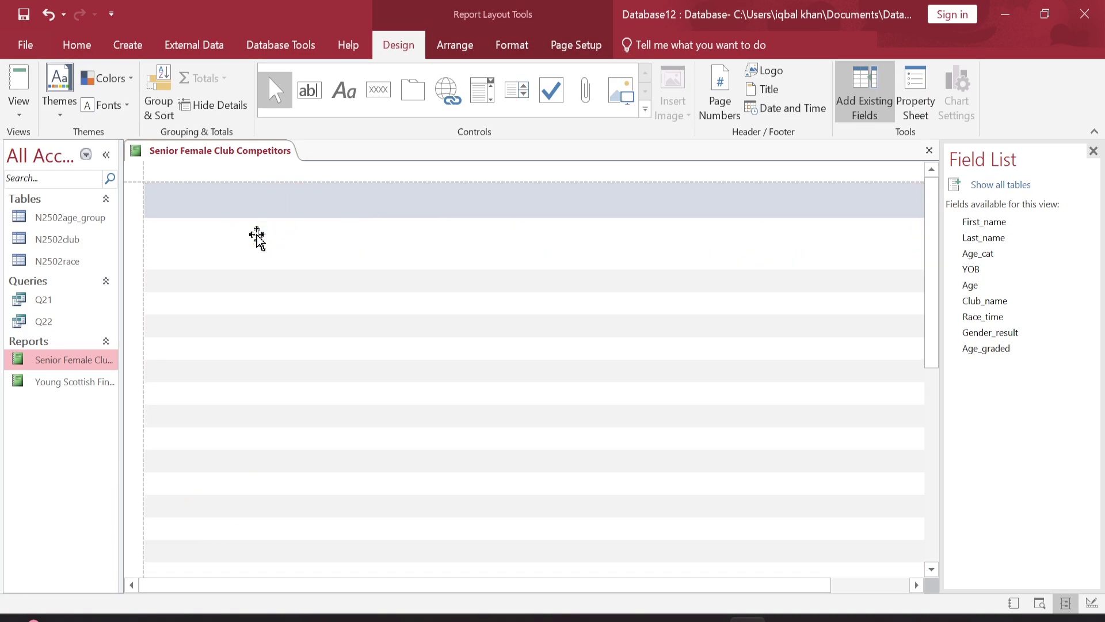
# Step: Extend the Gender_result heading up to the First_name column so its label is displayed in full
pyautogui.click(195, 230)
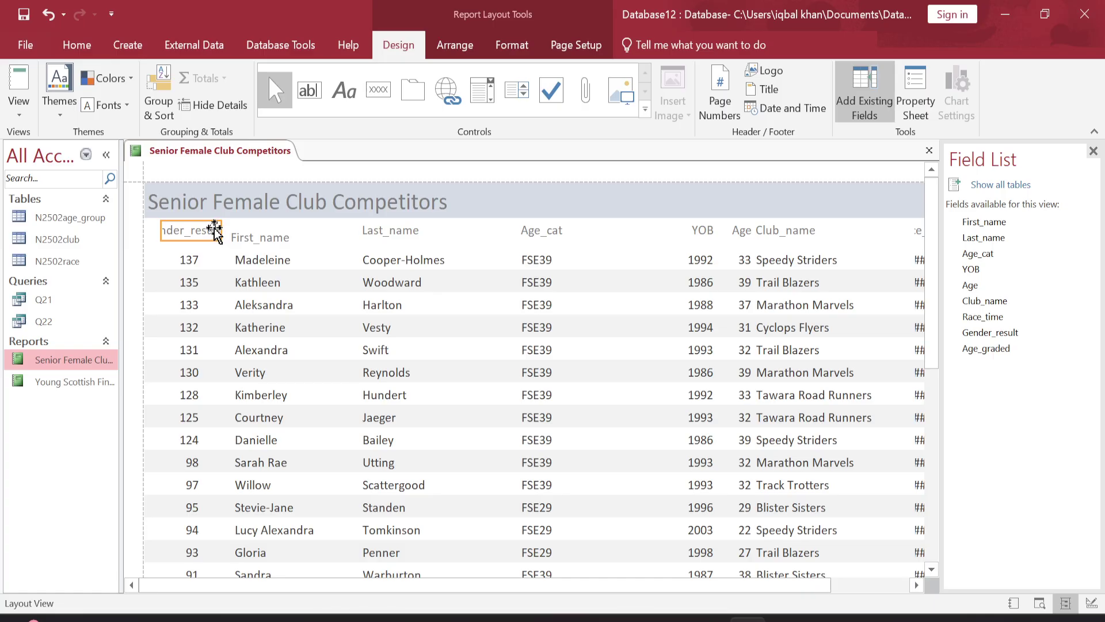
pyautogui.click(184, 230)
pyautogui.click(214, 231)
pyautogui.click(219, 230)
pyautogui.click(232, 231)
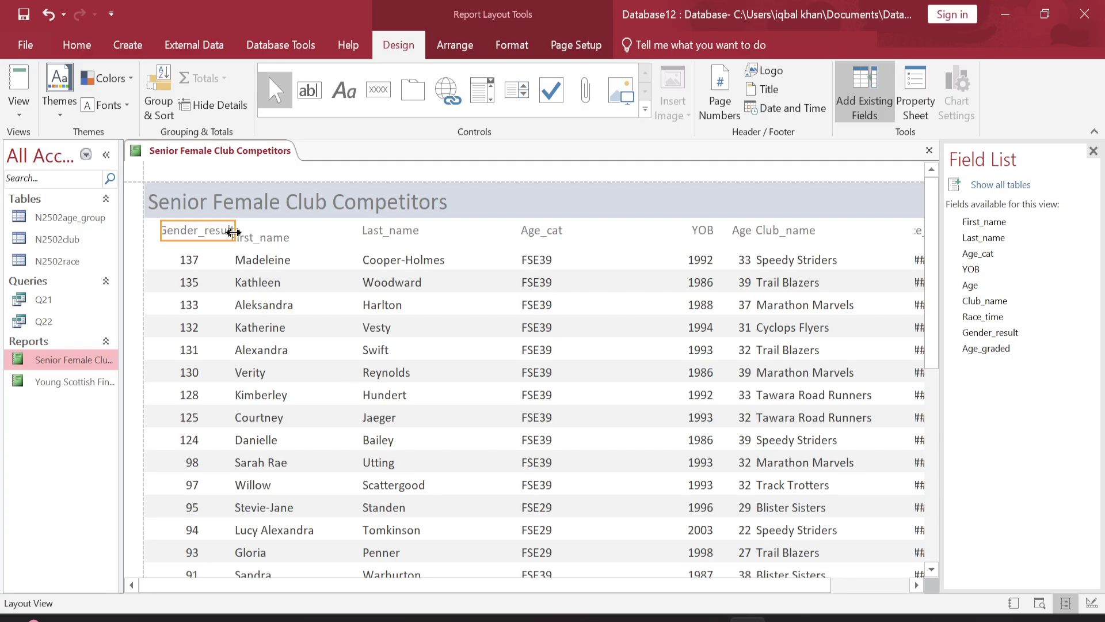
# Step: Move the First_name heading back level with the other column headings, just after Gender_result
pyautogui.click(305, 262)
pyautogui.click(277, 238)
pyautogui.moveTo(276, 237); pyautogui.dragTo(282, 226)
pyautogui.click(263, 253)
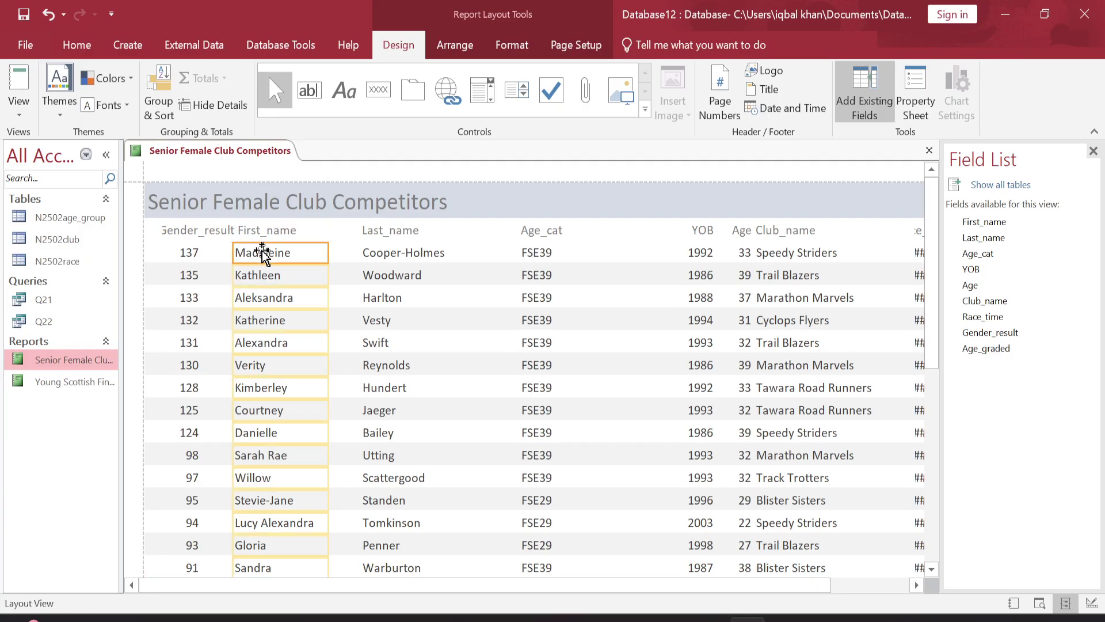
# Step: Move the Last_name data and heading slightly closer to the First_name column
pyautogui.click(393, 233)
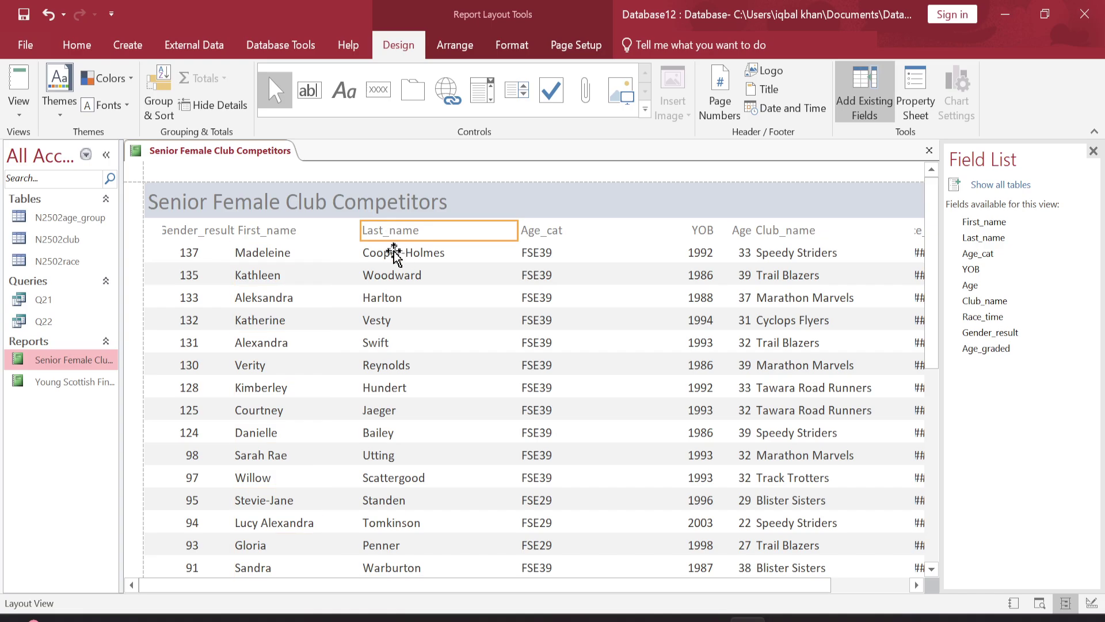
pyautogui.click(394, 254)
pyautogui.moveTo(344, 252); pyautogui.dragTo(296, 252)
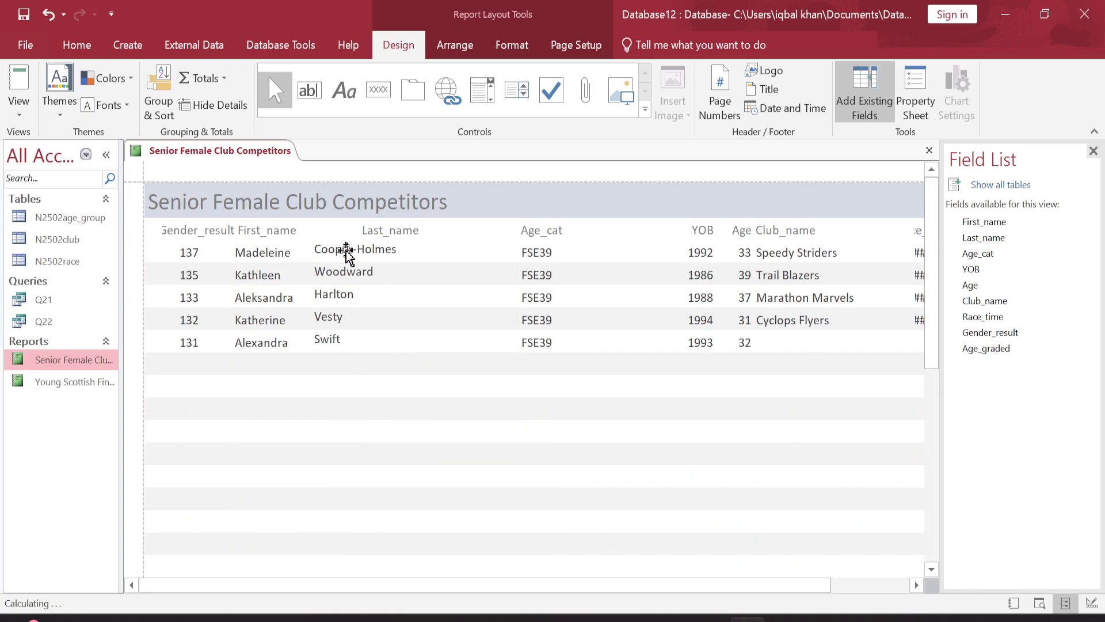
pyautogui.hotkey('ctrl', 'z')
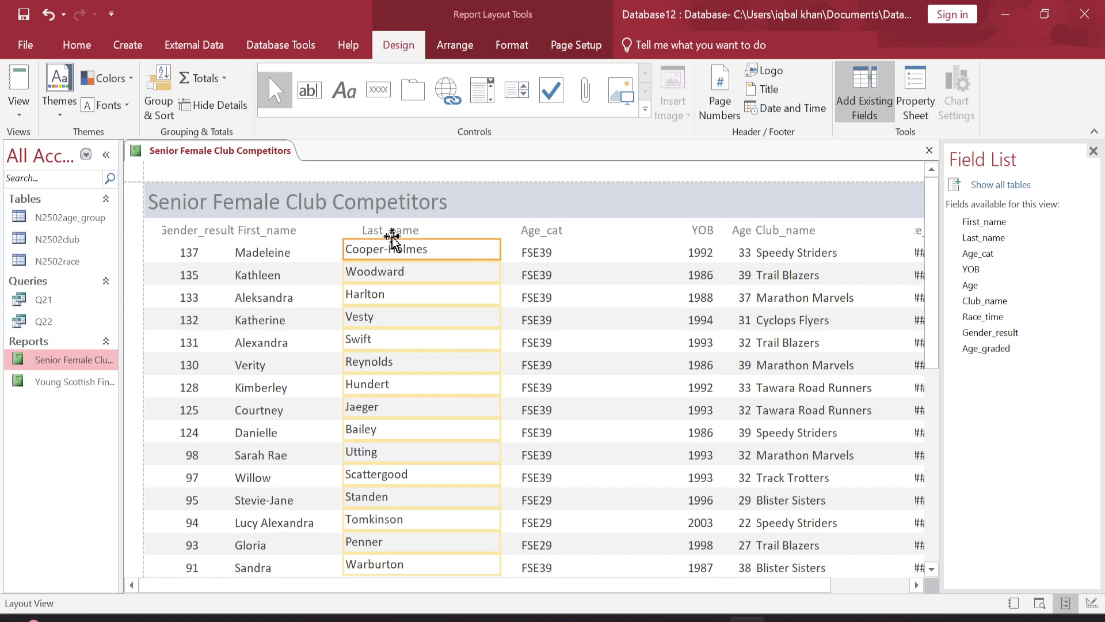
pyautogui.click(389, 233)
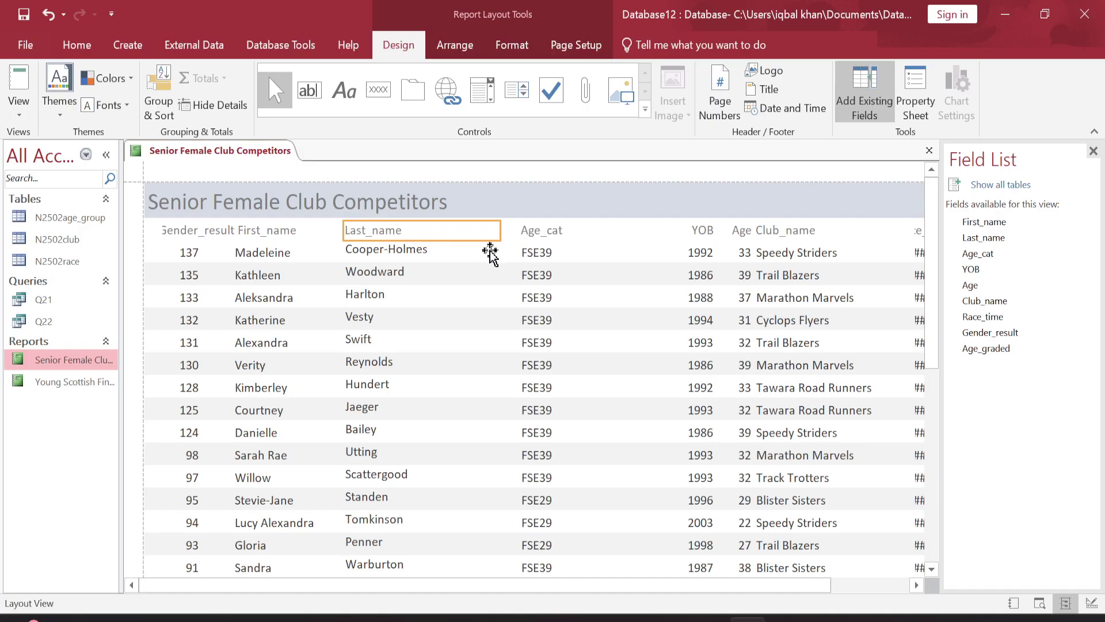
# Step: Narrow the Age_cat data and heading and move them close to the Last_name column
pyautogui.click(539, 252)
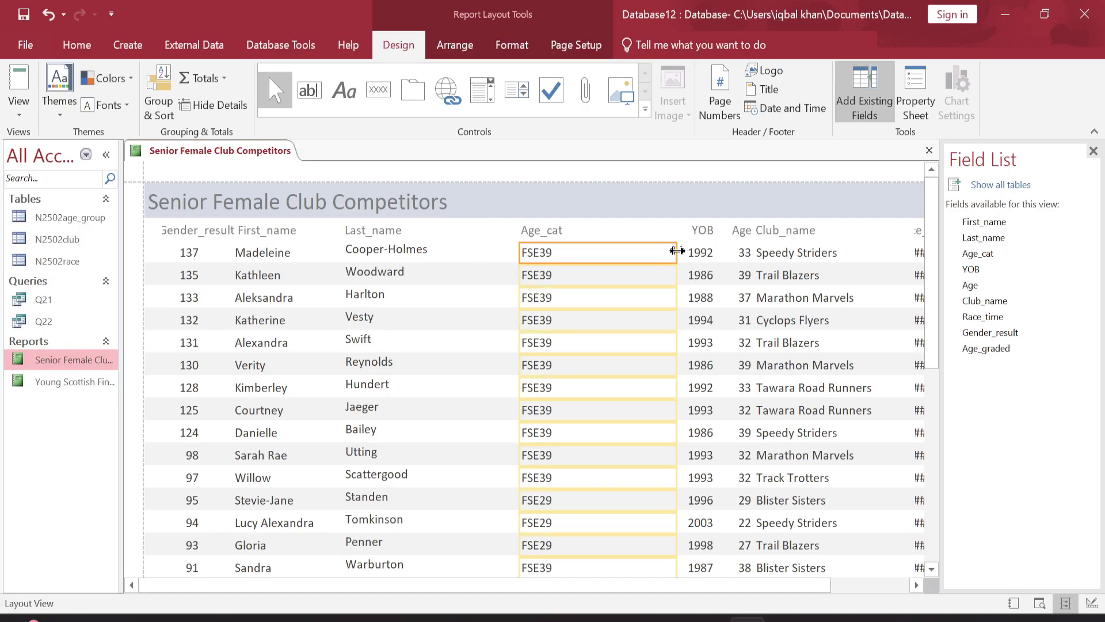
pyautogui.moveTo(677, 251); pyautogui.dragTo(486, 252)
pyautogui.click(532, 232)
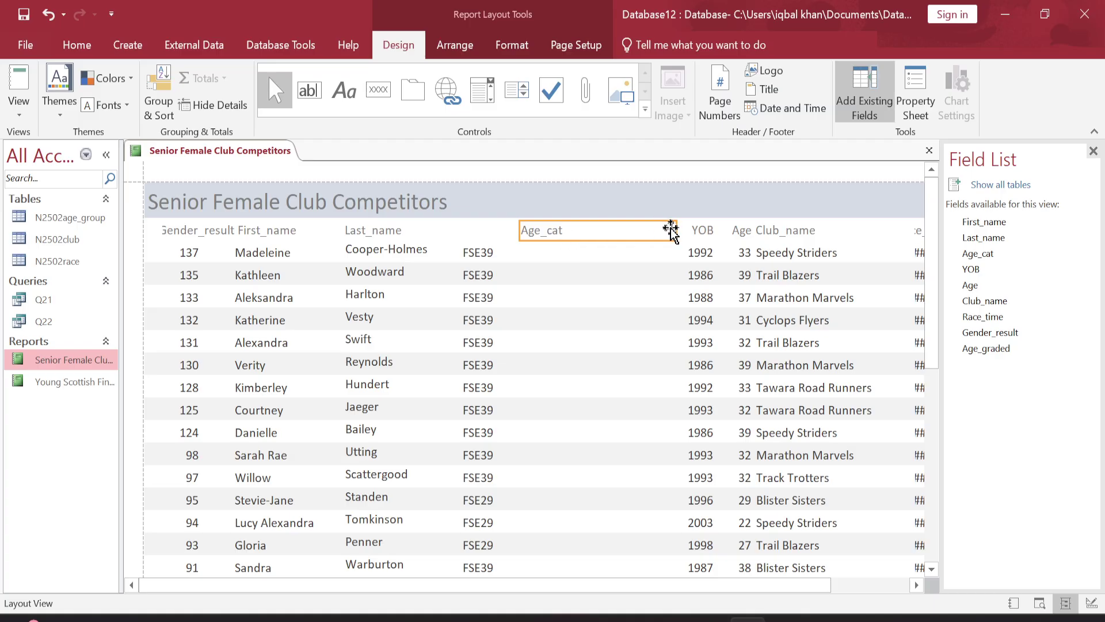
pyautogui.moveTo(676, 229); pyautogui.dragTo(487, 233)
# Step: Move the YOB column next to Age_cat and the Age column next to YOB, each with its heading
pyautogui.click(704, 235)
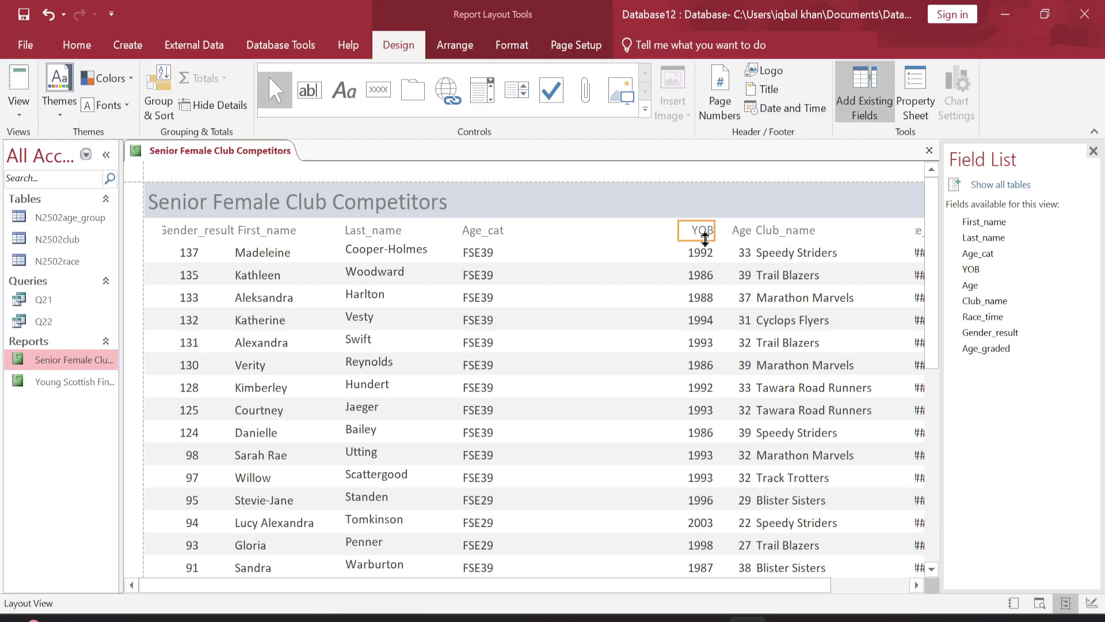
pyautogui.click(695, 255)
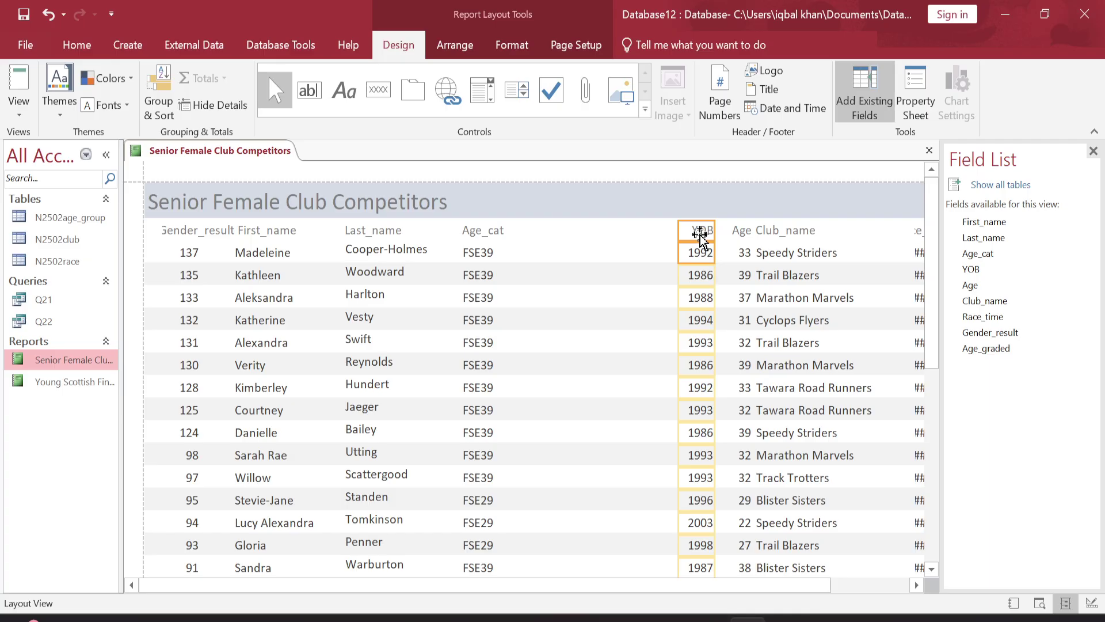
pyautogui.moveTo(699, 235); pyautogui.dragTo(557, 230)
pyautogui.click(738, 233)
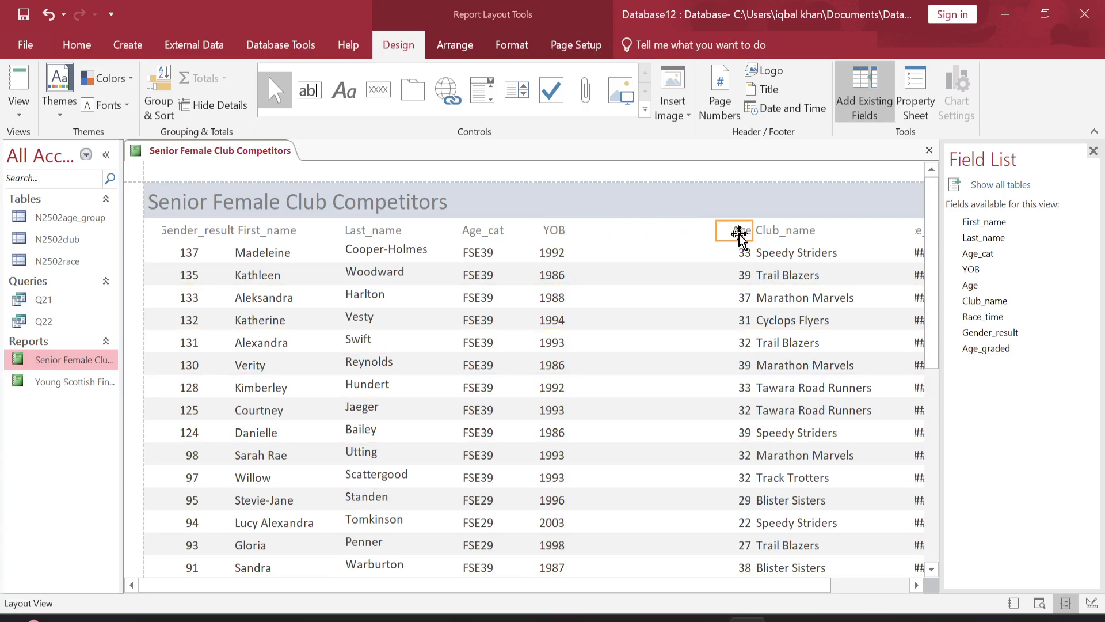
pyautogui.moveTo(738, 233); pyautogui.dragTo(614, 226)
# Step: Move the Club_name data and heading next to the Age column and narrow them slightly
pyautogui.click(800, 255)
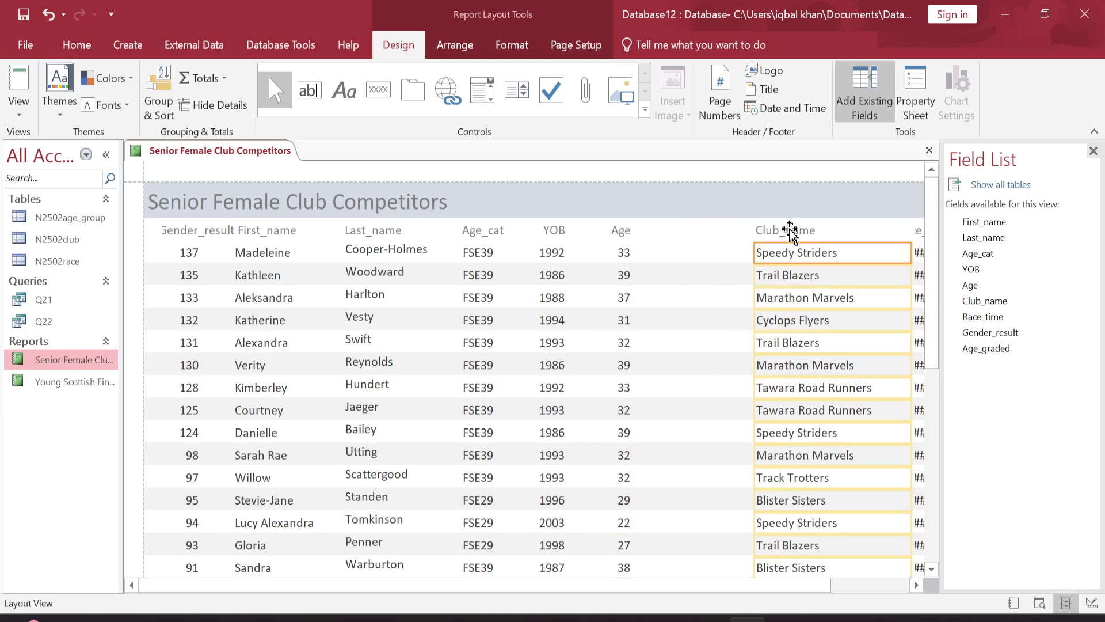
pyautogui.click(790, 229)
pyautogui.moveTo(800, 231); pyautogui.dragTo(689, 229)
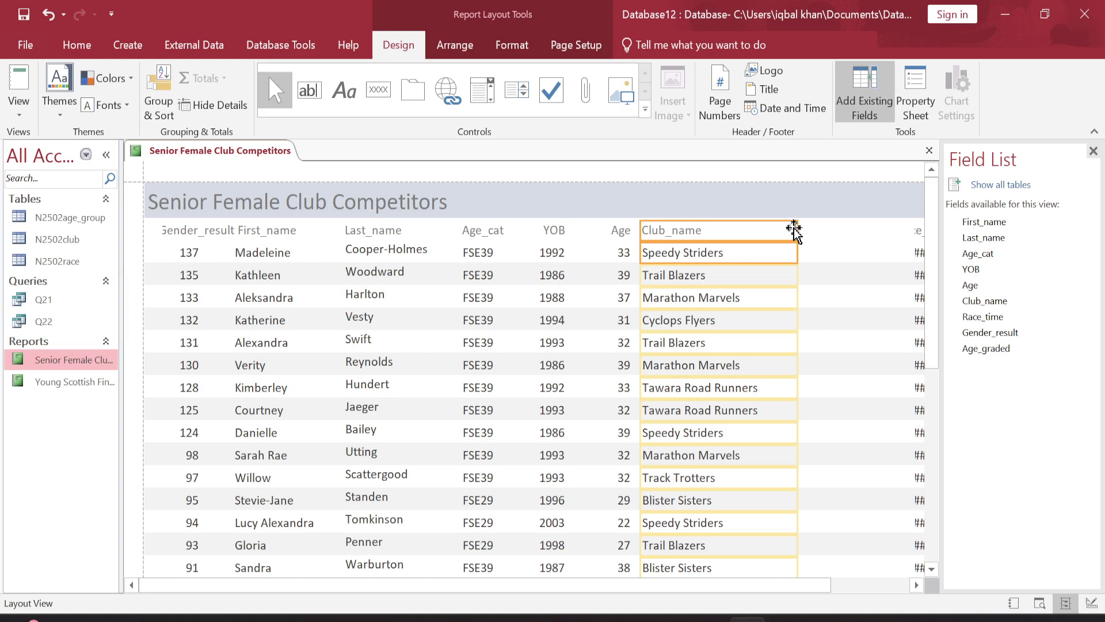
pyautogui.moveTo(798, 228); pyautogui.dragTo(784, 229)
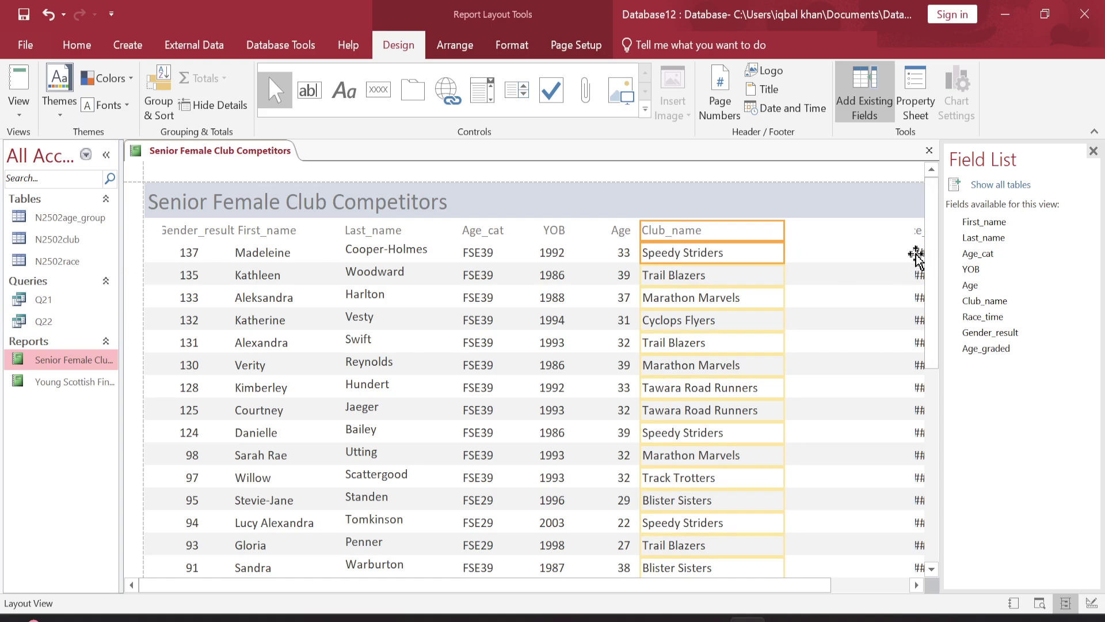
# Step: Widen the Race_time column so its times and heading display in full, and move it beside Club_name
pyautogui.moveTo(814, 584); pyautogui.dragTo(906, 593)
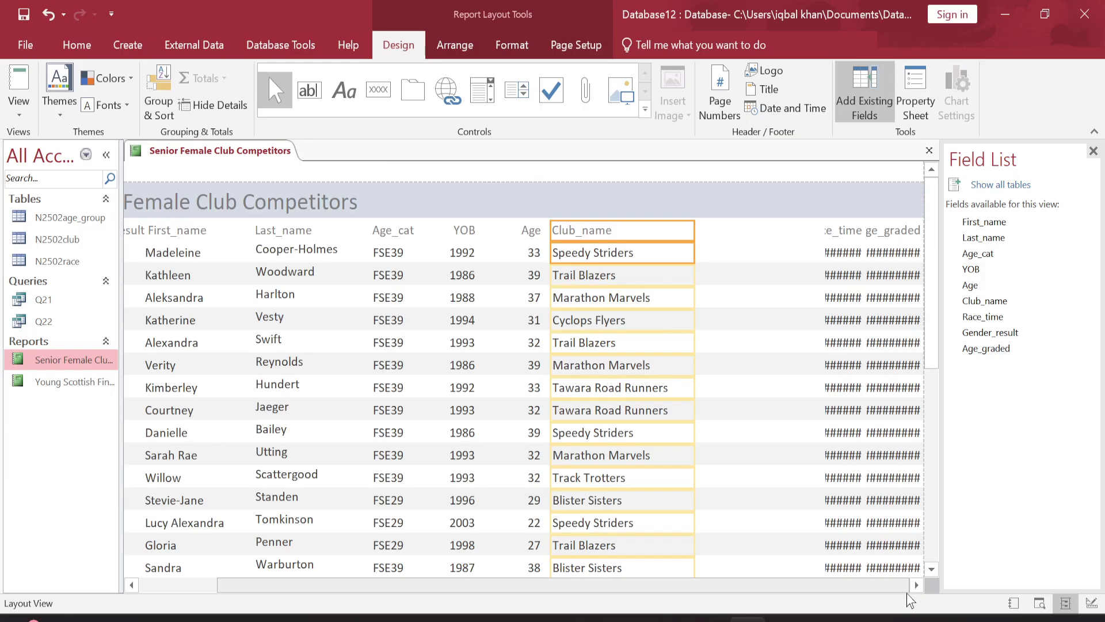
pyautogui.click(843, 253)
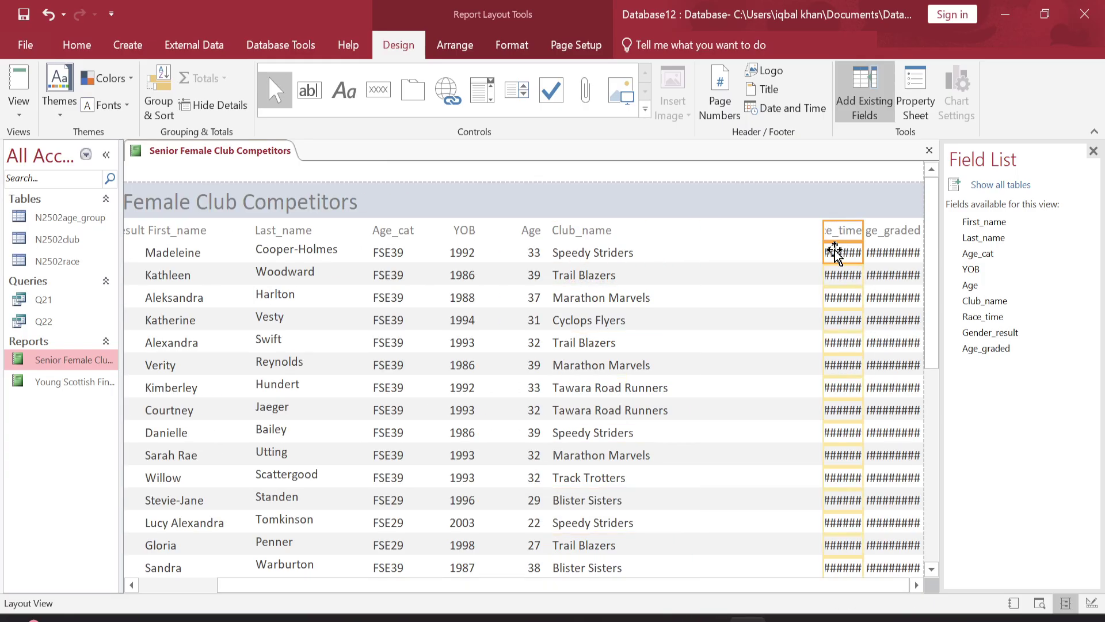
pyautogui.moveTo(822, 253); pyautogui.dragTo(783, 253)
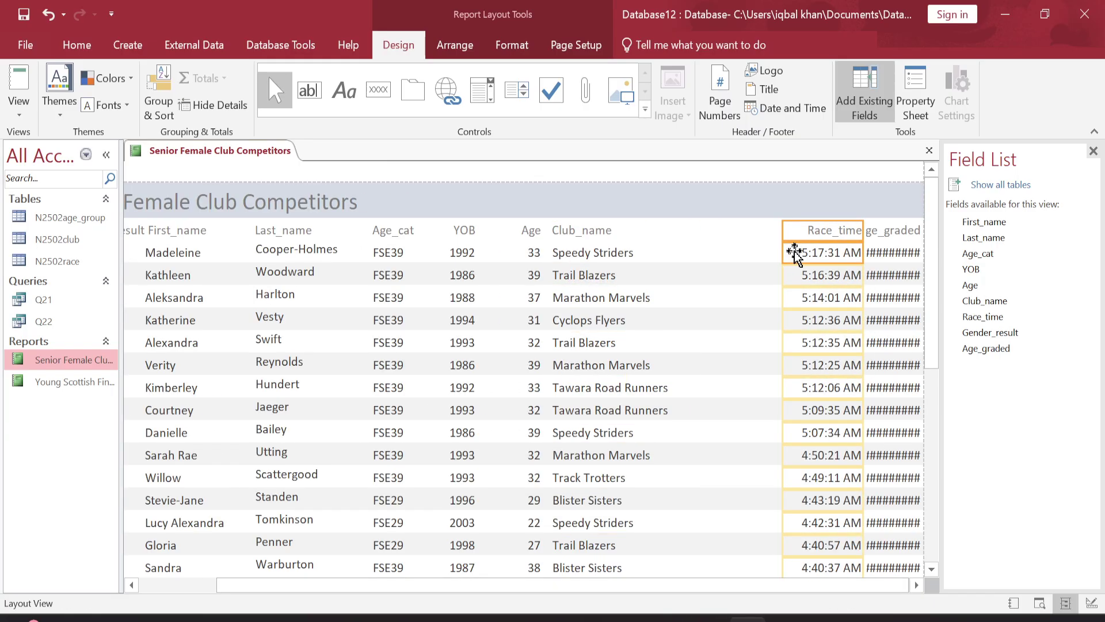
pyautogui.moveTo(834, 229); pyautogui.dragTo(716, 230)
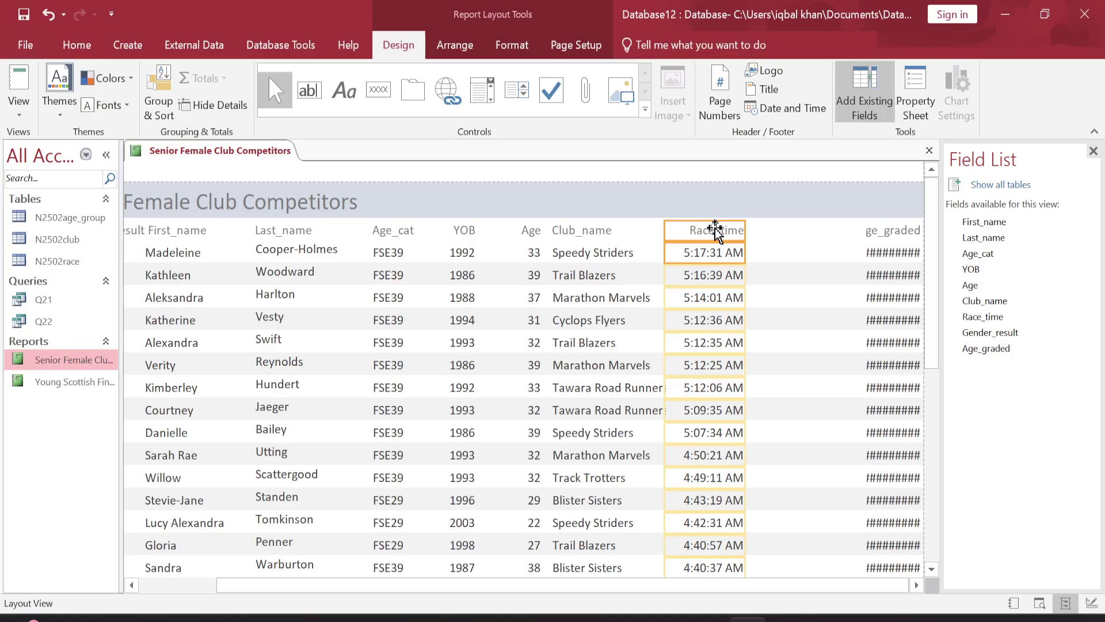
# Step: Widen the Age_graded column so its values and heading display in full, and move it beside Race_time
pyautogui.click(887, 264)
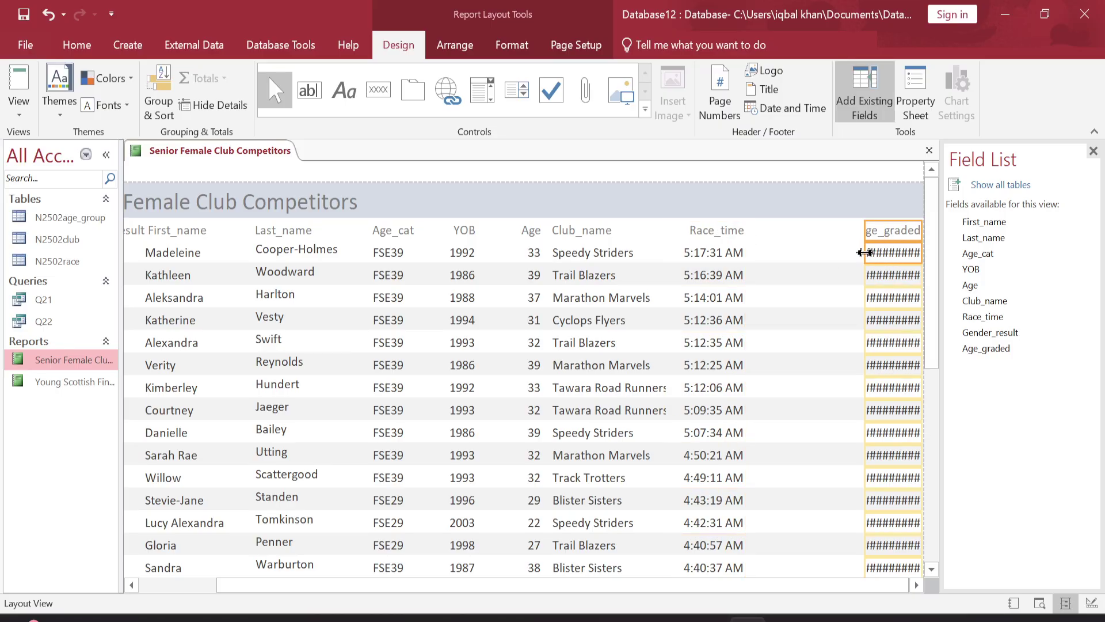
pyautogui.moveTo(865, 252); pyautogui.dragTo(803, 252)
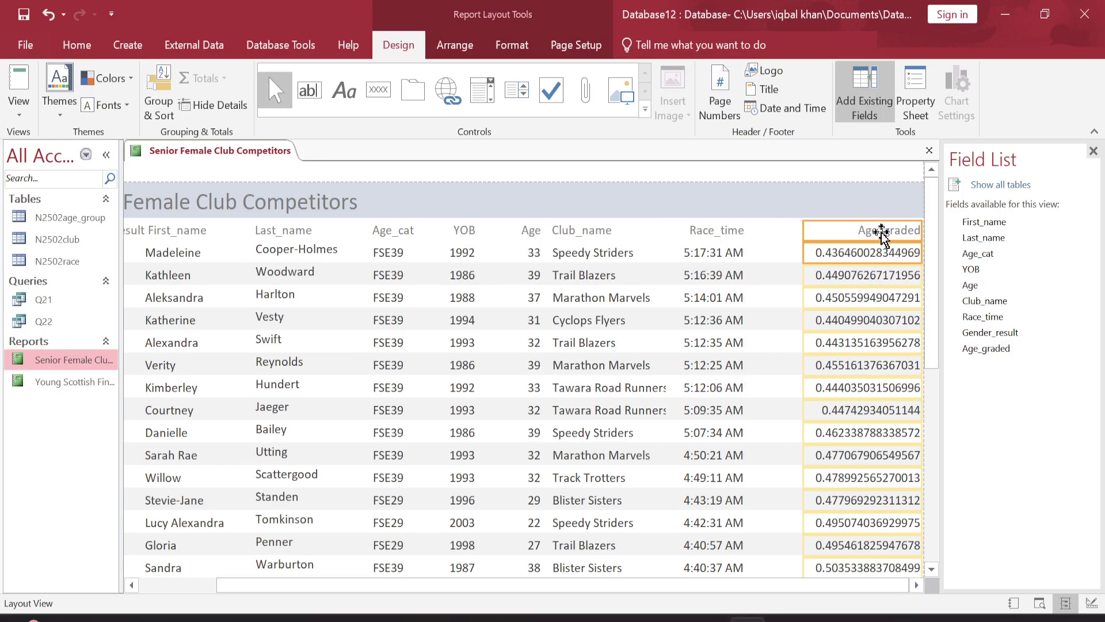
pyautogui.moveTo(882, 233); pyautogui.dragTo(828, 229)
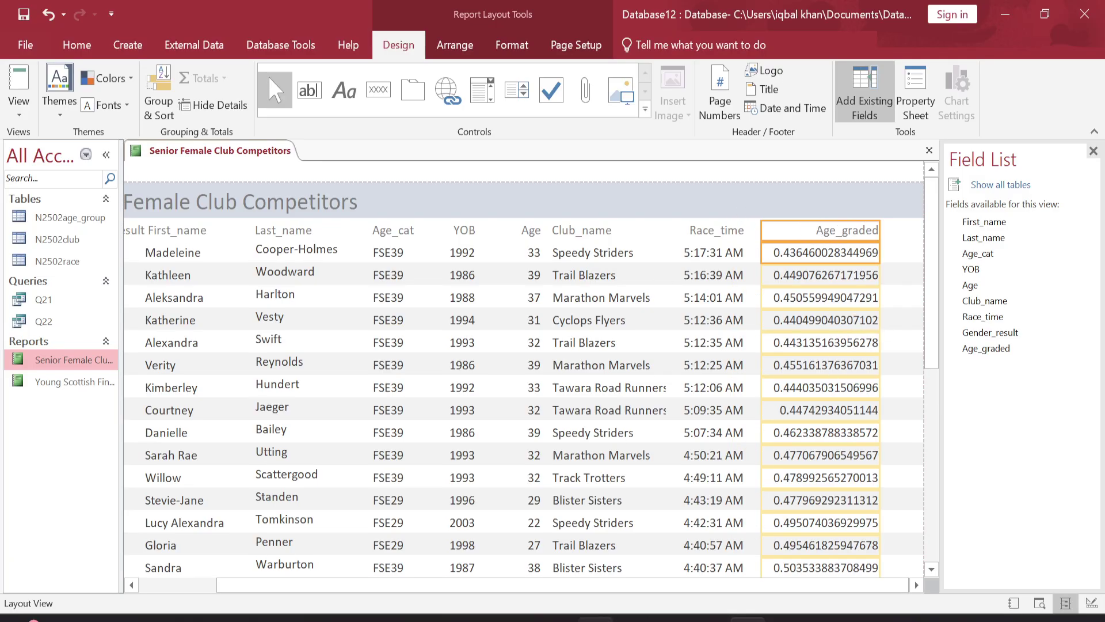
# Step: Recheck the question 22 requirements in the question paper, highlight "[Total: 26]", and return to the Access report
pyautogui.click(596, 619)
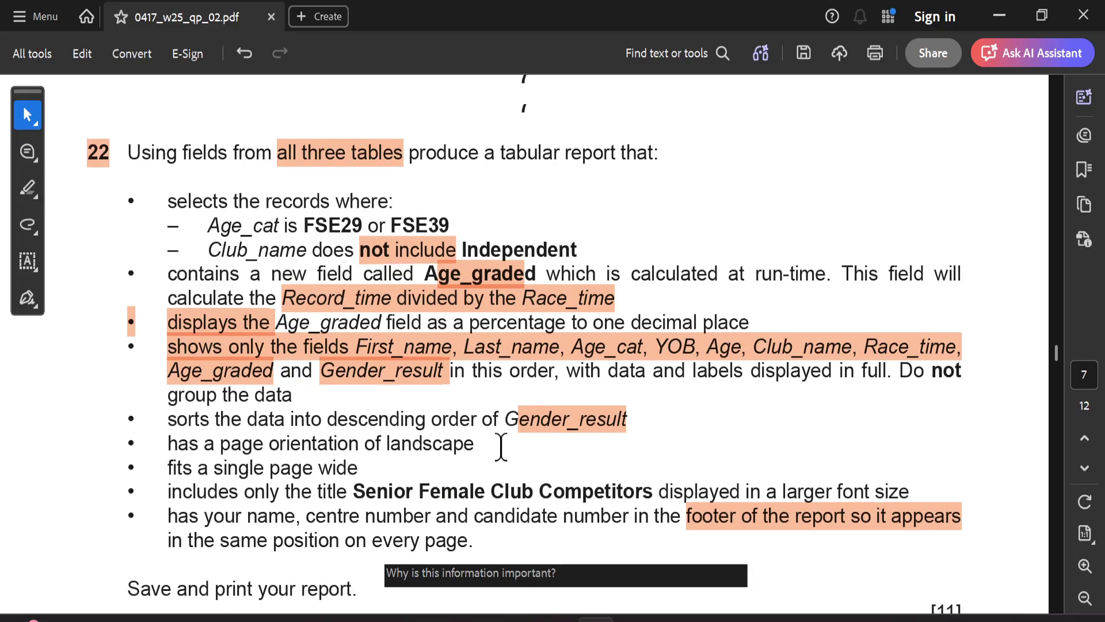
pyautogui.scroll(1, 501, 449)
pyautogui.scroll(4, 574, 375)
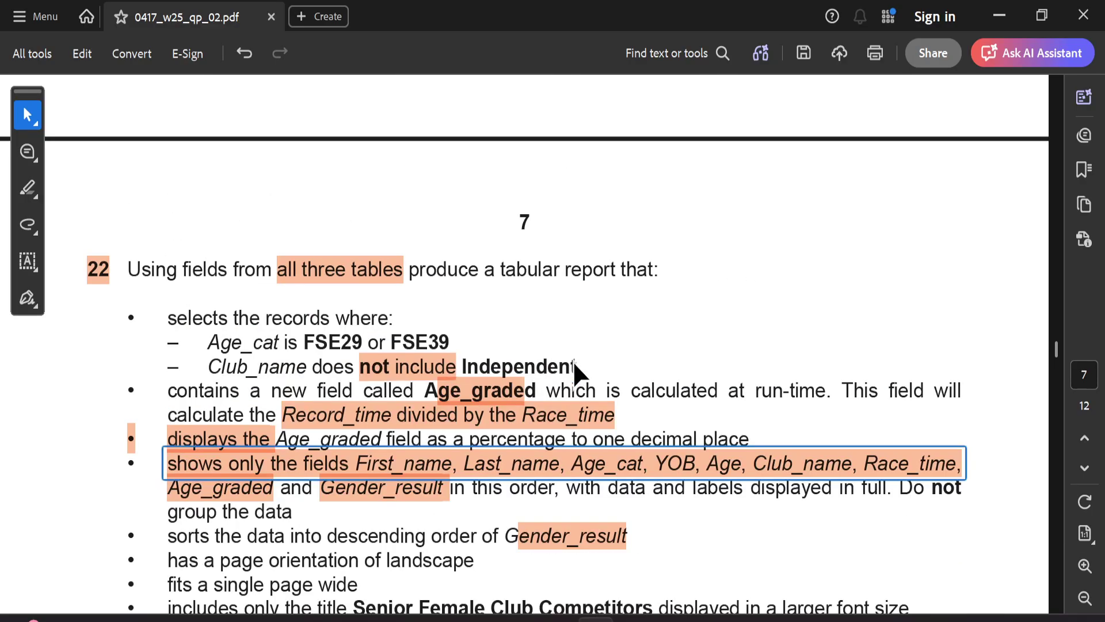
pyautogui.scroll(-8, 575, 370)
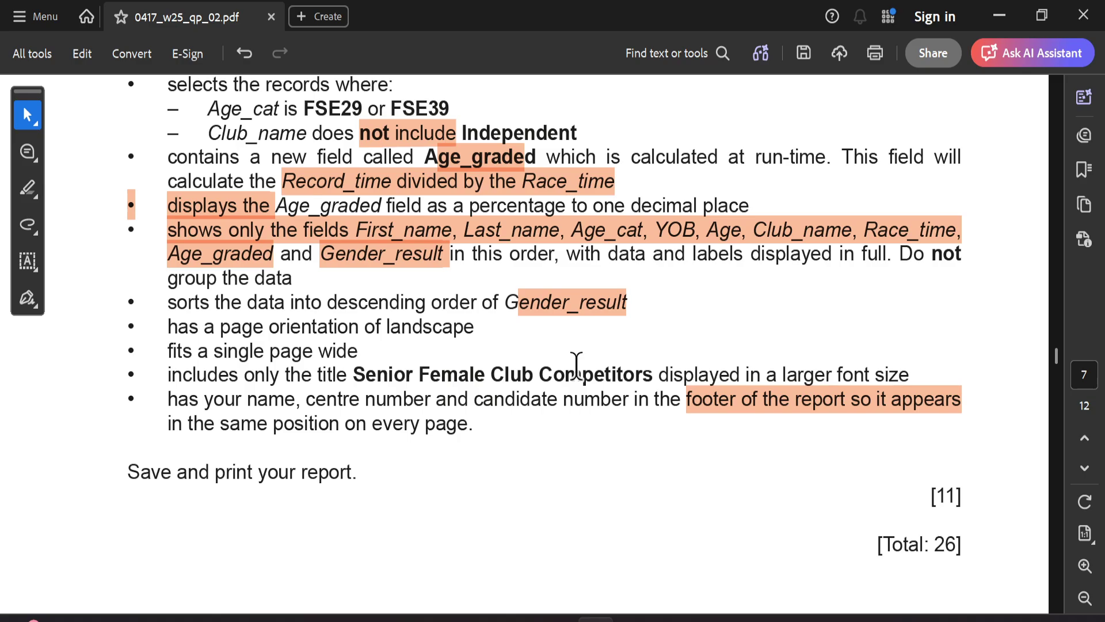
pyautogui.scroll(-2, 577, 368)
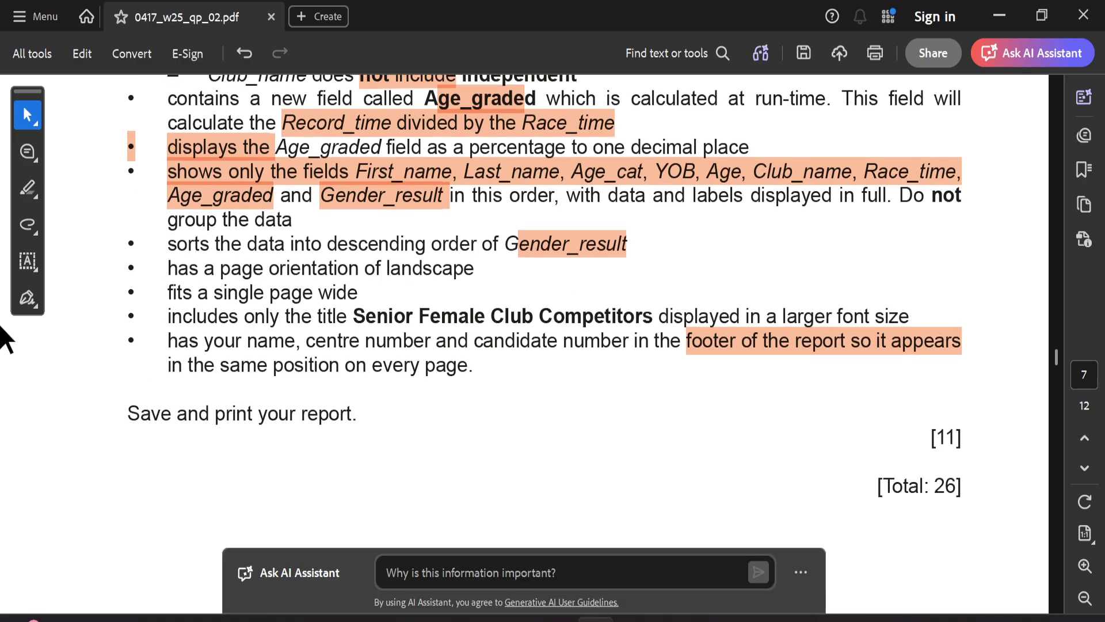
pyautogui.click(30, 190)
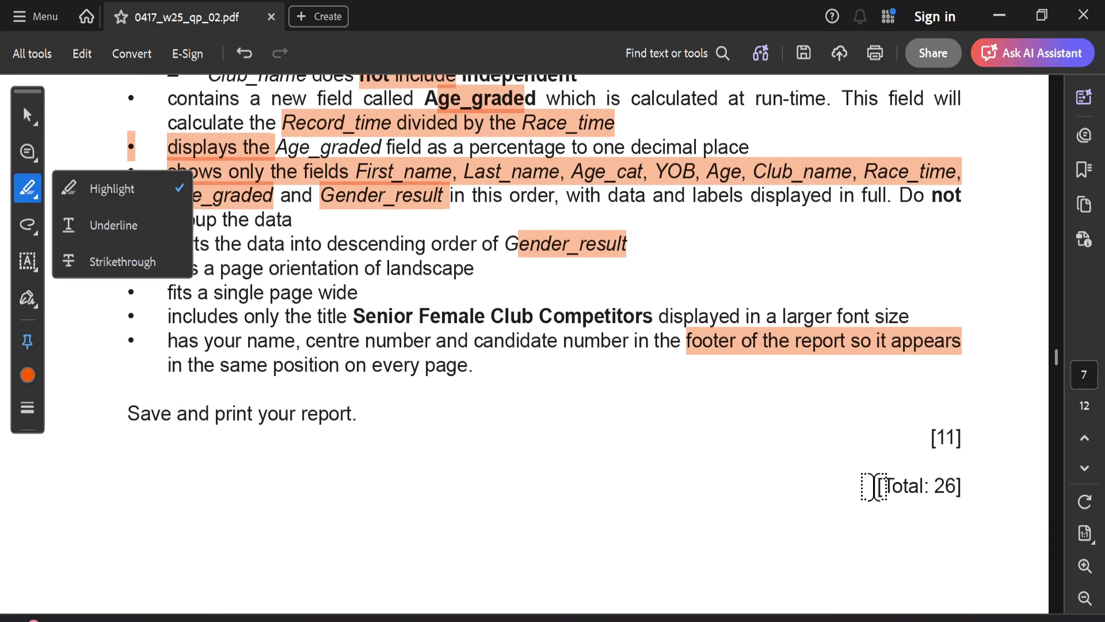
pyautogui.moveTo(869, 483); pyautogui.dragTo(959, 500)
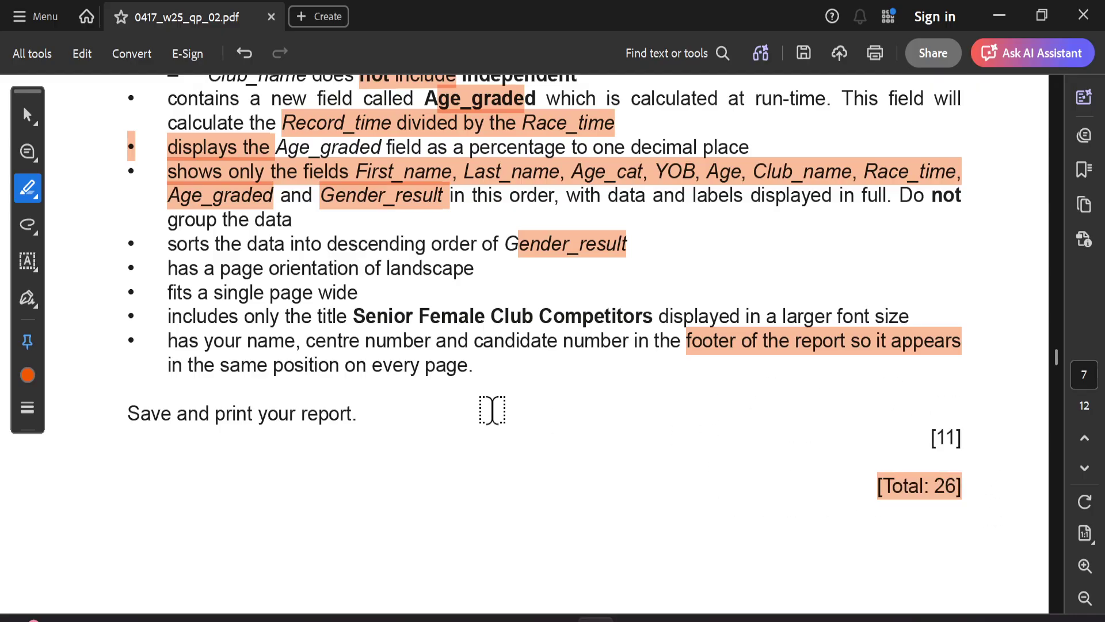
pyautogui.click(748, 618)
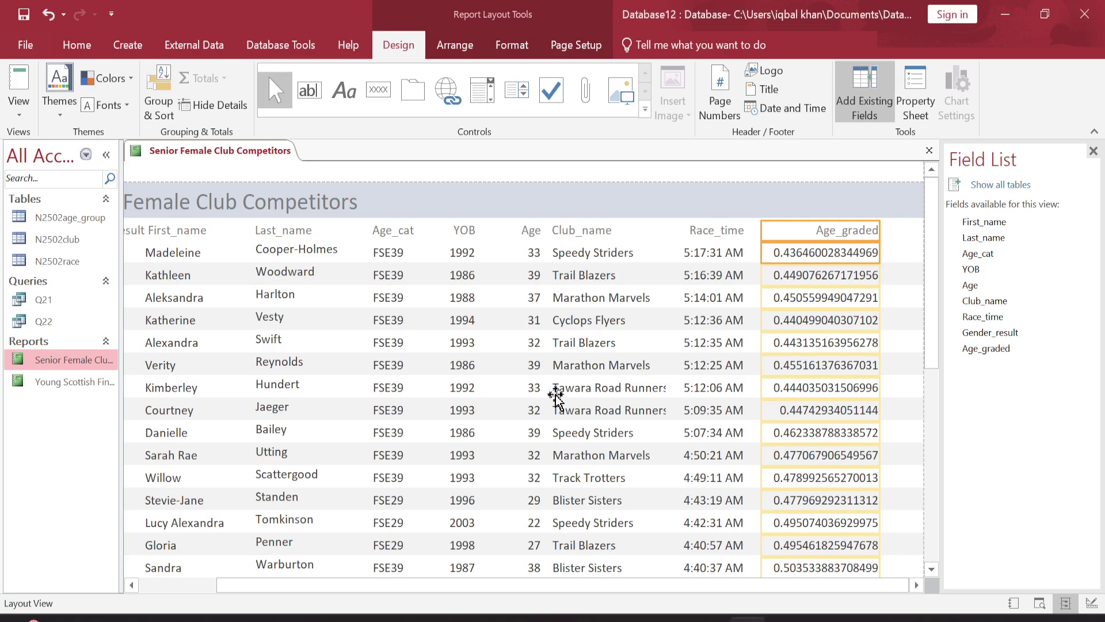
# Step: Close the Senior Female Club Competitors report
pyautogui.rightClick(173, 158)
pyautogui.press('Escape')
pyautogui.rightClick(203, 151)
pyautogui.click(251, 179)
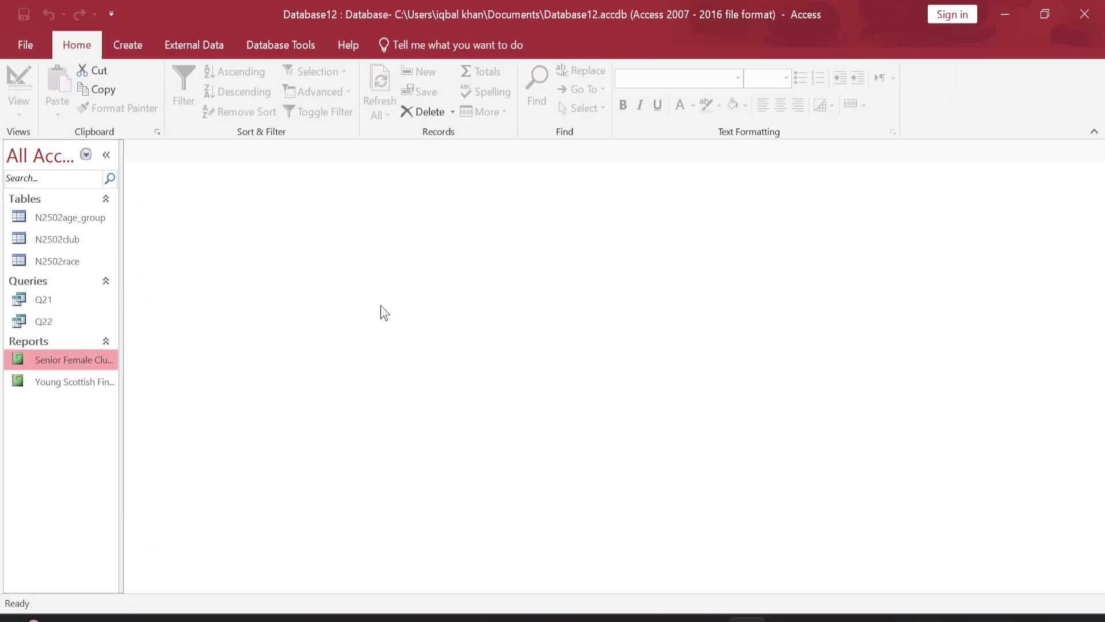